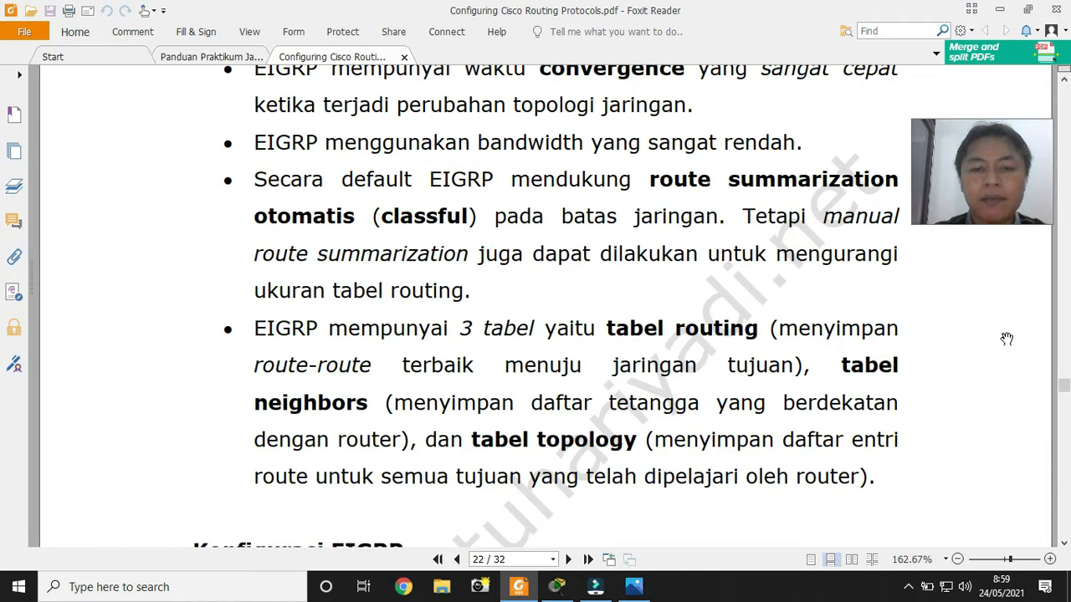
# Read the EIGRP configuration syntax, then examine the lab guide's EIGRP topology and opening instructions for router R1
pyautogui.scroll(-5, 1006, 338)
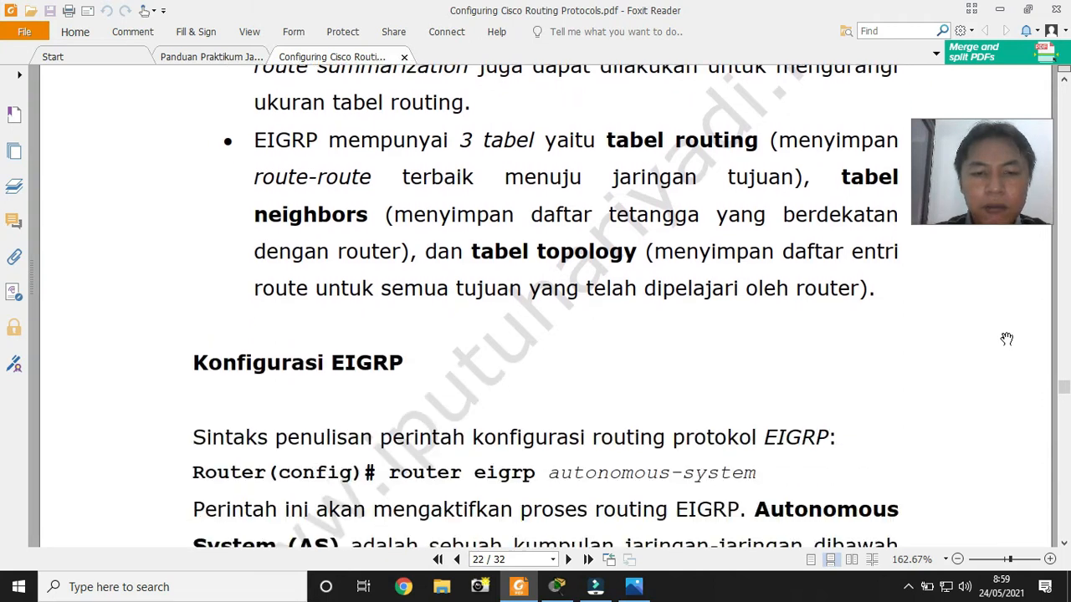
pyautogui.scroll(-1, 1006, 339)
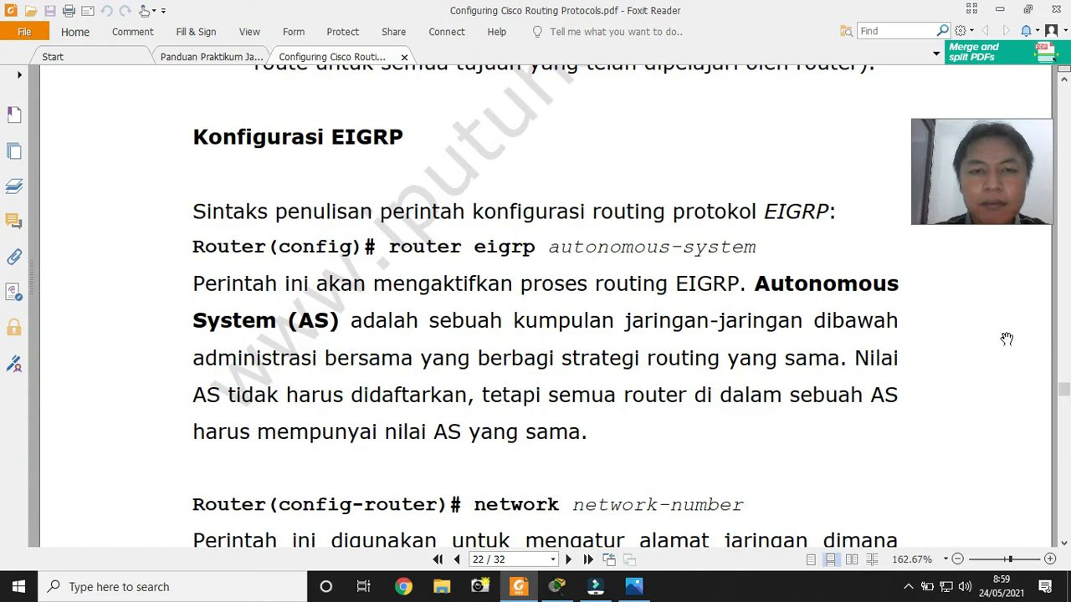
pyautogui.scroll(-1, 1006, 339)
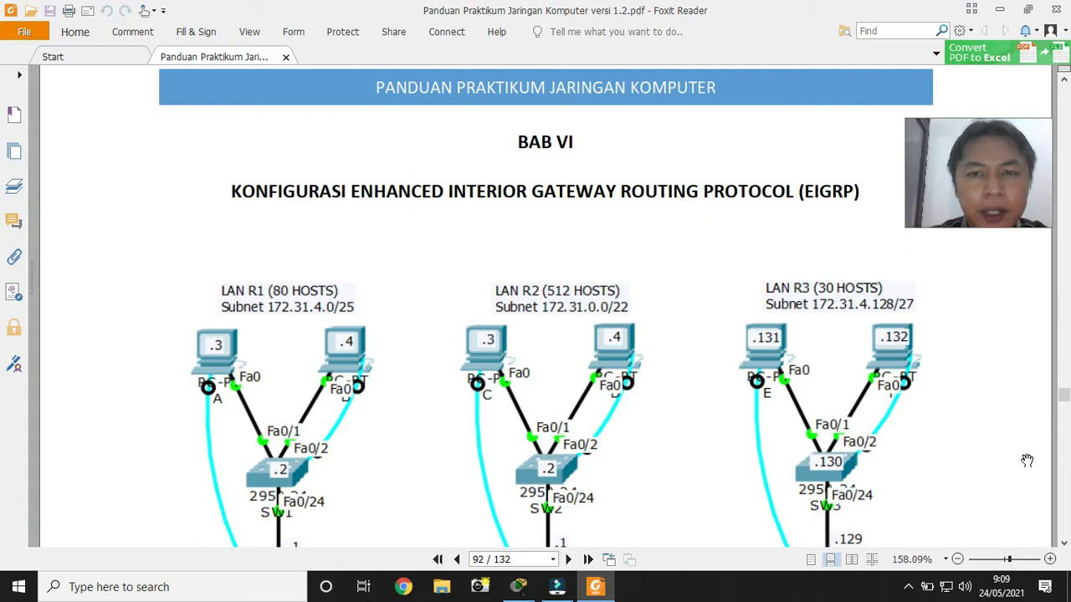
pyautogui.moveTo(700, 477); pyautogui.dragTo(701, 297)
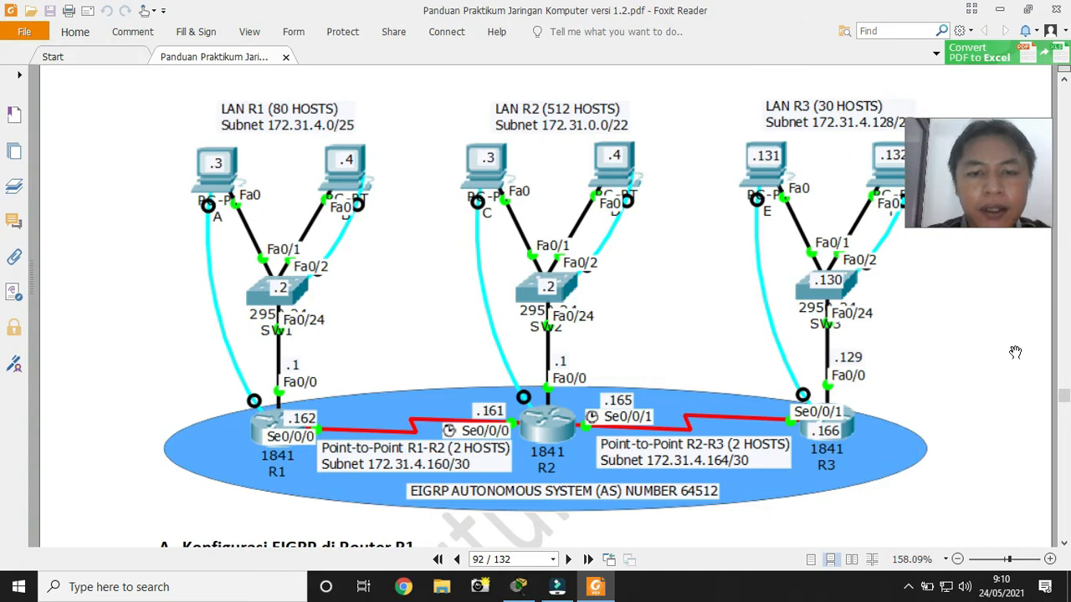
pyautogui.scroll(-10, 1015, 352)
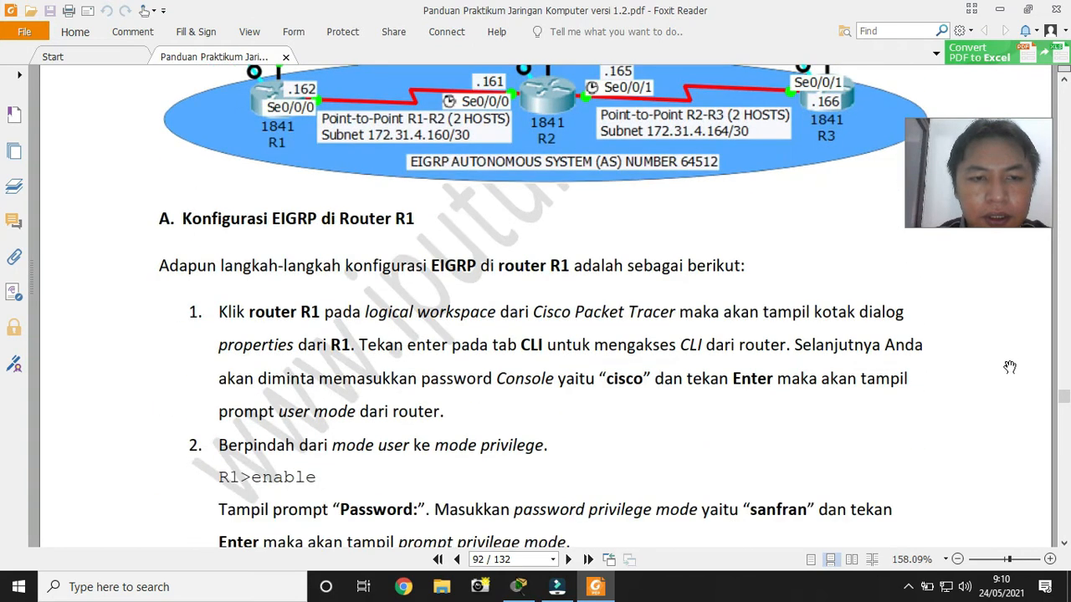
pyautogui.moveTo(817, 409); pyautogui.dragTo(824, 375)
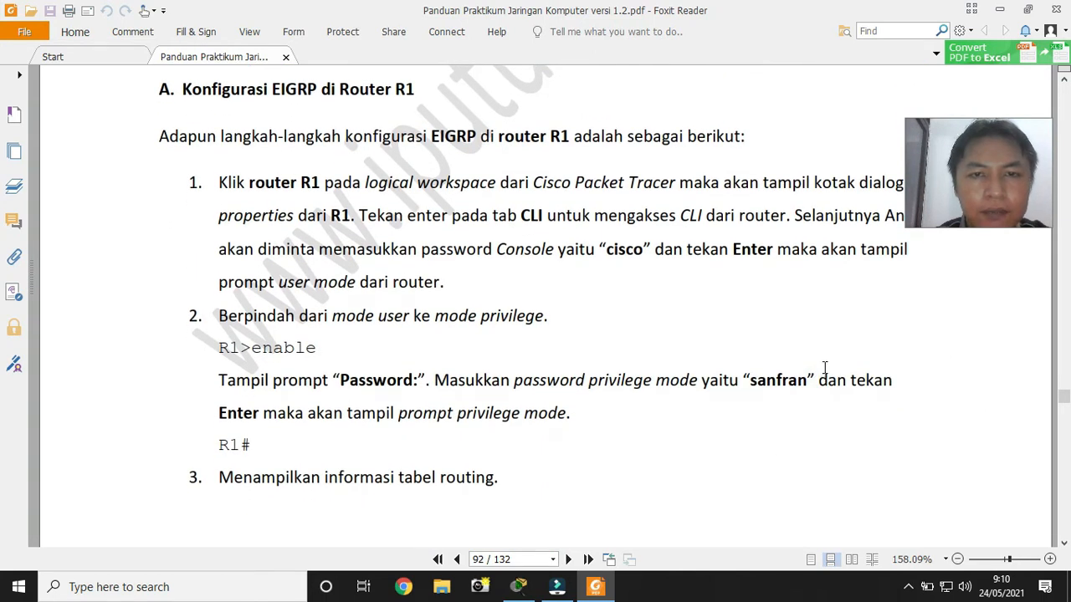
# Switch to Cisco Packet Tracer and open a terminal console session from PC A to router R1 with the default port settings
pyautogui.click(513, 590)
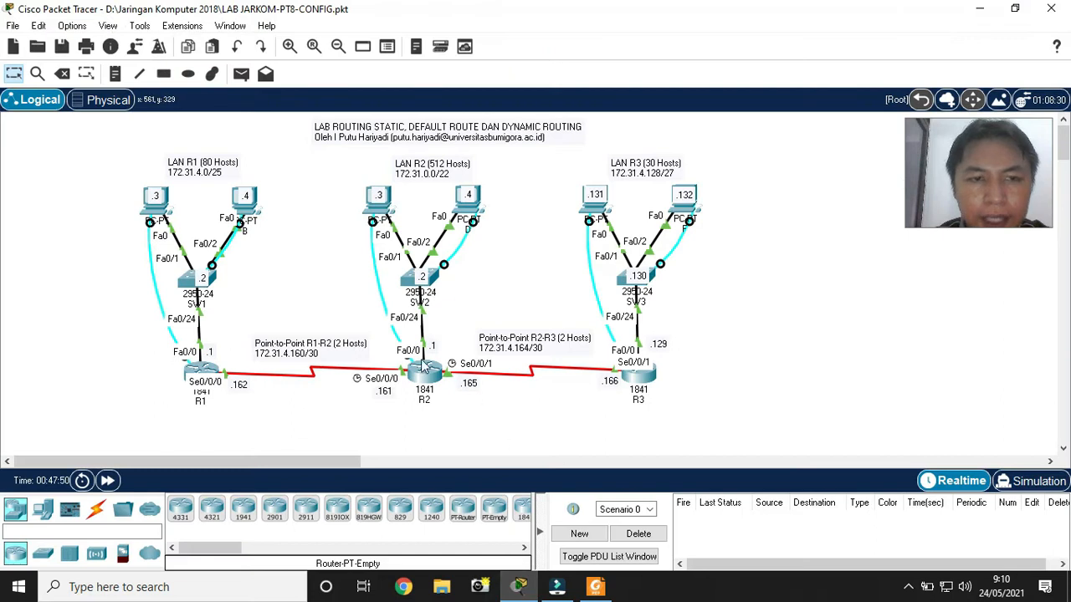
pyautogui.click(155, 205)
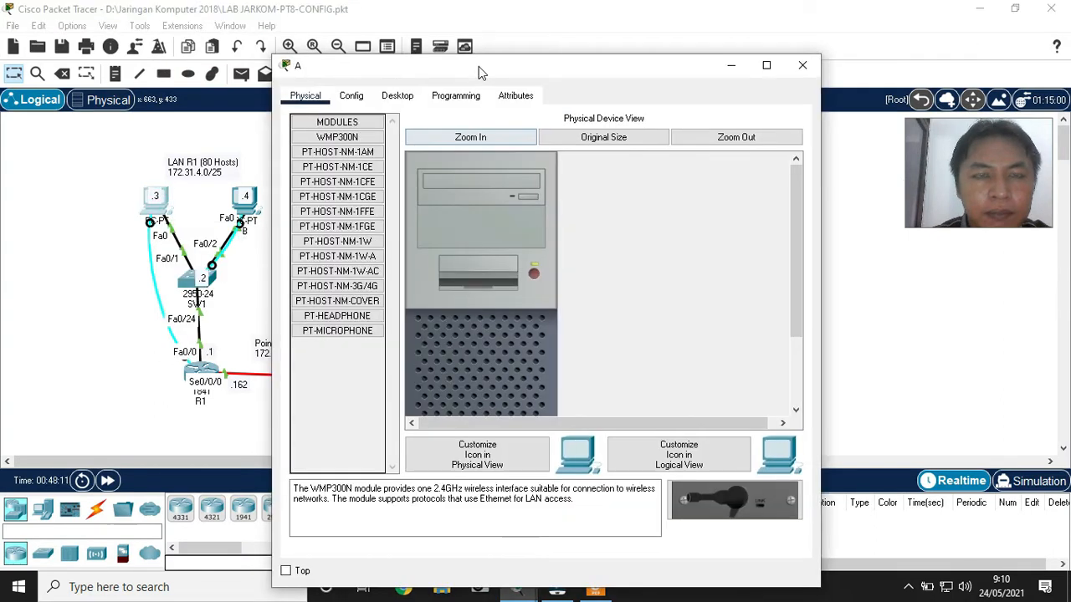
pyautogui.click(387, 86)
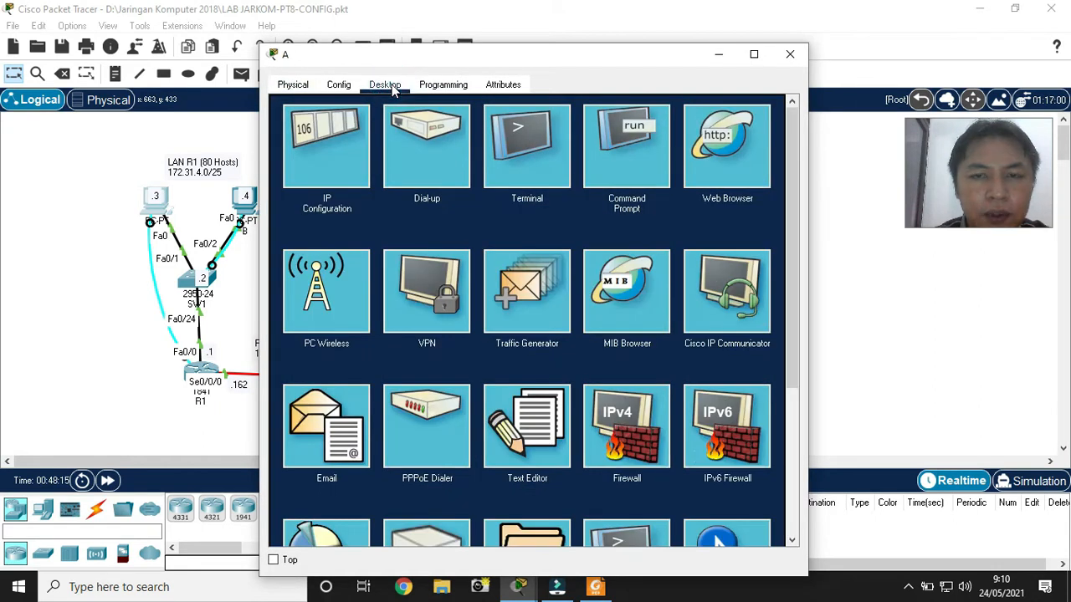
pyautogui.click(520, 169)
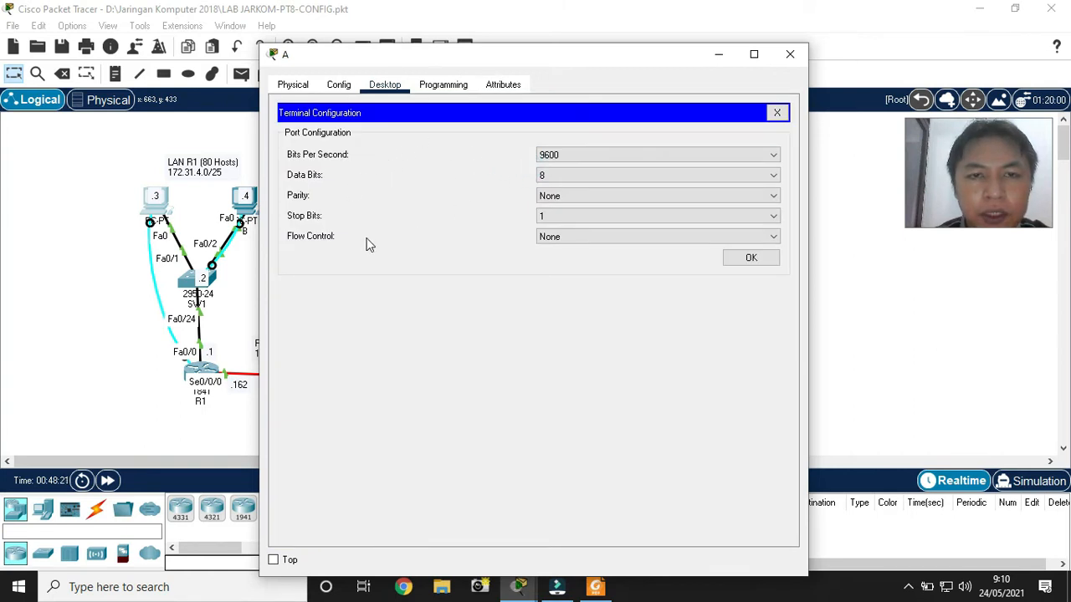
pyautogui.click(750, 259)
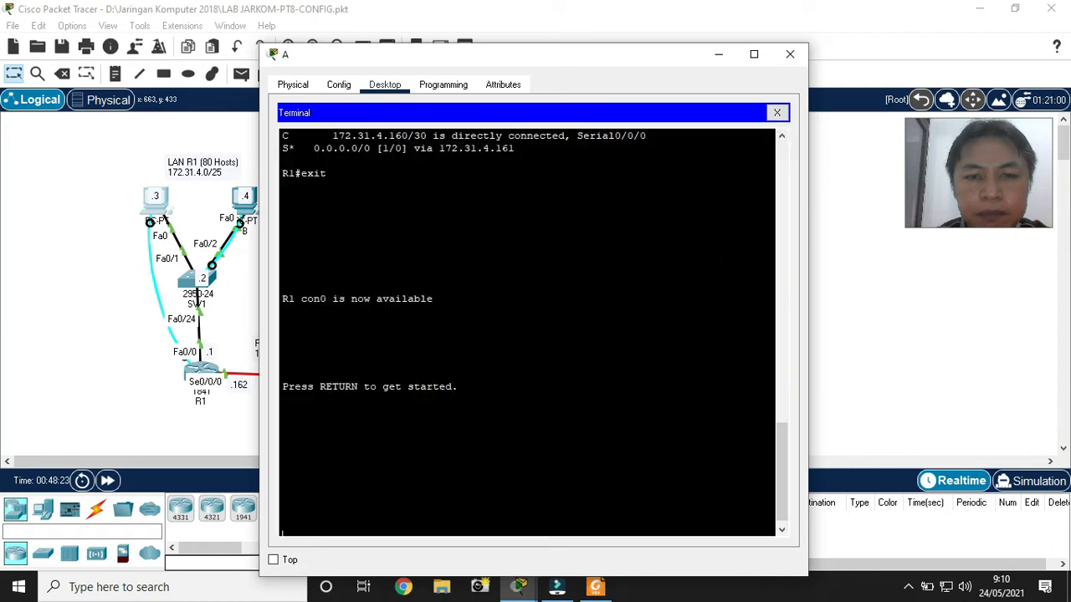
# Log in to R1 with the console password and enter privileged mode with enable and the privileged-mode password
pyautogui.press('Return')
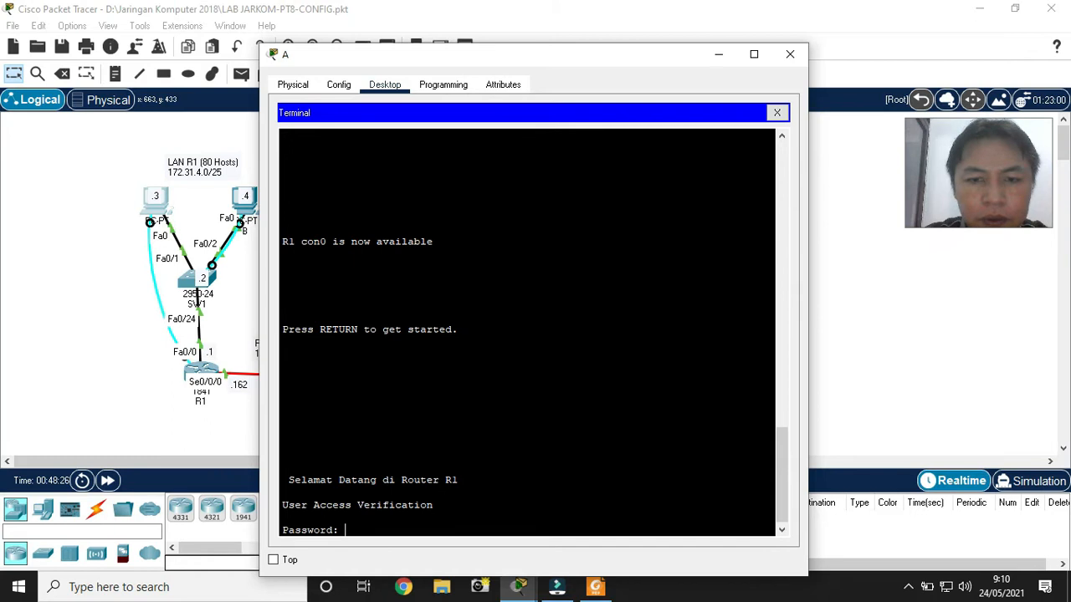
pyautogui.press('Return')
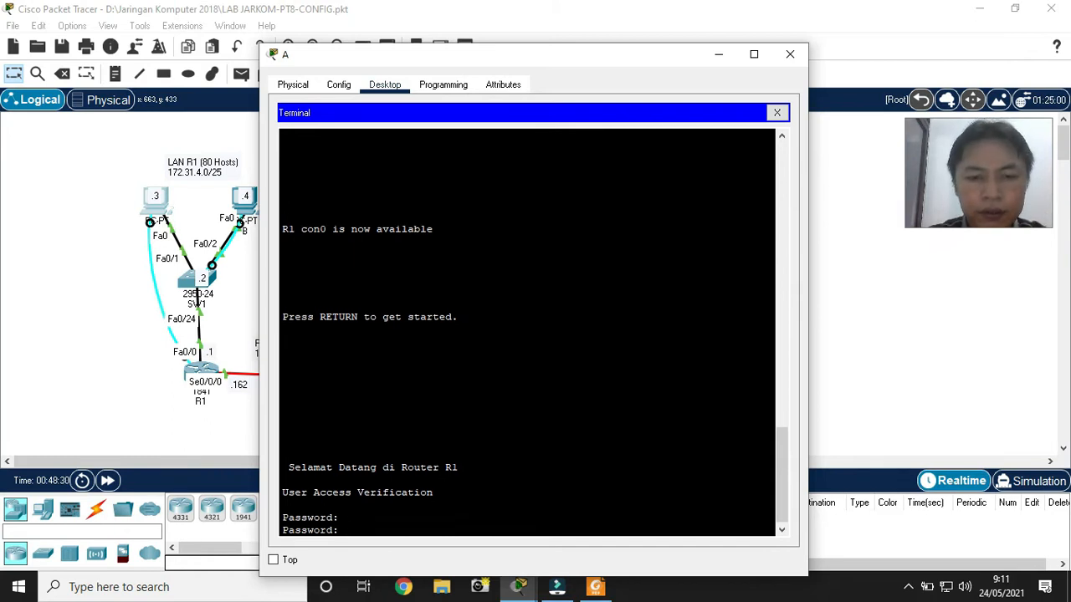
pyautogui.press('Return')
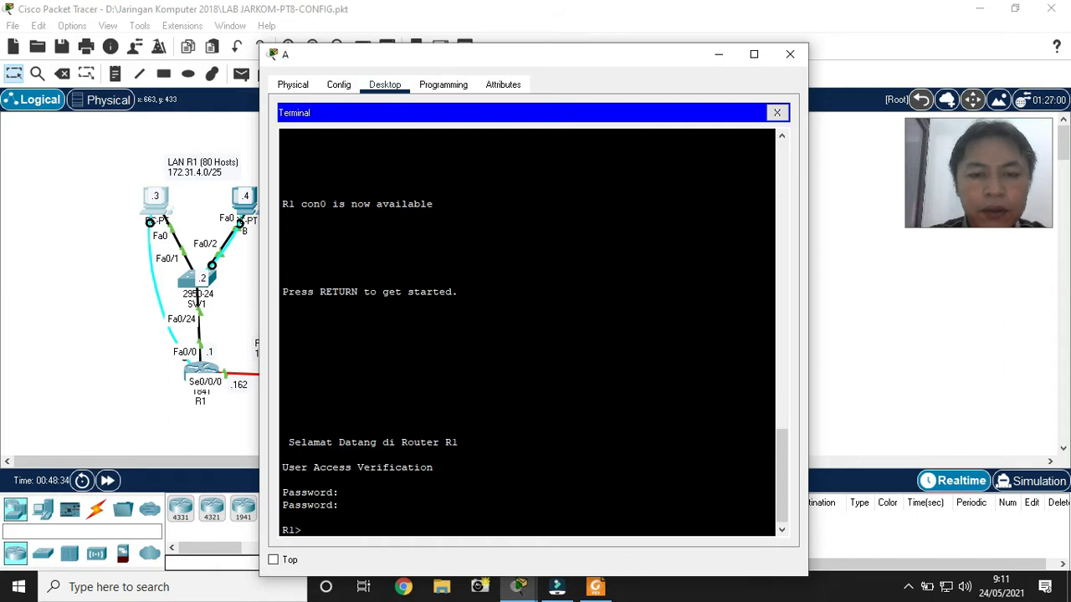
pyautogui.write('enable')
pyautogui.press('Return')
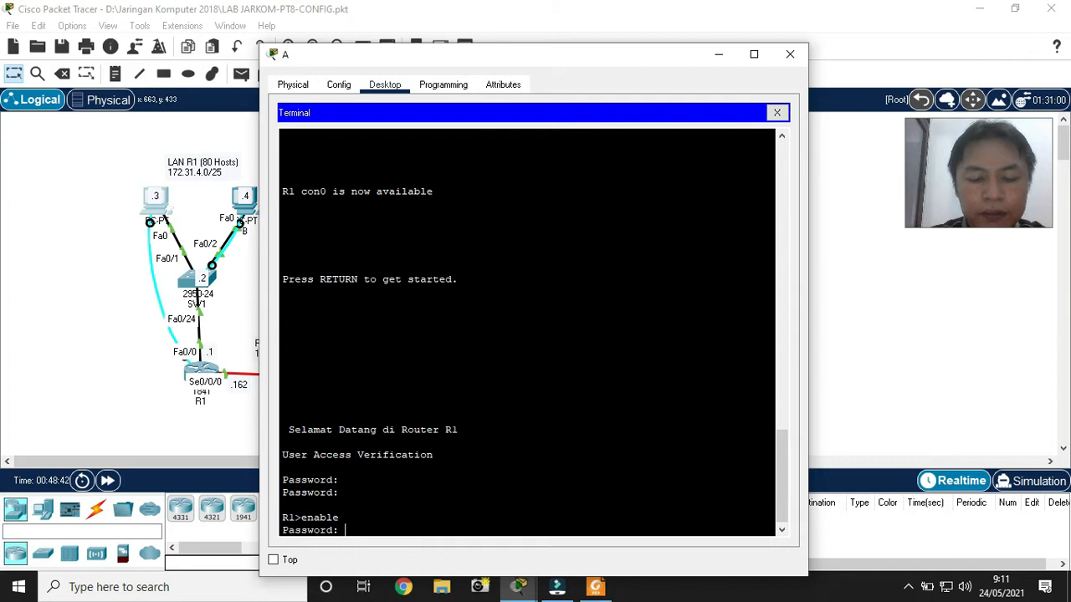
pyautogui.press('Return')
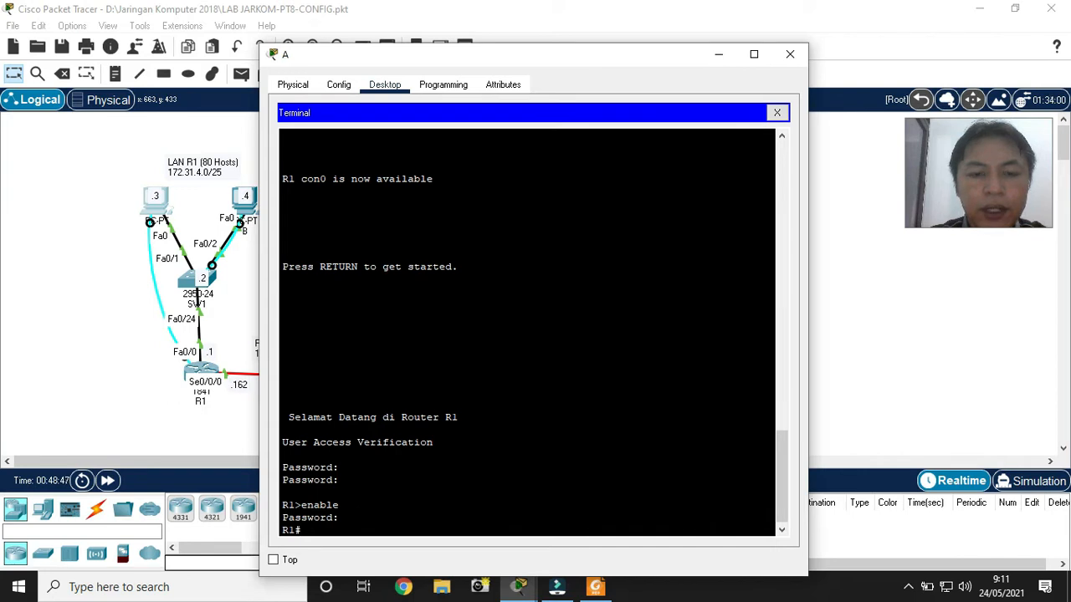
# Display R1's routing table with show ip route and examine the default route entry
pyautogui.write('show ip route')
pyautogui.press('Return')
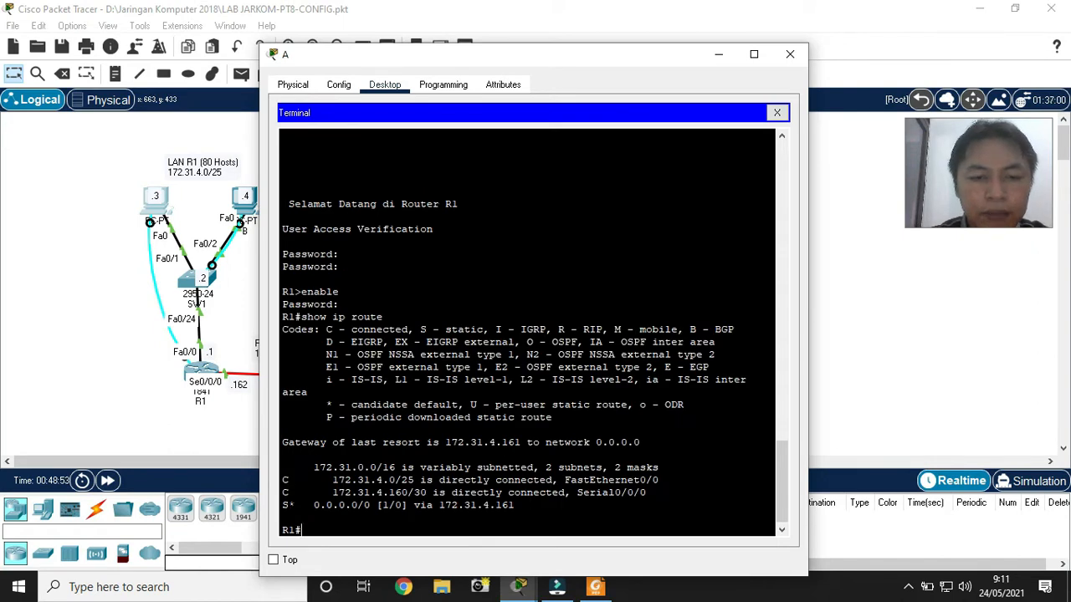
pyautogui.moveTo(282, 506); pyautogui.dragTo(515, 505)
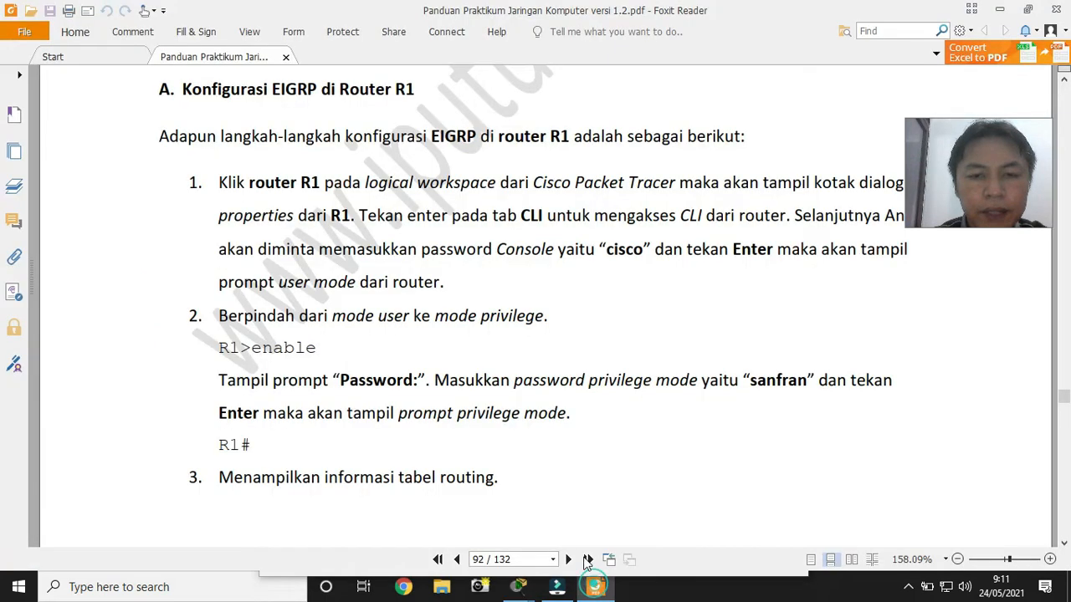
# Consult the lab guide in Foxit Reader on removing R1's default route, and enter global configuration mode on R1 with conf t
pyautogui.click(595, 586)
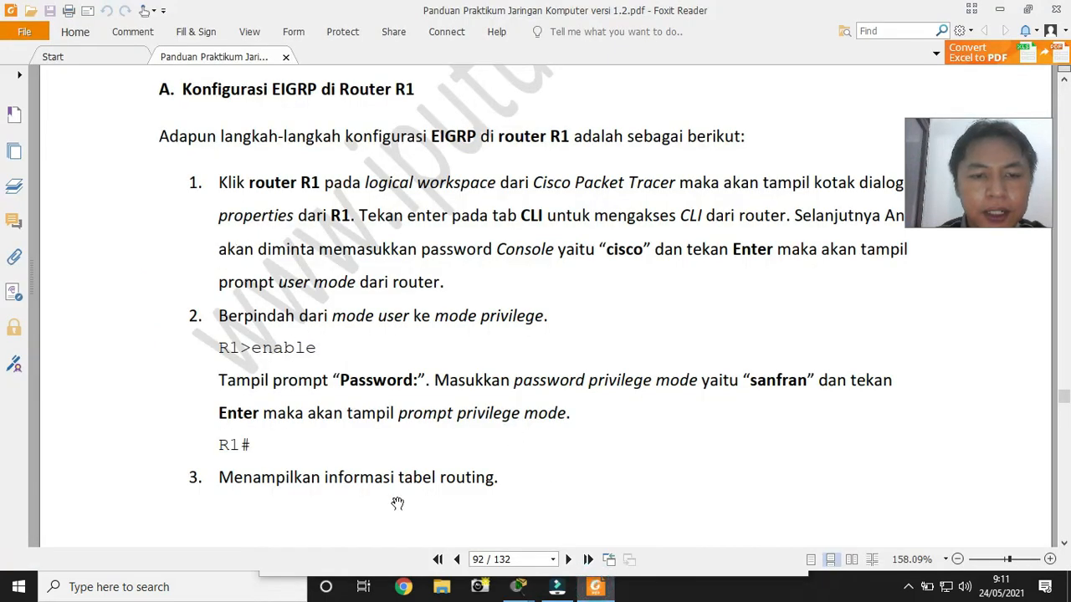
pyautogui.scroll(-5, 398, 502)
pyautogui.scroll(-8, 397, 502)
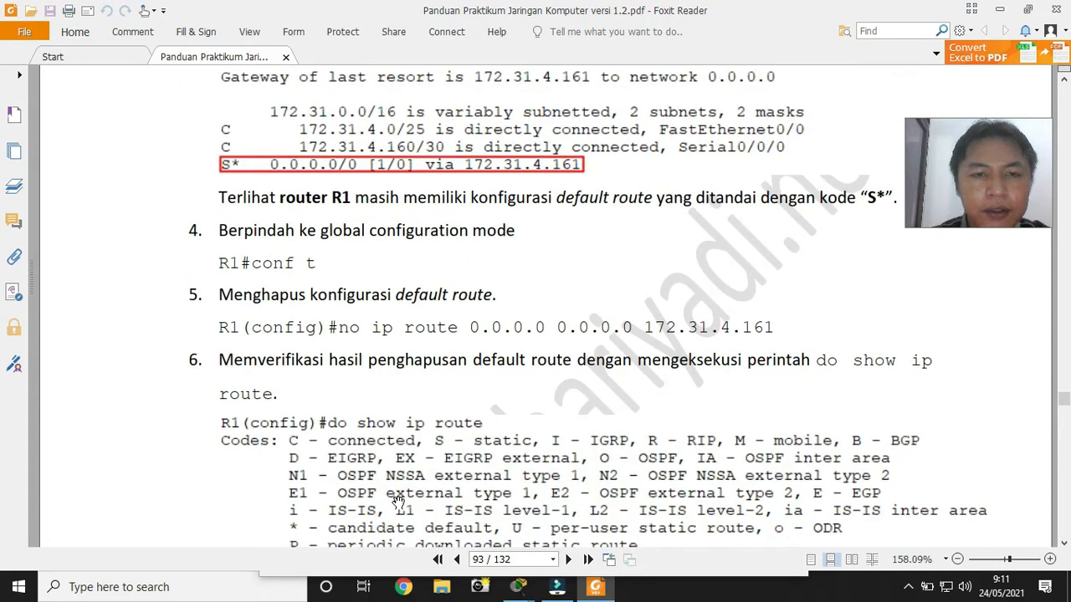
pyautogui.scroll(-2, 397, 502)
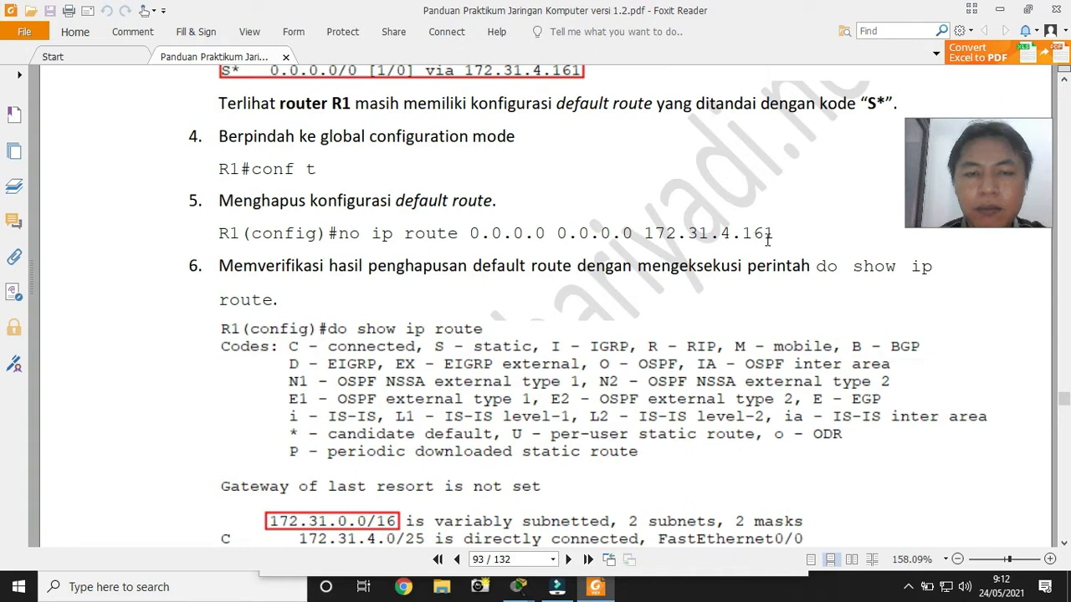
pyautogui.click(530, 588)
pyautogui.click(427, 519)
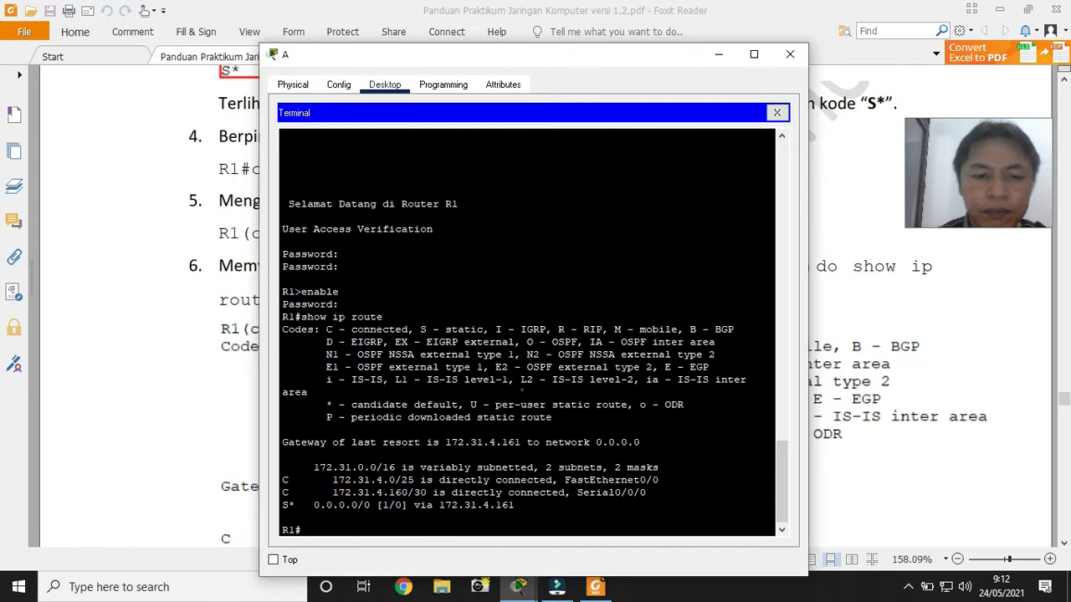
pyautogui.write('conf t')
pyautogui.press('Return')
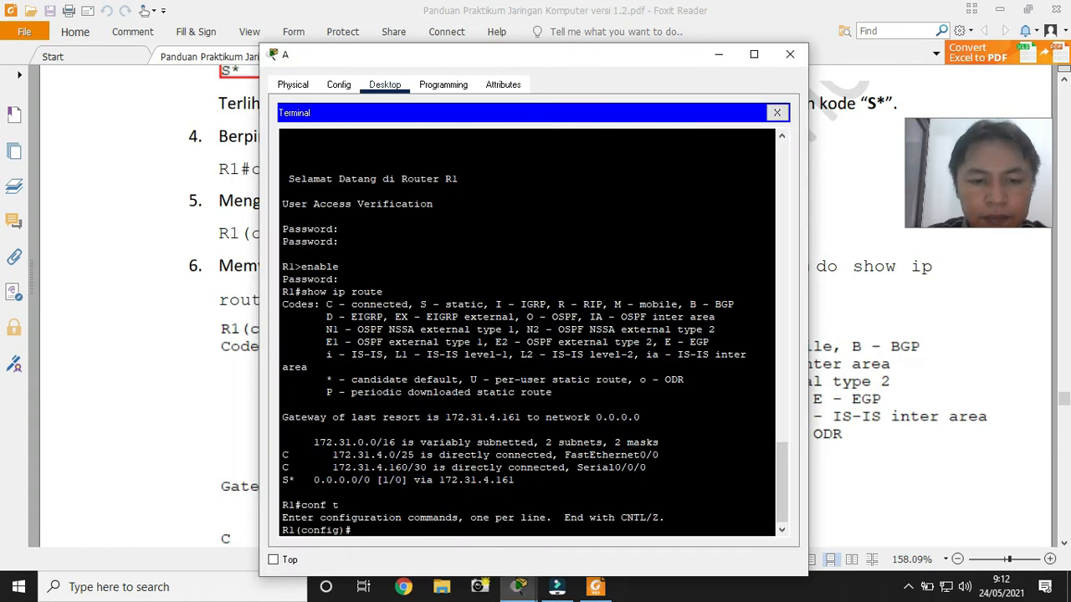
# Remove R1's default route with no ip route 0.0.0.0 0.0.0.0 172.31.4.161
pyautogui.write('no')
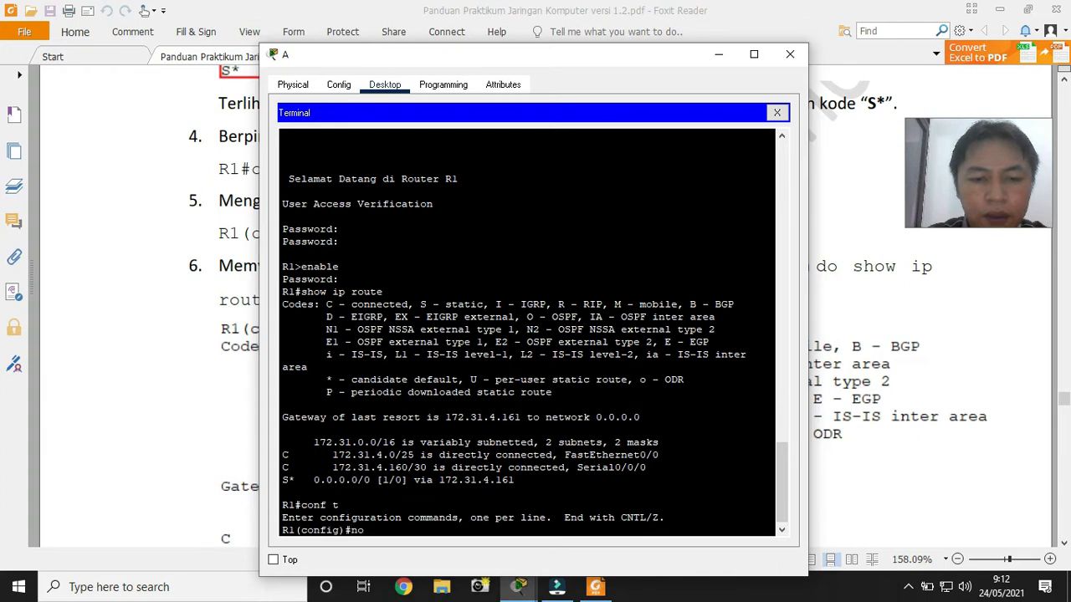
pyautogui.write(' ip route 0.0.0.0 ')
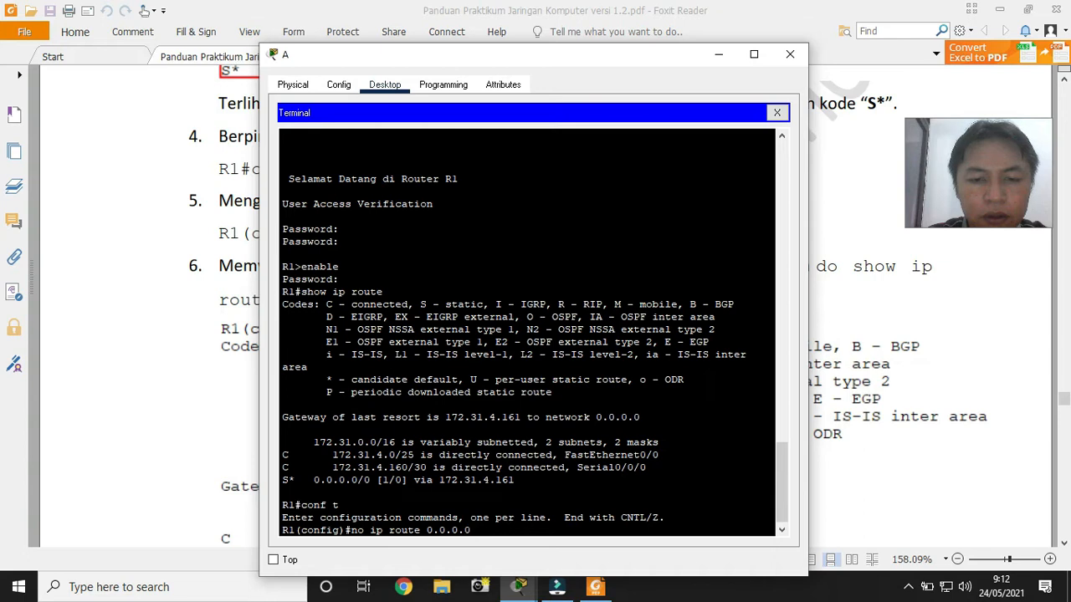
pyautogui.write('0.0.0.0')
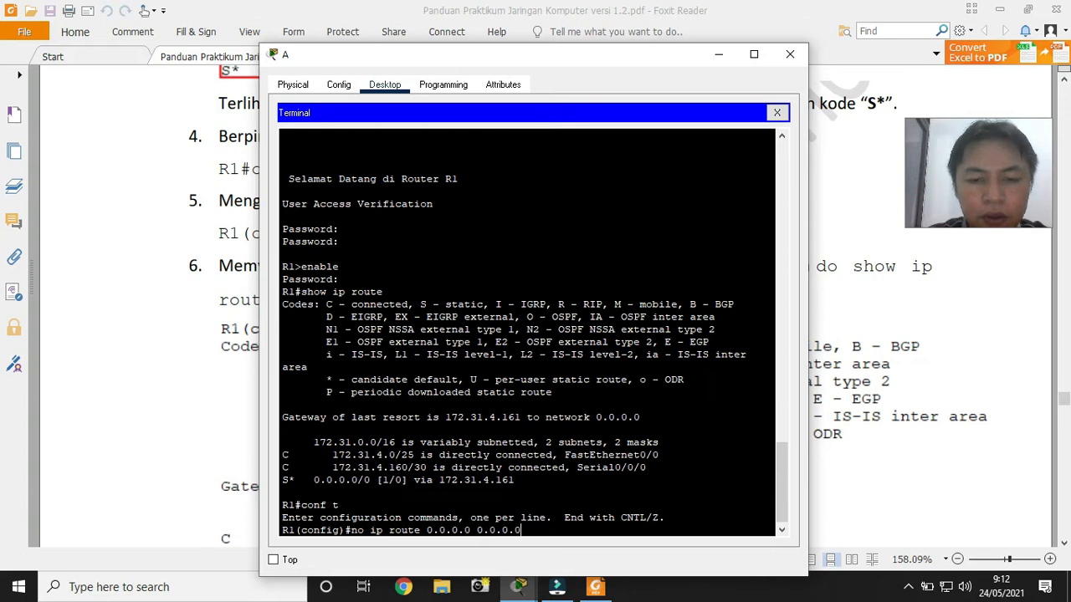
pyautogui.write(' 17')
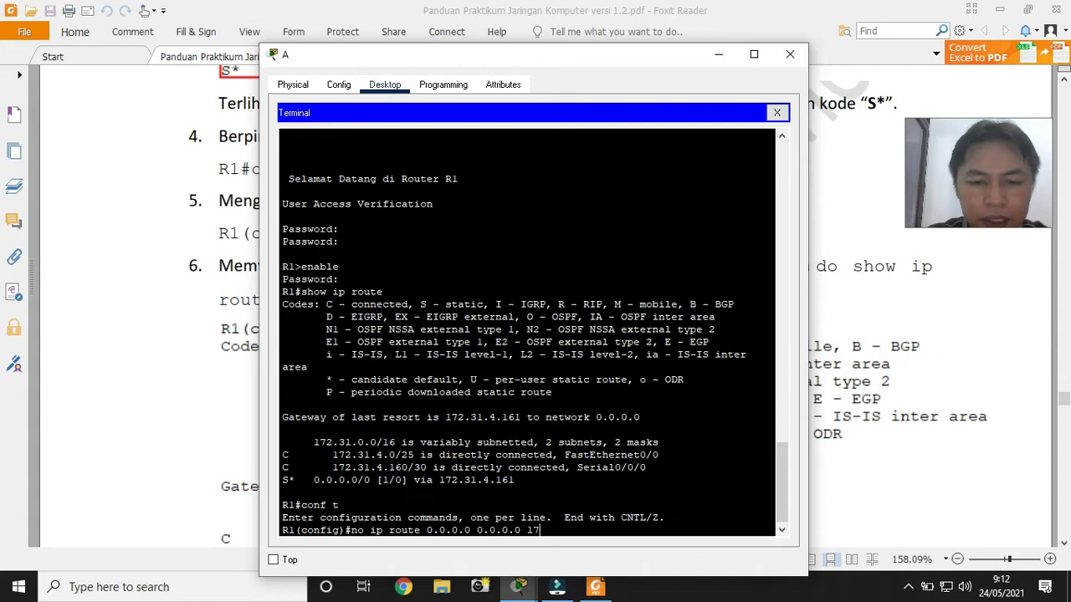
pyautogui.write('2.31.4.161')
pyautogui.press('Return')
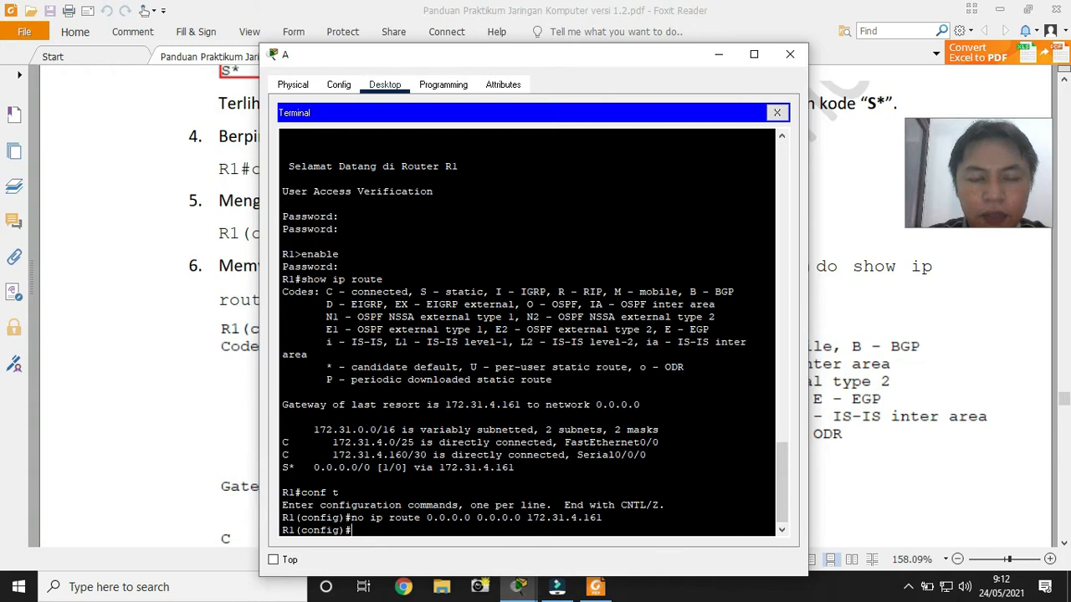
# Check R1's routing table with do show ip route and compare its route codes with the earlier output
pyautogui.write('do show ip route')
pyautogui.press('Return')
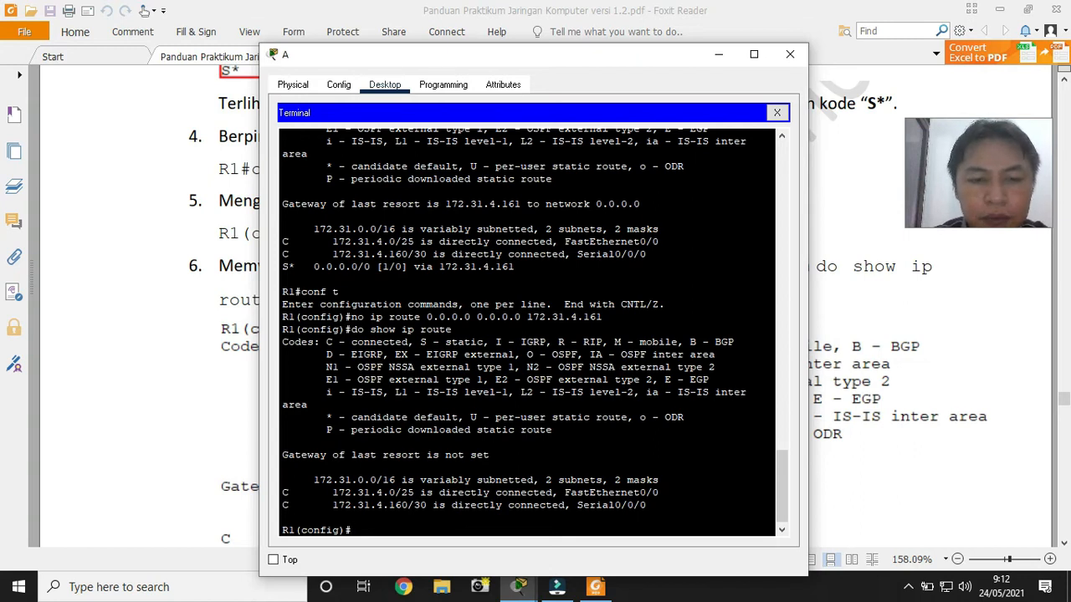
pyautogui.doubleClick(285, 493)
pyautogui.doubleClick(285, 505)
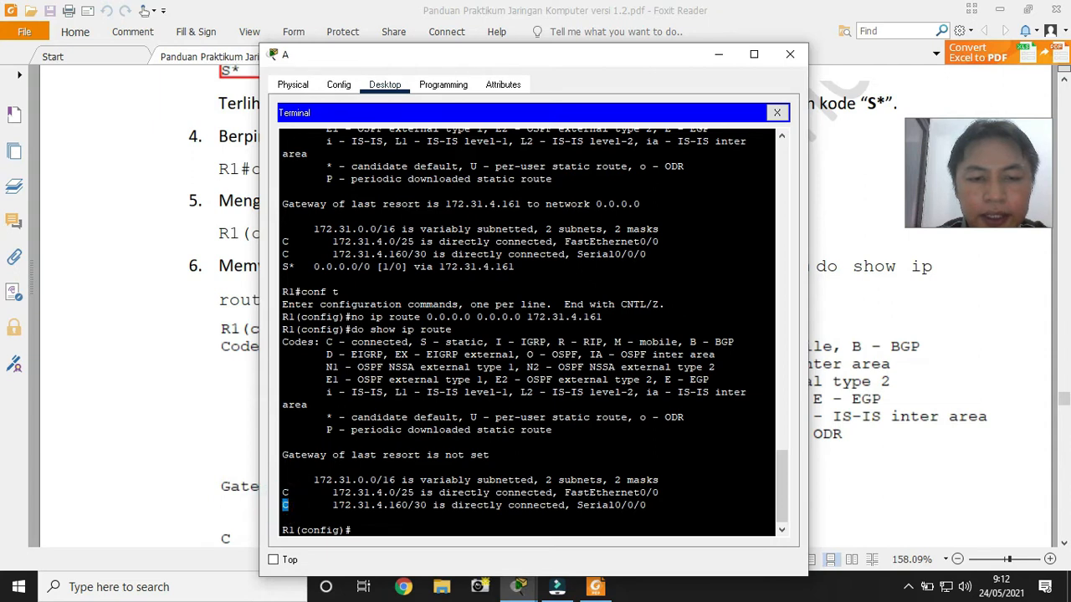
pyautogui.doubleClick(288, 267)
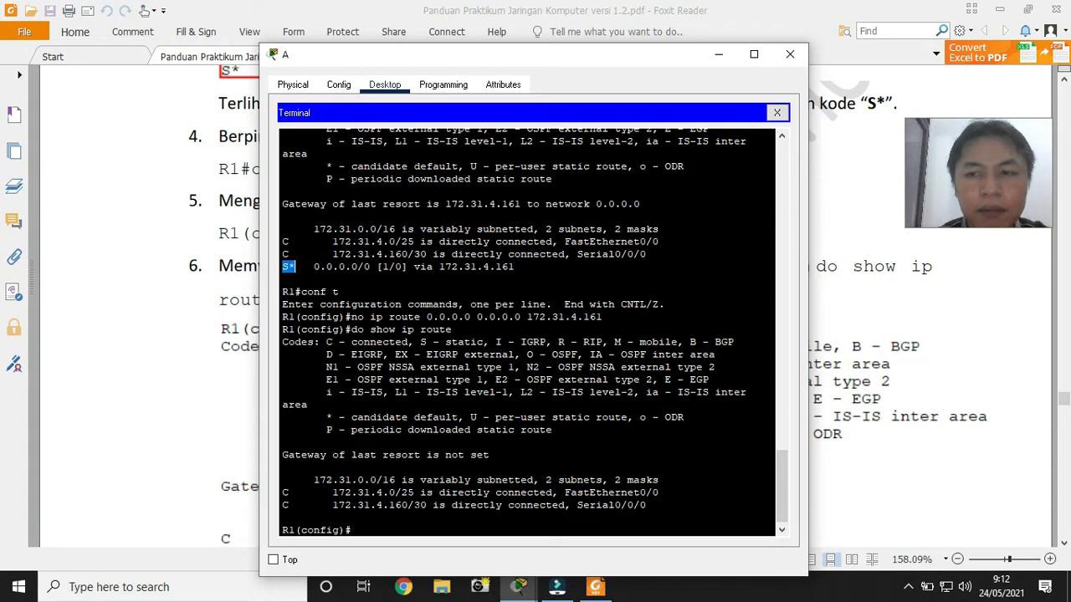
# Read the lab guide's steps for enabling EIGRP on R1, and query the router's help for the router eigrp command's arguments
pyautogui.click(901, 435)
pyautogui.scroll(-5, 898, 436)
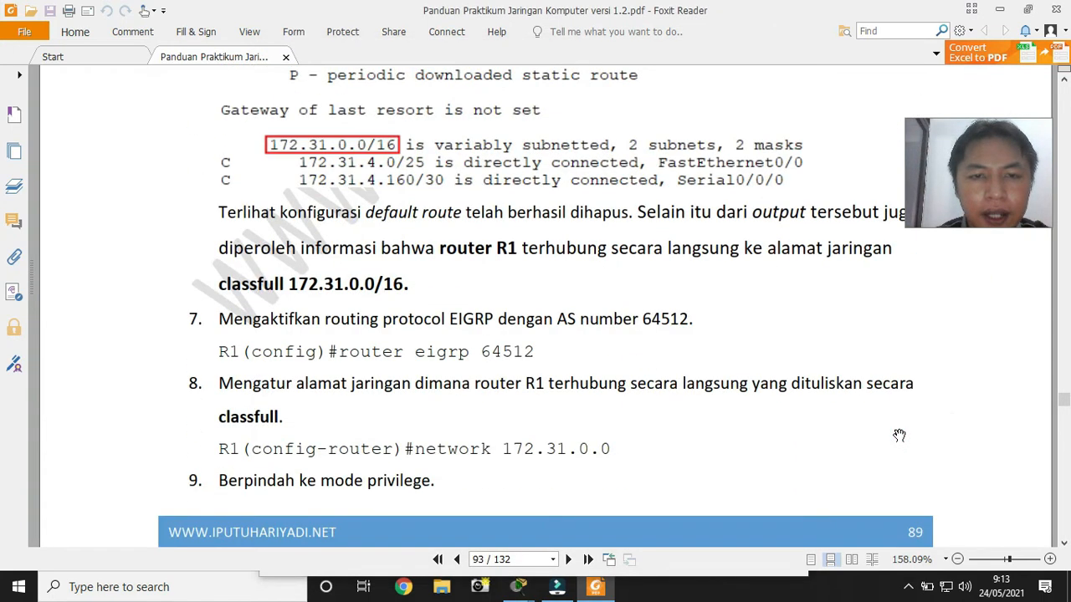
pyautogui.scroll(-2, 899, 436)
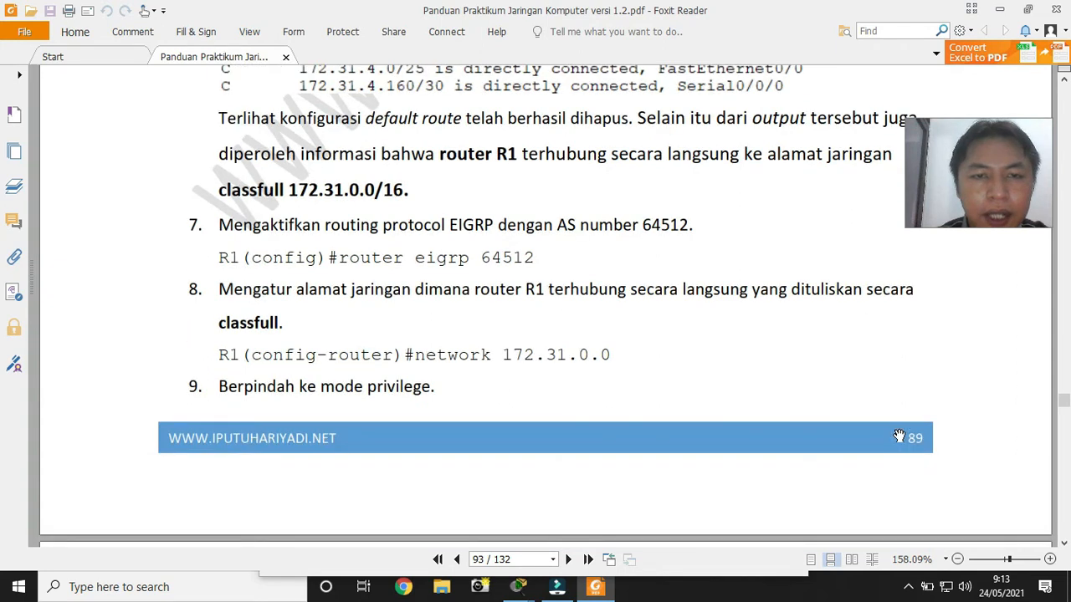
pyautogui.scroll(2, 898, 436)
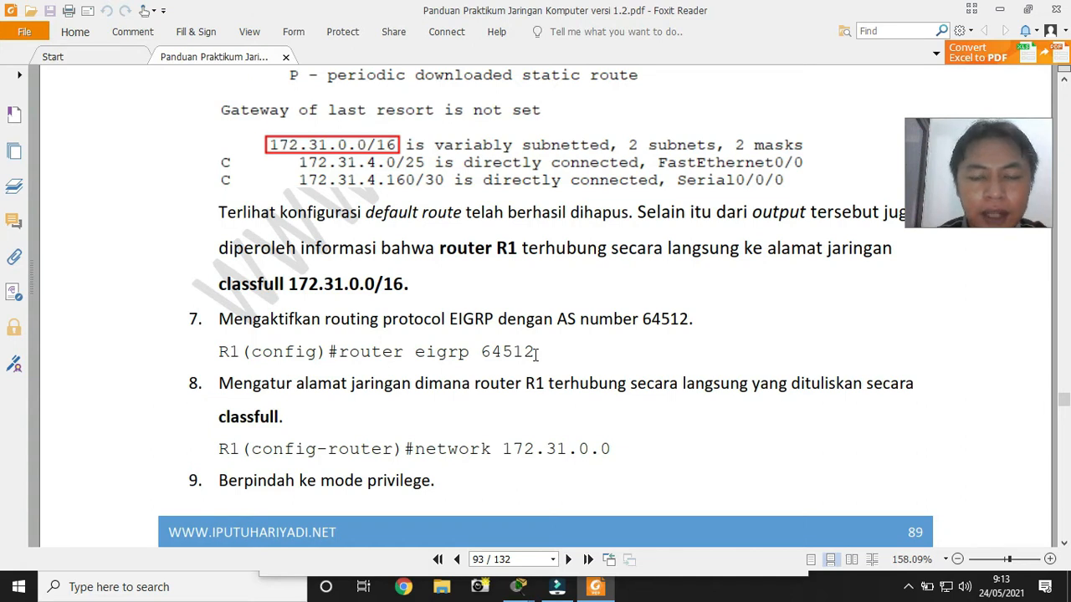
pyautogui.click(525, 577)
pyautogui.click(570, 464)
pyautogui.write('router eigrp ?')
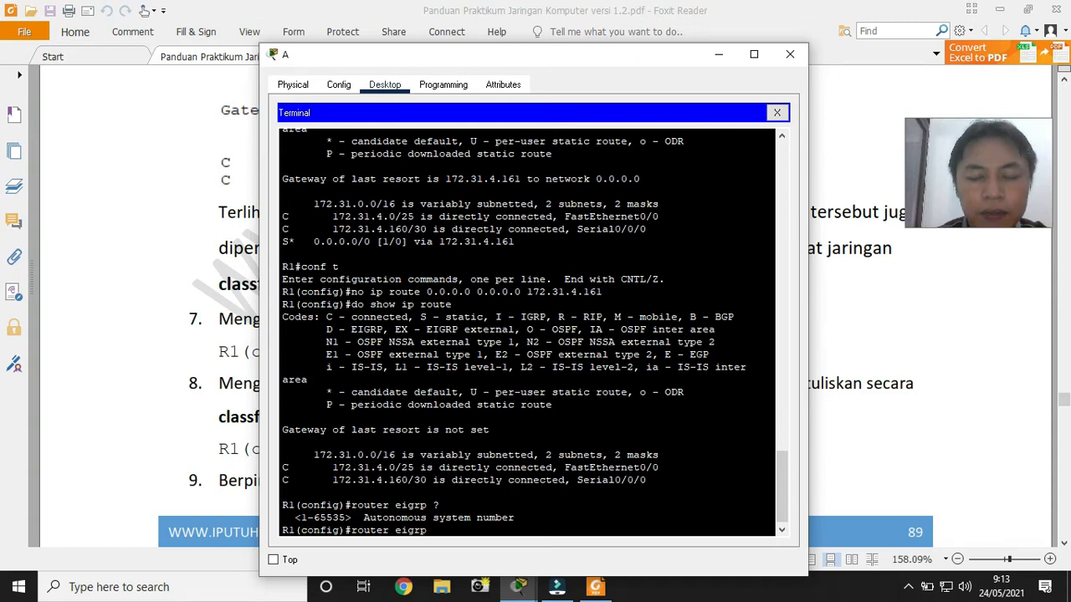
# Enable EIGRP routing on R1 with AS number 64512 using router eigrp 64512
pyautogui.write('6451')
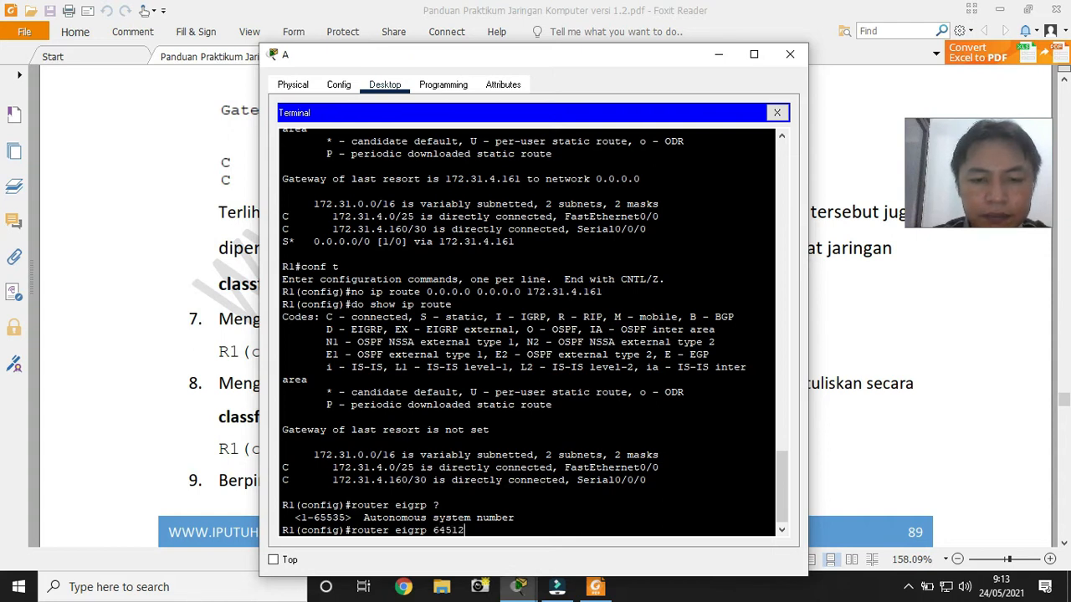
pyautogui.write('2')
pyautogui.press('Return')
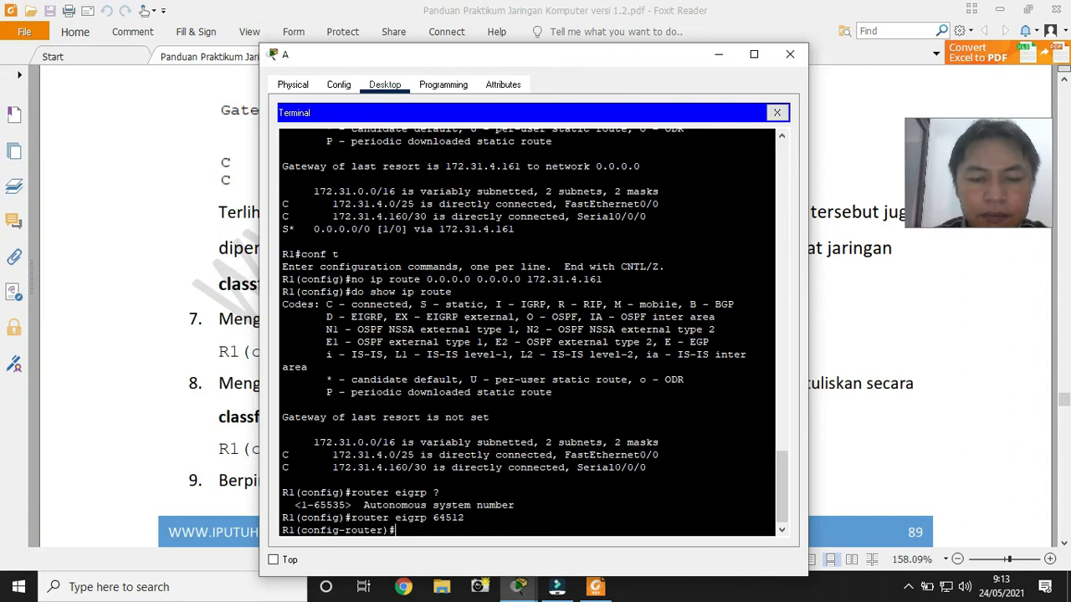
# Query the help for the network command, check R1's classful network in the routing table output, and advertise it with network 172.31.0.0
pyautogui.write('network')
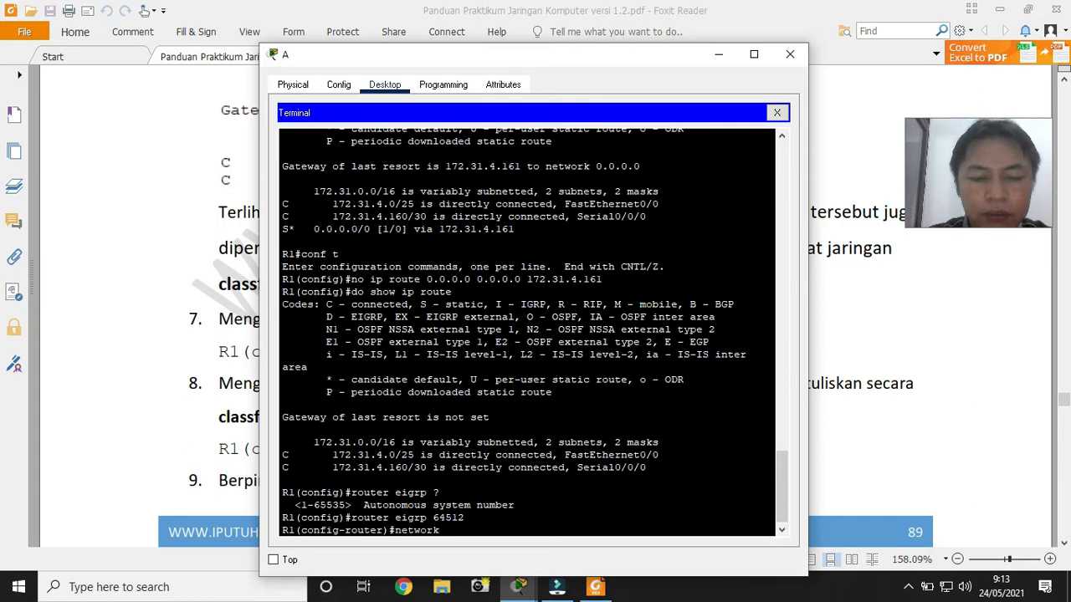
pyautogui.write(' ?')
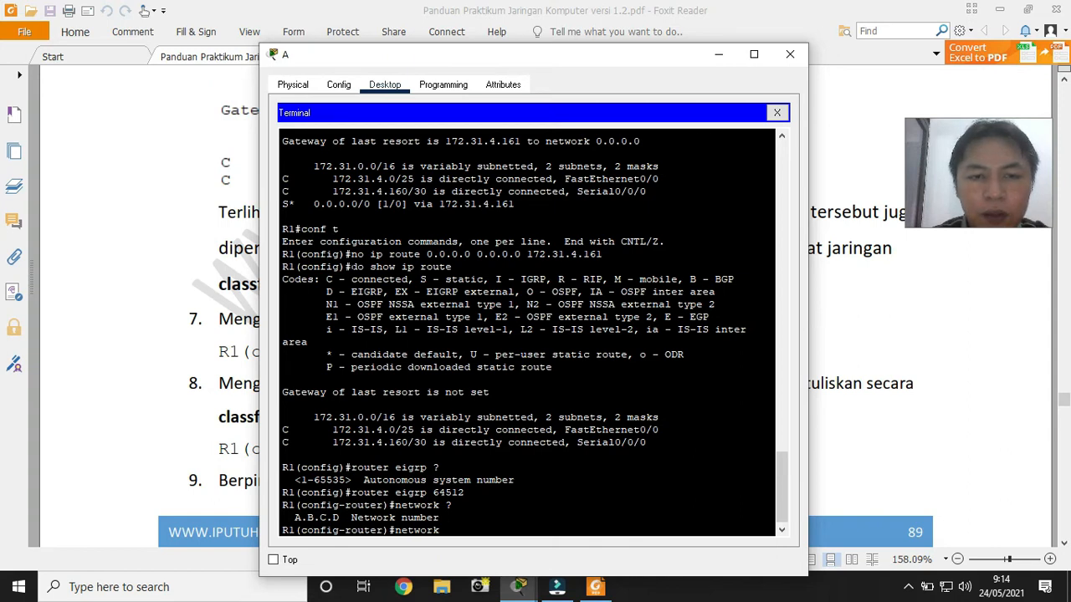
pyautogui.moveTo(351, 267); pyautogui.dragTo(452, 267)
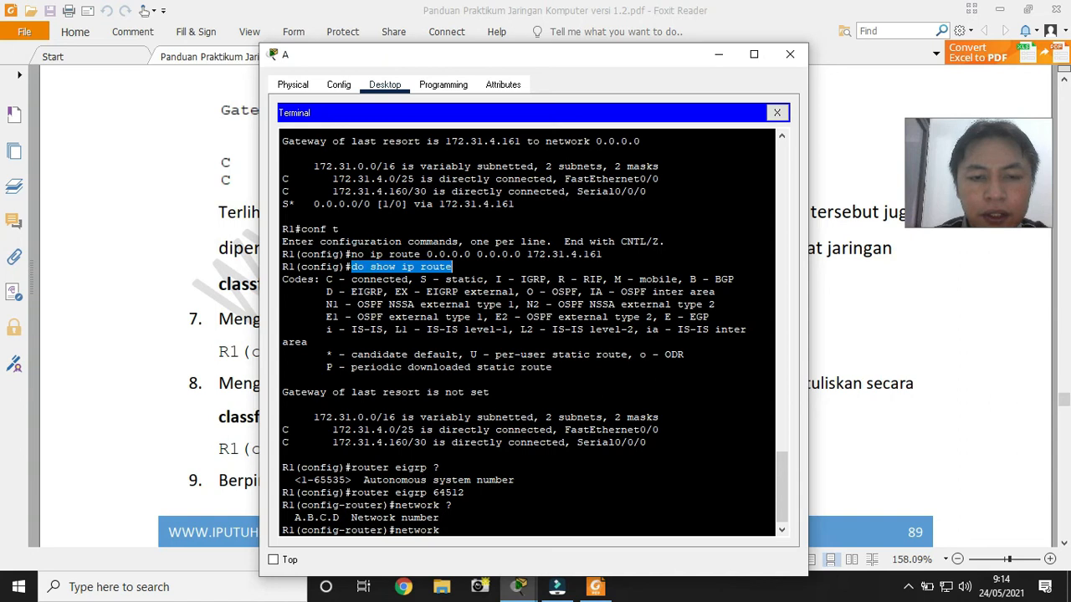
pyautogui.moveTo(314, 417); pyautogui.dragTo(395, 417)
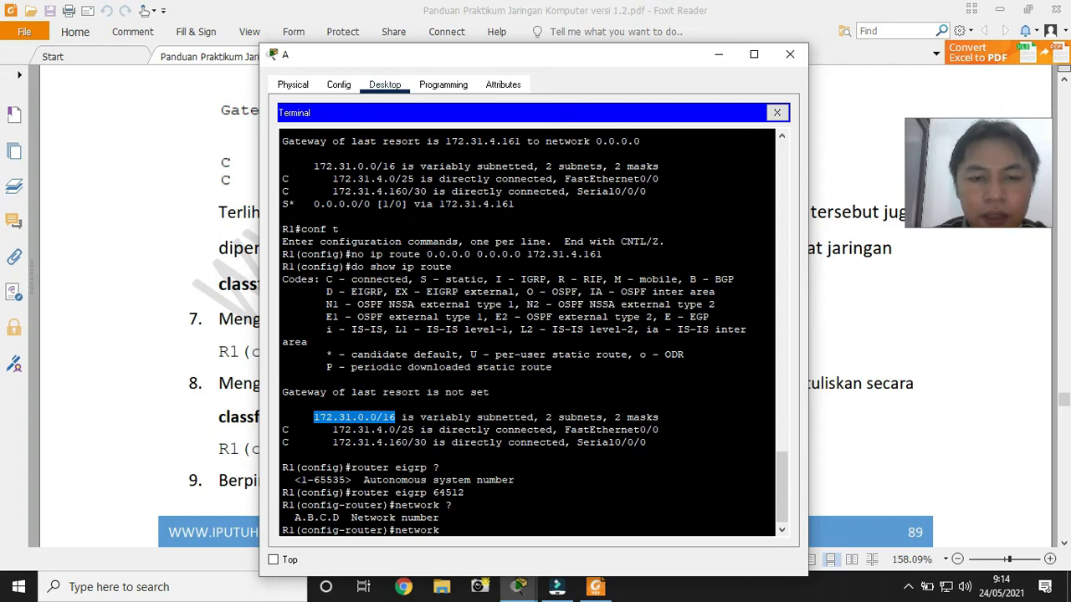
pyautogui.click(425, 441)
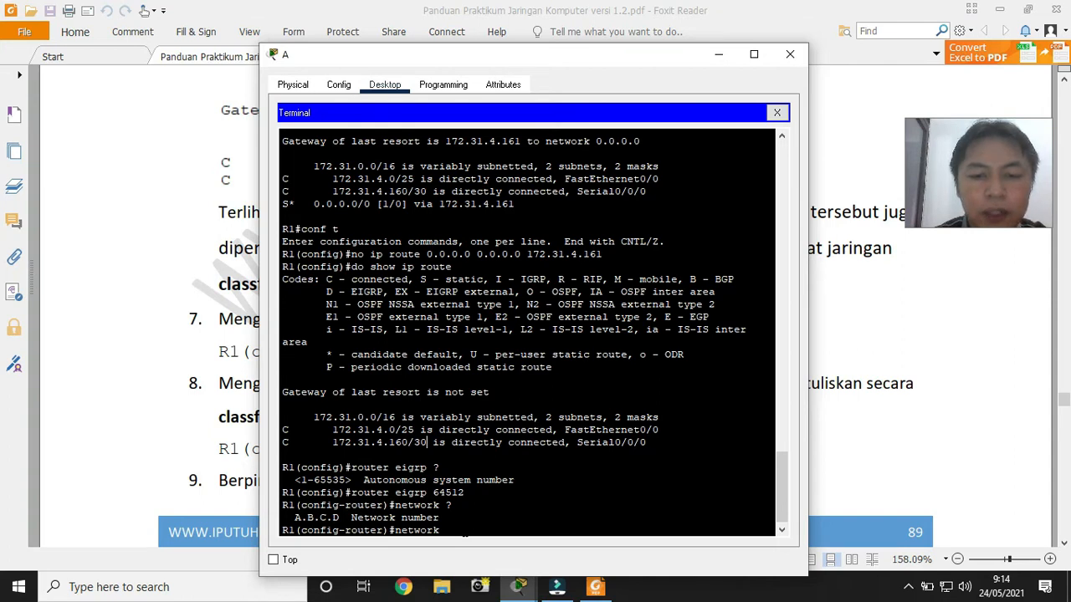
pyautogui.write('172.31.0.0')
pyautogui.press('Return')
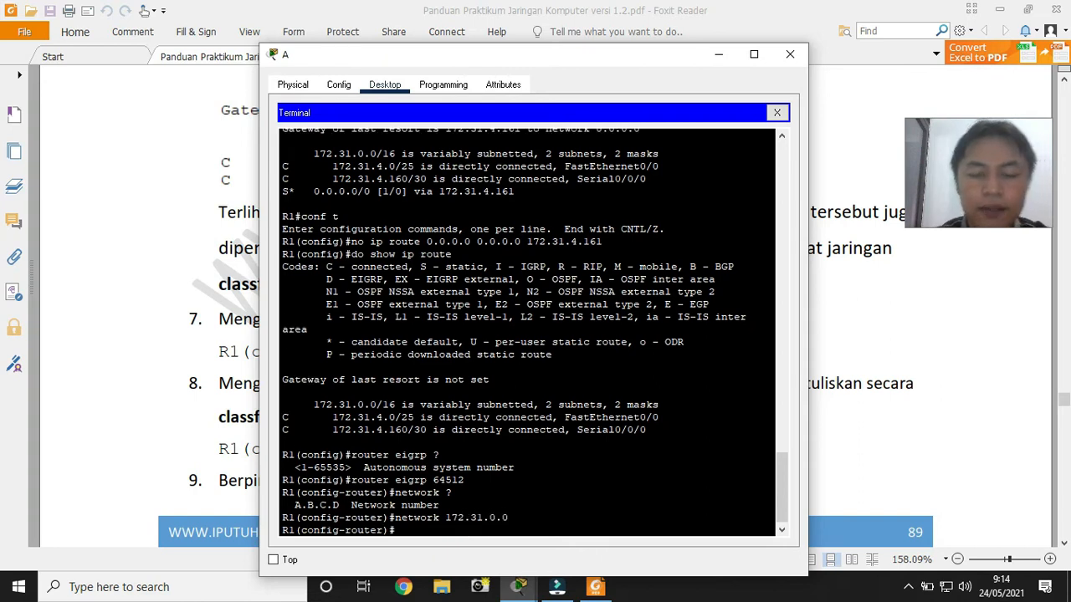
# Read the lab guide's following steps in Foxit Reader, and return R1 to privileged mode in the Packet Tracer terminal with end
pyautogui.click(914, 464)
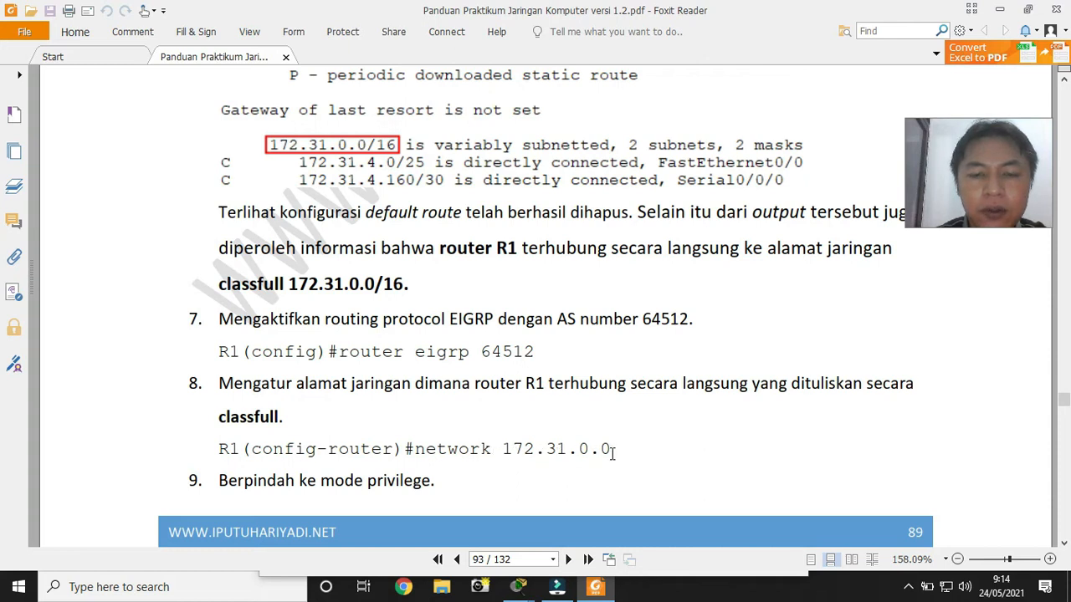
pyautogui.scroll(-5, 613, 454)
pyautogui.scroll(-2, 614, 454)
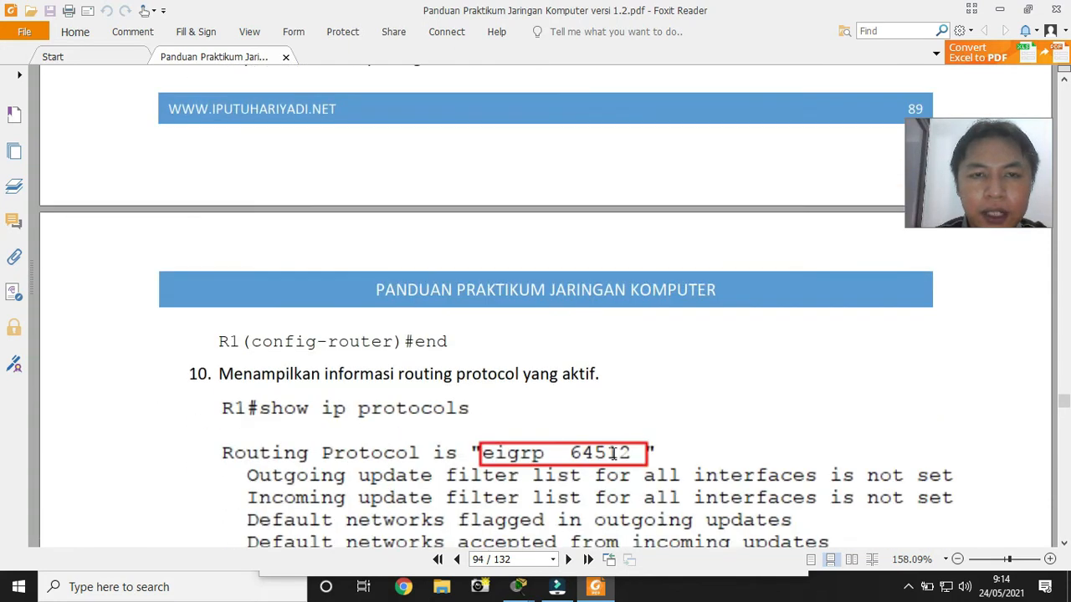
pyautogui.scroll(1, 614, 455)
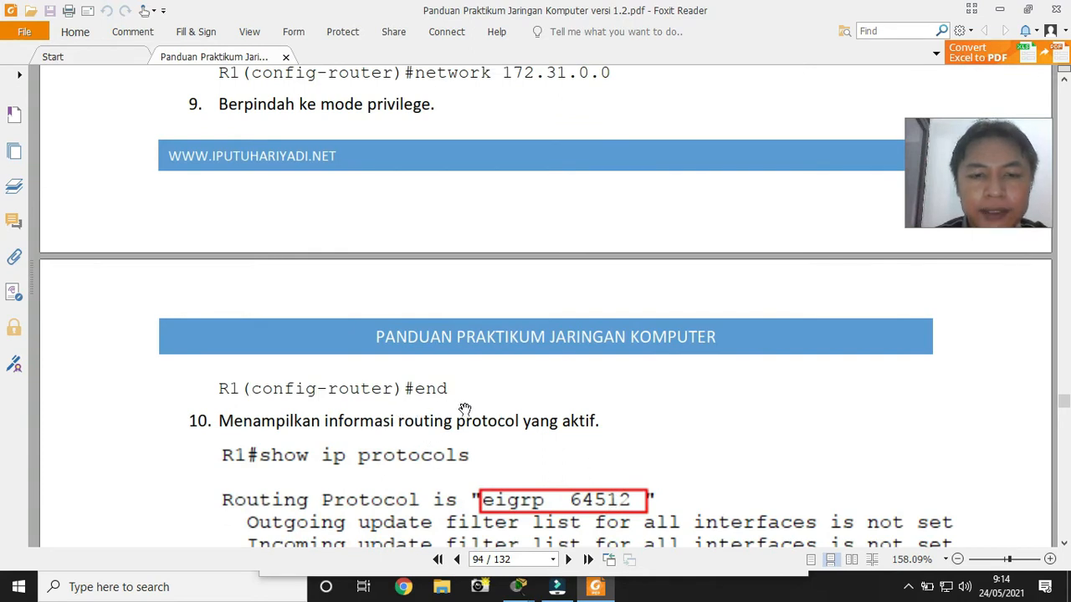
pyautogui.hotkey('alt', 'Tab')
pyautogui.write('end')
pyautogui.press('Return')
pyautogui.press('Return')
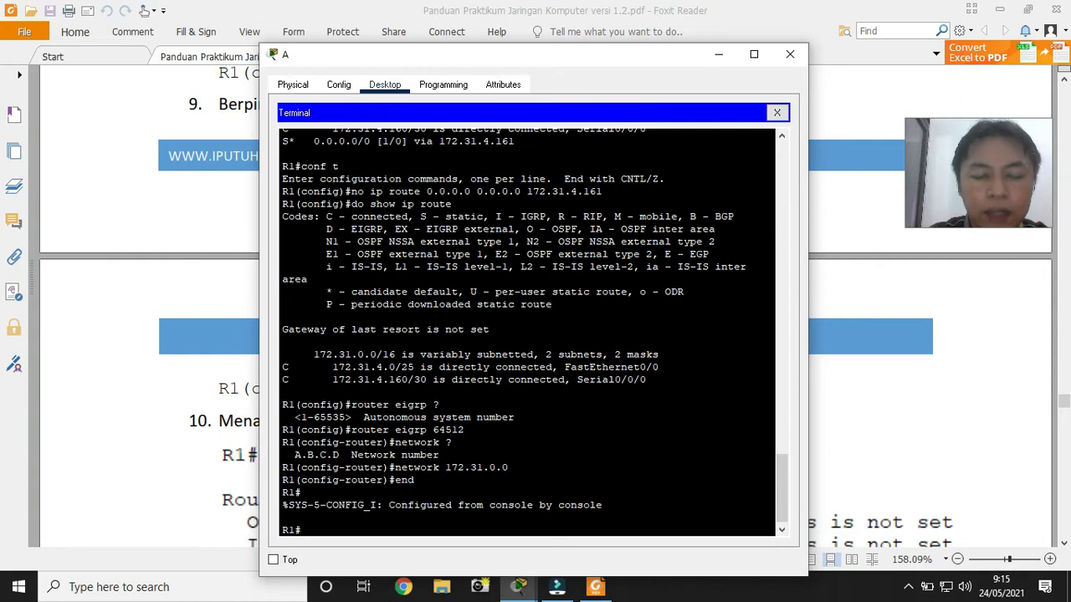
# Display R1's active routing protocol information with show ip protocols
pyautogui.write('show ip rout')
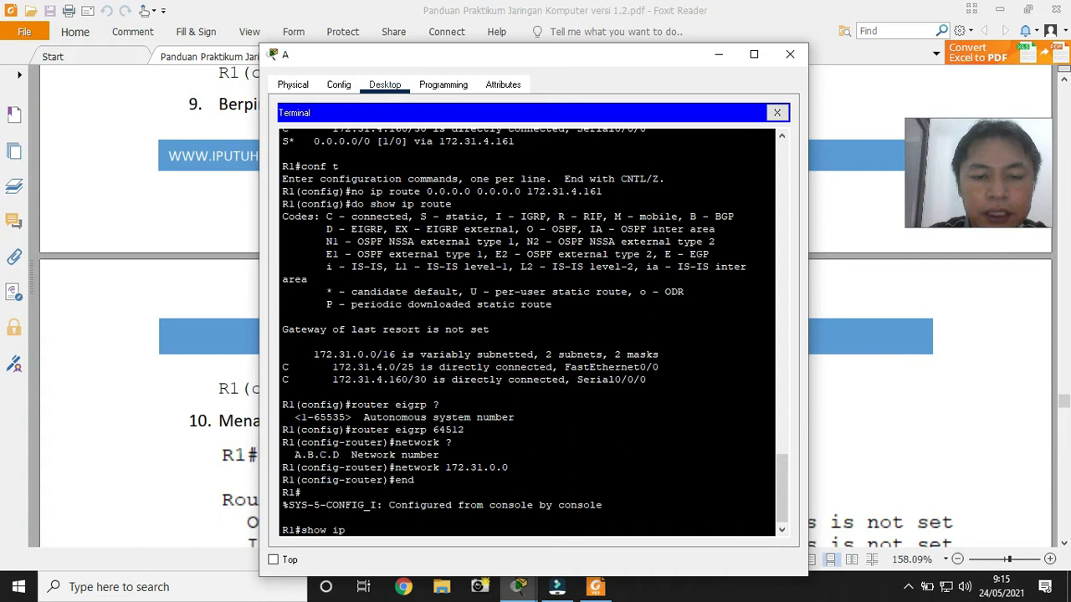
pyautogui.press('BackSpace')
pyautogui.press('BackSpace')
pyautogui.press('BackSpace')
pyautogui.press('BackSpace')
pyautogui.write('protocols')
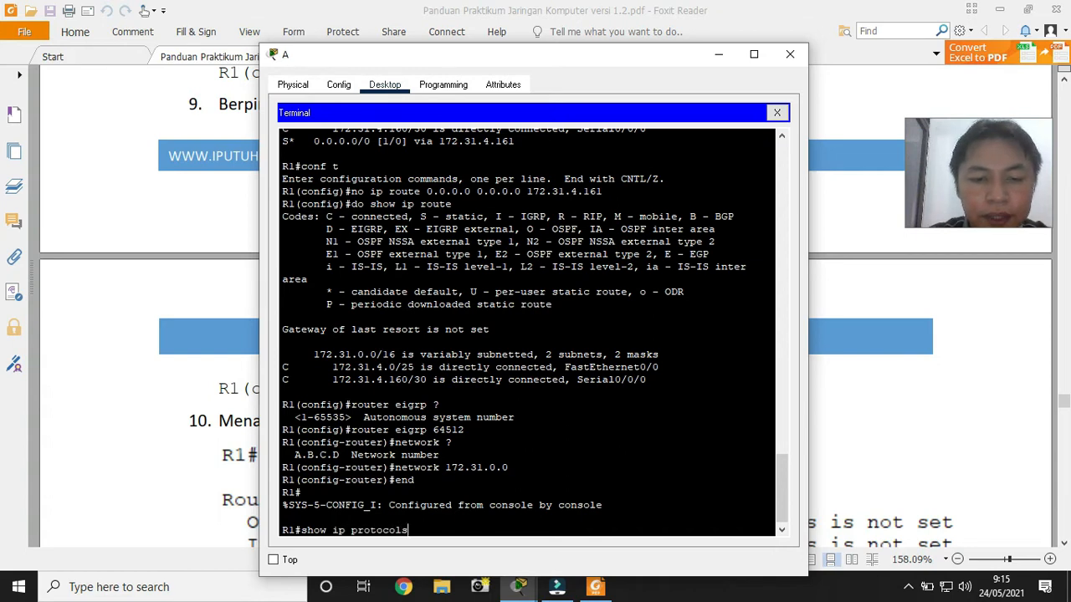
pyautogui.press('Return')
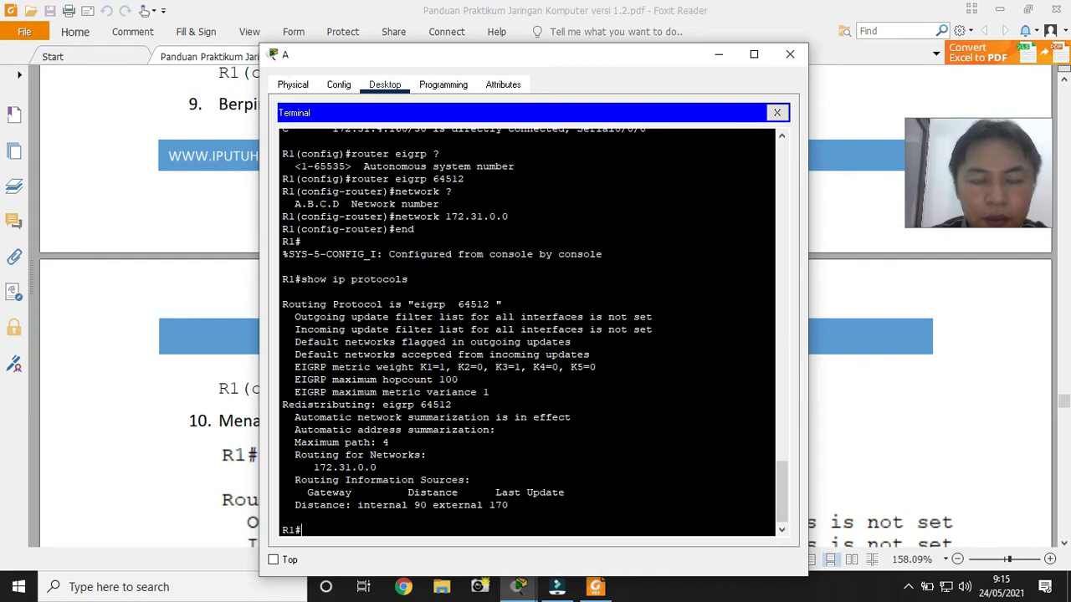
# Examine the routing protocol name, AS number and EIGRP metric weight K-values in the show ip protocols output
pyautogui.doubleClick(426, 303)
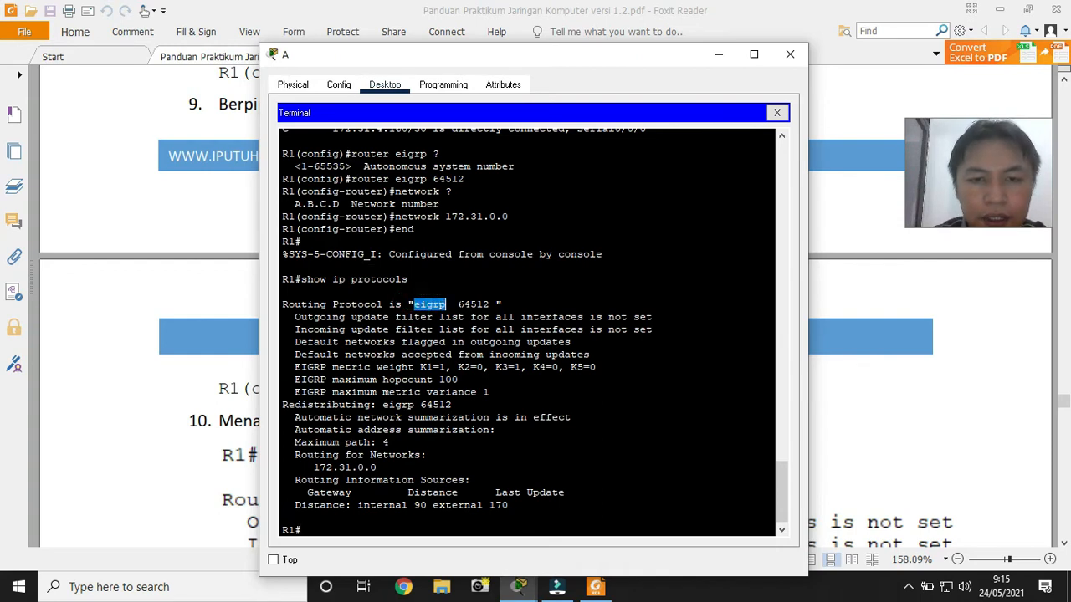
pyautogui.moveTo(458, 304); pyautogui.dragTo(490, 305)
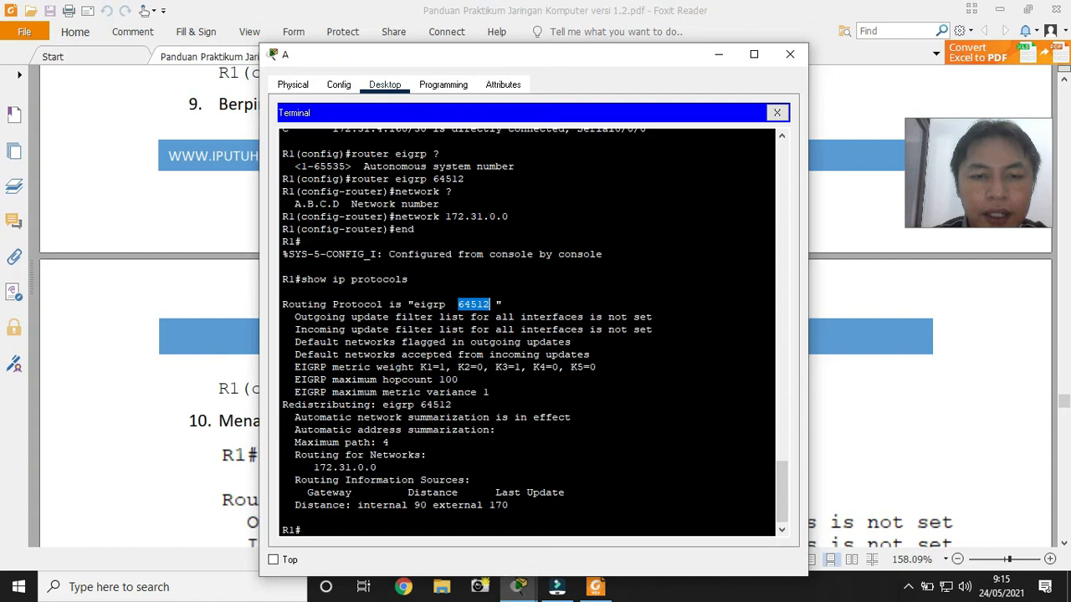
pyautogui.moveTo(294, 367); pyautogui.dragTo(373, 367)
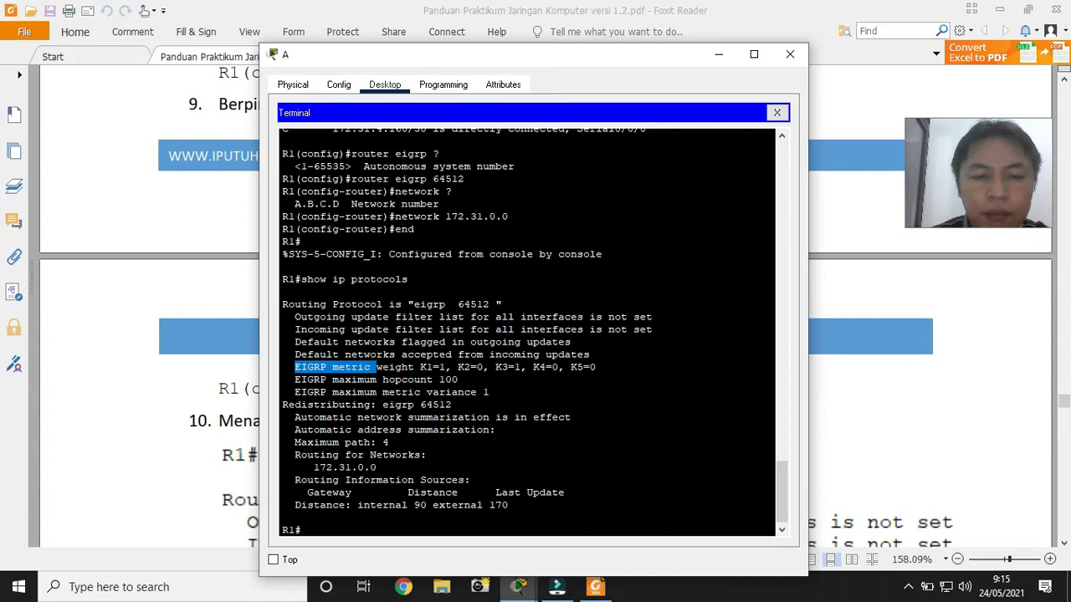
pyautogui.click(486, 406)
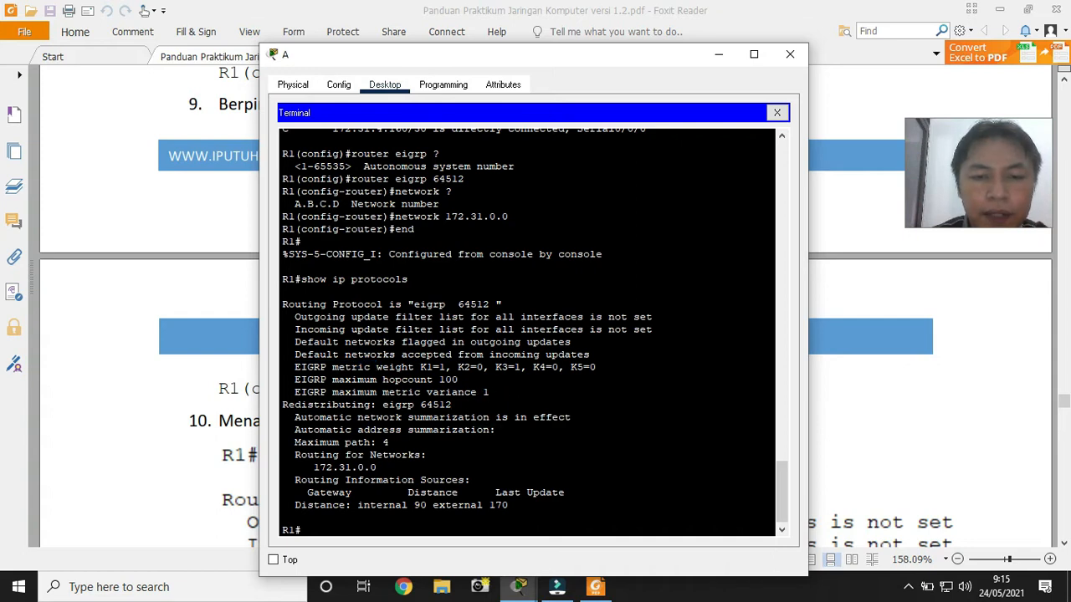
pyautogui.moveTo(420, 367); pyautogui.dragTo(595, 368)
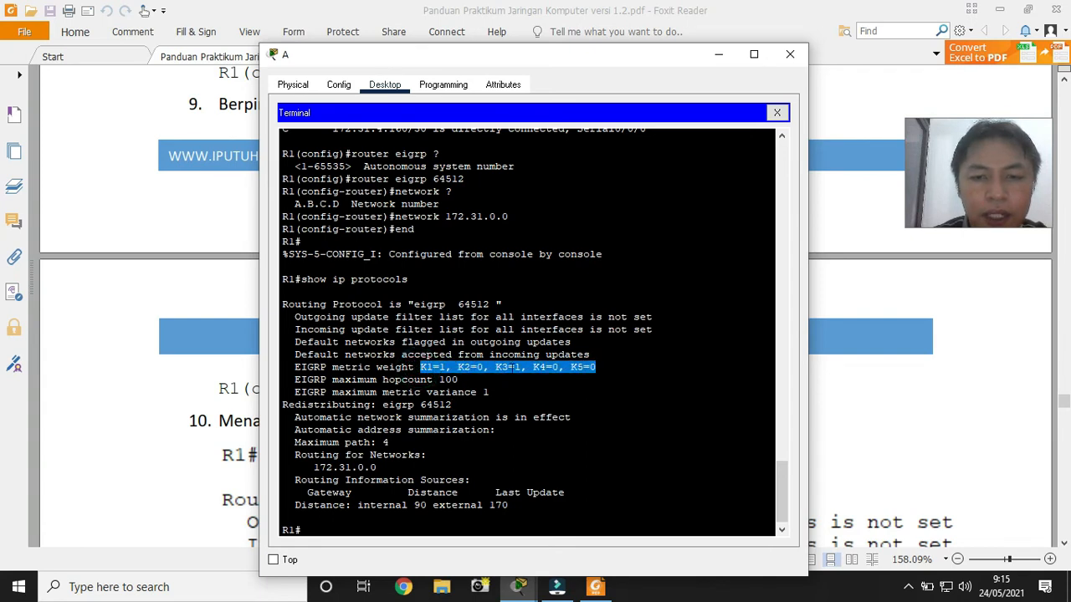
pyautogui.click(590, 368)
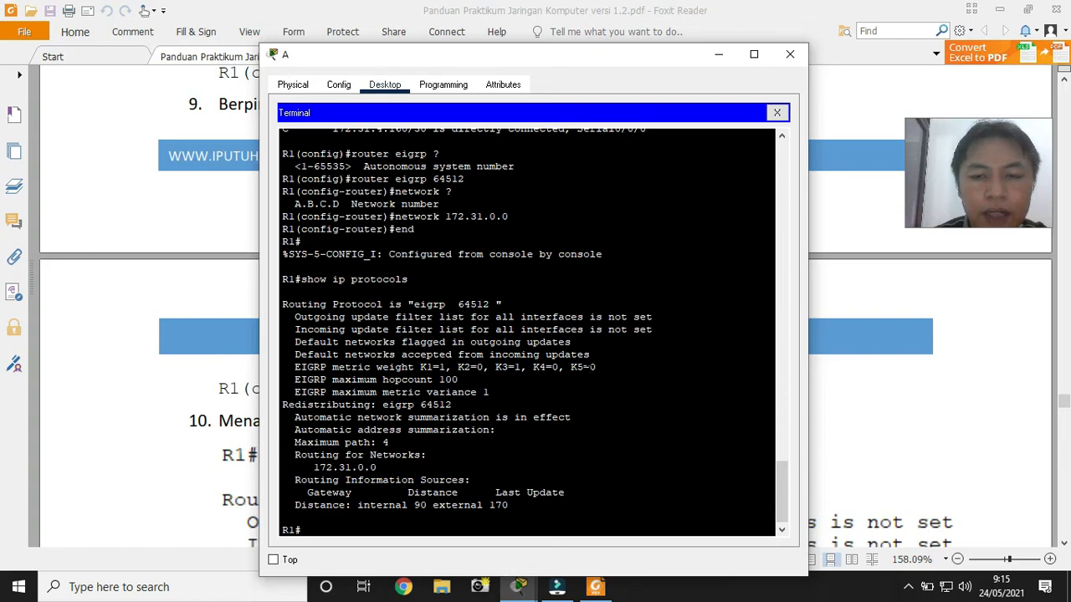
# Read the lab guide's explanation of the EIGRP K-values in Foxit Reader and compare it with K1 in R1's terminal output
pyautogui.click(884, 427)
pyautogui.scroll(-10, 880, 427)
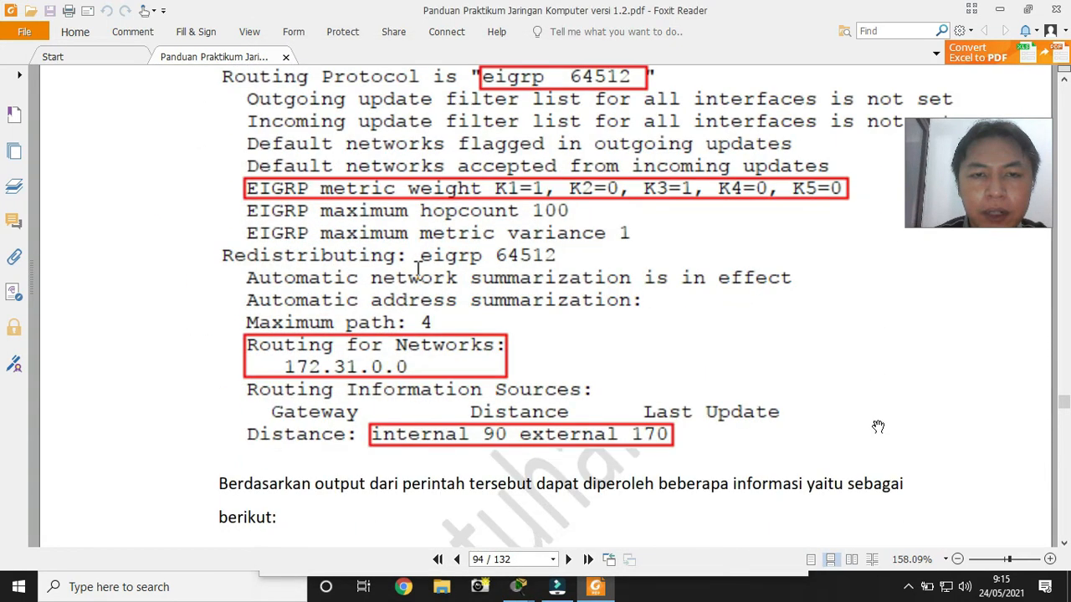
pyautogui.scroll(-6, 879, 427)
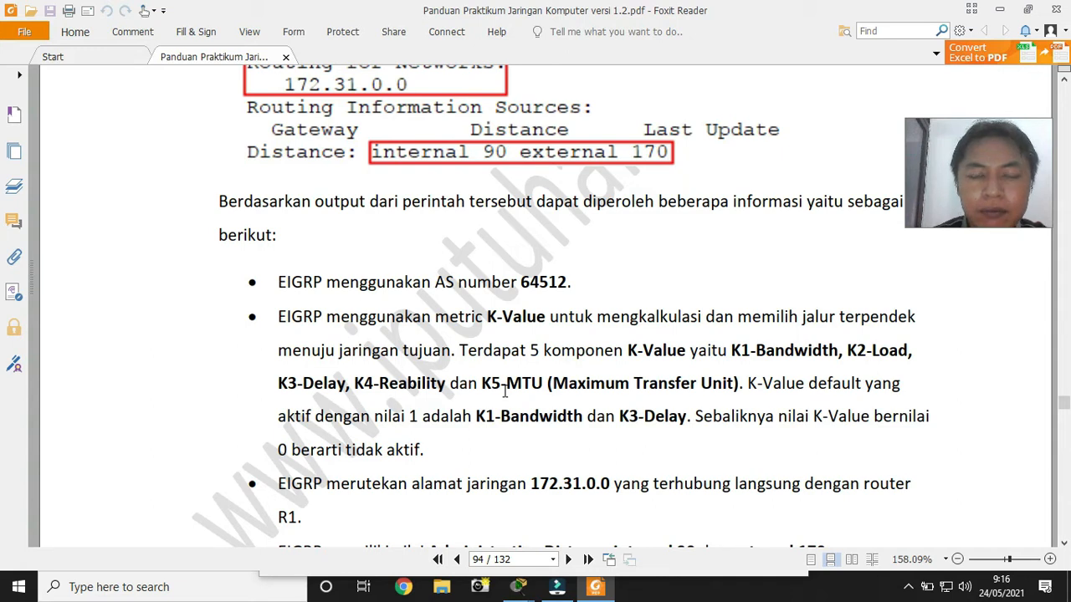
pyautogui.click(518, 587)
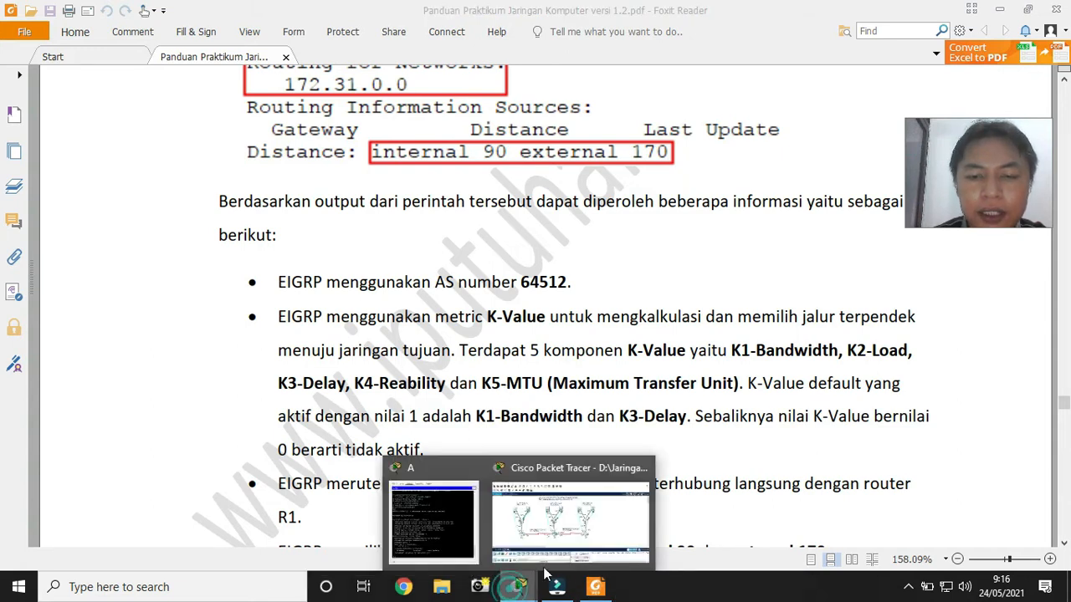
pyautogui.click(433, 520)
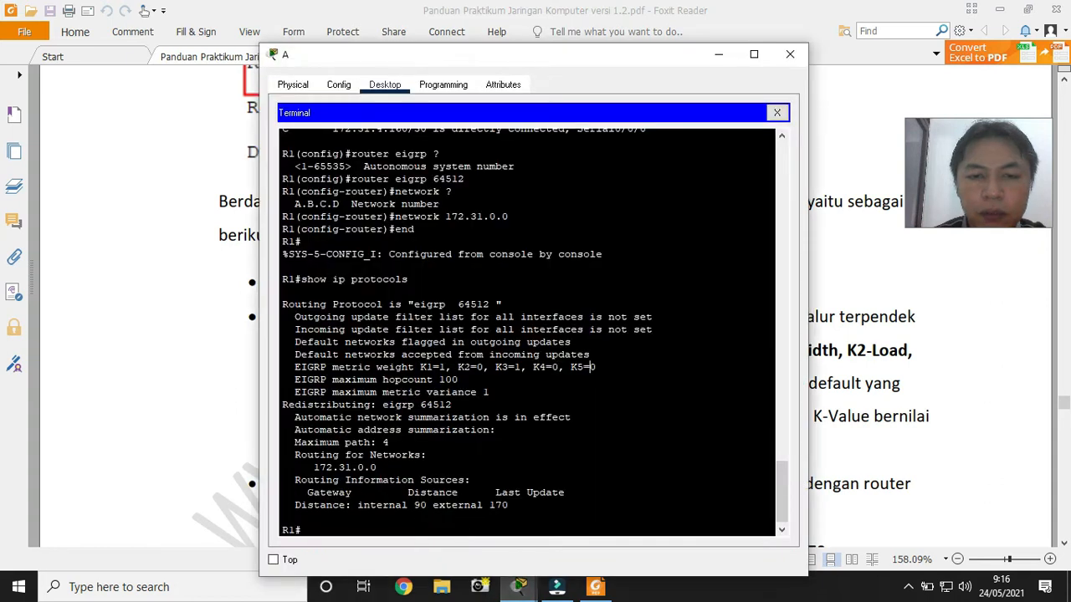
pyautogui.moveTo(419, 367); pyautogui.dragTo(446, 366)
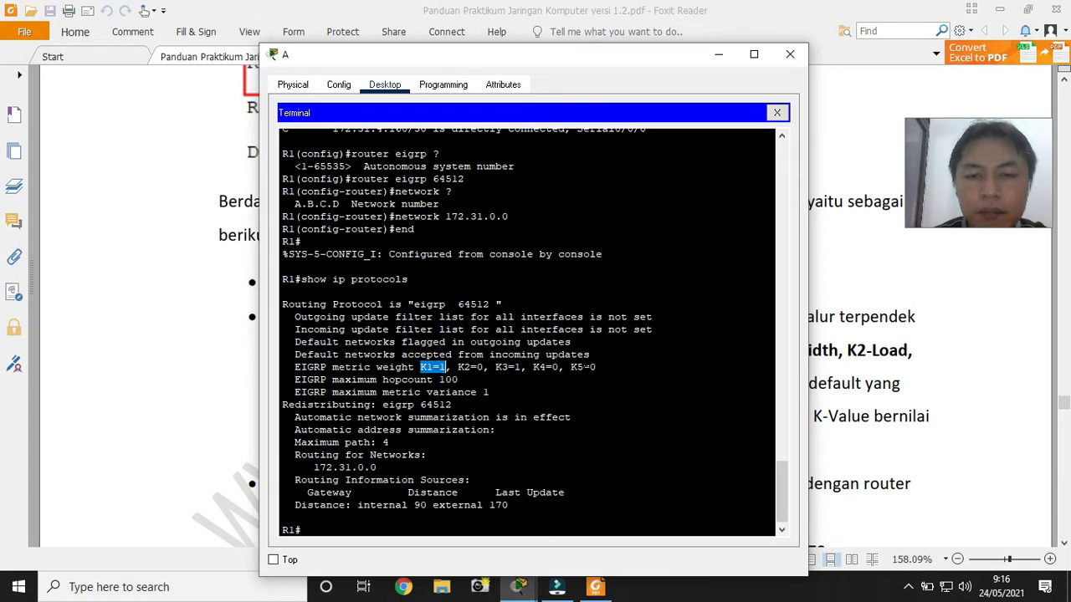
# Read the lab guide's notes on routed networks and administrative distance, and locate both entries in R1's show ip protocols output
pyautogui.click(877, 382)
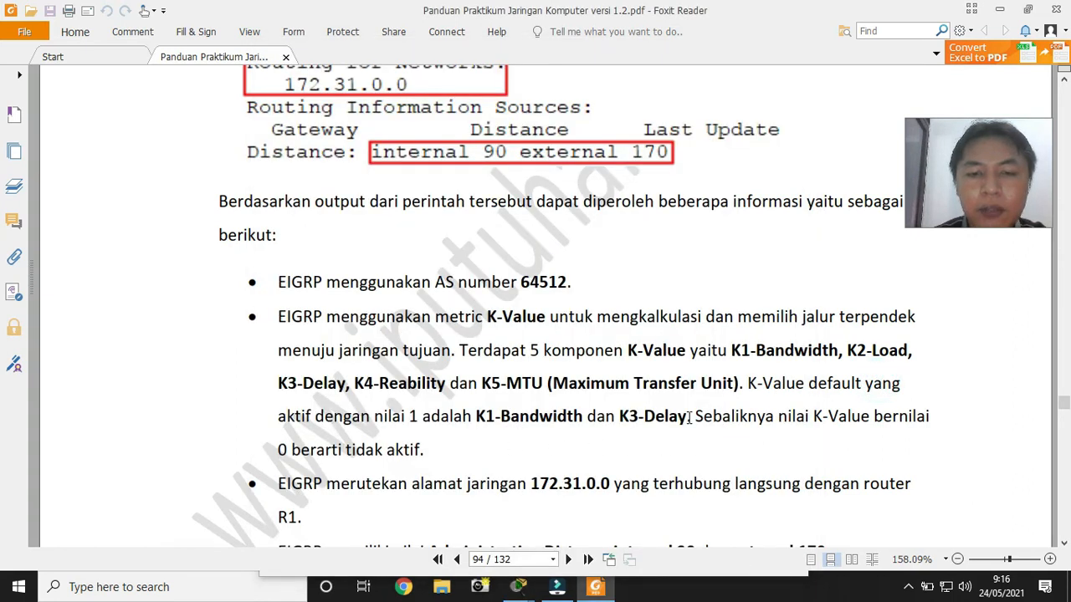
pyautogui.scroll(-2, 688, 426)
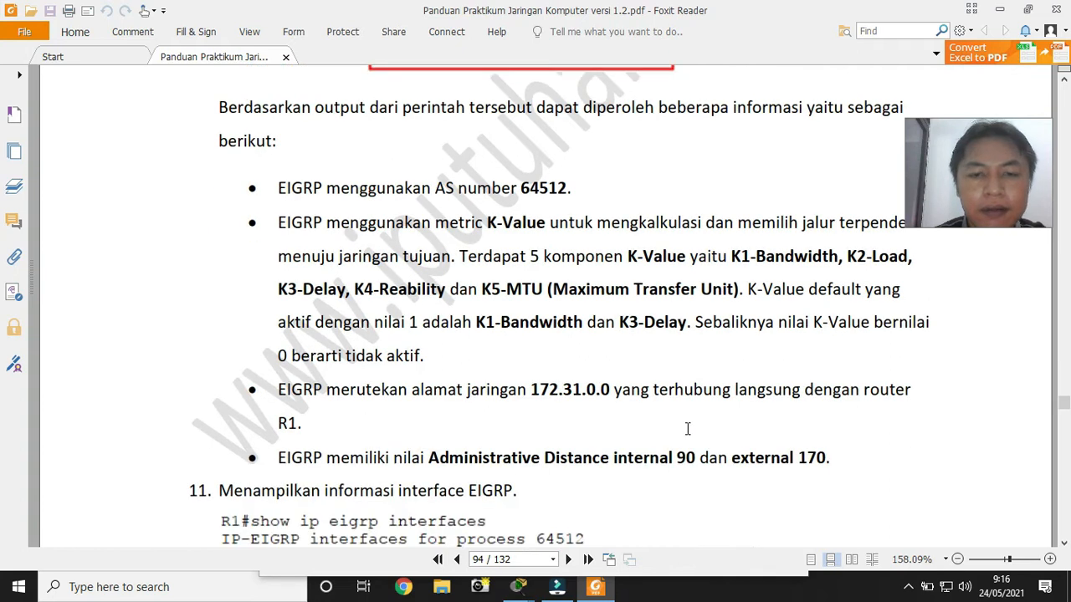
pyautogui.click(517, 595)
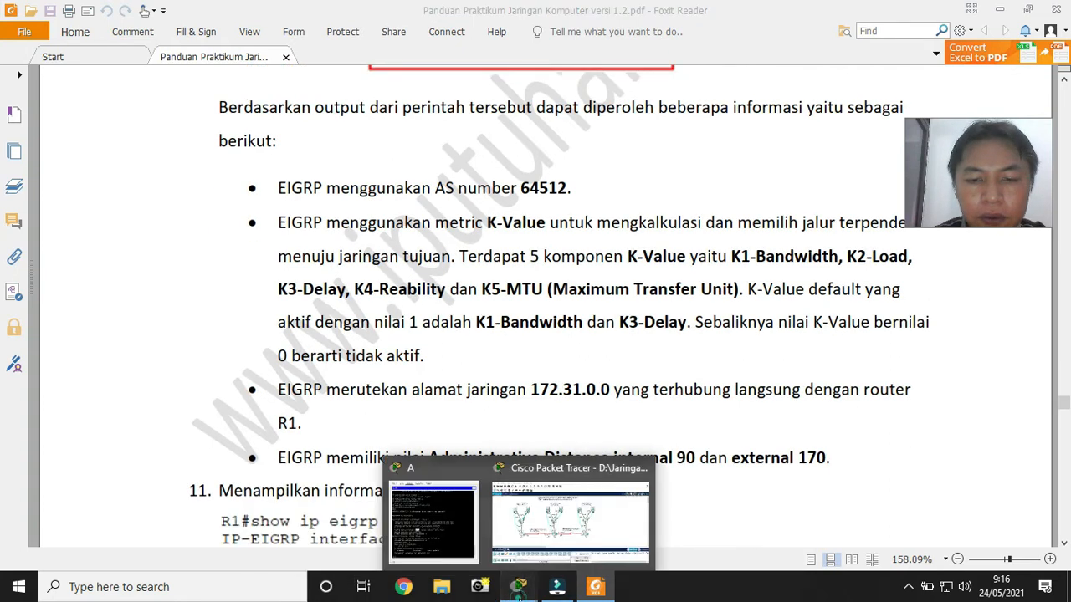
pyautogui.click(430, 552)
pyautogui.click(440, 383)
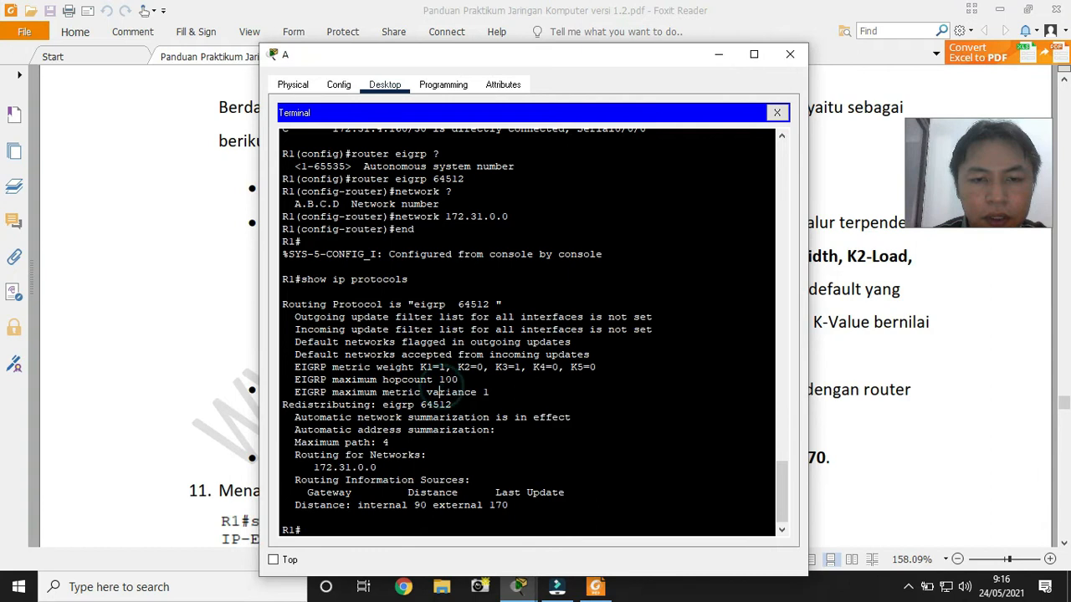
pyautogui.moveTo(289, 454); pyautogui.dragTo(377, 469)
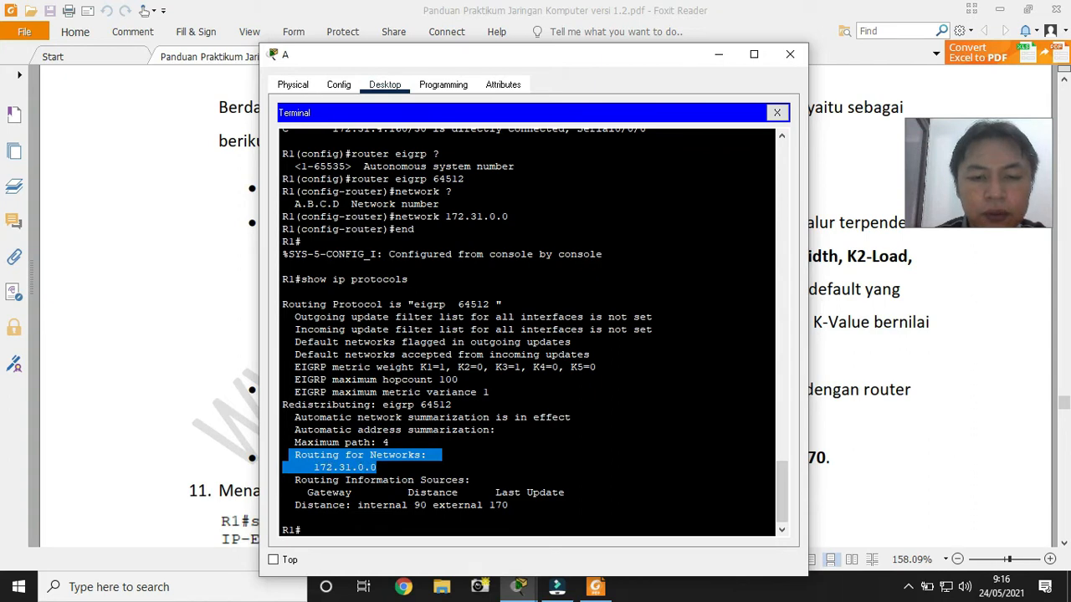
pyautogui.click(387, 469)
pyautogui.moveTo(360, 505); pyautogui.dragTo(508, 504)
pyautogui.click(509, 504)
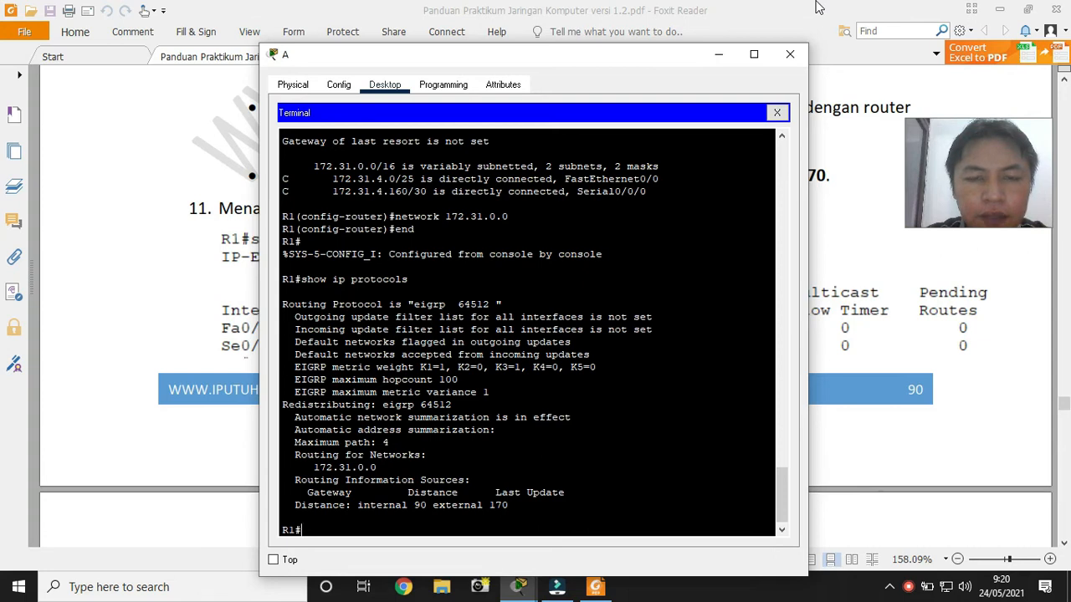
# List the EIGRP-enabled interfaces on R1 with show ip eigrp interfaces
pyautogui.write('sho')
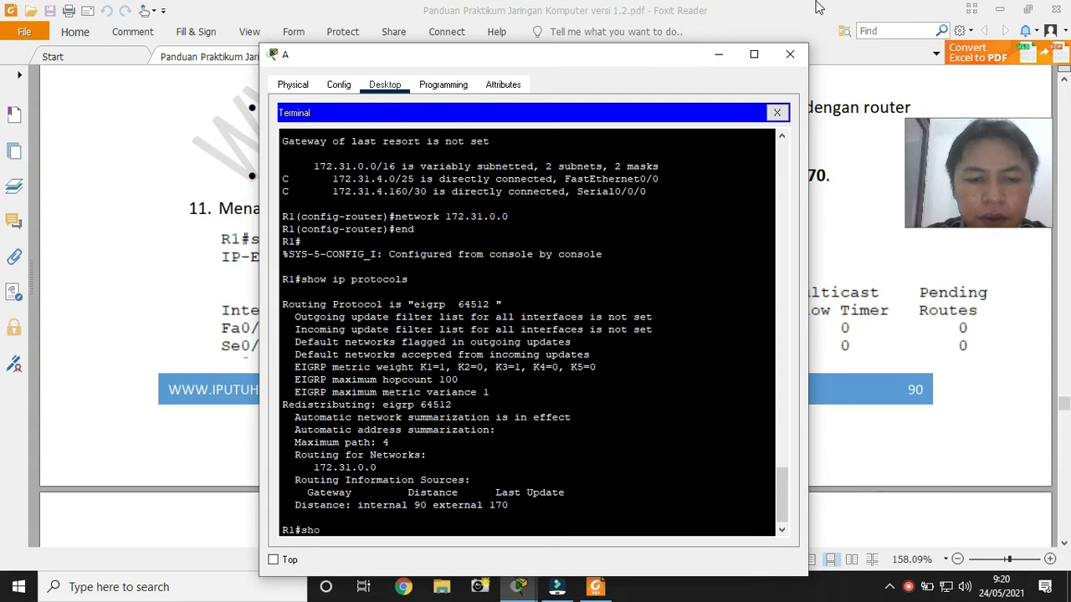
pyautogui.write('w ip eigrp interfc')
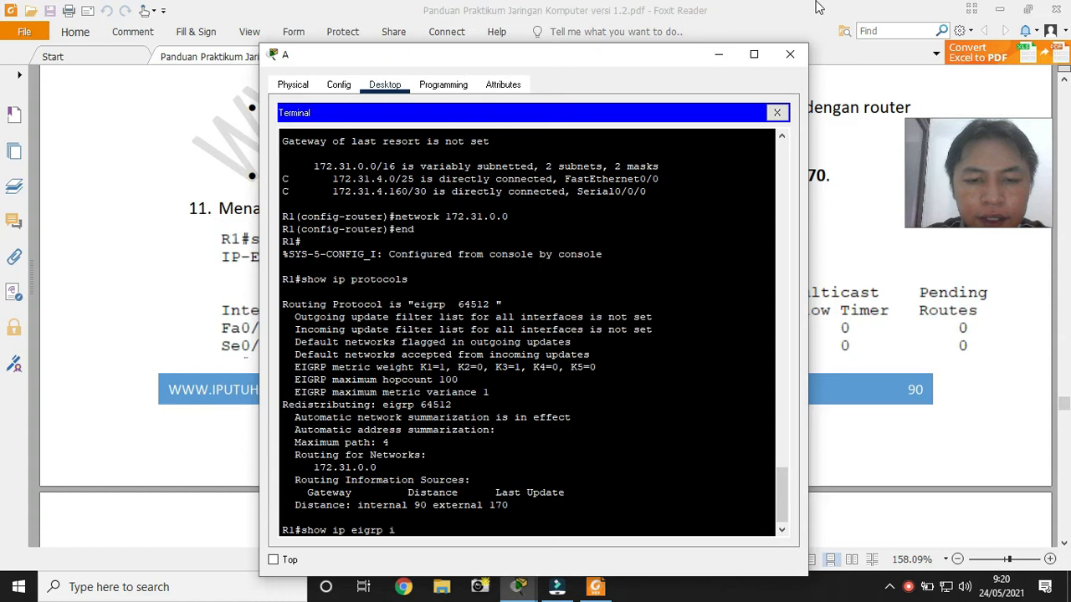
pyautogui.press('BackSpace')
pyautogui.write('aces')
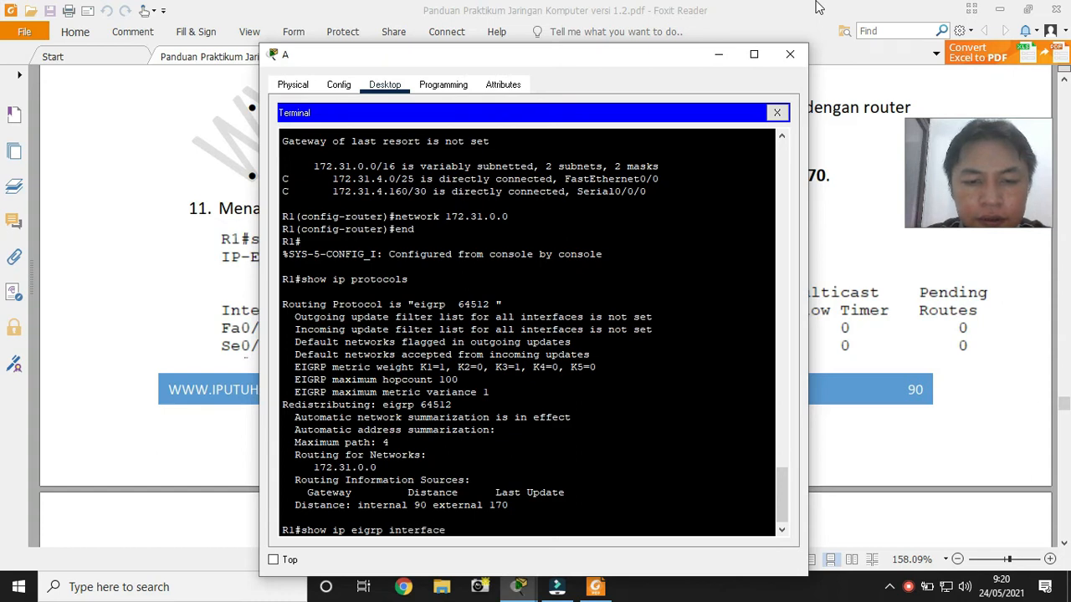
pyautogui.press('Return')
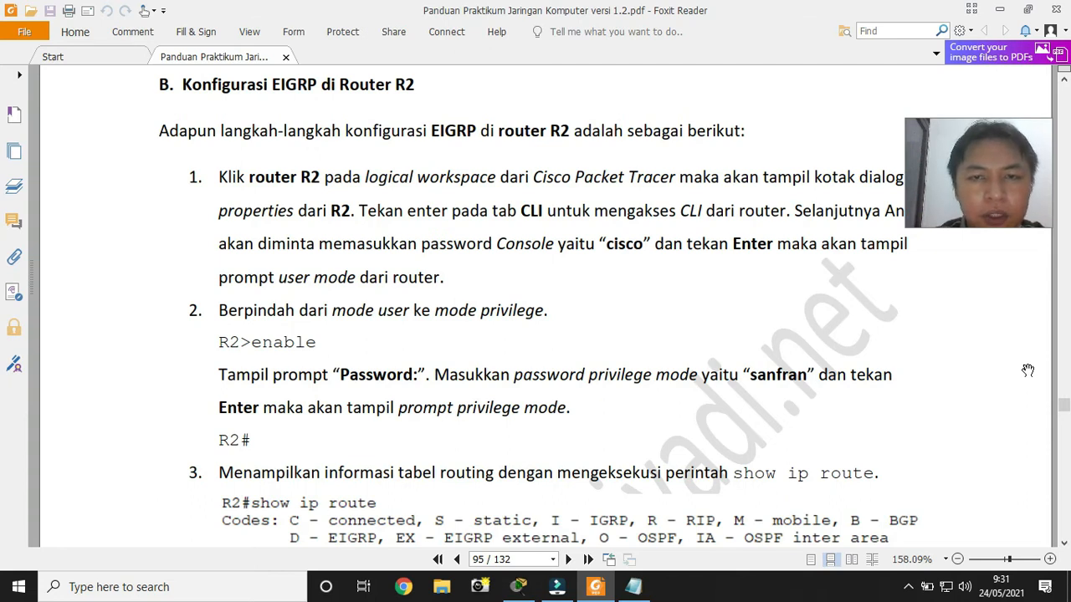
# Switch to Packet Tracer, open router R2's command line and log in with the console password
pyautogui.click(519, 586)
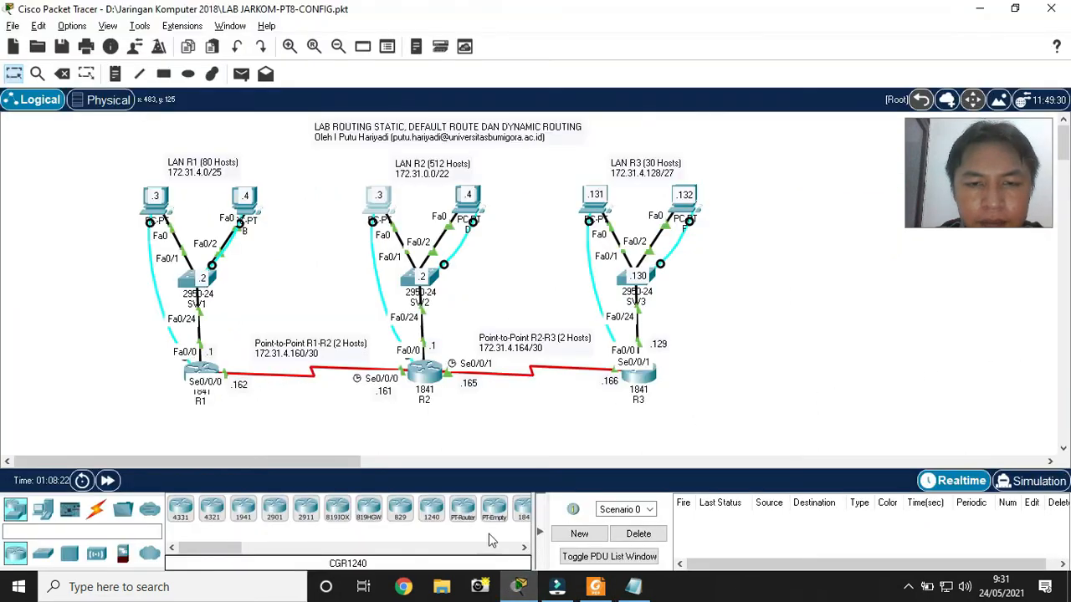
pyautogui.click(424, 372)
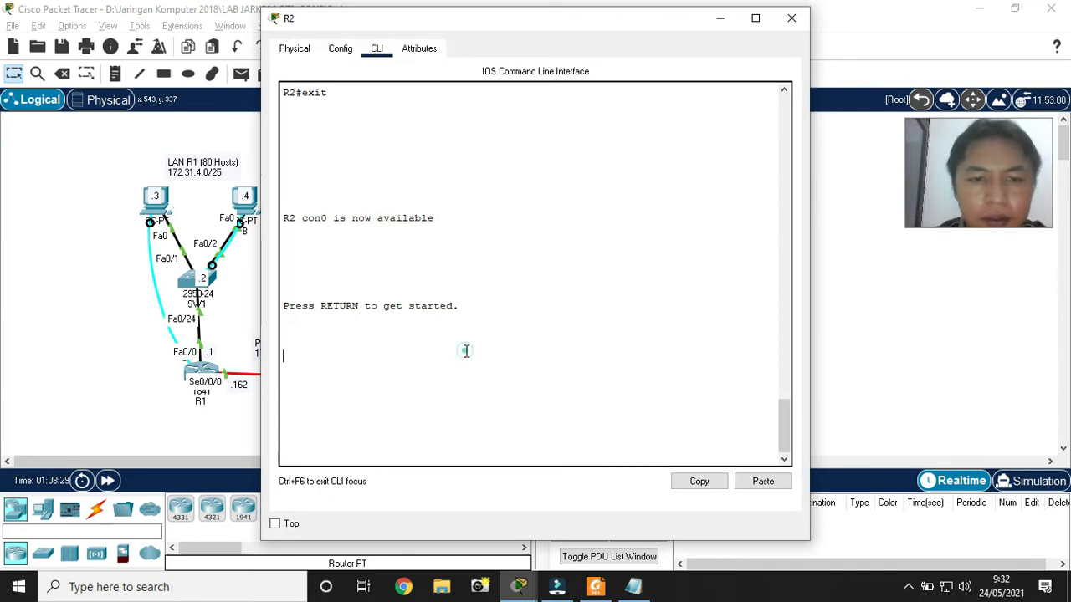
pyautogui.press('Return')
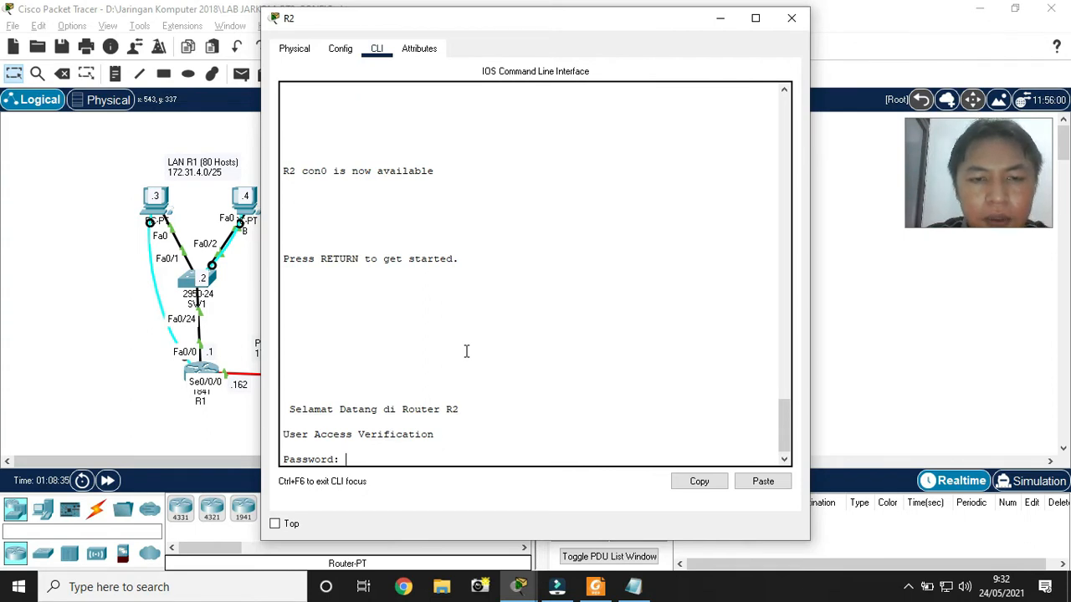
pyautogui.press('Return')
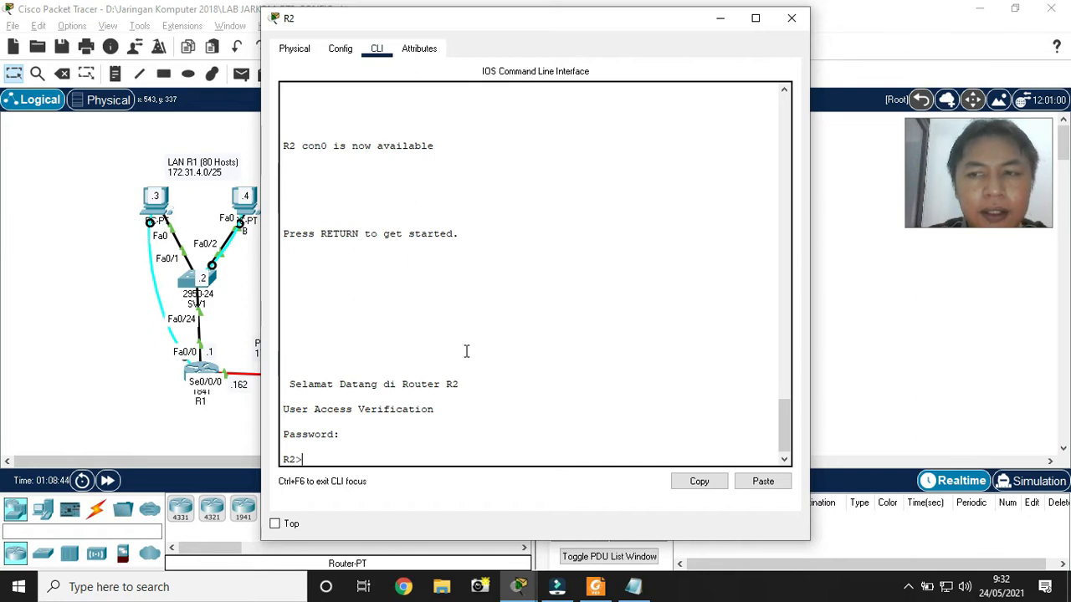
# Enter privileged mode on R2 with enable and the privileged-mode password
pyautogui.write('enable')
pyautogui.press('Return')
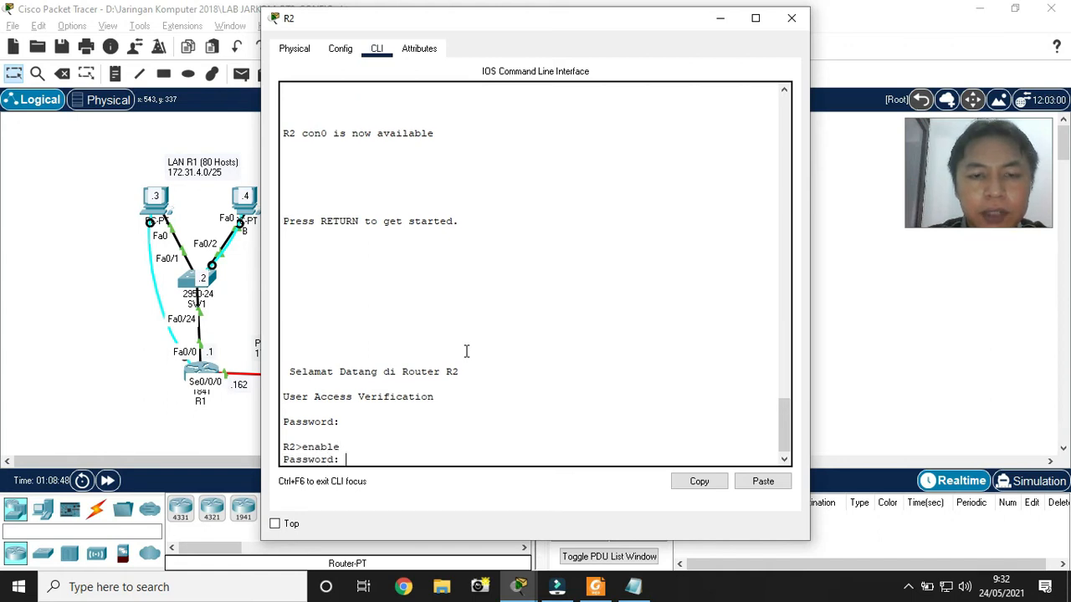
pyautogui.press('Return')
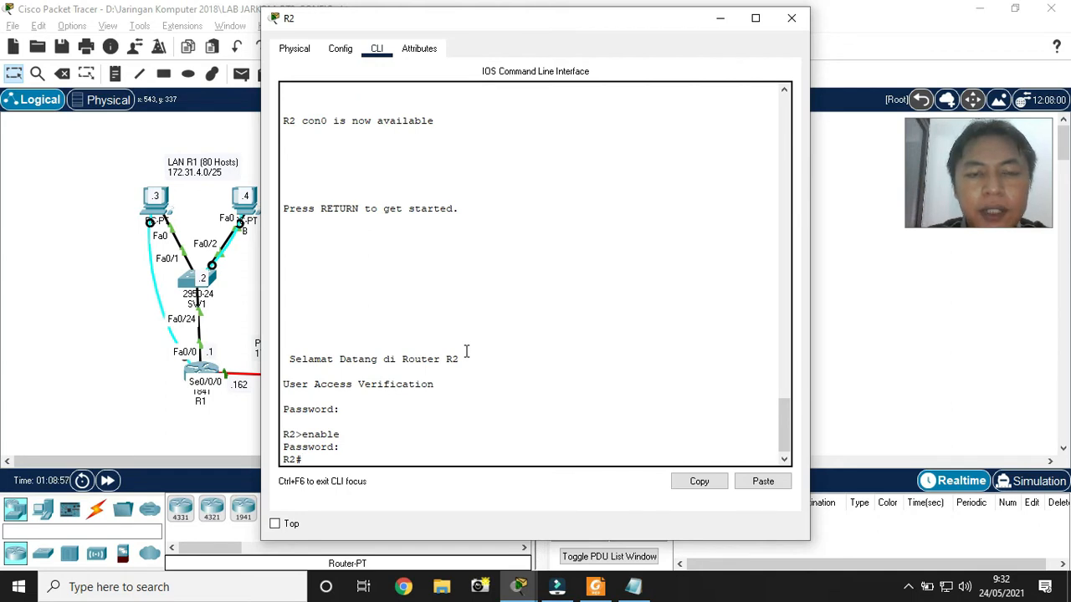
# Display R2's routing table with show ip route and highlight the two static routes marked S
pyautogui.write('sh')
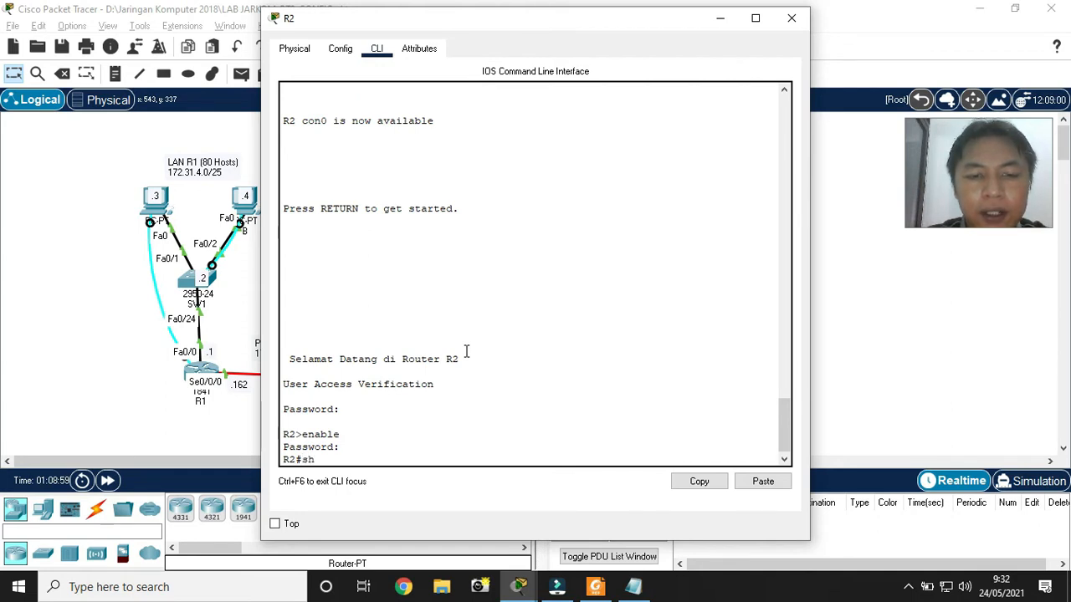
pyautogui.write('ow ip route')
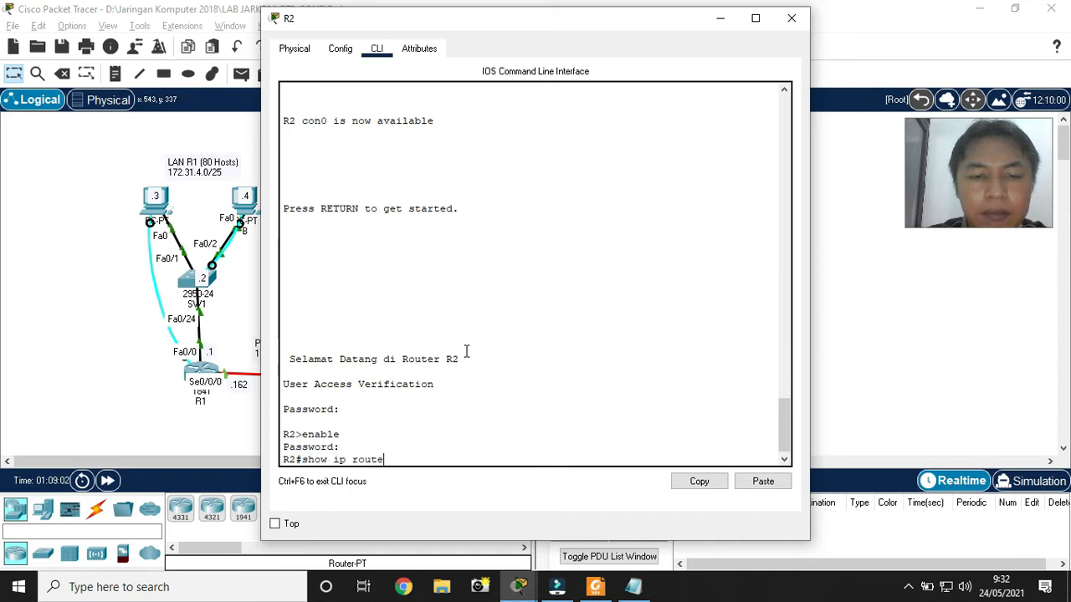
pyautogui.press('Return')
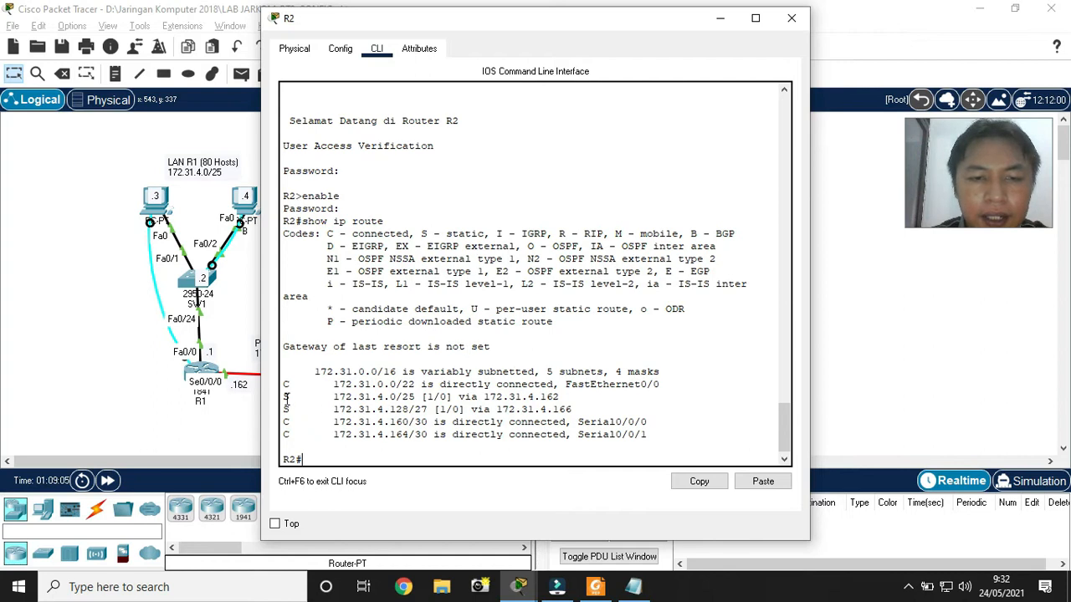
pyautogui.moveTo(282, 397); pyautogui.dragTo(585, 409)
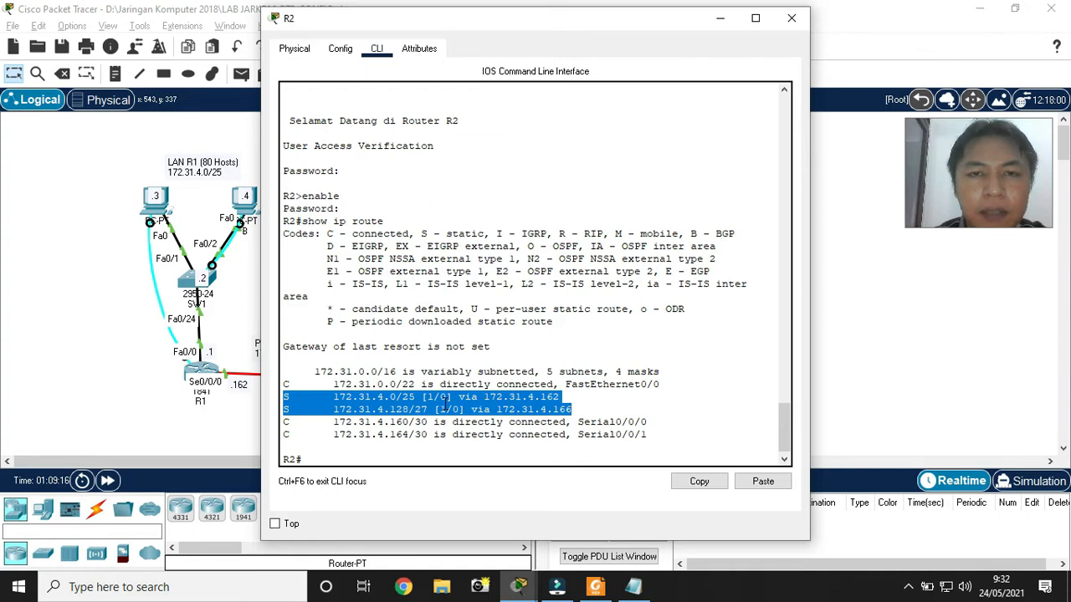
# Switch to Foxit Reader and read the lab guide's steps for checking and removing R2's static routes
pyautogui.click(595, 587)
pyautogui.scroll(-3, 476, 396)
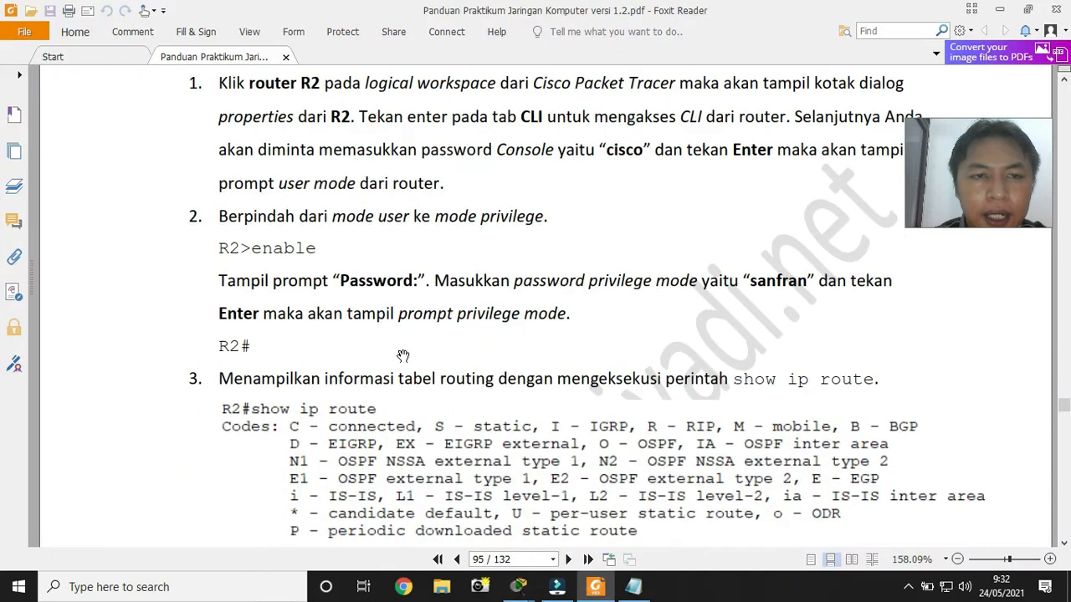
pyautogui.scroll(-3, 274, 440)
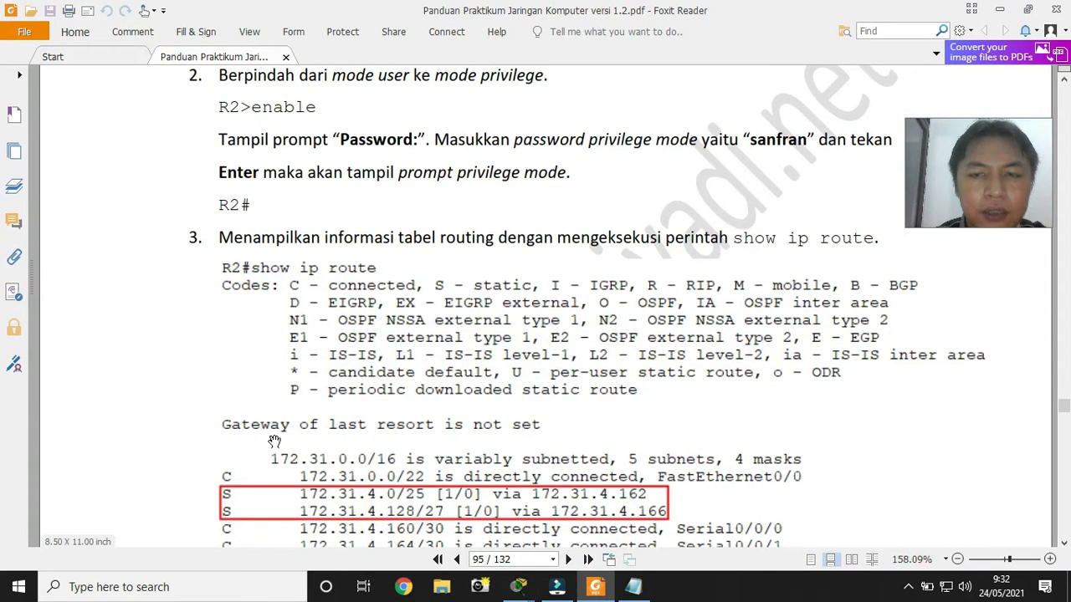
pyautogui.scroll(-3, 274, 441)
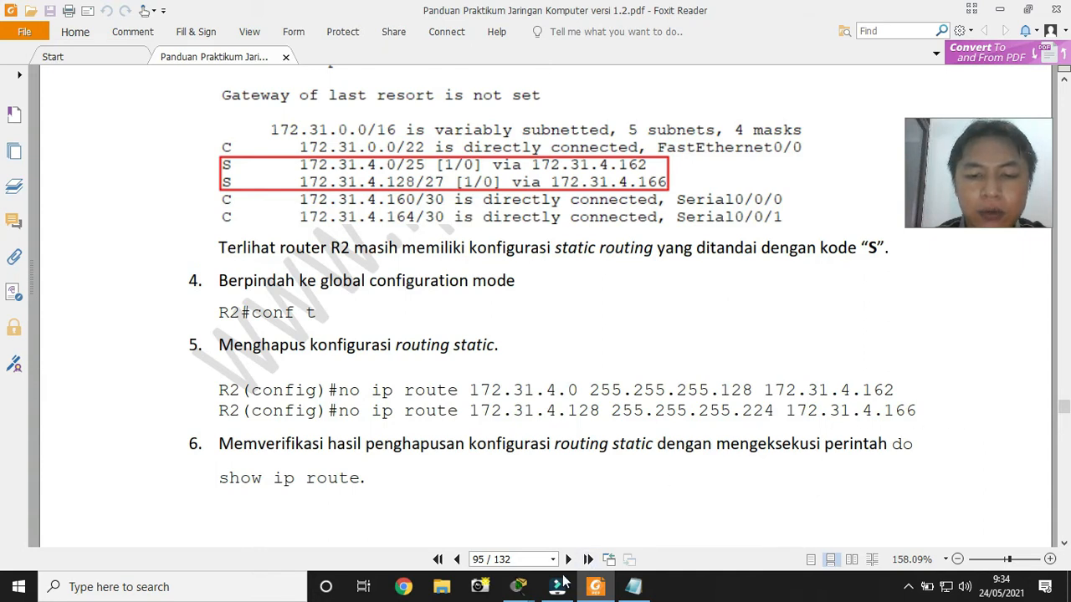
# Switch back to R2's command line in Packet Tracer and page through show run as far as the ip route lines
pyautogui.click(519, 586)
pyautogui.click(606, 527)
pyautogui.click(563, 423)
pyautogui.write('show run')
pyautogui.press('Return')
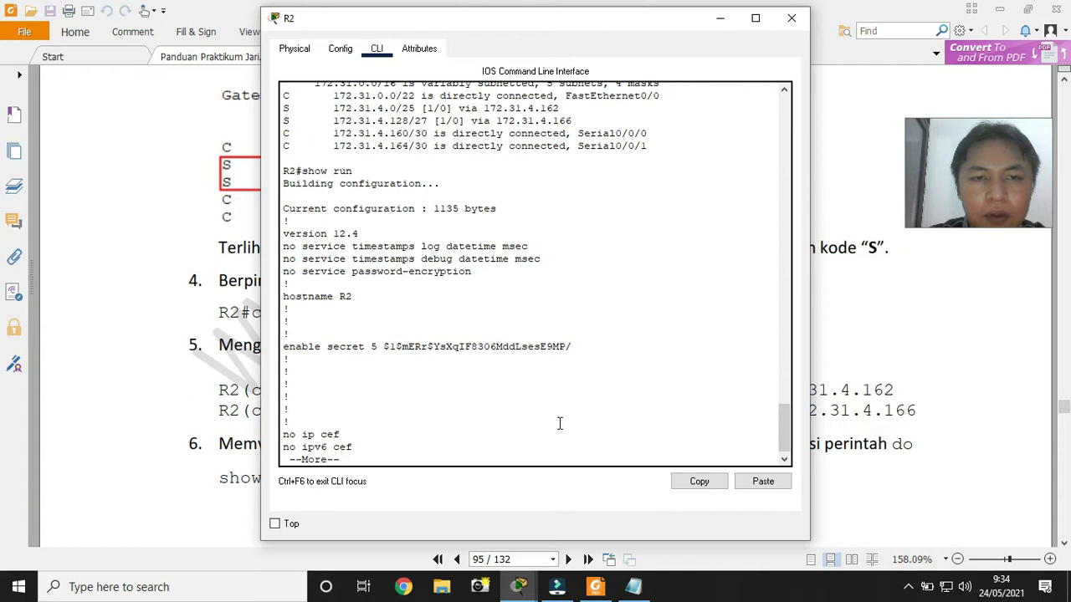
pyautogui.press('space')
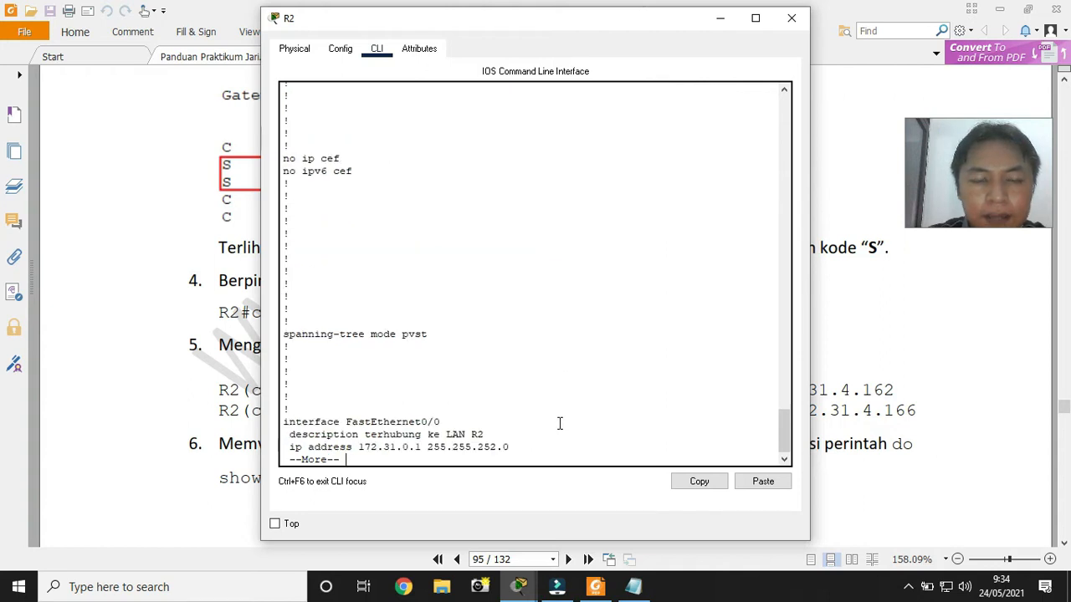
pyautogui.press('space')
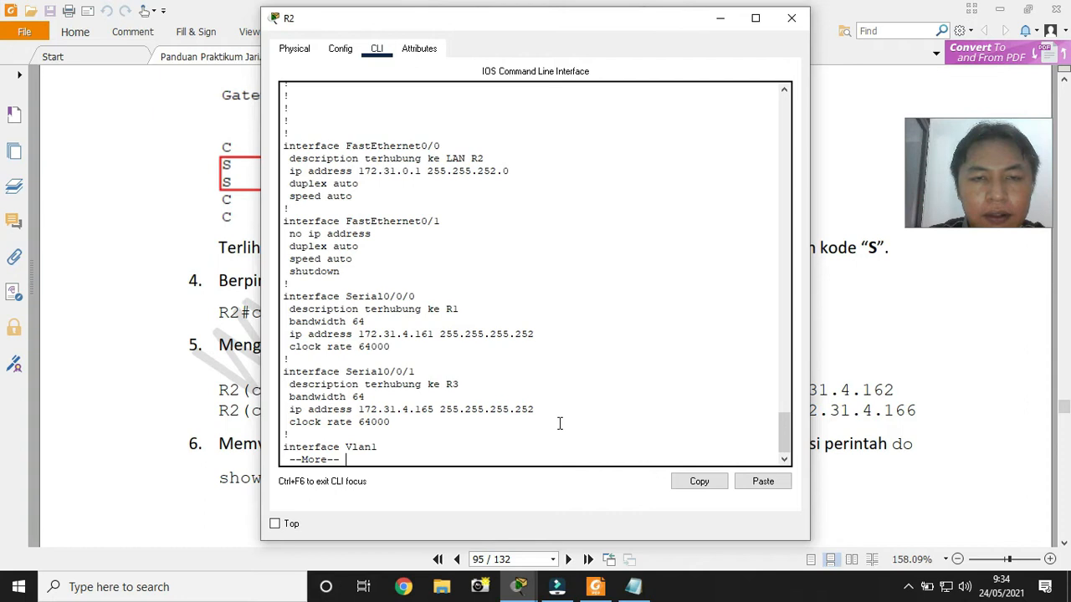
pyautogui.press('space')
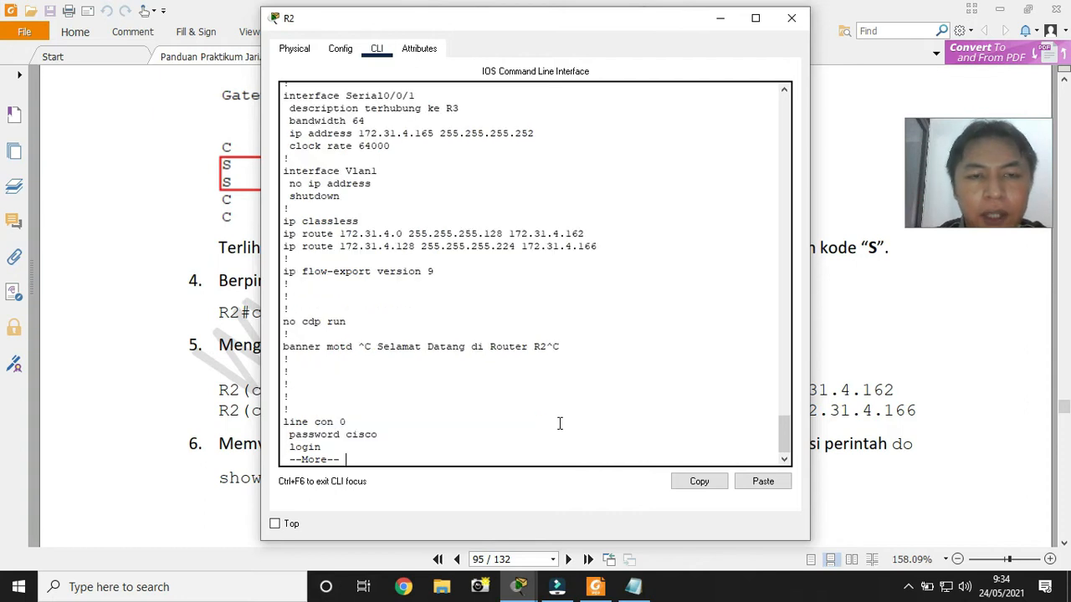
# Copy the two ip route lines from R2's running configuration into the blank Notepad document
pyautogui.moveTo(284, 233); pyautogui.dragTo(599, 246)
pyautogui.hotkey('ctrl', 'c')
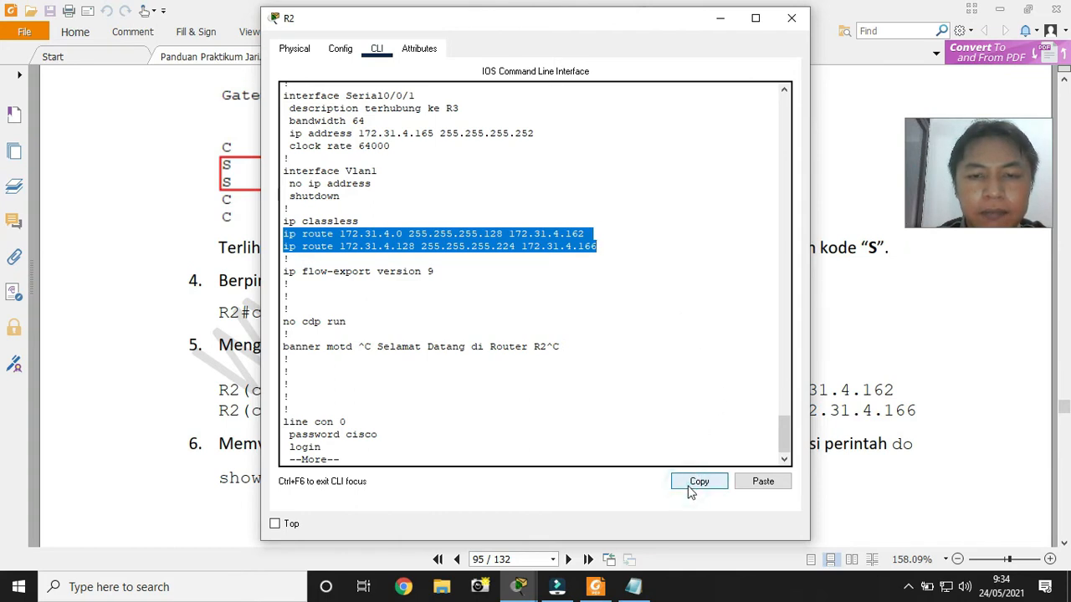
pyautogui.click(633, 587)
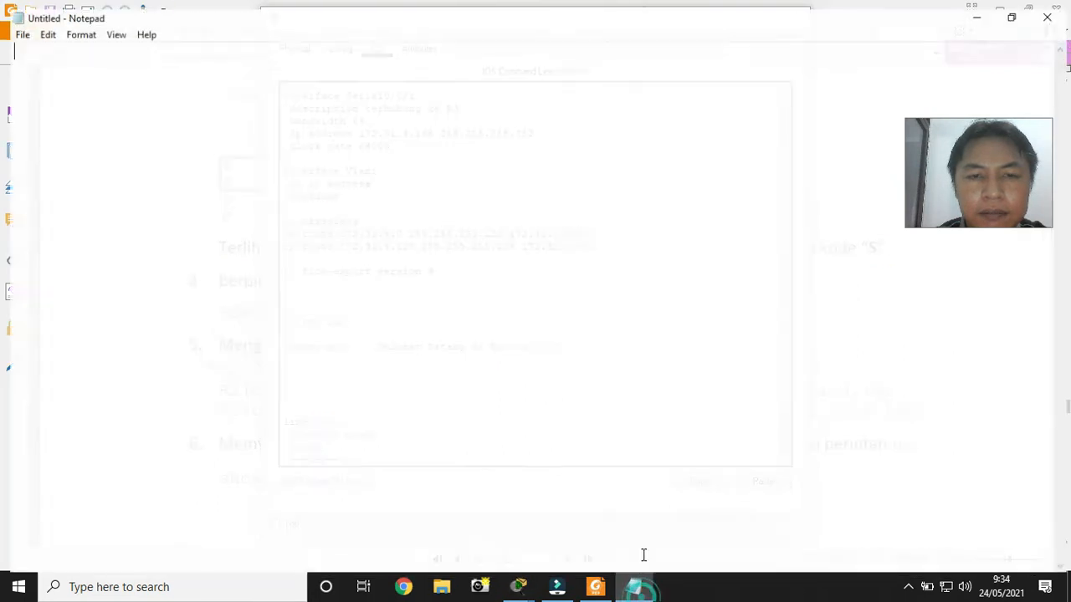
pyautogui.rightClick(460, 204)
pyautogui.click(498, 271)
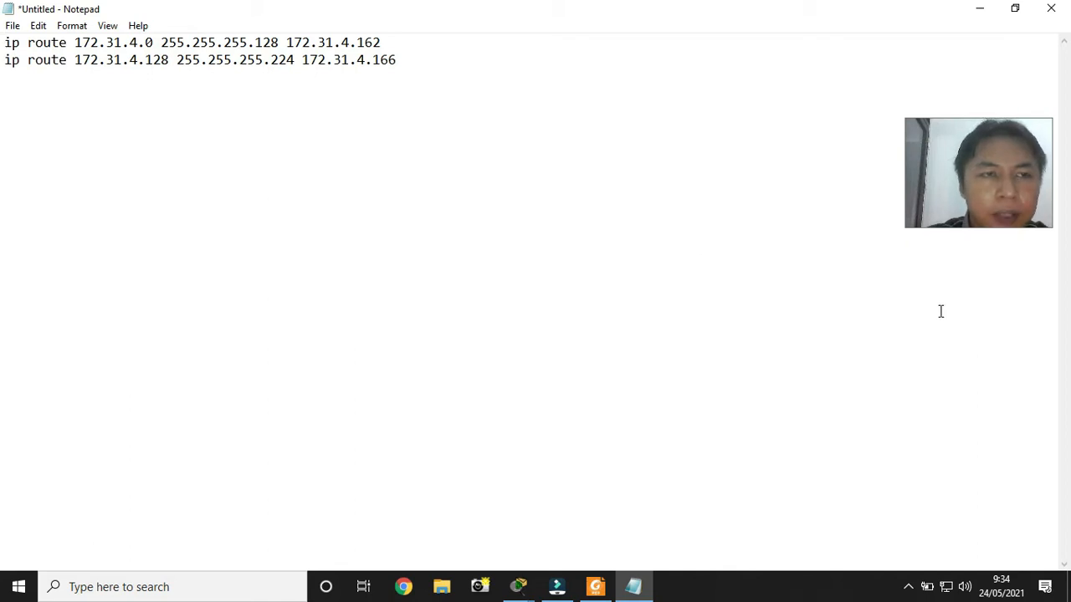
# Prefix both ip route lines in Notepad with "no" and copy the full text
pyautogui.write('no')
pyautogui.press('Down')
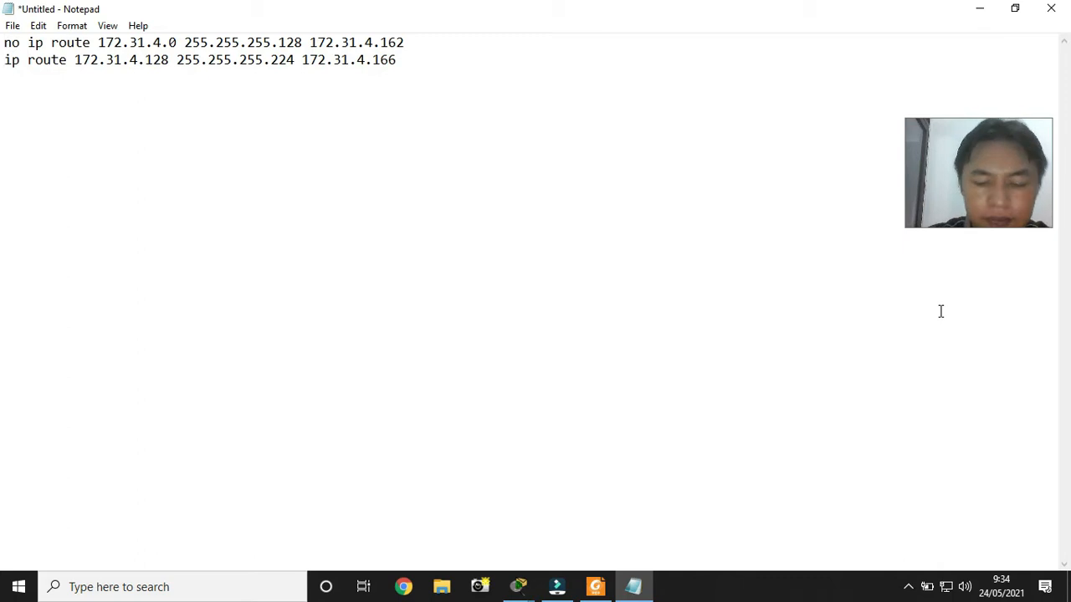
pyautogui.press('Home')
pyautogui.write('no')
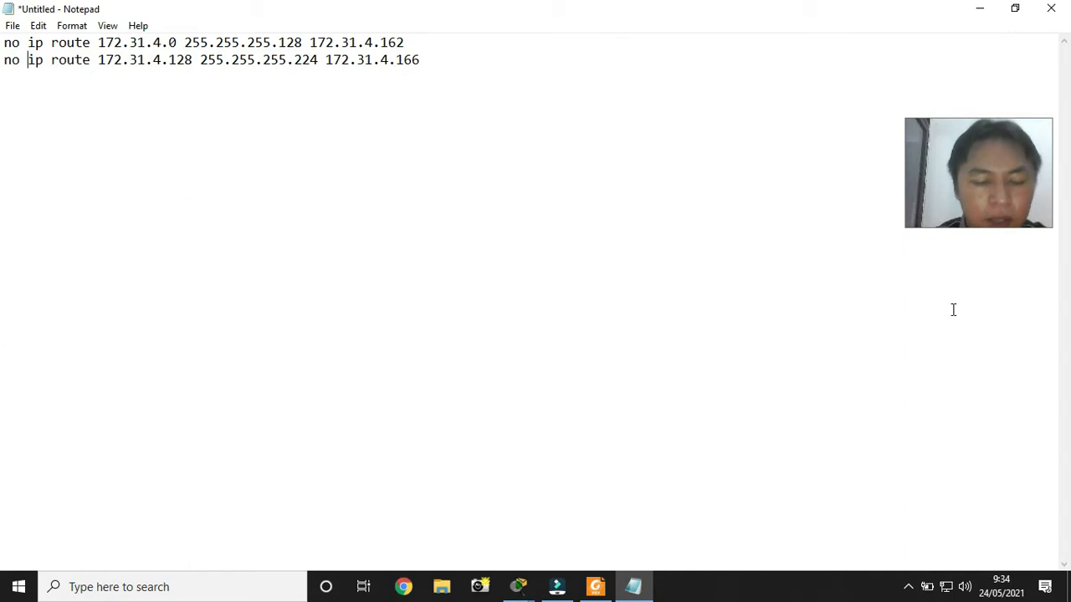
pyautogui.hotkey('ctrl', 'a')
pyautogui.hotkey('ctrl', 'c')
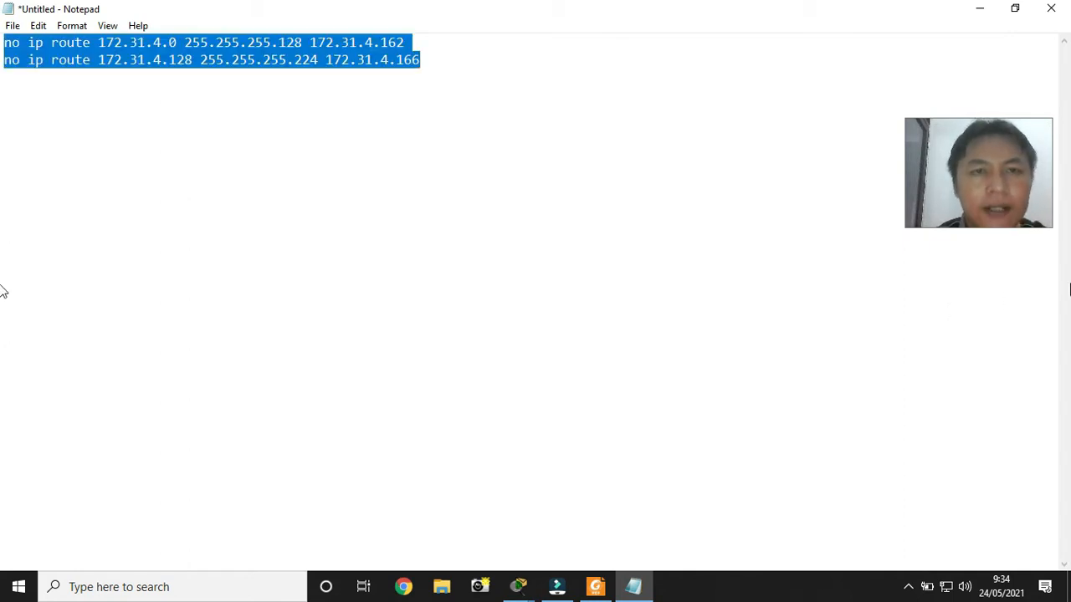
# Return to R2's command line and quit the paged running-configuration output at the --More-- prompt
pyautogui.click(983, 13)
pyautogui.click(490, 396)
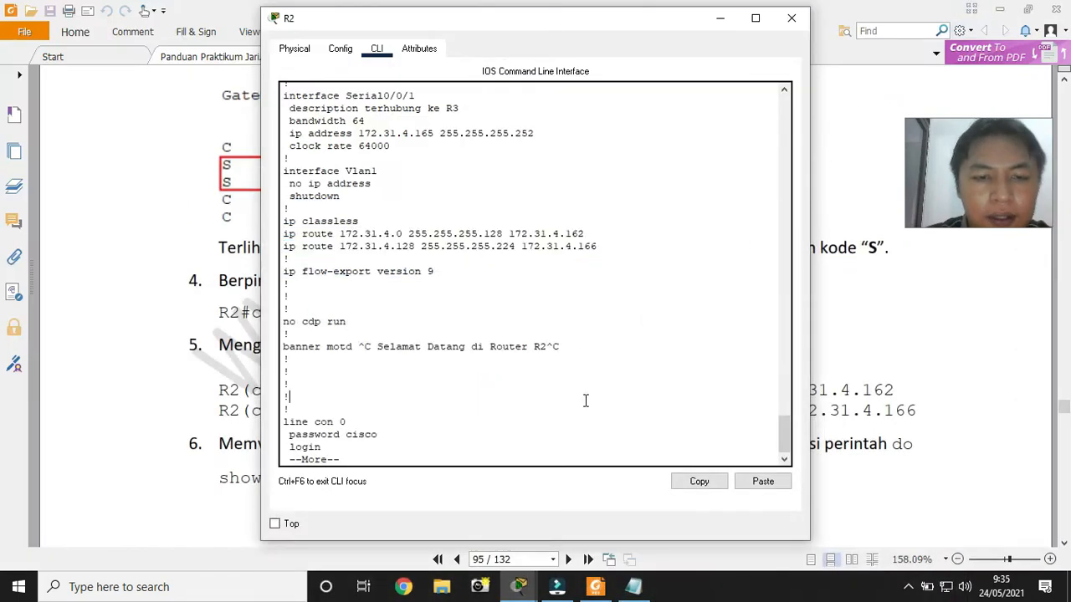
pyautogui.moveTo(287, 459); pyautogui.dragTo(345, 459)
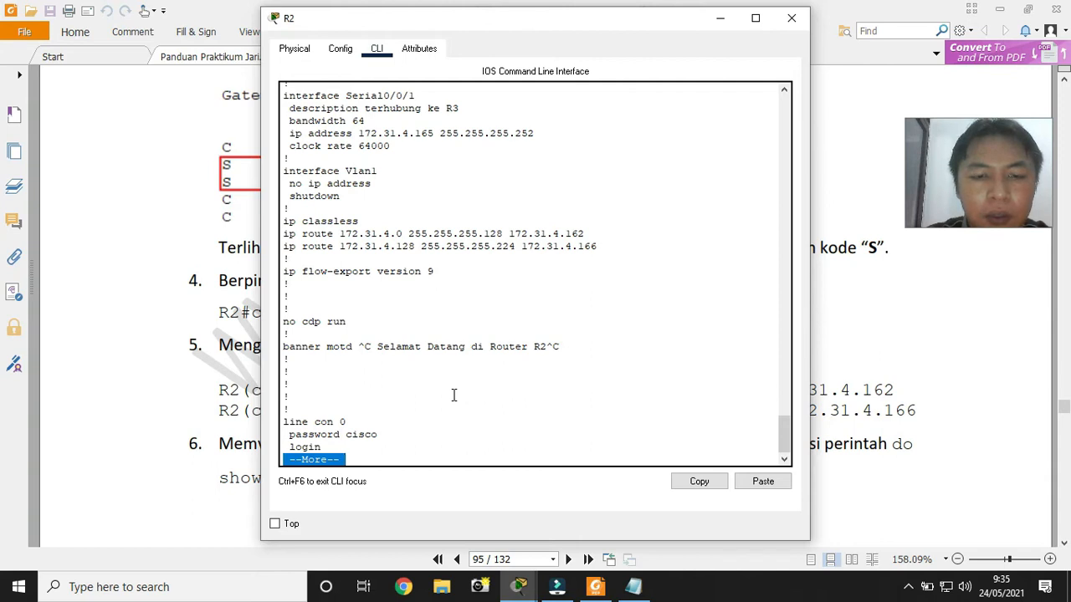
pyautogui.press('q')
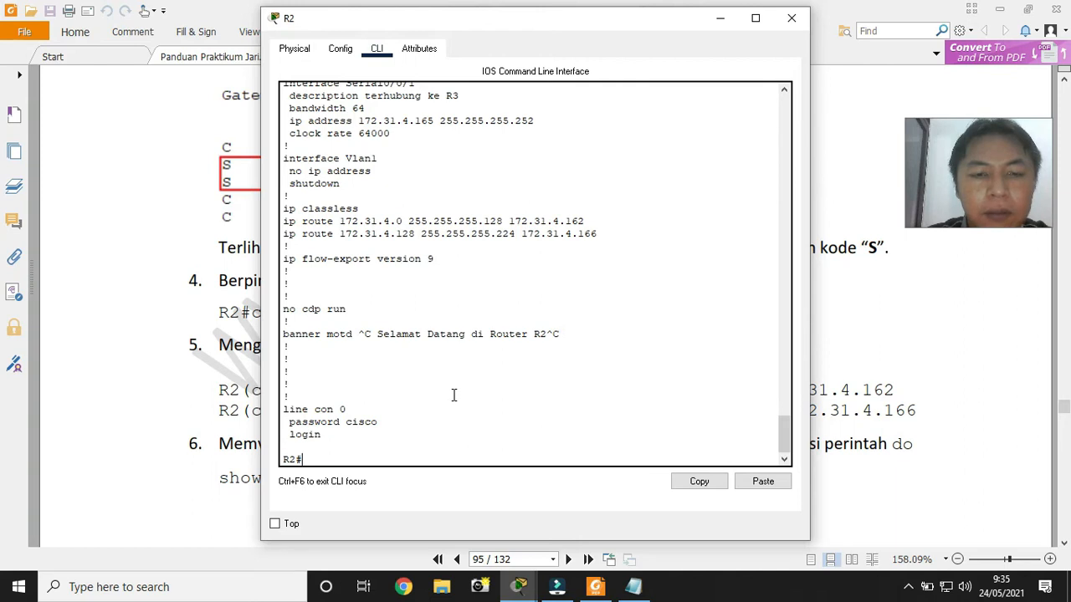
# Enter global configuration mode with conf t and paste the no ip route commands for 172.31.4.0 255.255.255.128 172.31.4.162 and 172.31.4.128 255.255.255.224 172.31.4.166
pyautogui.write('c')
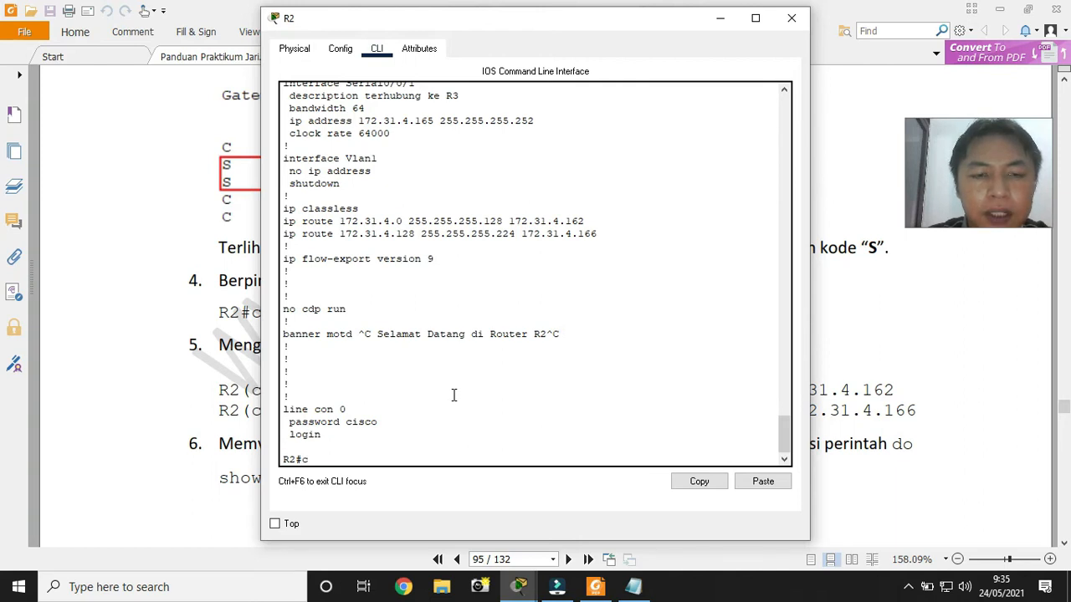
pyautogui.write('onf t')
pyautogui.press('Return')
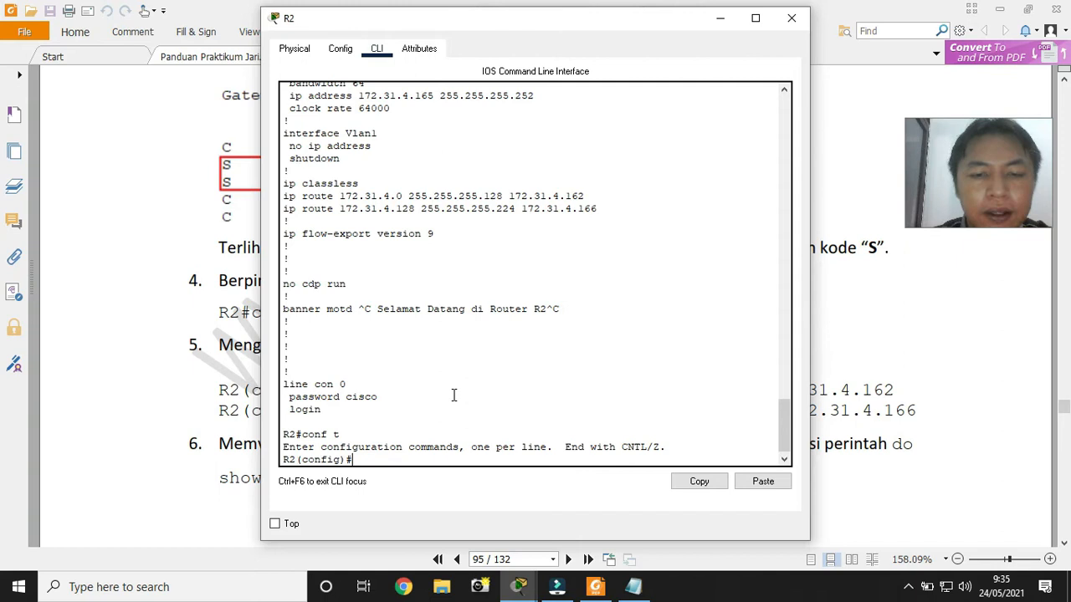
pyautogui.click(765, 482)
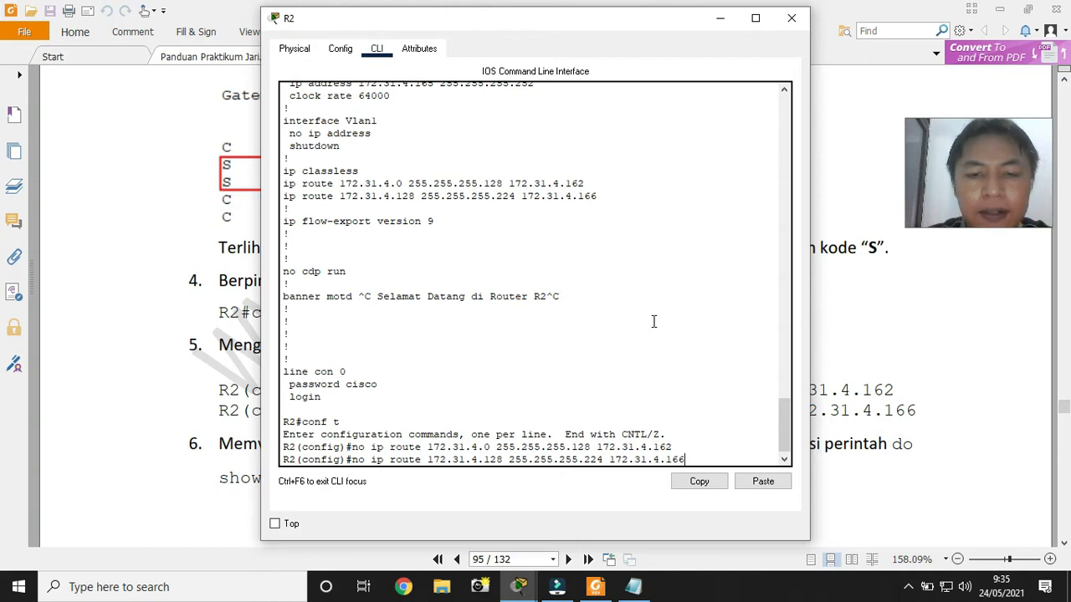
pyautogui.click(696, 444)
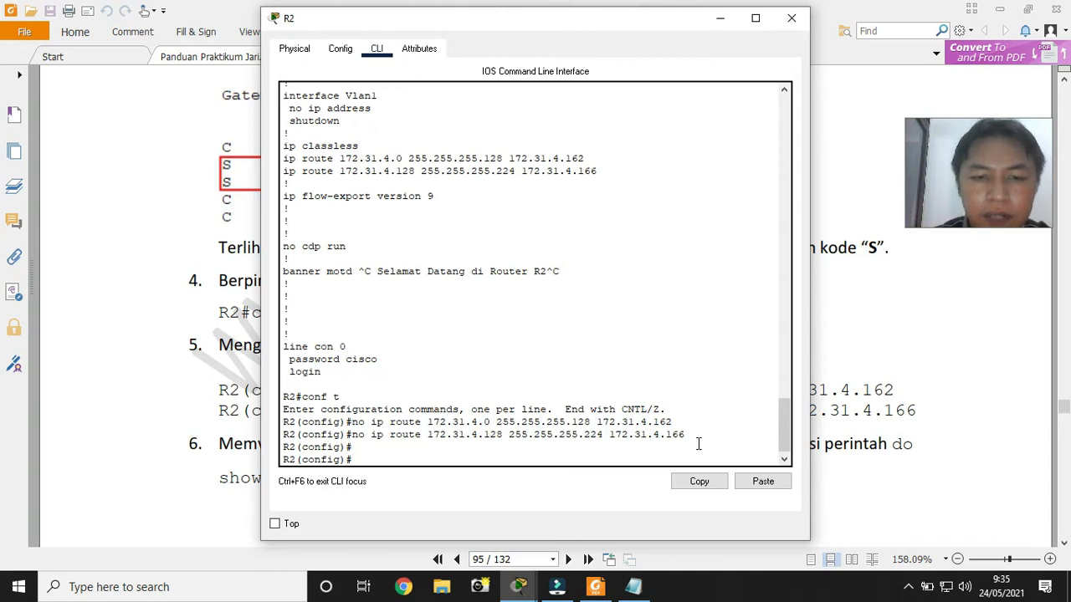
# Display R2's routing table from configuration mode with do show ip route to verify the static routes are removed
pyautogui.write('do s')
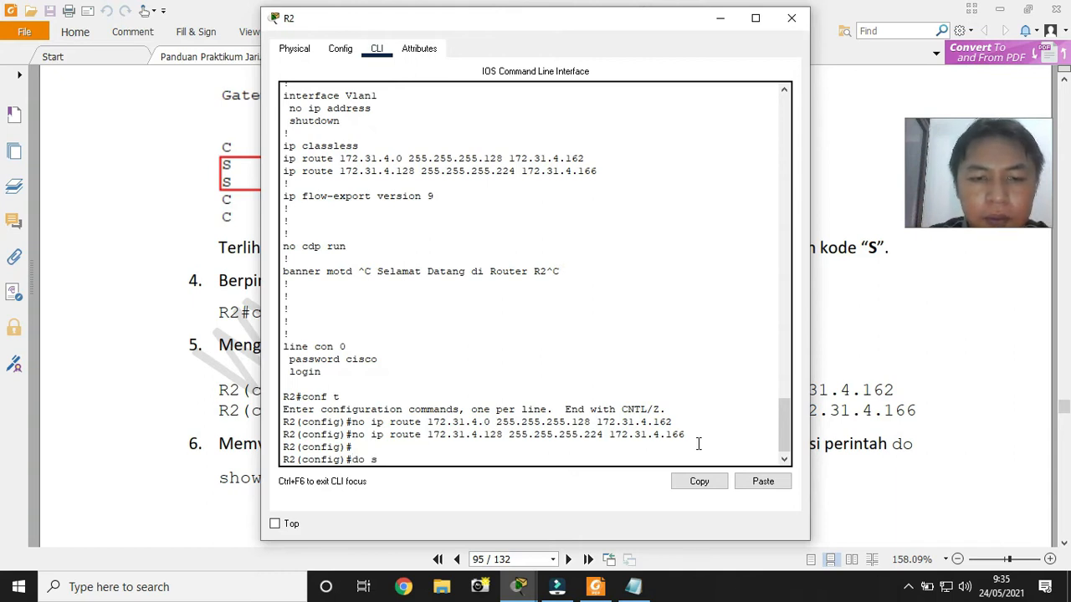
pyautogui.write('how ip route')
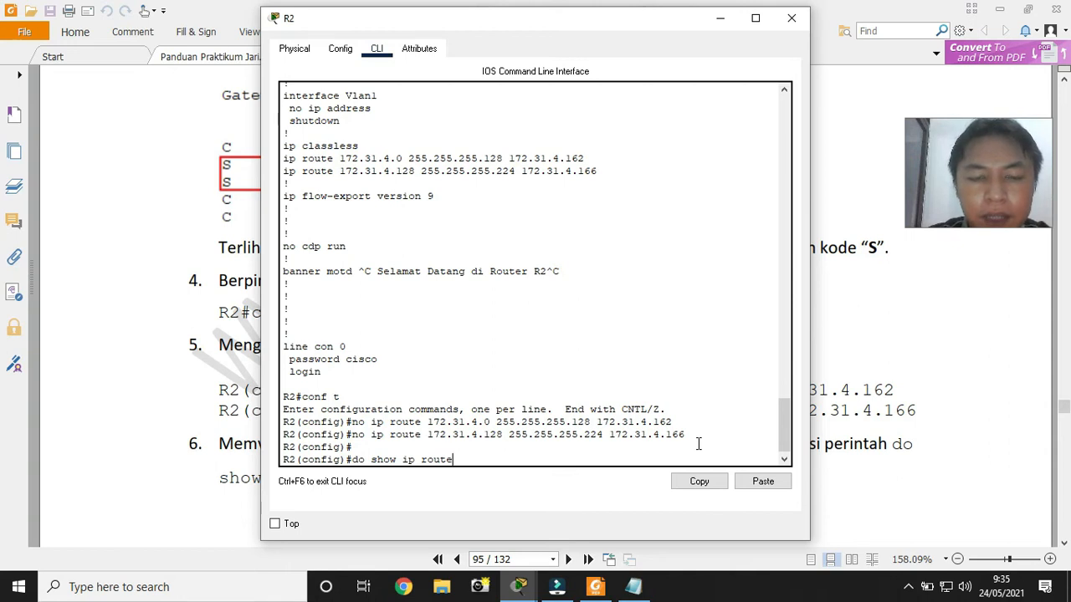
pyautogui.press('Return')
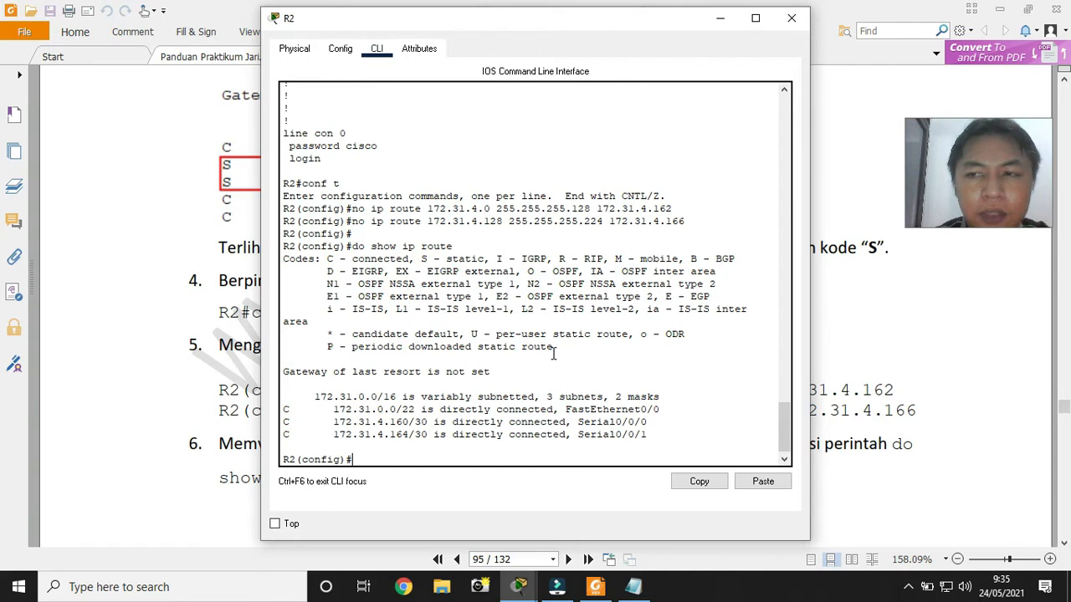
# Consult step 7 of the PDF guide in Foxit Reader and activate EIGRP on R2 with router eigrp 64512
pyautogui.click(909, 395)
pyautogui.scroll(-10, 908, 396)
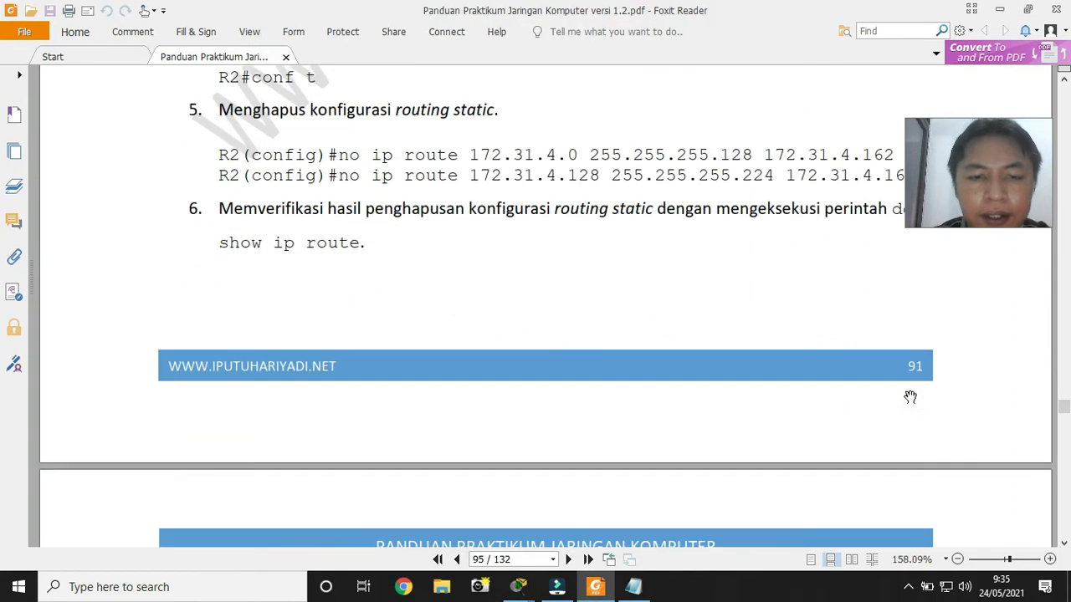
pyautogui.scroll(-8, 907, 397)
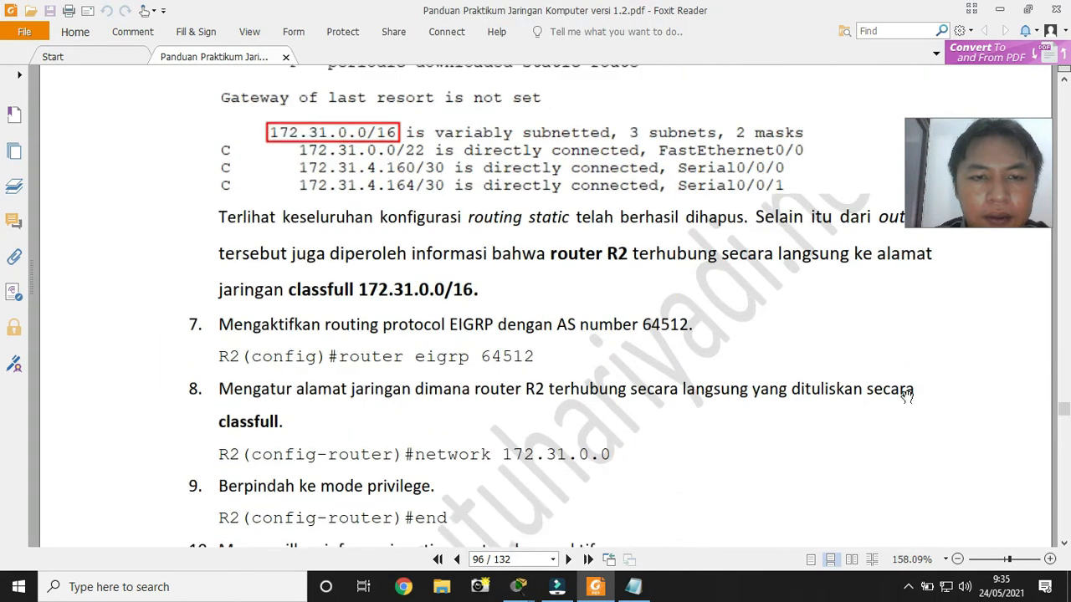
pyautogui.scroll(-1, 908, 392)
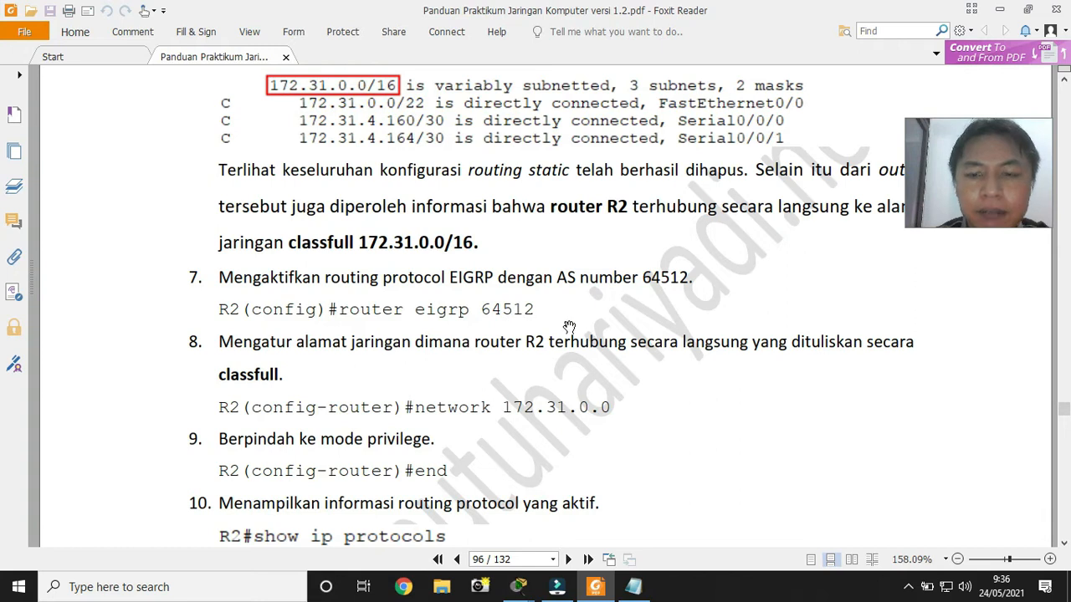
pyautogui.moveTo(536, 579)
pyautogui.click(595, 512)
pyautogui.write('router eigrp ')
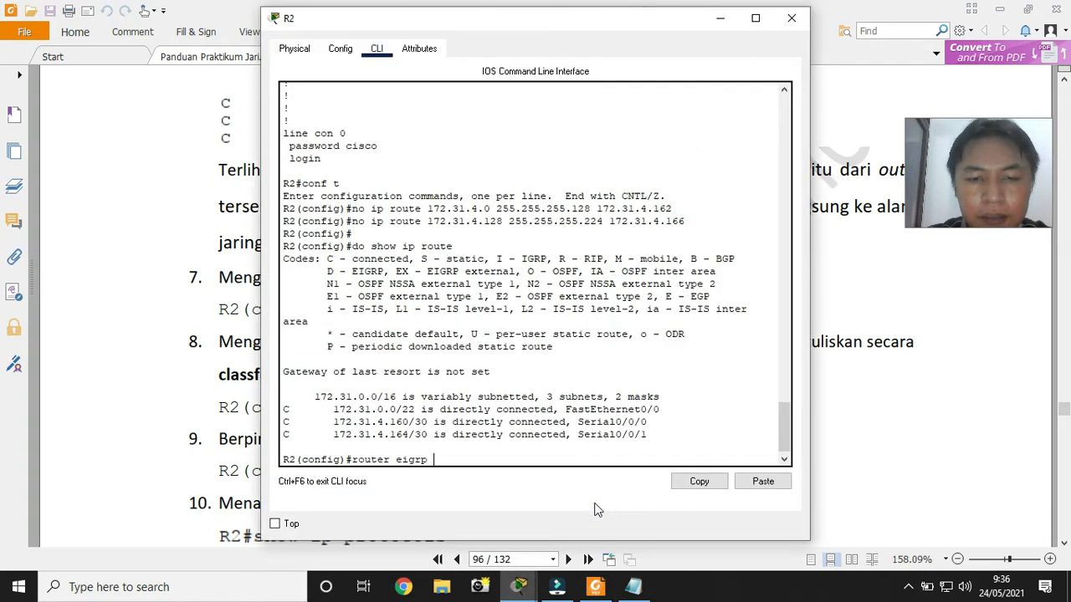
pyautogui.write('64512')
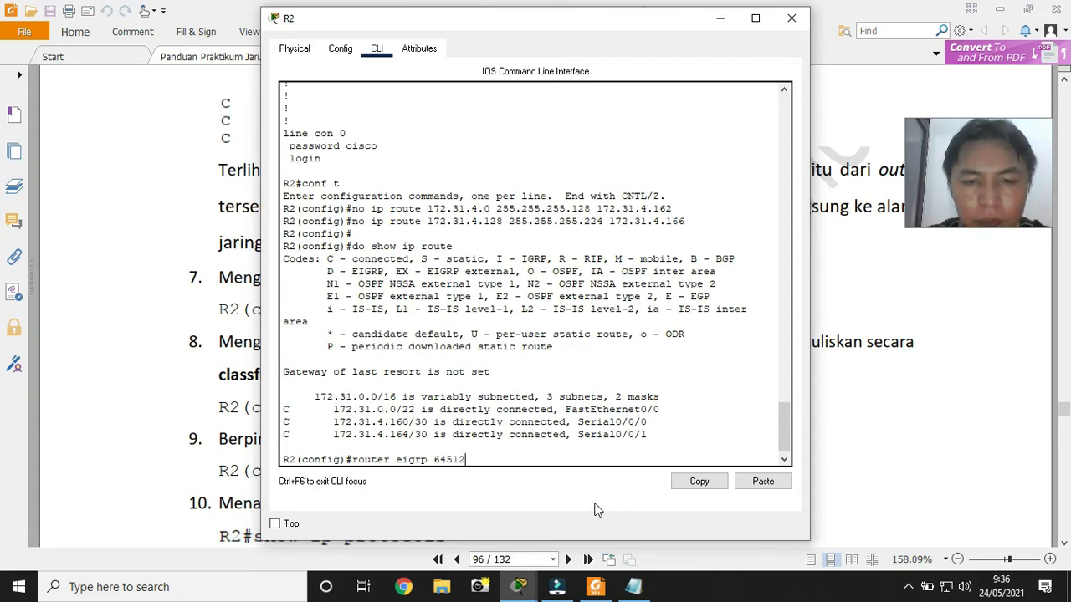
pyautogui.press('Return')
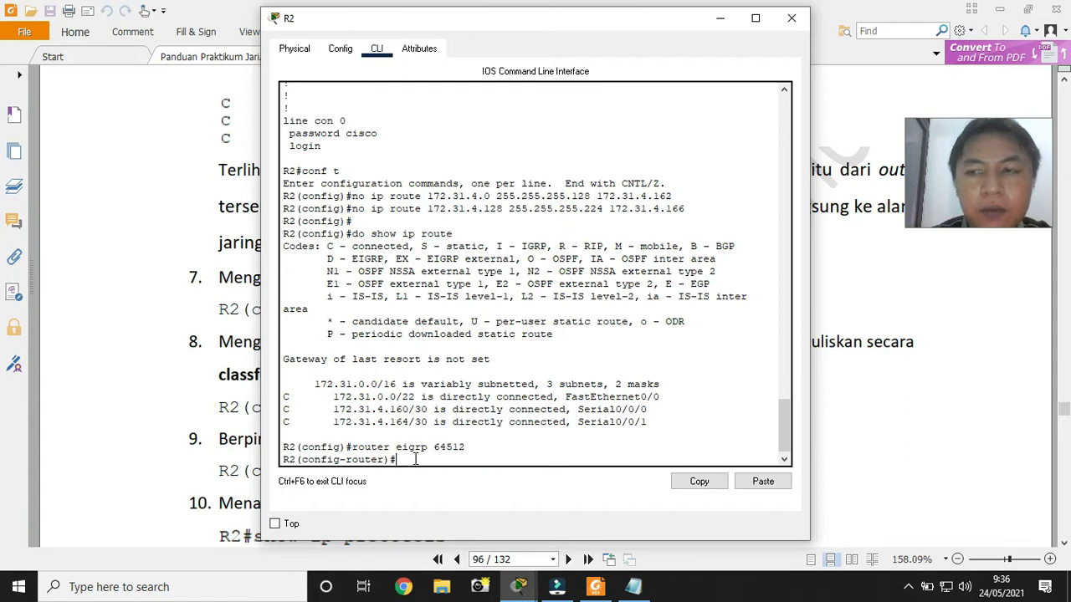
# Check guide step 8 and advertise R2's directly connected classful network in EIGRP with network 172.31.0.0
pyautogui.click(839, 459)
pyautogui.scroll(-5, 859, 456)
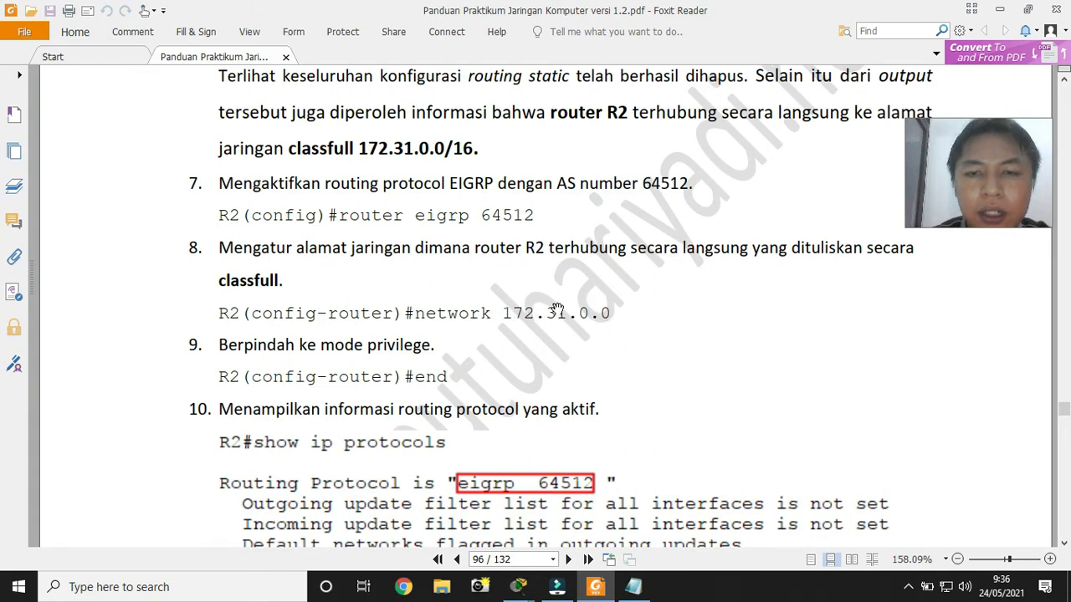
pyautogui.moveTo(518, 587)
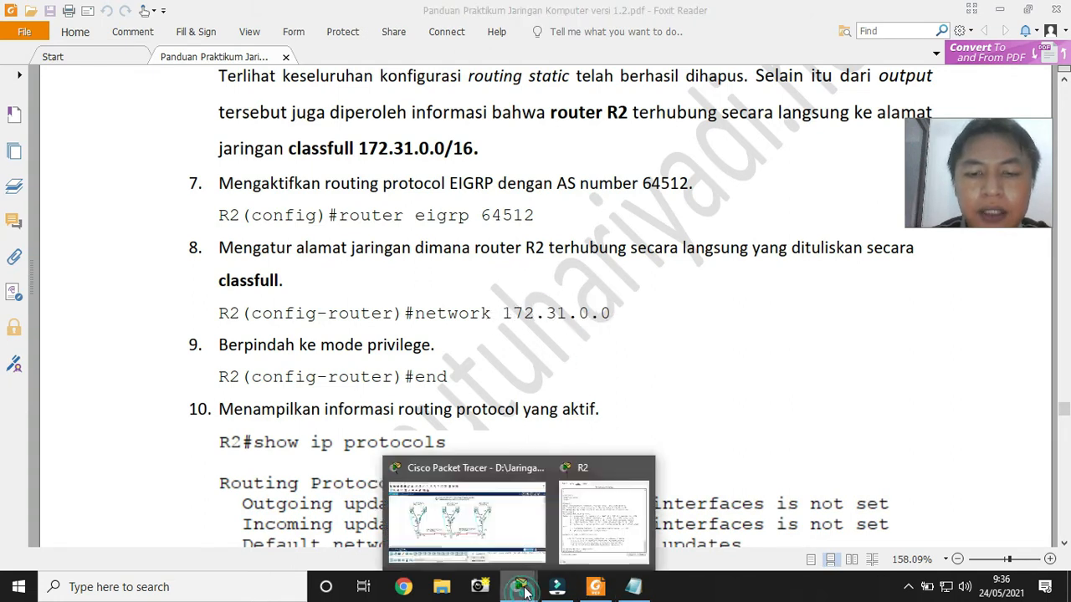
pyautogui.click(590, 514)
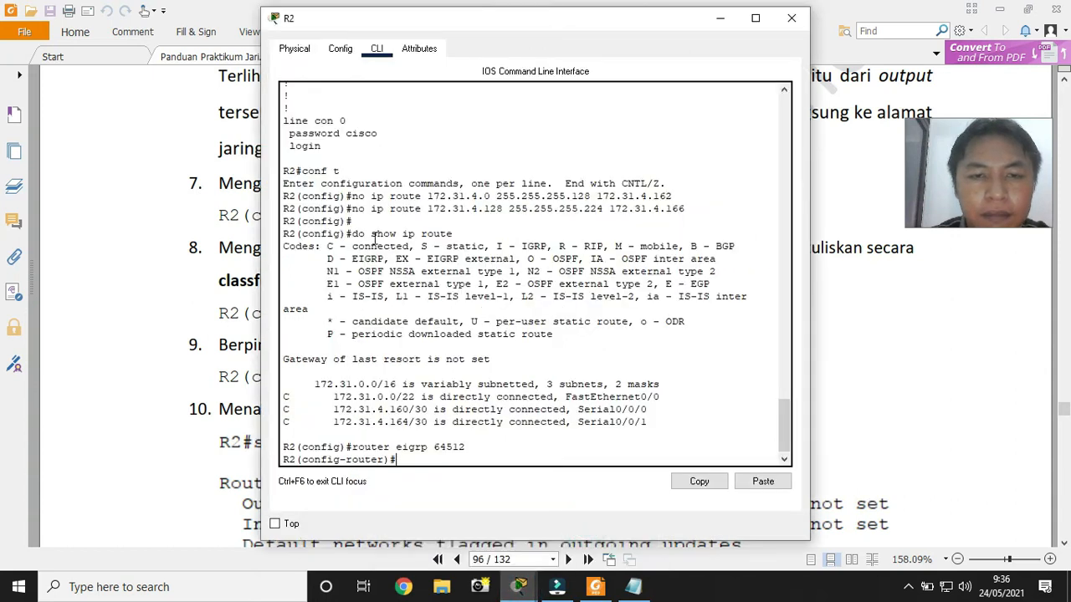
pyautogui.moveTo(315, 384); pyautogui.dragTo(396, 384)
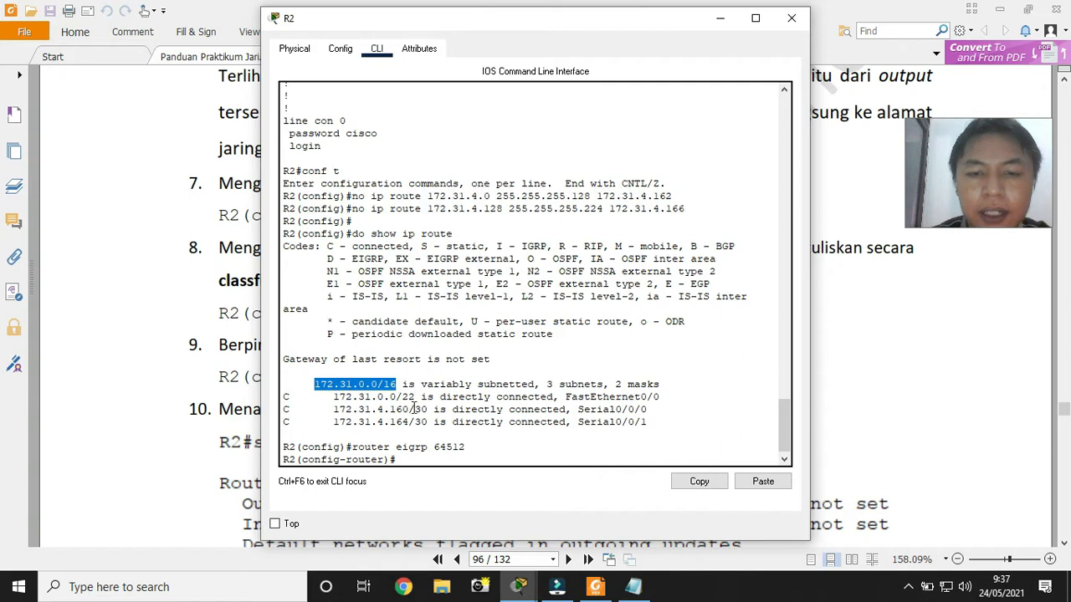
pyautogui.click(427, 456)
pyautogui.write('netwo')
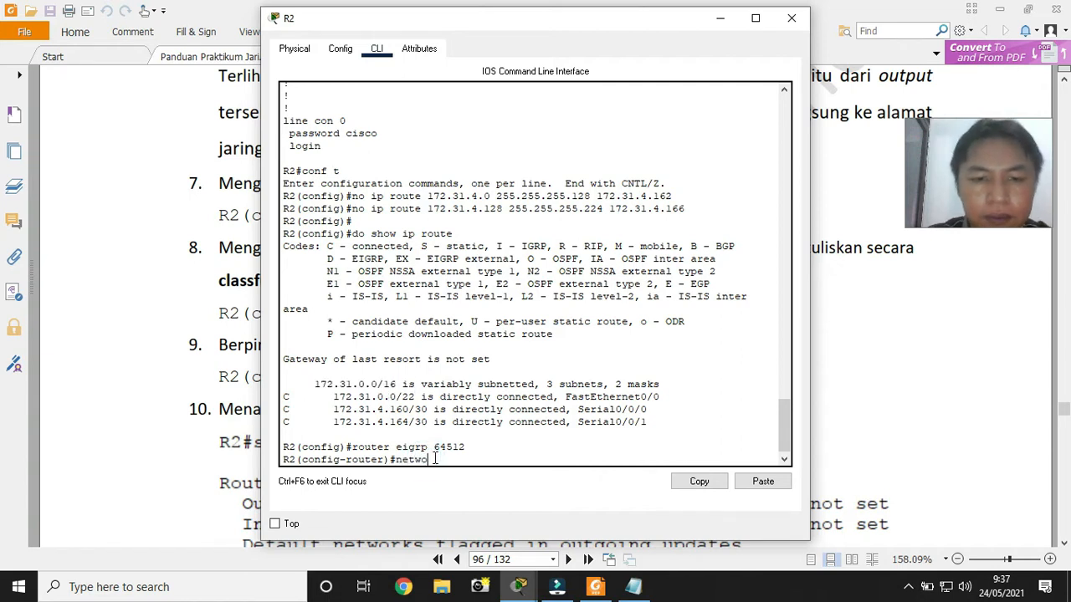
pyautogui.write('rk 172.31.0.')
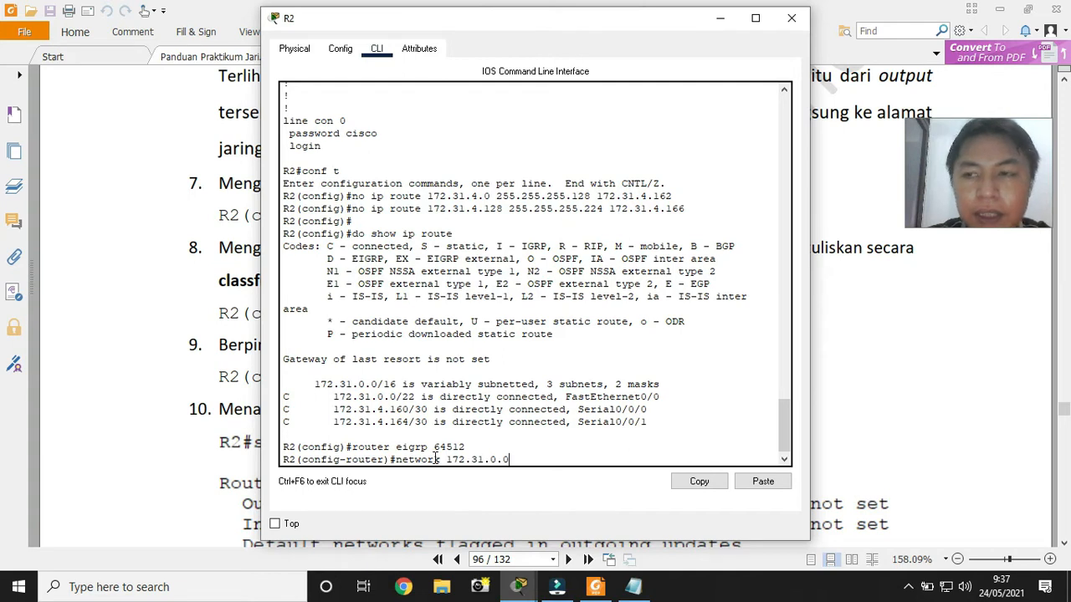
pyautogui.write('0')
pyautogui.press('Return')
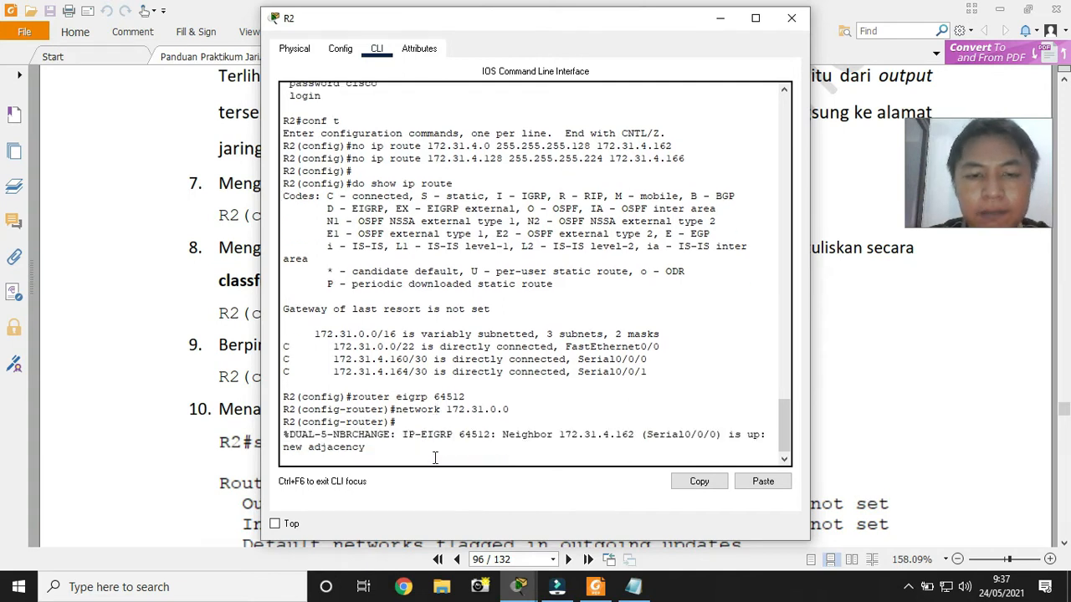
pyautogui.press('Return')
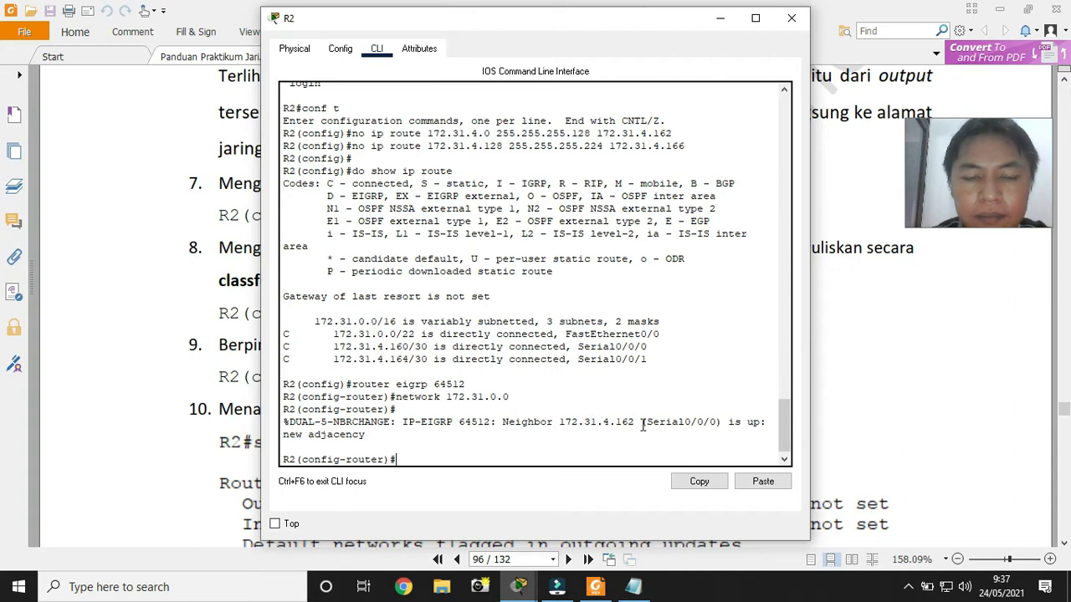
# Check guide step 9 and return R2 to privileged mode with the end command
pyautogui.click(933, 441)
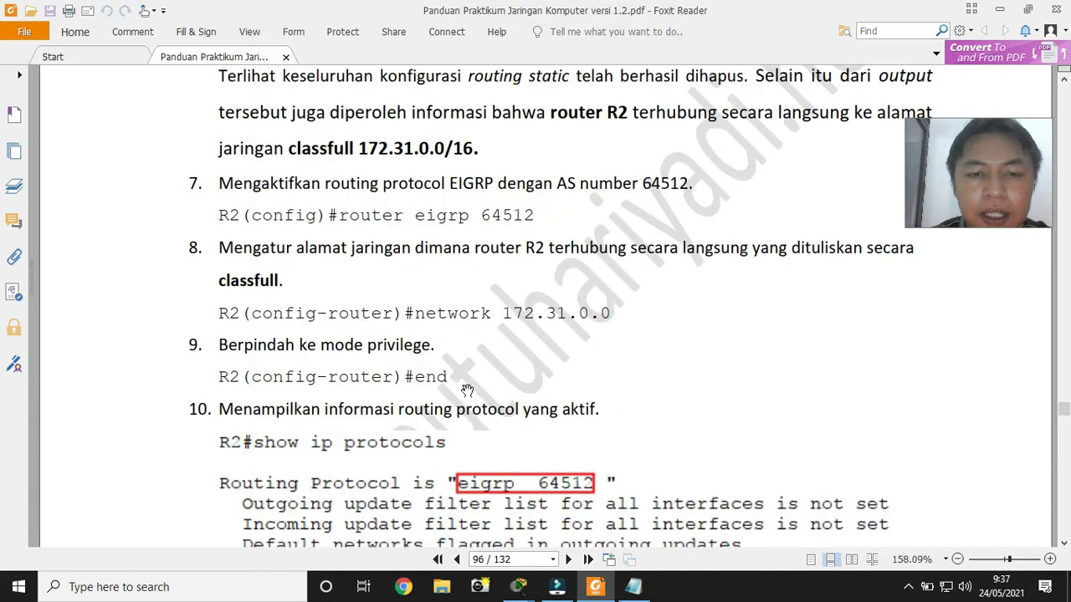
pyautogui.scroll(-3, 467, 391)
pyautogui.hotkey('alt', 'Tab')
pyautogui.click(533, 401)
pyautogui.write('end')
pyautogui.press('Return')
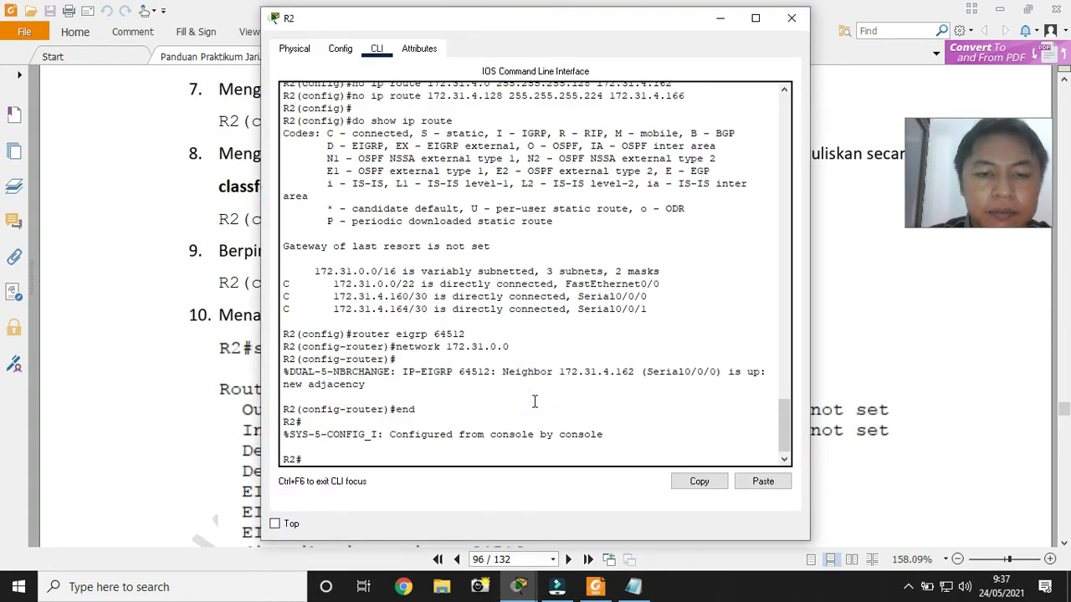
# Read guide step 10 and display R2's active routing protocol information with show ip protocols
pyautogui.click(896, 401)
pyautogui.scroll(-4, 899, 401)
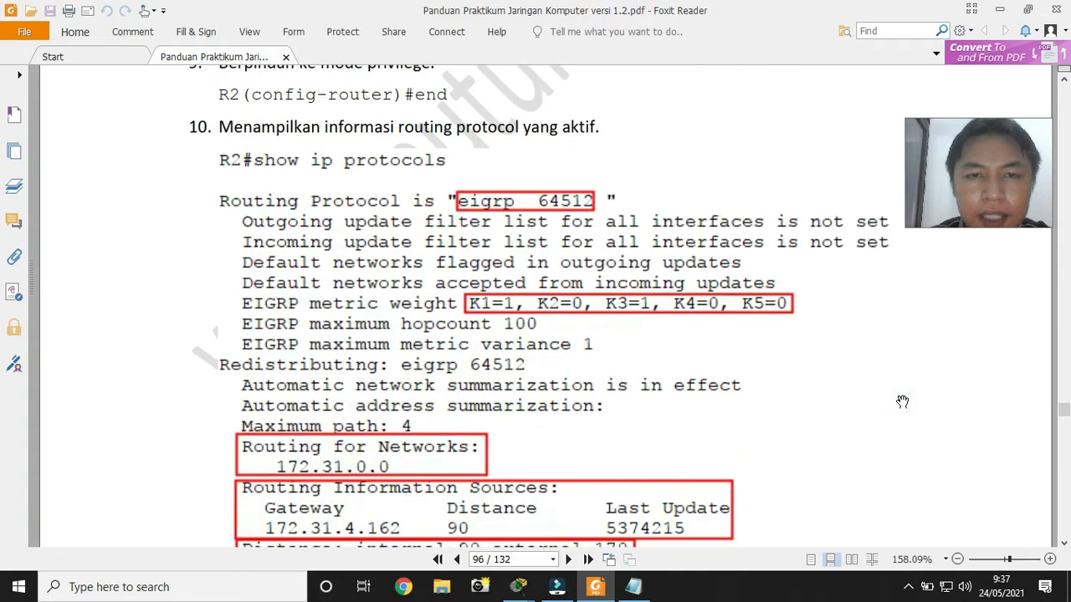
pyautogui.scroll(-1, 565, 246)
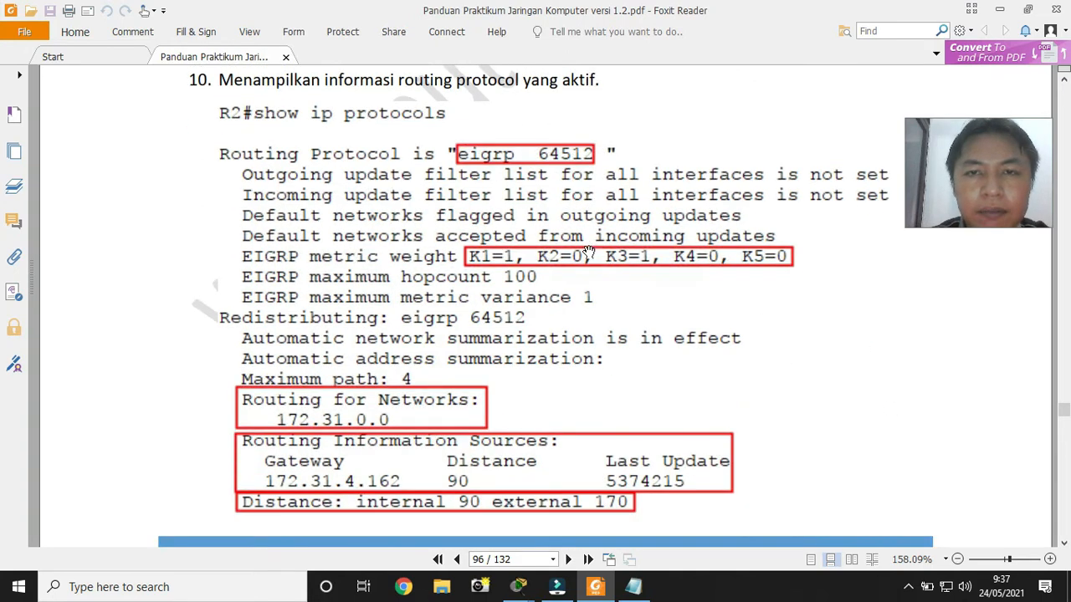
pyautogui.moveTo(520, 586)
pyautogui.click(610, 498)
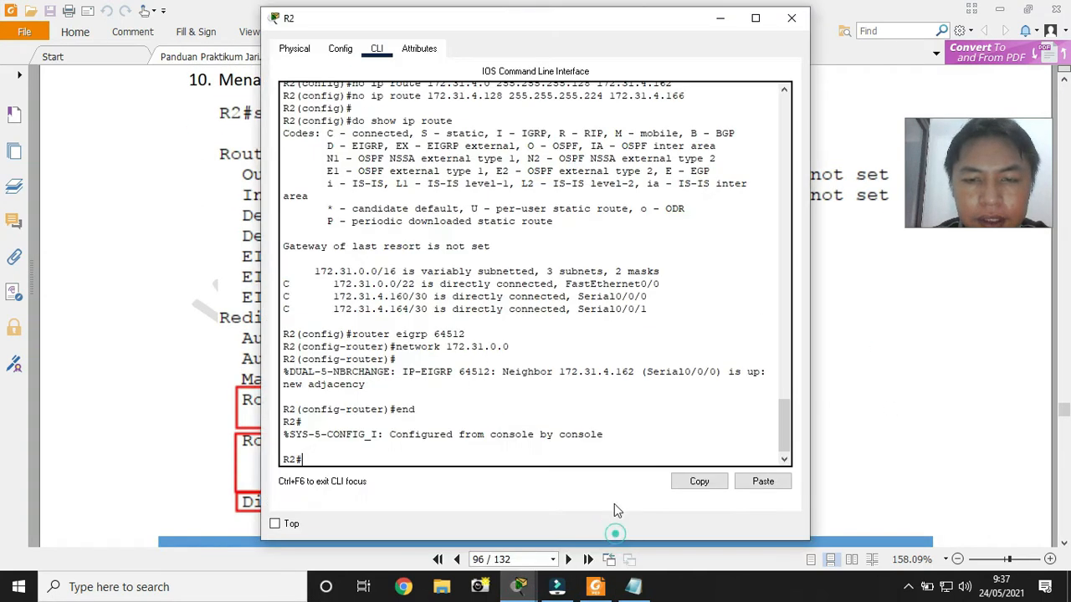
pyautogui.press('BackSpace')
pyautogui.press('BackSpace')
pyautogui.write('sh')
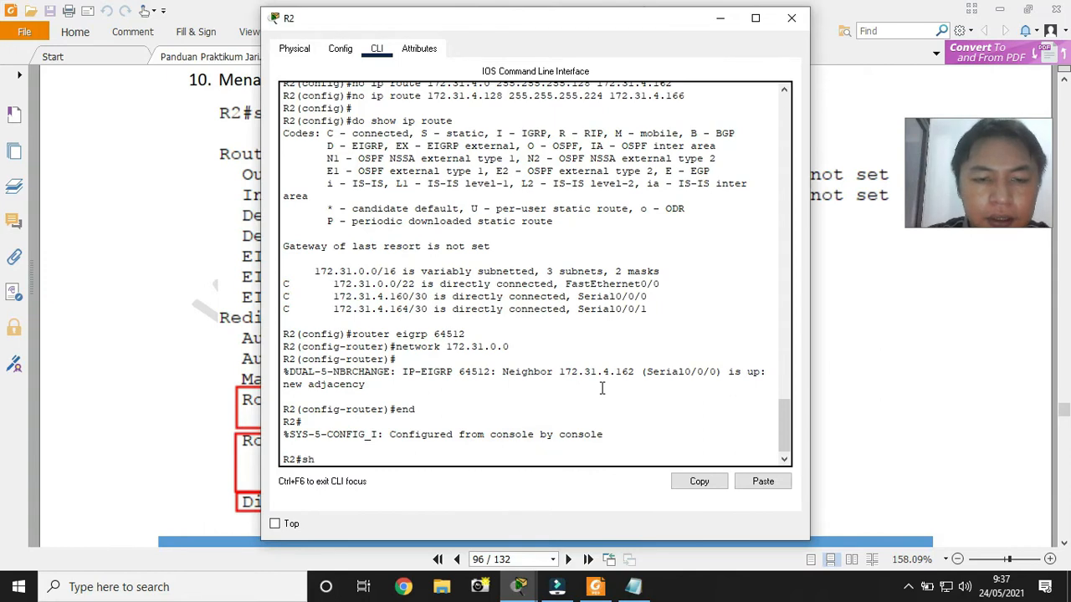
pyautogui.write('ow ip protocols')
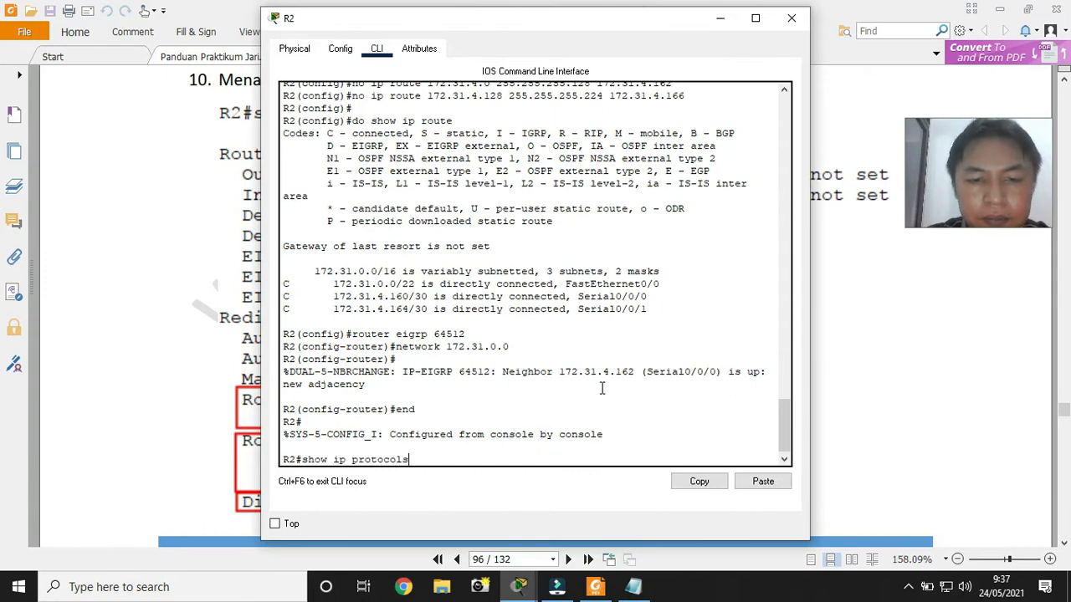
pyautogui.press('Return')
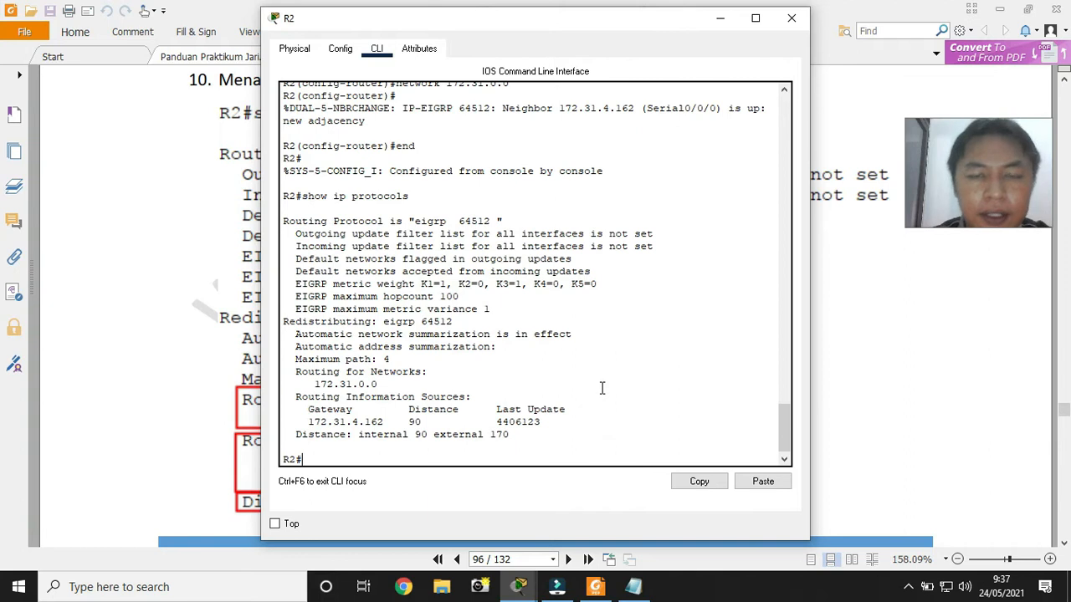
# Examine the AS number, metric weights, routed networks, routing information sources and distance in R2's show ip protocols output
pyautogui.moveTo(414, 221); pyautogui.dragTo(493, 221)
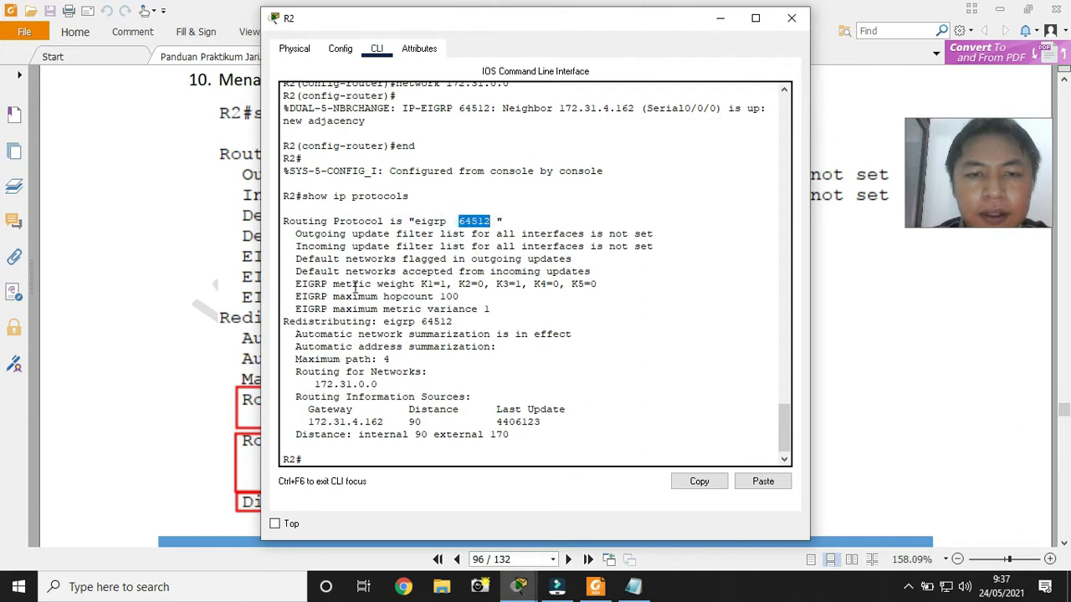
pyautogui.click(294, 285)
pyautogui.moveTo(295, 284); pyautogui.dragTo(525, 284)
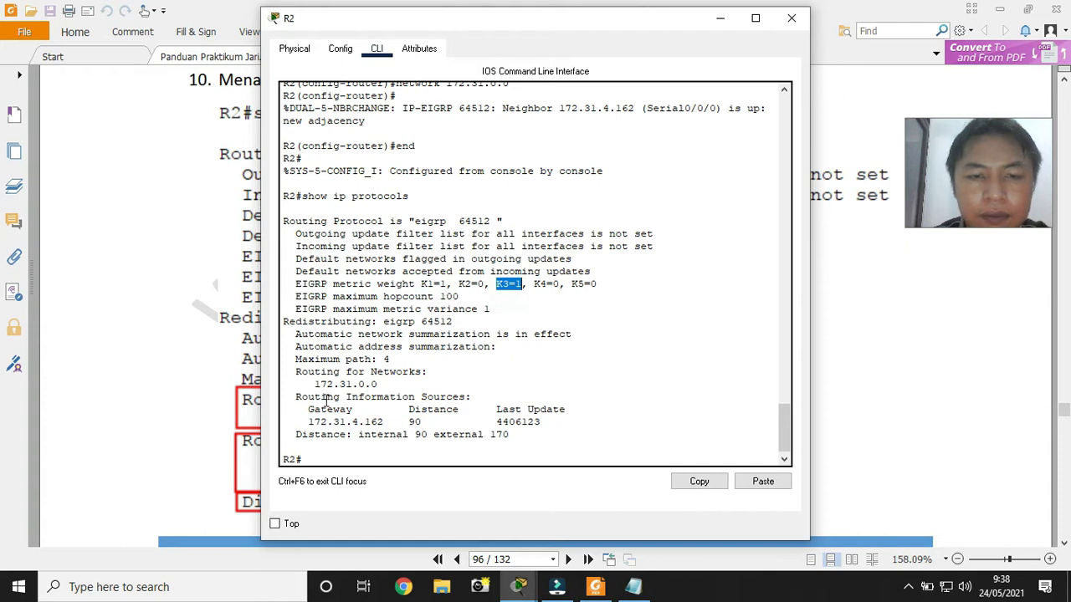
pyautogui.moveTo(295, 371); pyautogui.dragTo(383, 384)
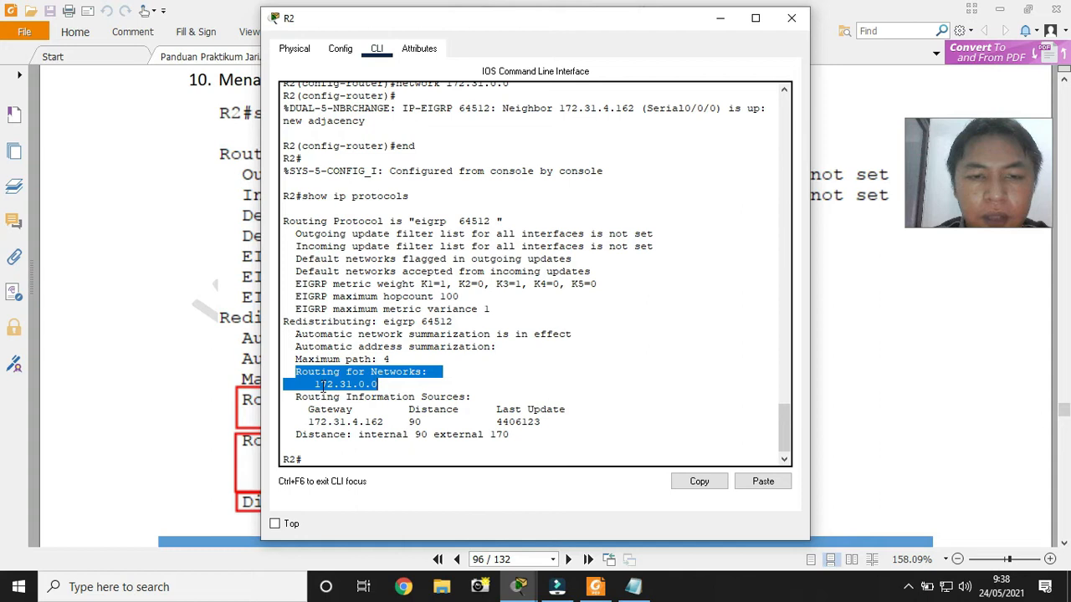
pyautogui.click(377, 401)
pyautogui.moveTo(290, 397); pyautogui.dragTo(474, 395)
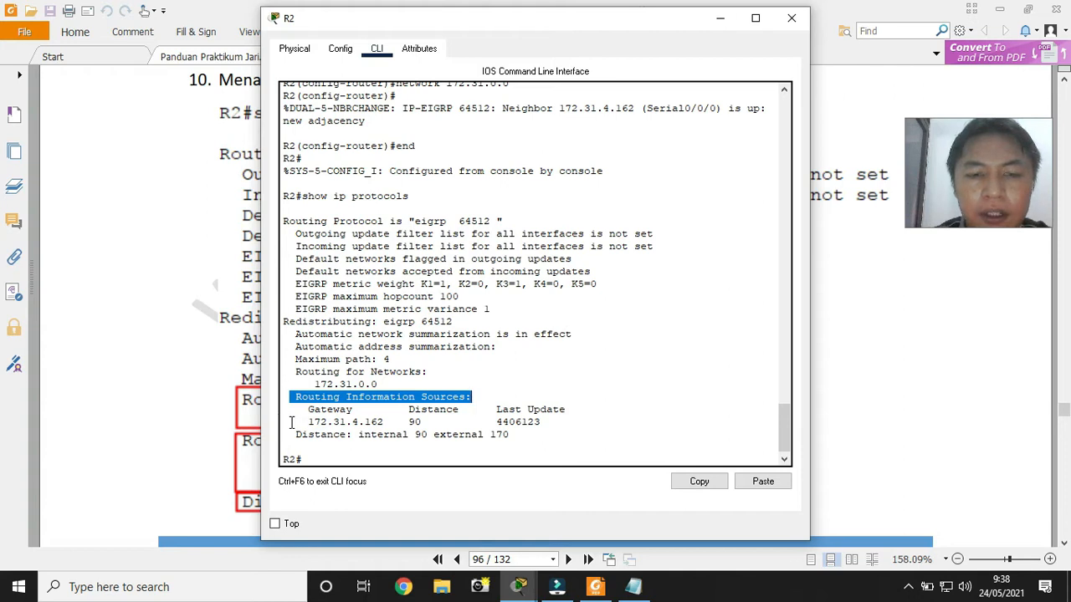
pyautogui.moveTo(308, 422); pyautogui.dragTo(385, 423)
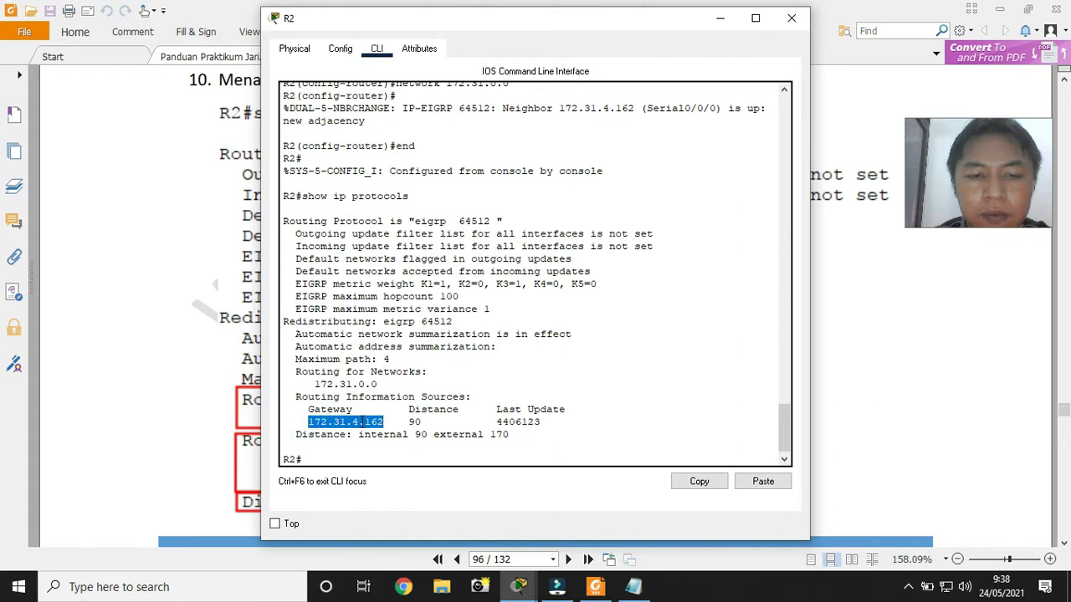
pyautogui.moveTo(409, 423); pyautogui.dragTo(424, 423)
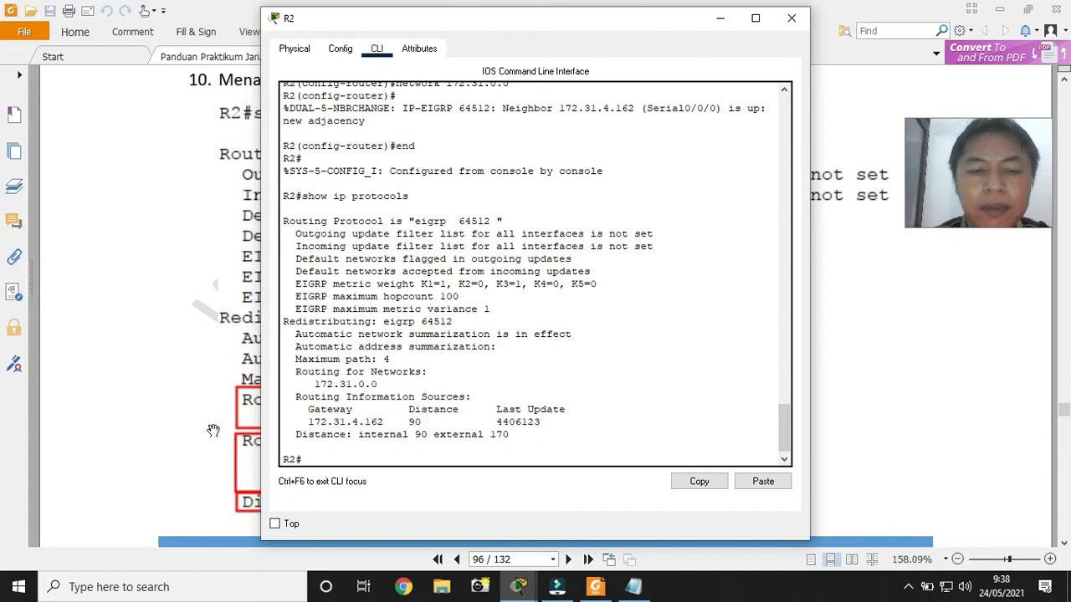
# Read guide step 11, display R2's EIGRP neighbors with show ip eigrp neighbors, and check the neighbor's address and interface
pyautogui.click(214, 431)
pyautogui.scroll(-5, 215, 429)
pyautogui.scroll(-10, 215, 430)
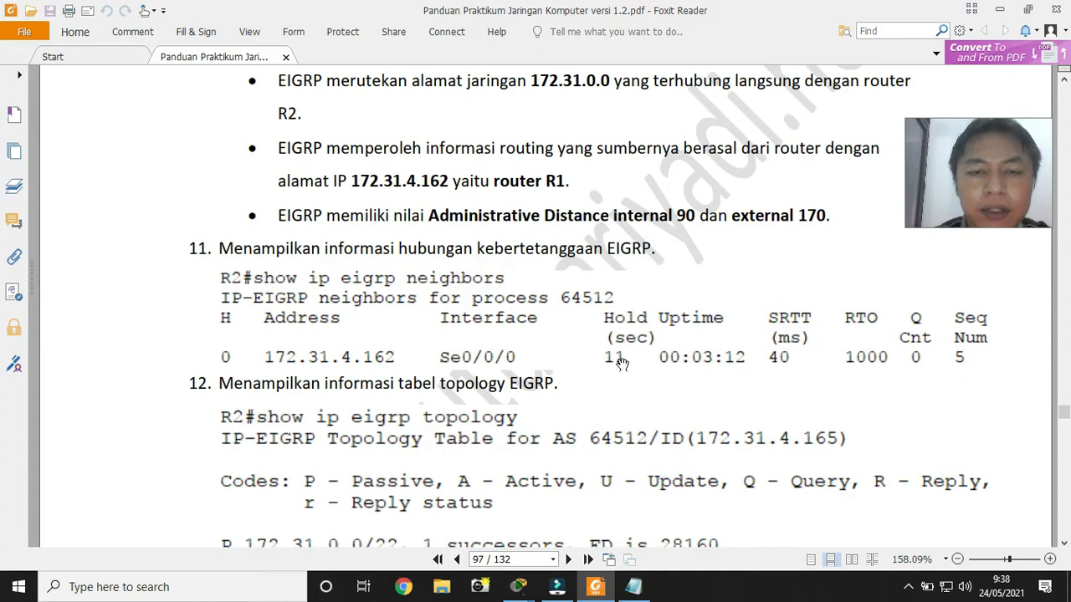
pyautogui.scroll(-1, 622, 366)
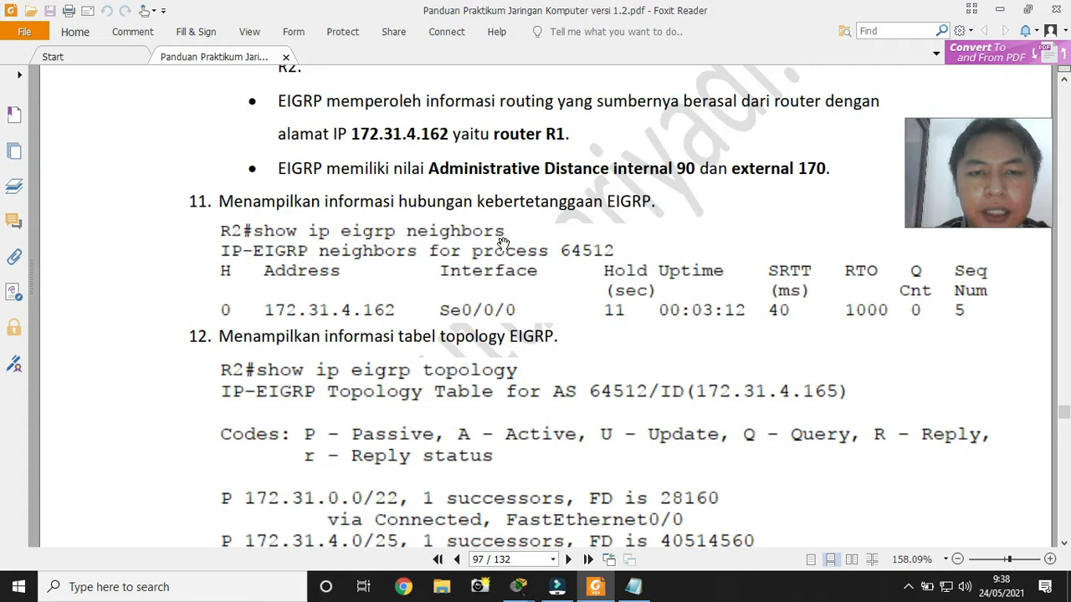
pyautogui.moveTo(519, 586)
pyautogui.click(561, 484)
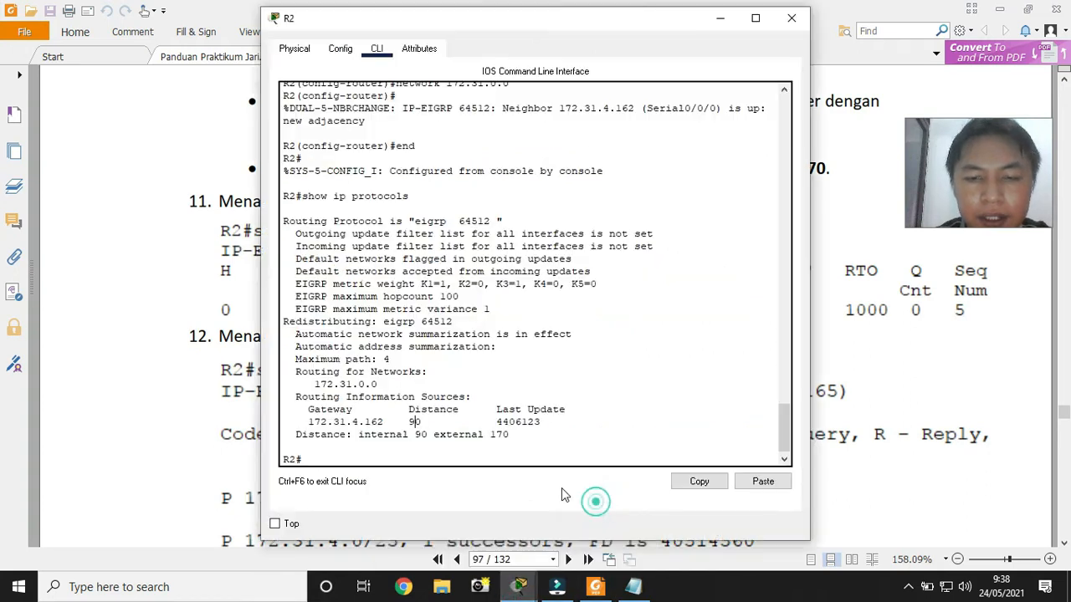
pyautogui.write('show ip eigrp nei')
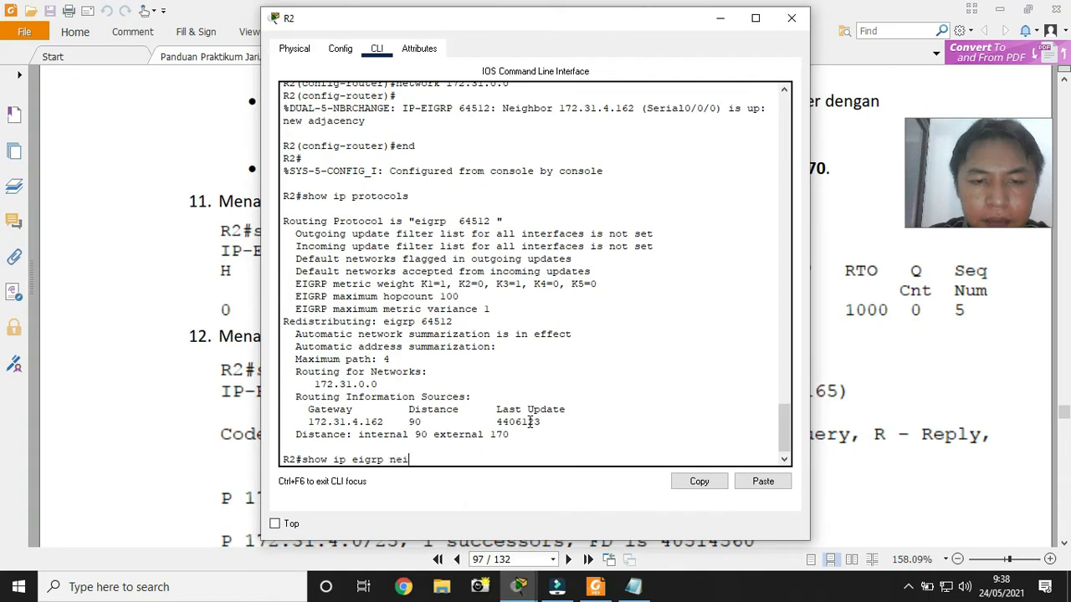
pyautogui.write('g')
pyautogui.press('Tab')
pyautogui.press('Return')
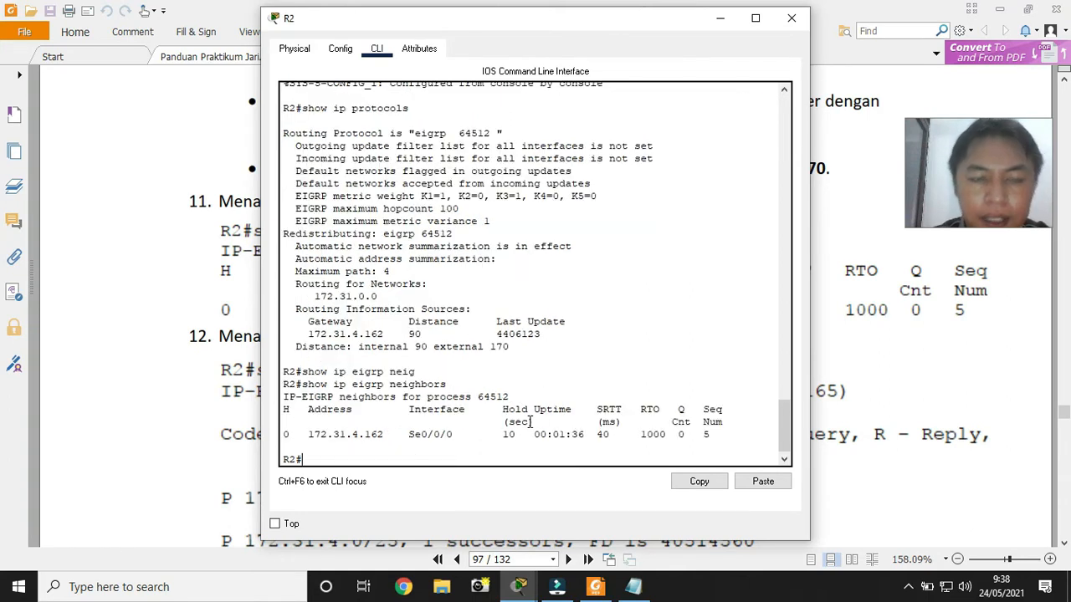
pyautogui.moveTo(309, 438); pyautogui.dragTo(384, 437)
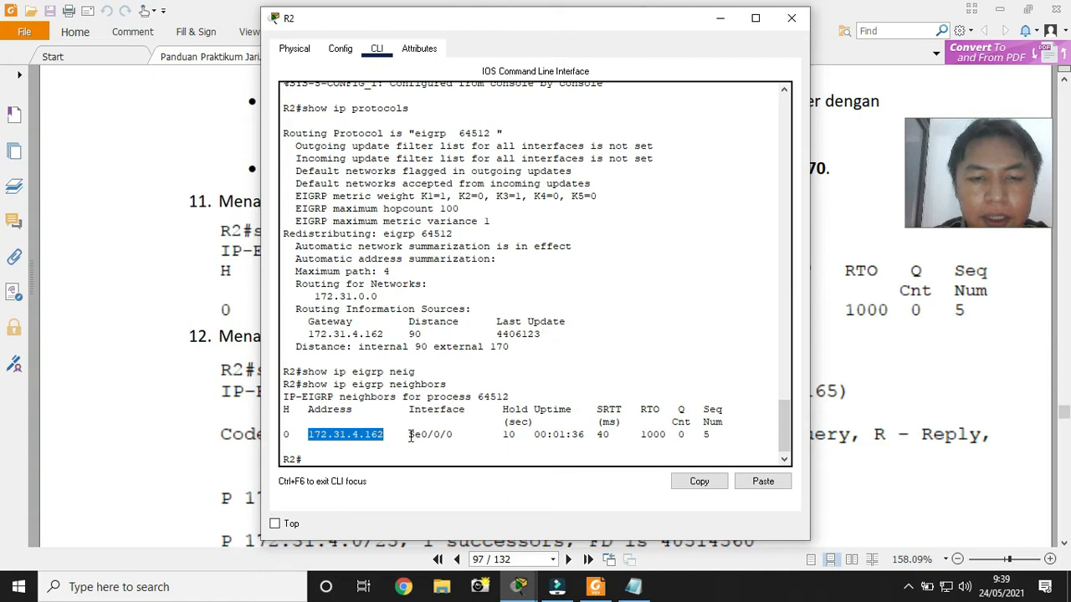
pyautogui.moveTo(410, 436); pyautogui.dragTo(456, 436)
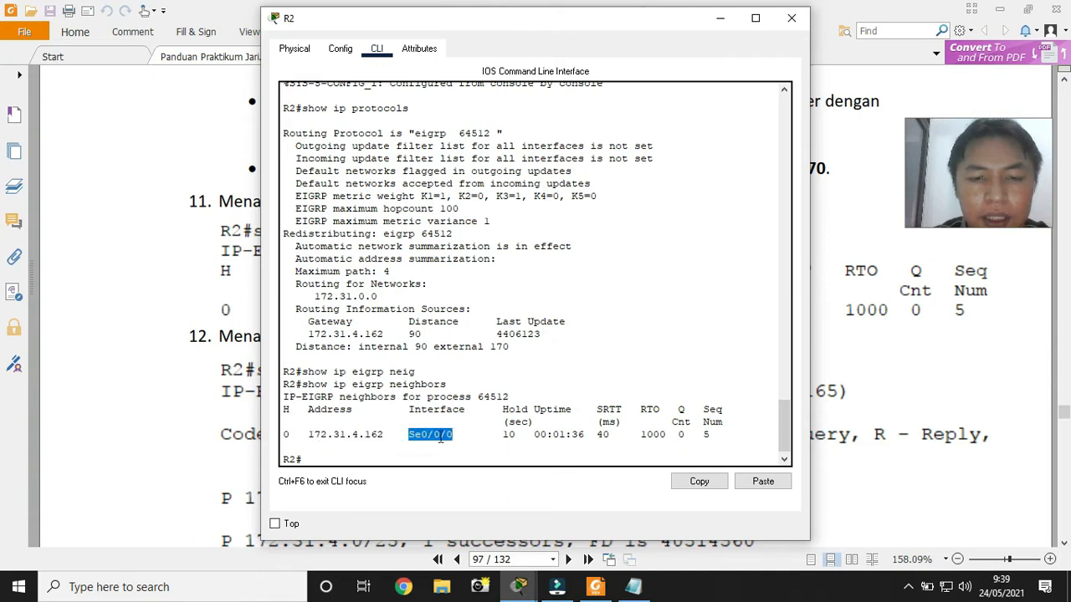
# Read guide step 12, display R2's topology table with show ip eigrp topology, and check the status code of the 172.31.0.0/22 entry
pyautogui.click(189, 463)
pyautogui.scroll(-3, 188, 462)
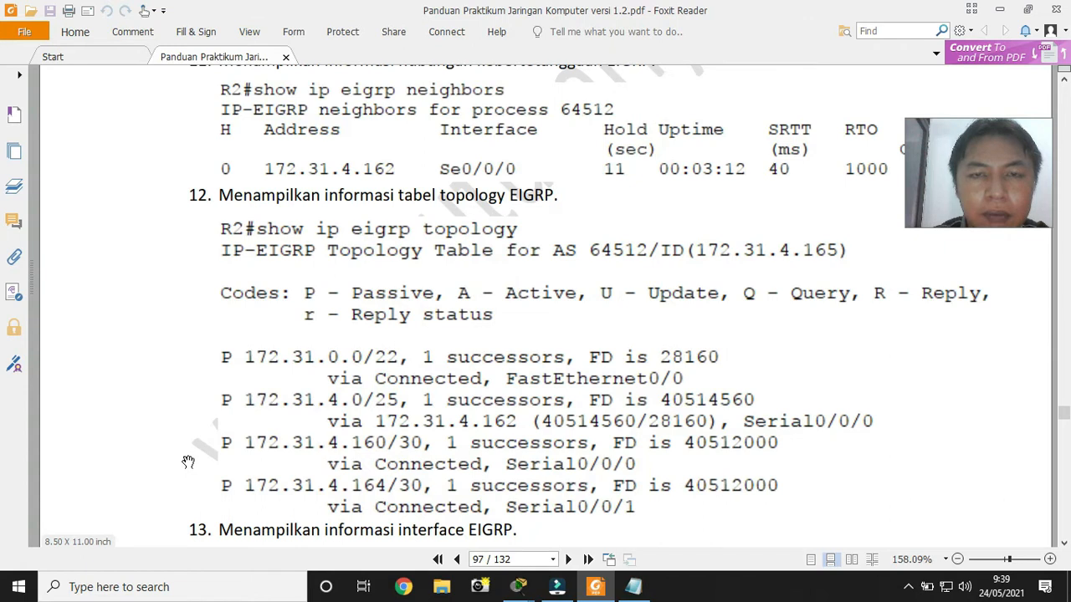
pyautogui.scroll(1, 188, 462)
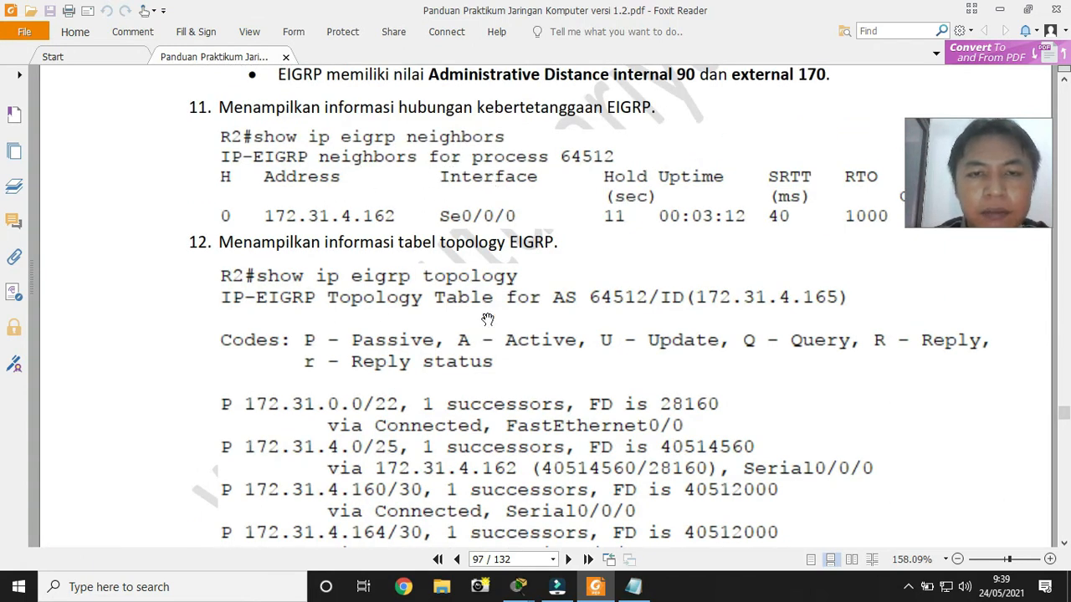
pyautogui.scroll(-1, 463, 420)
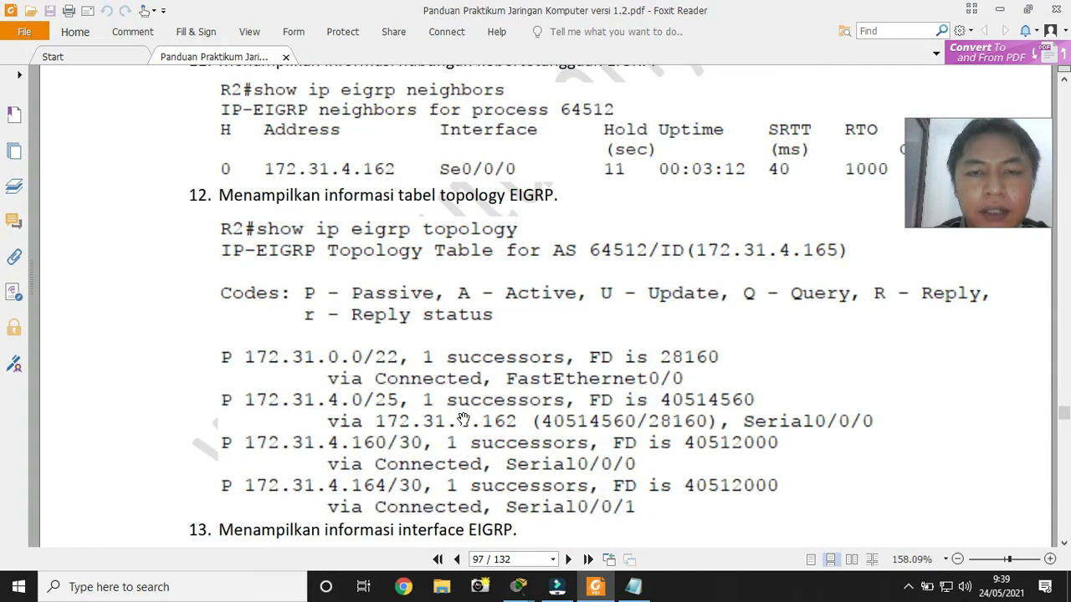
pyautogui.scroll(-1, 462, 419)
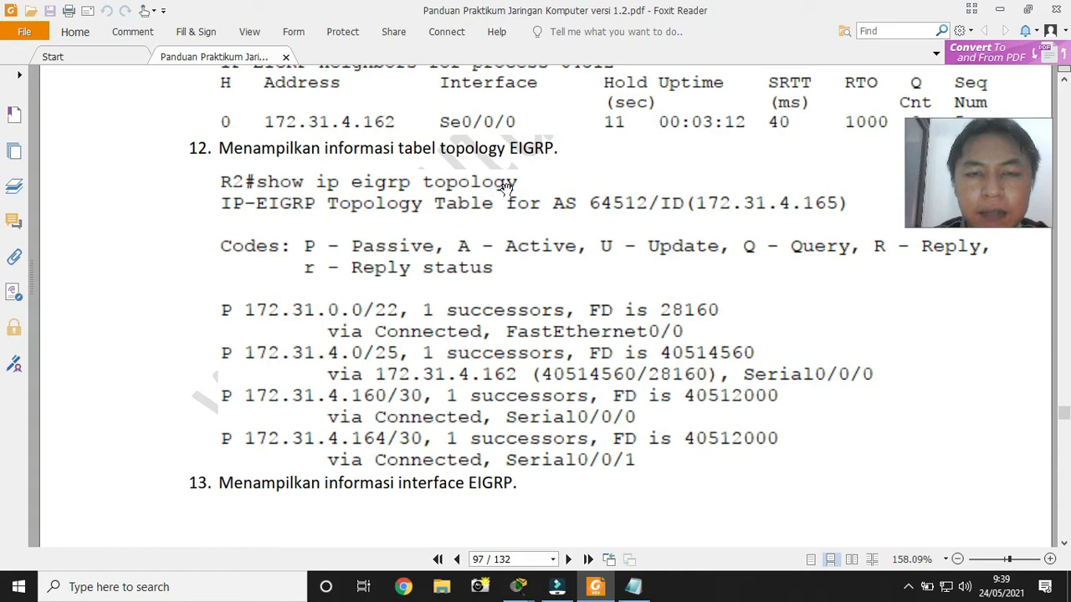
pyautogui.moveTo(514, 584)
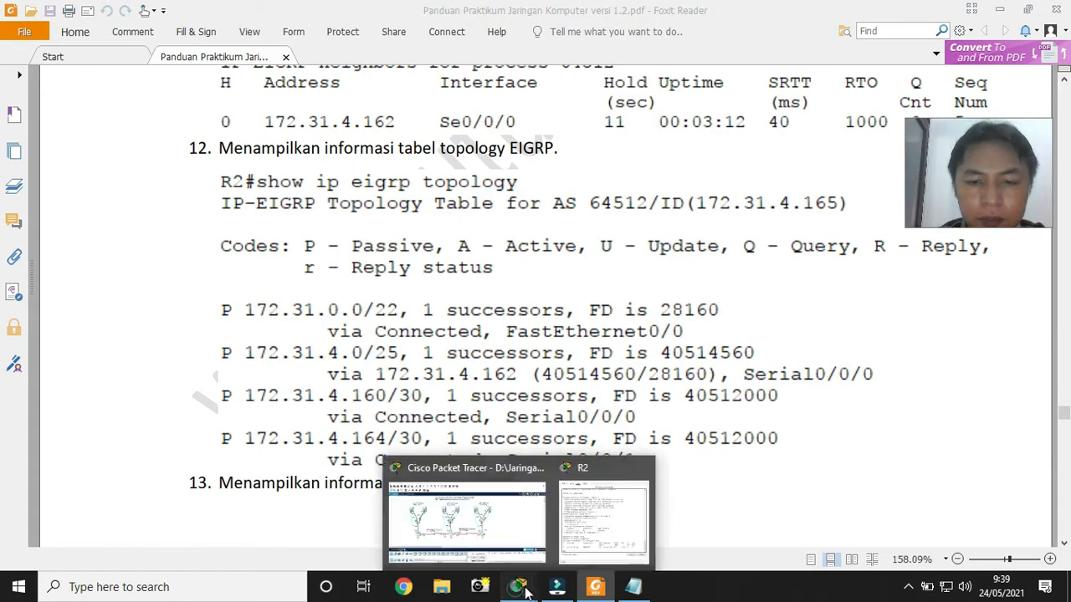
pyautogui.click(586, 514)
pyautogui.write('show ip eigrp topo')
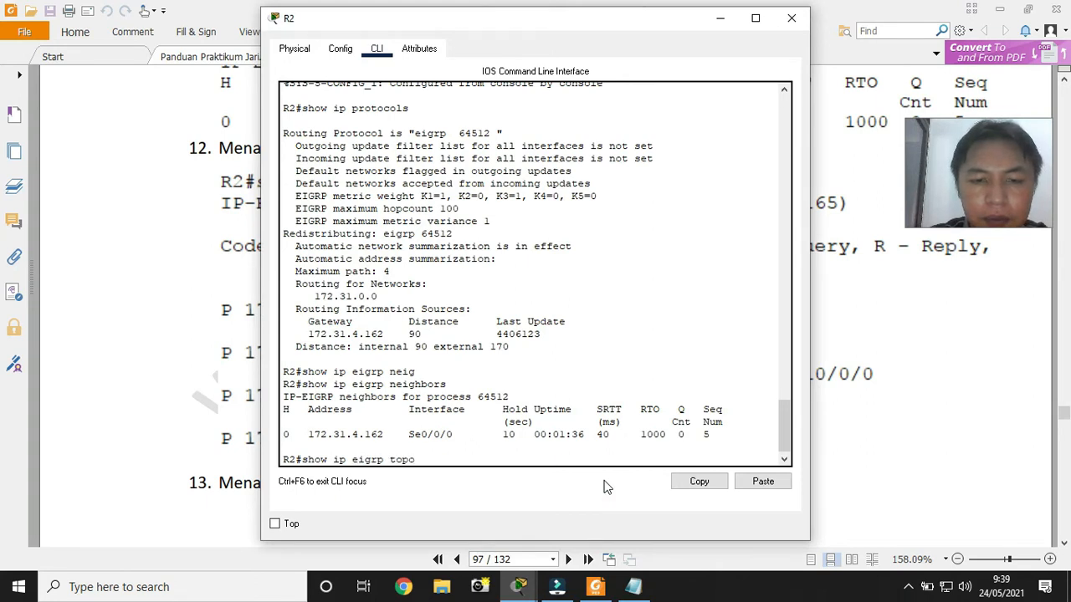
pyautogui.write('logy')
pyautogui.press('Return')
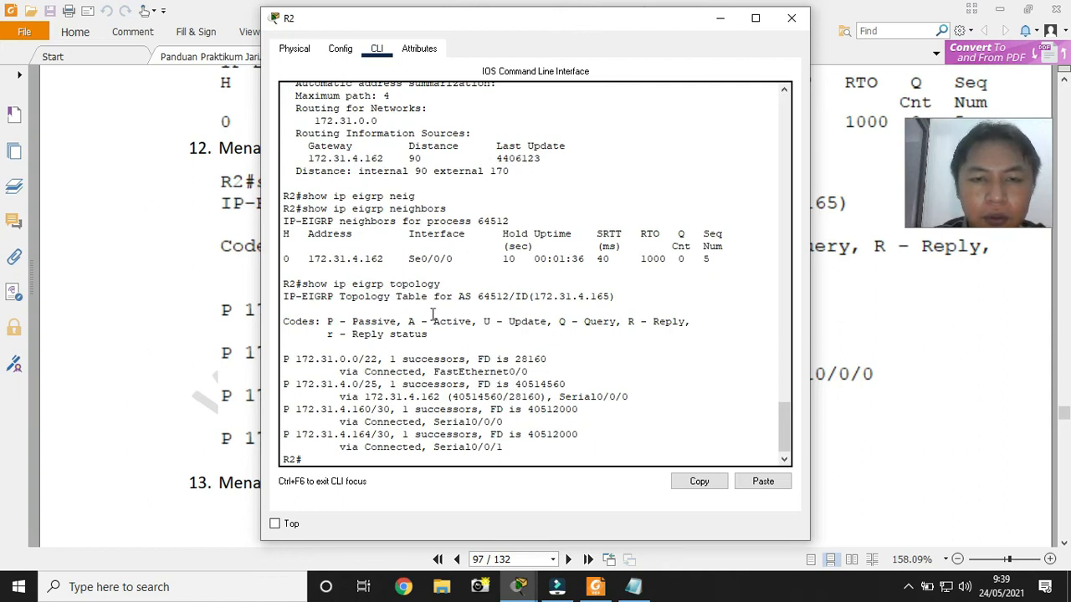
pyautogui.doubleClick(287, 358)
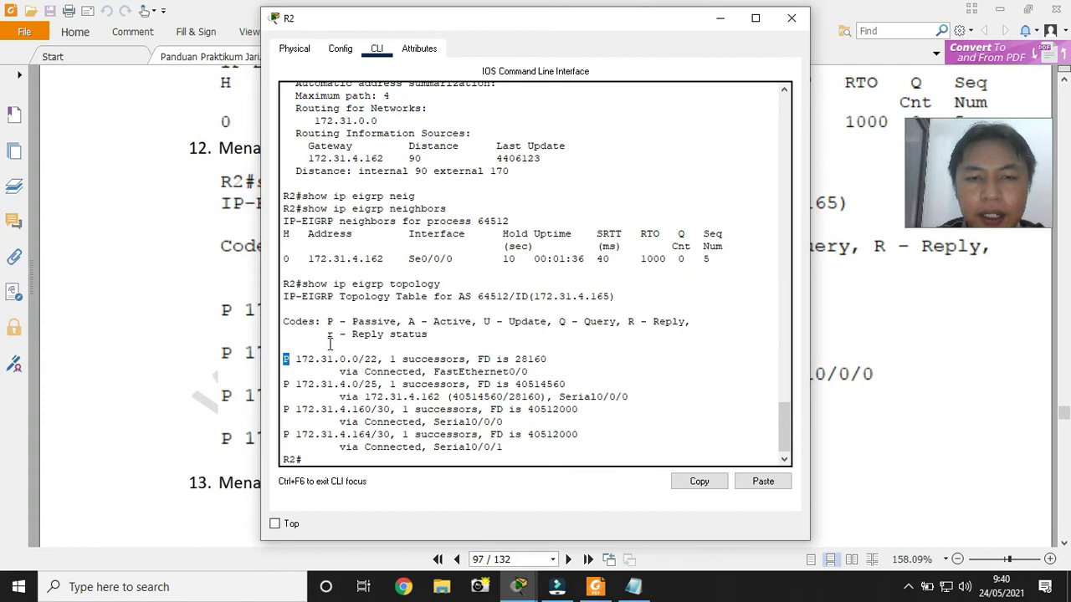
pyautogui.click(291, 364)
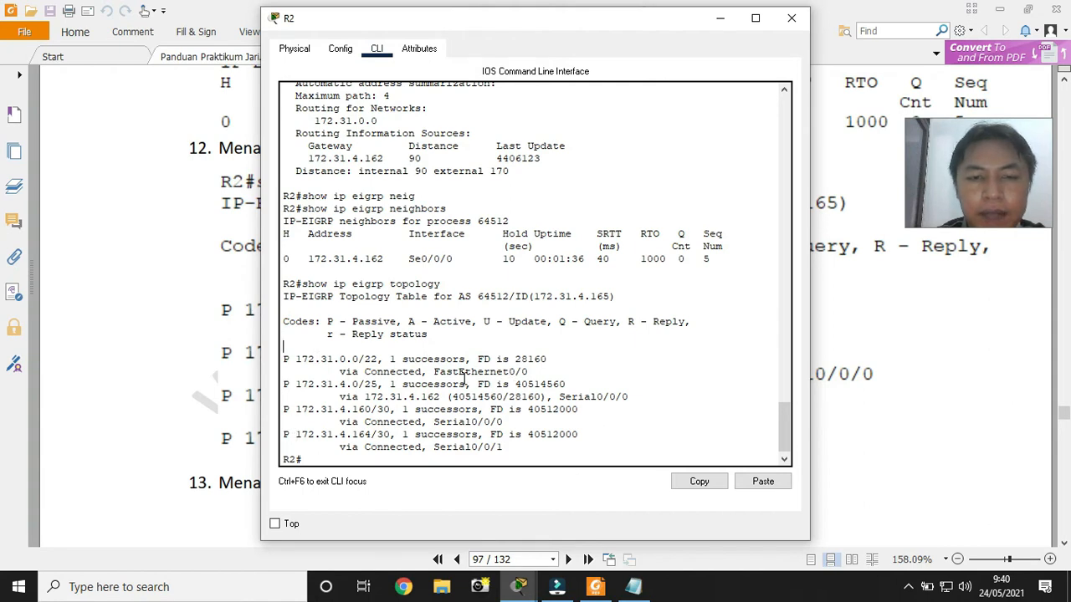
# Read guide step 13 and display R2's EIGRP interface information with show ip eigrp interfaces
pyautogui.click(908, 384)
pyautogui.scroll(-10, 717, 419)
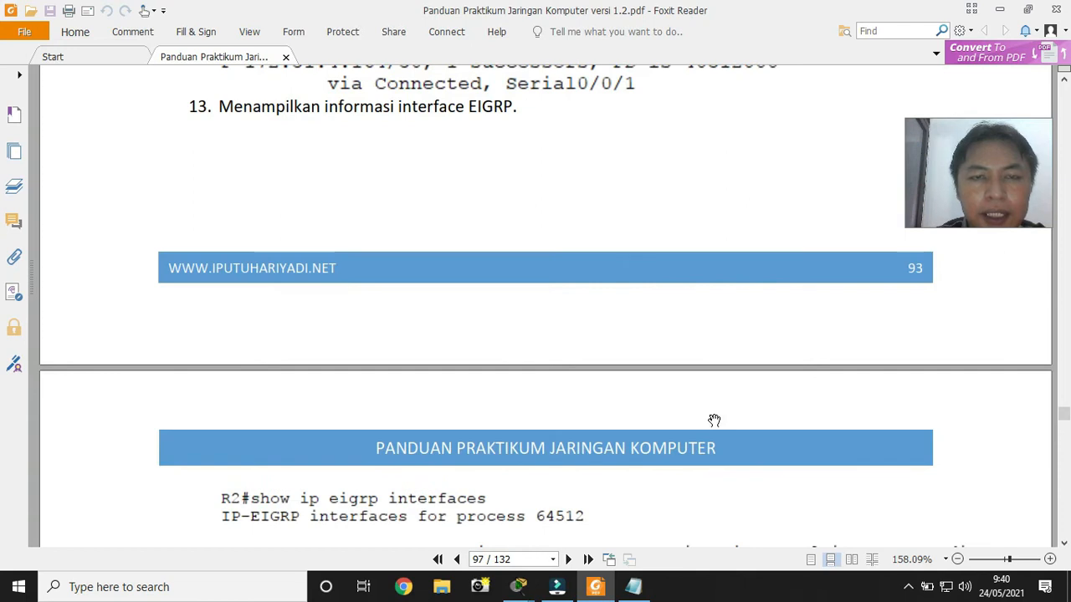
pyautogui.scroll(-1, 714, 420)
pyautogui.scroll(-3, 713, 421)
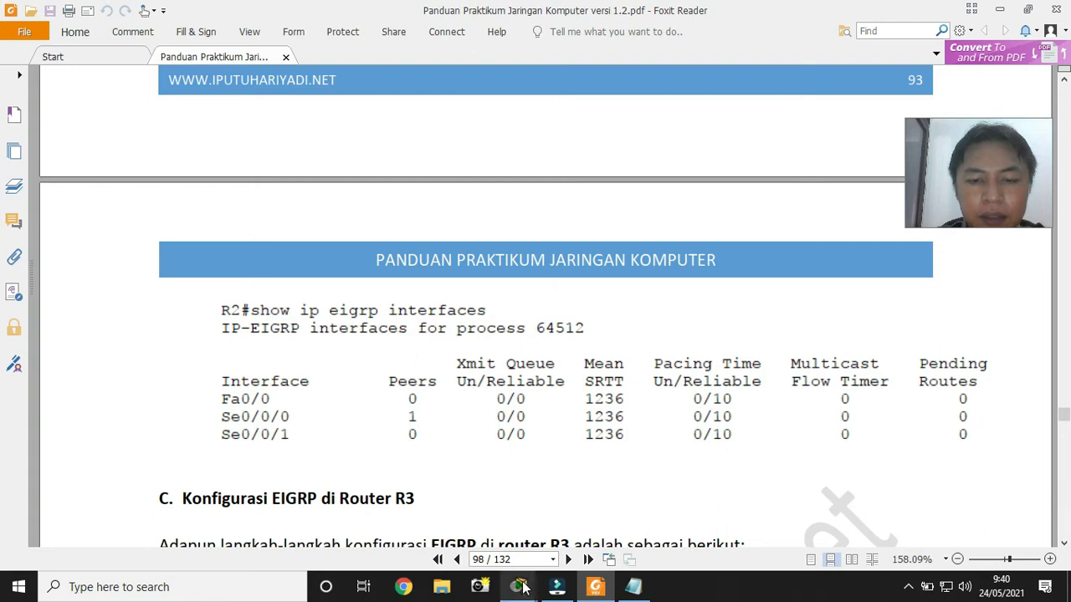
pyautogui.moveTo(519, 586)
pyautogui.click(610, 524)
pyautogui.write('show ip eigrp int')
pyautogui.press('Tab')
pyautogui.press('Return')
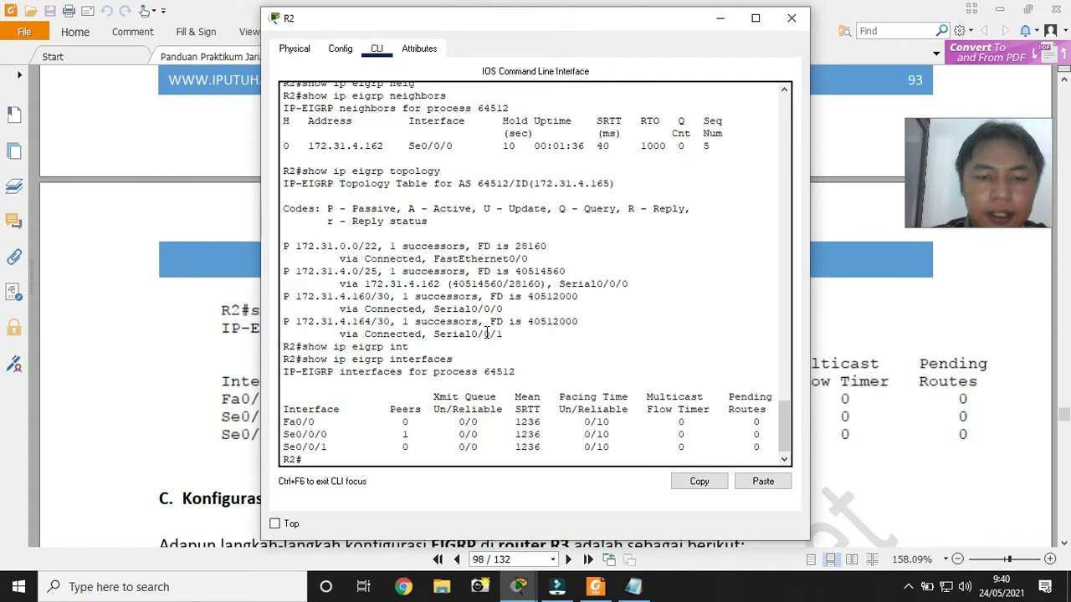
# Examine R2's EIGRP interfaces and the Se0/0/0 peer count, and compare them with the lab topology in the logical workspace
pyautogui.moveTo(283, 423); pyautogui.dragTo(339, 452)
pyautogui.click(340, 452)
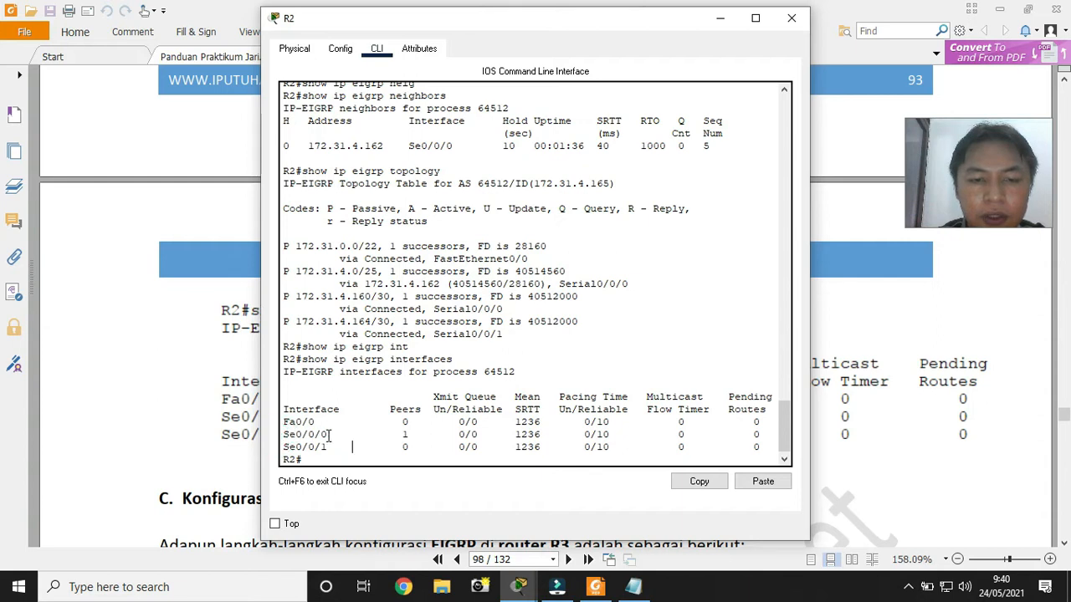
pyautogui.moveTo(403, 435); pyautogui.dragTo(409, 436)
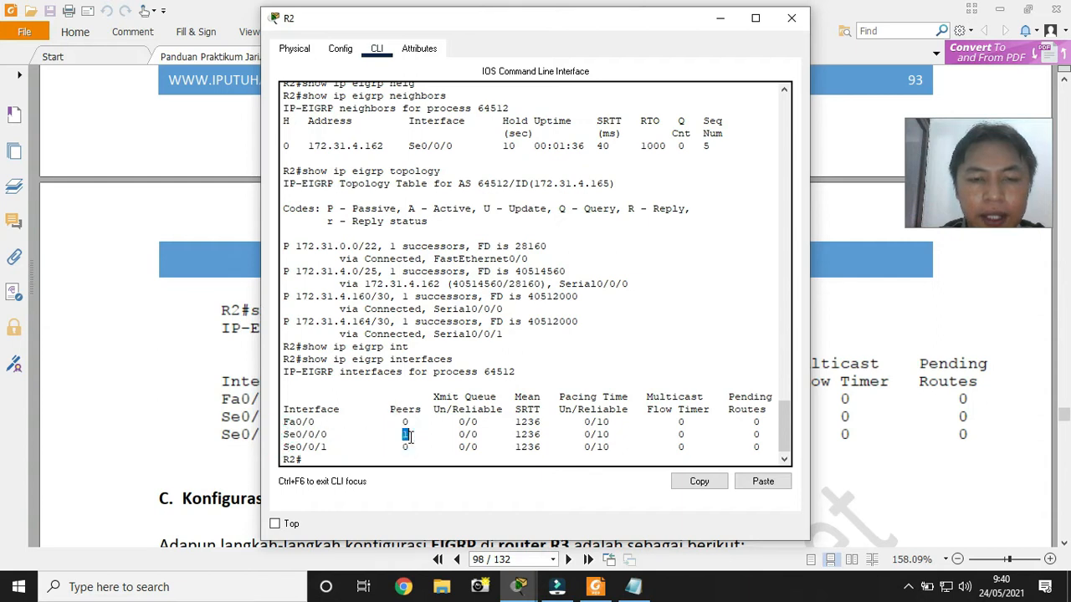
pyautogui.click(519, 586)
pyautogui.click(514, 523)
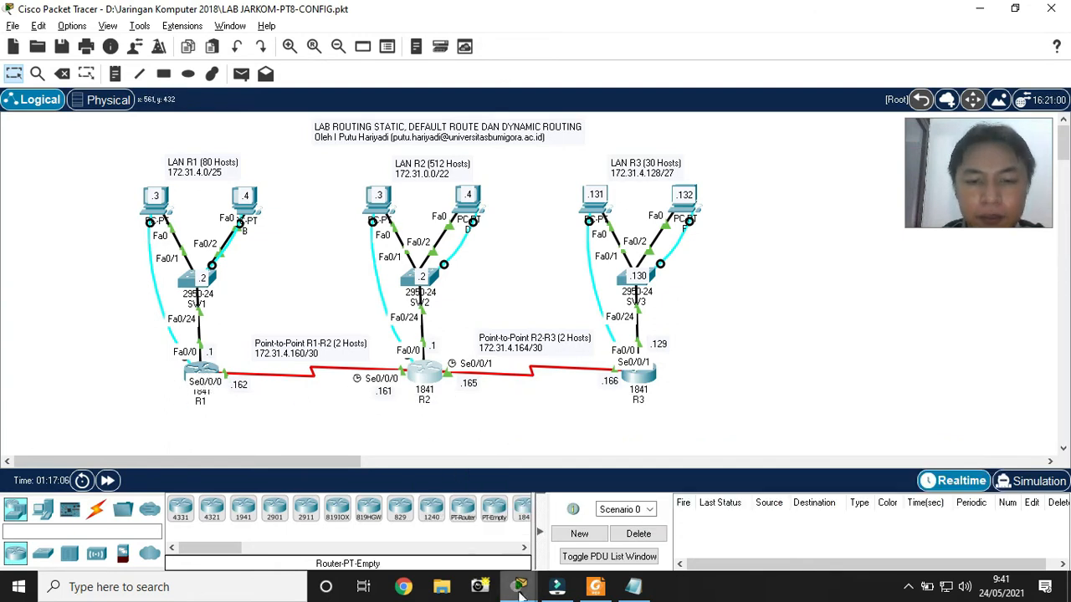
# Return to R2's command line and display its routing table with show ip route
pyautogui.moveTo(520, 593)
pyautogui.click(588, 513)
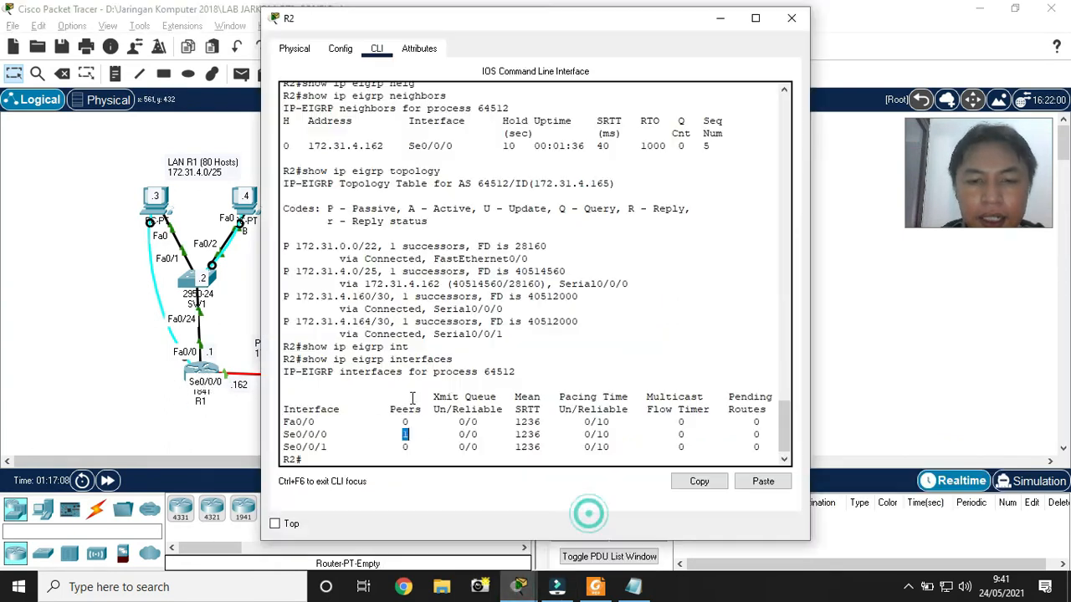
pyautogui.write('show ip')
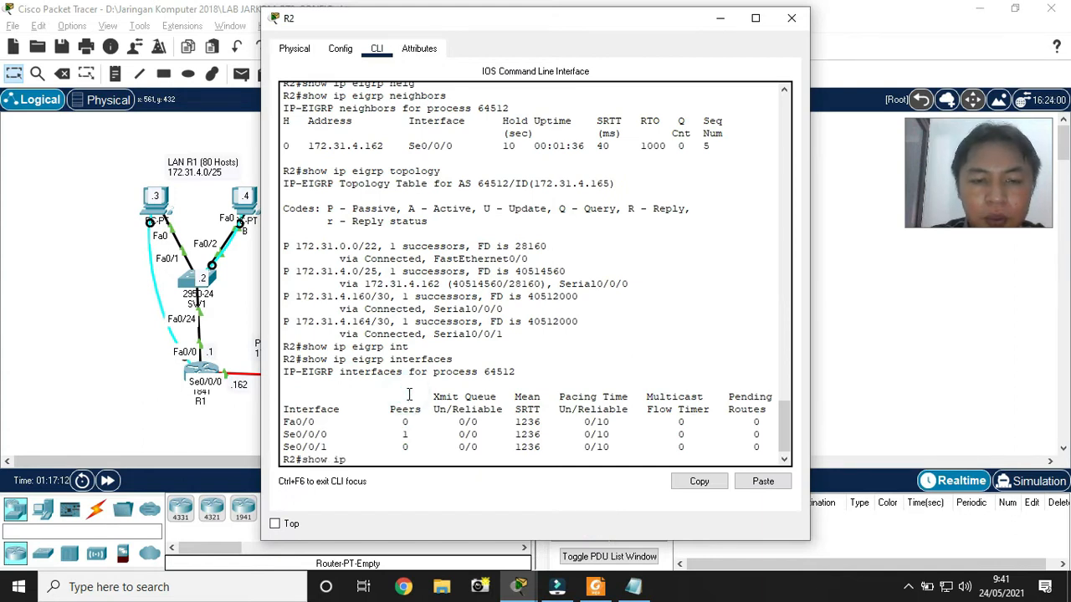
pyautogui.write(' route')
pyautogui.press('Return')
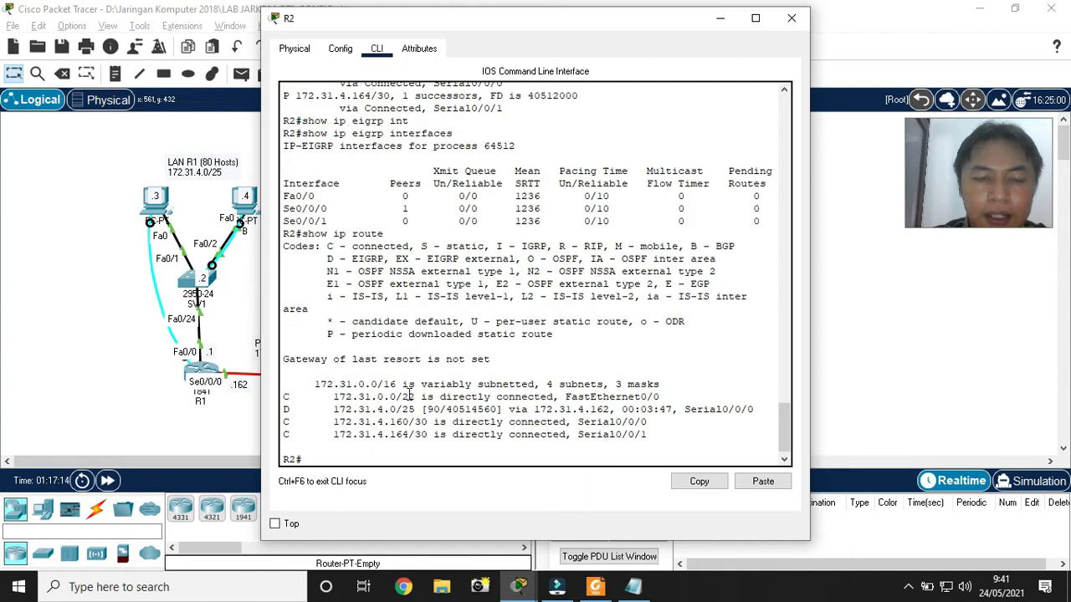
# Examine the EIGRP route in R2's routing table: its code, destination network, next hop, administrative distance and metric
pyautogui.moveTo(283, 409)
pyautogui.mouseDown()
pyautogui.moveTo(314, 410)
pyautogui.moveTo(289, 410)
pyautogui.mouseUp()
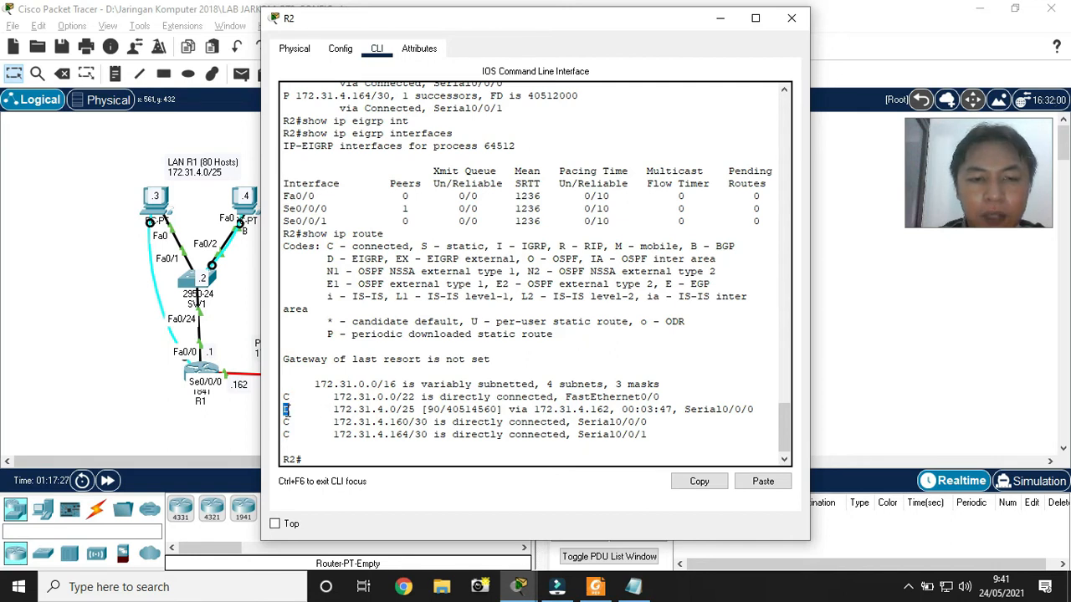
pyautogui.moveTo(333, 410); pyautogui.dragTo(412, 410)
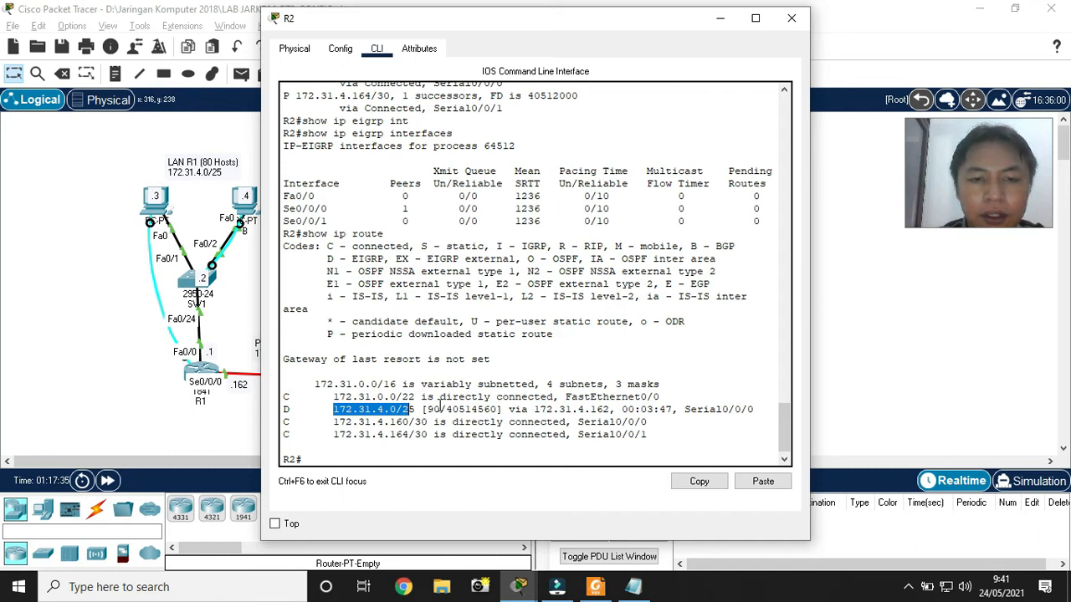
pyautogui.moveTo(509, 410); pyautogui.dragTo(611, 410)
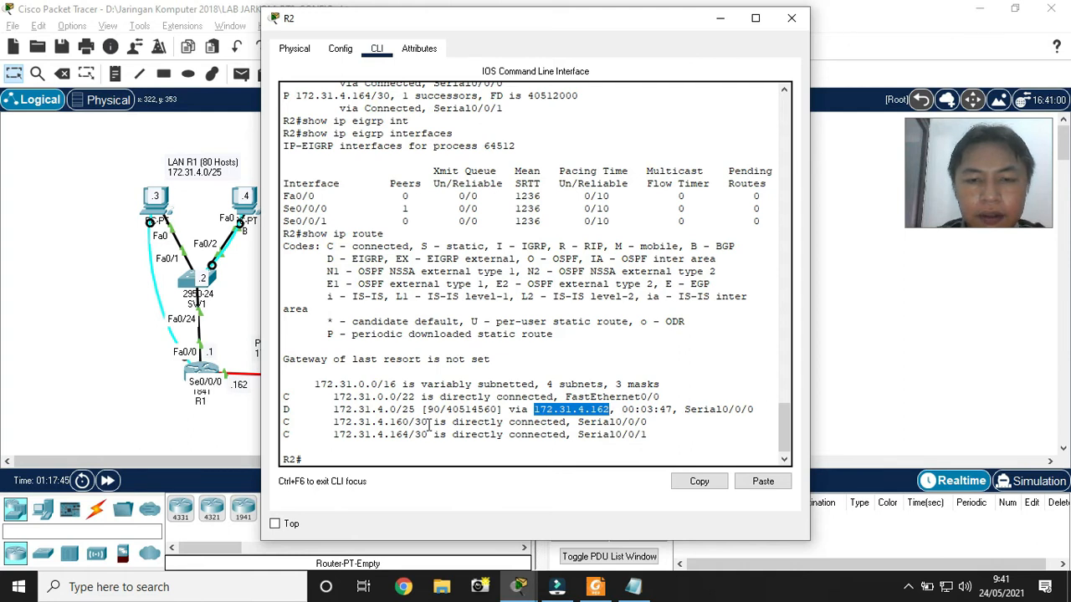
pyautogui.moveTo(421, 410); pyautogui.dragTo(503, 411)
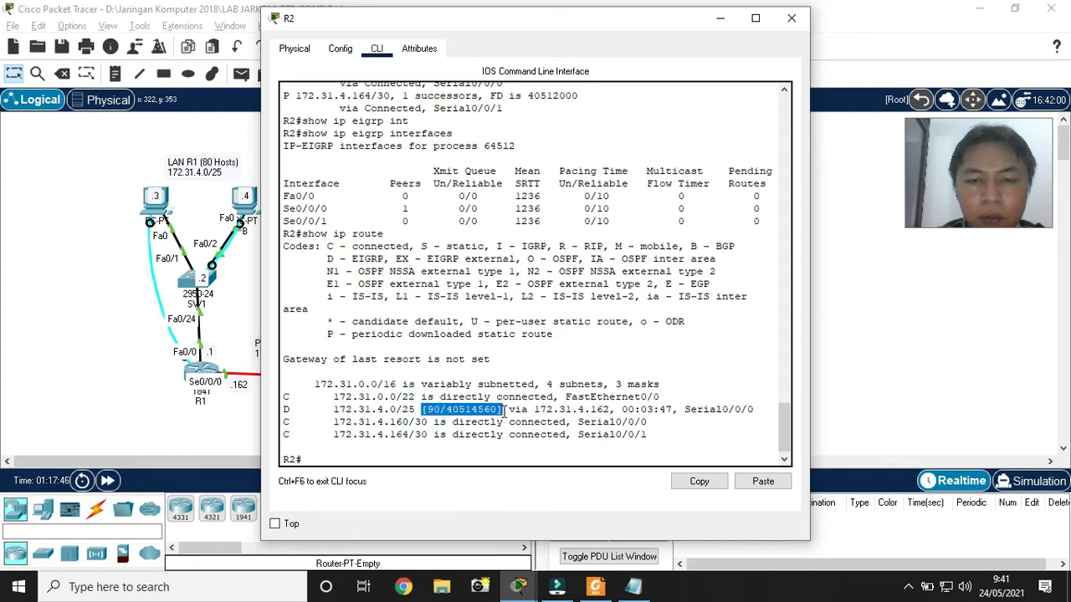
pyautogui.click(453, 412)
pyautogui.moveTo(427, 410); pyautogui.dragTo(442, 411)
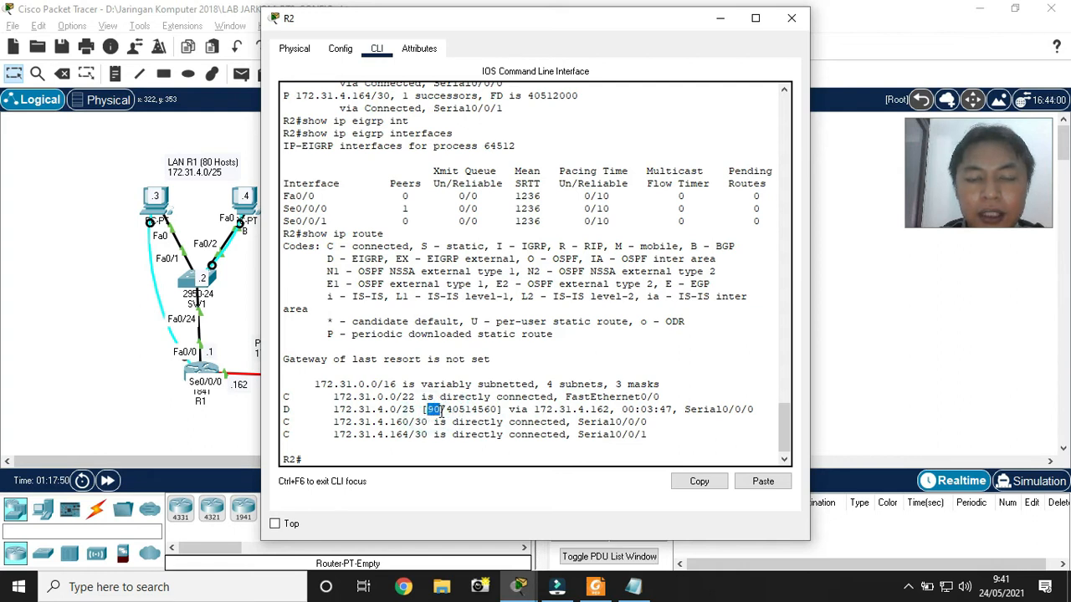
pyautogui.moveTo(446, 410); pyautogui.dragTo(498, 410)
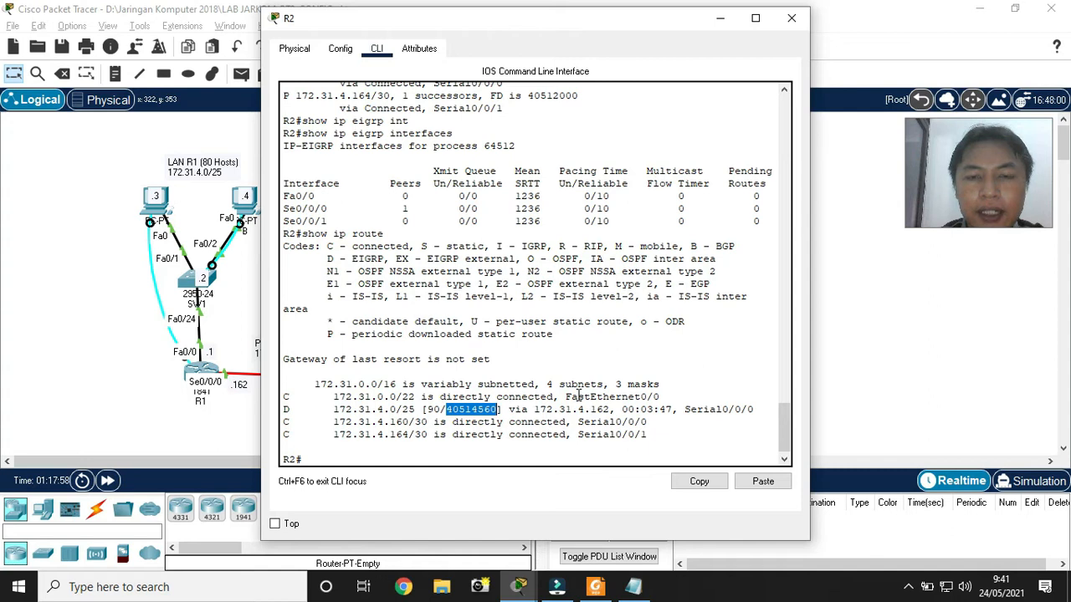
pyautogui.click(578, 396)
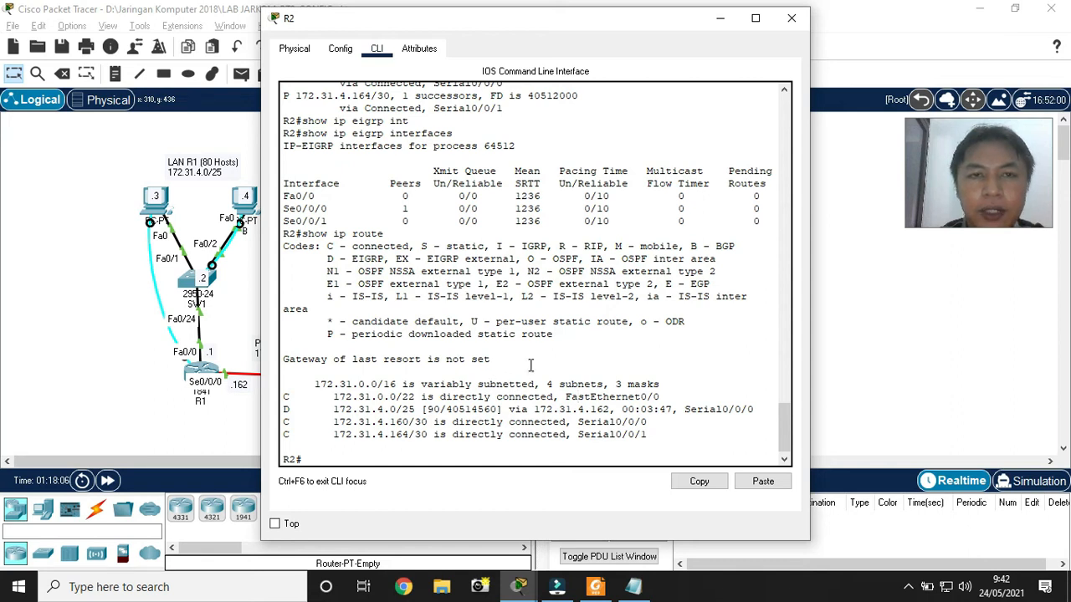
# Close R2's window and read the first steps of guide section C on configuring EIGRP on router R3
pyautogui.click(791, 18)
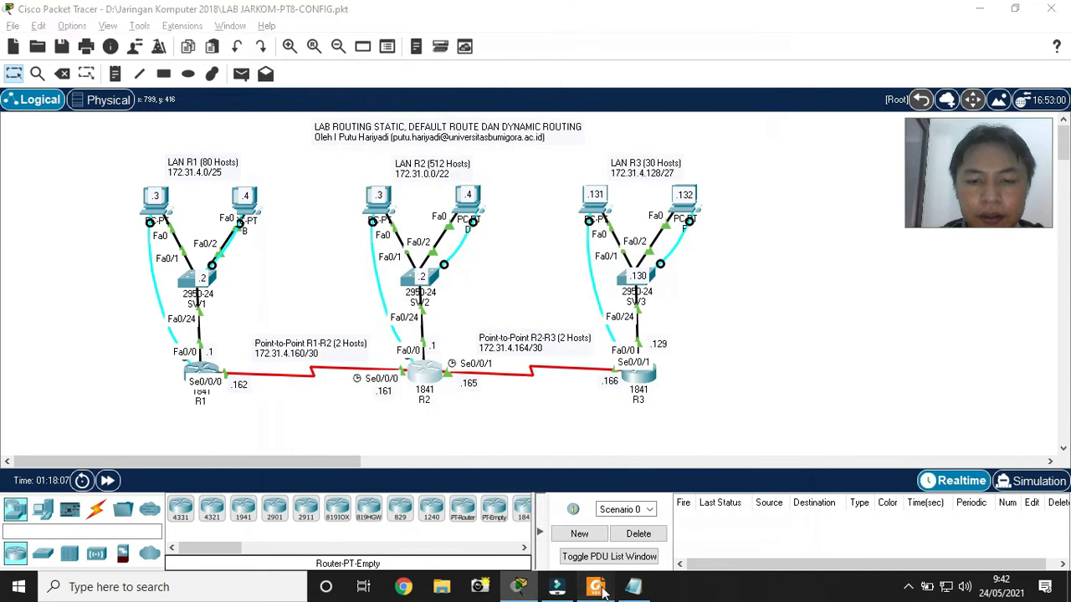
pyautogui.click(596, 586)
pyautogui.scroll(-5, 487, 434)
pyautogui.scroll(-1, 487, 434)
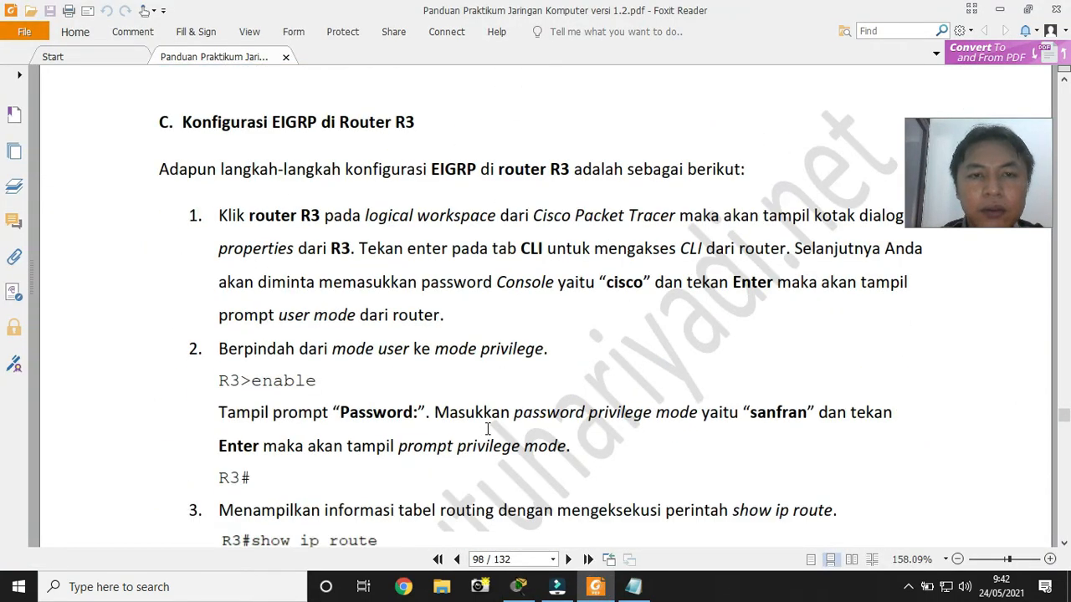
pyautogui.scroll(-1, 487, 430)
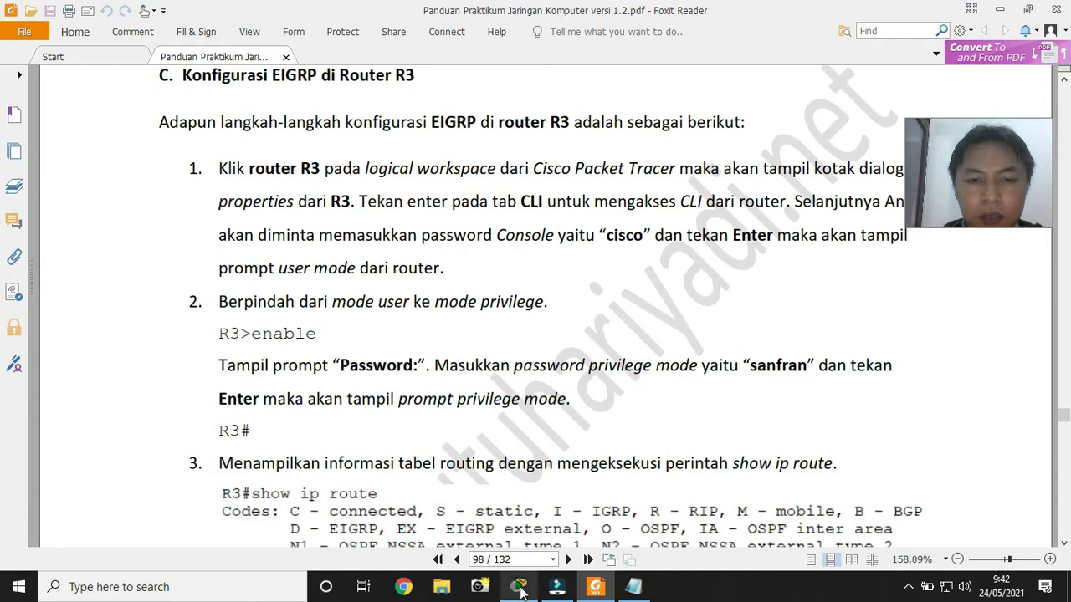
# Switch to Packet Tracer, open router R3's command line, log in with the console password, and enter privileged mode with the enable password
pyautogui.click(519, 587)
pyautogui.click(645, 379)
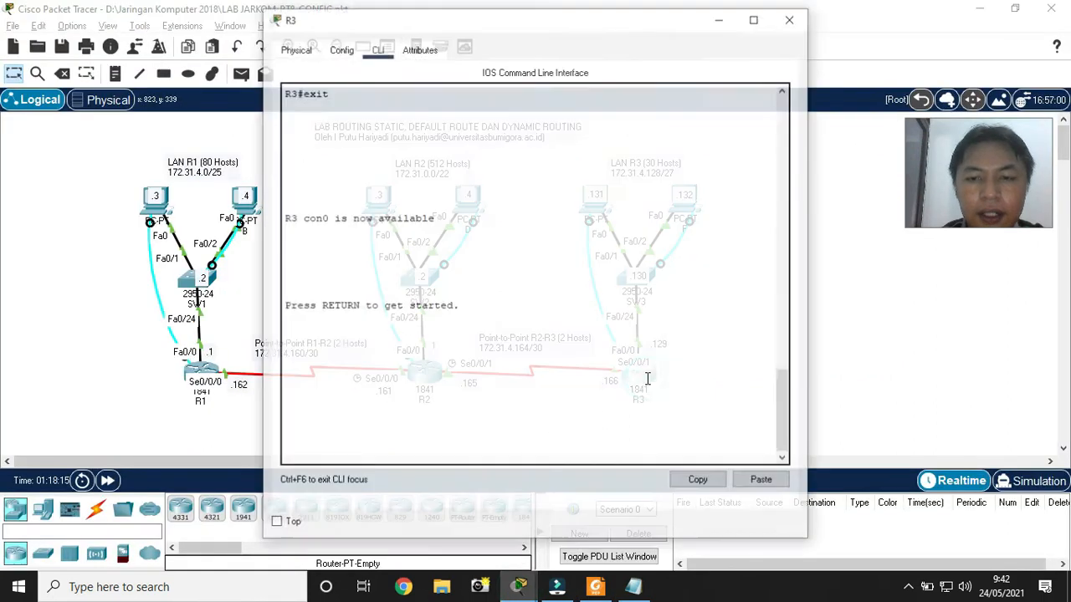
pyautogui.click(431, 326)
pyautogui.press('Return')
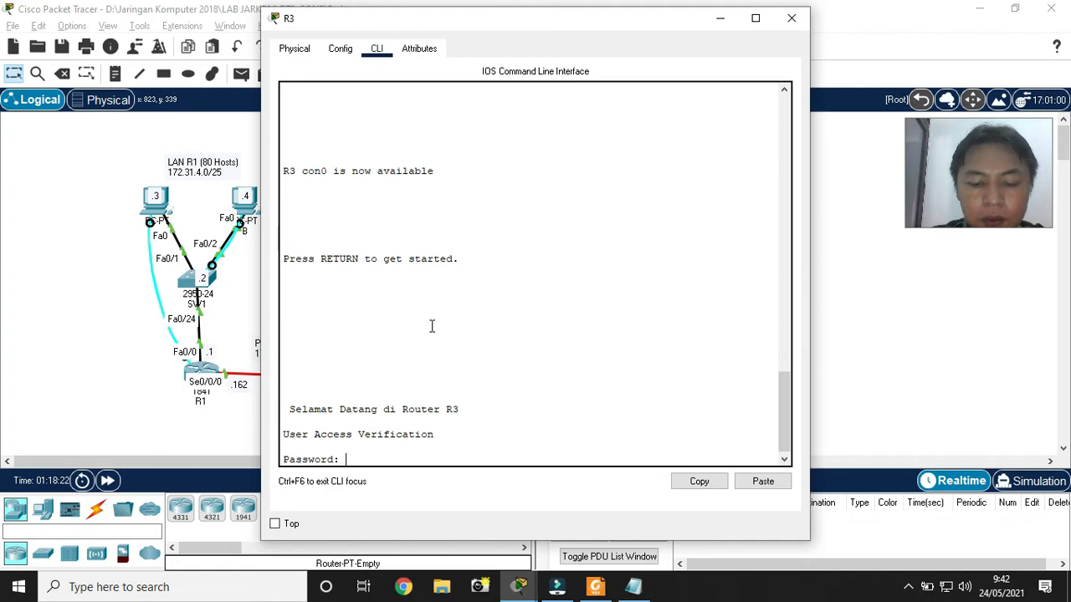
pyautogui.press('Return')
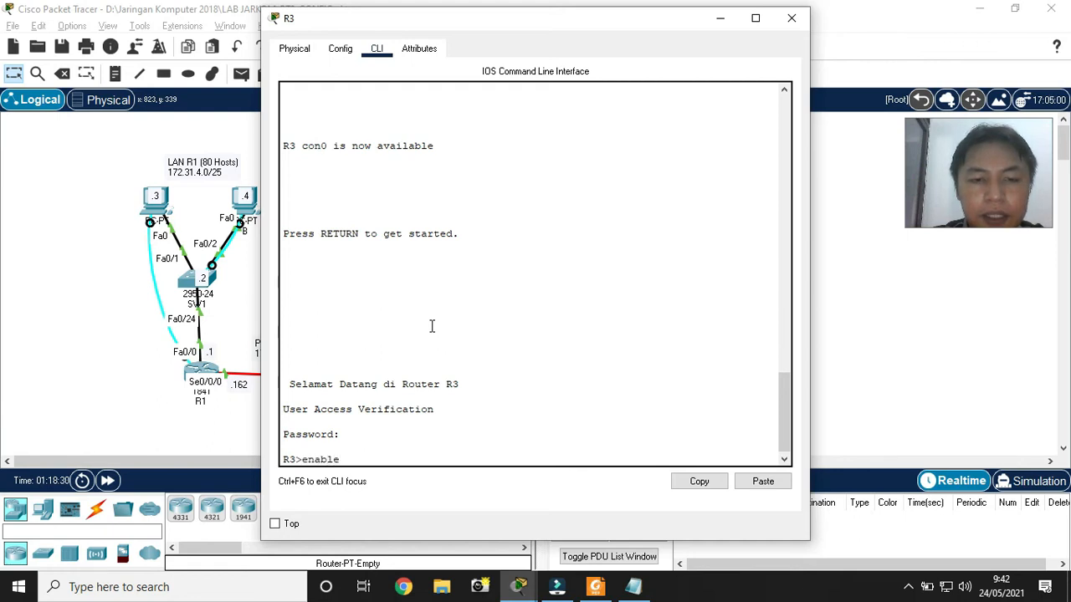
pyautogui.press('Return')
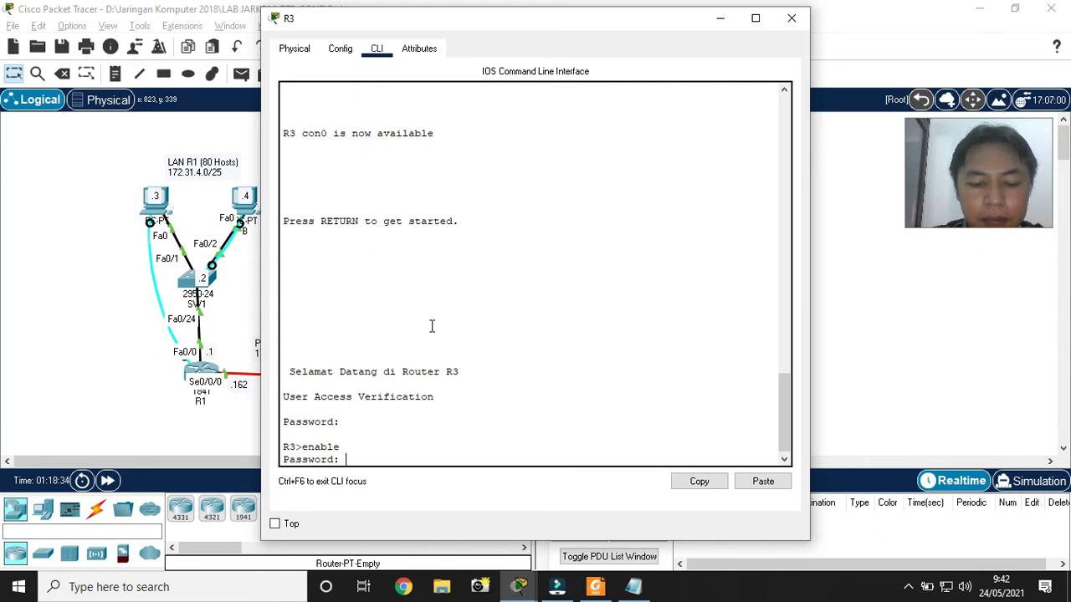
pyautogui.press('Return')
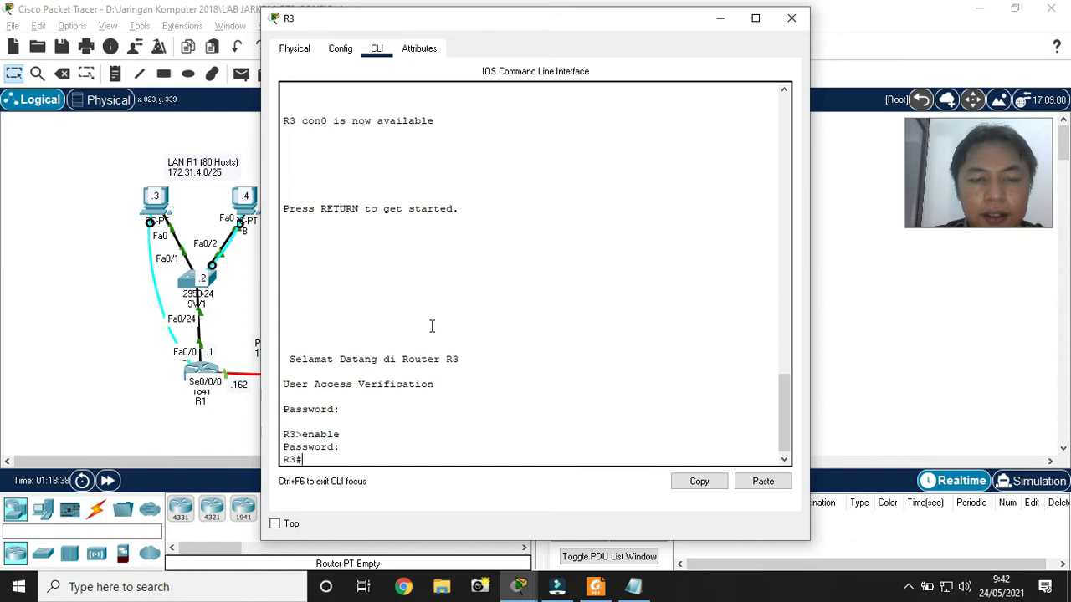
# Display R3's routing table with show ip route and examine its default route entry
pyautogui.write('show')
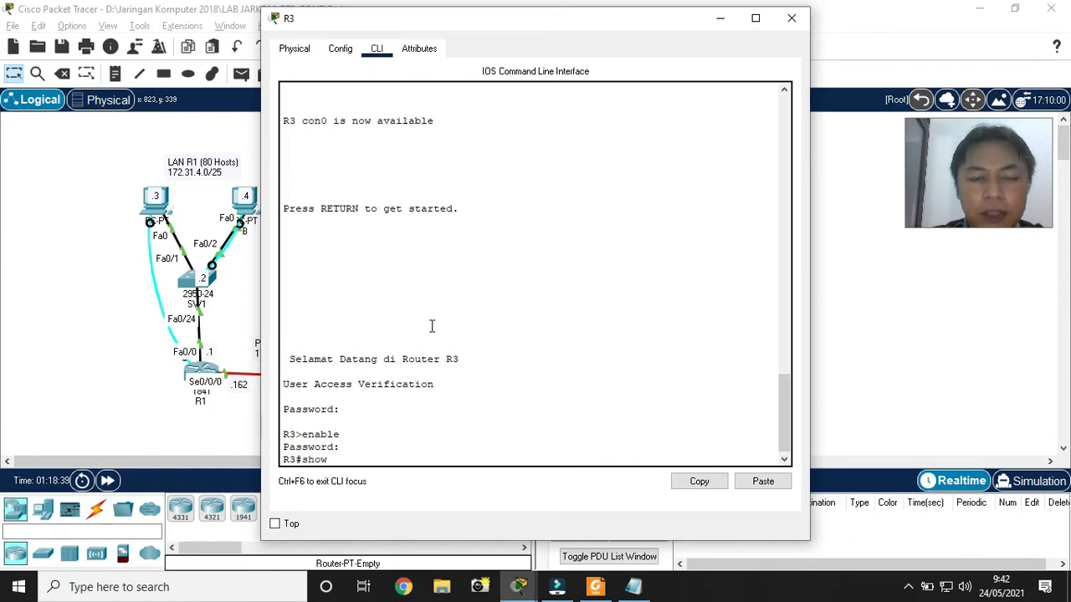
pyautogui.write(' ip route')
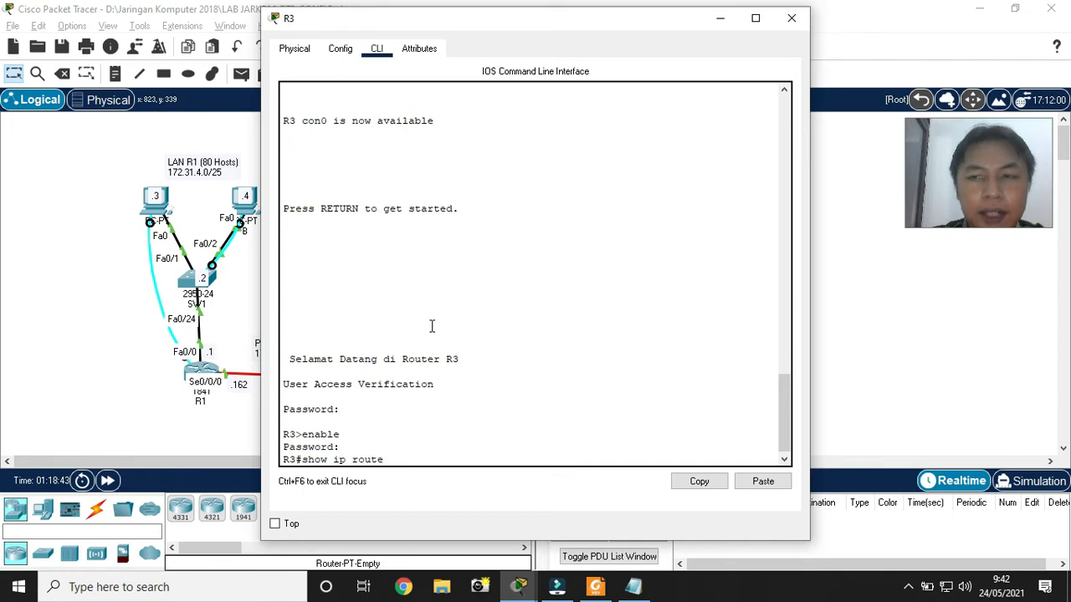
pyautogui.press('Return')
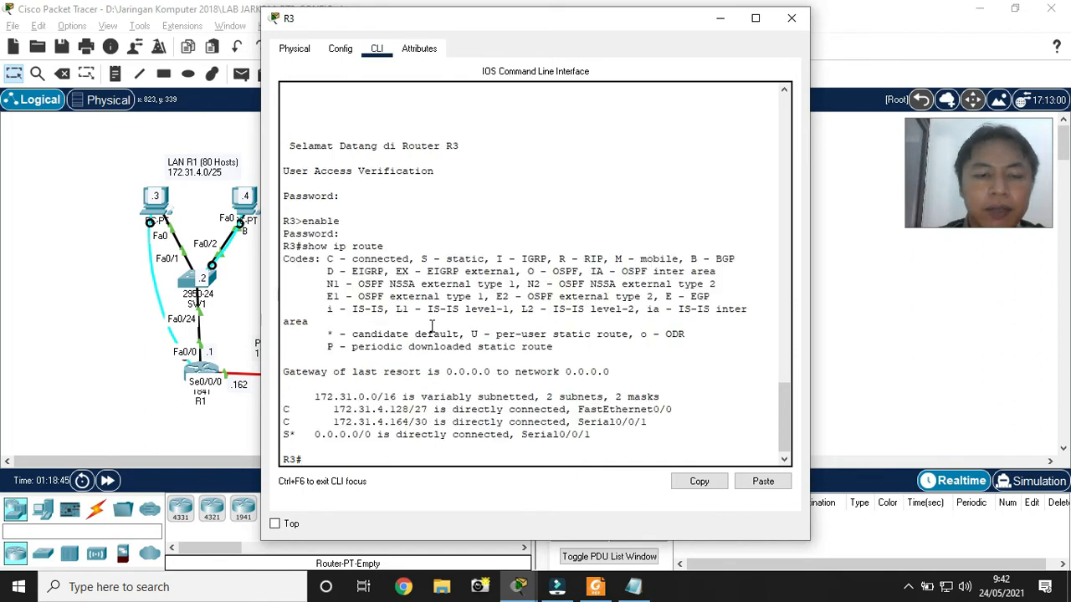
pyautogui.moveTo(284, 435); pyautogui.dragTo(592, 436)
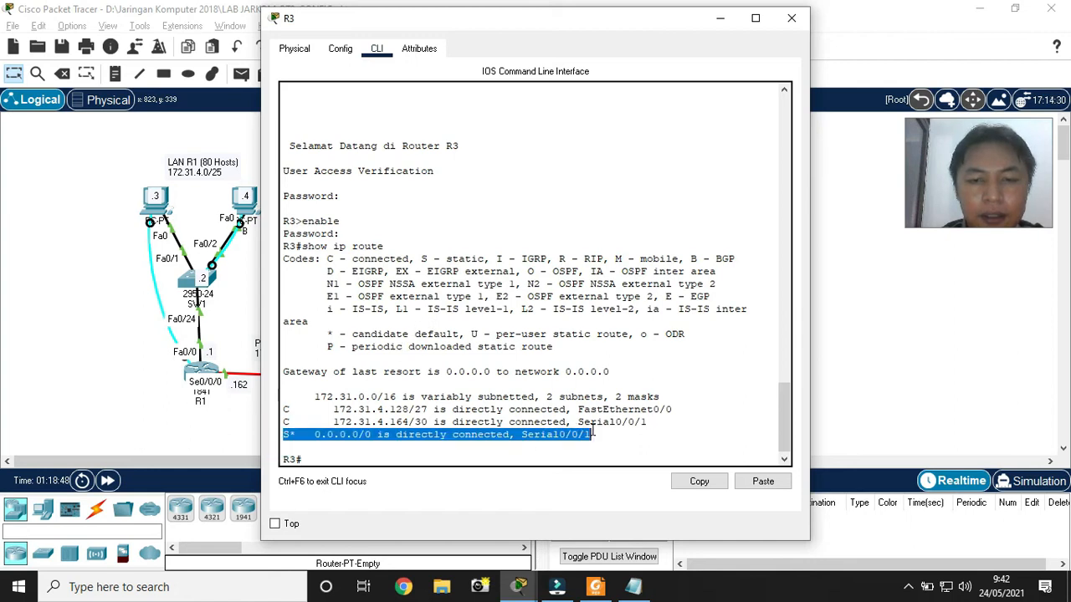
pyautogui.click(291, 433)
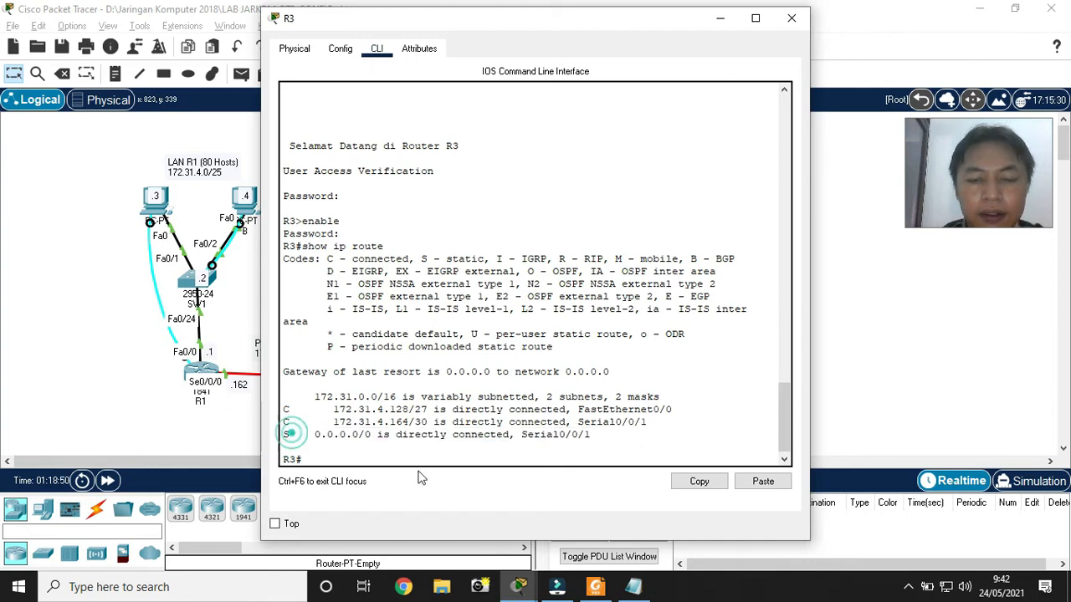
# Check guide steps 4 and 5 in Foxit Reader, and remove R3's default route with no ip route 0.0.0.0 0.0.0.0 s0/0/1 in global configuration mode
pyautogui.click(595, 586)
pyautogui.scroll(-1, 466, 348)
pyautogui.scroll(-10, 471, 346)
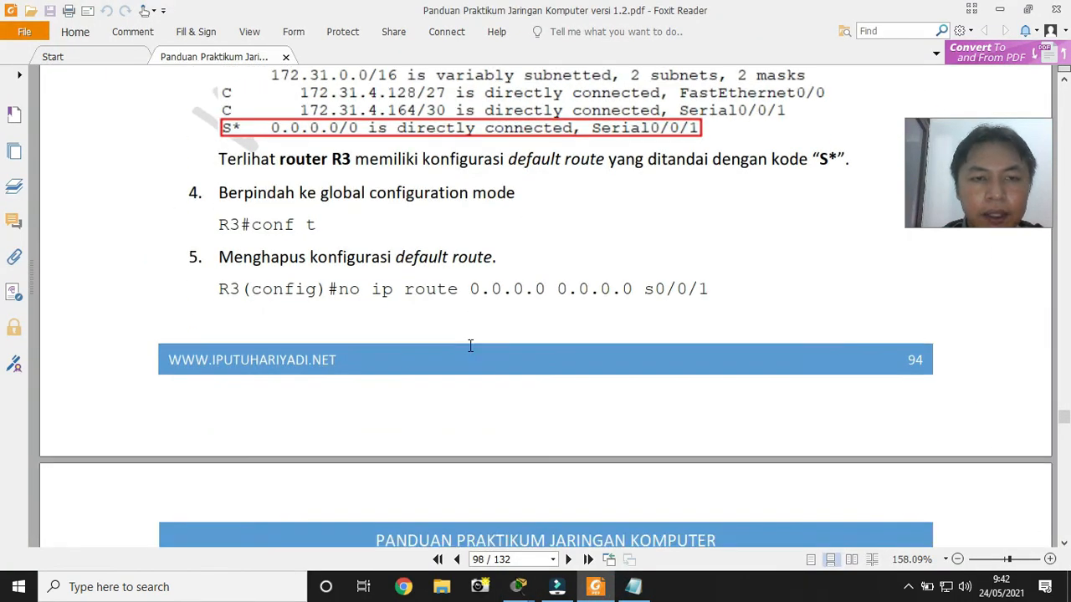
pyautogui.scroll(-2, 471, 345)
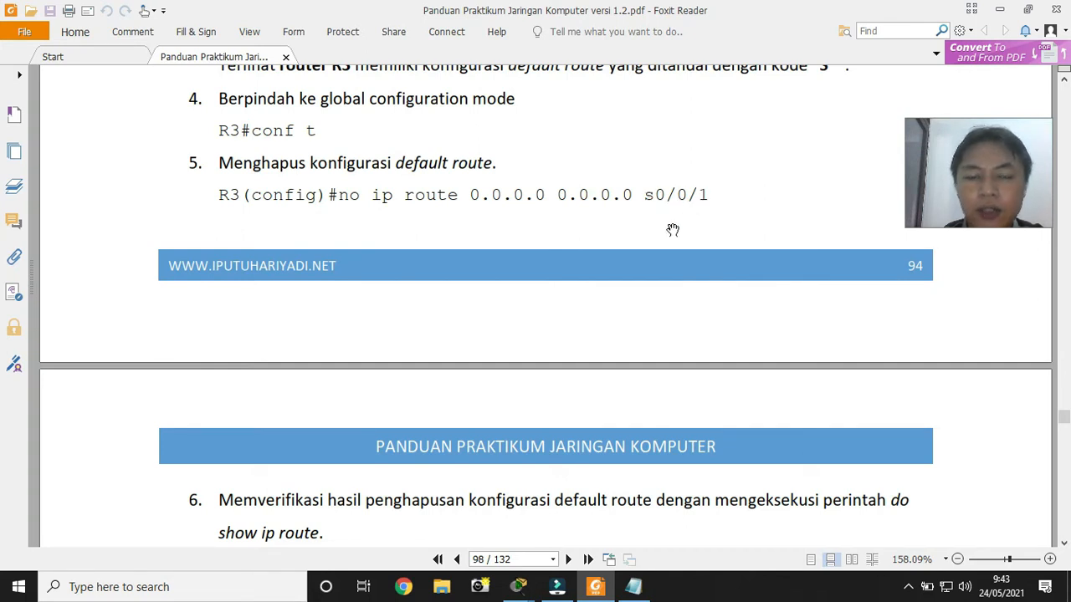
pyautogui.moveTo(519, 586)
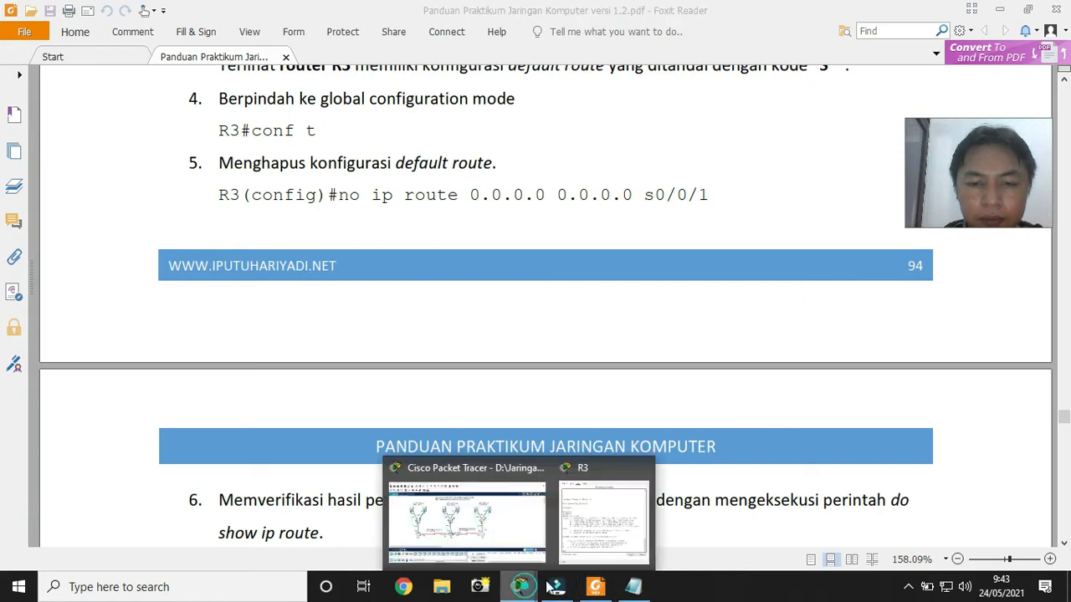
pyautogui.click(619, 513)
pyautogui.write('conf t')
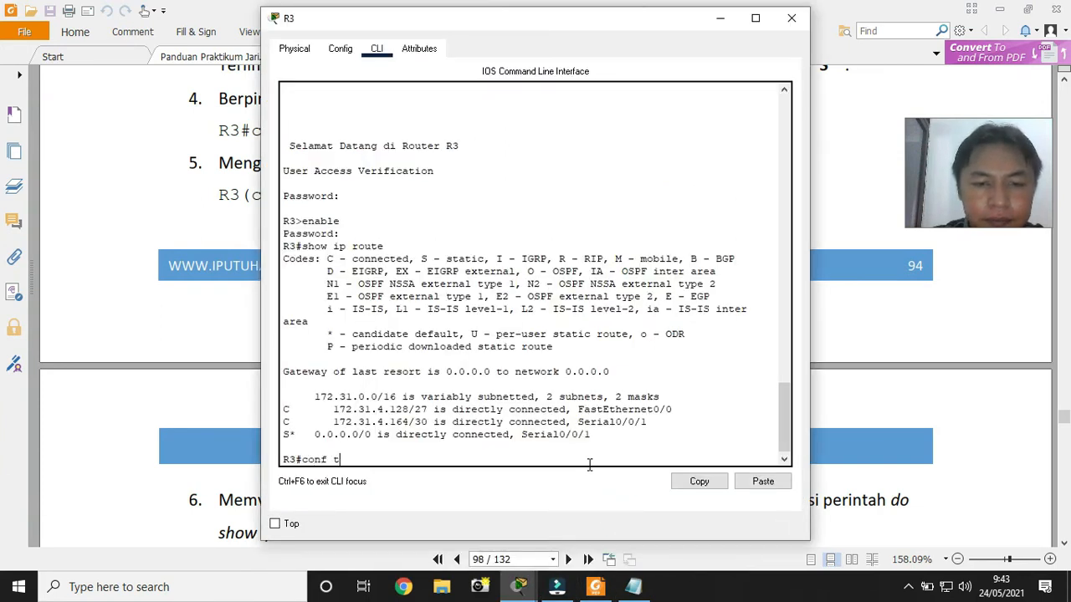
pyautogui.press('Return')
pyautogui.write('ipp route 0.0.0.0 0.0.0.0')
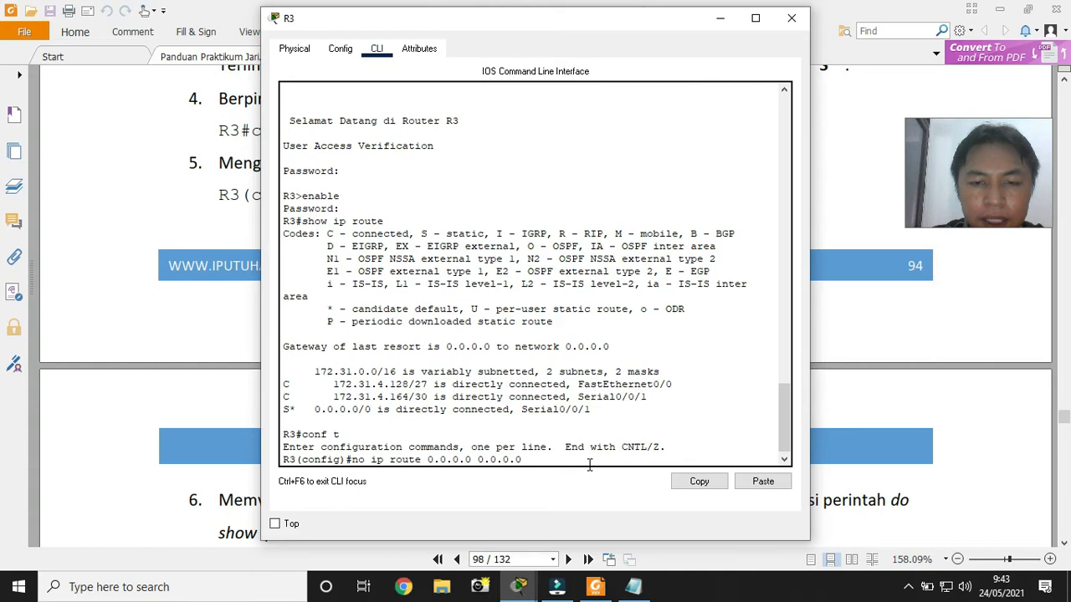
pyautogui.write(' s0/0/1')
pyautogui.press('Return')
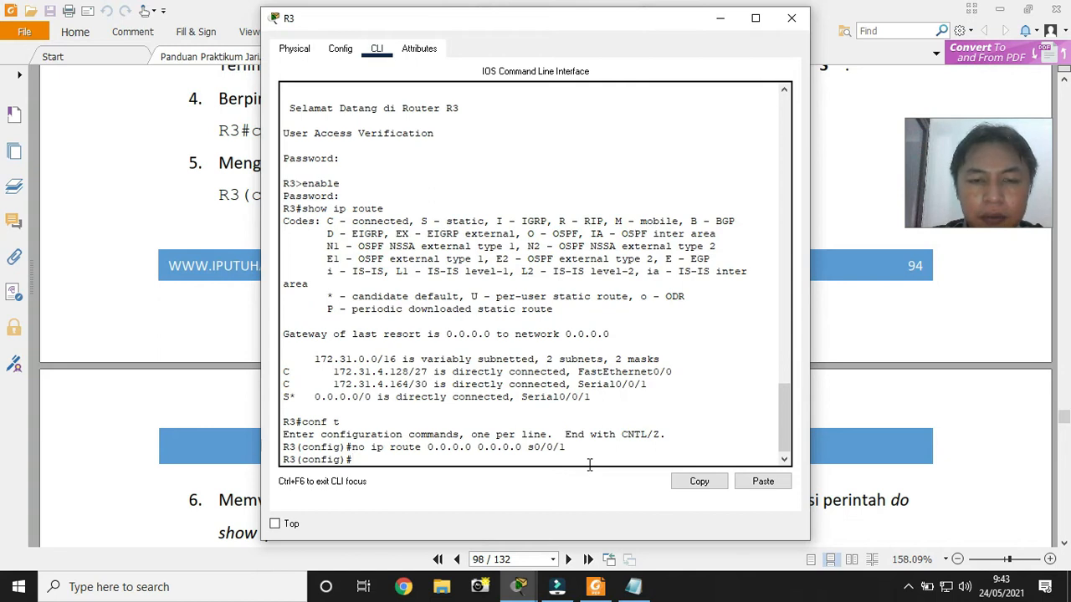
# Verify the default route's removal on R3 with do show ip route
pyautogui.write('do show ip')
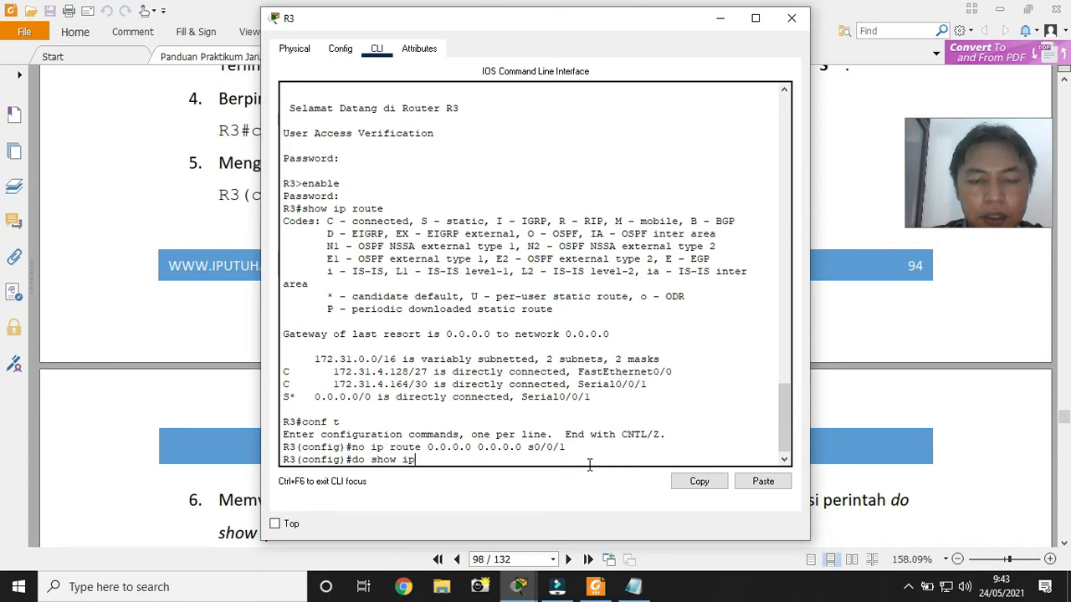
pyautogui.write(' route')
pyautogui.press('Return')
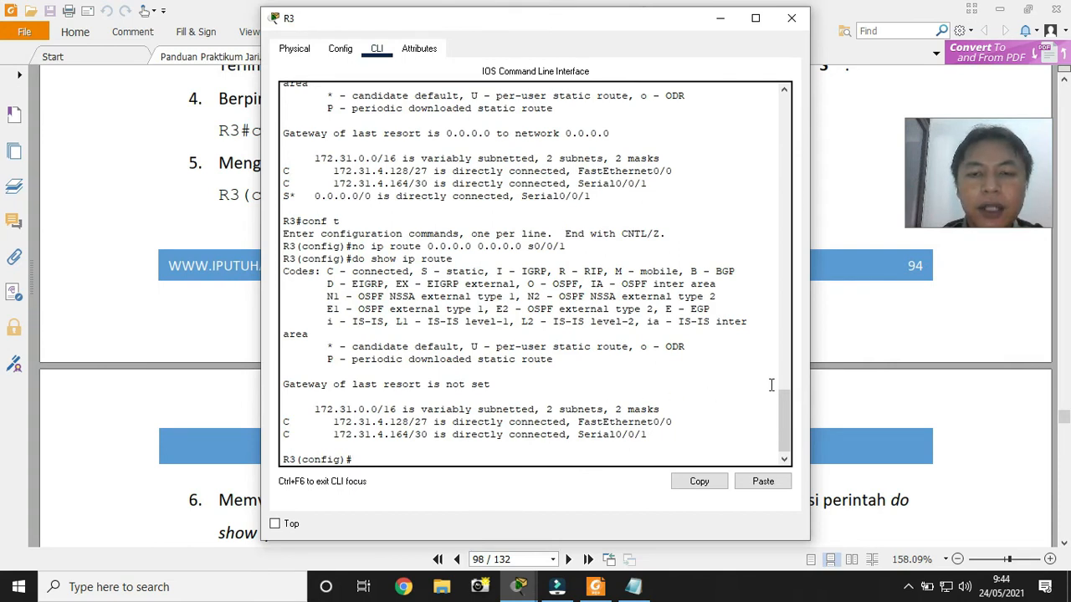
# Check guide step 7 in Foxit Reader and enable EIGRP with AS number 64512 on R3 using router eigrp 64512
pyautogui.click(892, 378)
pyautogui.scroll(-5, 861, 402)
pyautogui.scroll(-4, 630, 458)
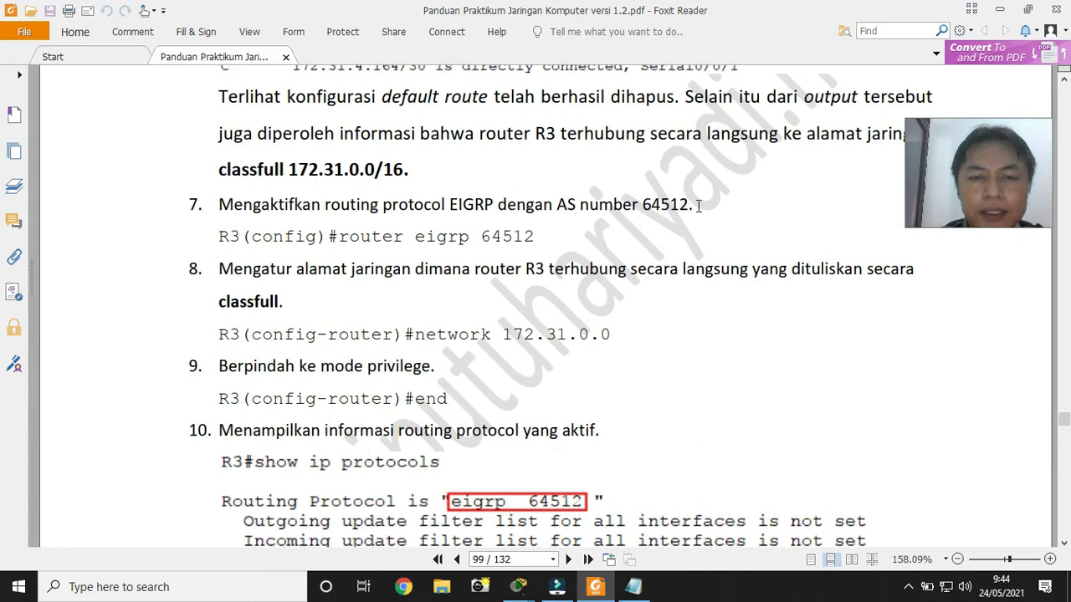
pyautogui.moveTo(519, 587)
pyautogui.click(602, 527)
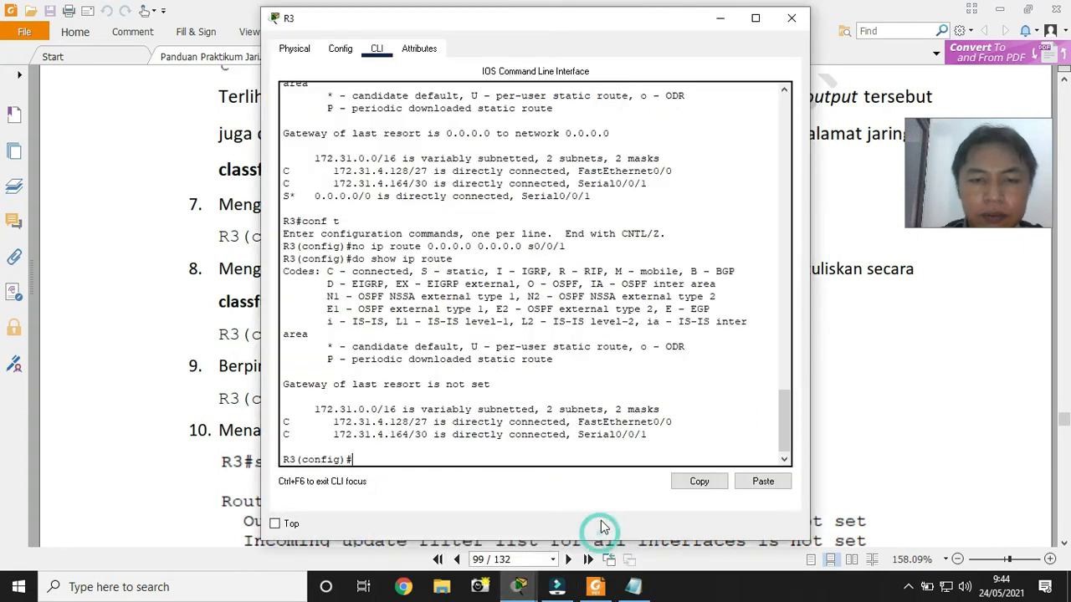
pyautogui.write('router eigrp 6')
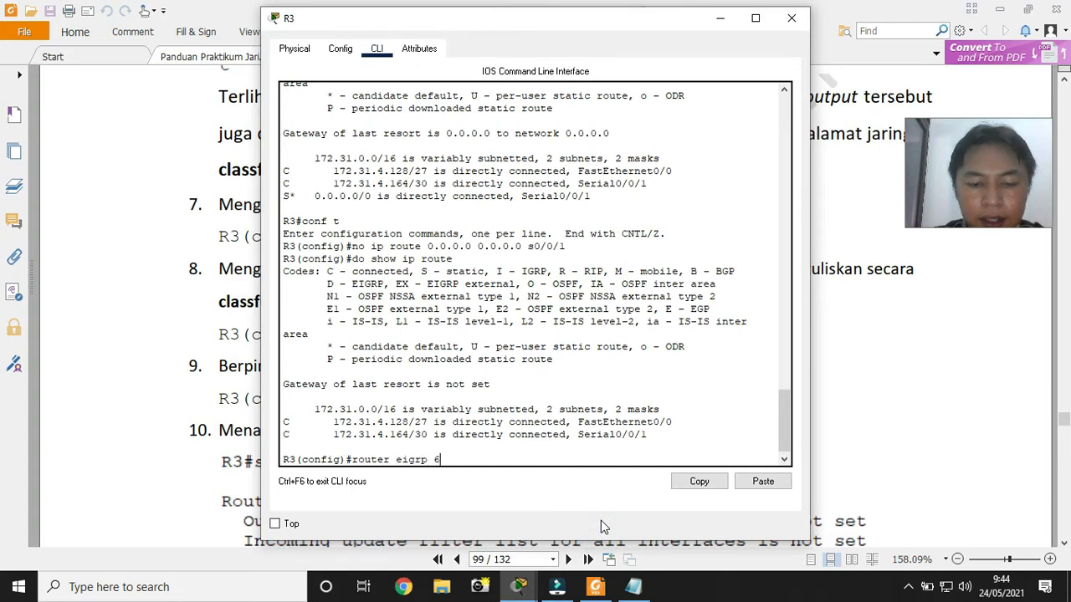
pyautogui.write('4512')
pyautogui.press('Return')
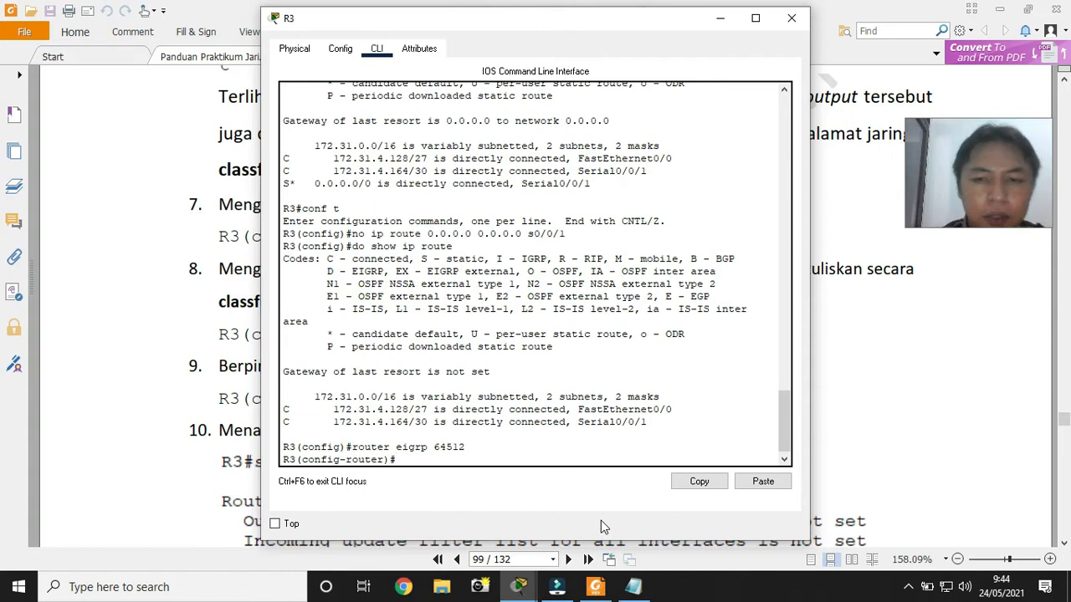
# Check guide step 8, advertise the classful network 172.31.0.0 in R3's EIGRP configuration, and examine the neighbor address in the adjacency message
pyautogui.click(929, 443)
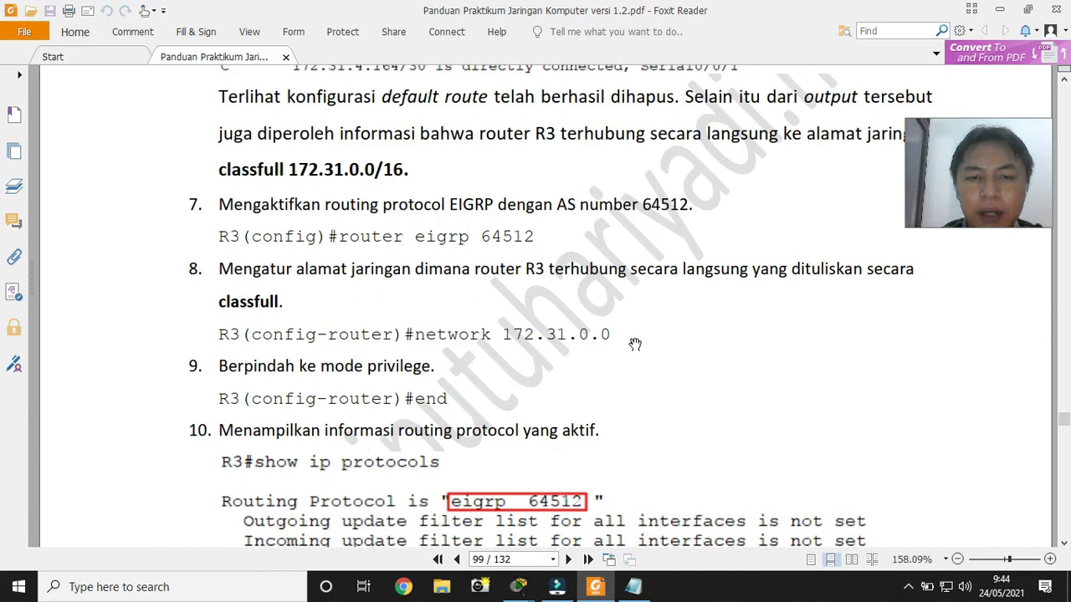
pyautogui.moveTo(559, 587)
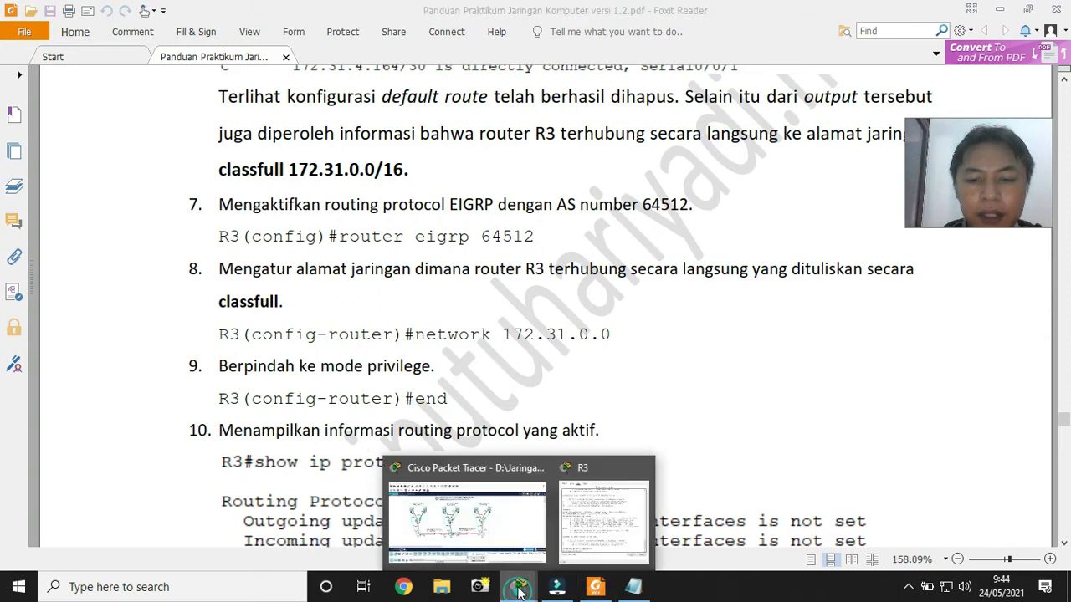
pyautogui.click(577, 569)
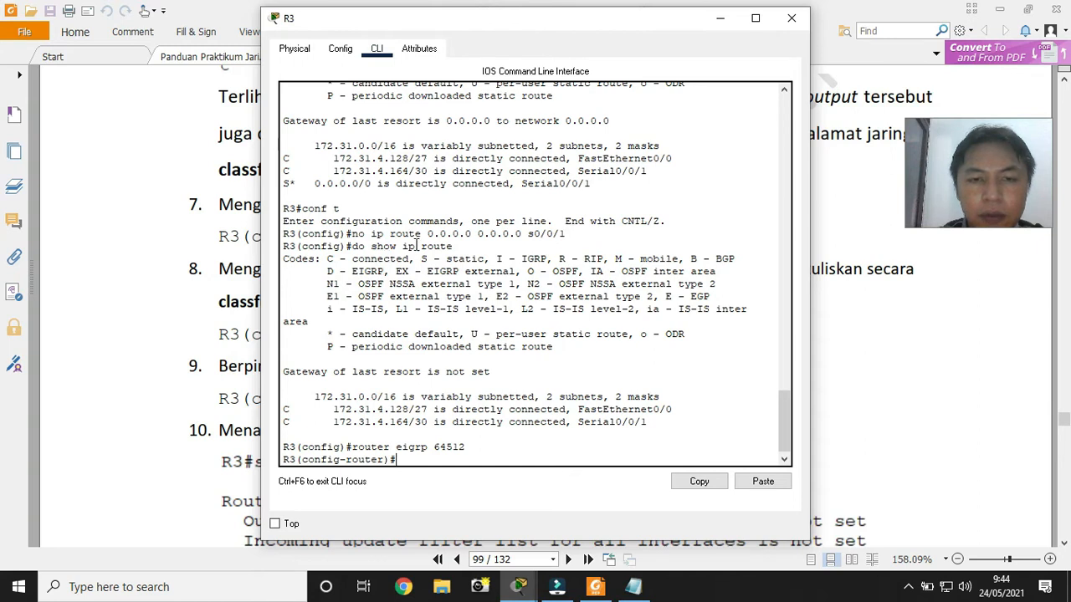
pyautogui.moveTo(313, 397); pyautogui.dragTo(397, 397)
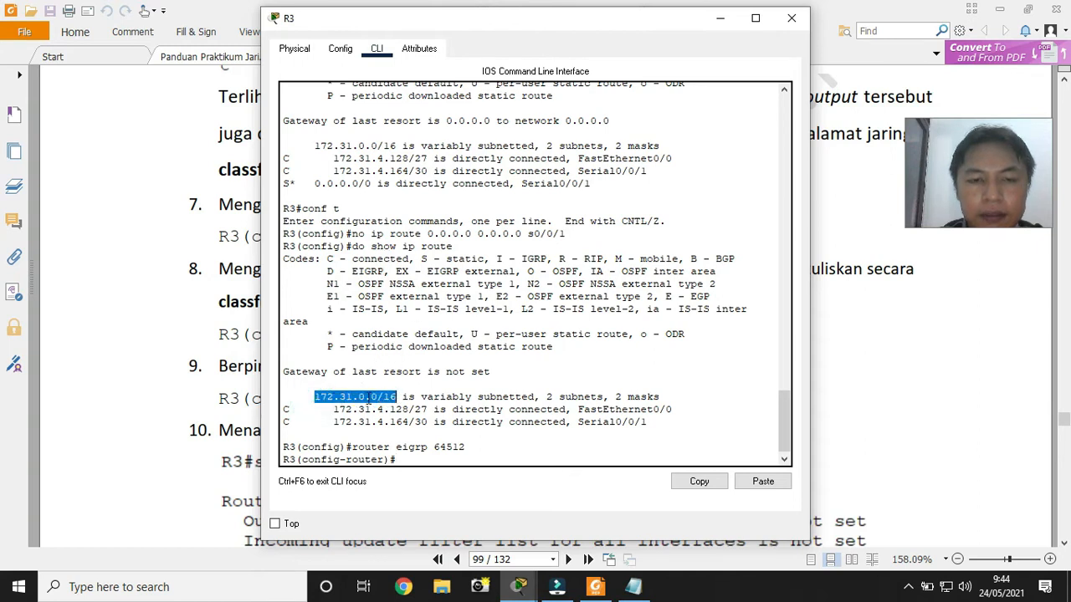
pyautogui.click(368, 399)
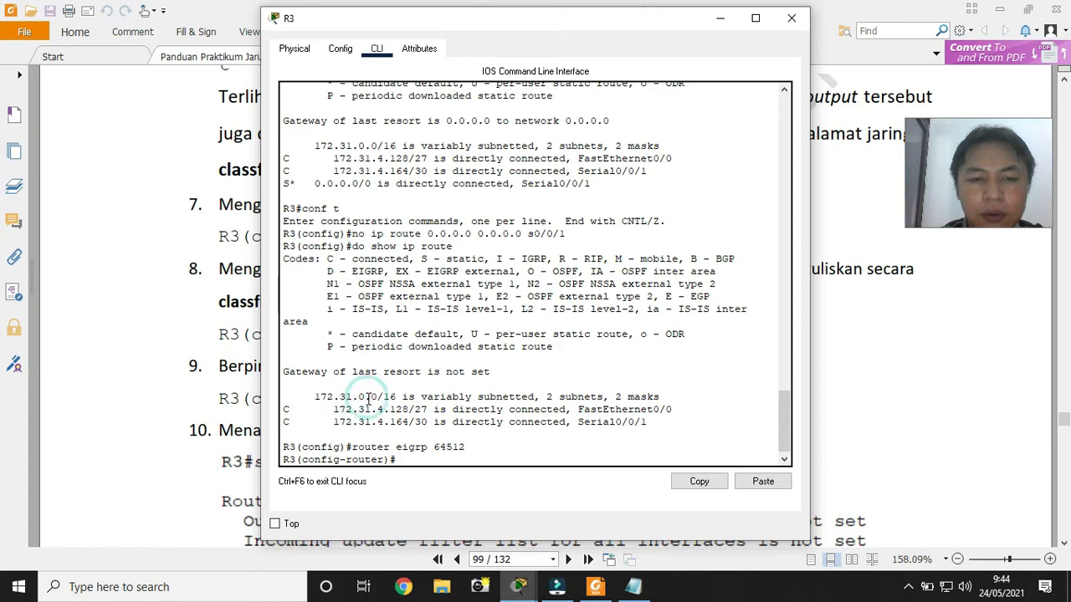
pyautogui.moveTo(314, 397); pyautogui.dragTo(399, 400)
pyautogui.click(417, 466)
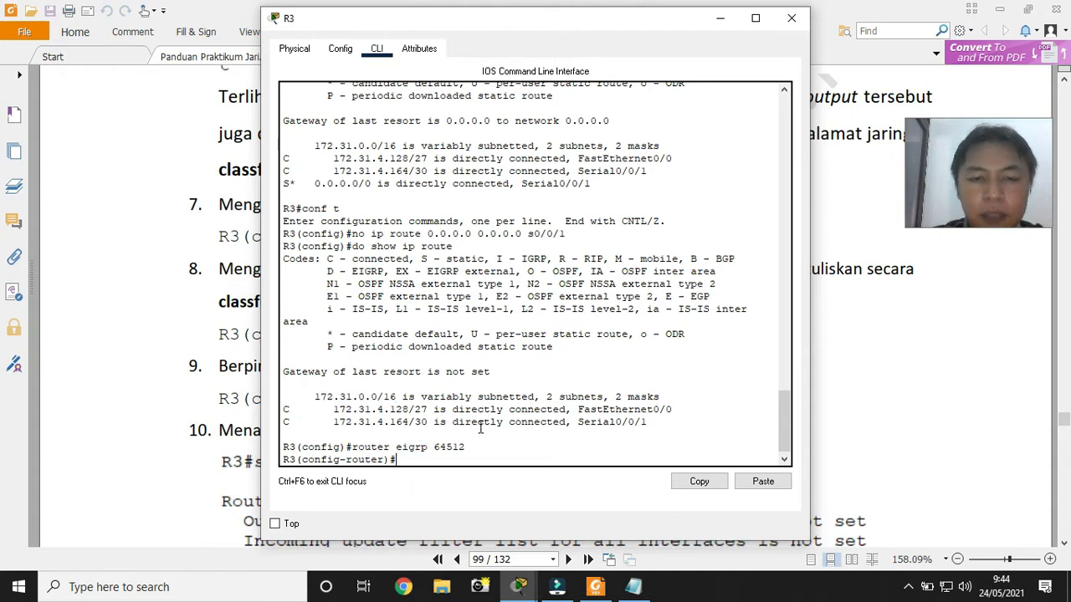
pyautogui.write('network 172.31.')
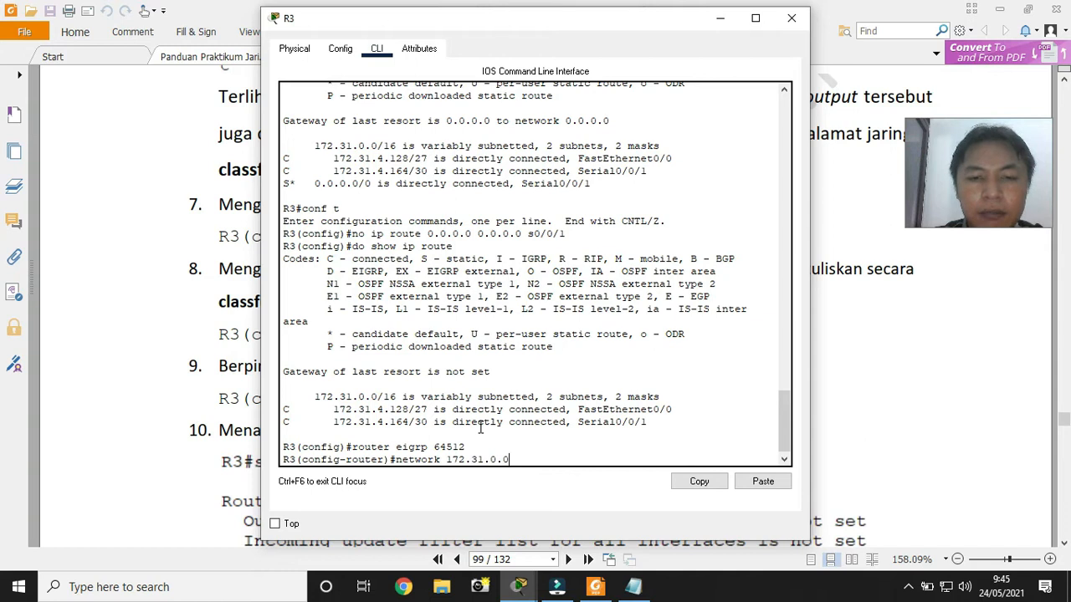
pyautogui.write('0.0')
pyautogui.press('Return')
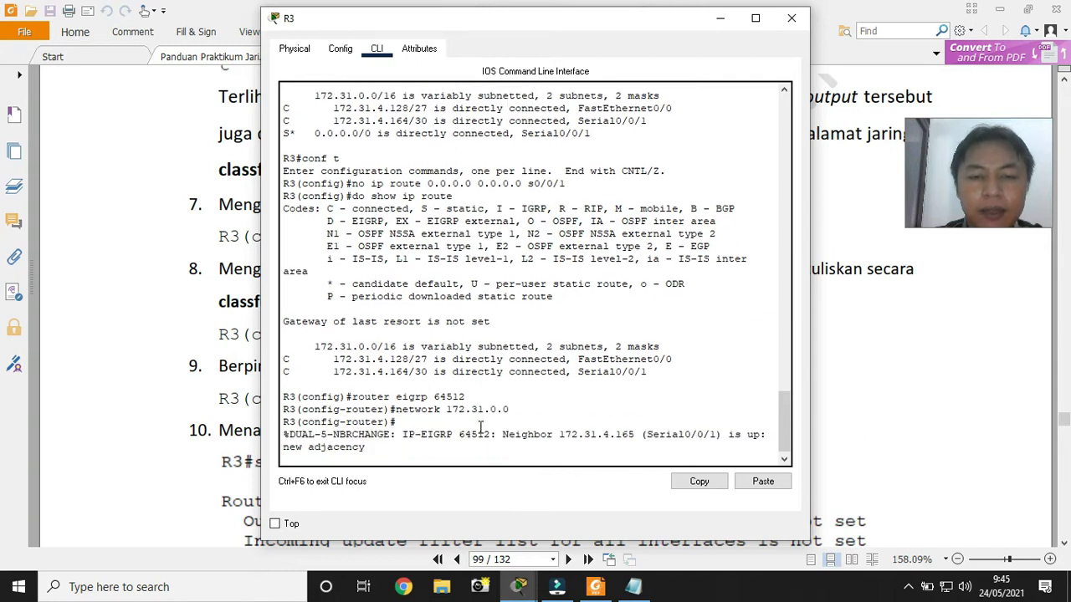
pyautogui.press('Return')
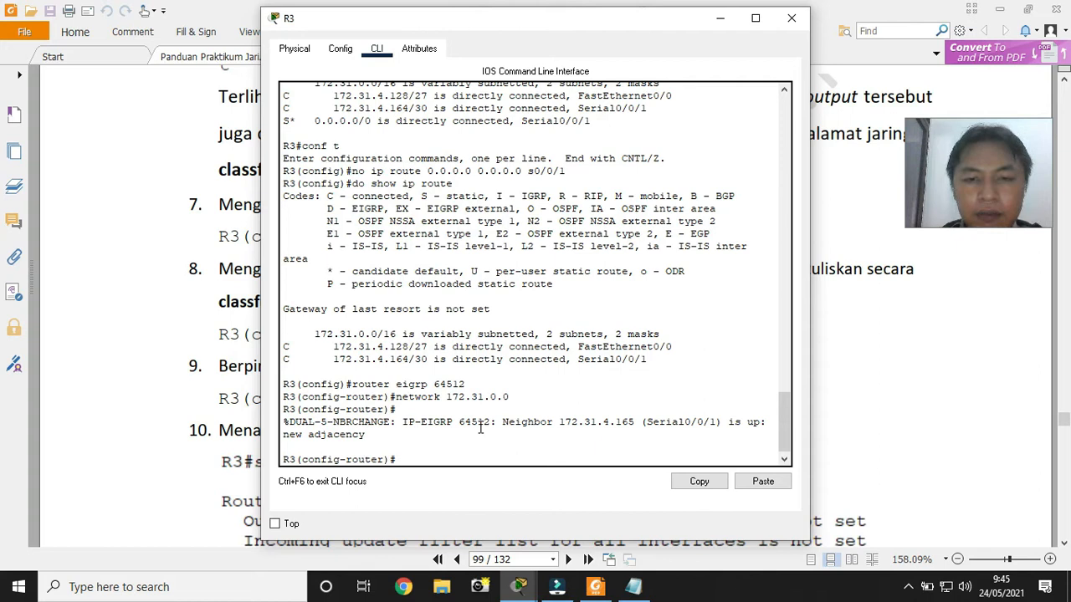
pyautogui.moveTo(559, 423); pyautogui.dragTo(635, 422)
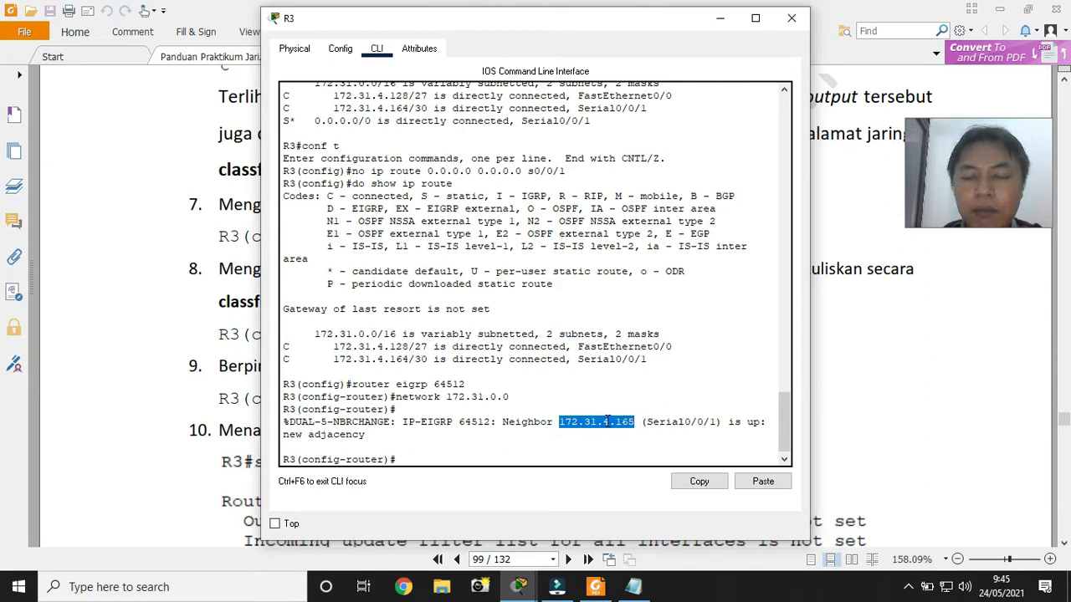
# Exit configuration mode on R3 with end and display the routing protocol details with show ip protocols
pyautogui.click(539, 442)
pyautogui.write('end')
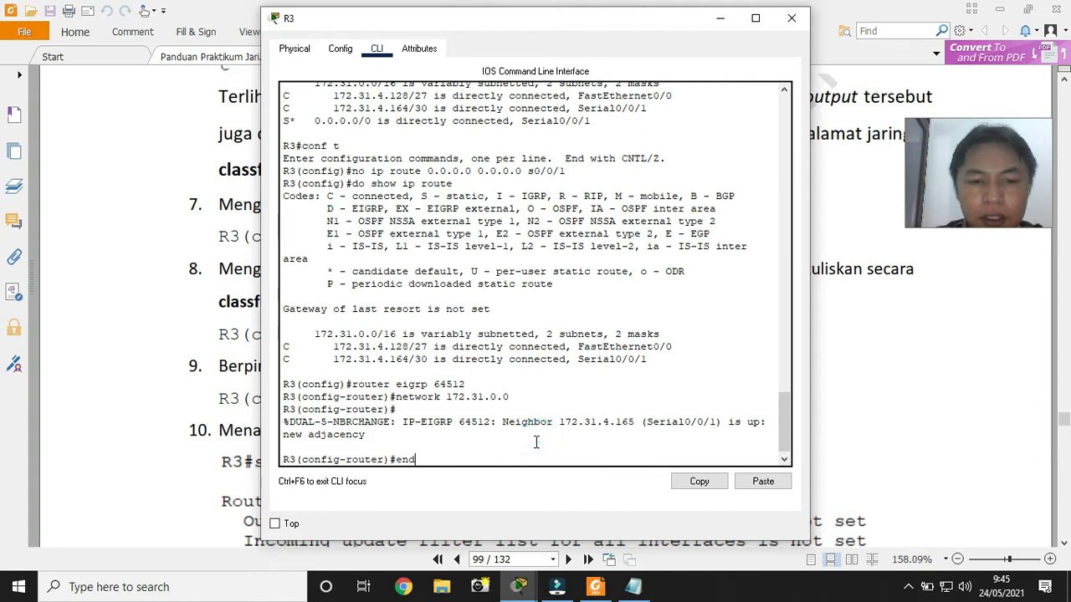
pyautogui.press('Return')
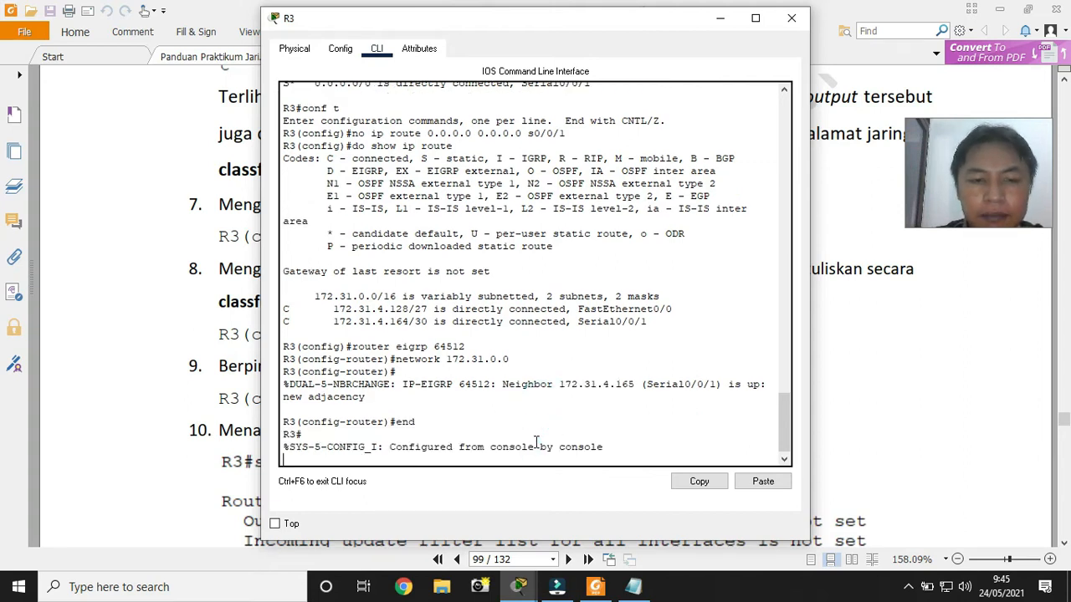
pyautogui.write('show ip p')
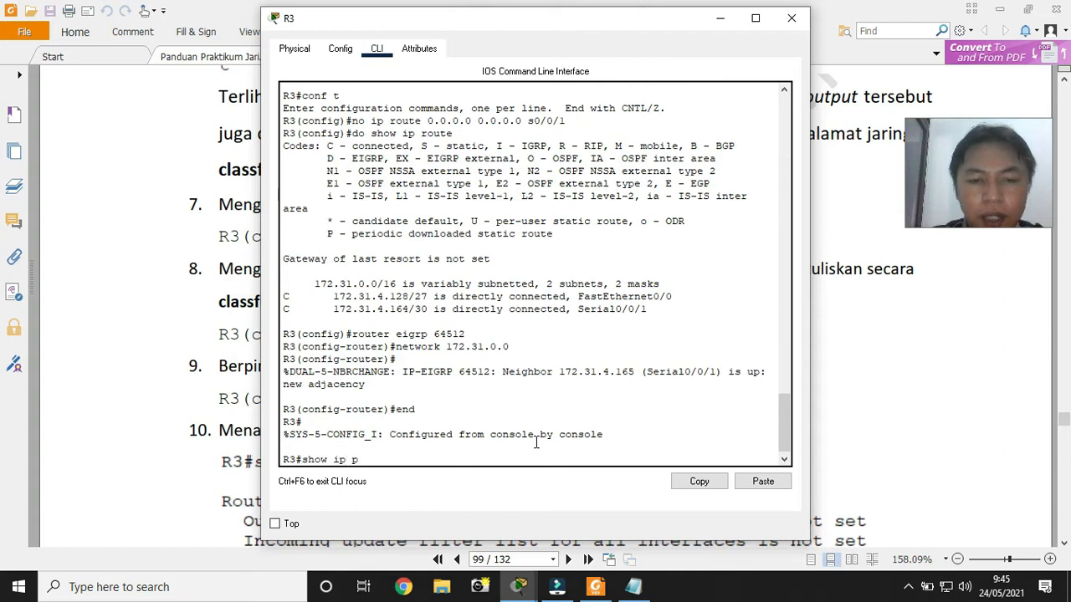
pyautogui.write('rotoo')
pyautogui.press('BackSpace')
pyautogui.press('BackSpace')
pyautogui.write('cols')
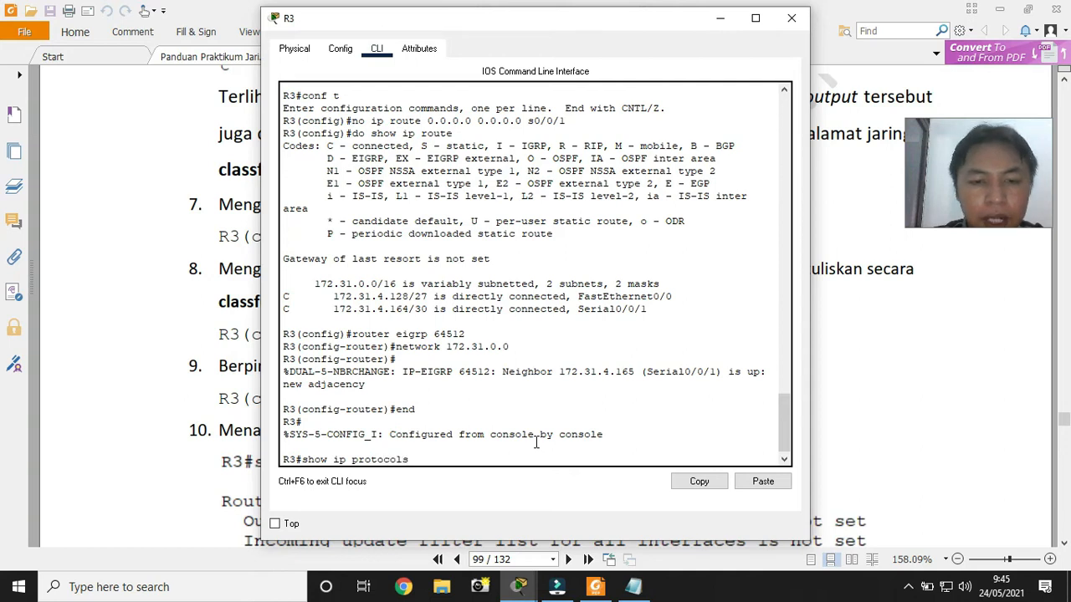
pyautogui.press('Return')
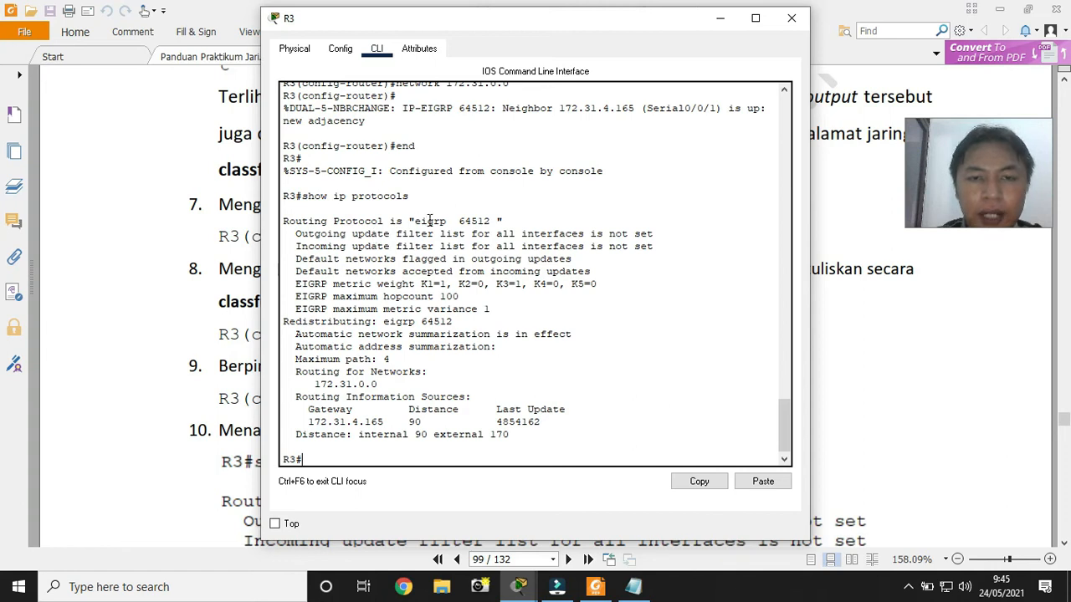
# Examine the AS number, metric weights, routed networks, information source gateway and administrative distance in R3's routing protocol output
pyautogui.moveTo(414, 222); pyautogui.dragTo(490, 222)
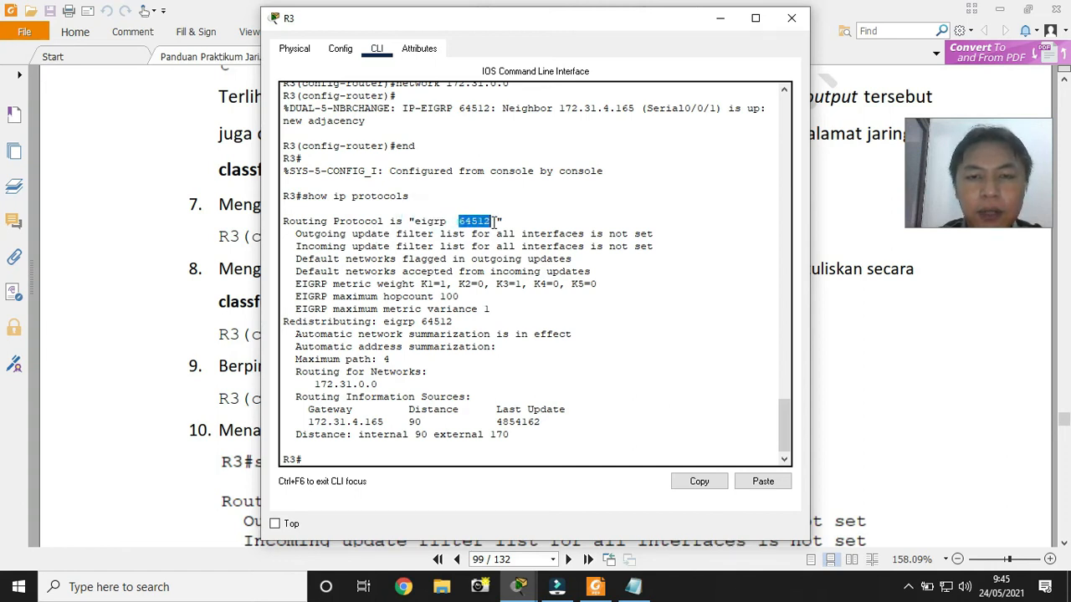
pyautogui.moveTo(296, 285); pyautogui.dragTo(449, 285)
pyautogui.click(418, 285)
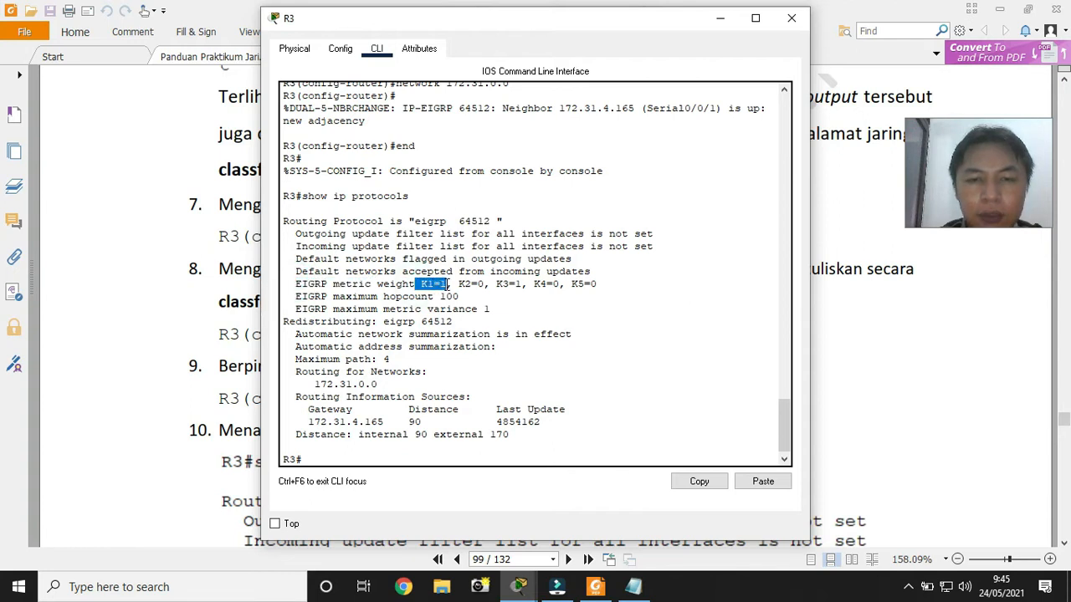
pyautogui.moveTo(497, 284); pyautogui.dragTo(518, 287)
pyautogui.click(492, 309)
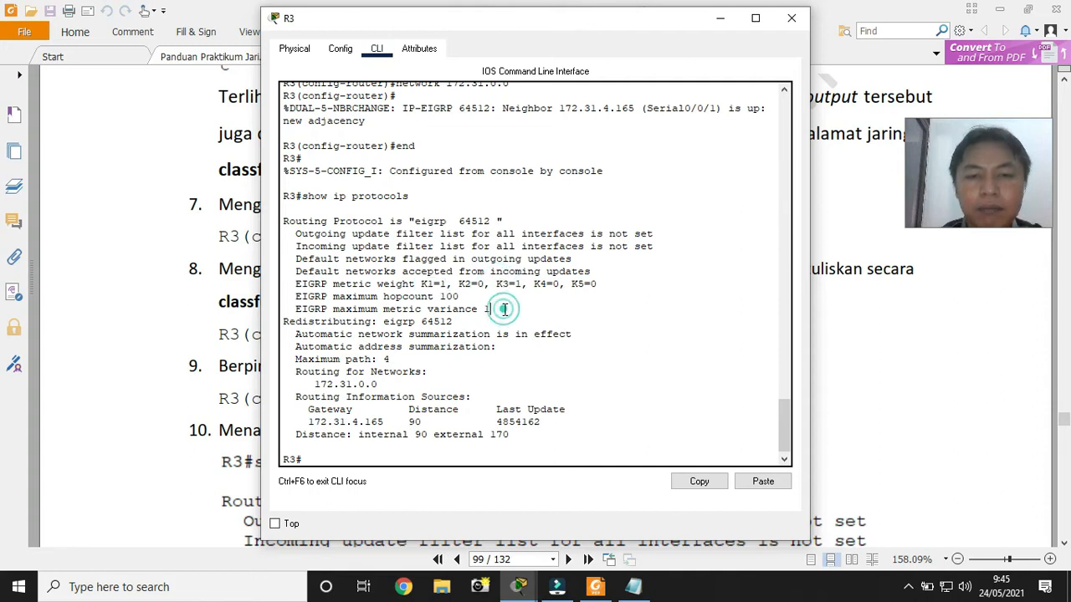
pyautogui.moveTo(296, 369); pyautogui.dragTo(389, 387)
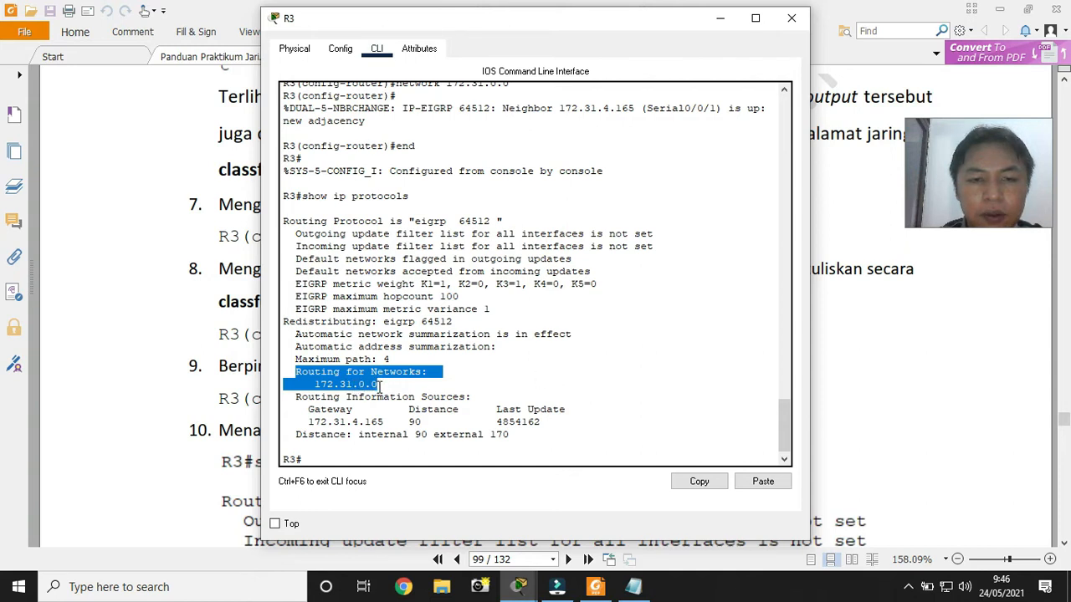
pyautogui.click(357, 409)
pyautogui.moveTo(297, 397); pyautogui.dragTo(478, 398)
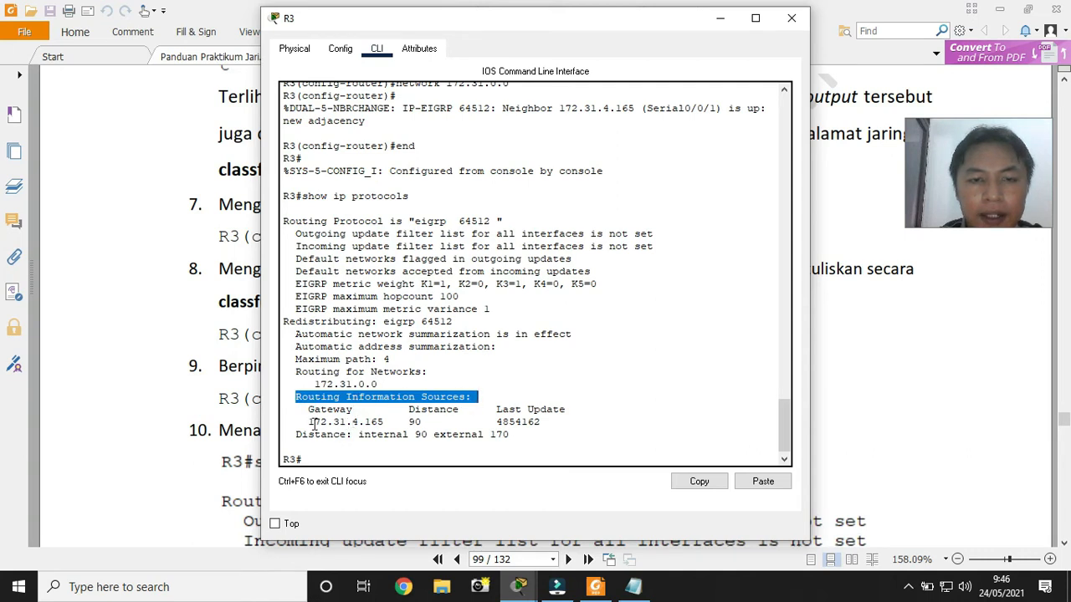
pyautogui.moveTo(307, 422); pyautogui.dragTo(385, 423)
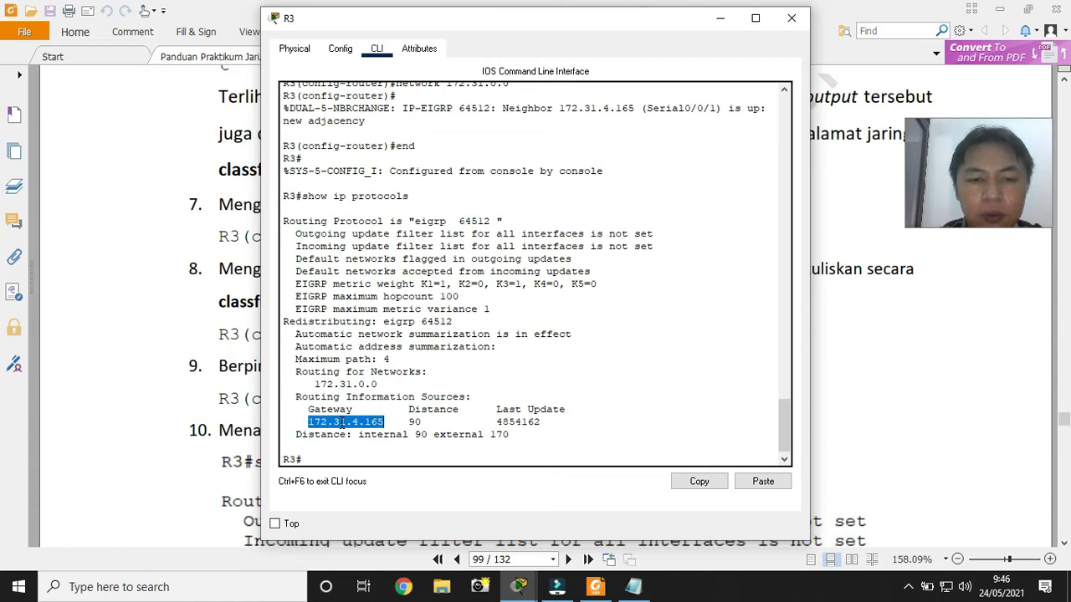
pyautogui.doubleClick(415, 422)
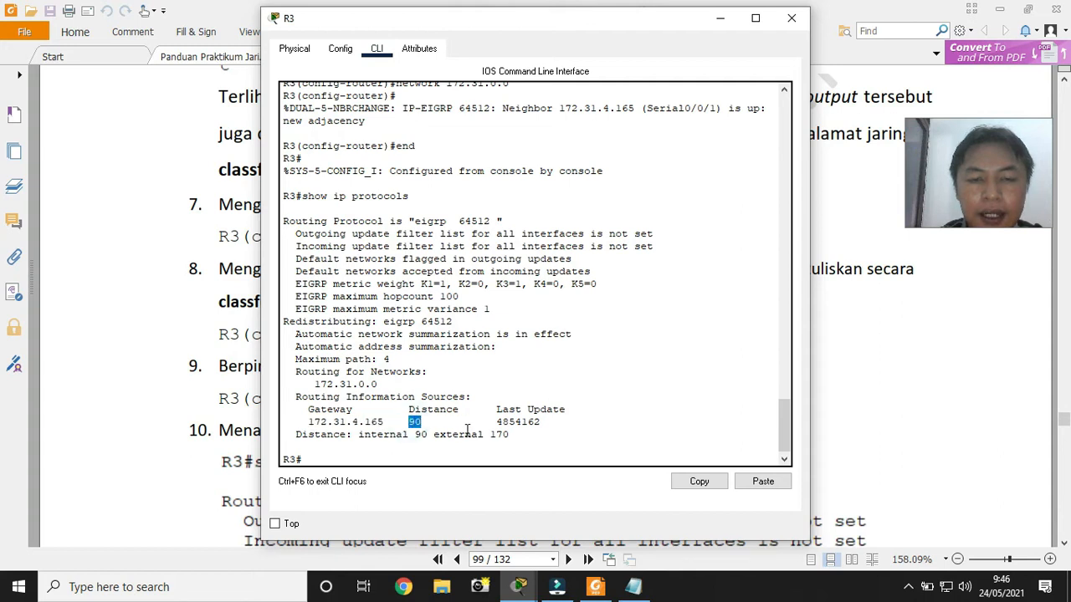
pyautogui.click(416, 424)
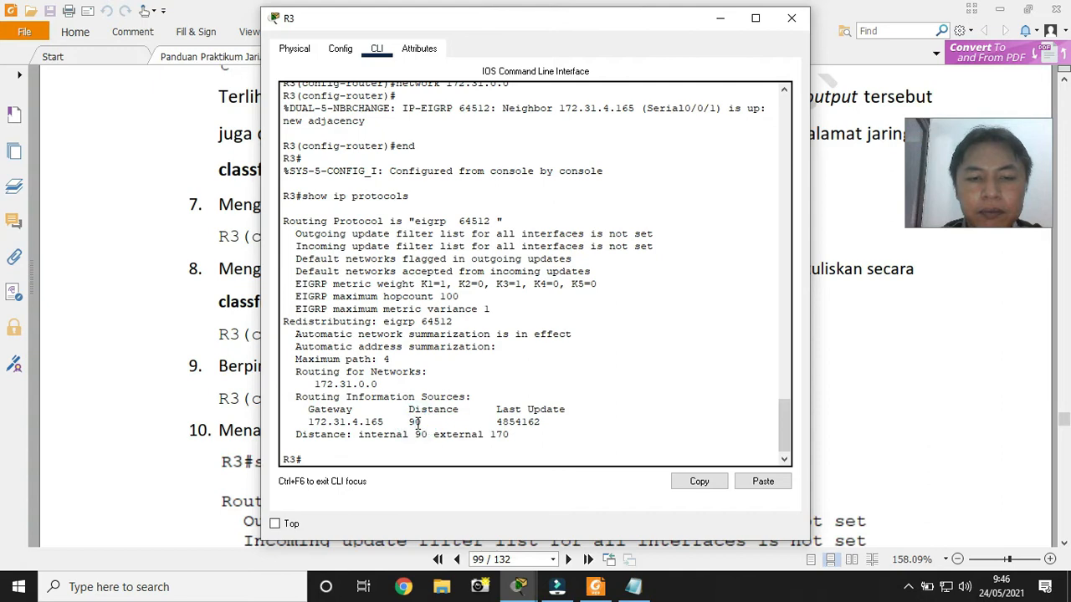
# Check guide step 11 in Foxit Reader, run show ip eigrp neighbor on R3, and examine the neighbor's address and interface
pyautogui.click(202, 450)
pyautogui.scroll(-15, 203, 445)
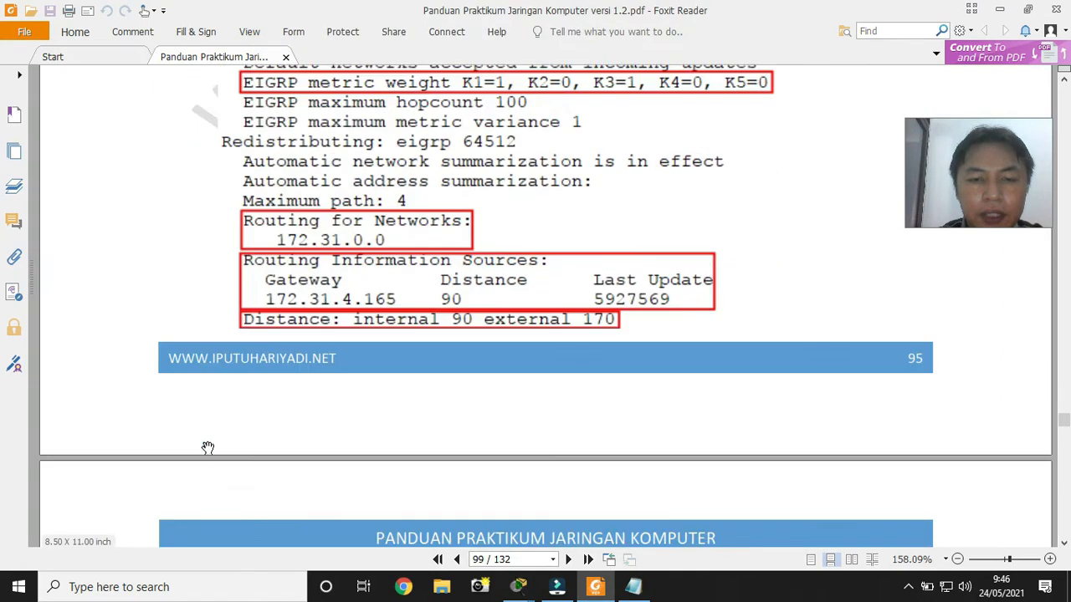
pyautogui.scroll(-5, 205, 445)
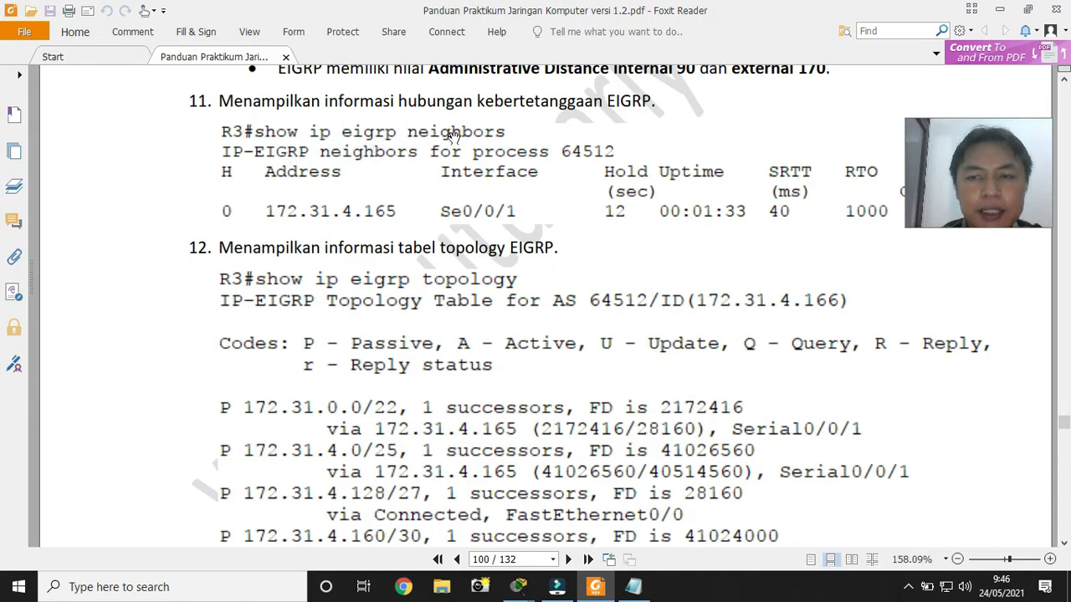
pyautogui.click(519, 586)
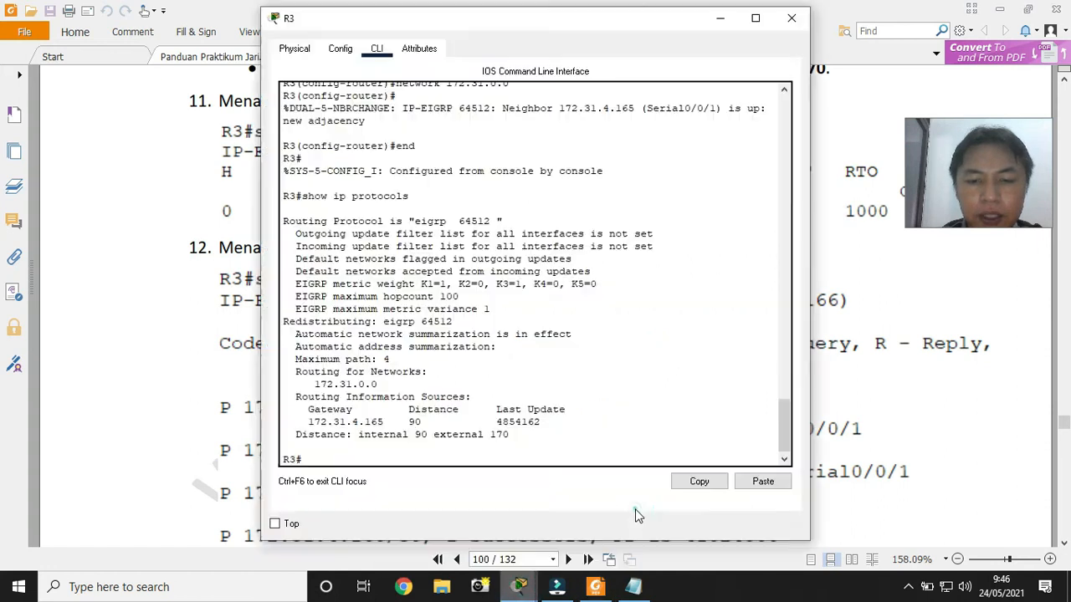
pyautogui.write('show')
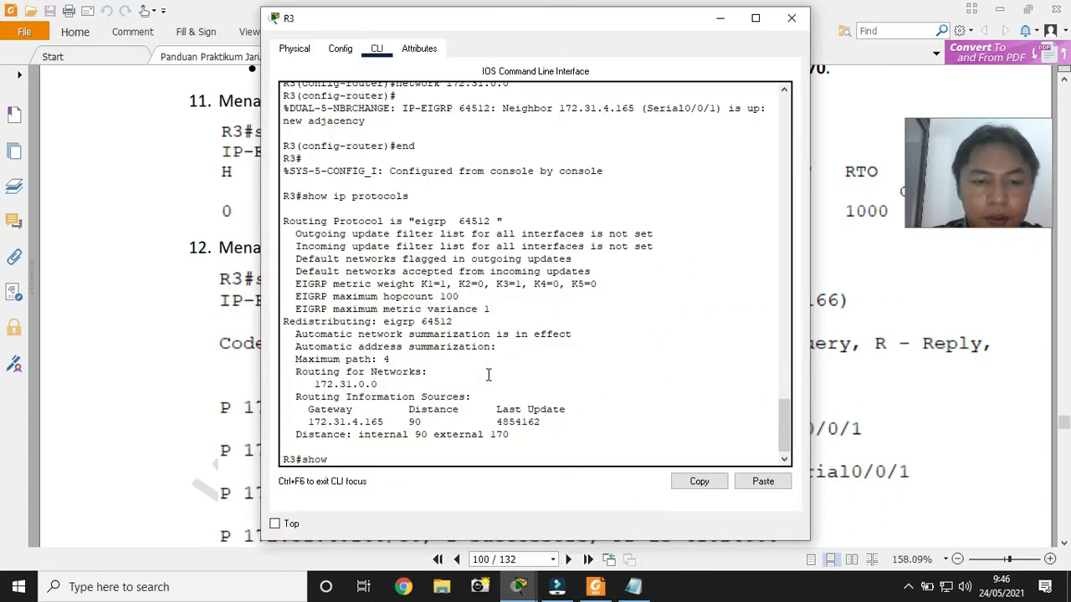
pyautogui.write(' ip eigrp')
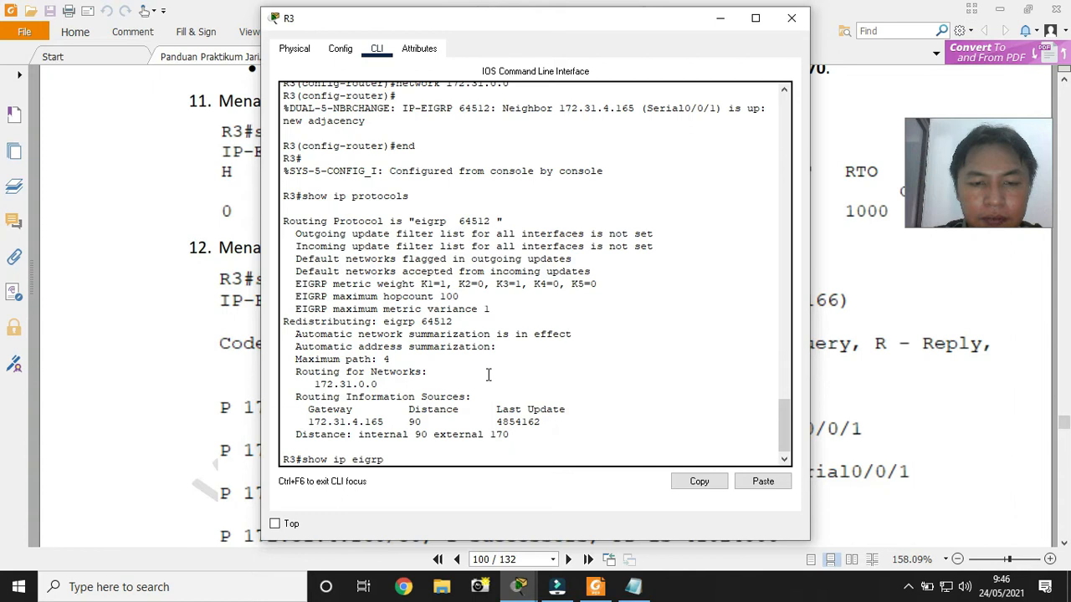
pyautogui.write(' neighbor')
pyautogui.press('Return')
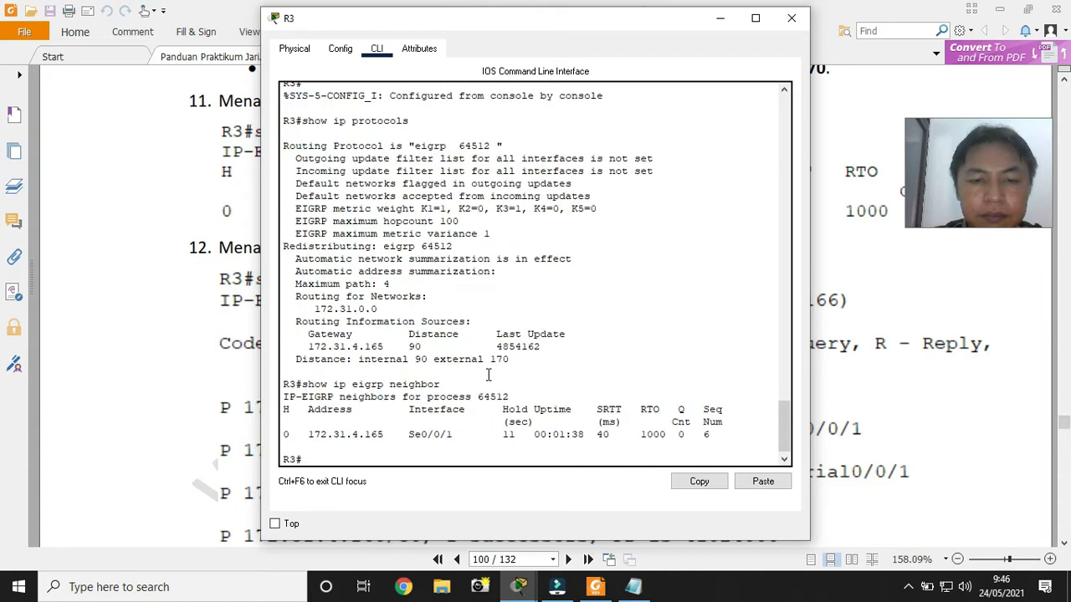
pyautogui.moveTo(309, 438); pyautogui.dragTo(384, 434)
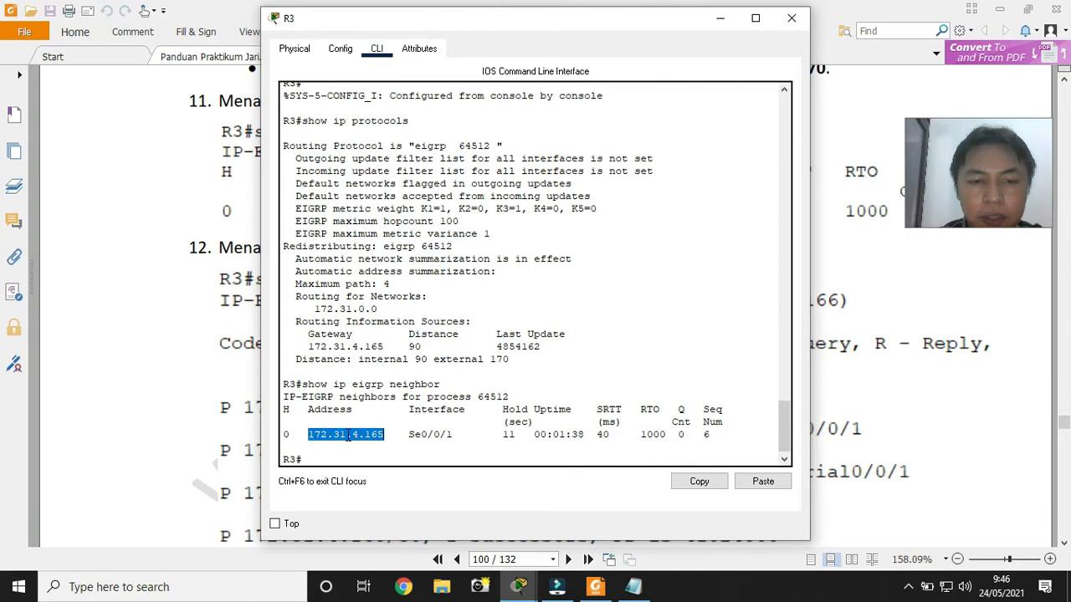
pyautogui.moveTo(412, 433); pyautogui.dragTo(452, 436)
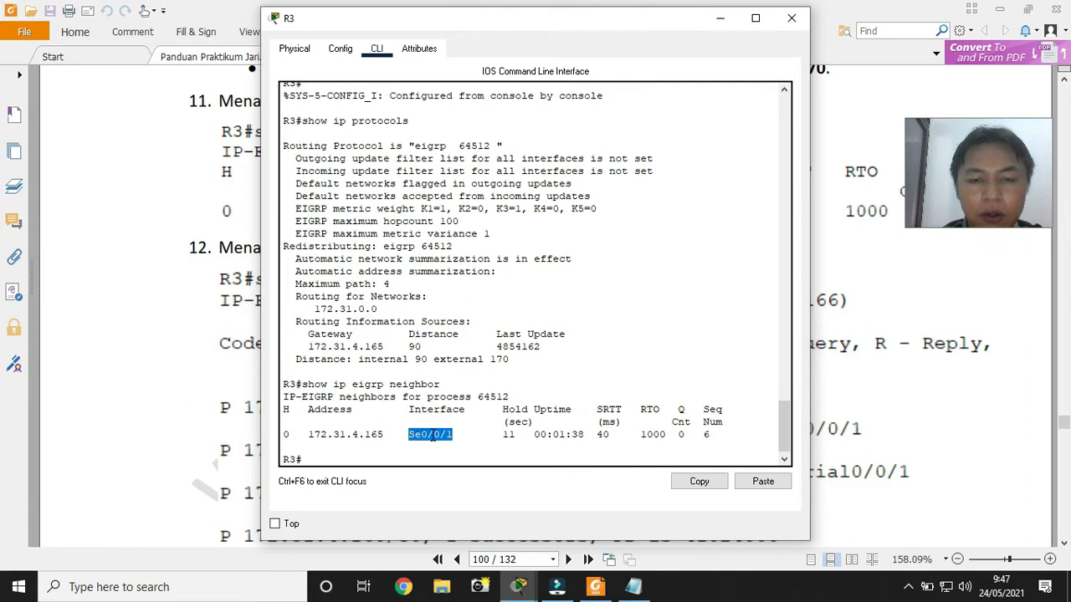
pyautogui.click(453, 434)
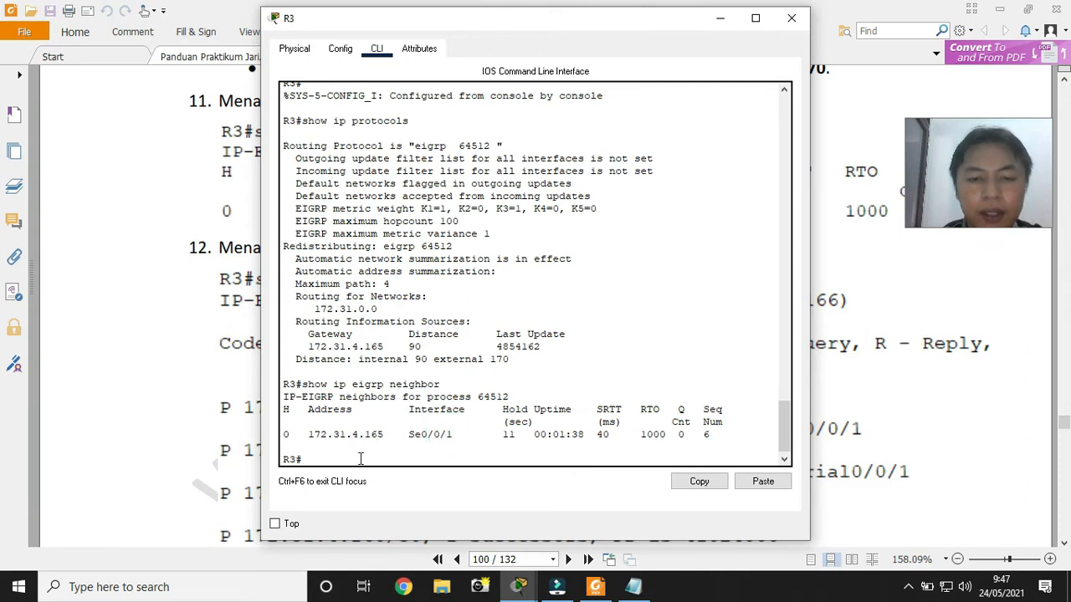
# Check guide step 12 in Foxit Reader and display R3's EIGRP topology table with show ip eigrp topology
pyautogui.click(204, 465)
pyautogui.scroll(-3, 251, 410)
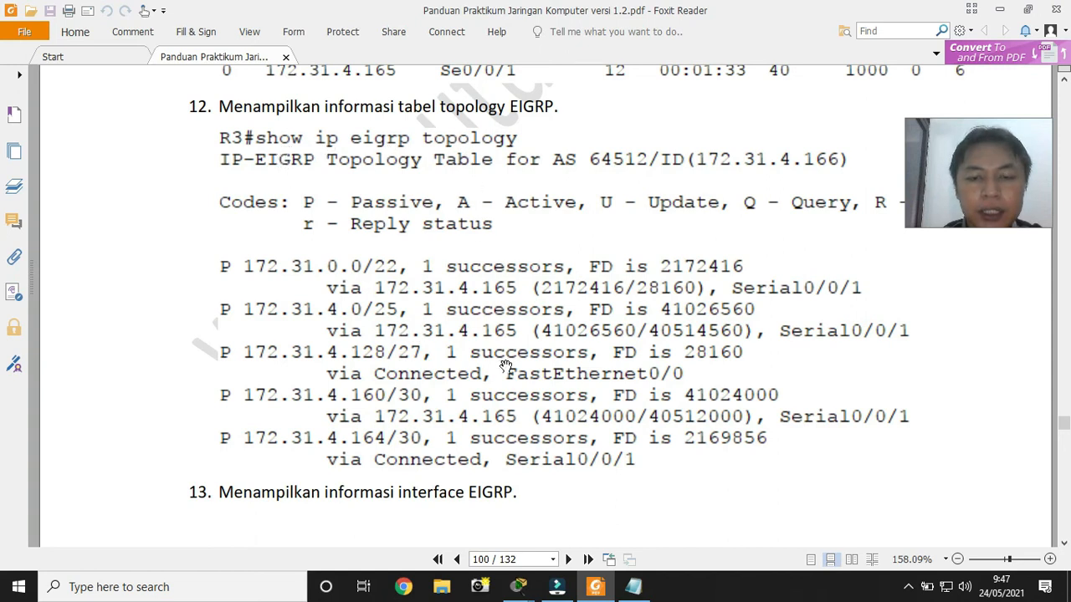
pyautogui.hotkey('alt', 'Tab')
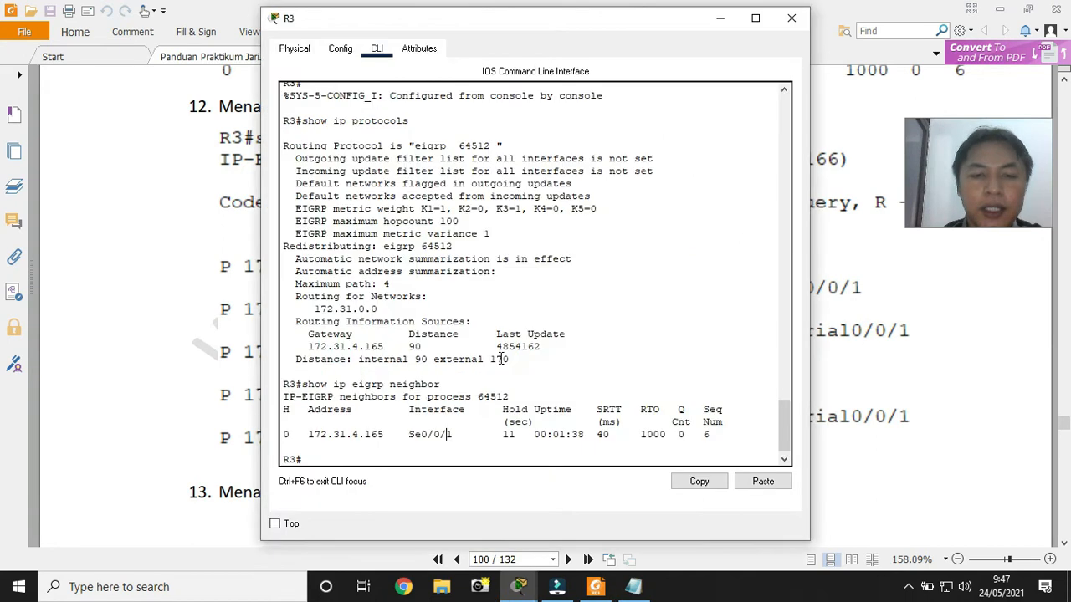
pyautogui.write('show ip')
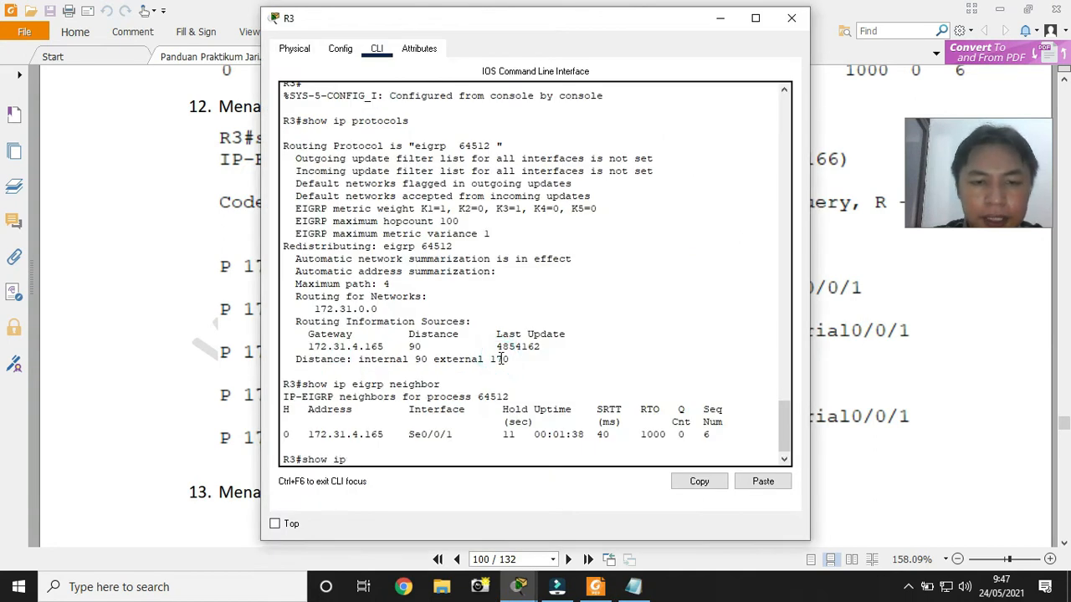
pyautogui.write(' eigrp top')
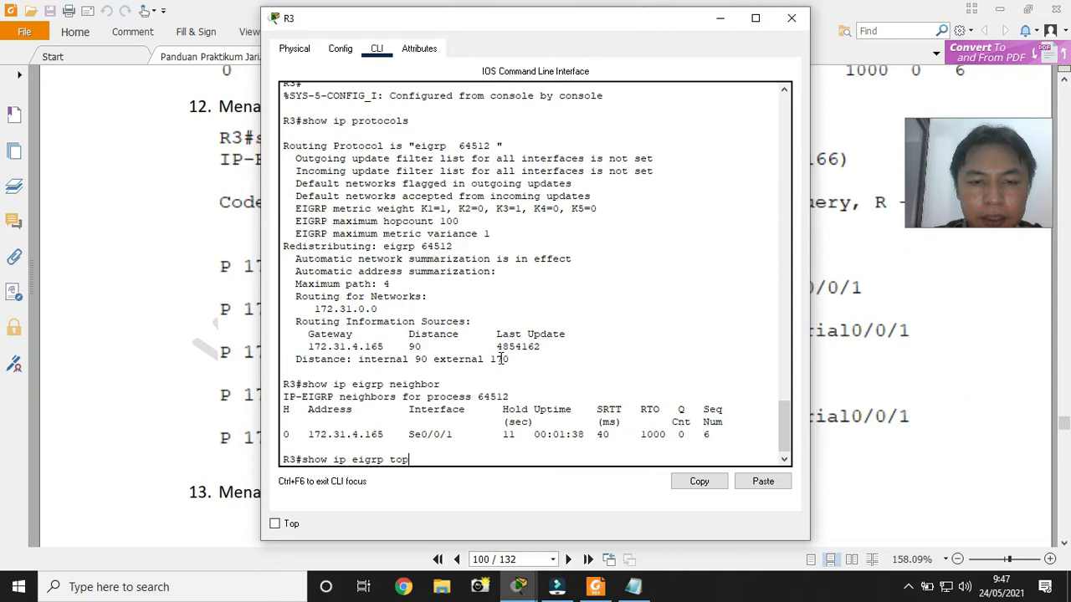
pyautogui.press('Tab')
pyautogui.press('Return')
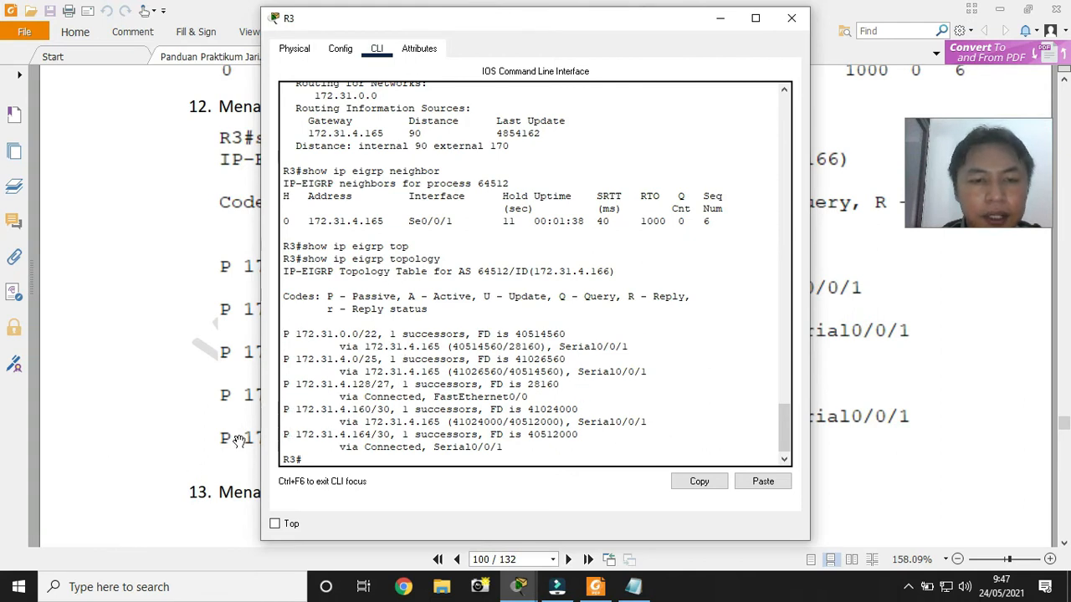
# Check guide step 13 in Foxit Reader, run show ip eigrp interfaces on R3, and examine the listed interfaces and their peers
pyautogui.click(121, 453)
pyautogui.scroll(-5, 125, 452)
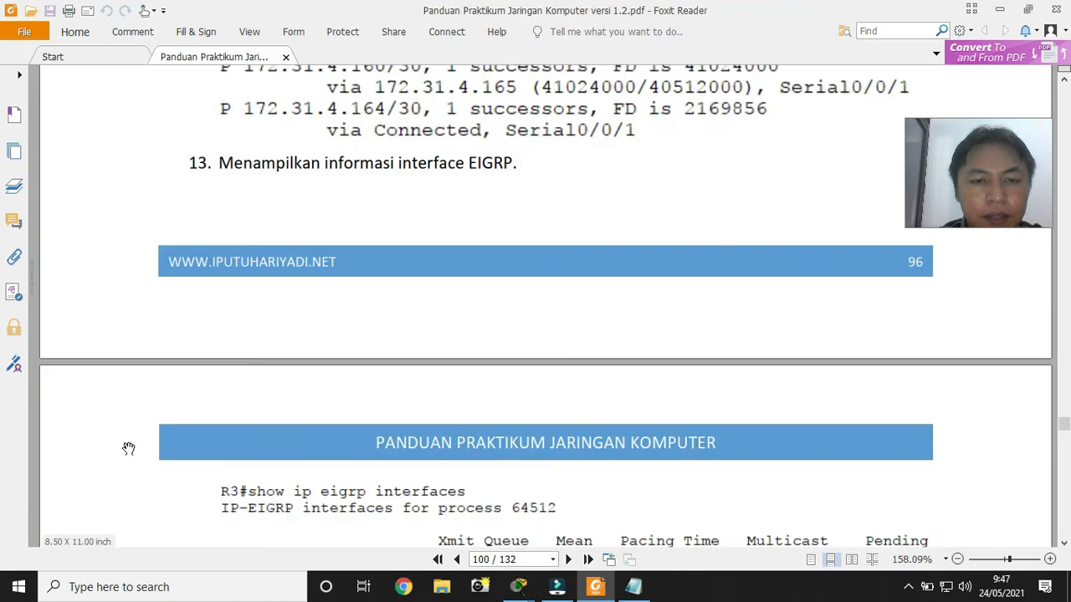
pyautogui.scroll(-1, 128, 449)
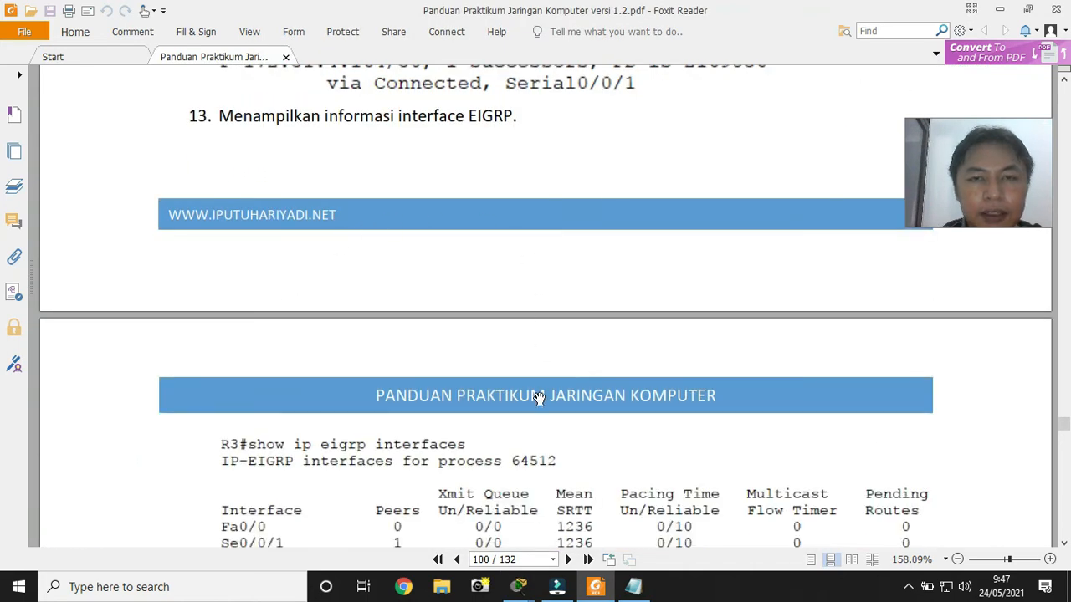
pyautogui.scroll(-1, 541, 395)
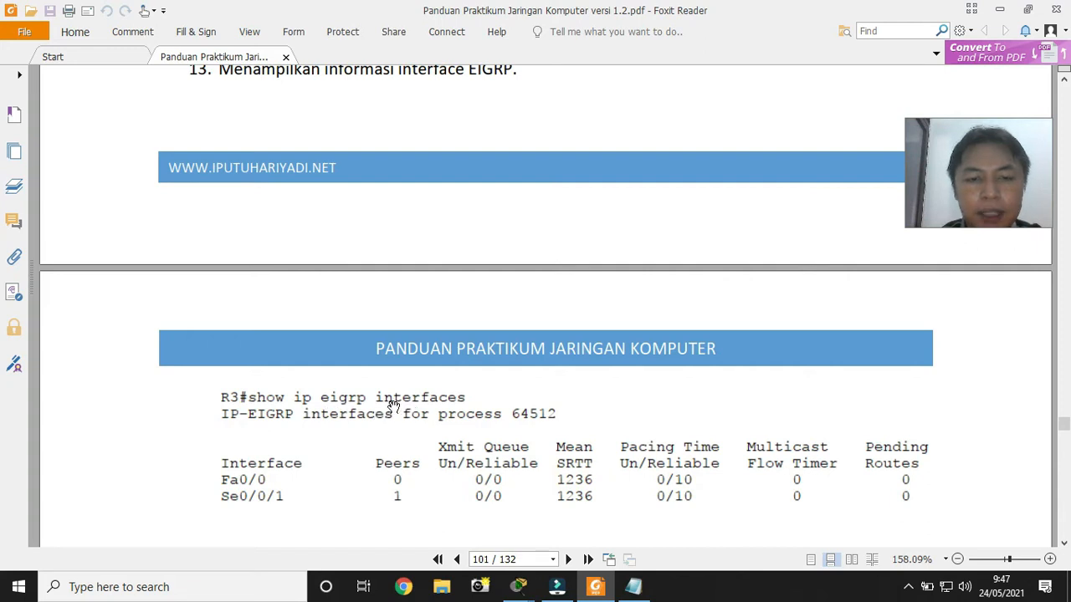
pyautogui.moveTo(519, 586)
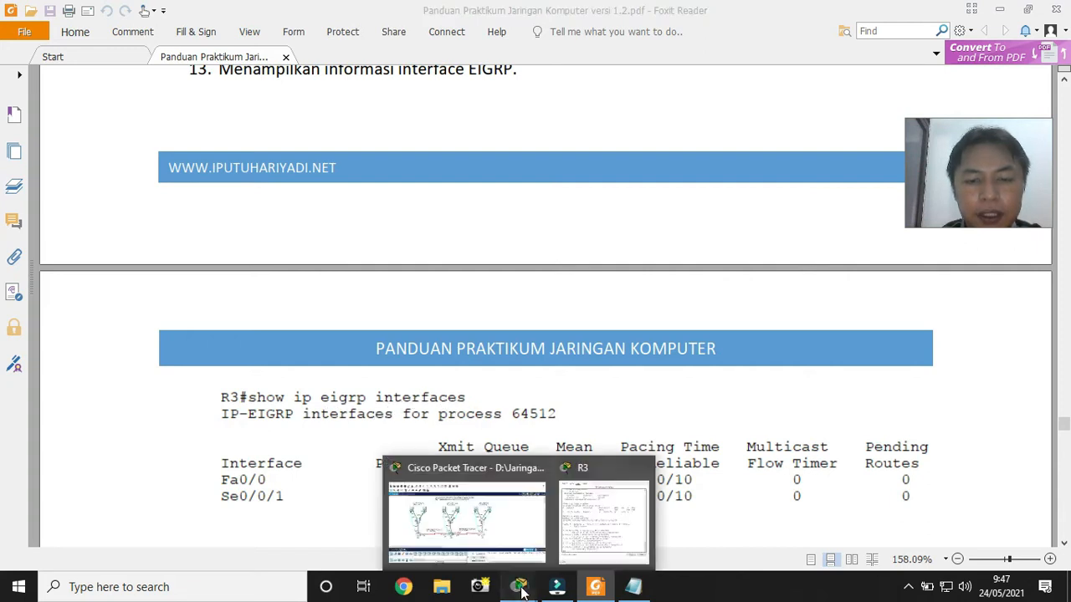
pyautogui.click(586, 494)
pyautogui.write('sh')
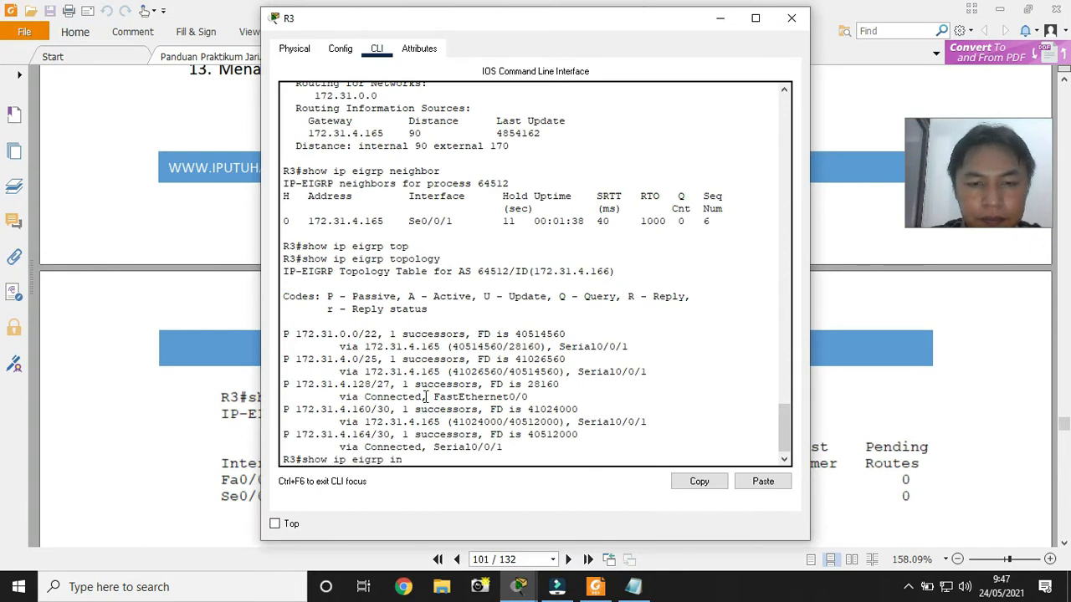
pyautogui.write('ow ip eigrp in')
pyautogui.press('Tab')
pyautogui.press('Return')
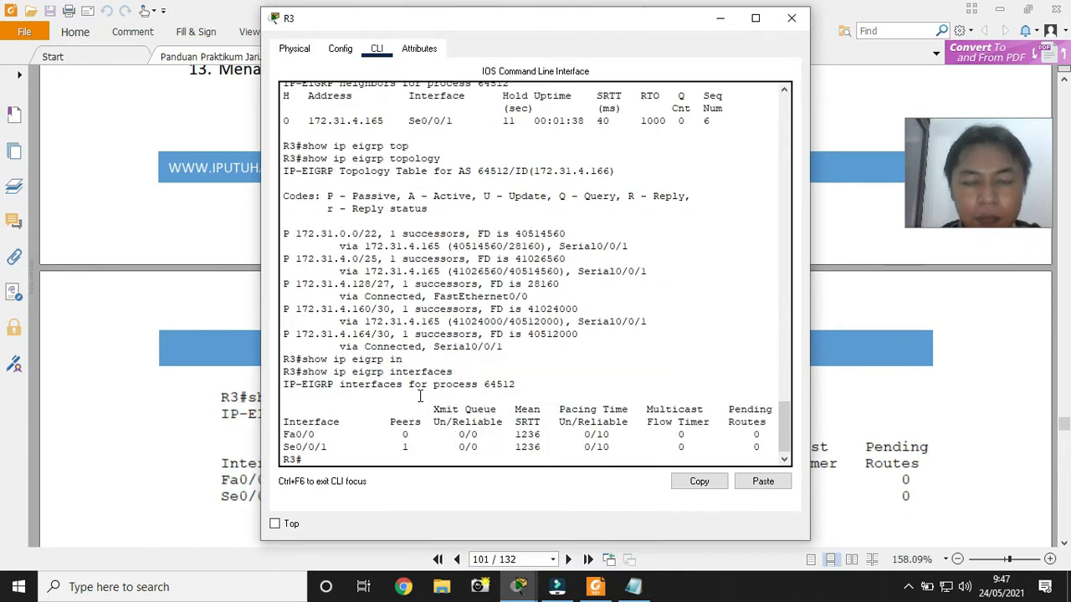
pyautogui.moveTo(283, 435); pyautogui.dragTo(332, 452)
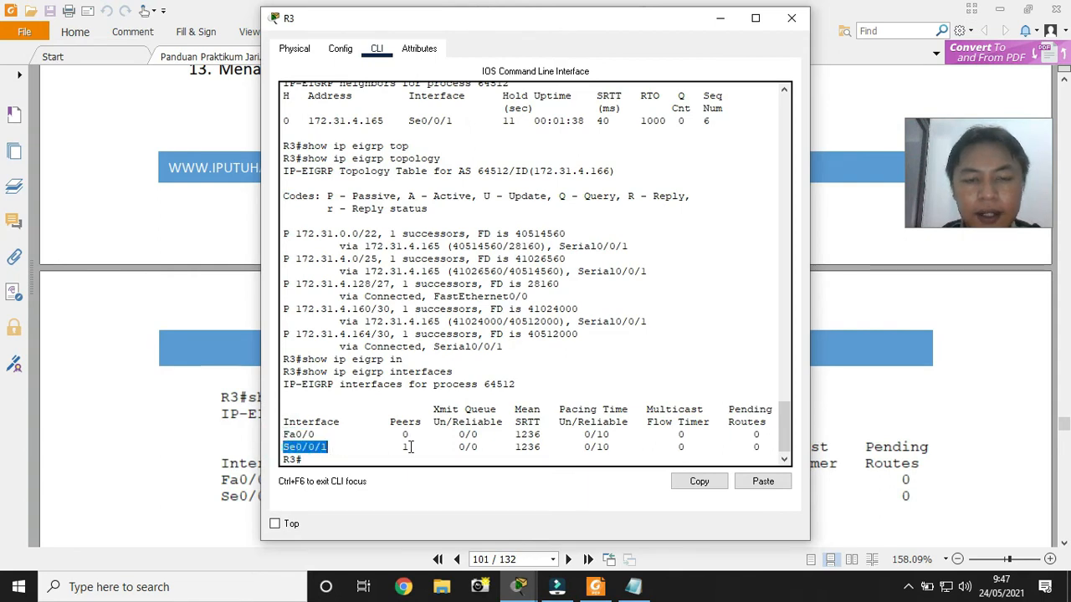
pyautogui.click(338, 453)
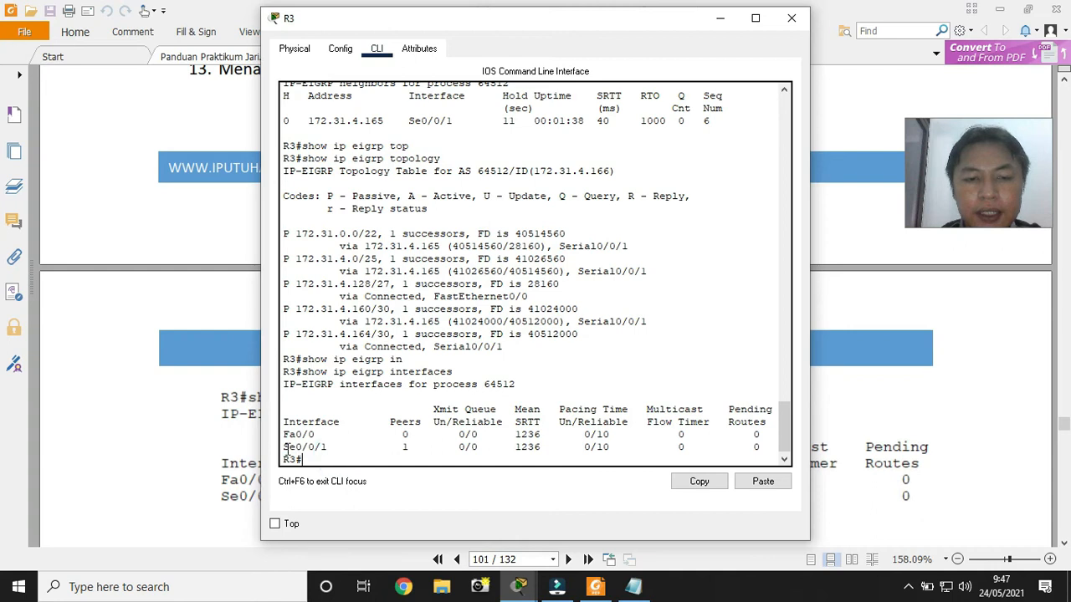
# Examine the peer count of Se0/0/1 on R3, and check guide section D about verifying the routing table in Foxit Reader
pyautogui.moveTo(403, 448); pyautogui.dragTo(411, 449)
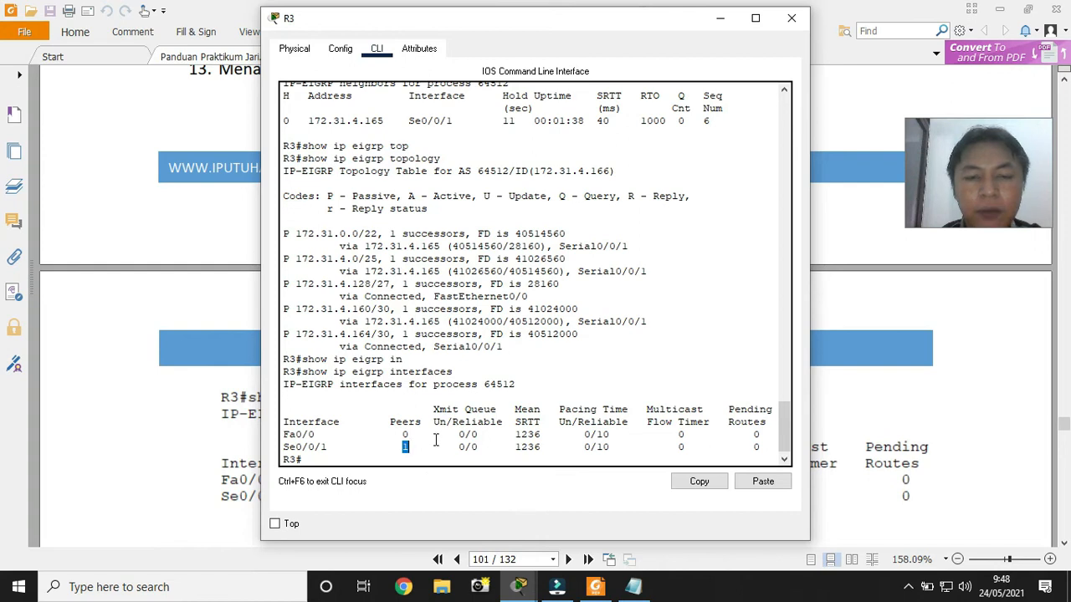
pyautogui.moveTo(519, 586)
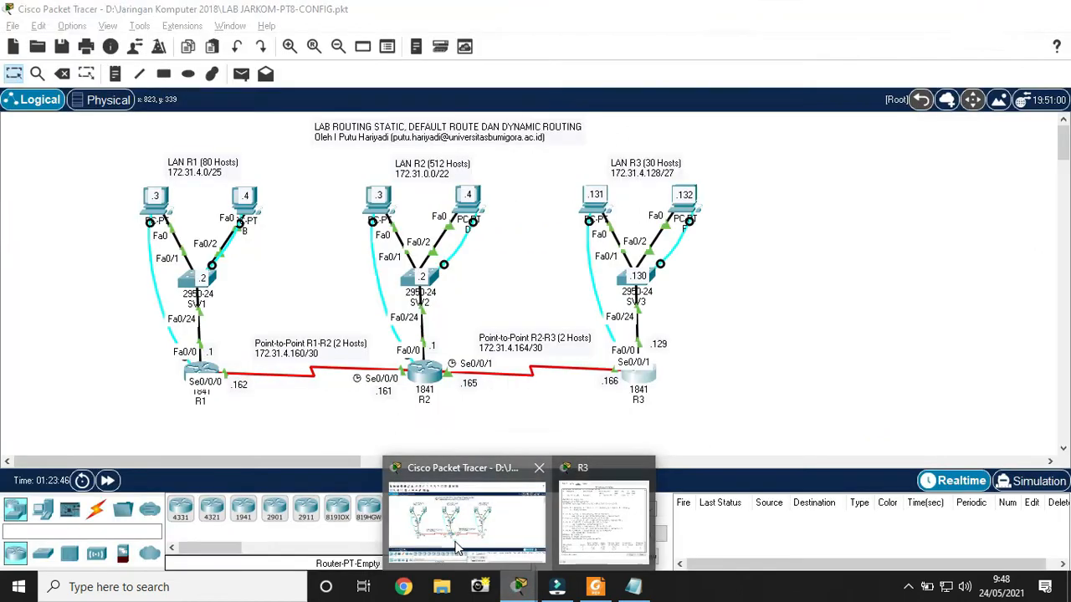
pyautogui.click(458, 548)
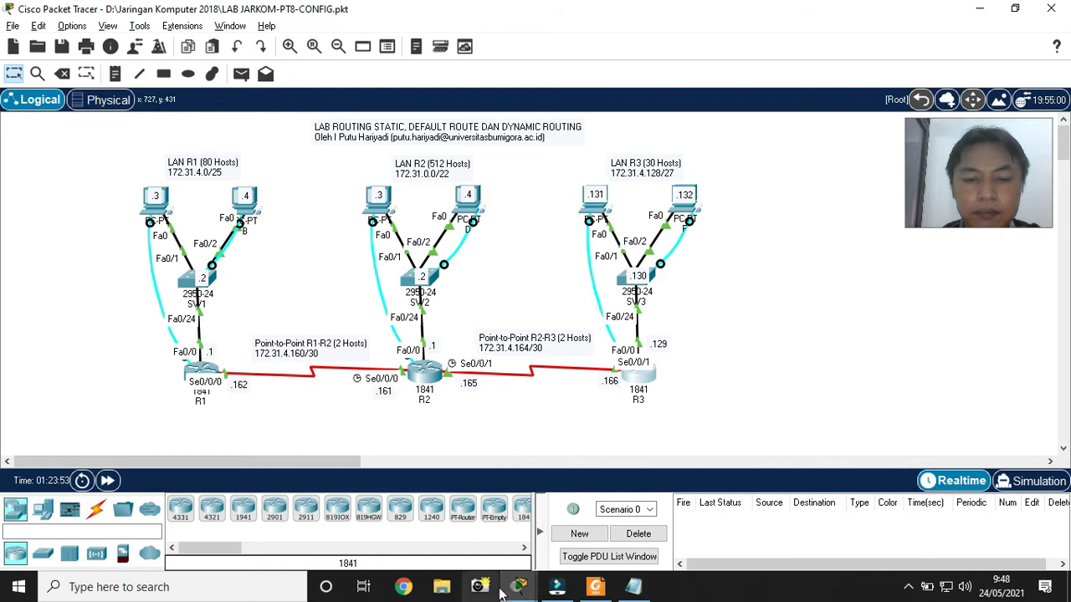
pyautogui.click(595, 586)
pyautogui.scroll(-5, 423, 341)
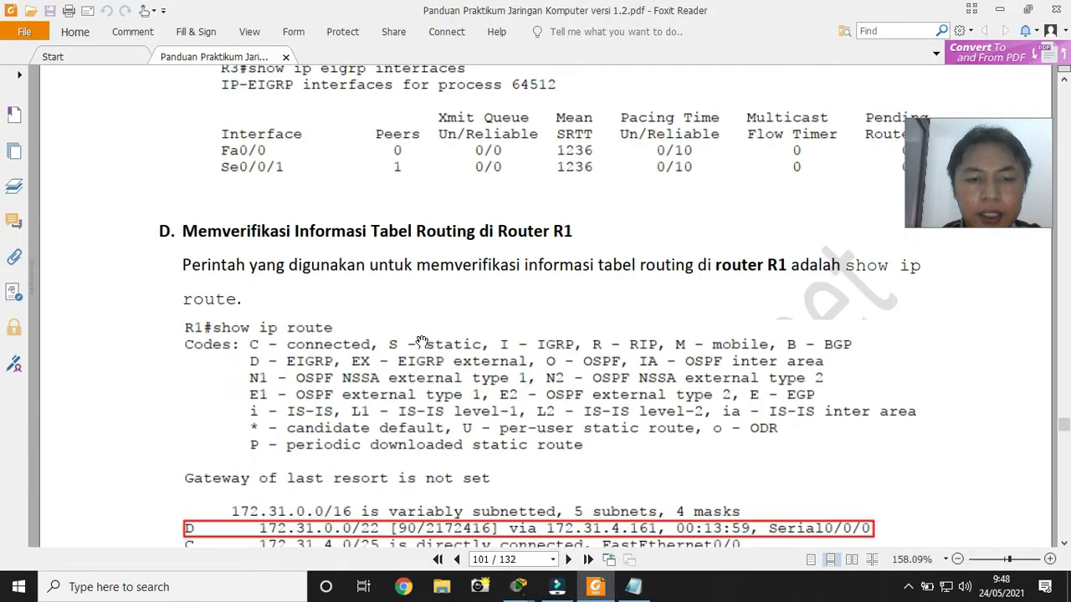
pyautogui.scroll(-2, 423, 341)
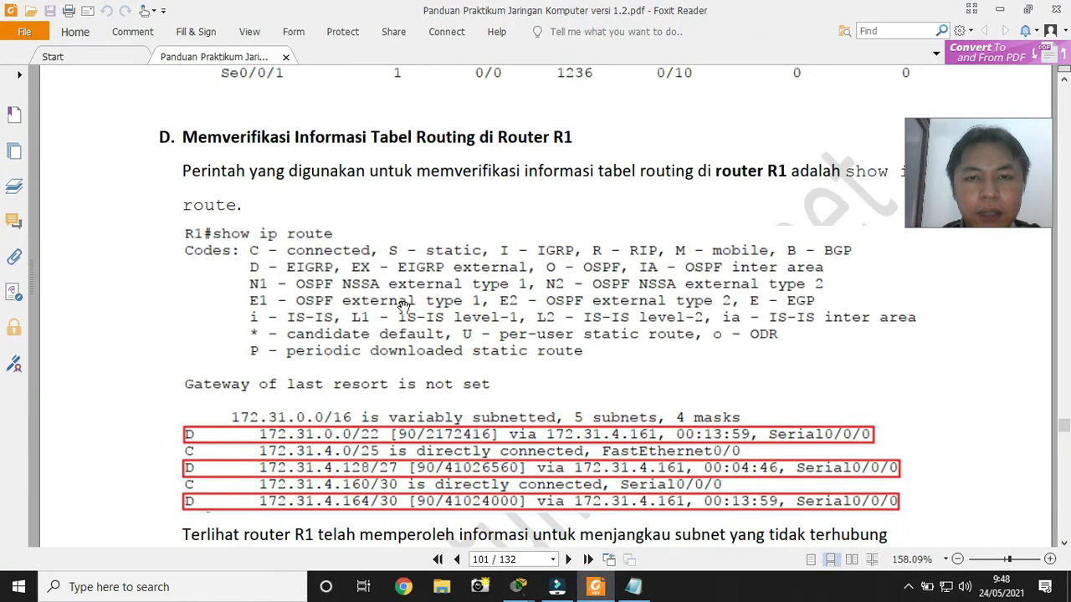
# Return to R3 in Packet Tracer, run show ip route, and examine the EIGRP-learned routes marked D
pyautogui.moveTo(519, 586)
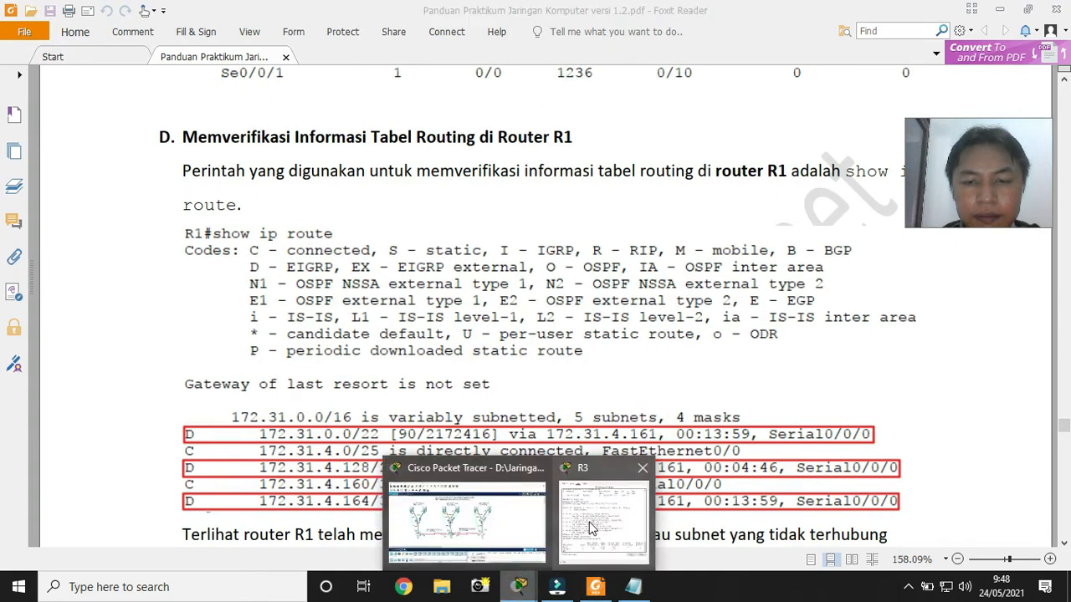
pyautogui.click(594, 532)
pyautogui.write('show ip route')
pyautogui.press('Return')
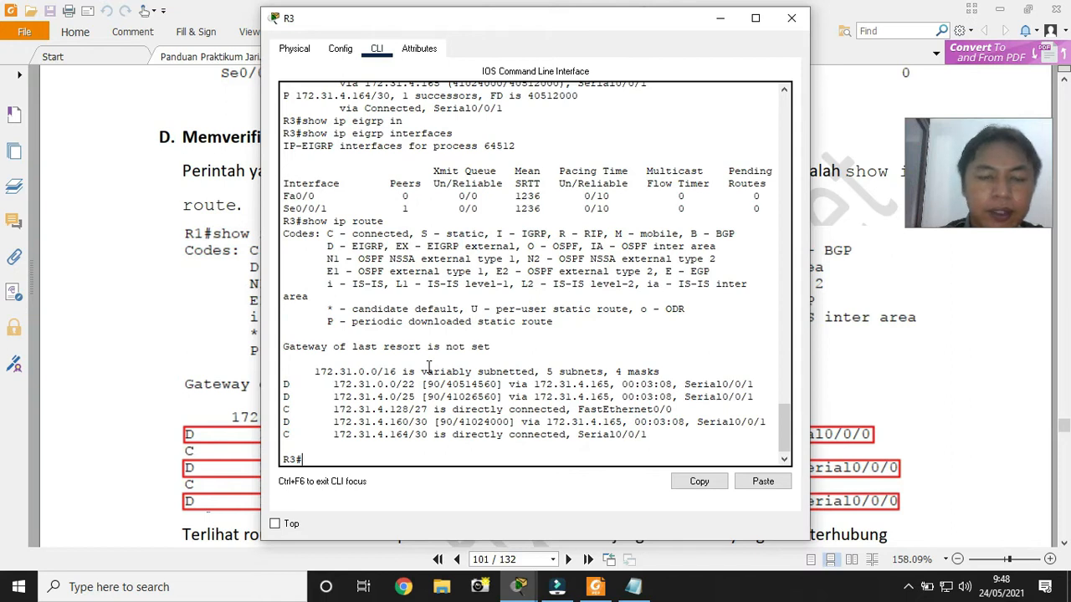
pyautogui.moveTo(283, 384); pyautogui.dragTo(763, 390)
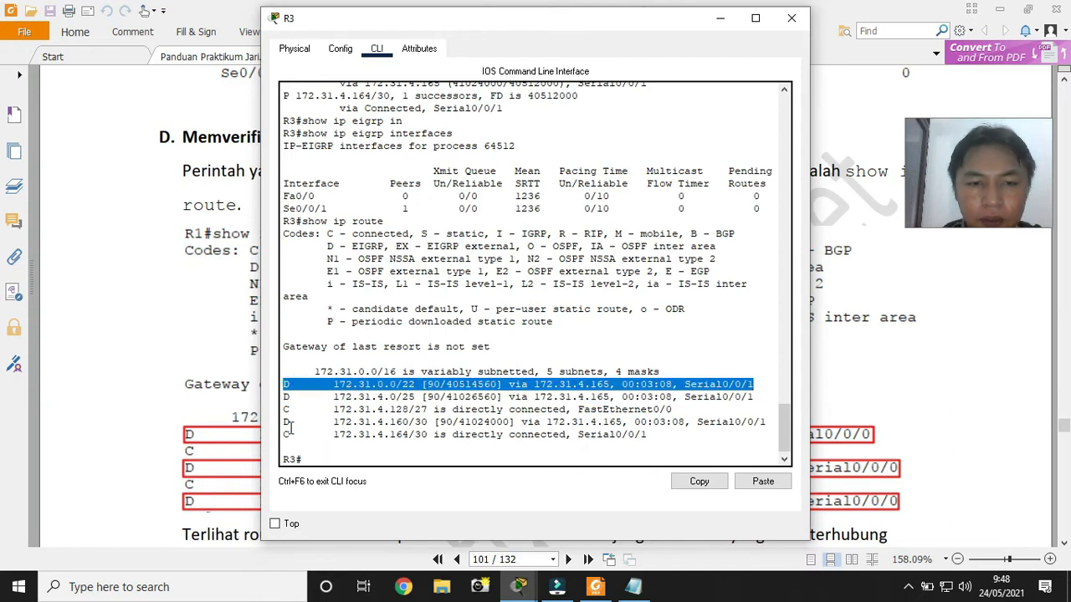
pyautogui.moveTo(284, 422); pyautogui.dragTo(776, 421)
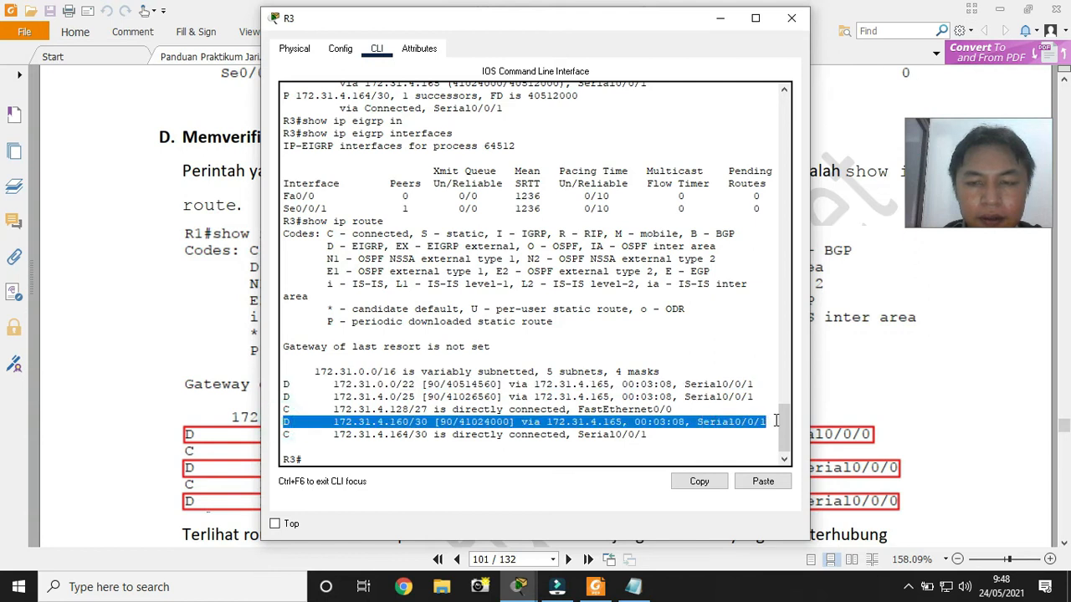
pyautogui.click(701, 422)
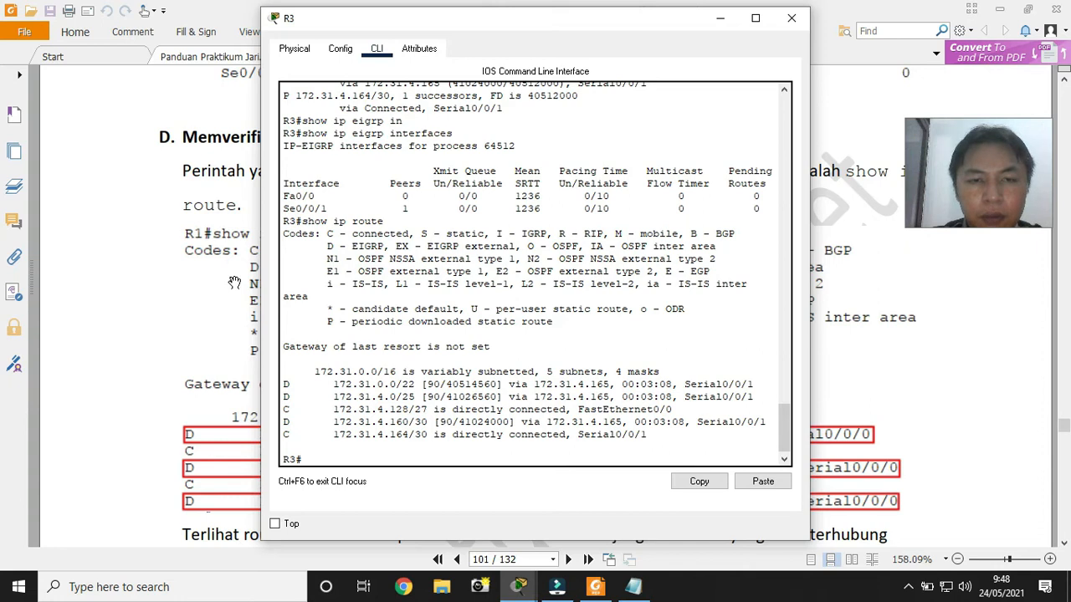
# Display only the EIGRP routes in R3's routing table with show ip route eigrp
pyautogui.write('show ip route')
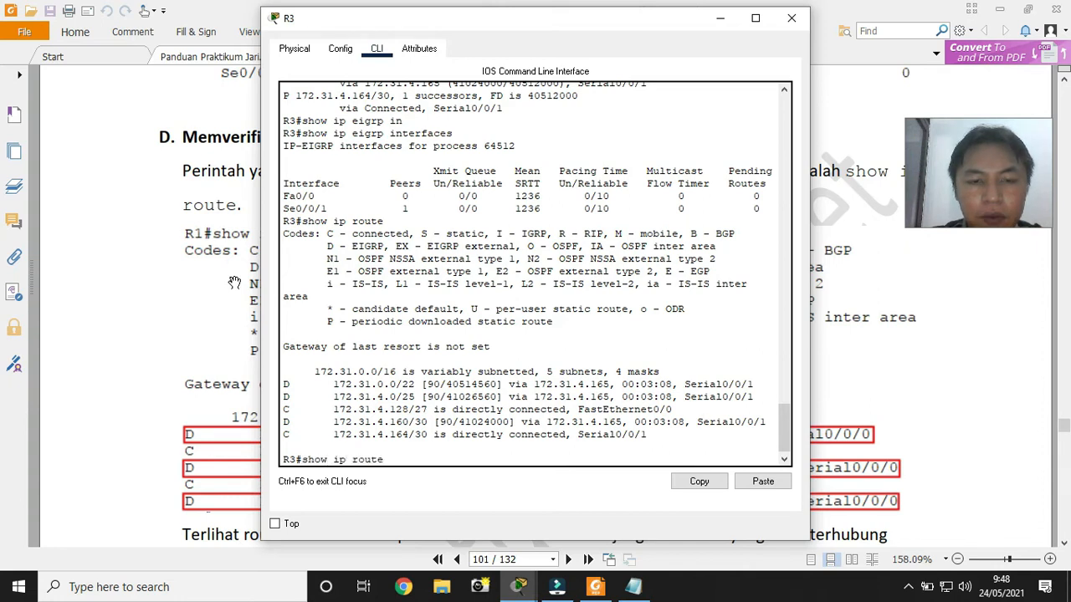
pyautogui.write(' eigrp')
pyautogui.press('Return')
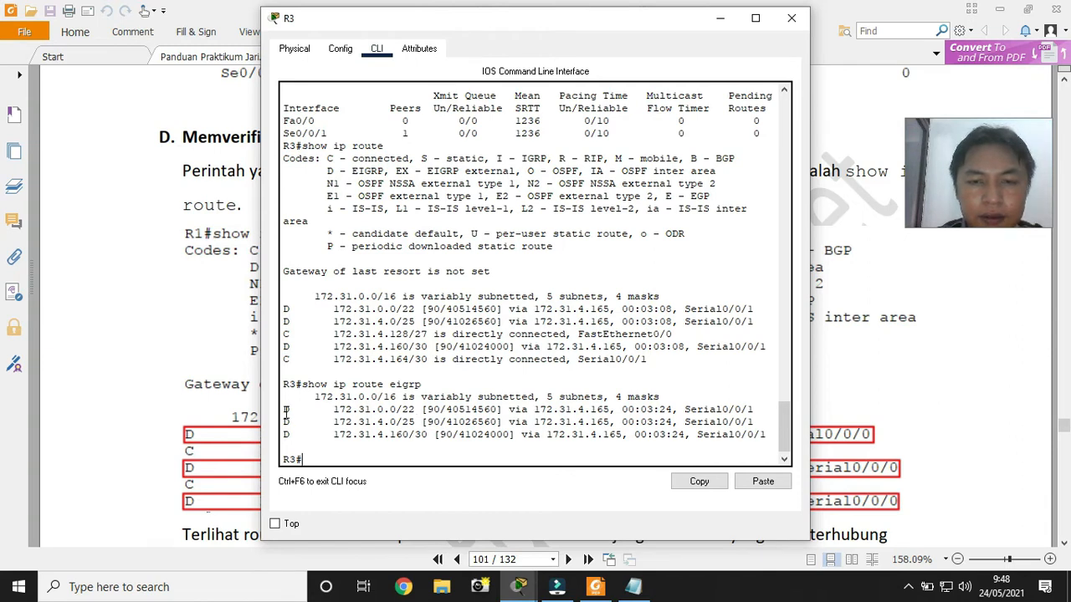
# Open R1's command line from the topology, log in with the console password, and enter privileged mode with the enable password
pyautogui.click(519, 588)
pyautogui.click(449, 536)
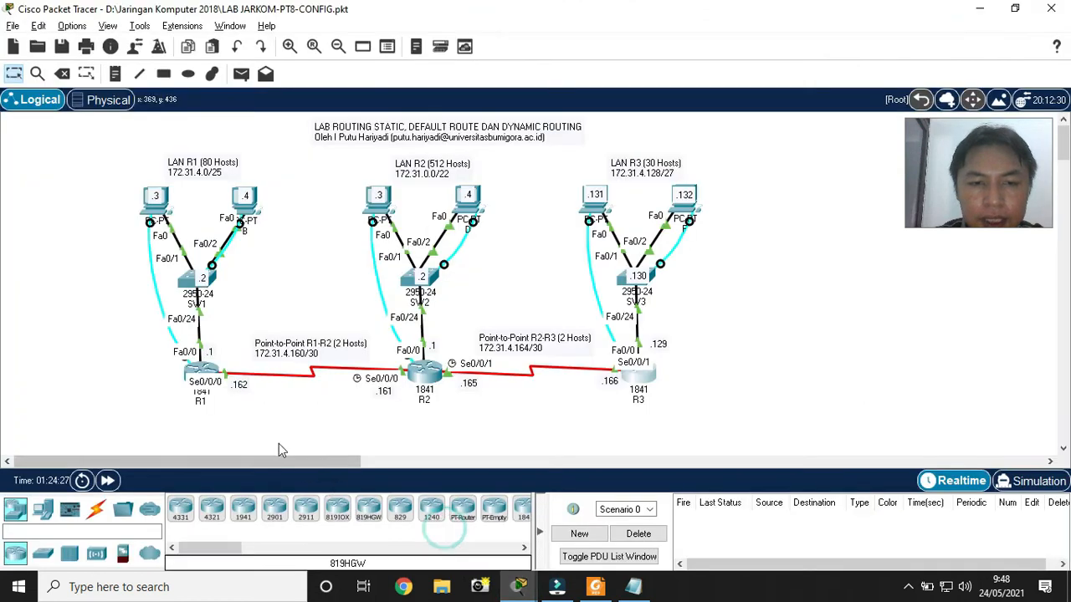
pyautogui.click(214, 371)
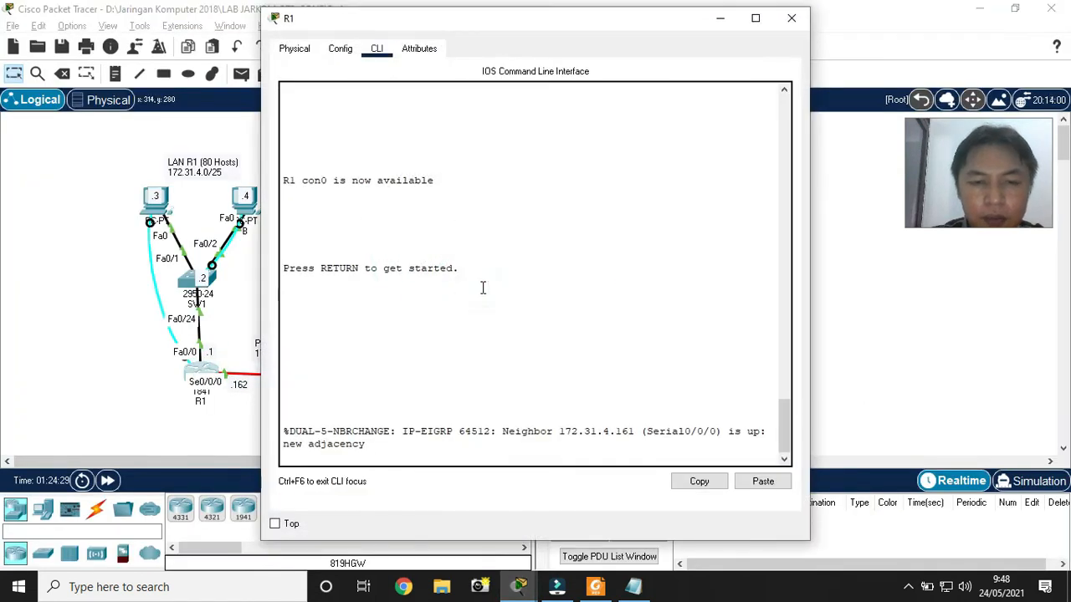
pyautogui.press('Return')
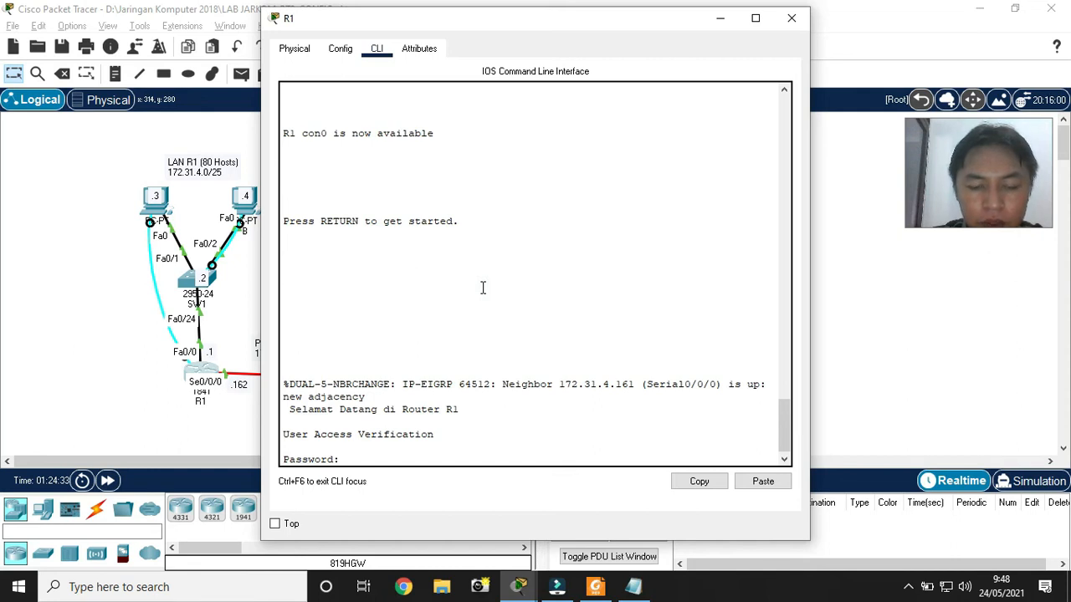
pyautogui.press('Return')
pyautogui.write('enable')
pyautogui.press('Return')
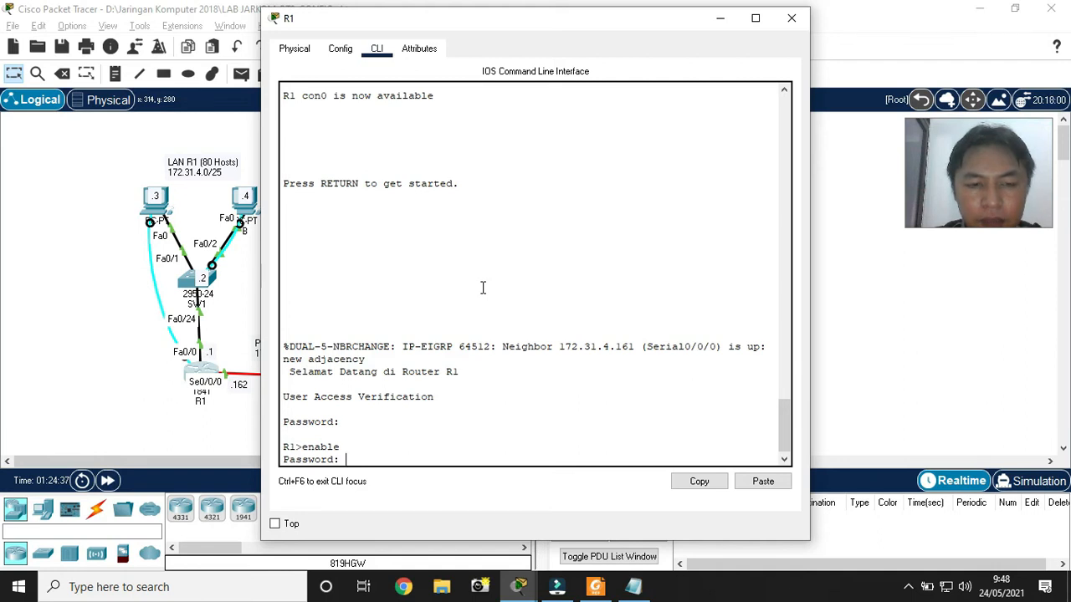
pyautogui.press('Return')
# Run show ip route on R1 and examine the destination networks of its EIGRP-learned routes
pyautogui.write('show ip route')
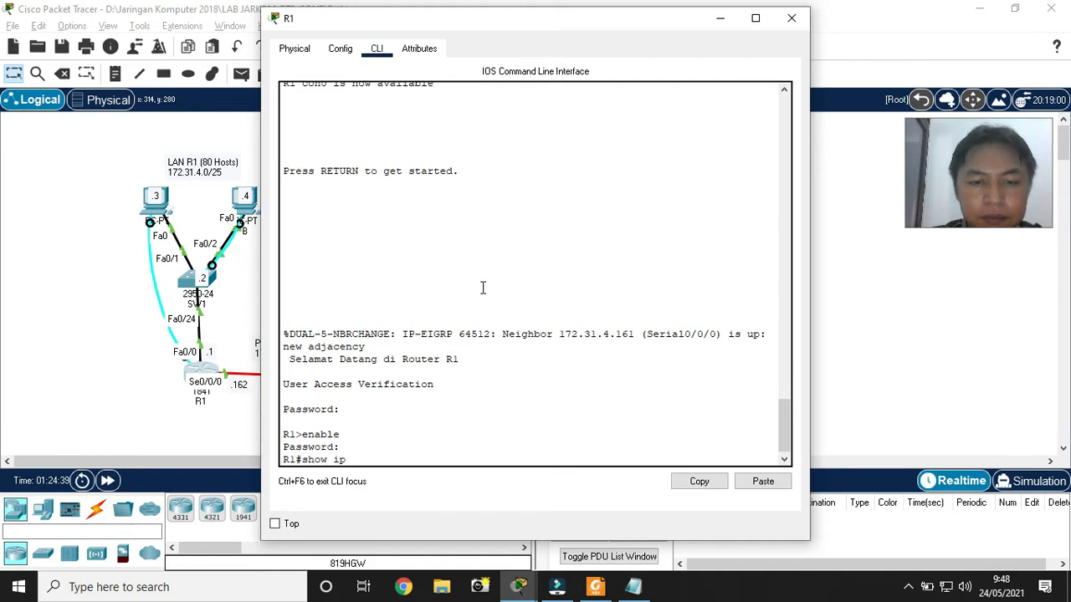
pyautogui.press('Return')
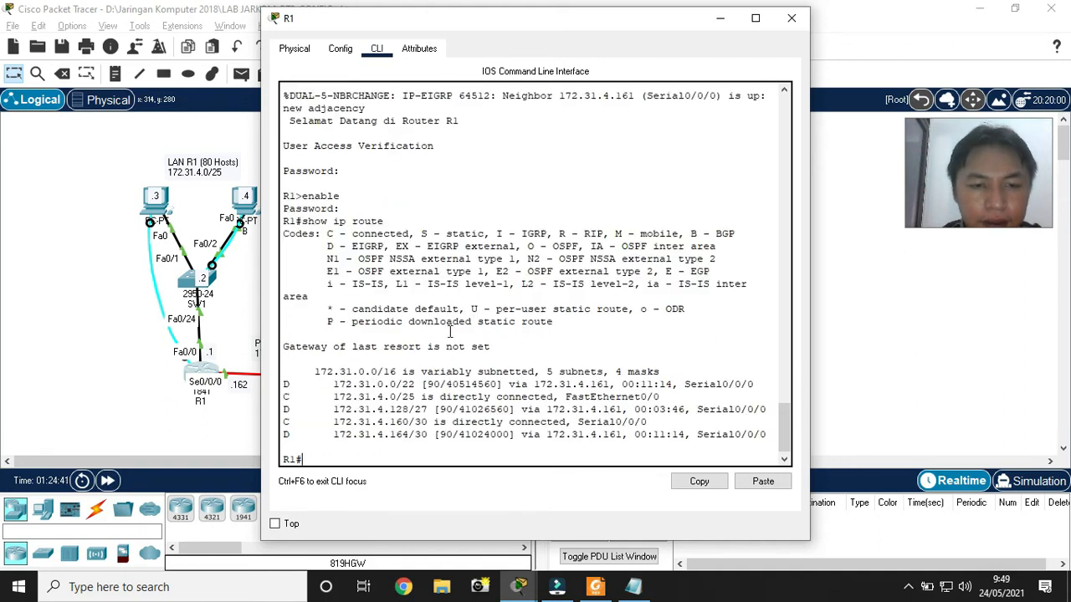
pyautogui.moveTo(284, 381); pyautogui.dragTo(414, 384)
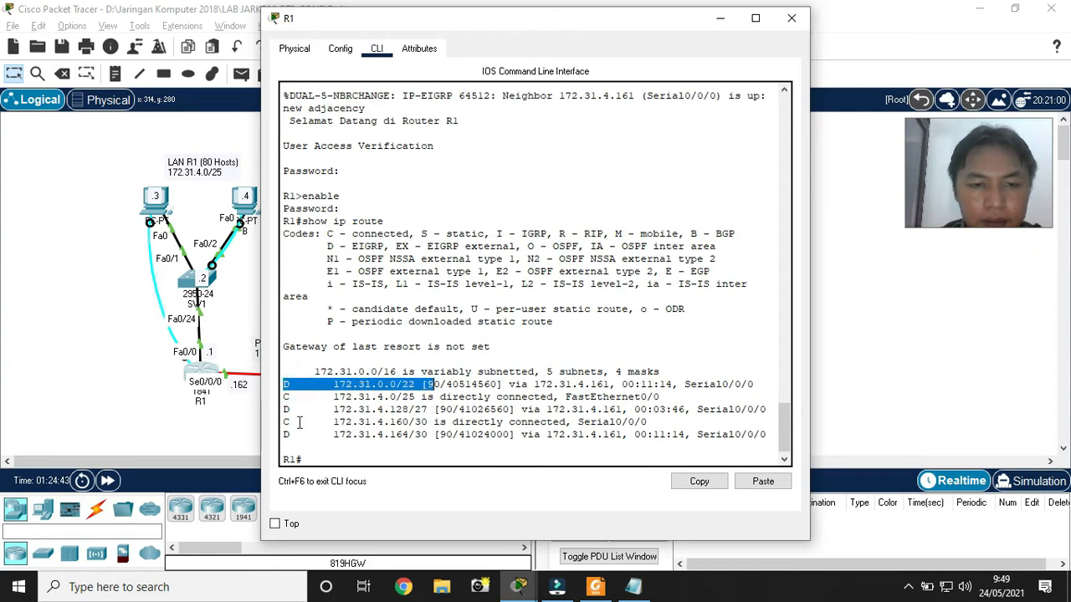
pyautogui.moveTo(284, 409); pyautogui.dragTo(411, 421)
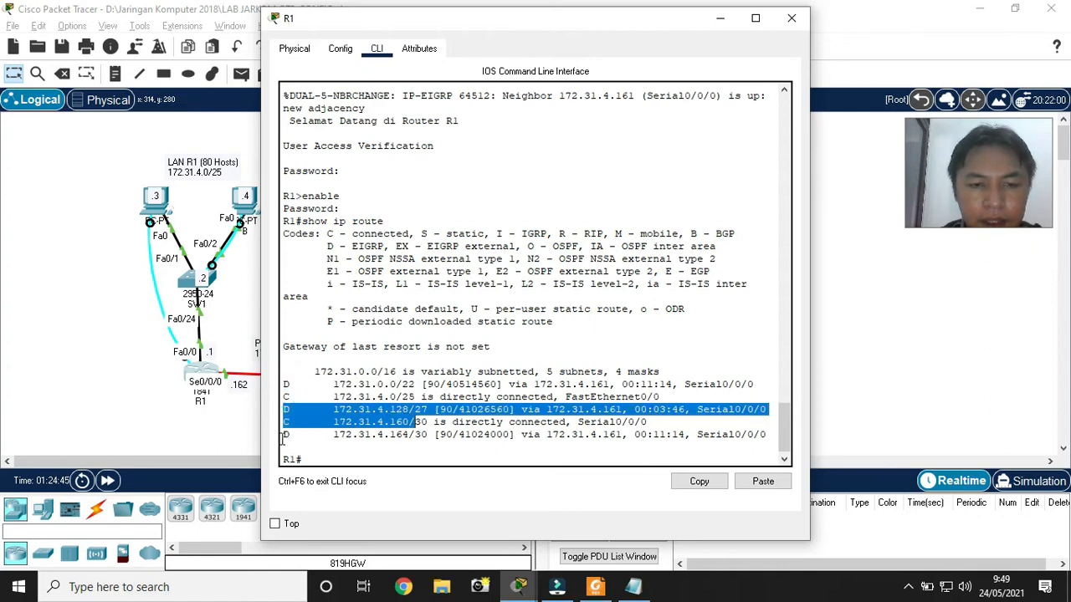
pyautogui.moveTo(283, 438); pyautogui.dragTo(431, 436)
pyautogui.click(433, 437)
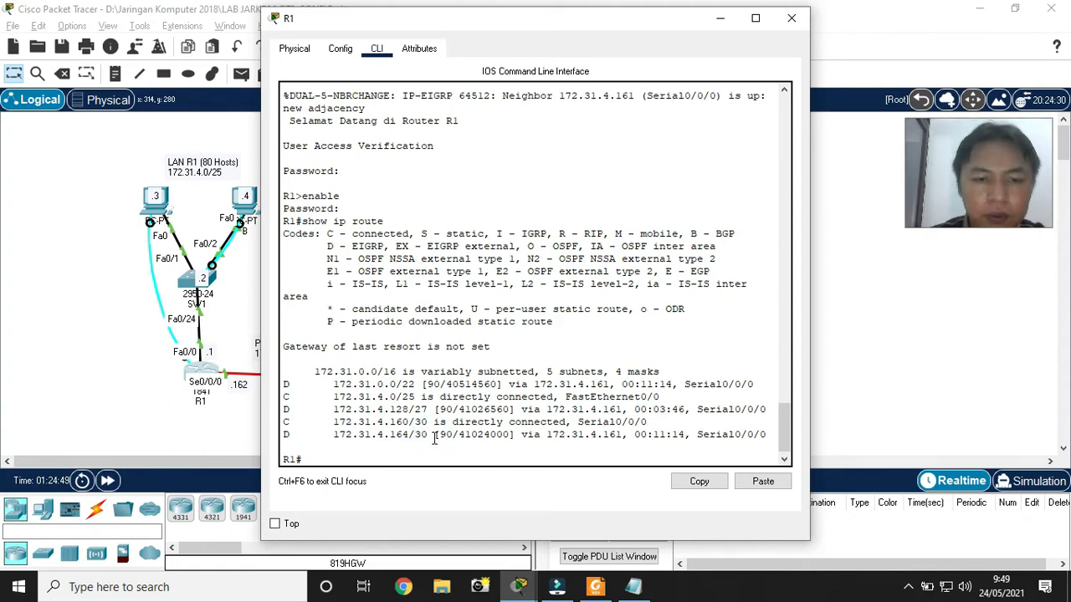
# Open R2's command line from the topology, run show ip route, and examine its EIGRP-learned routes
pyautogui.click(524, 589)
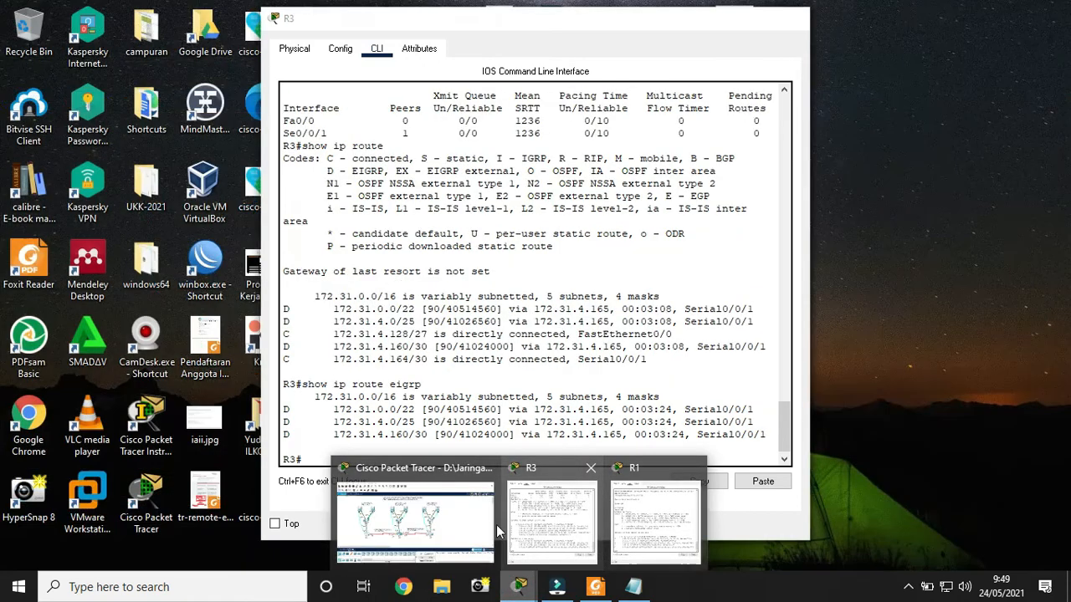
pyautogui.click(476, 523)
pyautogui.click(427, 375)
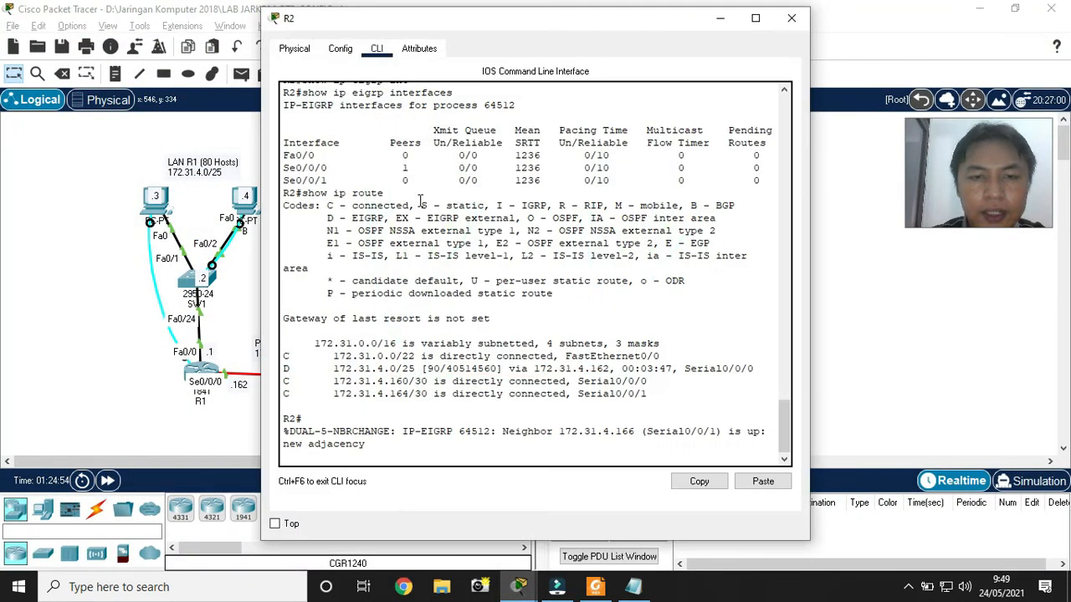
pyautogui.press('Return')
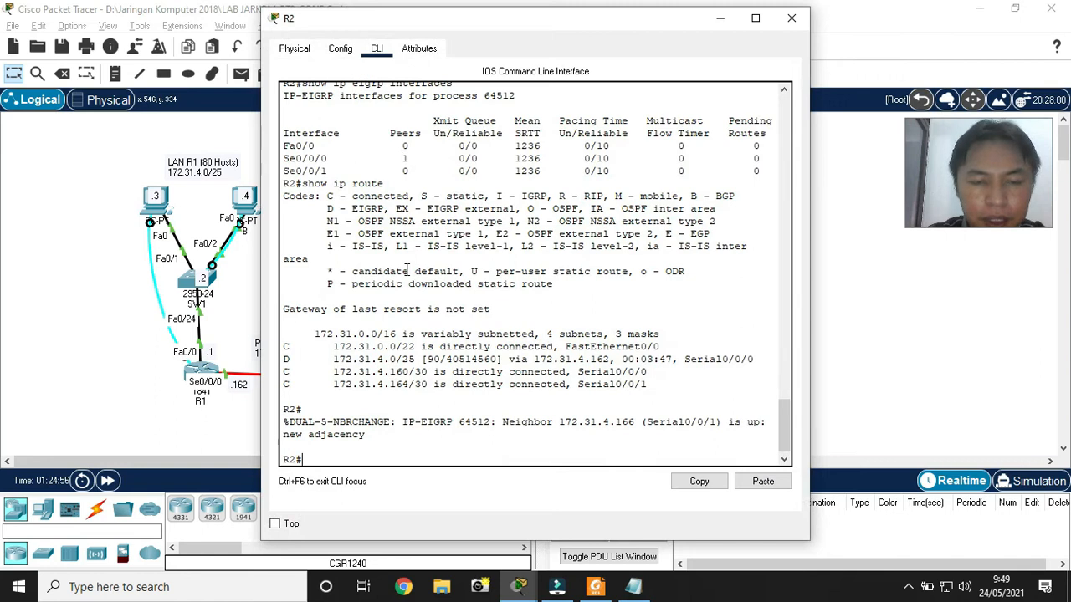
pyautogui.write('show ip route')
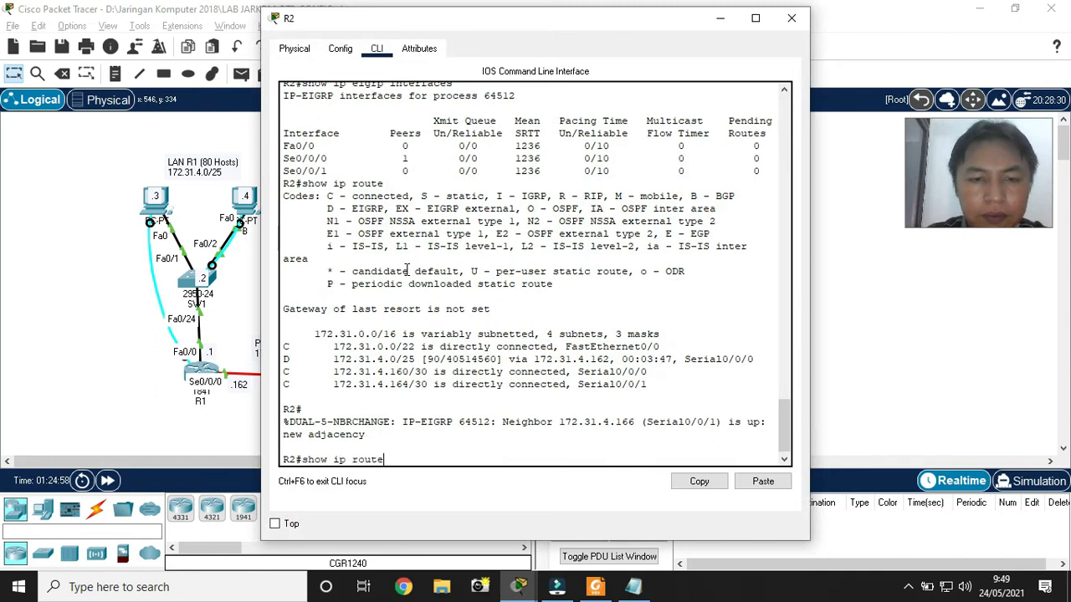
pyautogui.press('Return')
pyautogui.moveTo(284, 395); pyautogui.dragTo(768, 405)
pyautogui.click(703, 383)
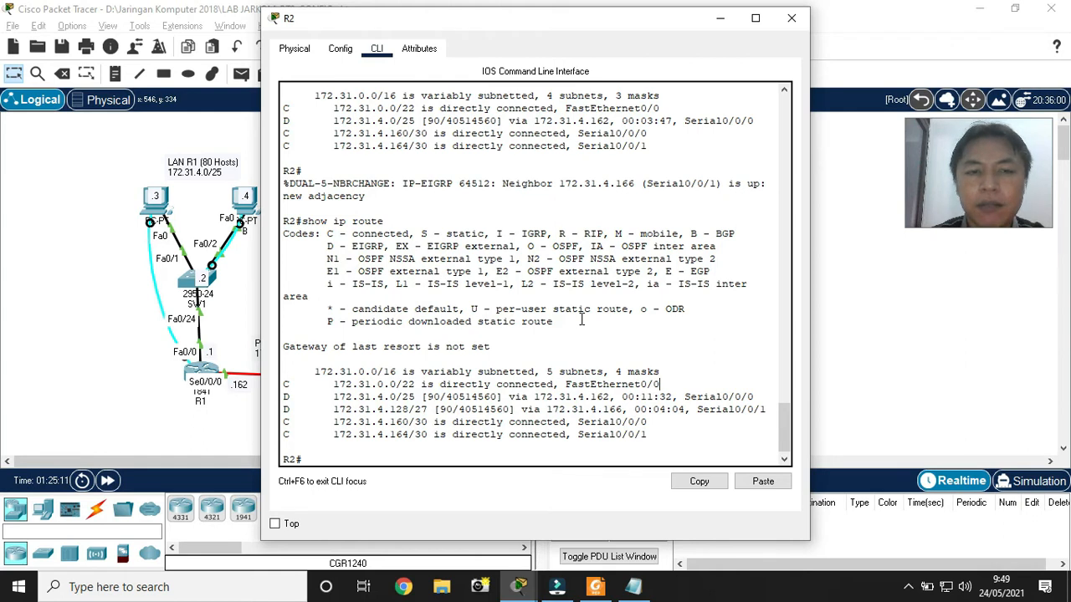
# Place R2's window beside the topology and examine the code, destination and next-hop address of the 172.31.4.0/25 route
pyautogui.moveTo(535, 26); pyautogui.dragTo(775, 44)
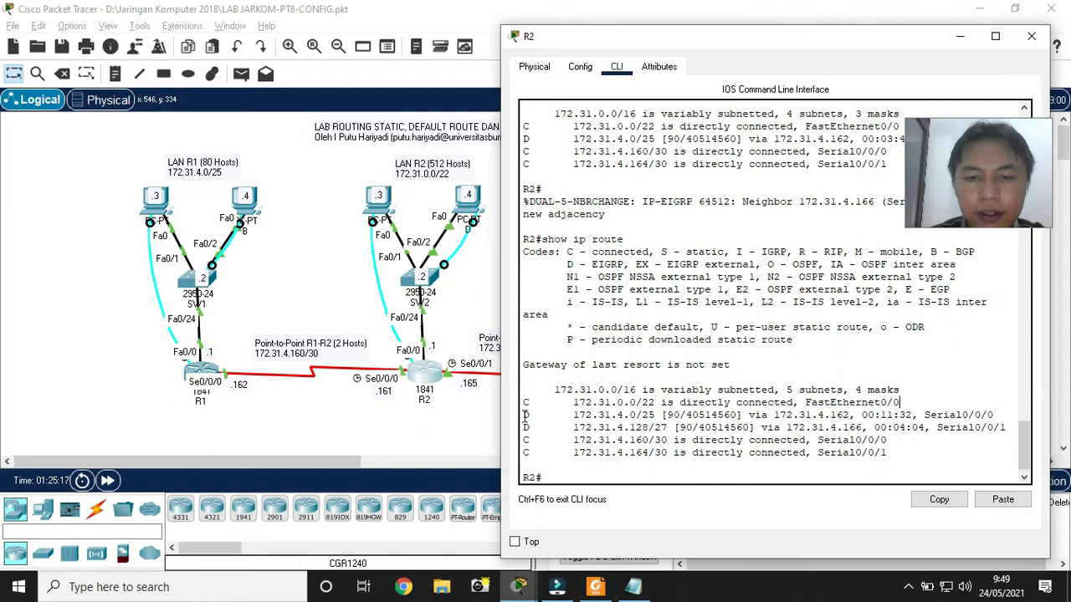
pyautogui.moveTo(522, 414); pyautogui.dragTo(530, 414)
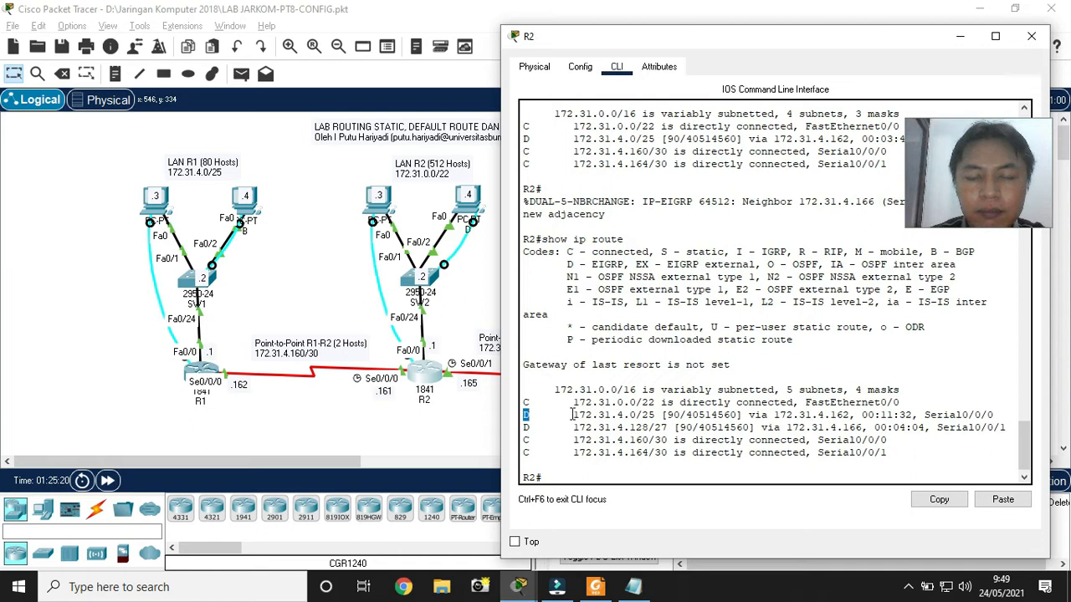
pyautogui.moveTo(575, 416); pyautogui.dragTo(657, 415)
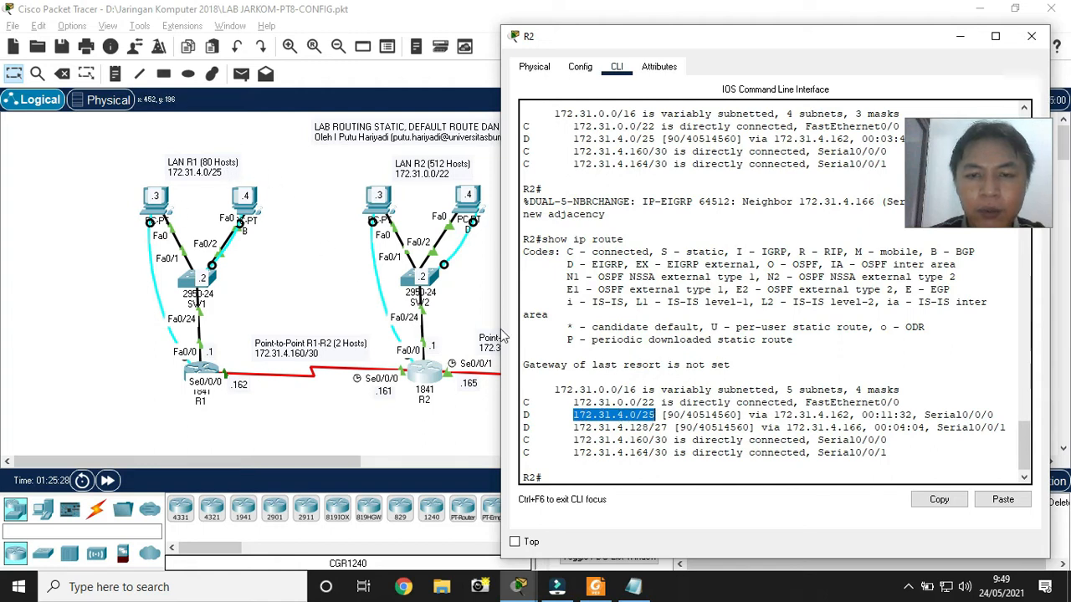
pyautogui.moveTo(749, 416); pyautogui.dragTo(764, 417)
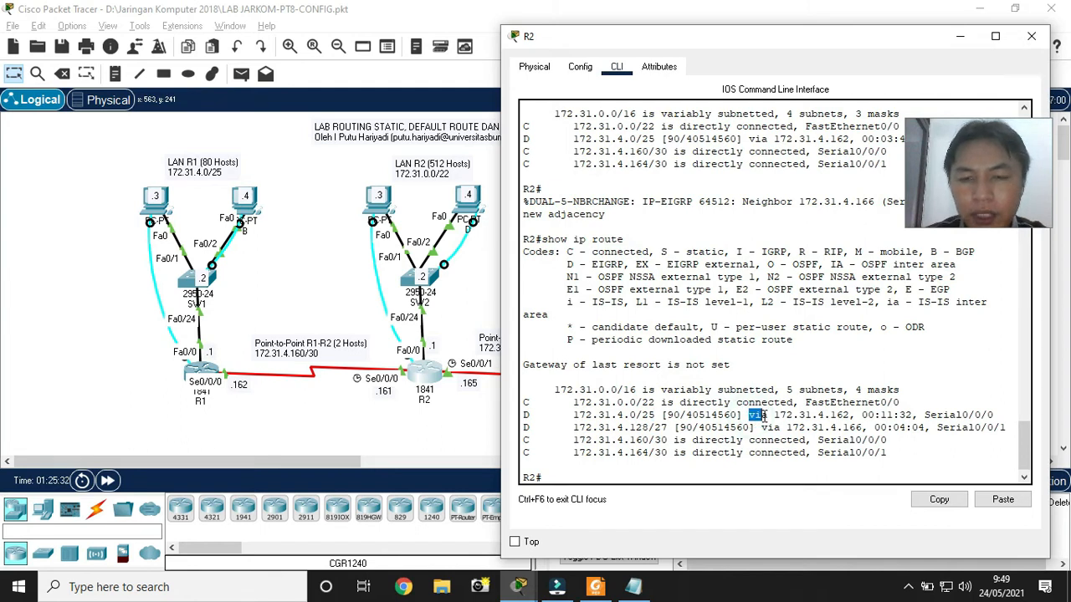
pyautogui.click(771, 415)
pyautogui.moveTo(771, 415); pyautogui.dragTo(851, 423)
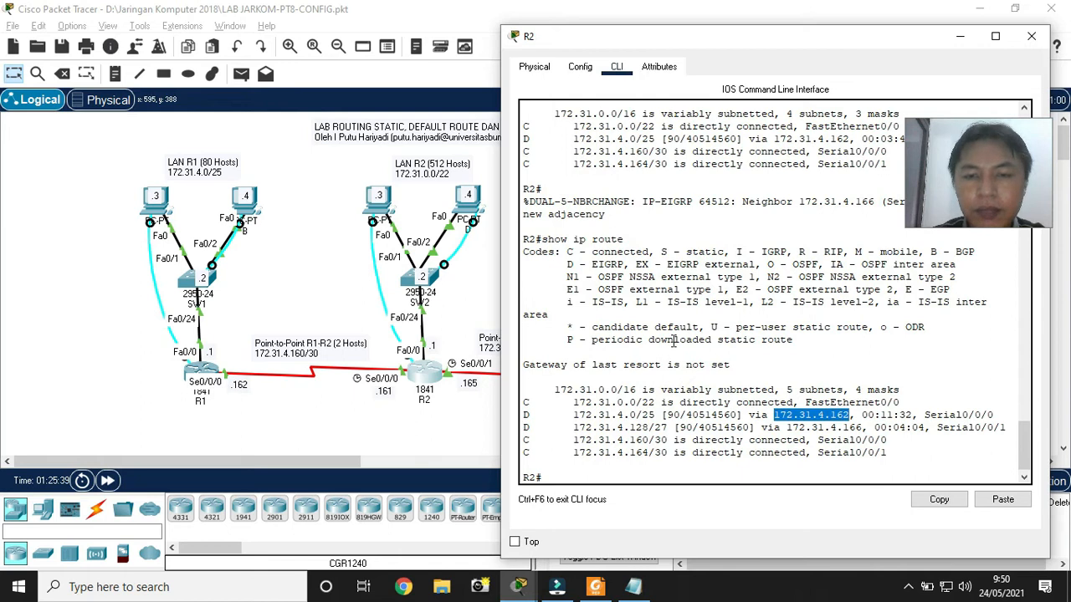
# Examine the code, destination and next-hop address of R2's 172.31.4.128/27 route, moving R2's window to compare with the topology
pyautogui.moveTo(522, 427); pyautogui.dragTo(529, 426)
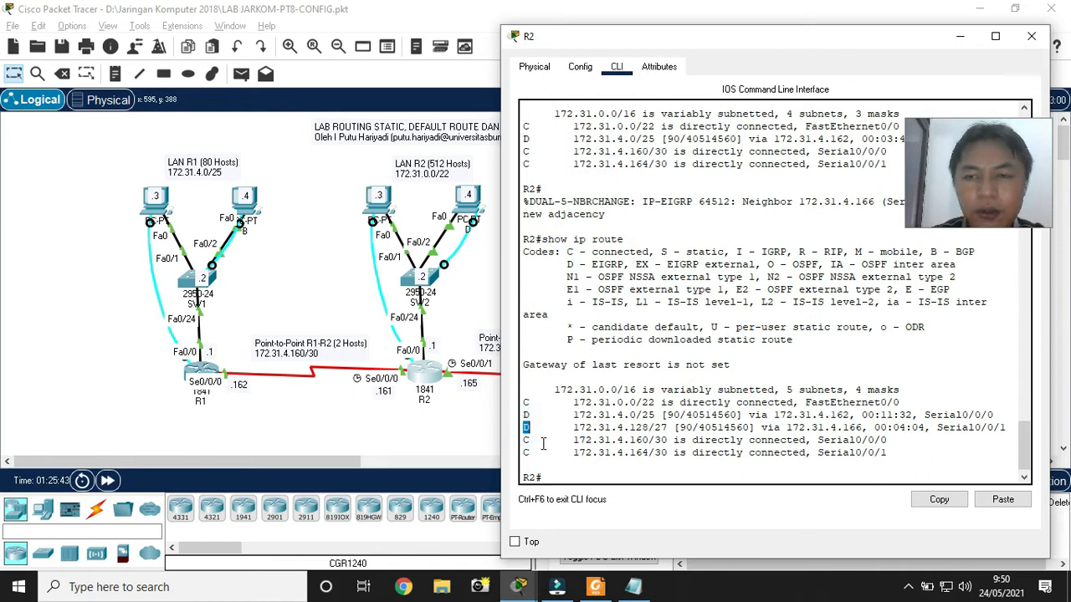
pyautogui.moveTo(572, 427); pyautogui.dragTo(665, 427)
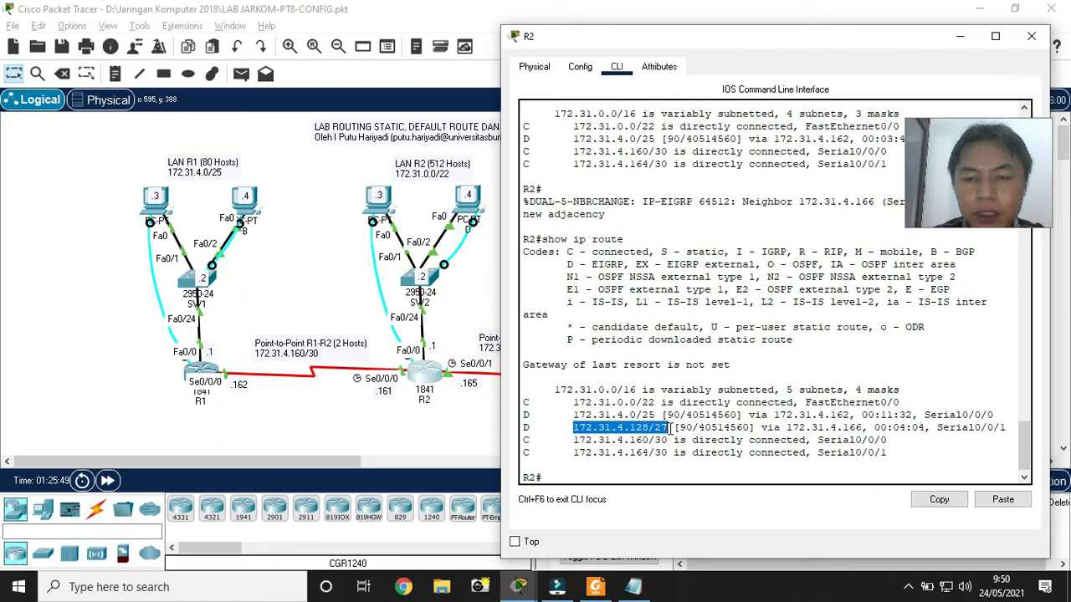
pyautogui.moveTo(771, 42); pyautogui.dragTo(488, 278)
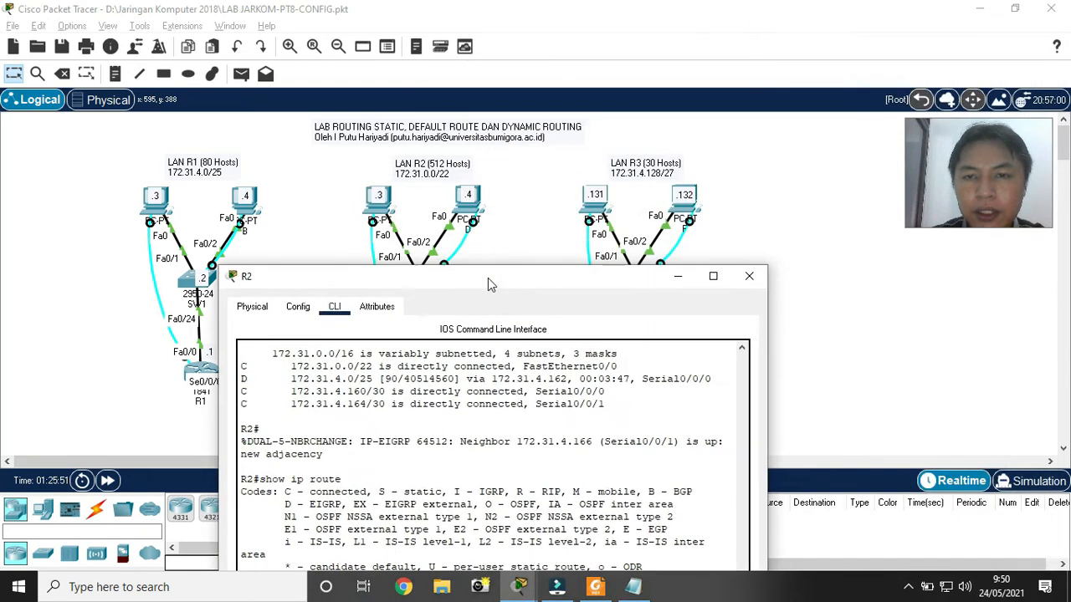
pyautogui.moveTo(588, 269); pyautogui.dragTo(725, 106)
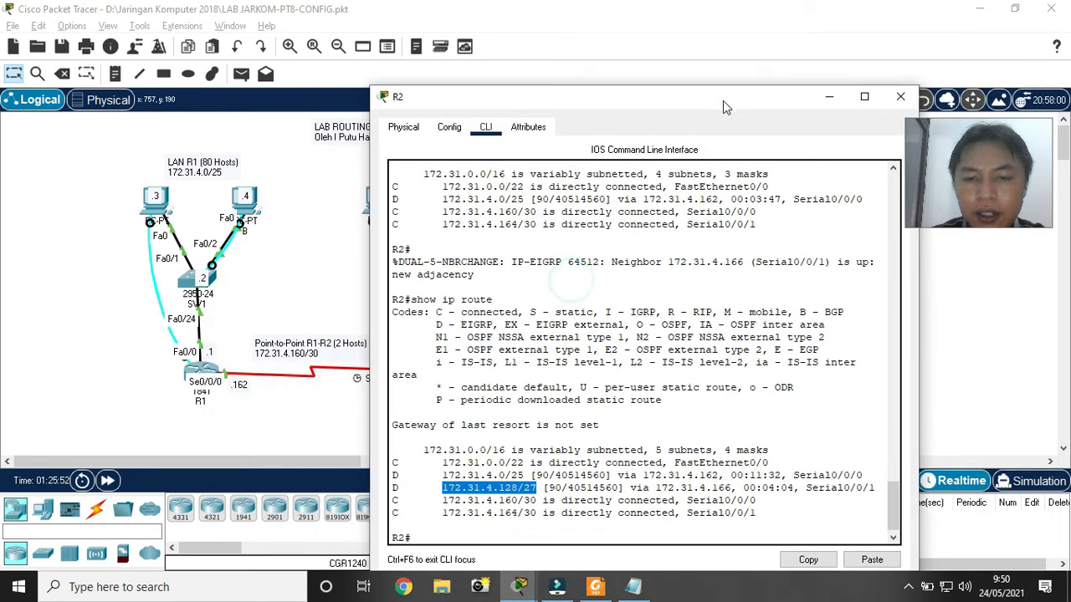
pyautogui.moveTo(656, 488); pyautogui.dragTo(733, 488)
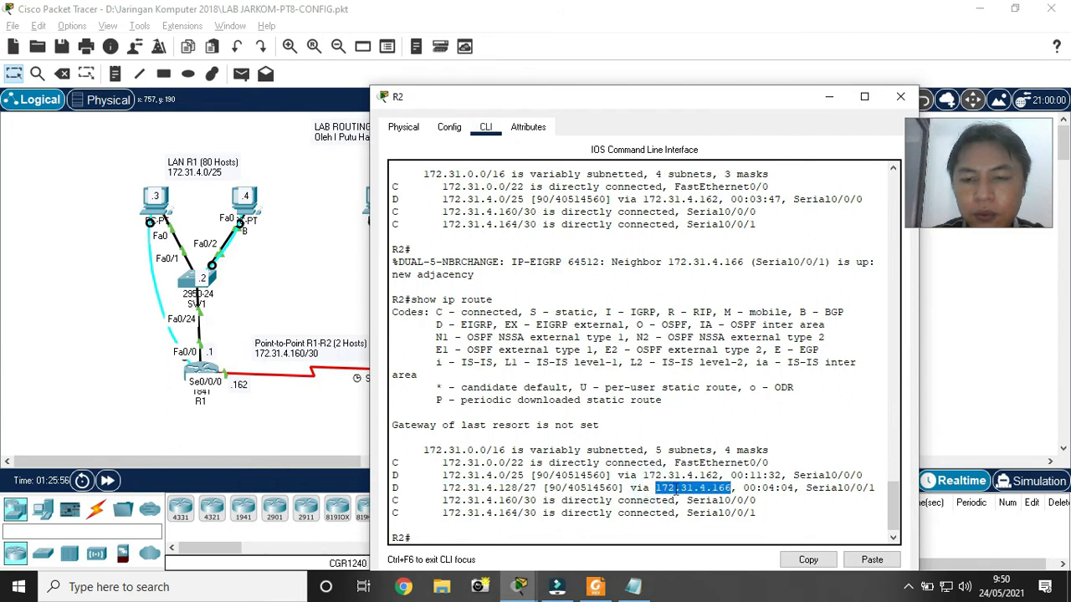
pyautogui.moveTo(699, 106); pyautogui.dragTo(800, 55)
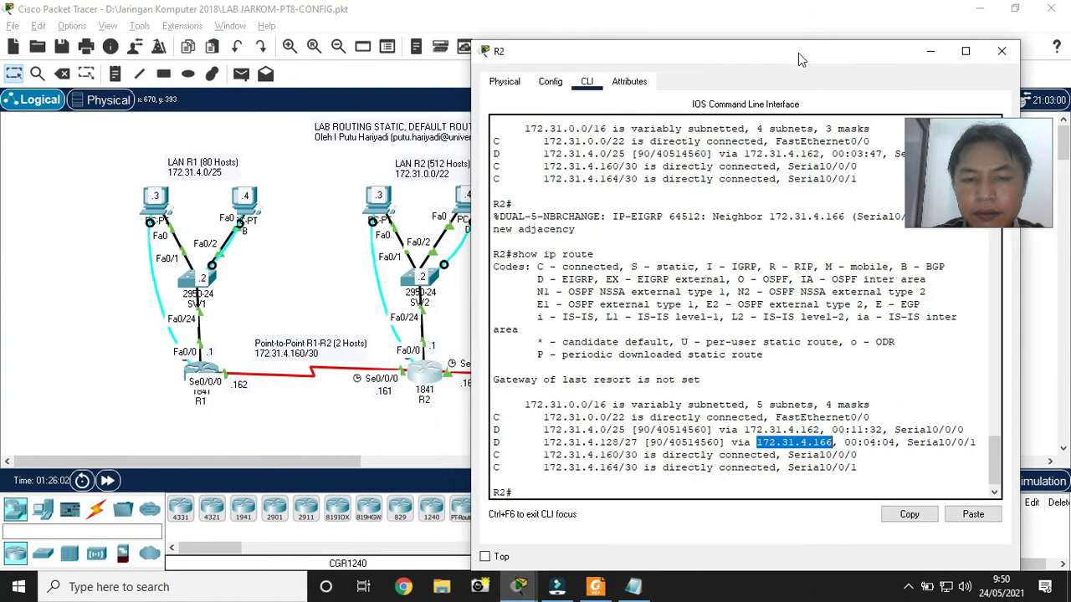
# Examine the administrative distance and metric of the 172.31.4.0/25 route in R2's routing table
pyautogui.click(700, 440)
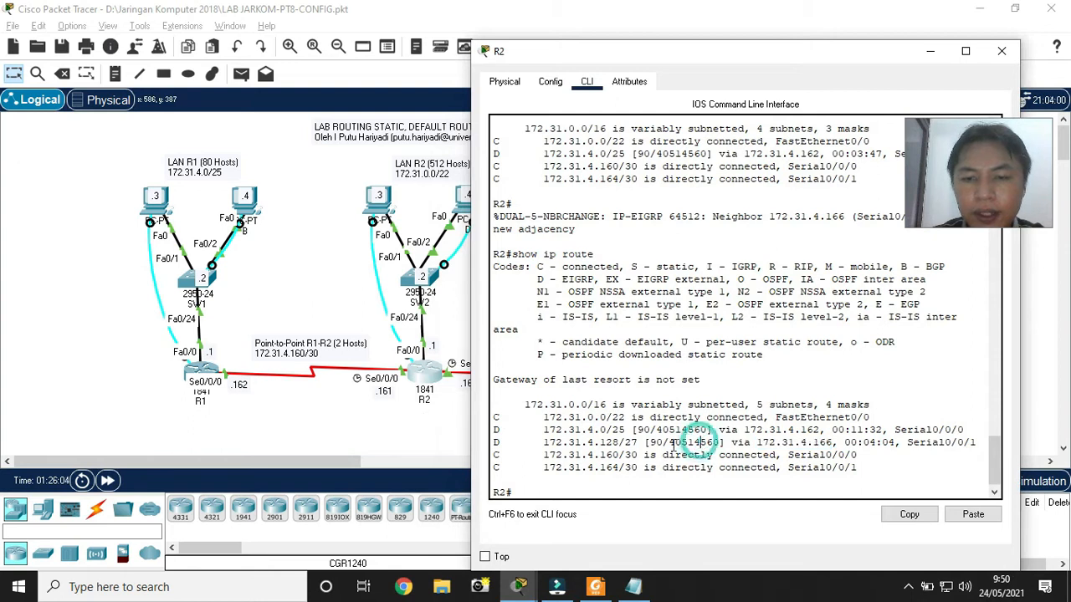
pyautogui.moveTo(633, 430); pyautogui.dragTo(712, 430)
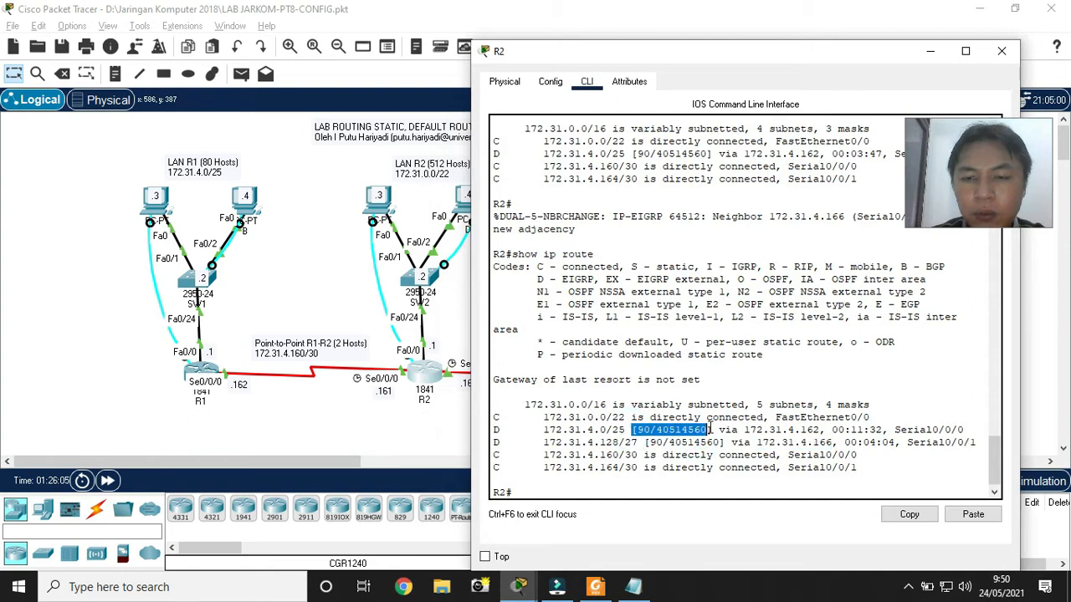
pyautogui.click(650, 436)
pyautogui.moveTo(637, 432); pyautogui.dragTo(651, 430)
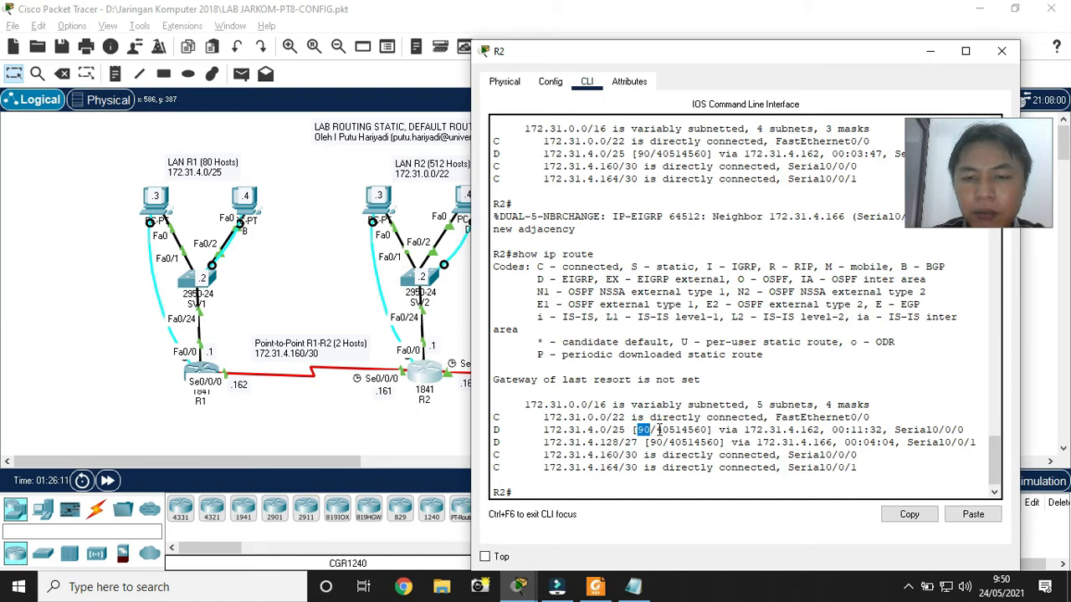
pyautogui.moveTo(656, 430); pyautogui.dragTo(710, 430)
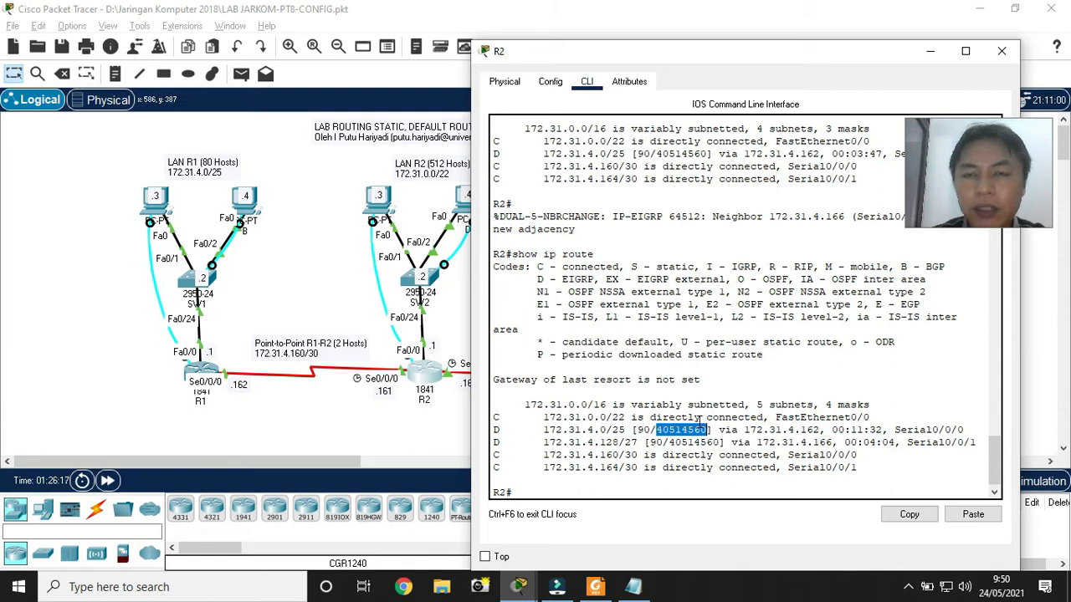
pyautogui.click(698, 422)
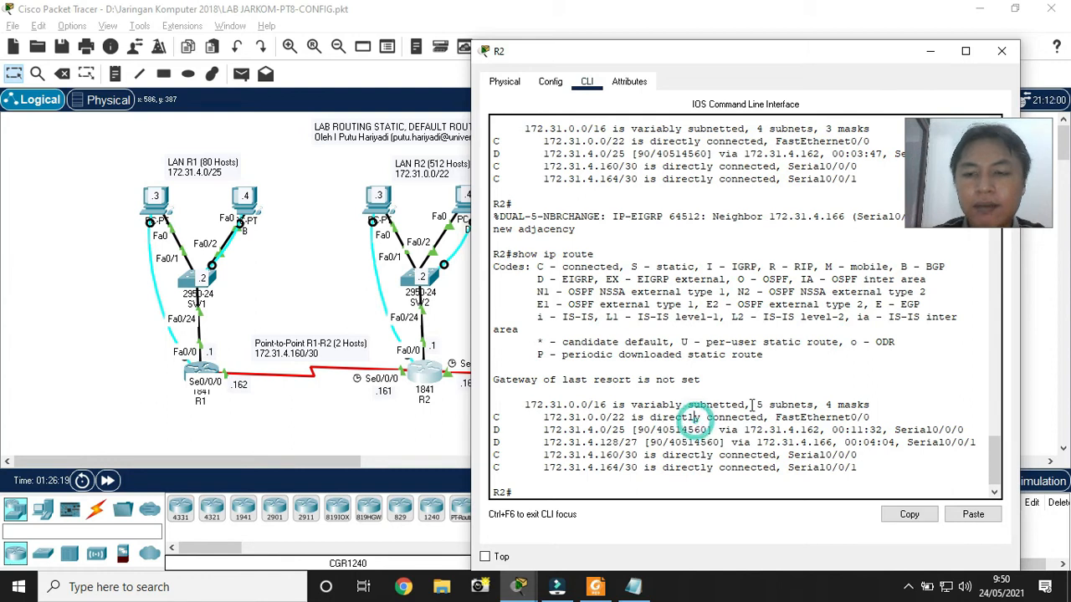
# Switch to the lab guide in Foxit Reader and read sections G and H on verifying connectivity and tracing the route
pyautogui.click(595, 586)
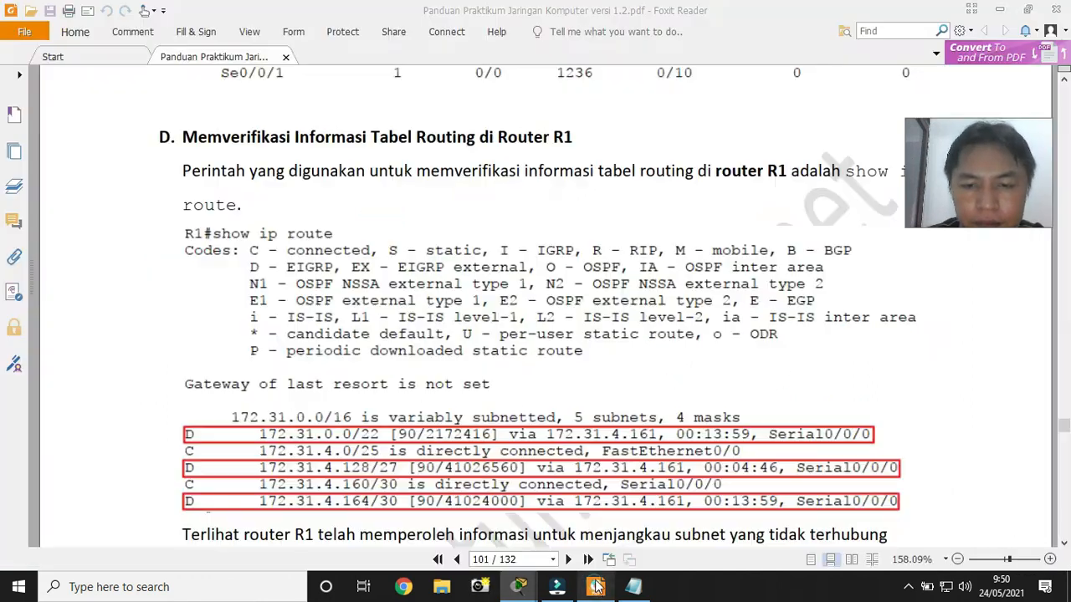
pyautogui.scroll(-1, 441, 289)
pyautogui.scroll(-10, 441, 289)
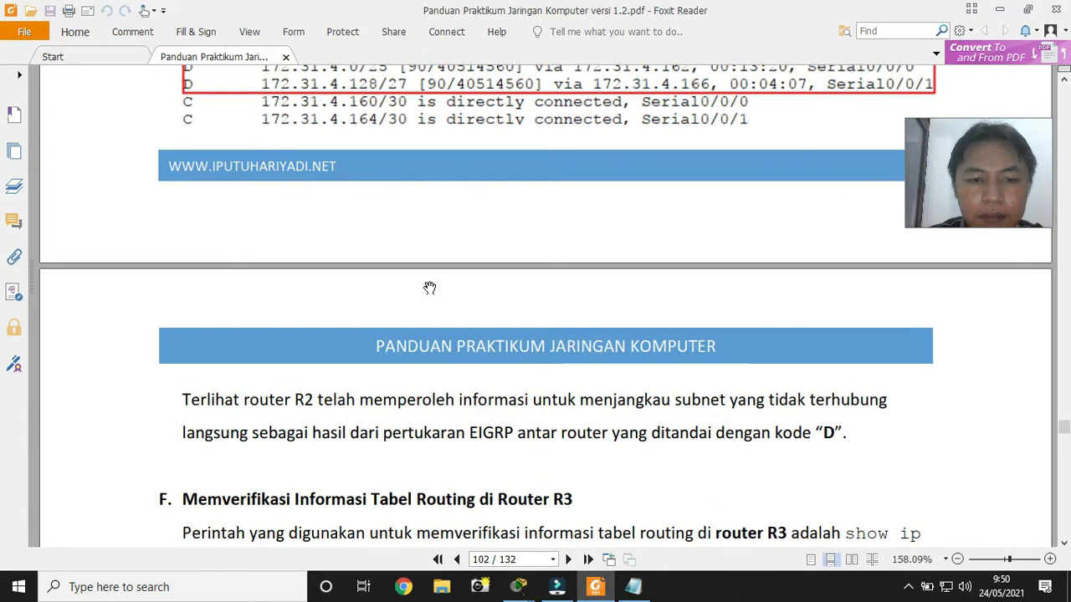
pyautogui.scroll(-10, 429, 288)
pyautogui.scroll(2, 426, 287)
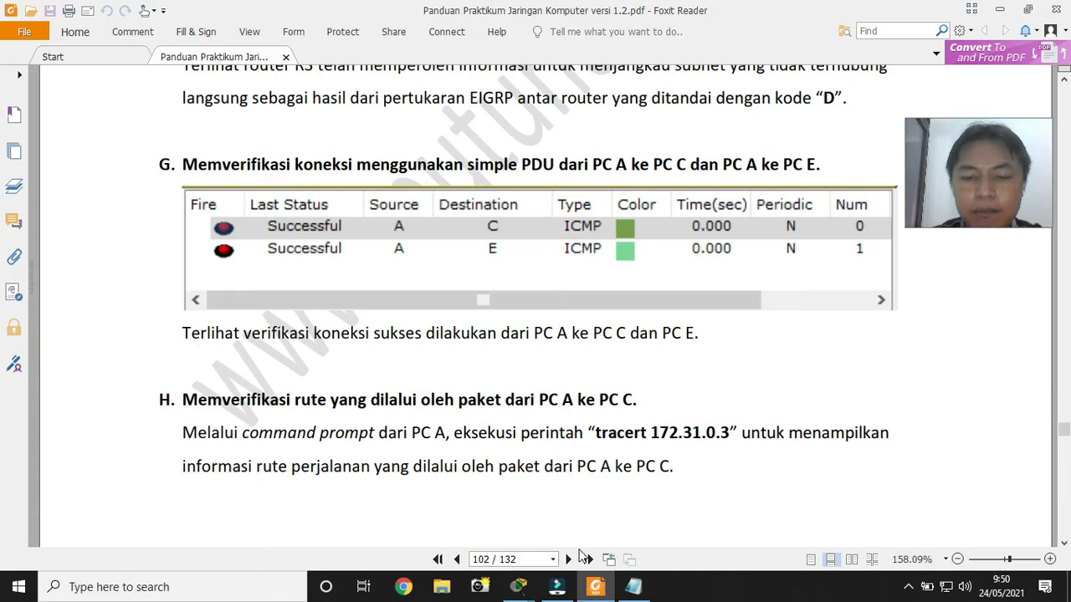
# Switch back to the Packet Tracer topology and send simple PDUs from PC A to PC C and from PC A to PC E
pyautogui.moveTo(521, 590)
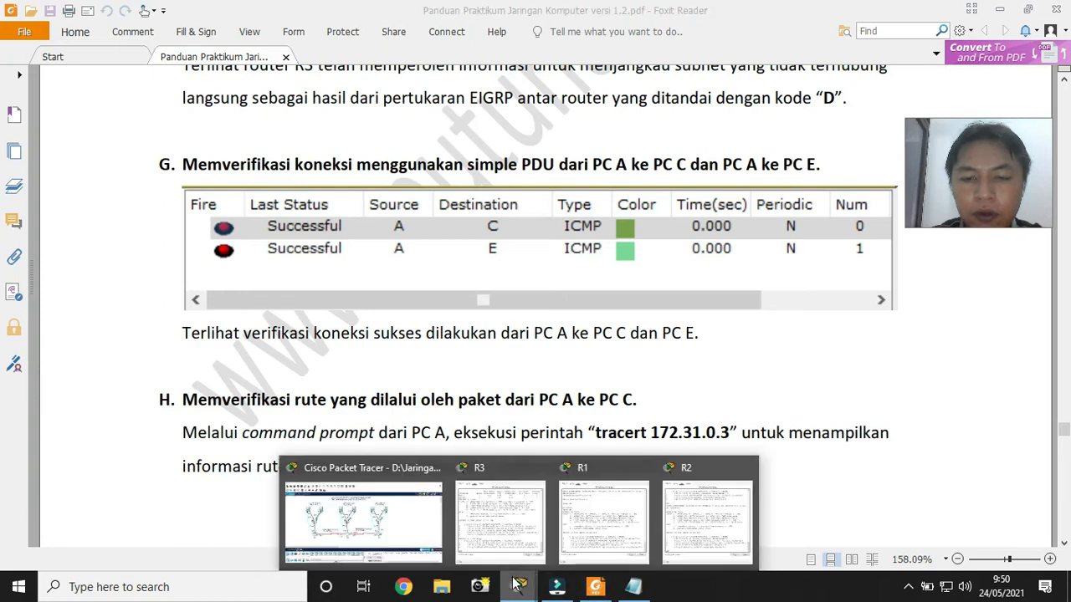
pyautogui.click(403, 544)
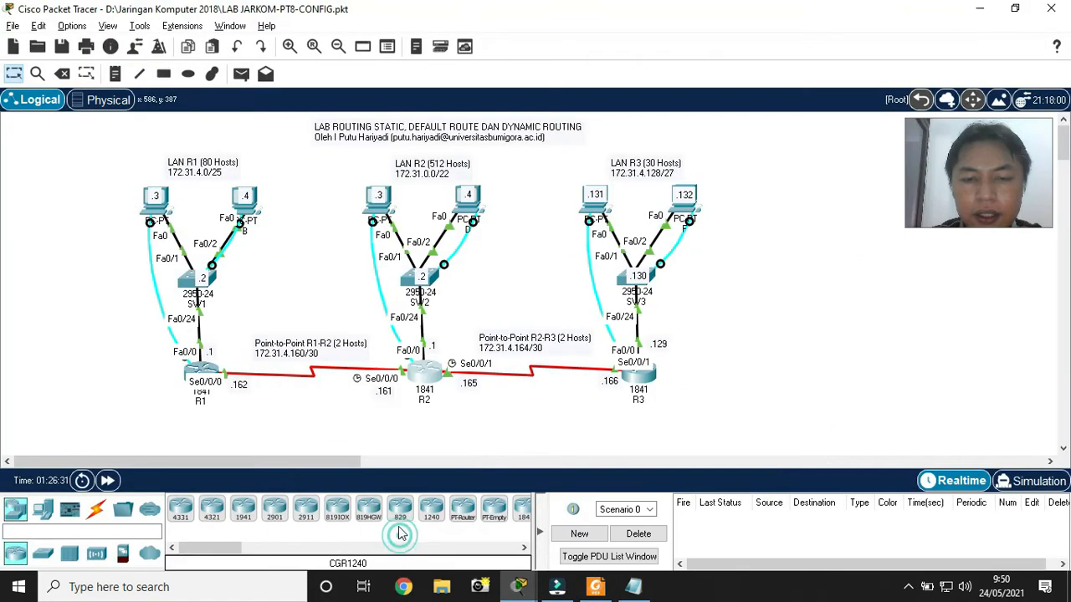
pyautogui.click(242, 75)
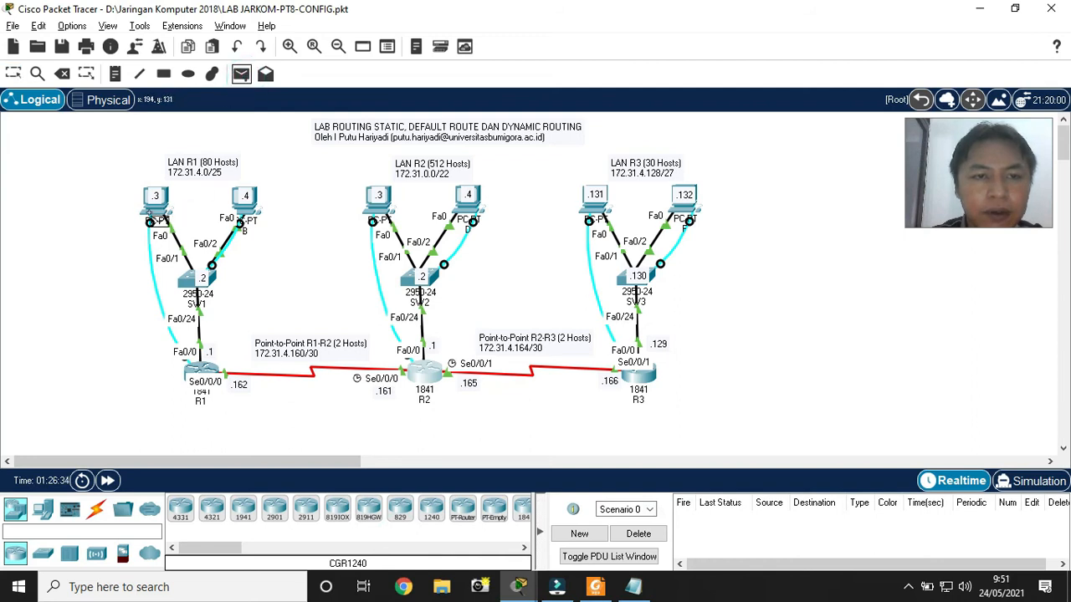
pyautogui.click(153, 220)
pyautogui.click(375, 211)
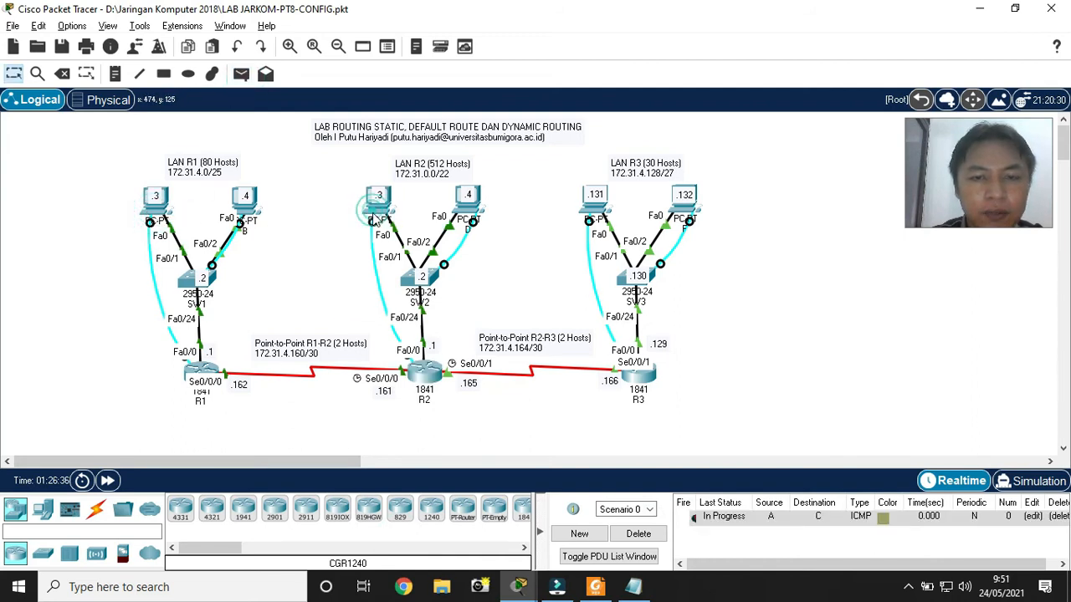
pyautogui.click(241, 73)
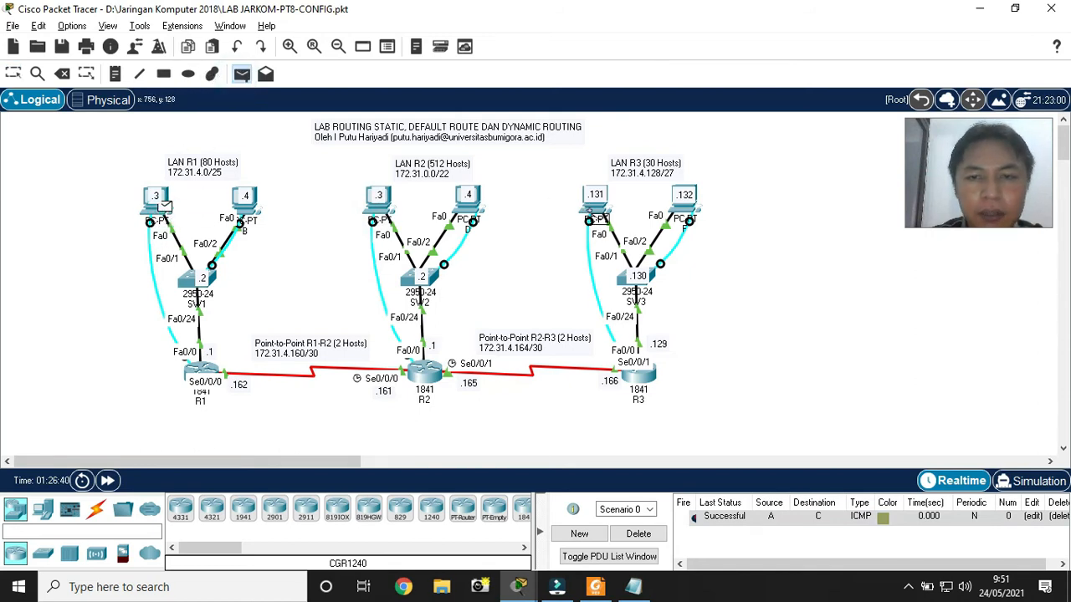
pyautogui.click(595, 216)
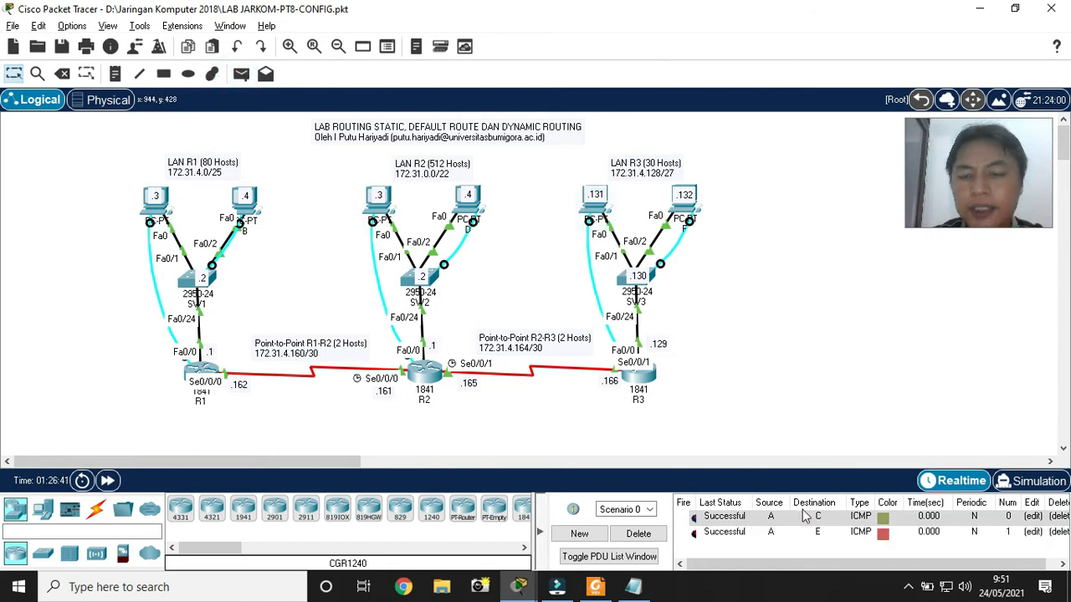
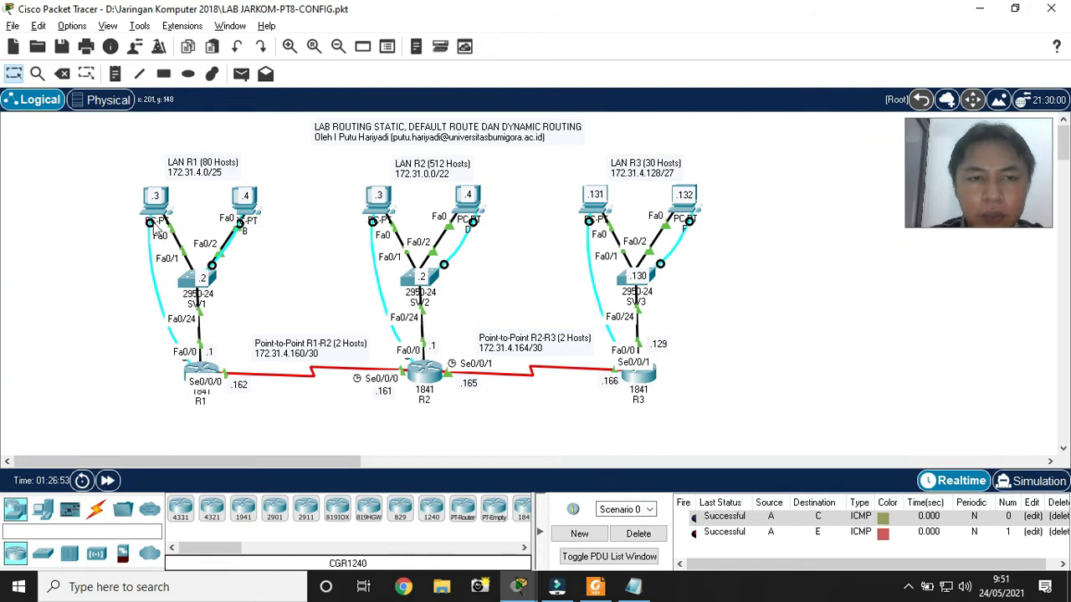
# Open PC A's command prompt and ping PC C at 172.31.0.3
pyautogui.click(156, 219)
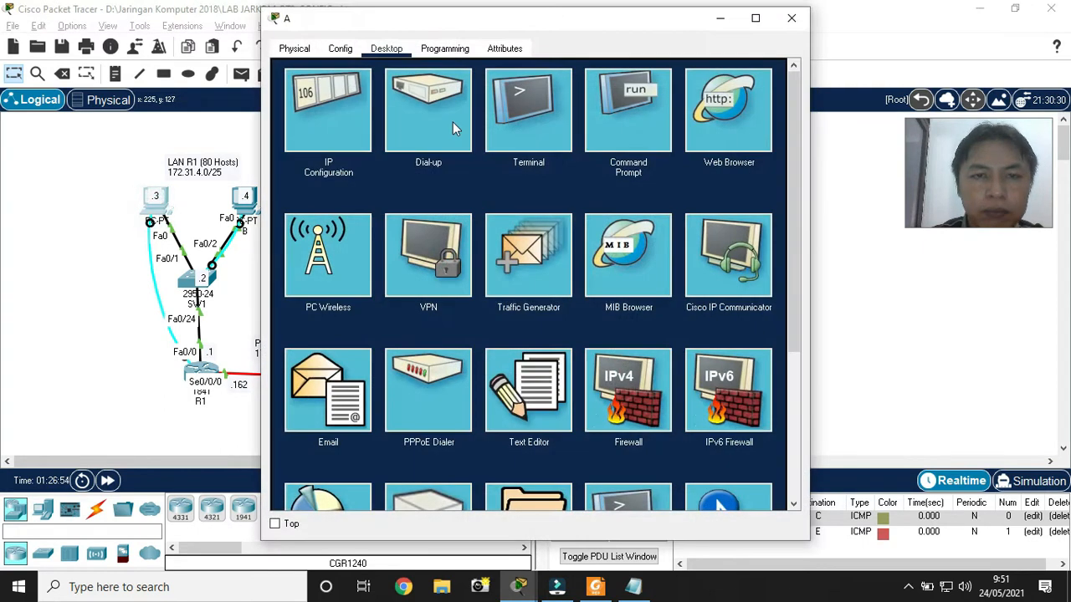
pyautogui.click(615, 124)
pyautogui.moveTo(610, 24); pyautogui.dragTo(403, 321)
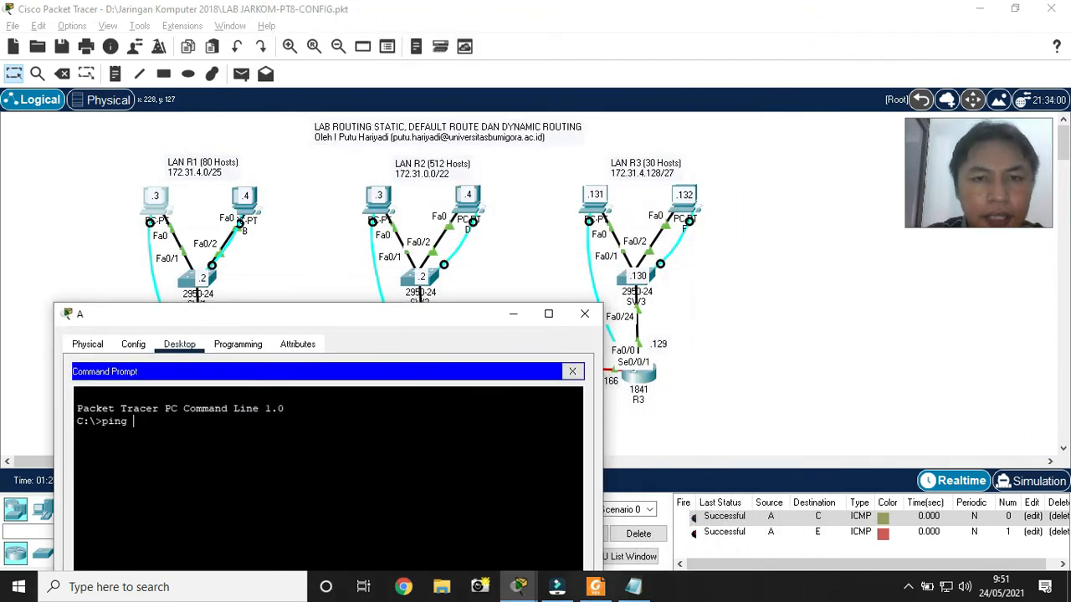
pyautogui.write('ping 172.31.0.')
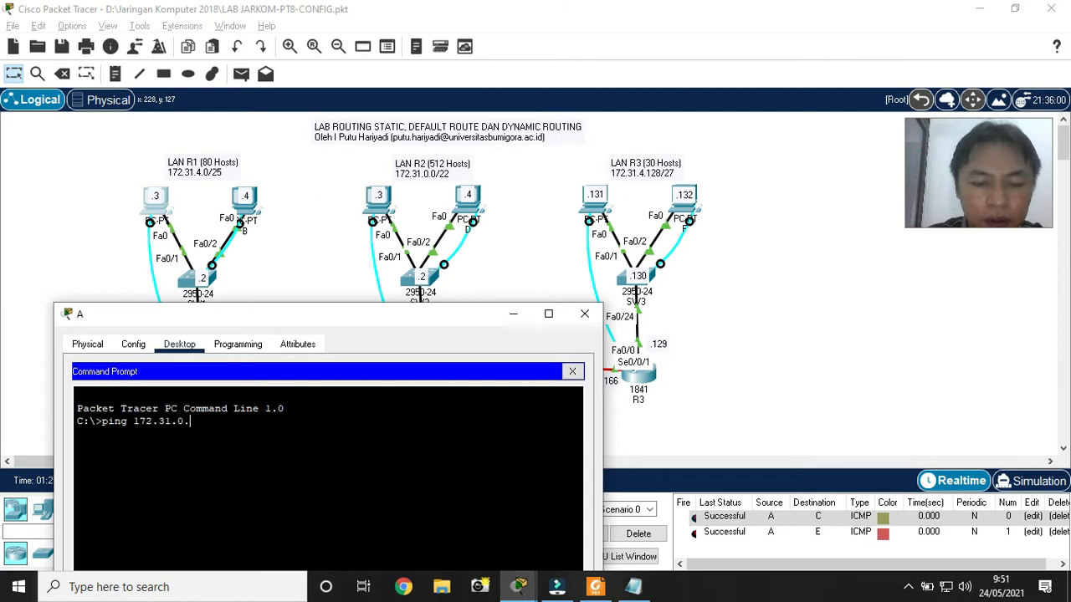
pyautogui.write('3')
pyautogui.press('Return')
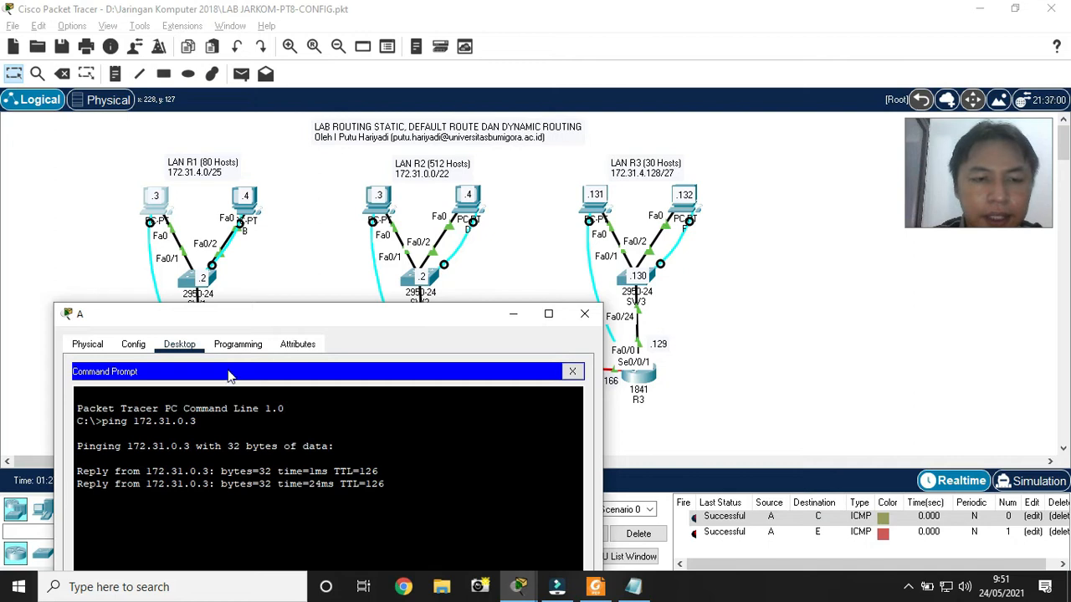
# Ping PC E at 172.31.4.131 from PC A and bring the complete output into view
pyautogui.moveTo(267, 313); pyautogui.dragTo(297, 275)
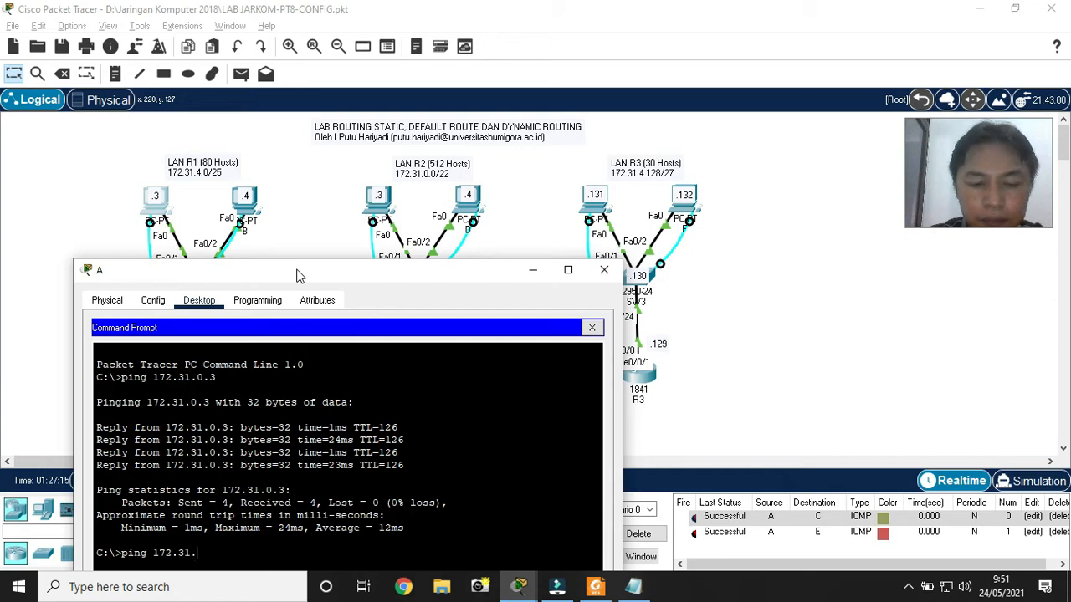
pyautogui.write('31')
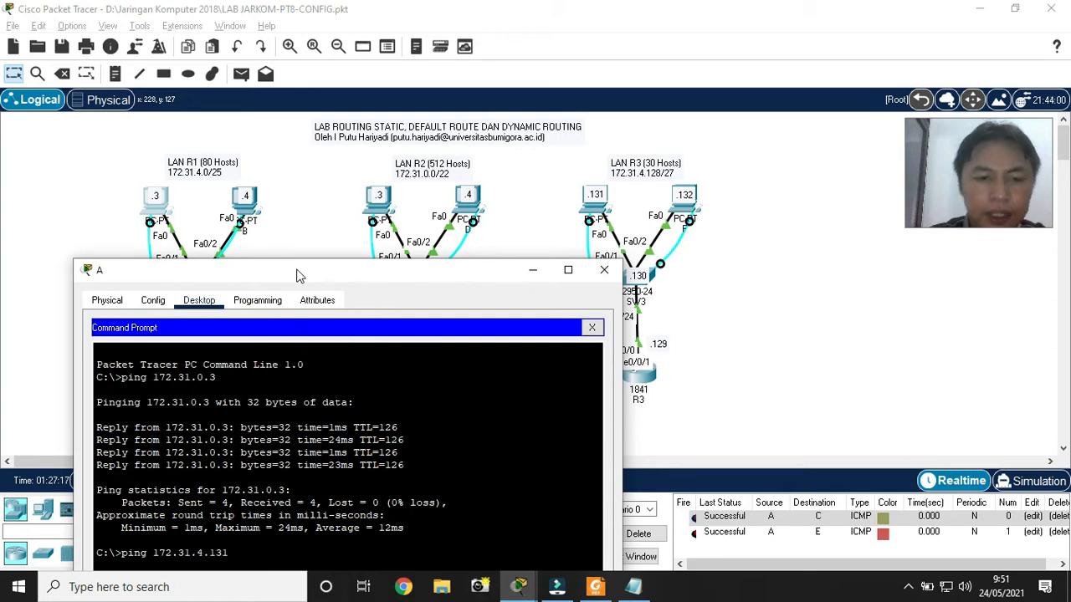
pyautogui.press('Return')
pyautogui.moveTo(299, 276); pyautogui.dragTo(311, 95)
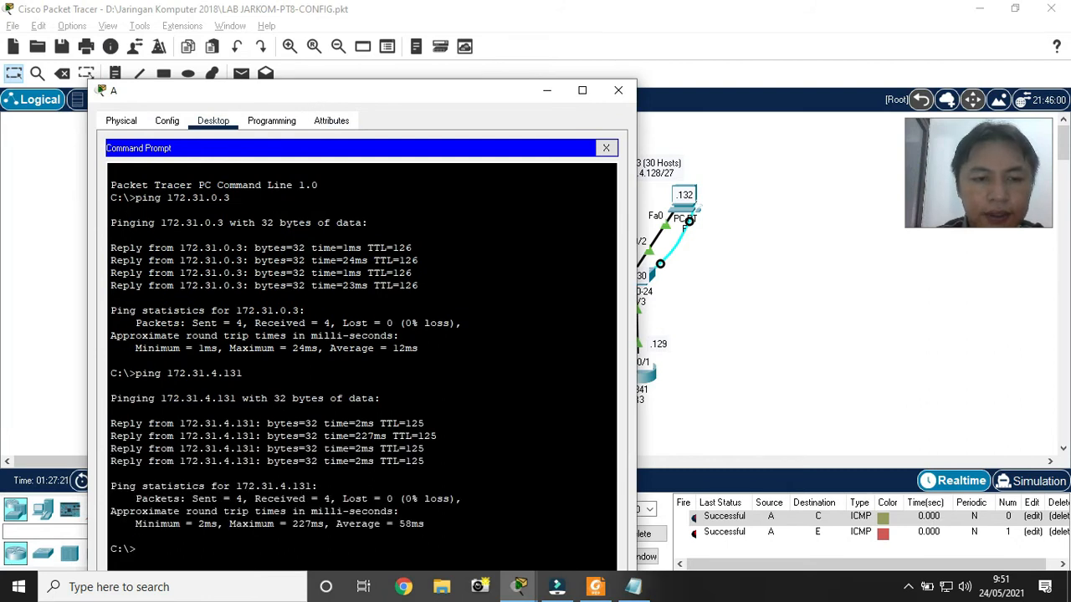
# Place PC A's window beside the topology, run tracert 172.31.0.3, and examine the address of each hop
pyautogui.moveTo(401, 88); pyautogui.dragTo(845, 100)
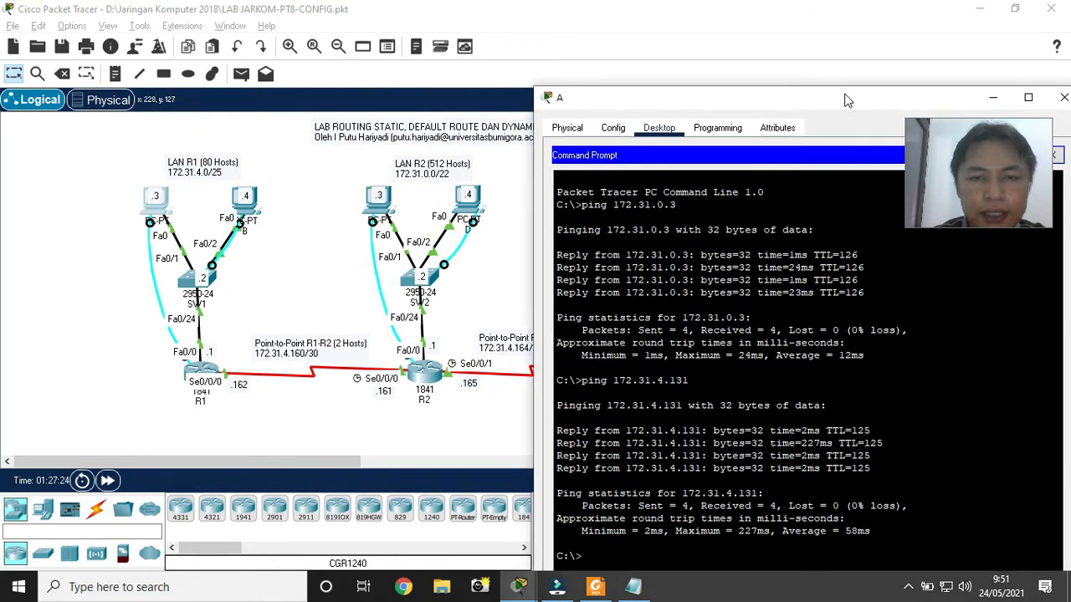
pyautogui.moveTo(845, 100); pyautogui.dragTo(830, 74)
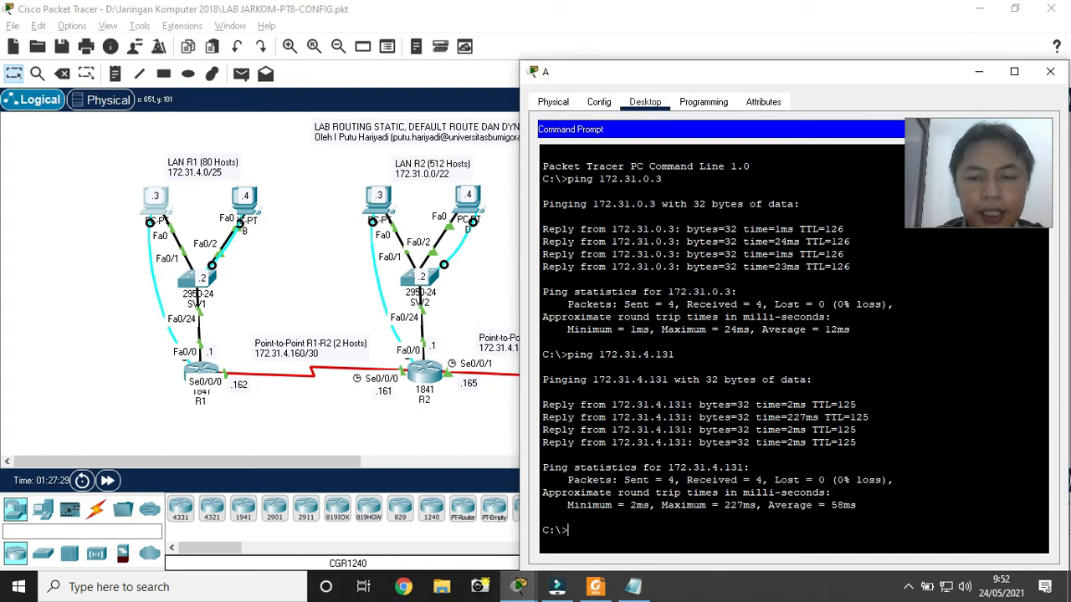
pyautogui.write('acert 172.31.0.3')
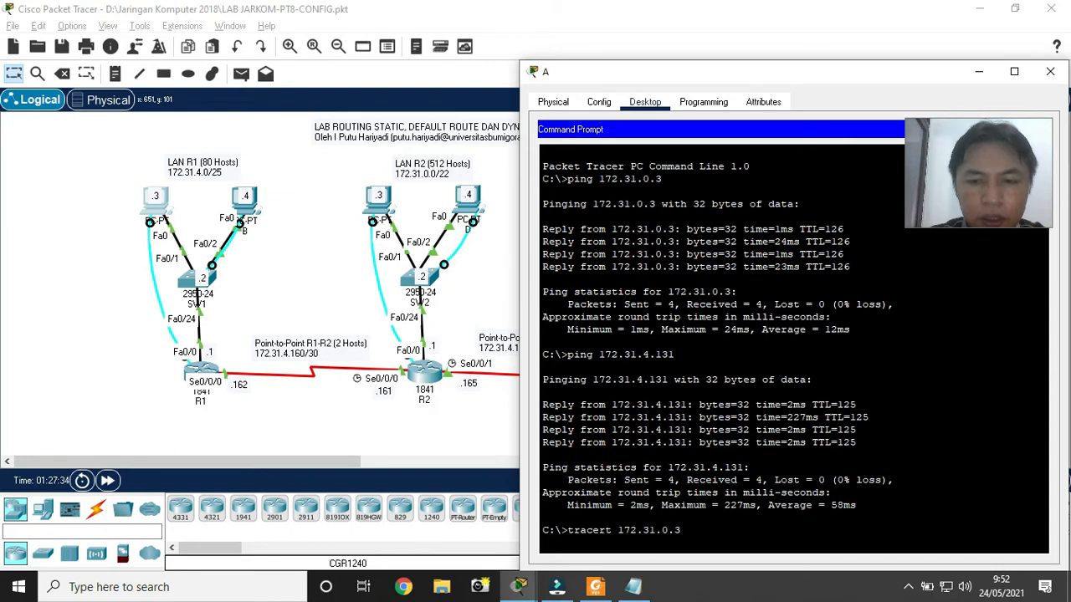
pyautogui.press('Return')
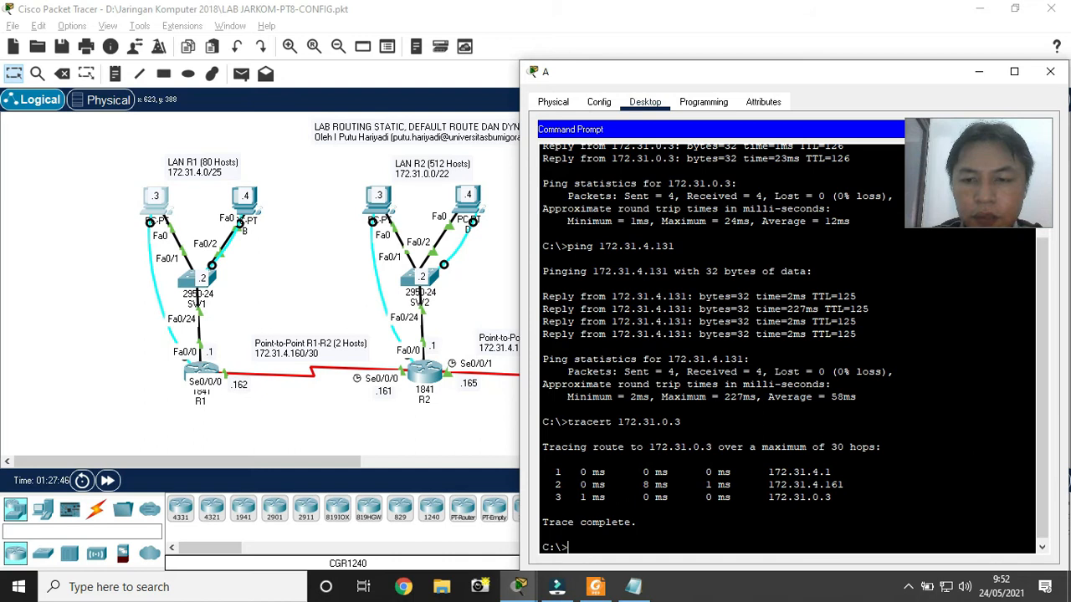
pyautogui.moveTo(768, 472); pyautogui.dragTo(831, 471)
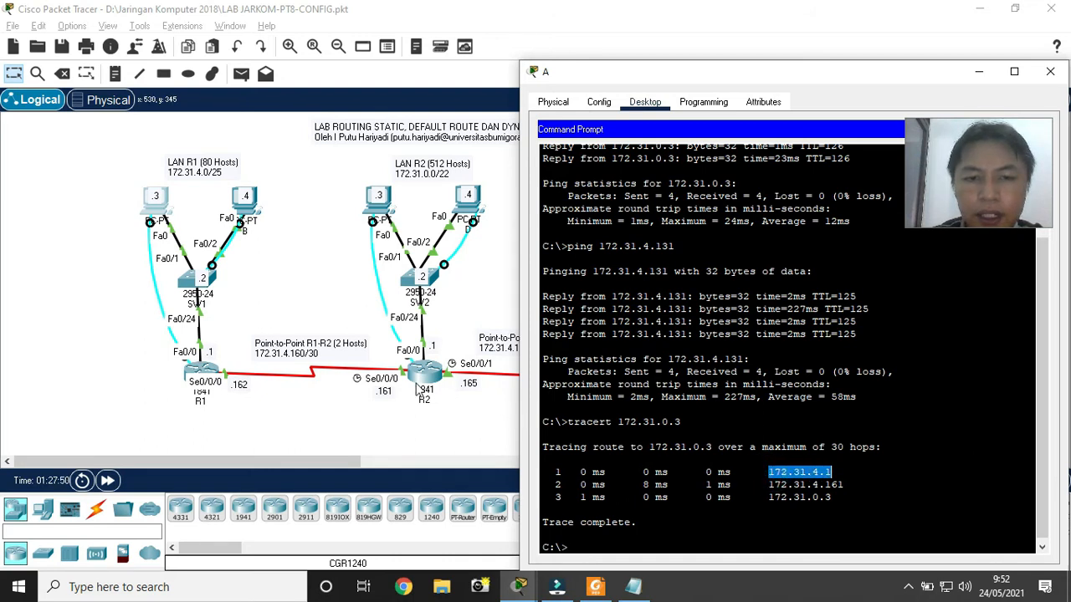
pyautogui.moveTo(768, 484); pyautogui.dragTo(843, 484)
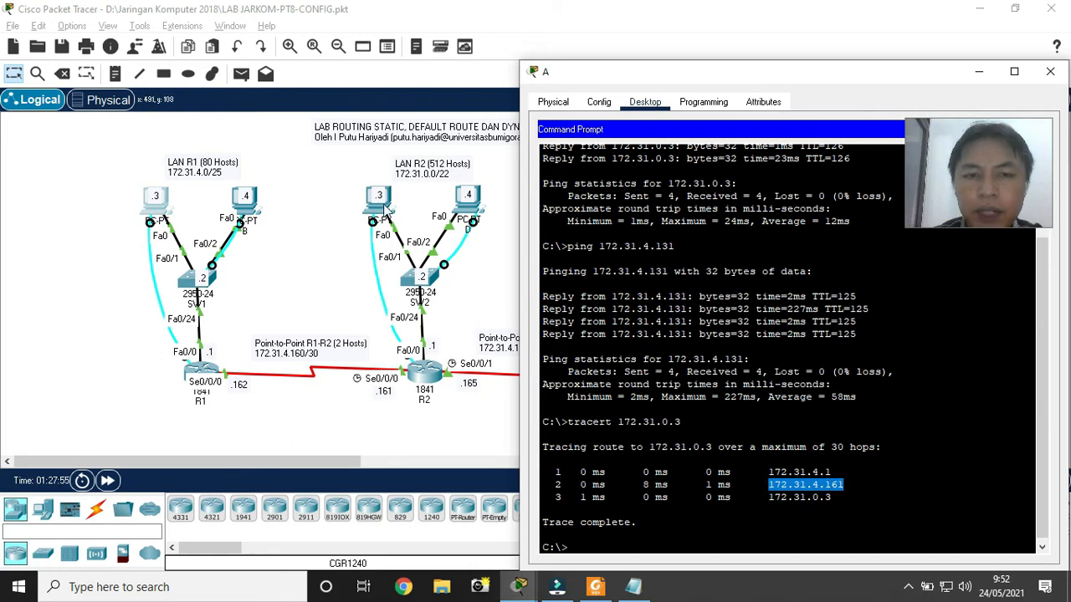
pyautogui.moveTo(768, 497); pyautogui.dragTo(832, 497)
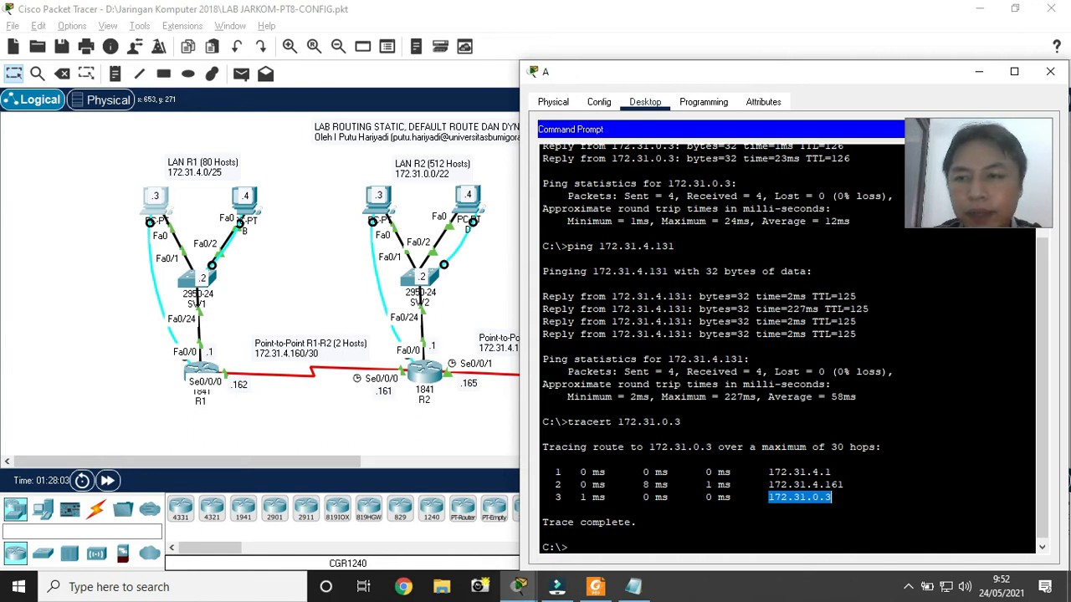
# Trace the route from PC A to PC E by running tracert 172.31.4.131 in the command prompt
pyautogui.click(779, 474)
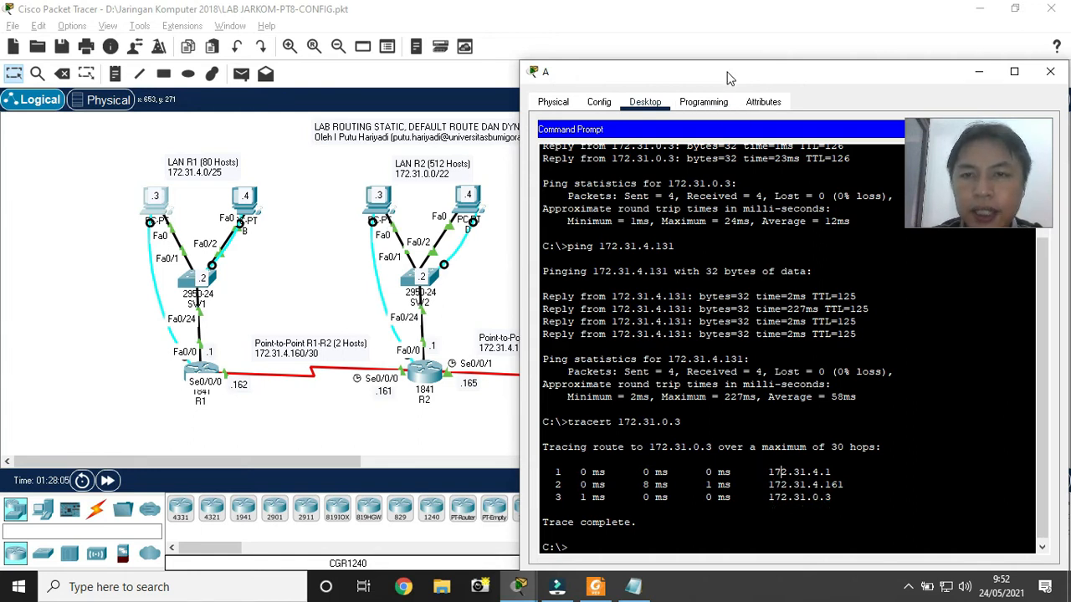
pyautogui.moveTo(728, 76); pyautogui.dragTo(705, 49)
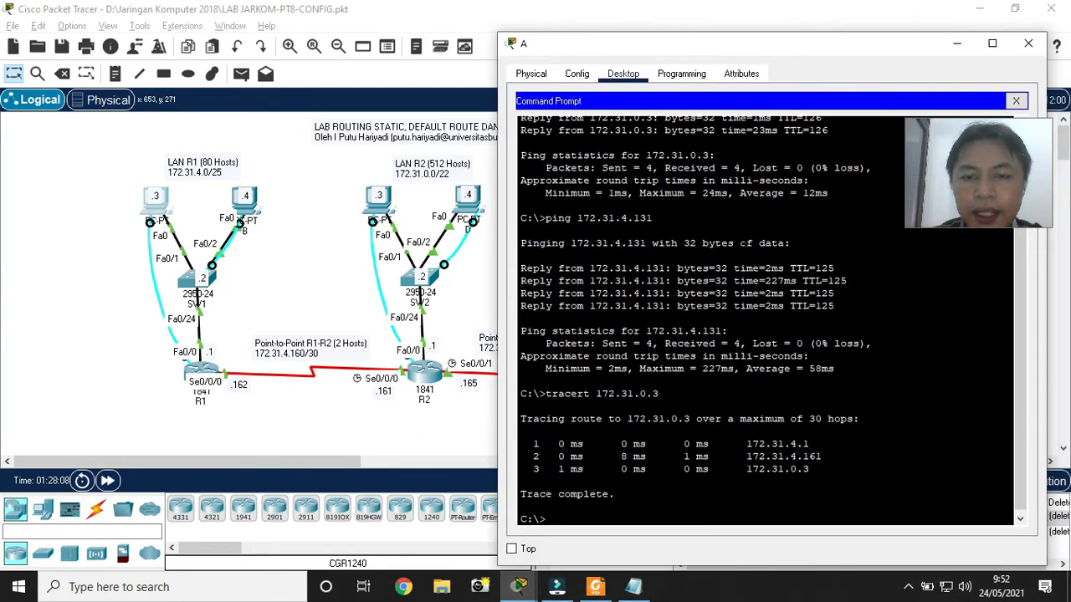
pyautogui.write('tracert 172.31.4.131')
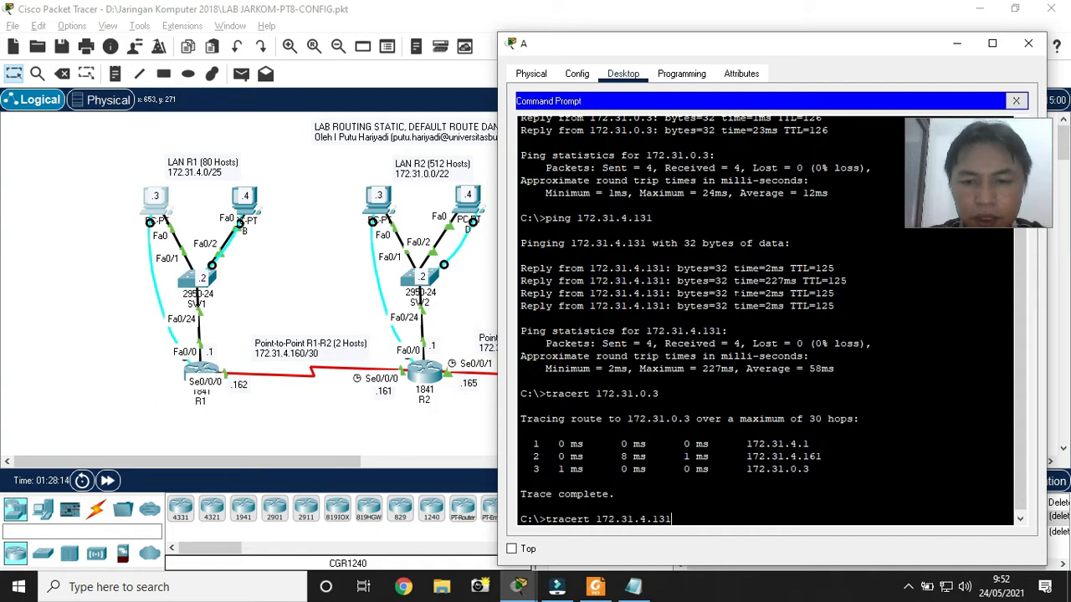
pyautogui.press('Return')
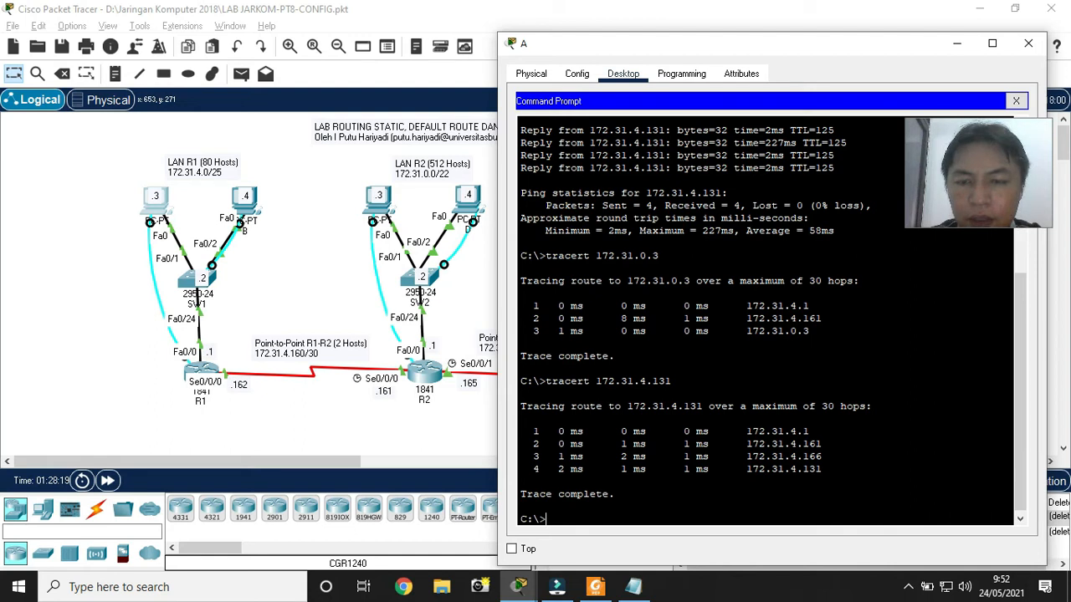
# Place PC A's window beside the topology and match the first three hop addresses of the PC E trace to the routers
pyautogui.moveTo(667, 53); pyautogui.dragTo(798, 62)
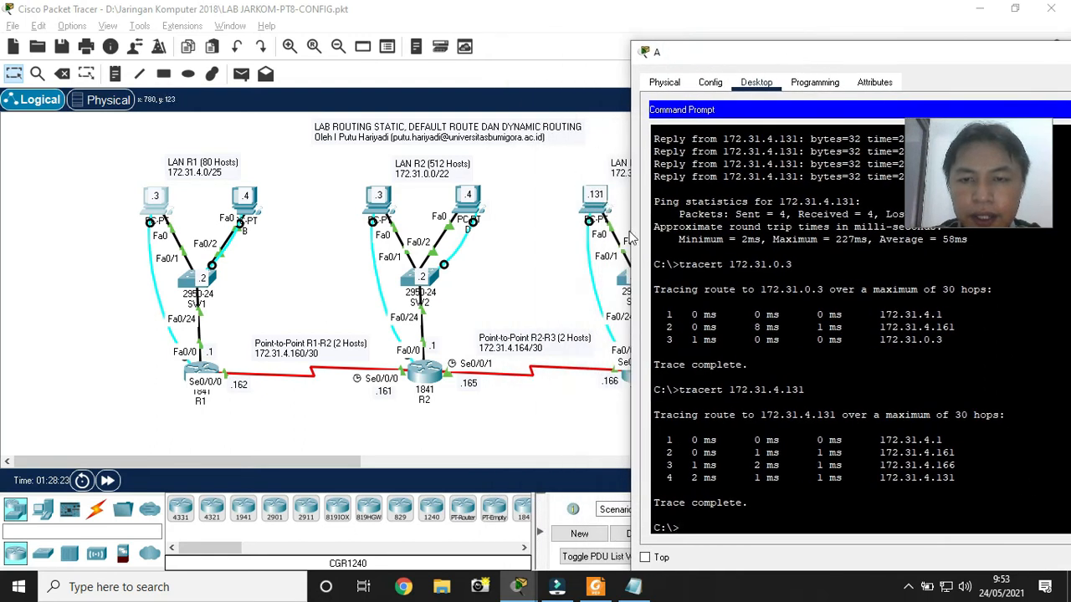
pyautogui.moveTo(881, 441); pyautogui.dragTo(943, 441)
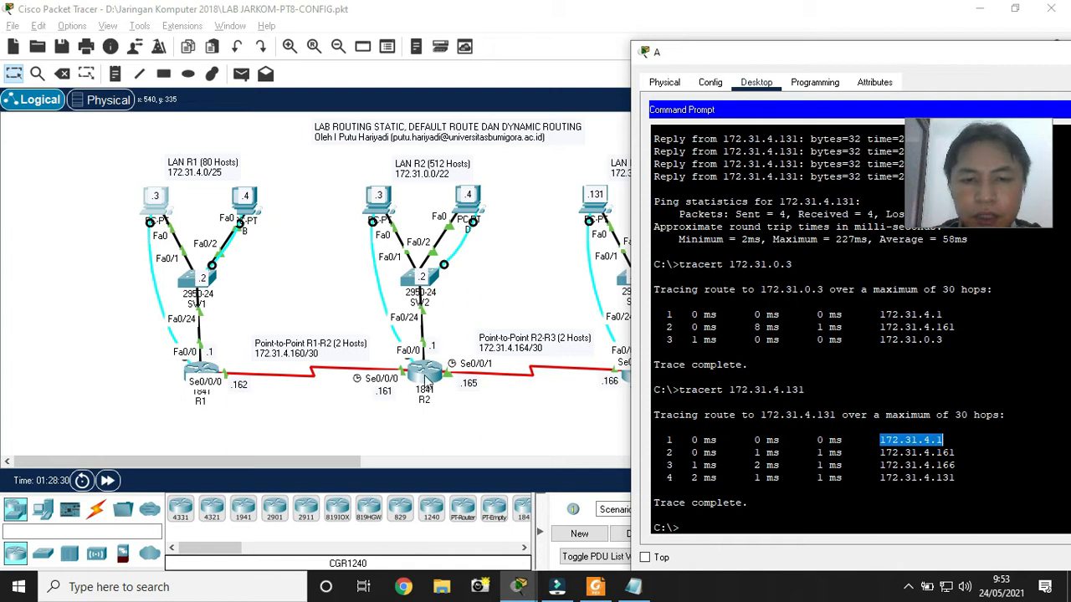
pyautogui.moveTo(879, 452); pyautogui.dragTo(956, 453)
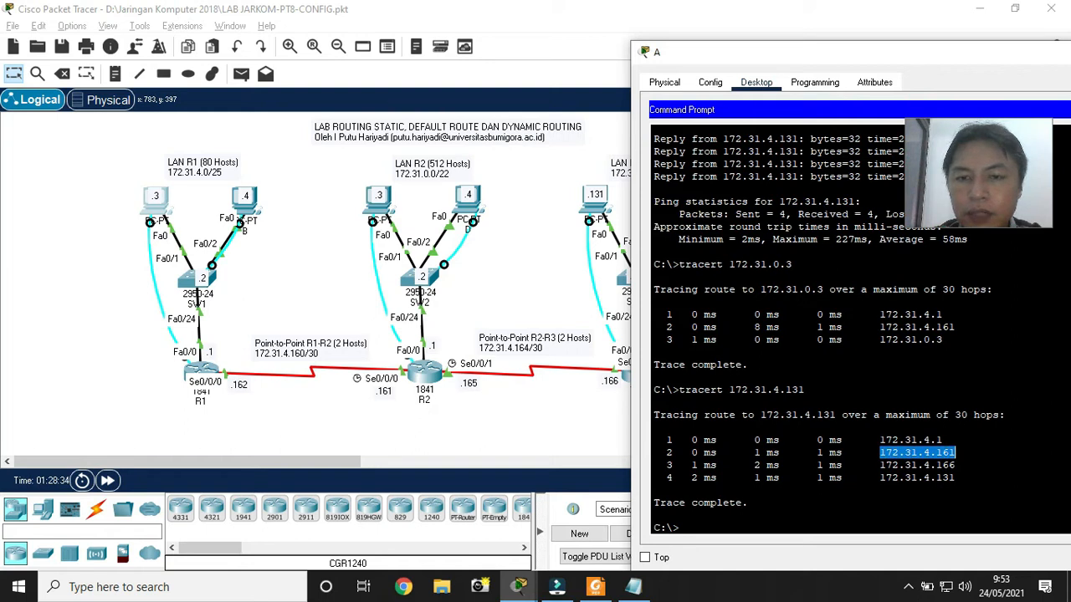
pyautogui.moveTo(716, 55); pyautogui.dragTo(744, 58)
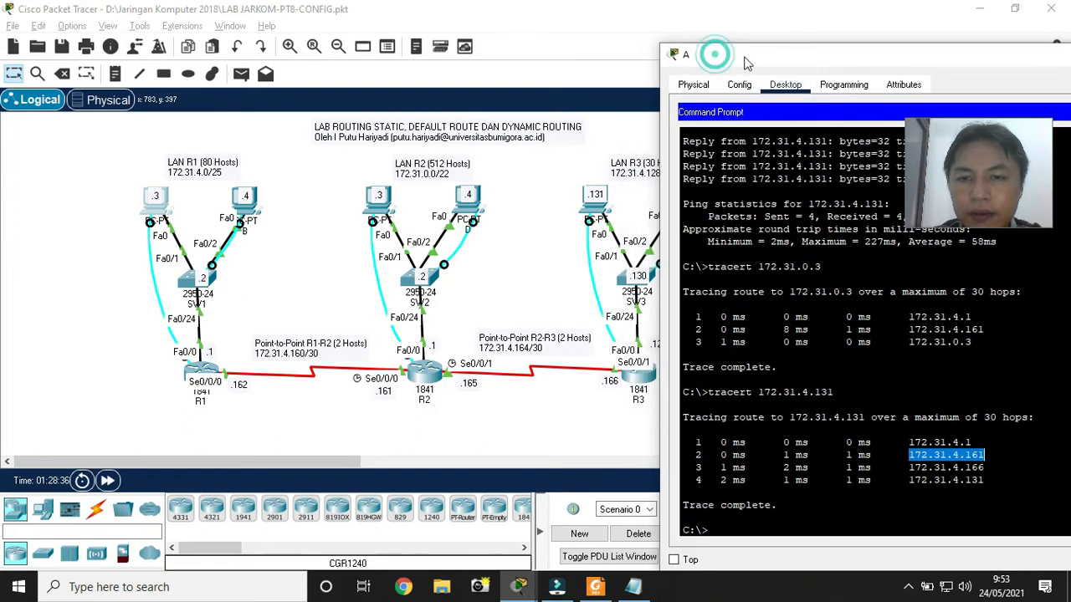
pyautogui.moveTo(909, 467); pyautogui.dragTo(986, 467)
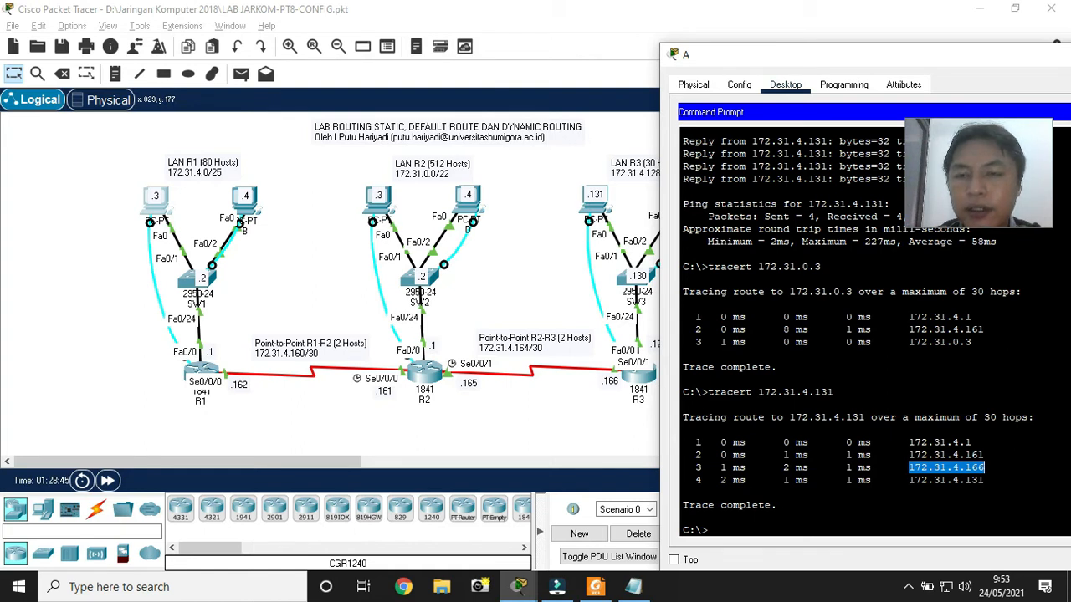
pyautogui.moveTo(808, 59); pyautogui.dragTo(552, 27)
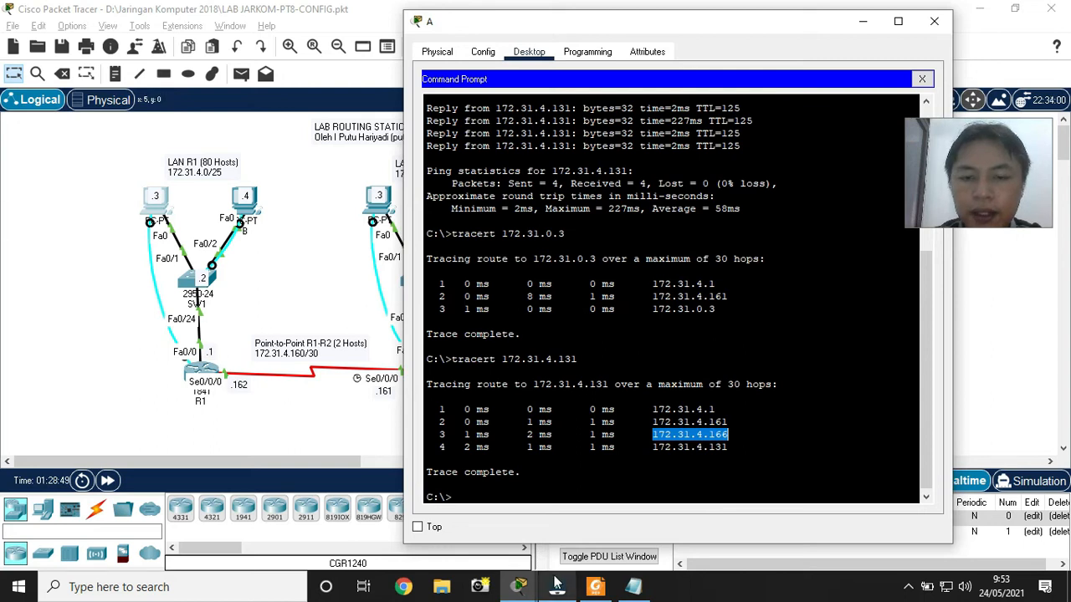
# Switch to Foxit Reader and read the single-area OSPF section of Configuring Cisco Routing Protocols.pdf, covering the router ospf and network command syntax
pyautogui.click(595, 586)
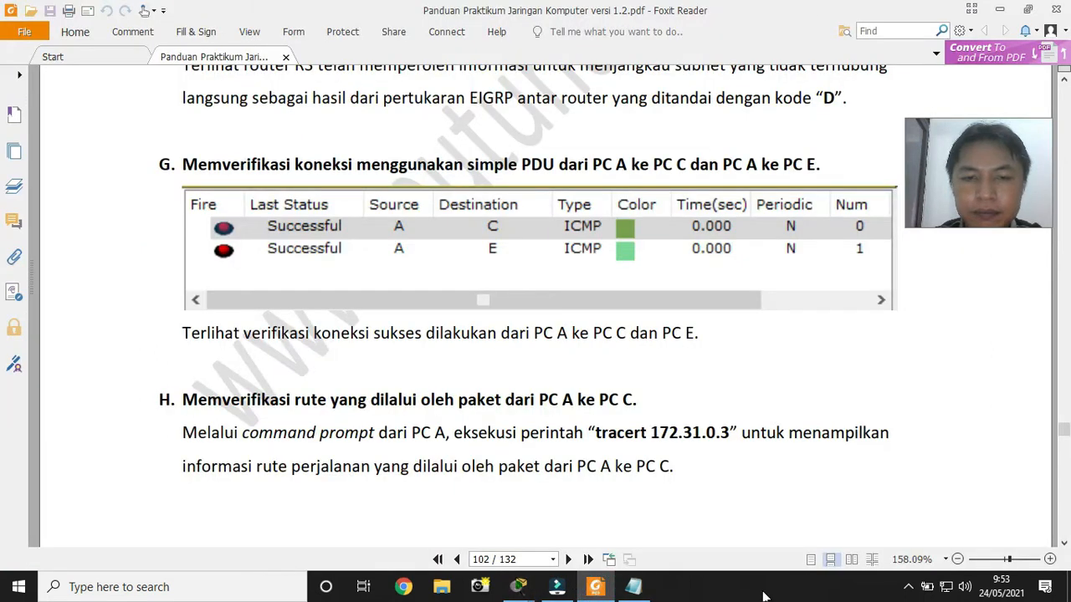
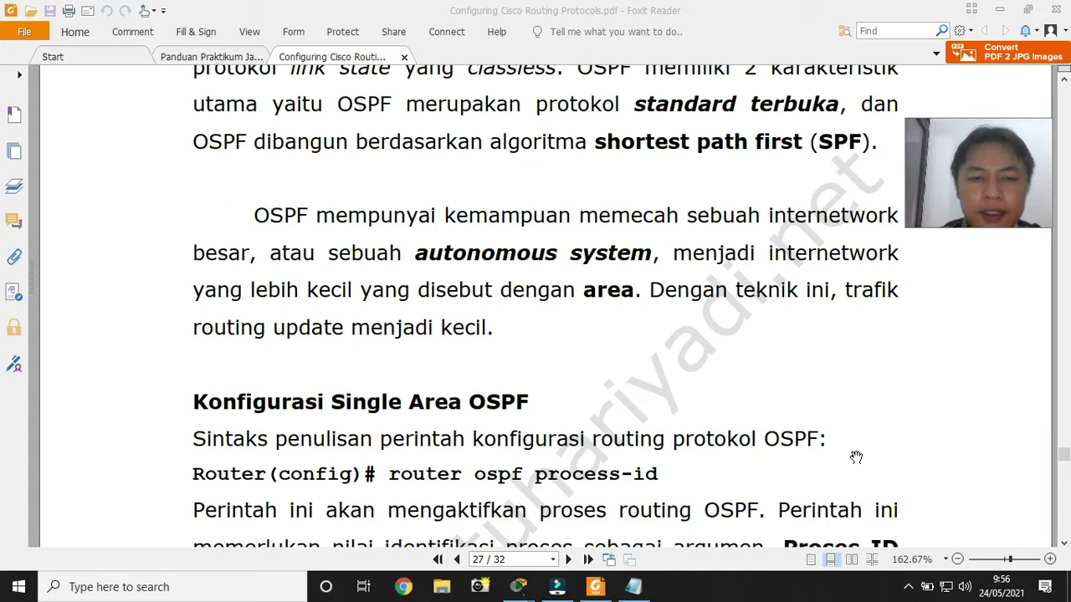
pyautogui.scroll(-3, 844, 485)
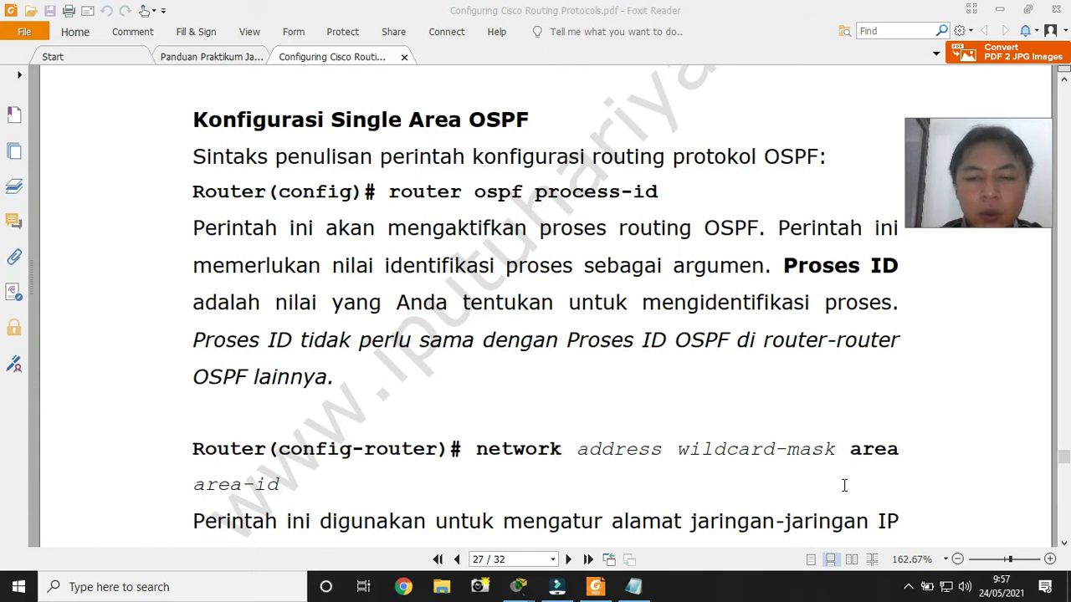
pyautogui.moveTo(922, 477); pyautogui.dragTo(927, 447)
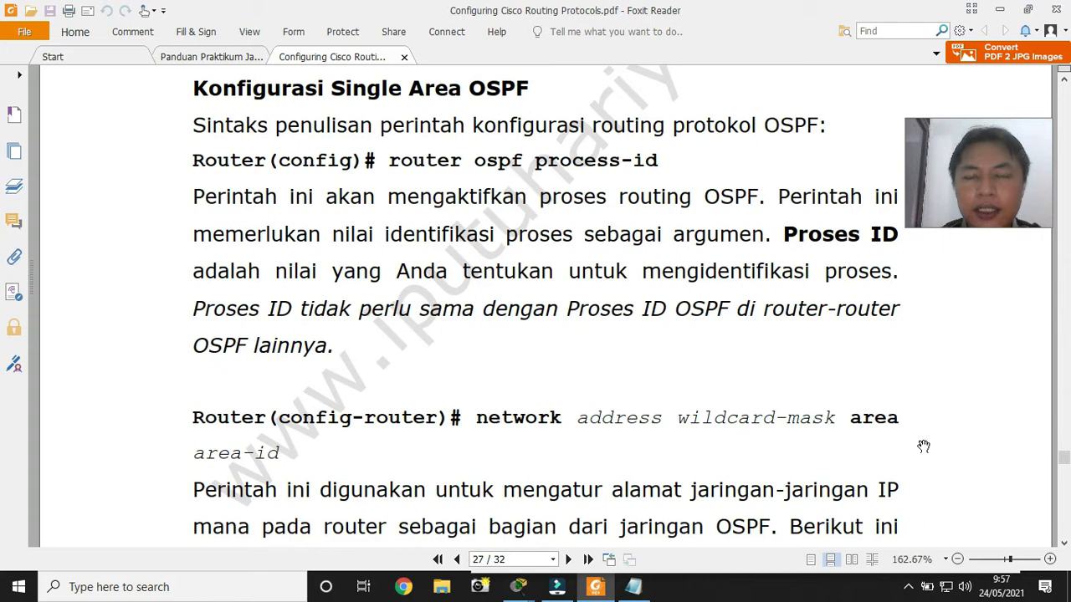
pyautogui.click(908, 459)
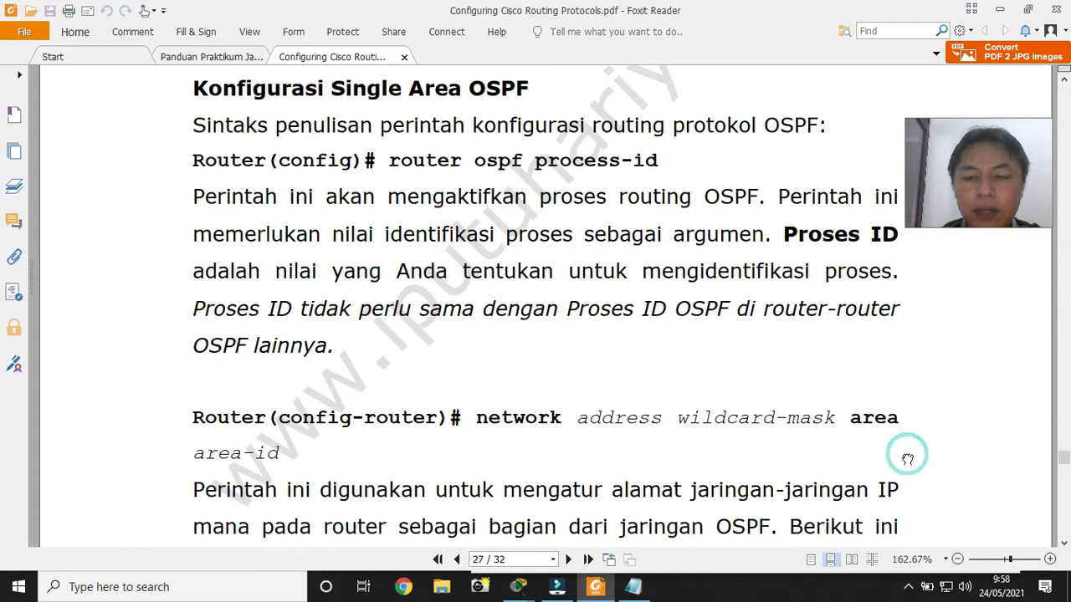
# Read the single-area OSPF syntax in the PDF, covering the process ID, network address, wildcard-mask and area-id parameters
pyautogui.moveTo(908, 459); pyautogui.dragTo(896, 376)
pyautogui.moveTo(909, 461); pyautogui.dragTo(911, 397)
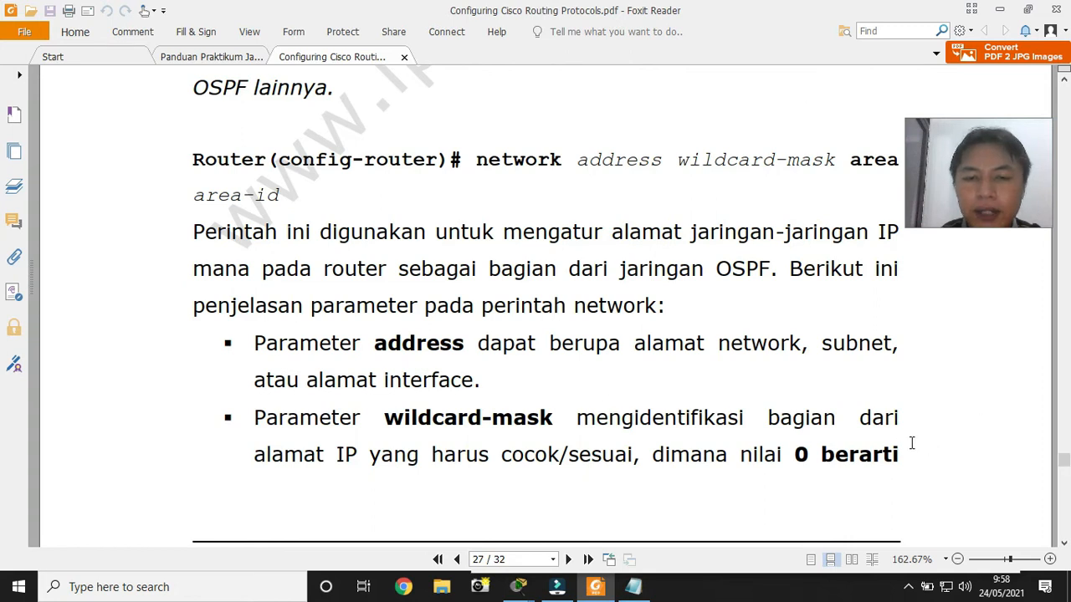
pyautogui.scroll(-3, 912, 443)
pyautogui.scroll(-3, 912, 443)
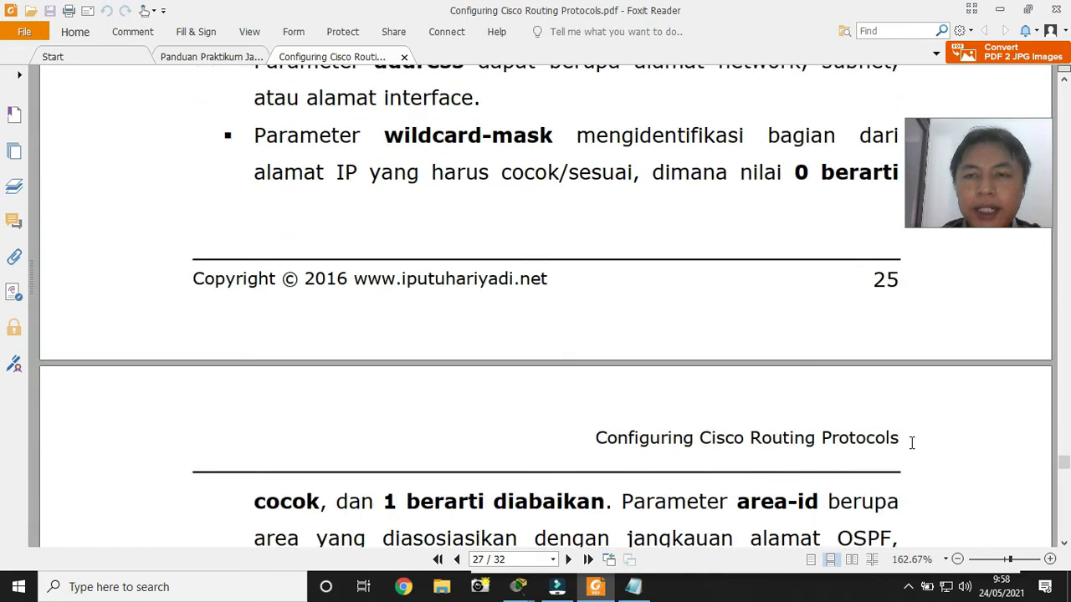
pyautogui.scroll(-1, 912, 443)
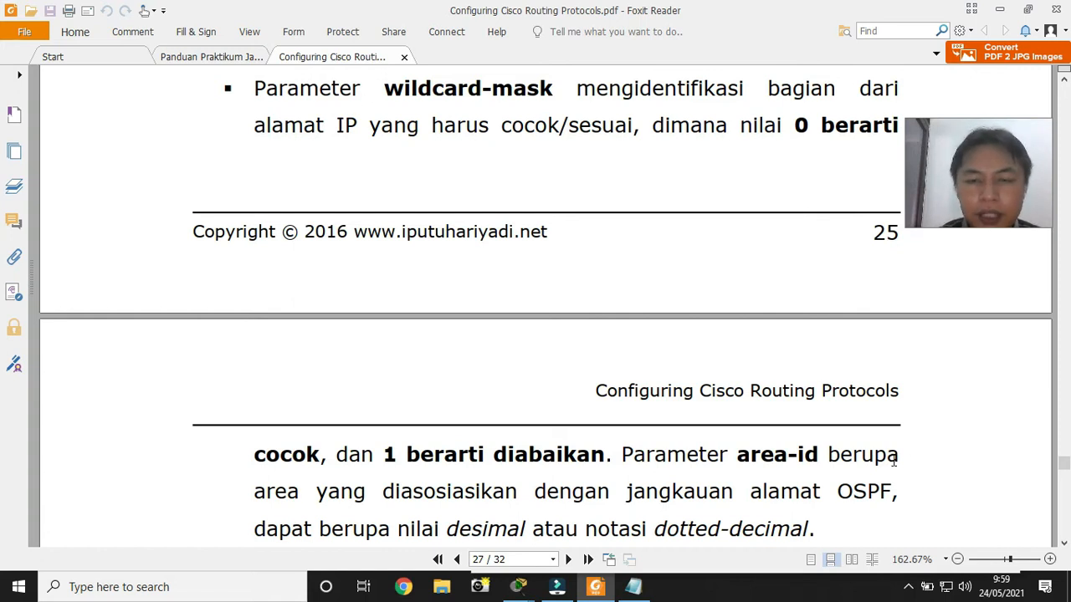
pyautogui.scroll(-3, 894, 460)
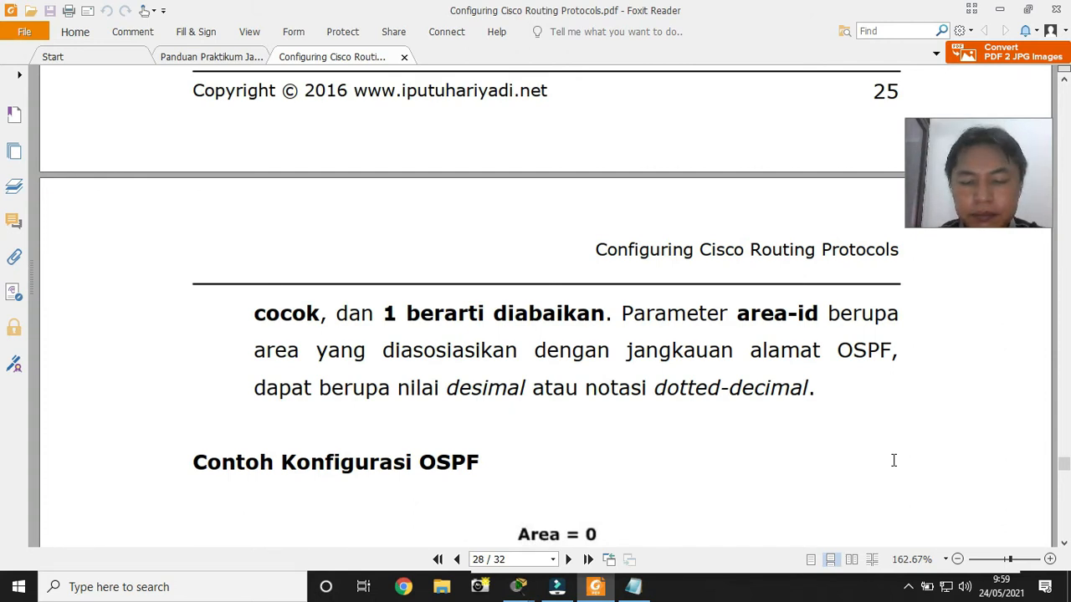
# Close the Cisco routing protocols PDF and review the lab guide's OSPF topology and its instructions for router R1
pyautogui.hotkey('ctrl', 'w')
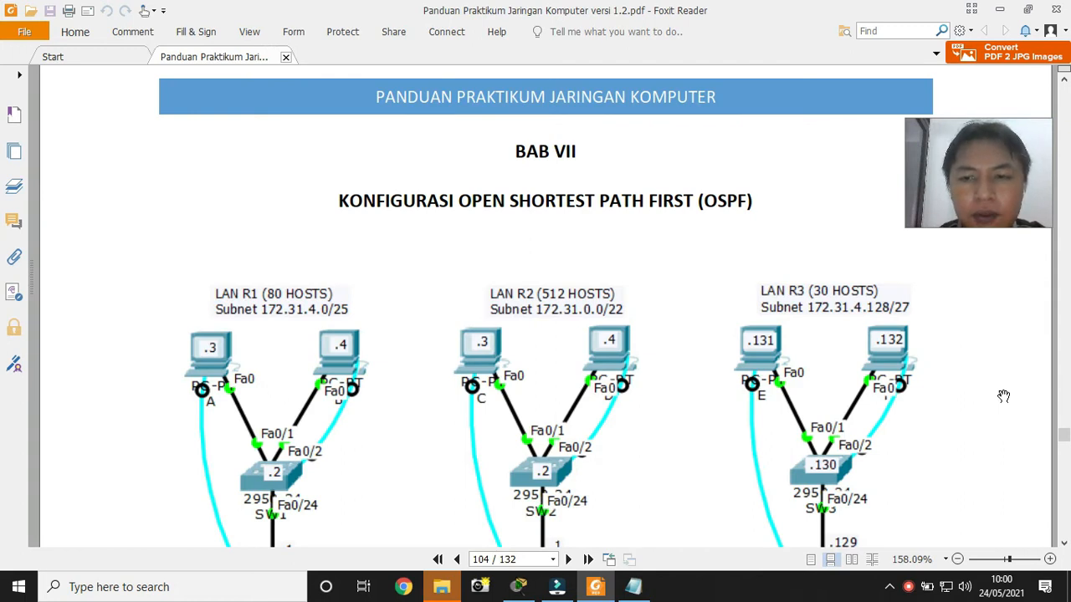
pyautogui.moveTo(955, 473); pyautogui.dragTo(958, 341)
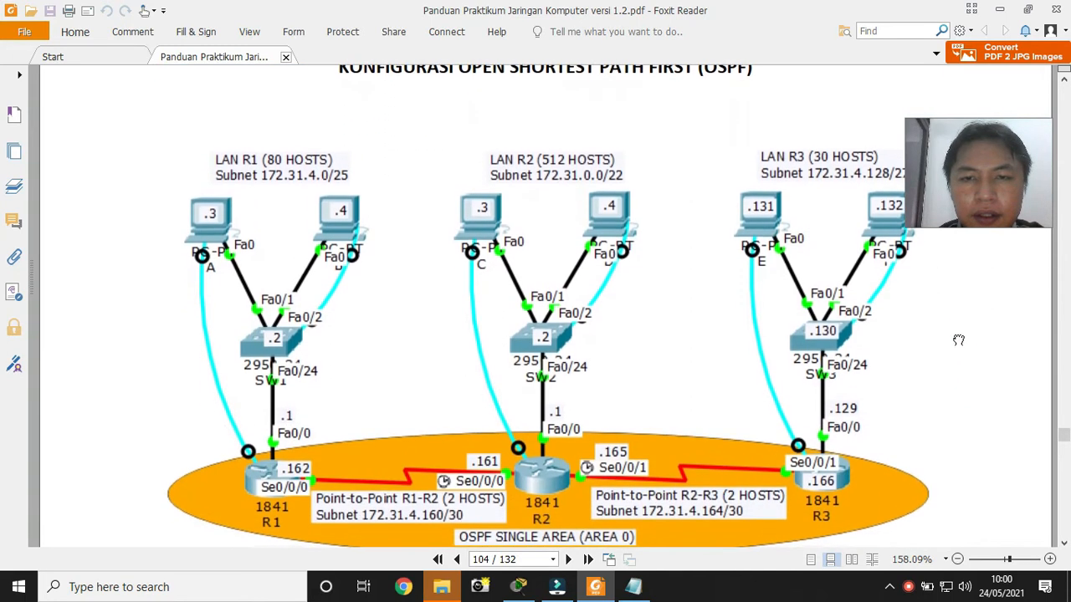
pyautogui.scroll(-1, 973, 418)
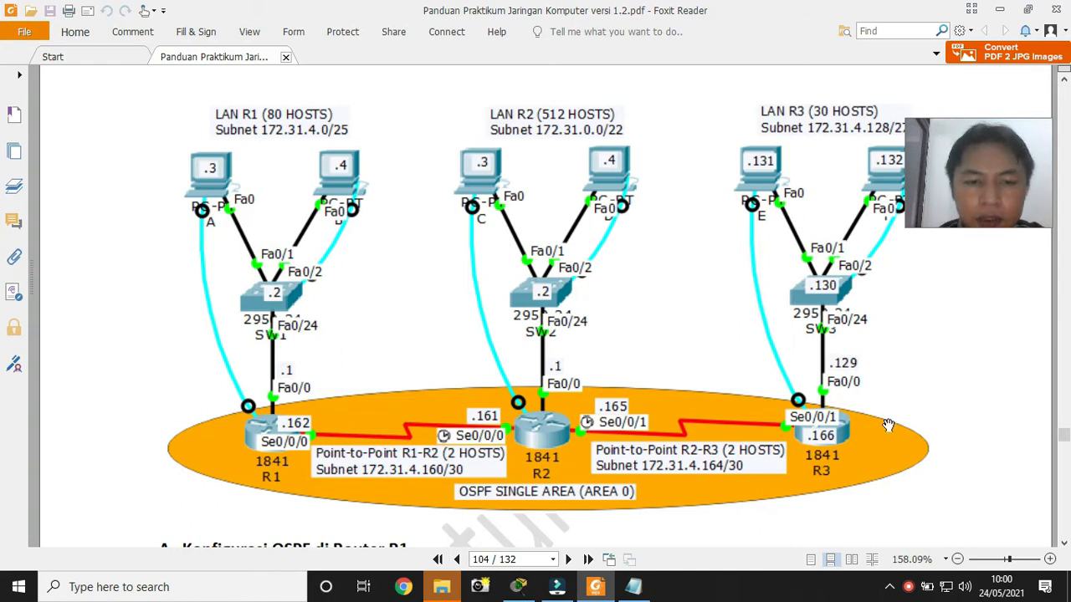
pyautogui.scroll(-5, 858, 407)
pyautogui.scroll(-1, 858, 408)
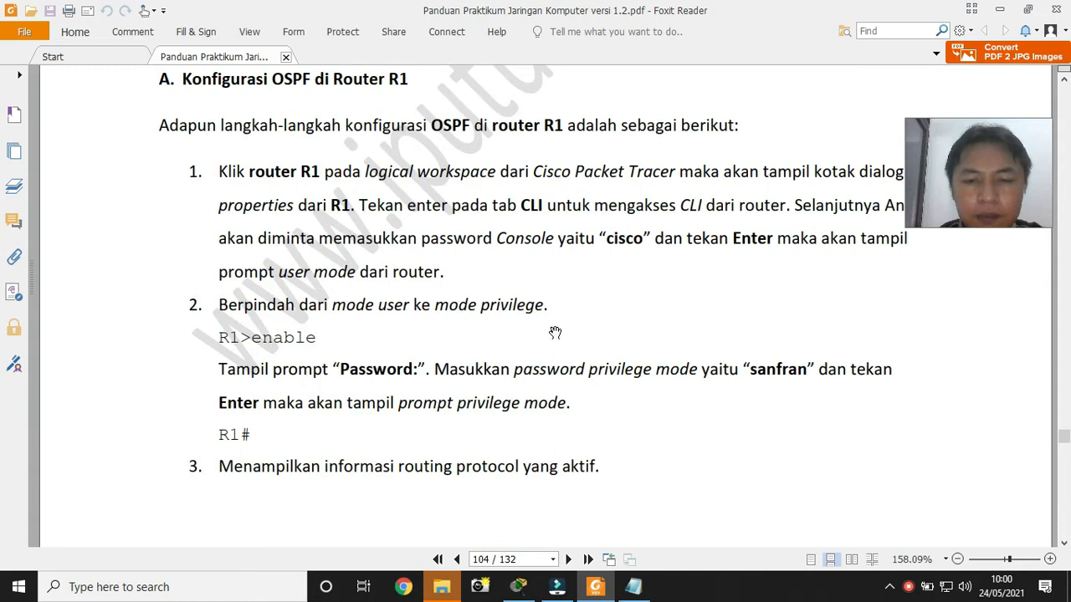
# Switch to Cisco Packet Tracer, open router R1's command line and log in with the console password
pyautogui.click(519, 586)
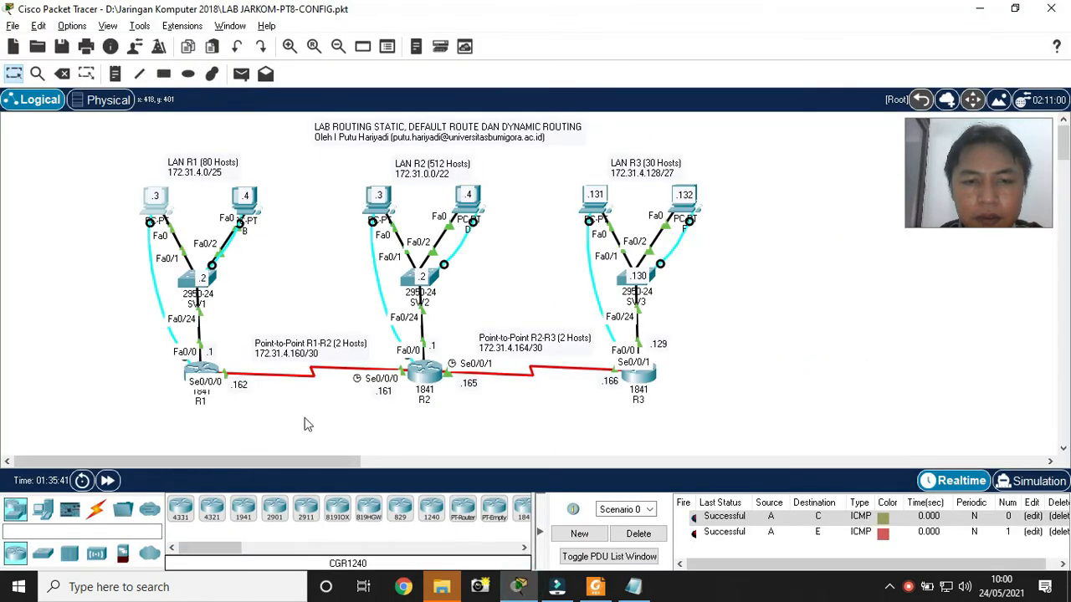
pyautogui.click(214, 371)
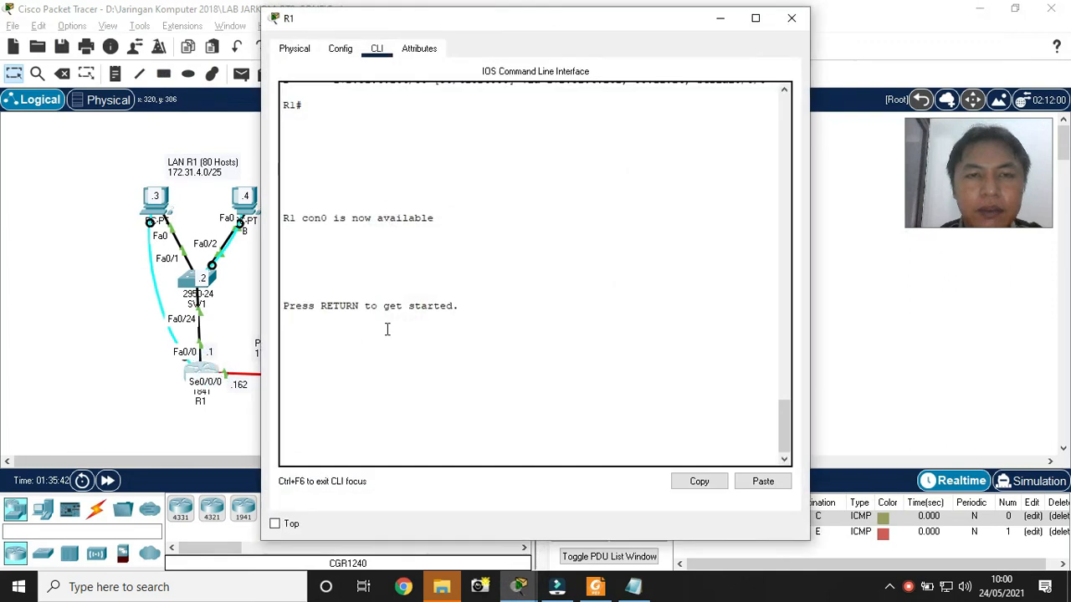
pyautogui.click(557, 318)
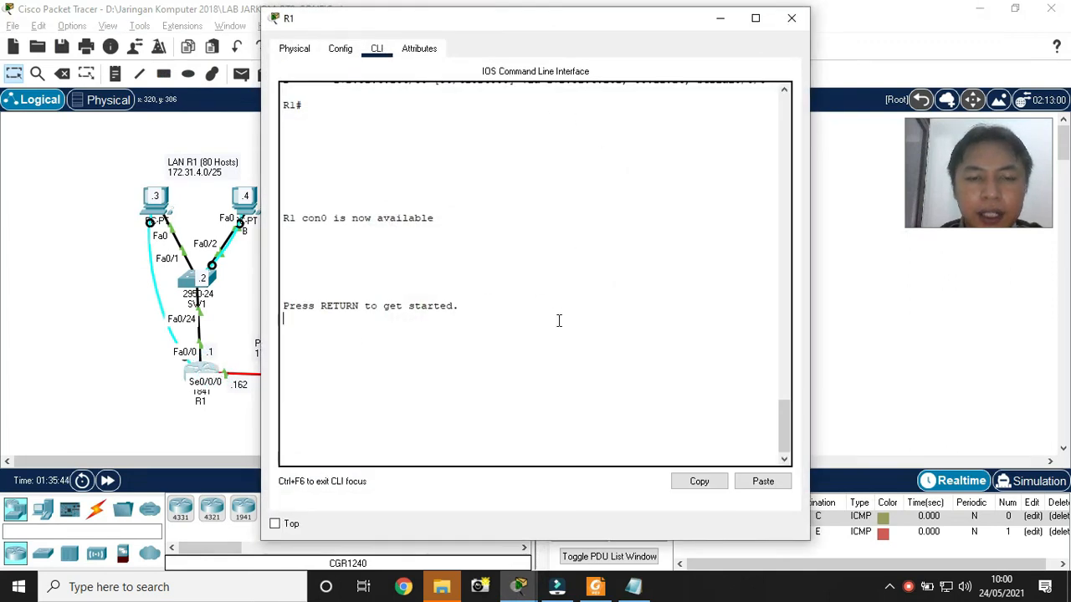
pyautogui.press('Return')
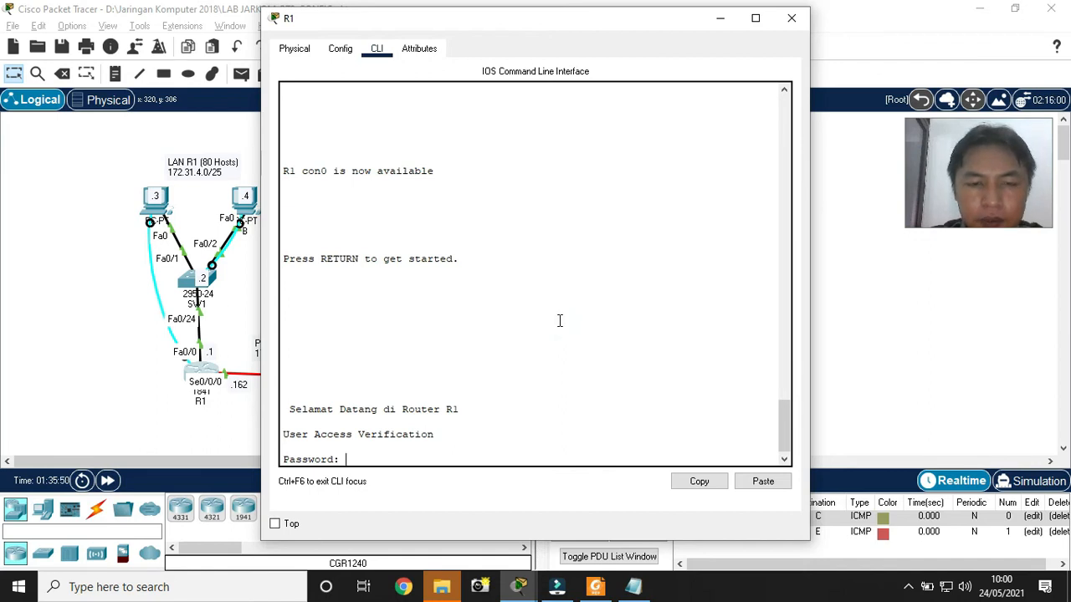
pyautogui.press('Return')
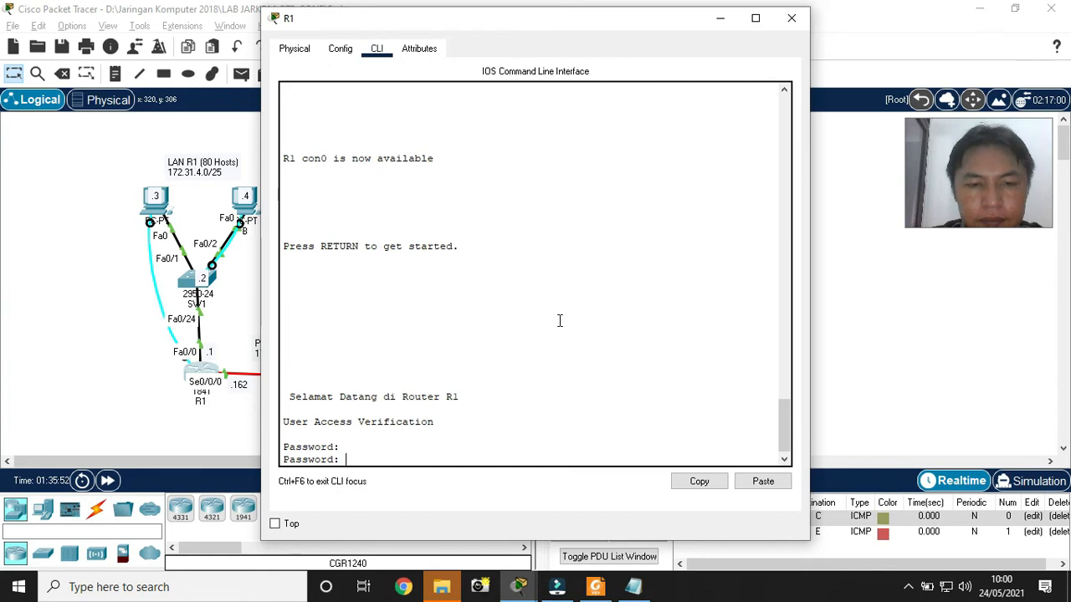
pyautogui.press('Return')
# Enter privileged mode on R1 with enable and the privileged-mode password
pyautogui.write('enable')
pyautogui.press('Return')
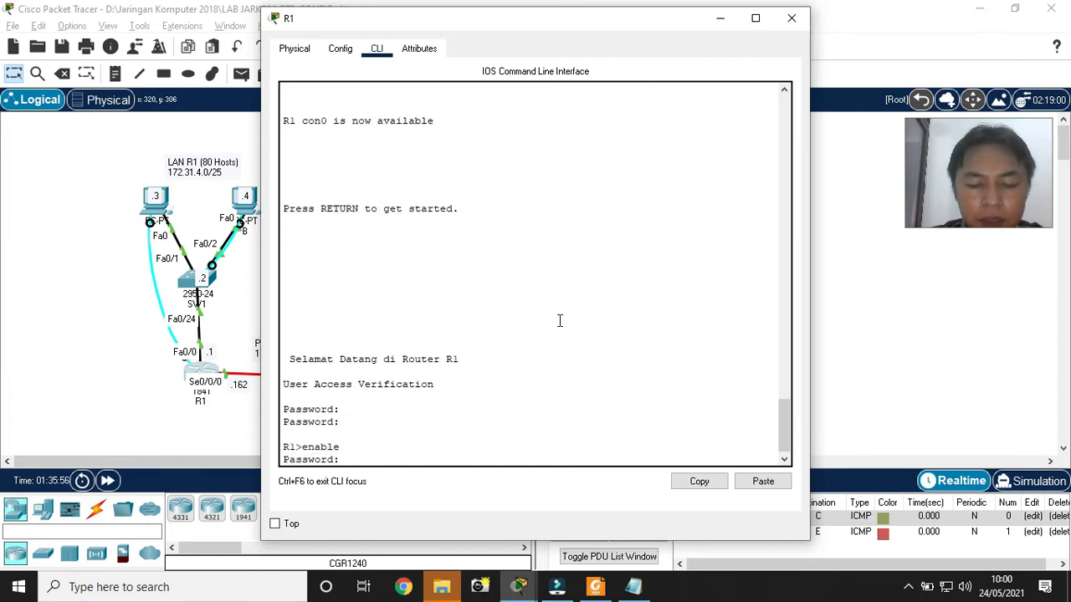
pyautogui.press('Return')
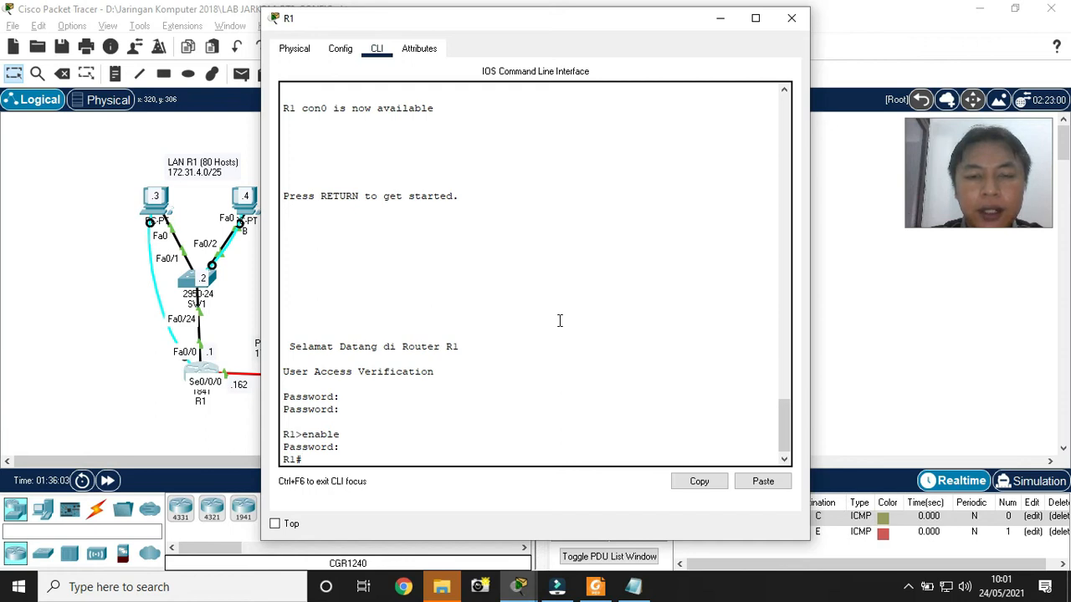
# Run show ip protocols on R1 and inspect the name and number of the active routing protocol
pyautogui.write('show ip')
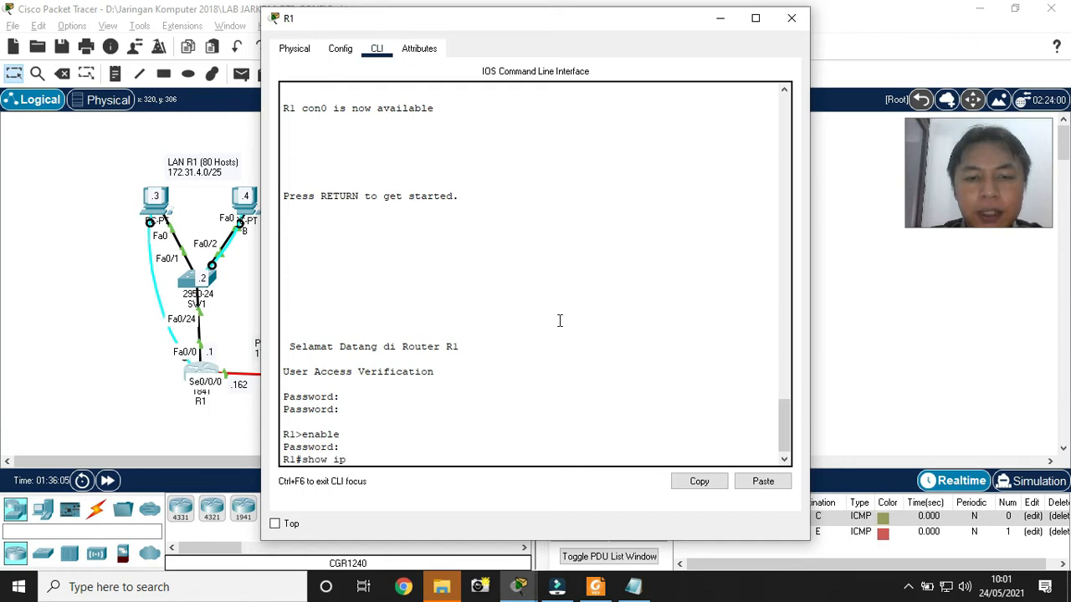
pyautogui.write(' protocols')
pyautogui.press('Return')
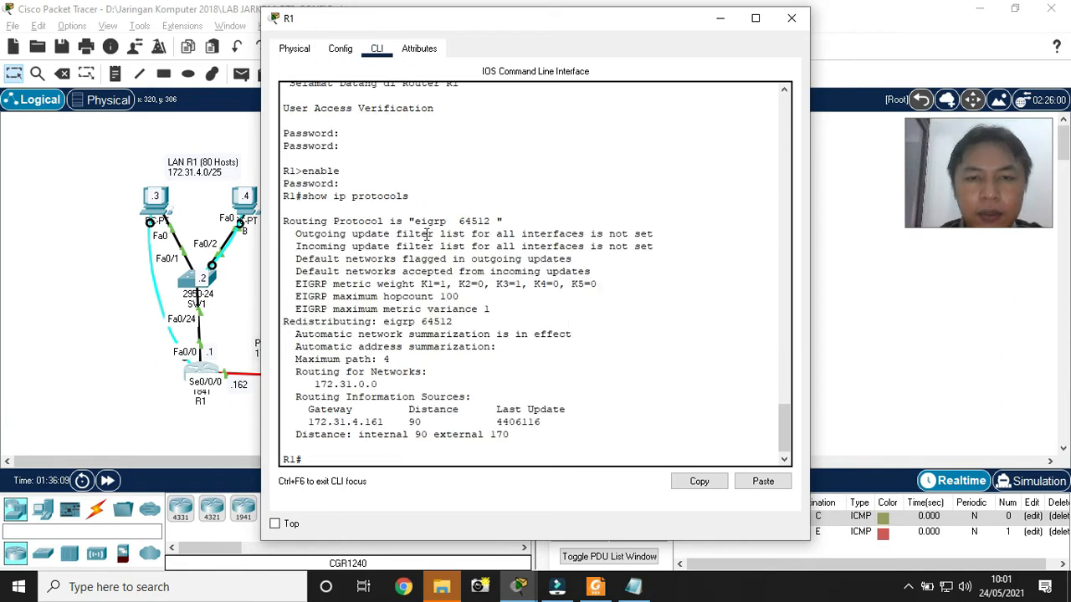
pyautogui.moveTo(414, 221); pyautogui.dragTo(490, 221)
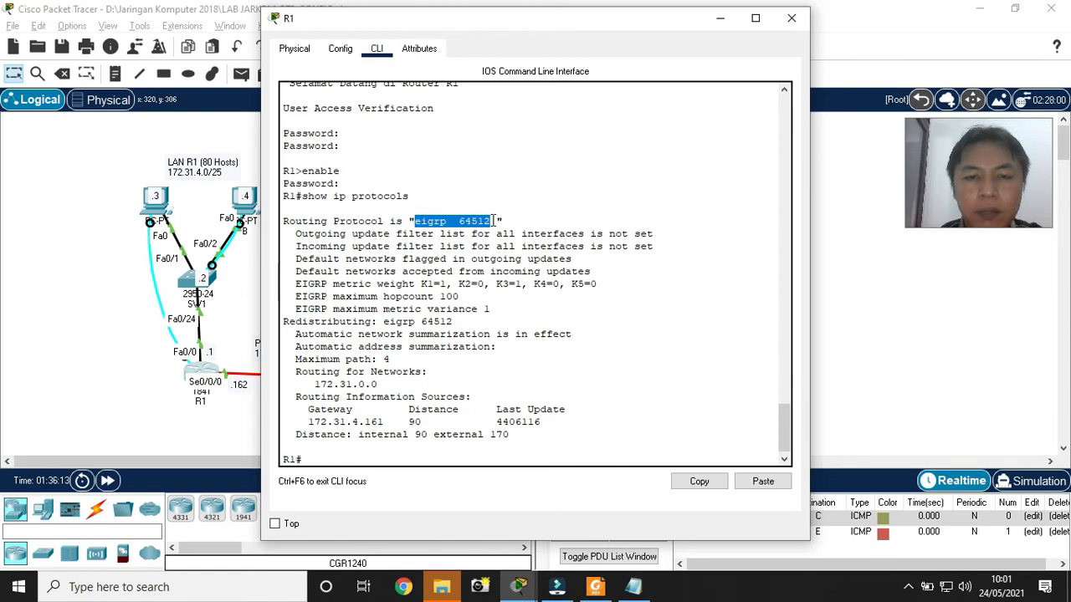
pyautogui.click(490, 221)
# Consult the Foxit Reader guide, then in Packet Tracer enter R1's global configuration mode and disable EIGRP with no router eigrp 64512
pyautogui.click(597, 585)
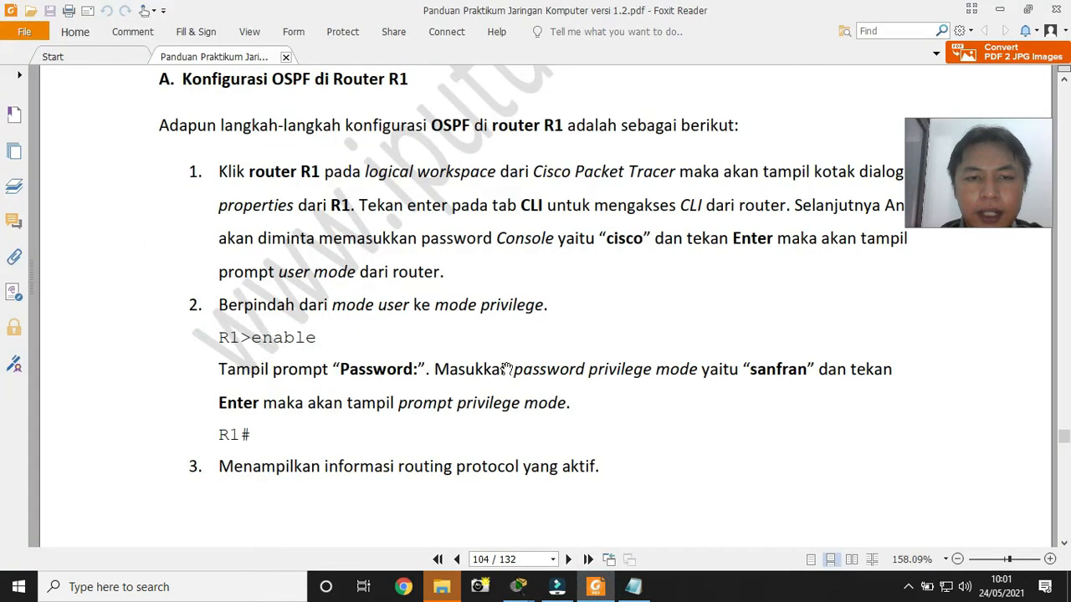
pyautogui.scroll(-7, 507, 364)
pyautogui.scroll(-8, 507, 364)
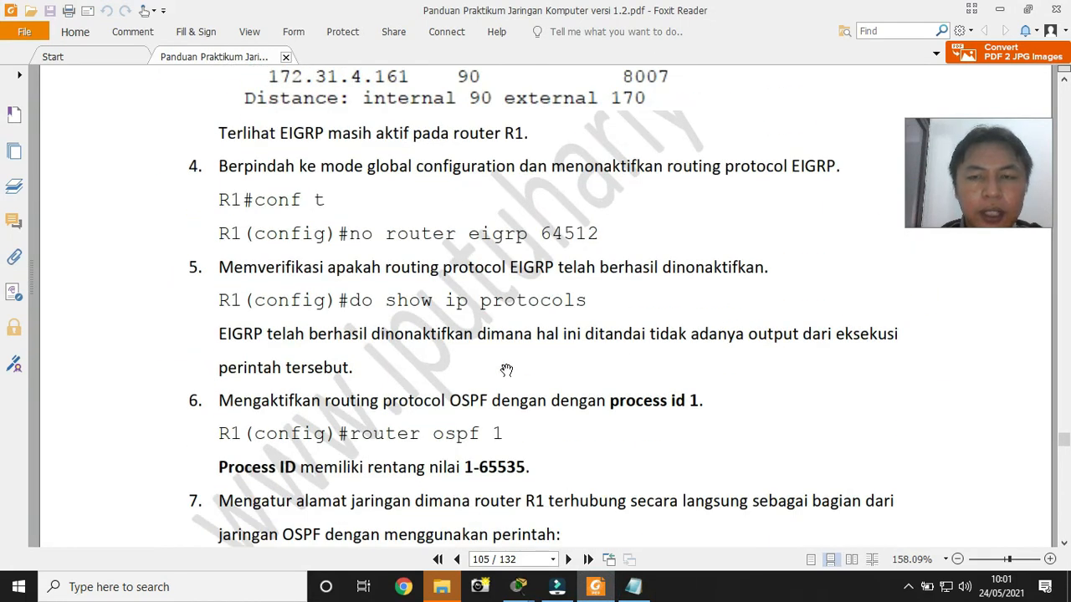
pyautogui.scroll(-1, 507, 369)
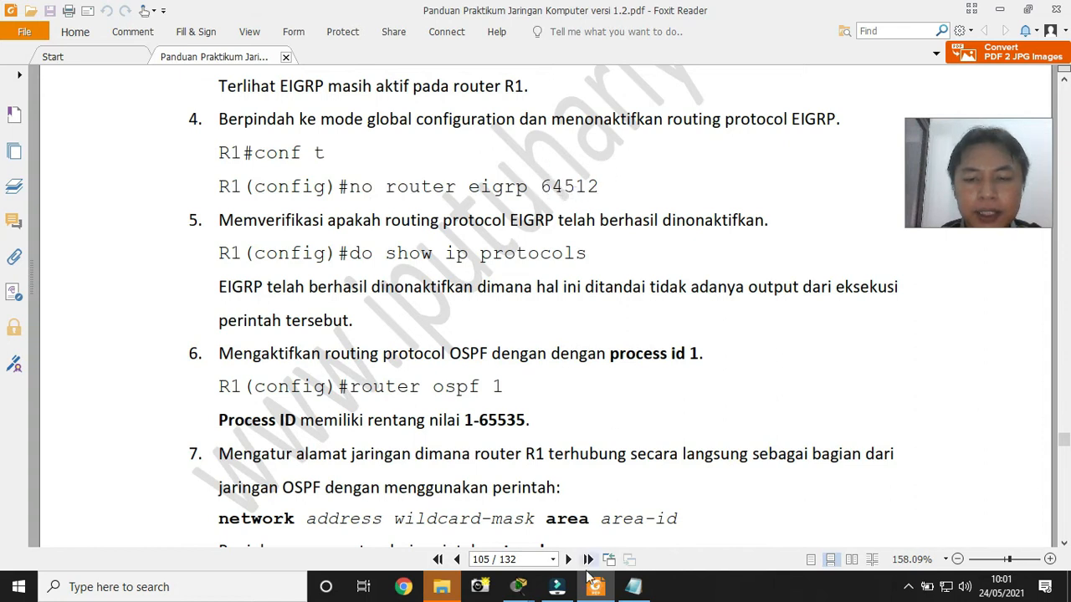
pyautogui.click(519, 586)
pyautogui.click(571, 555)
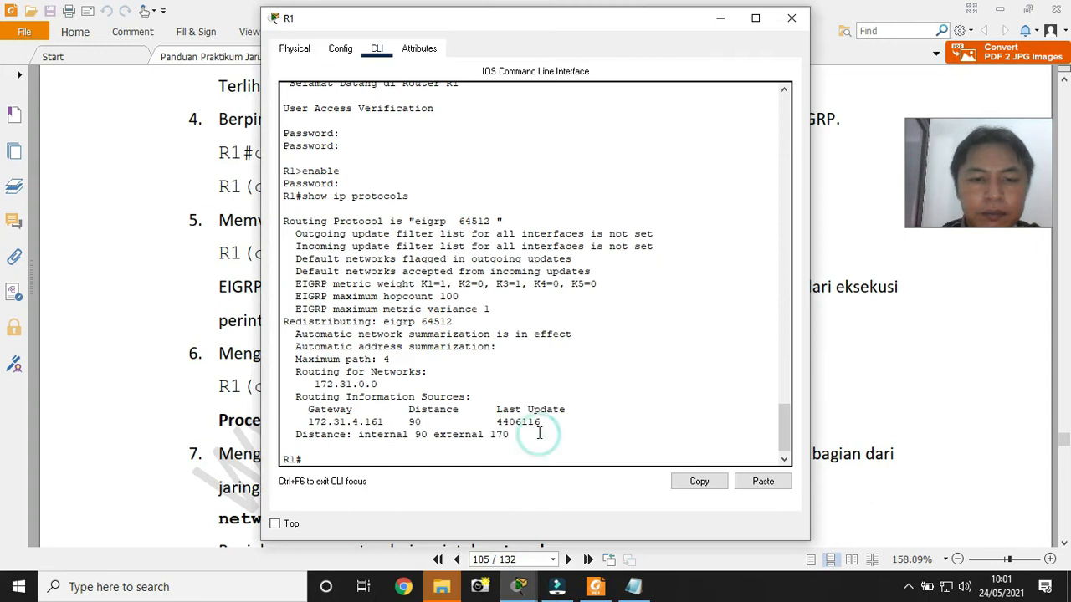
pyautogui.write('conf t')
pyautogui.press('Return')
pyautogui.write('no')
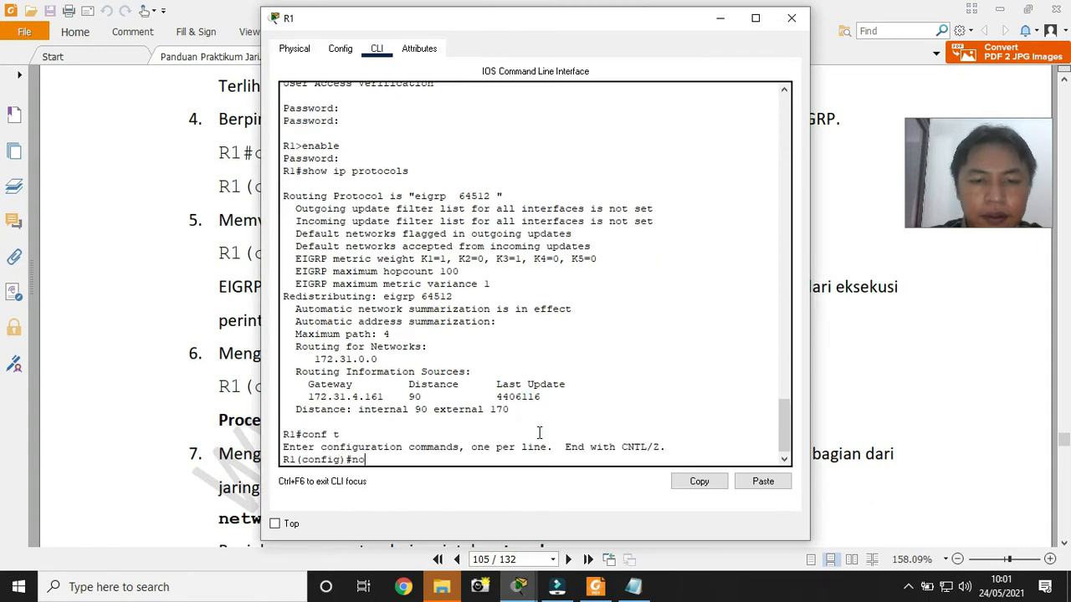
pyautogui.write(' router')
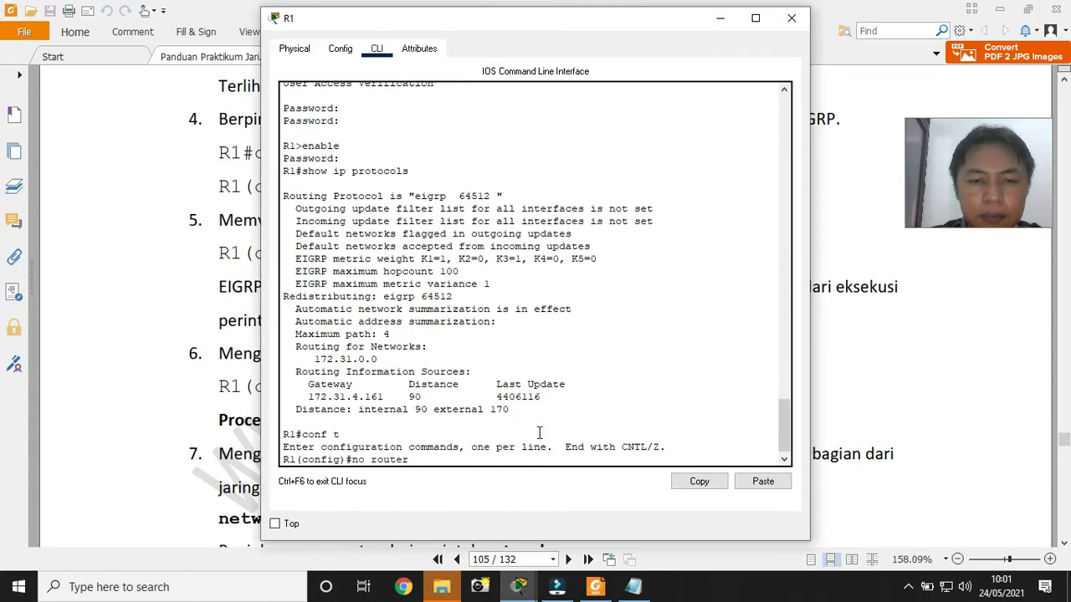
pyautogui.write(' eigrp 64512')
pyautogui.press('Return')
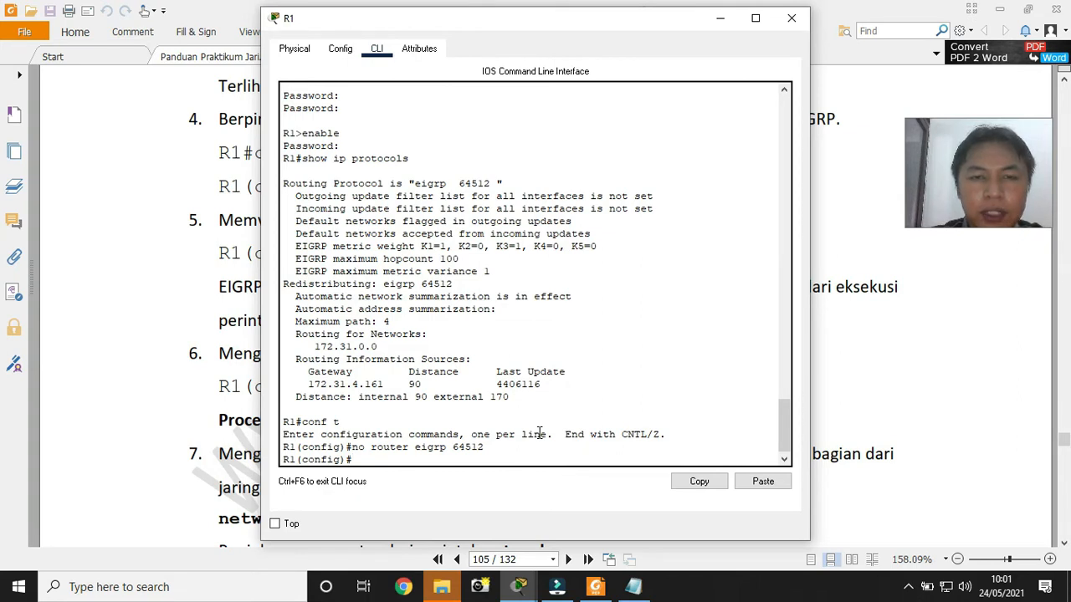
# Run do show ip protocols on R1 to verify the EIGRP removal, and check the guide in Foxit Reader for enabling OSPF
pyautogui.write('do show ip protocols')
pyautogui.press('Return')
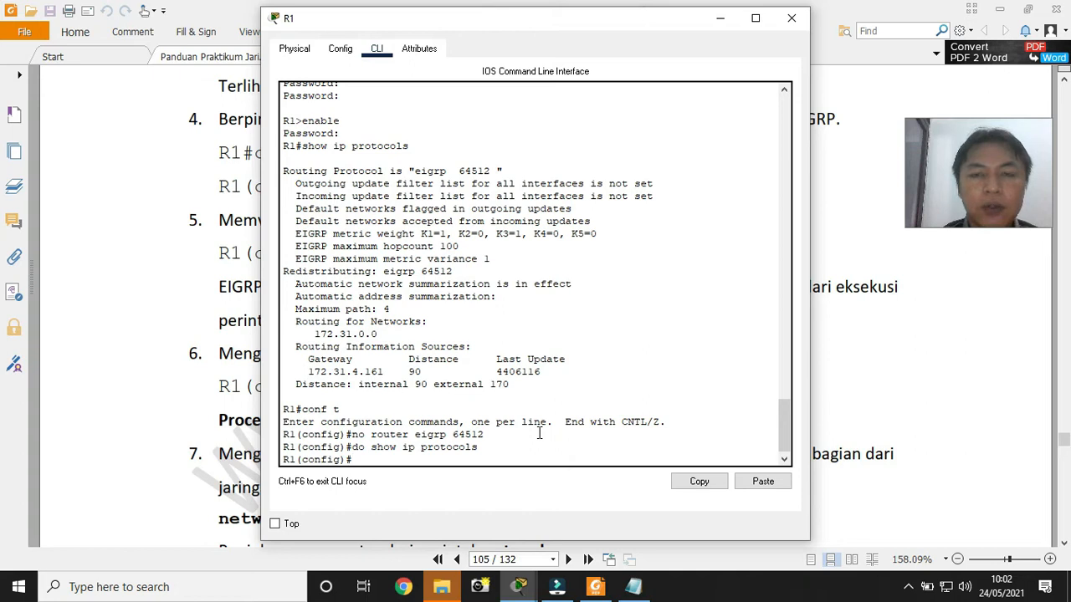
pyautogui.click(863, 394)
pyautogui.scroll(-2, 884, 414)
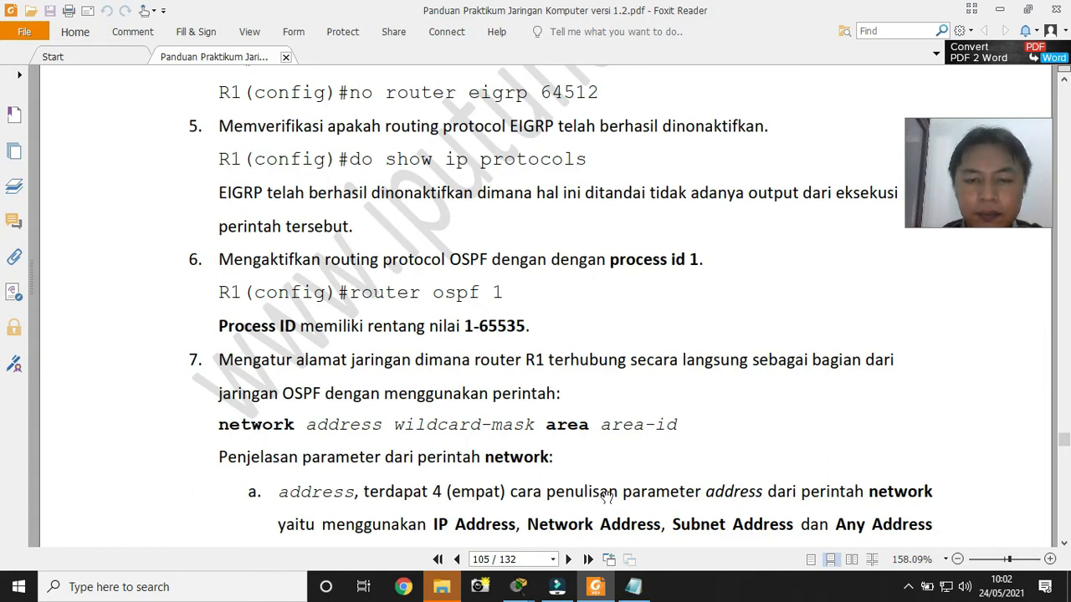
# Back in Packet Tracer, query the allowed process IDs for router ospf and enable OSPF on R1 with process ID 1
pyautogui.click(518, 586)
pyautogui.click(608, 528)
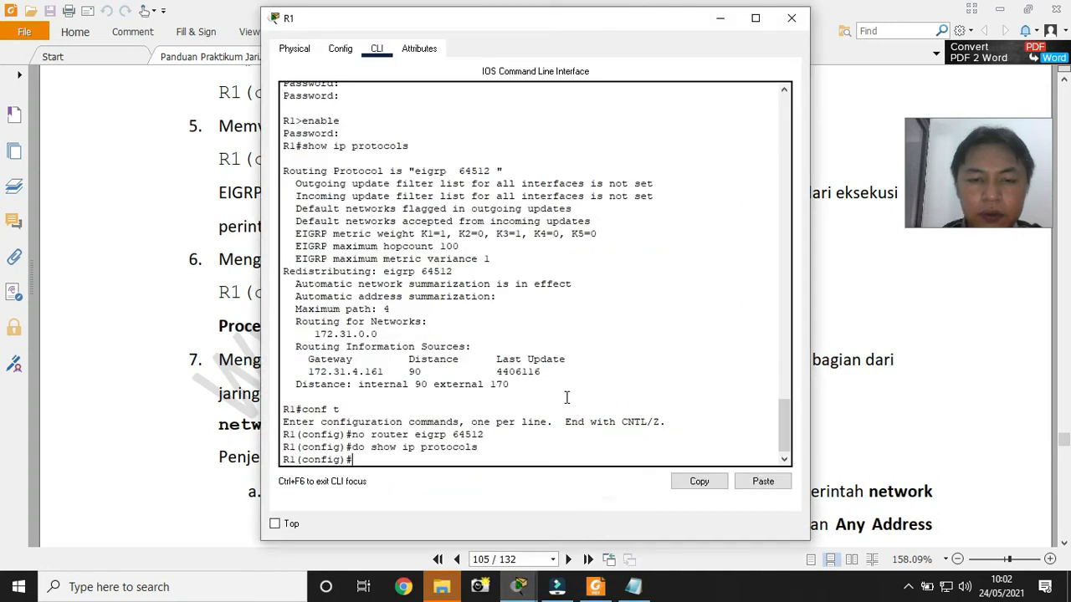
pyautogui.write('router ospf ')
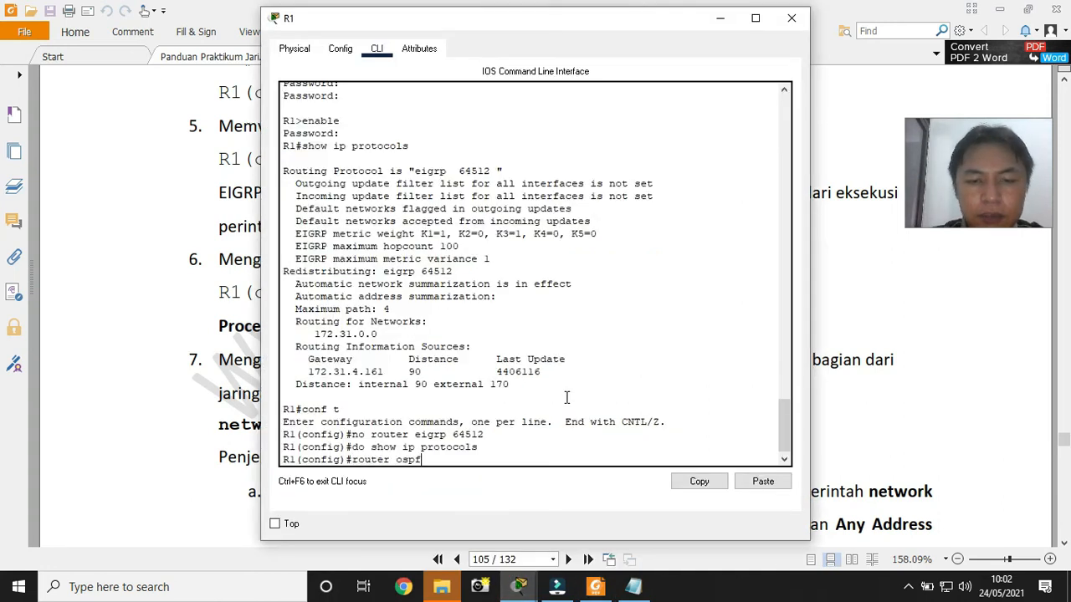
pyautogui.write('?')
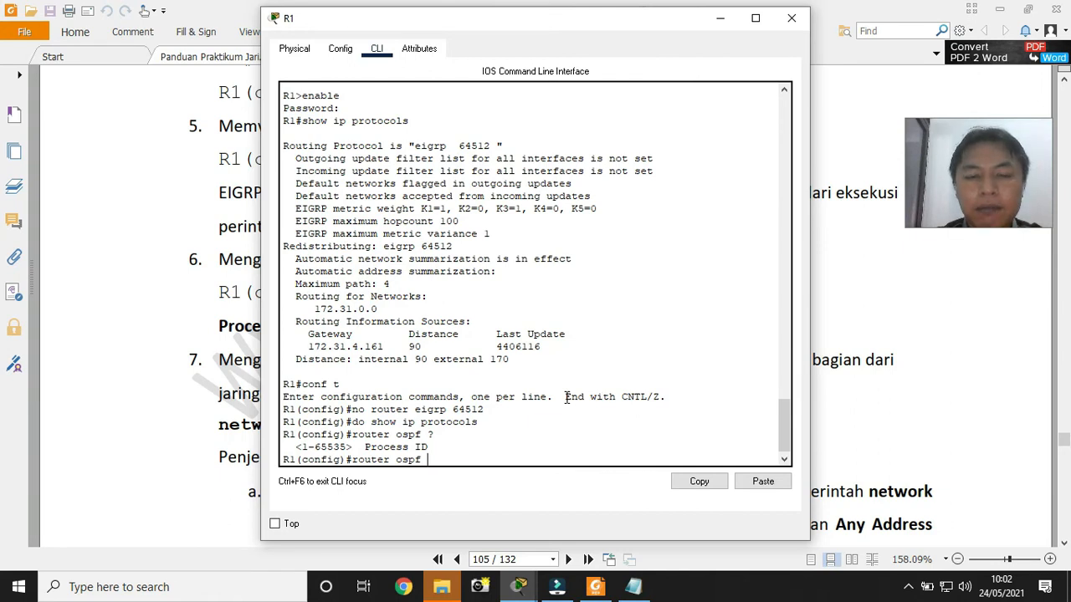
pyautogui.press('Return')
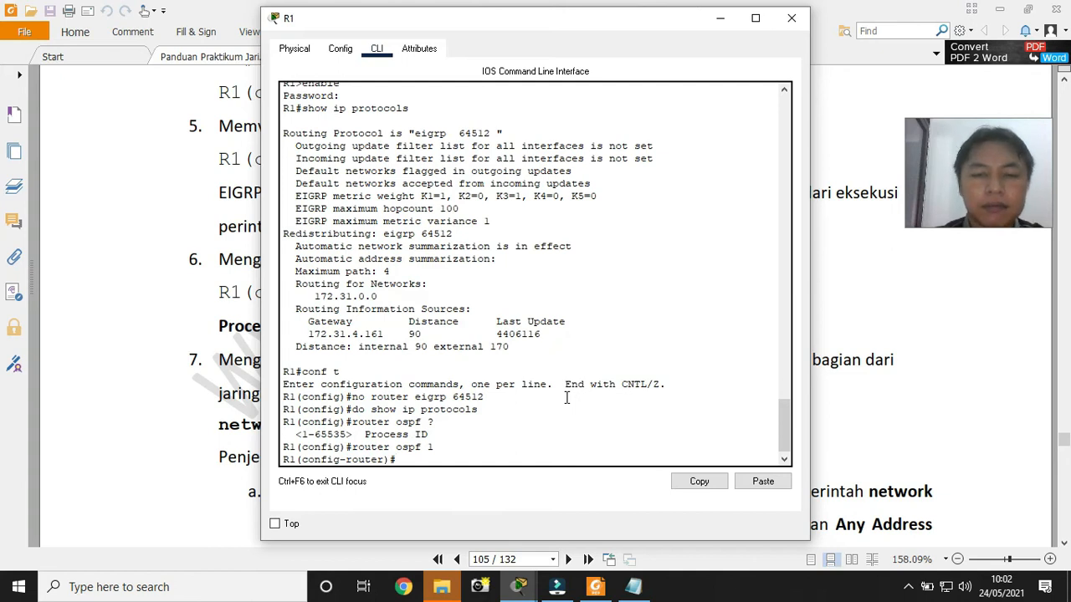
# Query the network command's parameters in OSPF router mode, and look up the address parameter in the Foxit Reader guide
pyautogui.write('network ')
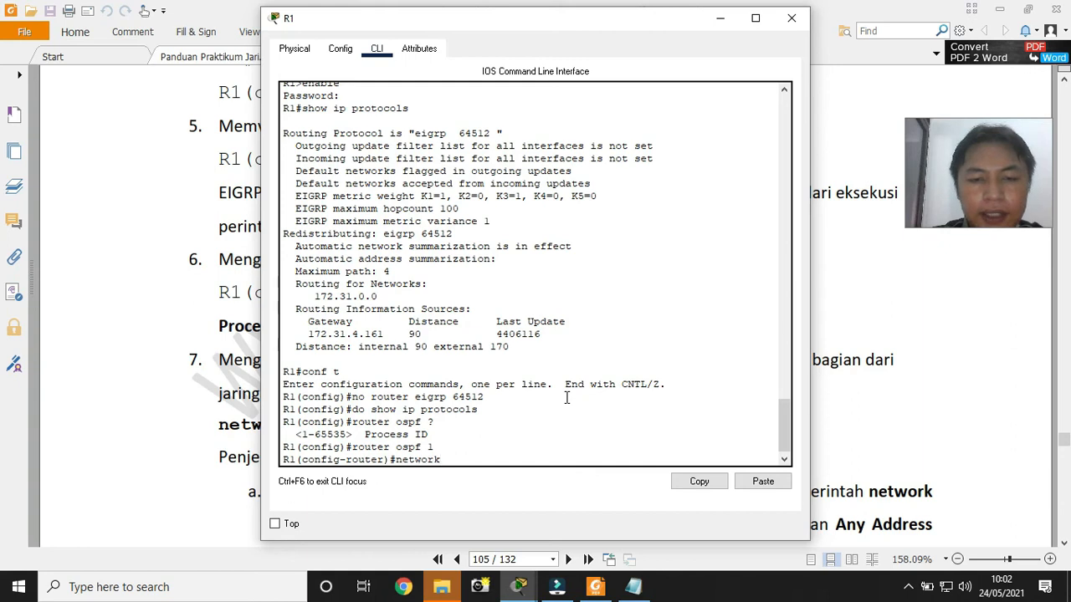
pyautogui.write('?')
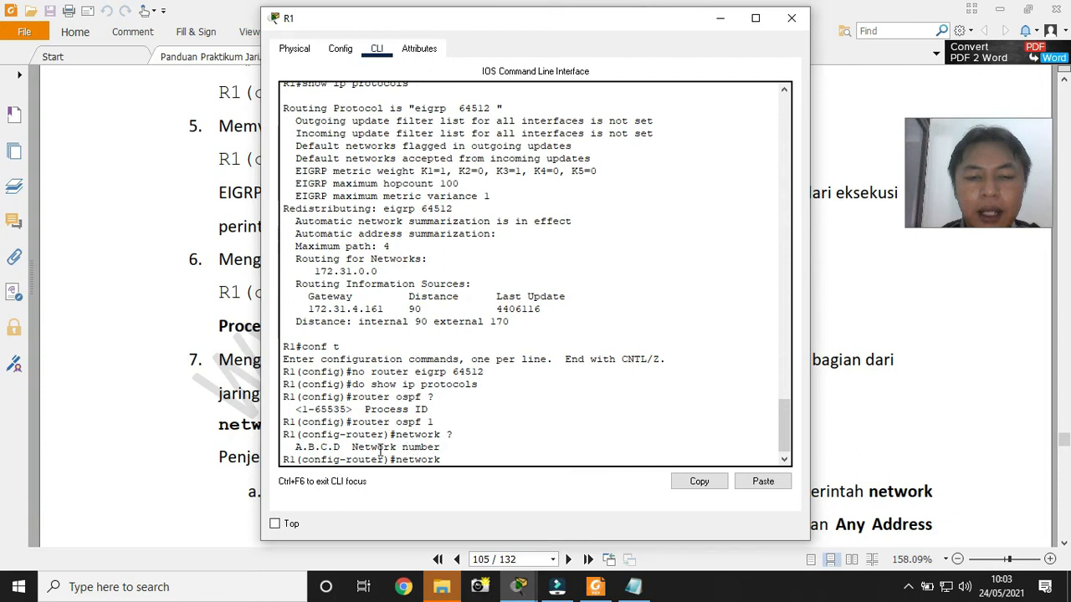
pyautogui.click(895, 432)
pyautogui.scroll(-4, 895, 433)
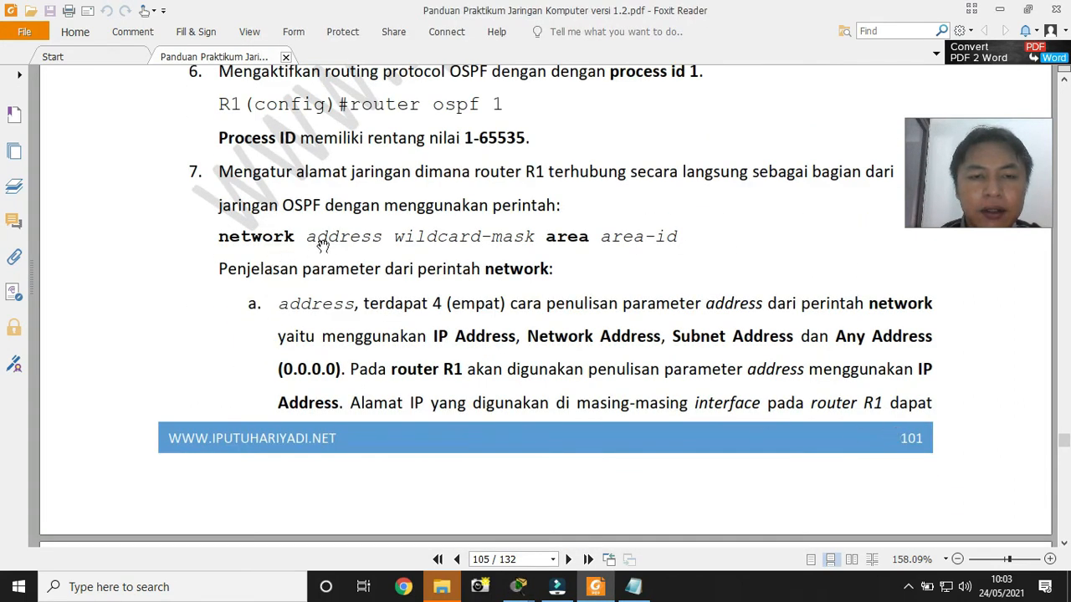
pyautogui.moveTo(303, 236); pyautogui.dragTo(383, 236)
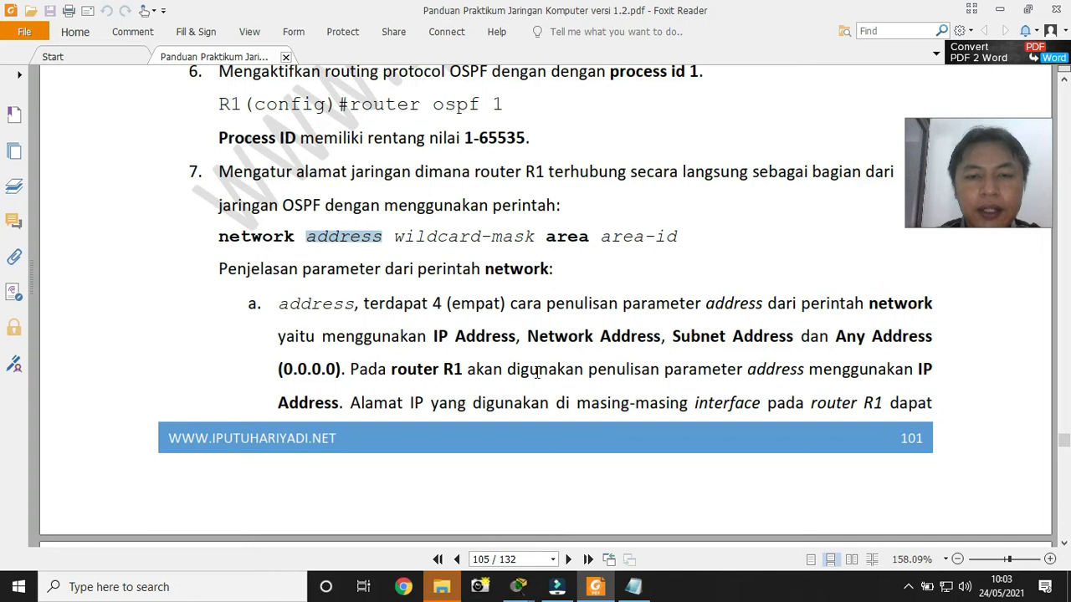
# Read the guide's options for the network command's address parameter and how to find the IP addresses of R1's interfaces
pyautogui.moveTo(430, 337); pyautogui.dragTo(933, 338)
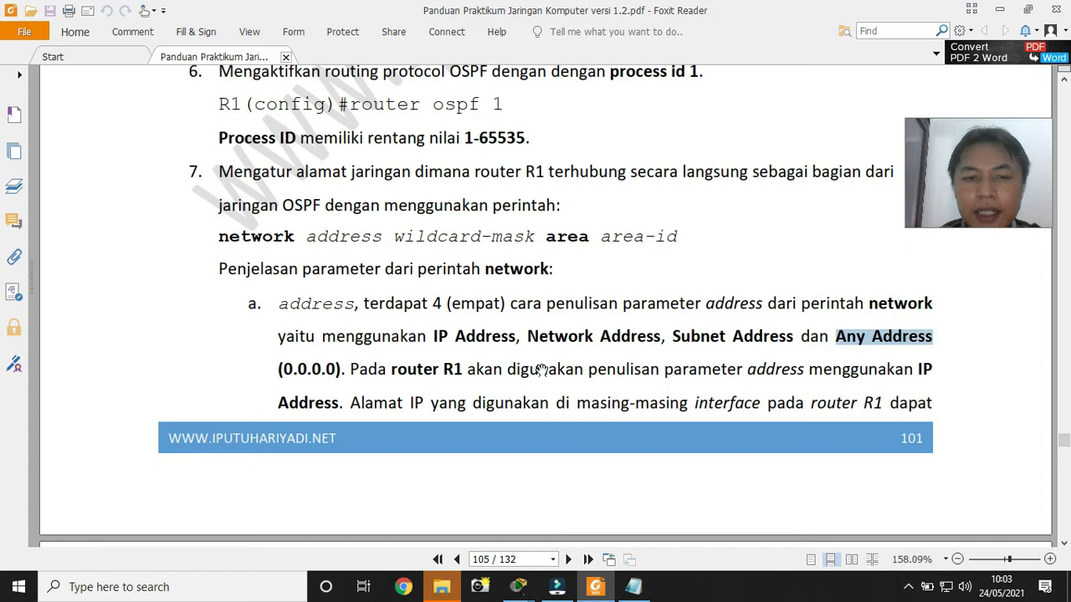
pyautogui.click(340, 369)
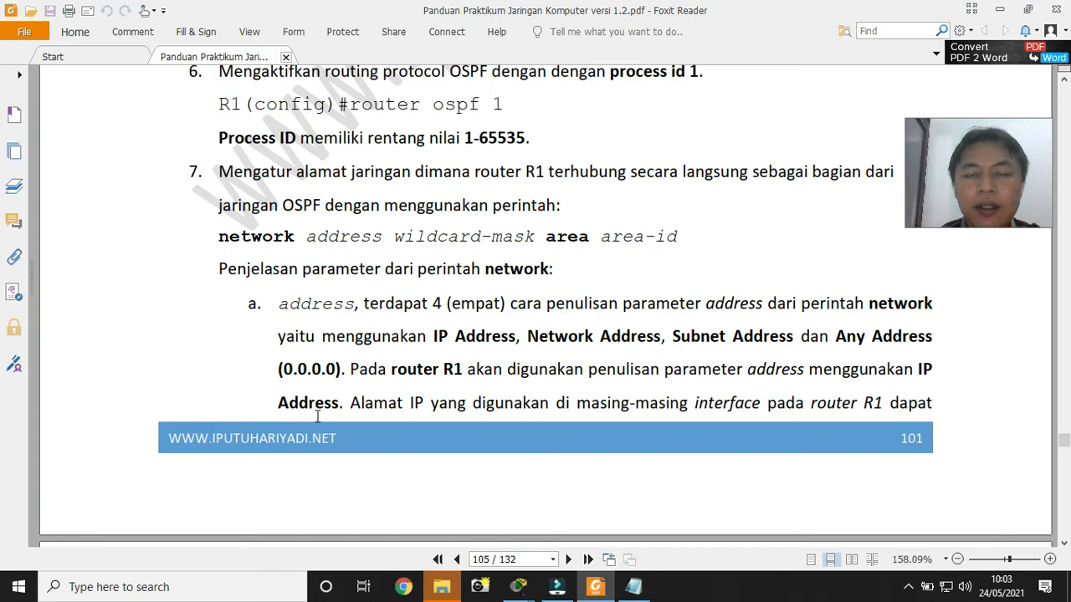
pyautogui.scroll(-5, 317, 416)
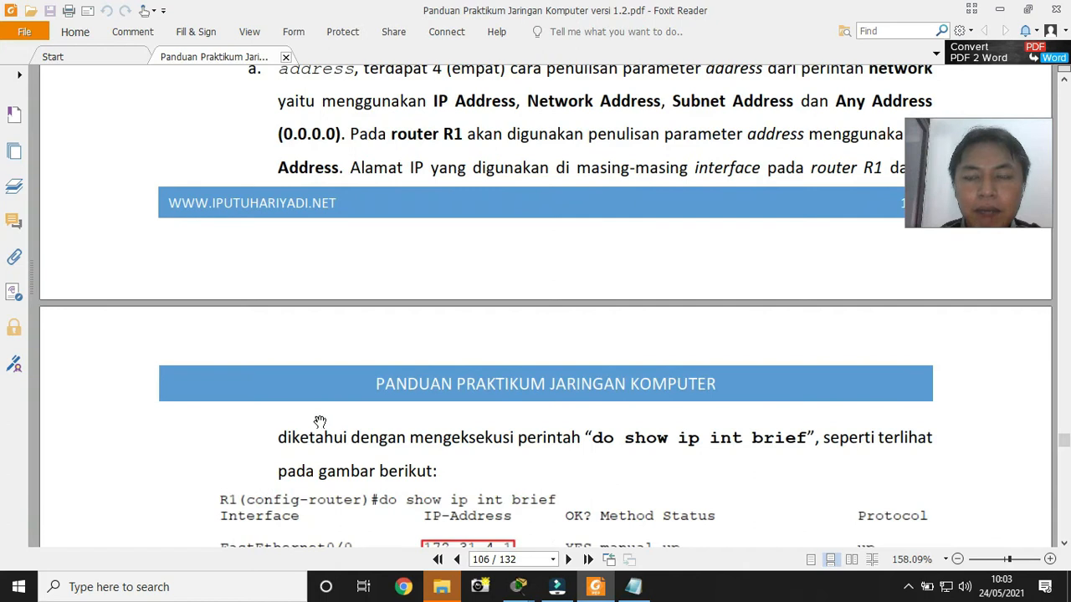
pyautogui.scroll(-2, 318, 421)
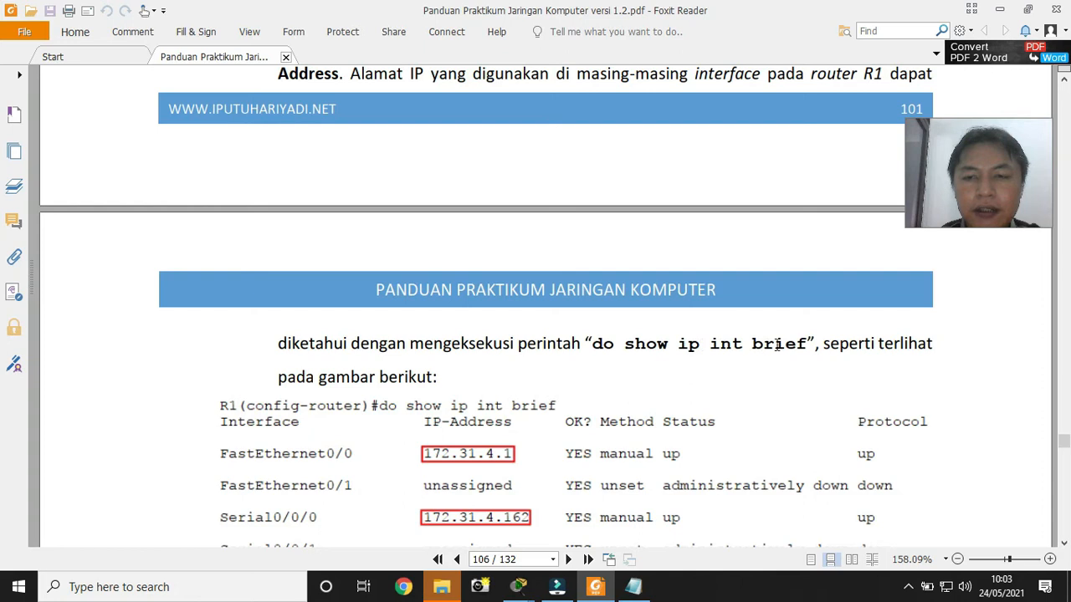
pyautogui.scroll(-1, 732, 401)
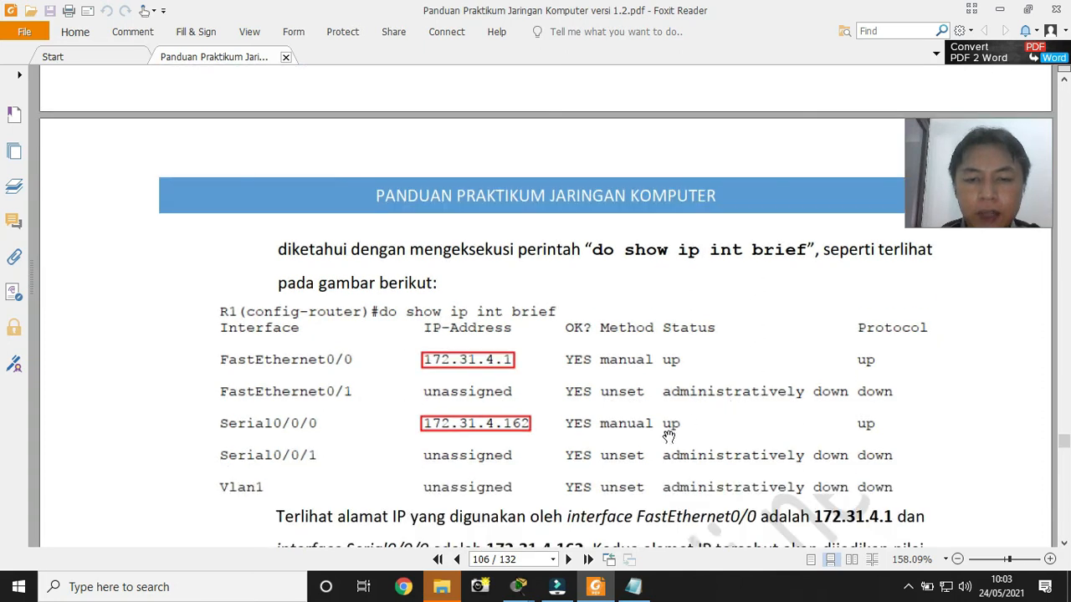
# In Packet Tracer, clear R1's pending network command, run do show ip int brief, and check the FastEthernet0/0 and Serial0/0/0 addresses
pyautogui.moveTo(519, 588)
pyautogui.click(598, 515)
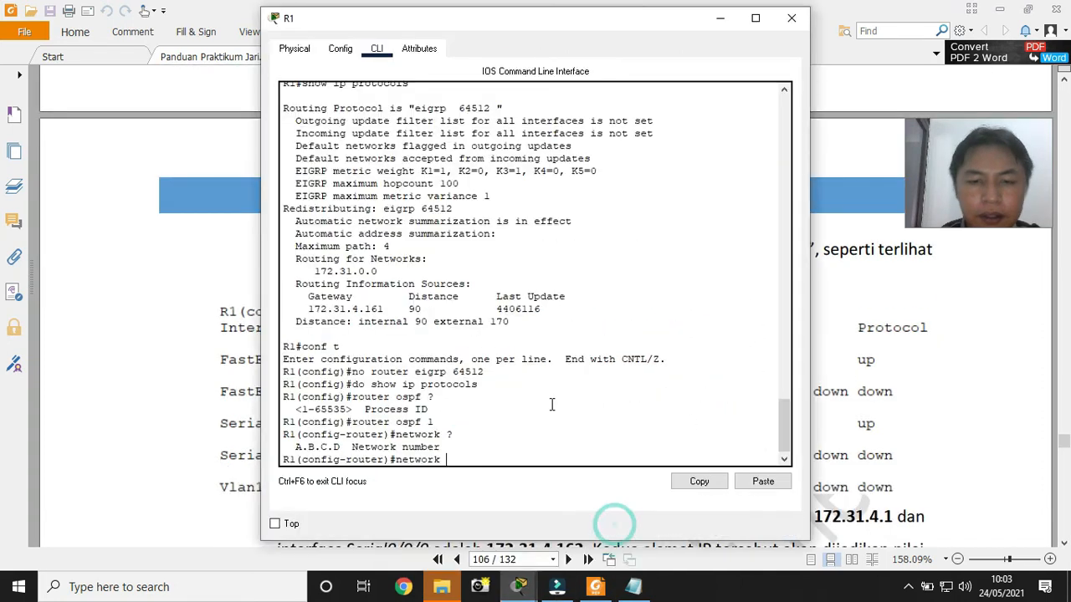
pyautogui.press('BackSpace')
pyautogui.press('BackSpace')
pyautogui.press('BackSpace')
pyautogui.press('BackSpace')
pyautogui.press('BackSpace')
pyautogui.press('BackSpace')
pyautogui.press('BackSpace')
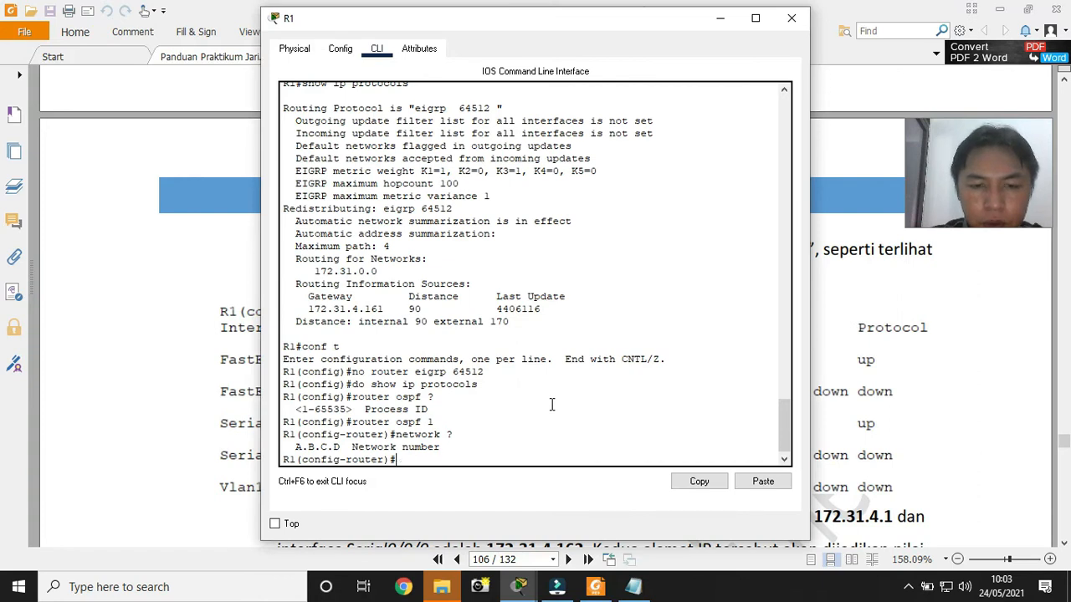
pyautogui.write('do')
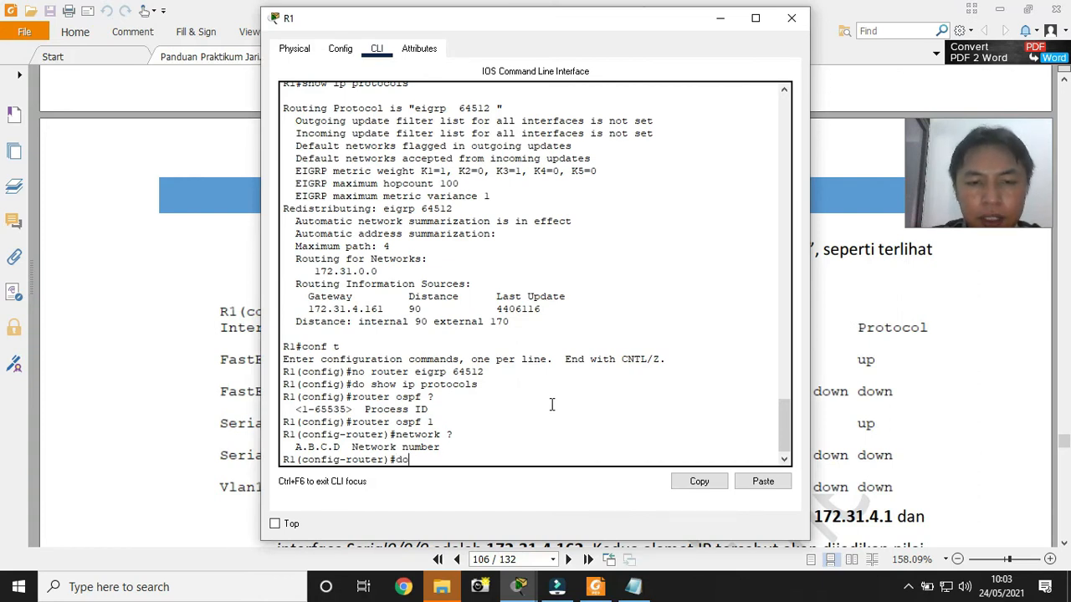
pyautogui.write(' show')
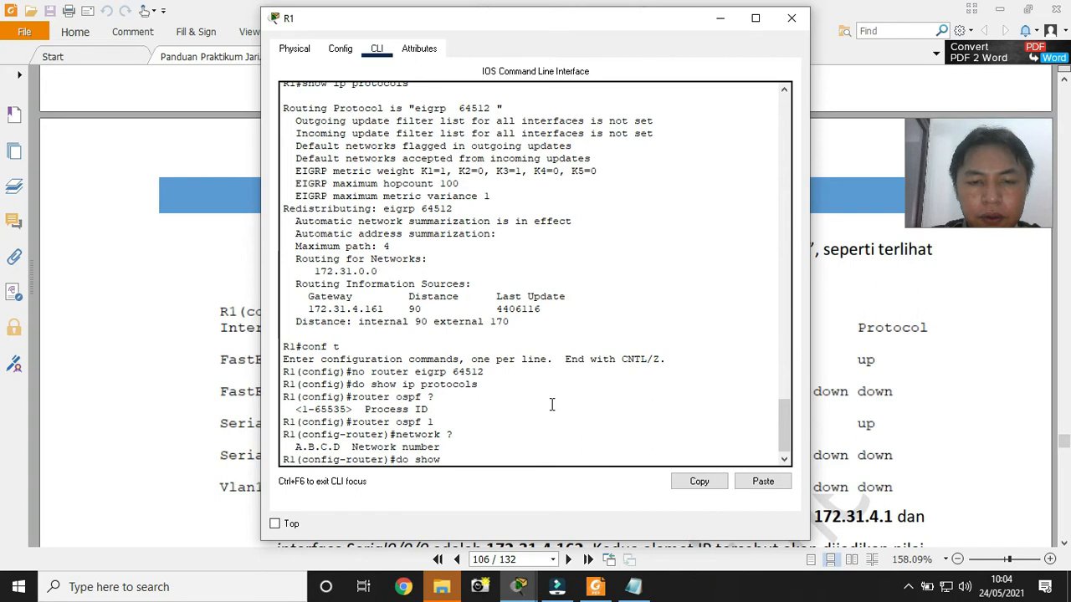
pyautogui.write(' ip')
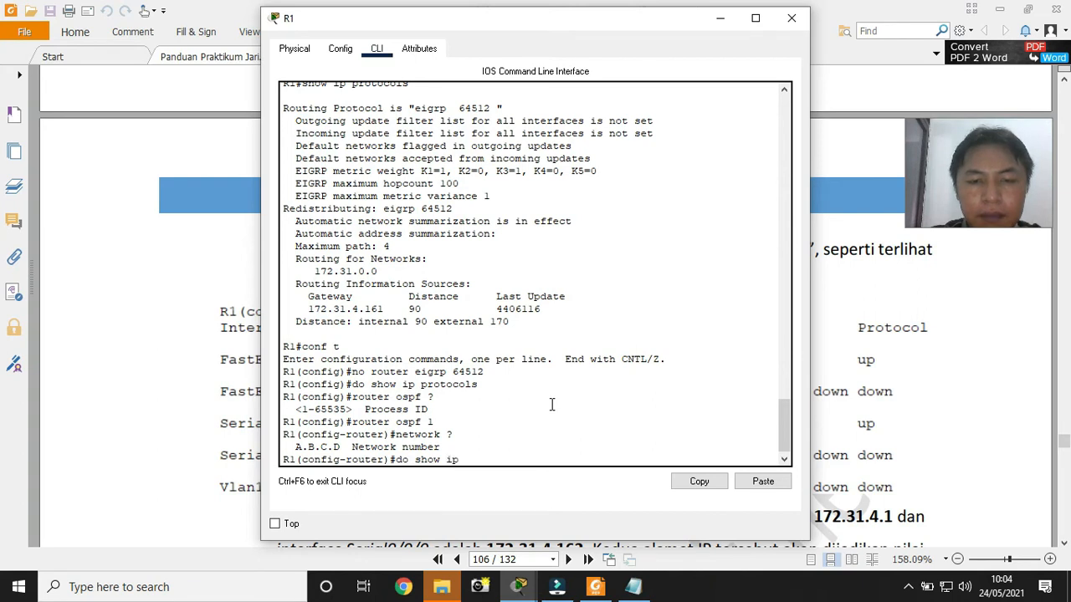
pyautogui.write(' int brief')
pyautogui.press('Return')
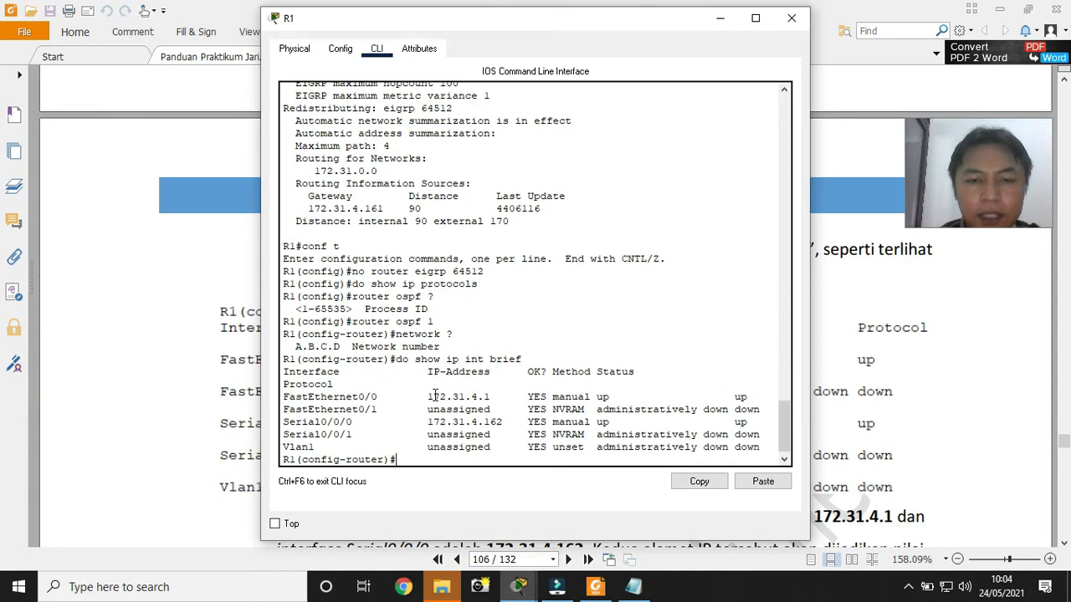
pyautogui.moveTo(428, 396); pyautogui.dragTo(492, 397)
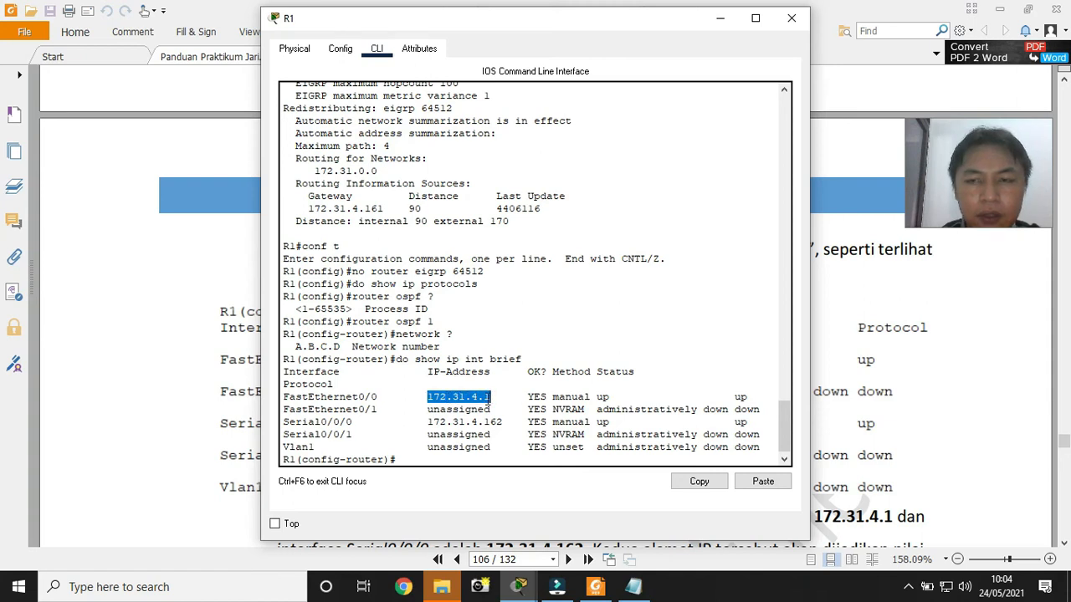
pyautogui.moveTo(428, 422); pyautogui.dragTo(503, 423)
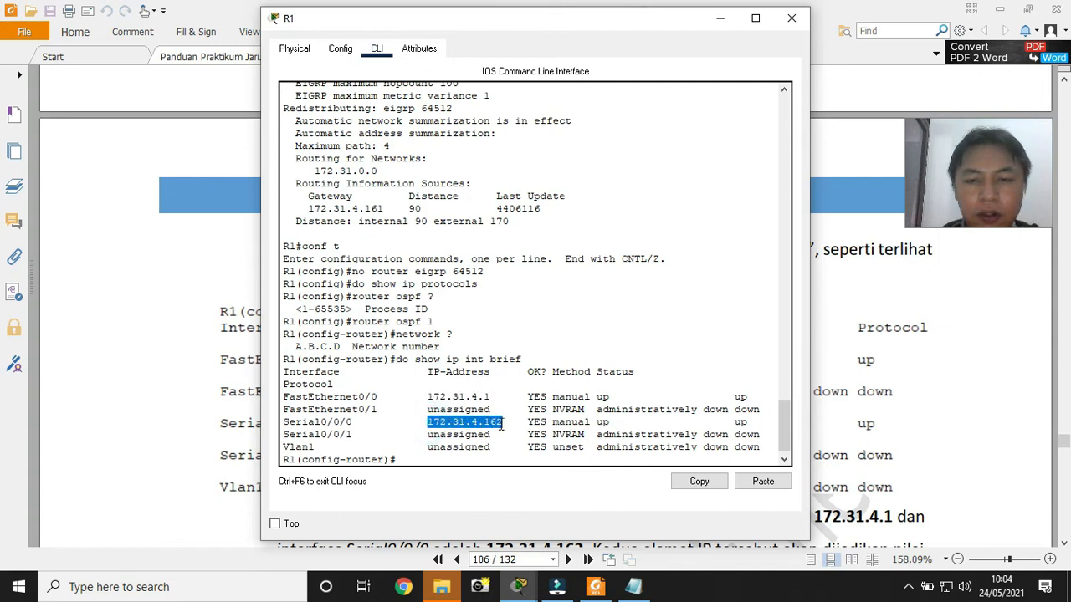
pyautogui.click(502, 423)
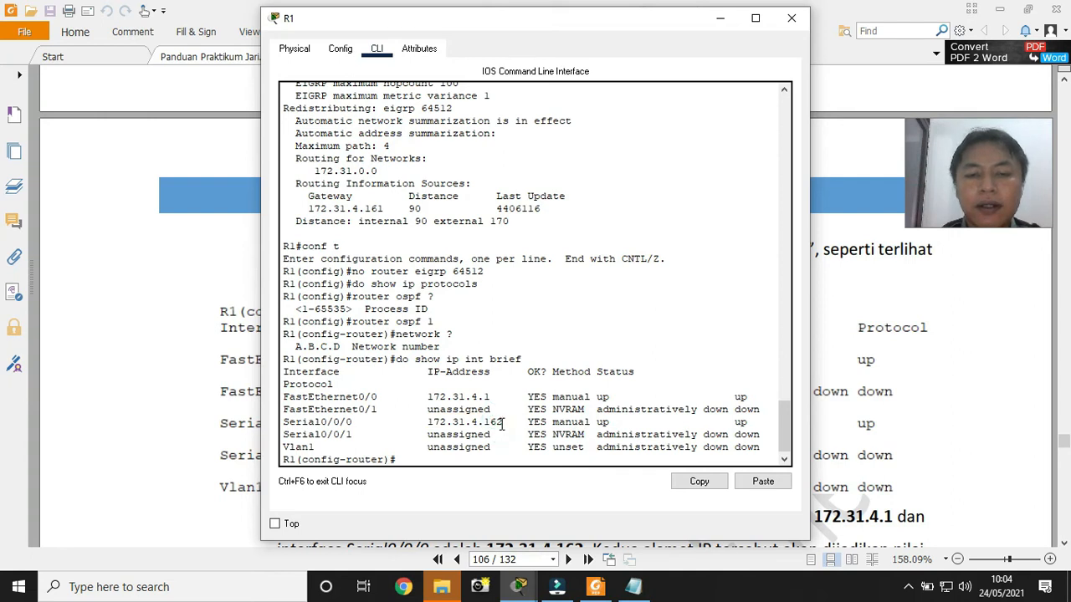
# Begin the OSPF network command on R1 with address 172.31.4.1 and query the parameter that follows it
pyautogui.click(467, 459)
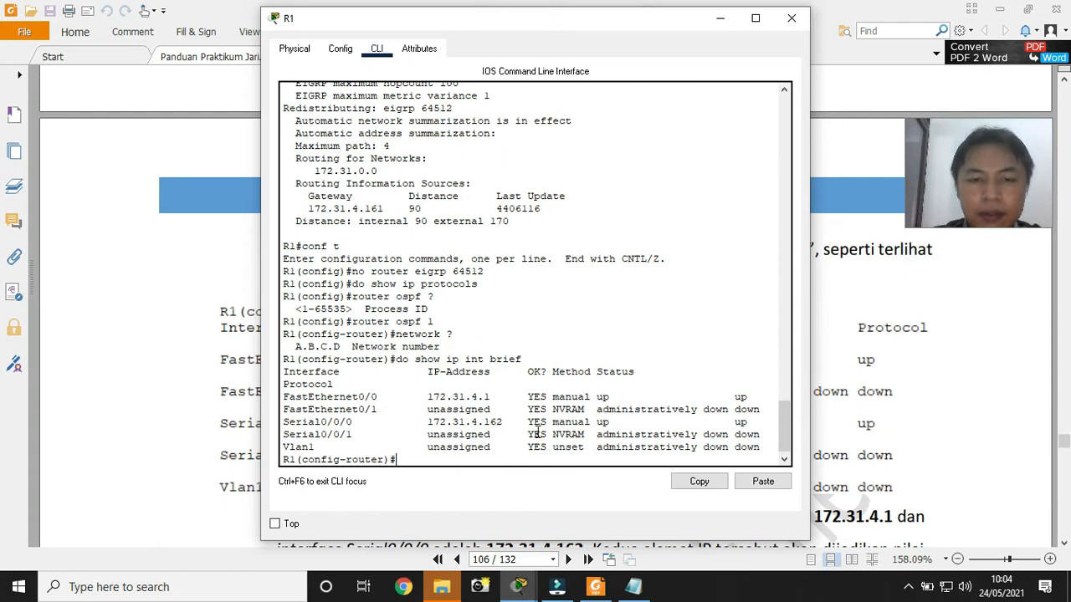
pyautogui.write('network 172.31')
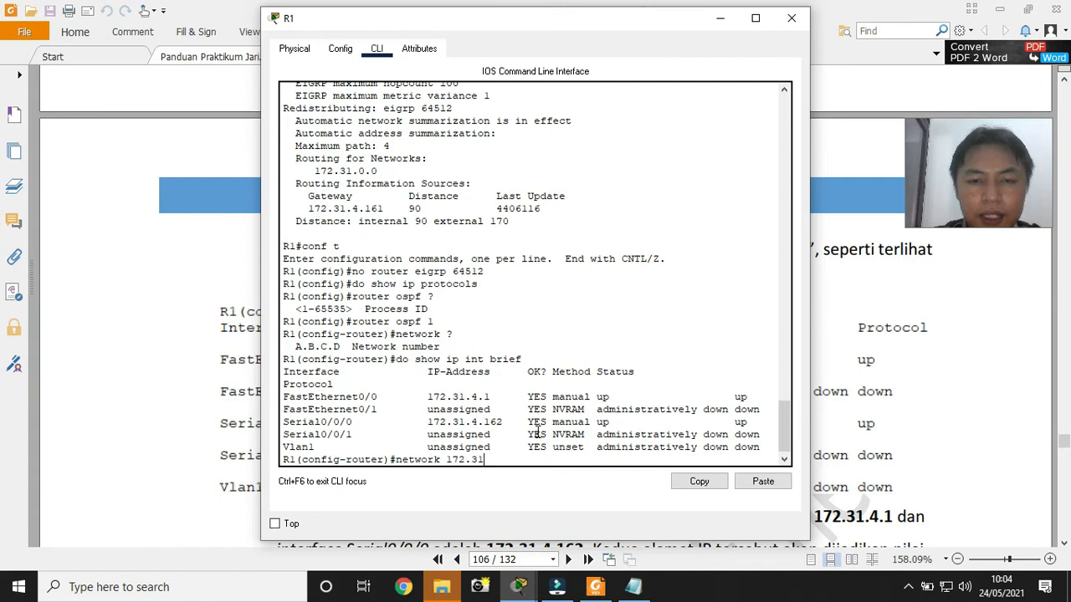
pyautogui.write('.4.1 ?')
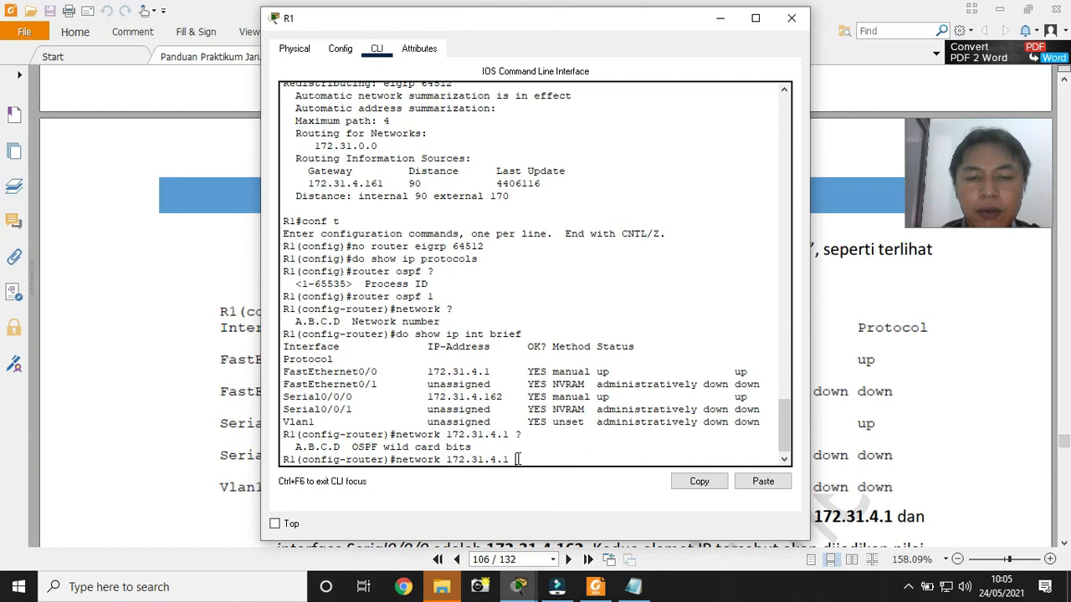
# In Foxit Reader, find the wildcard mask appendix near the guide's end and study the meaning of bits 0 and 1
pyautogui.click(855, 436)
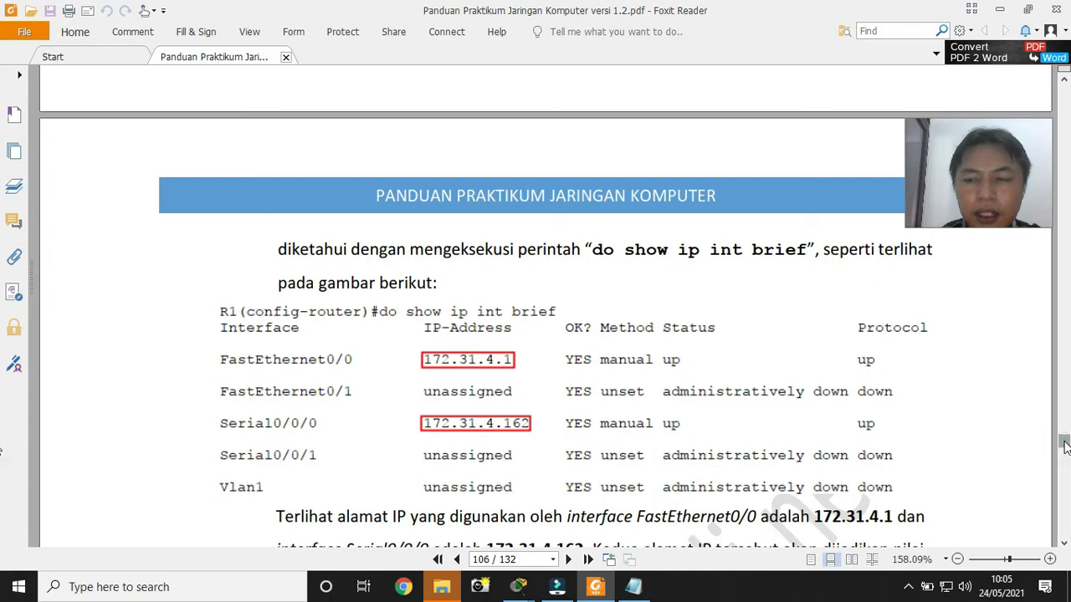
pyautogui.moveTo(1065, 447); pyautogui.dragTo(1065, 540)
pyautogui.scroll(10, 619, 392)
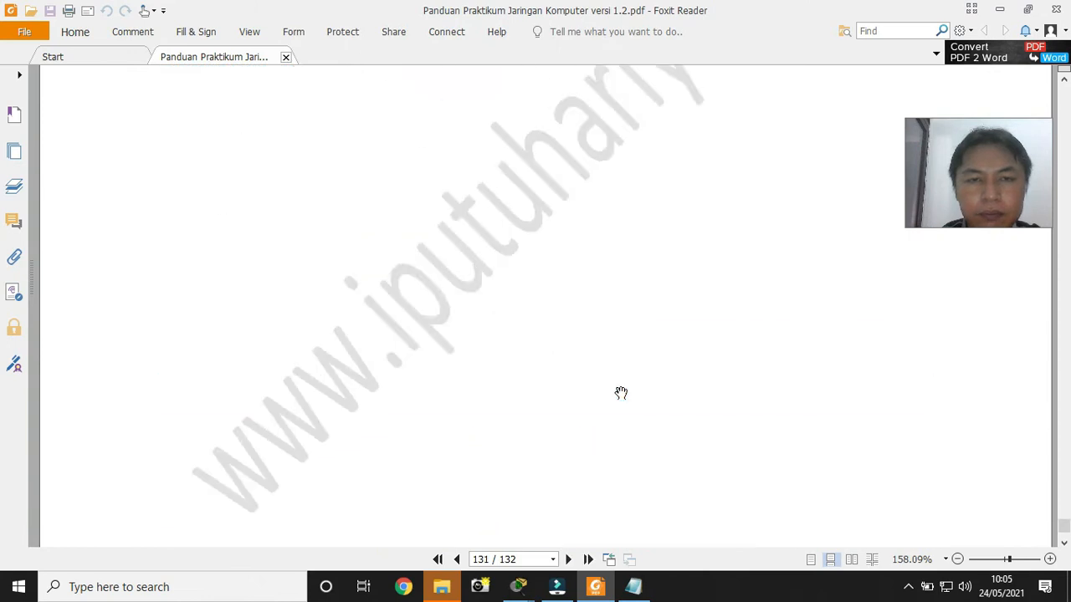
pyautogui.scroll(15, 620, 393)
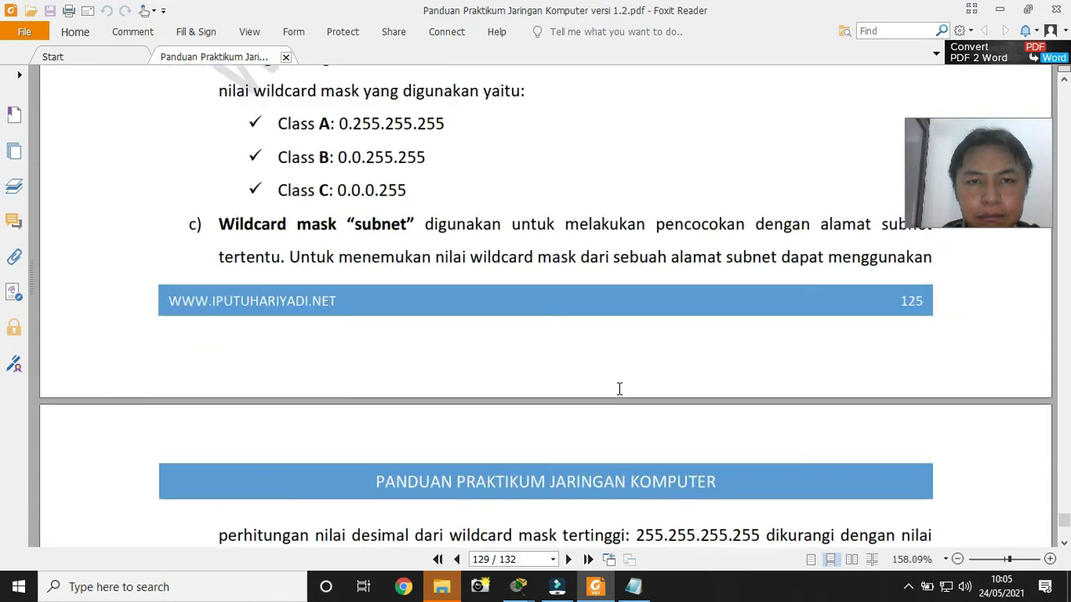
pyautogui.scroll(12, 619, 389)
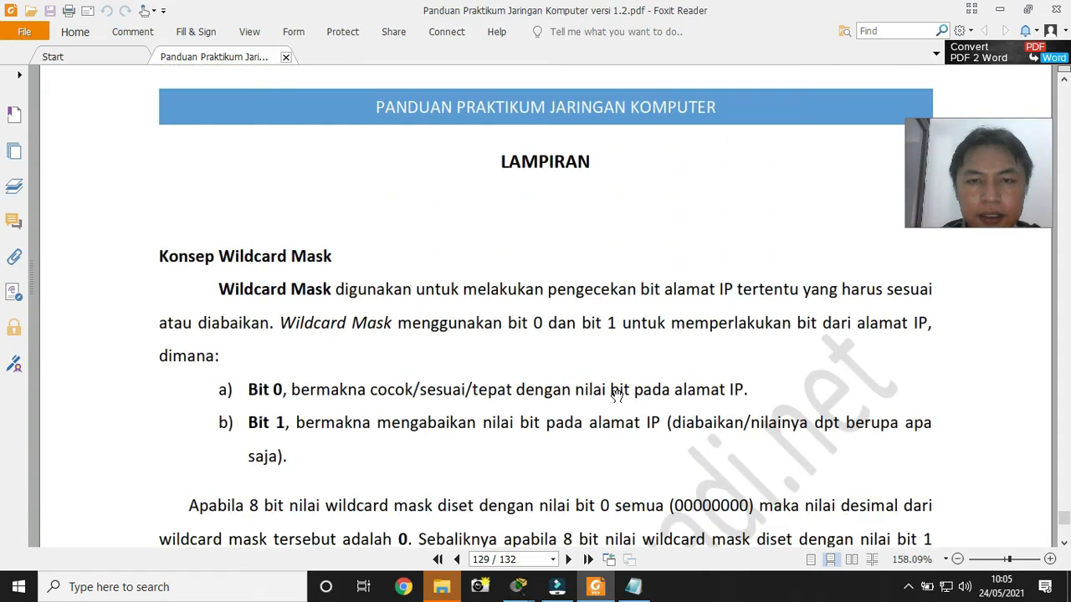
pyautogui.scroll(-1, 619, 391)
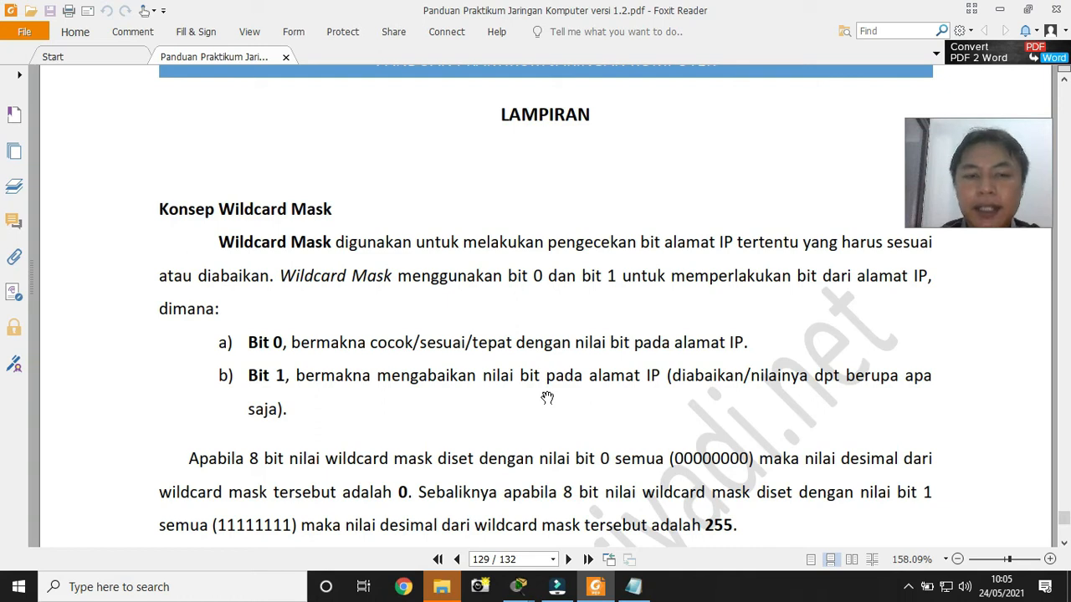
pyautogui.scroll(-3, 547, 398)
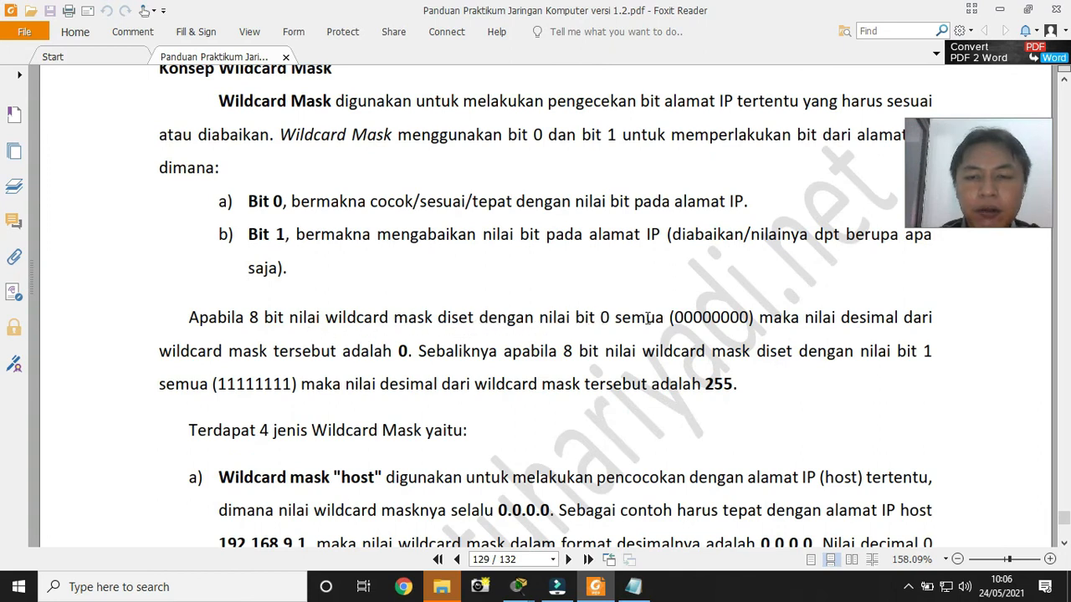
pyautogui.moveTo(676, 317); pyautogui.dragTo(752, 317)
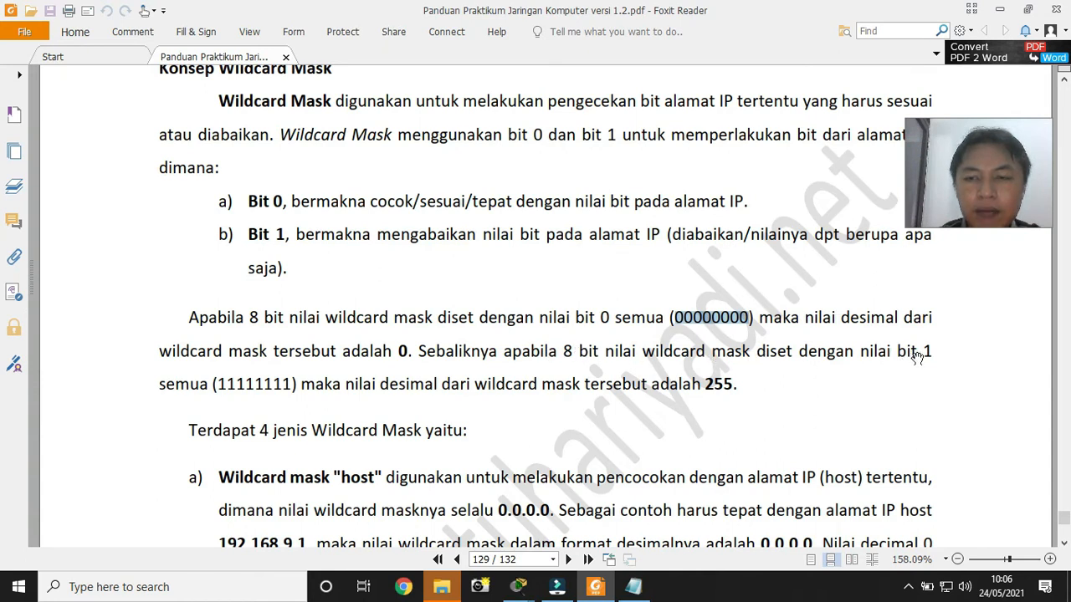
pyautogui.moveTo(218, 384); pyautogui.dragTo(293, 385)
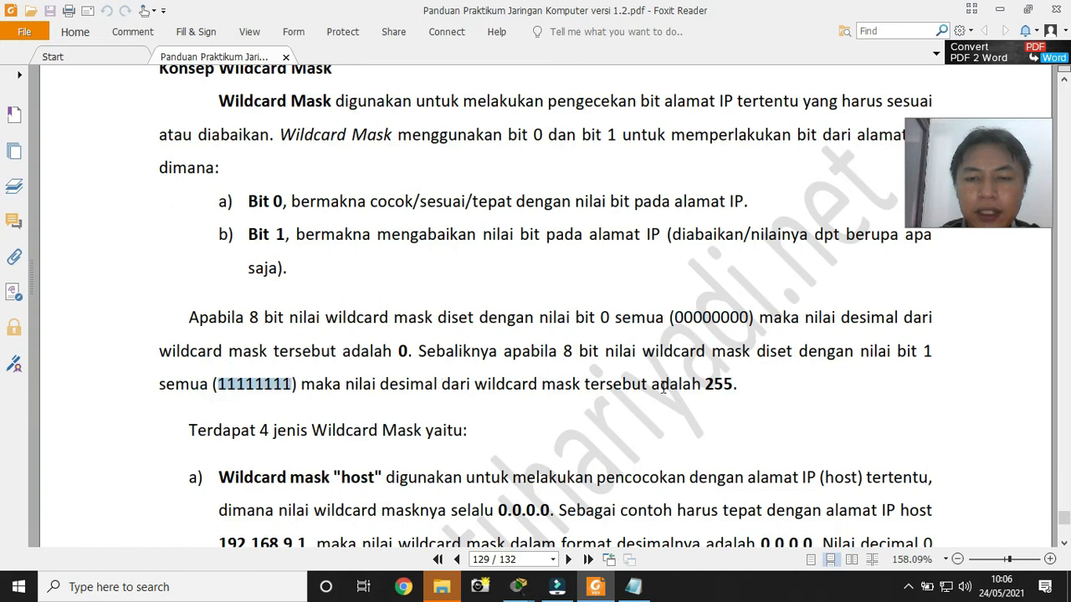
pyautogui.click(721, 389)
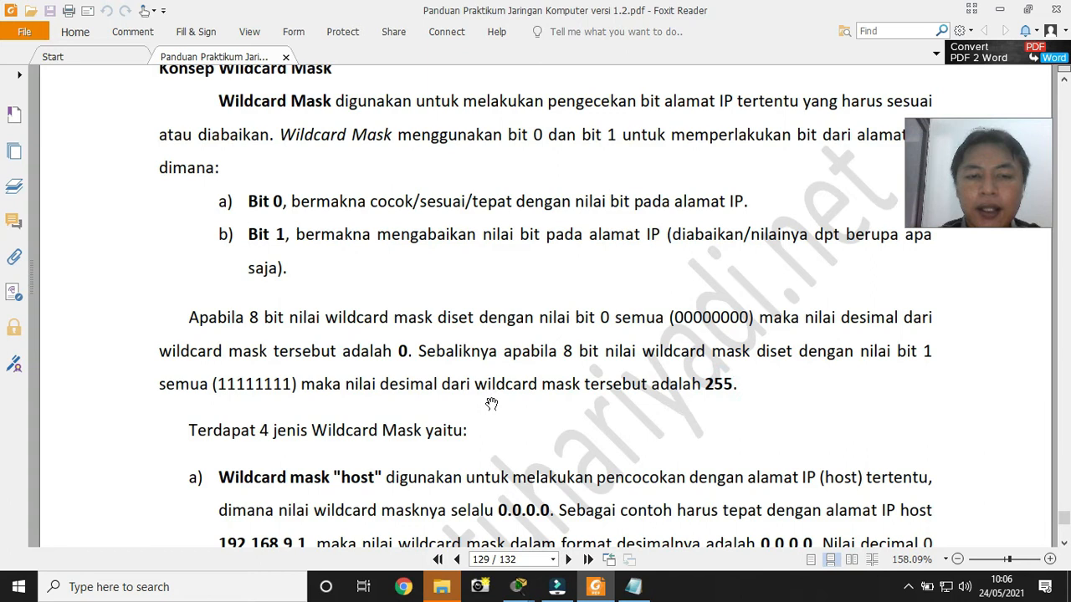
# Look up the value prescribed for the "host" wildcard mask in the guide's list of wildcard mask types
pyautogui.scroll(-5, 497, 420)
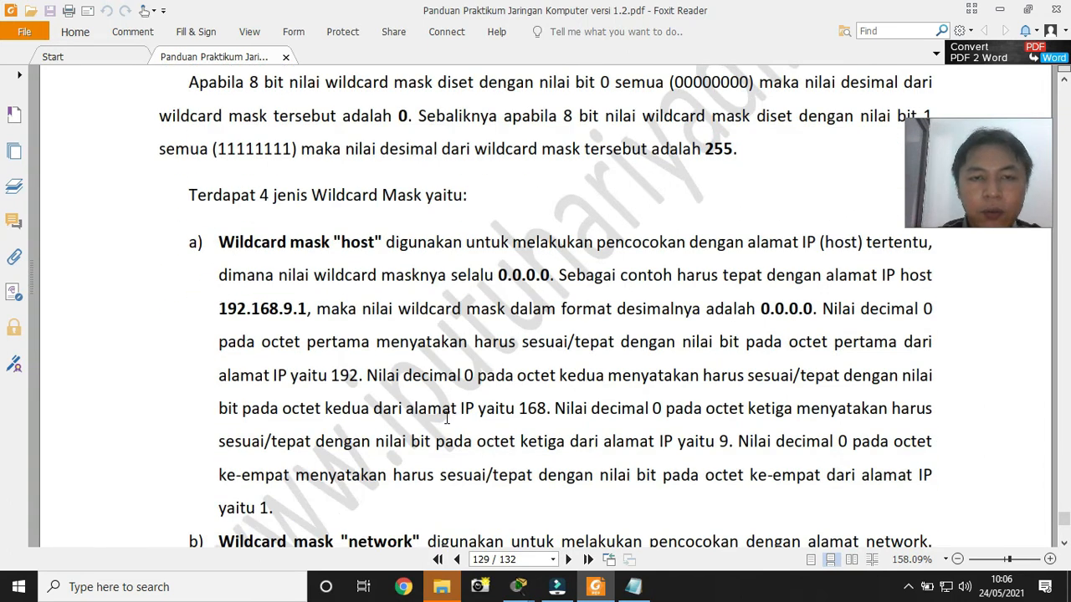
pyautogui.scroll(-2, 293, 284)
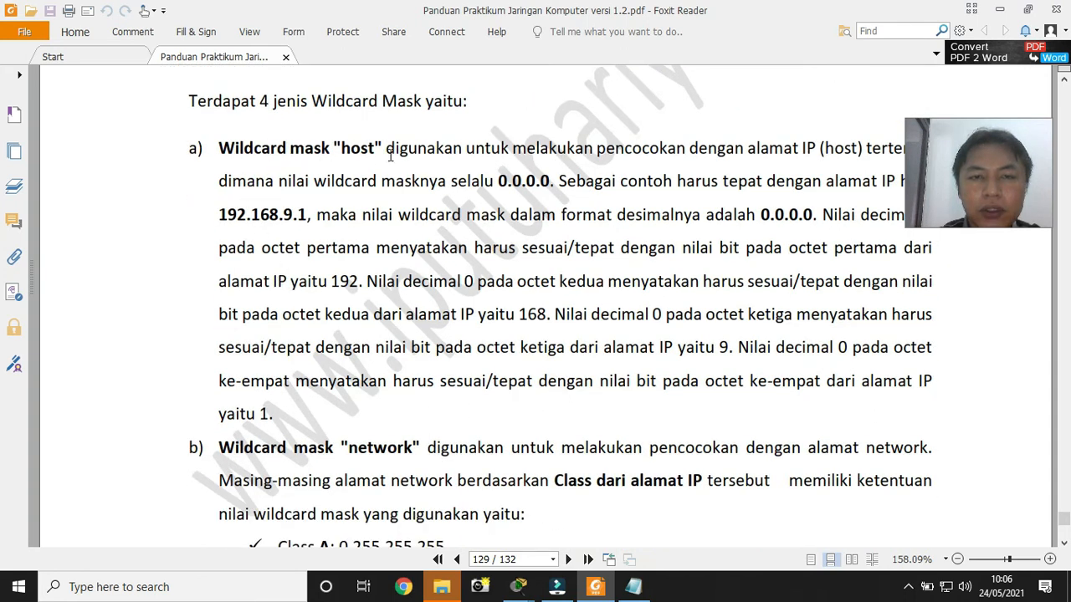
pyautogui.scroll(3, 408, 292)
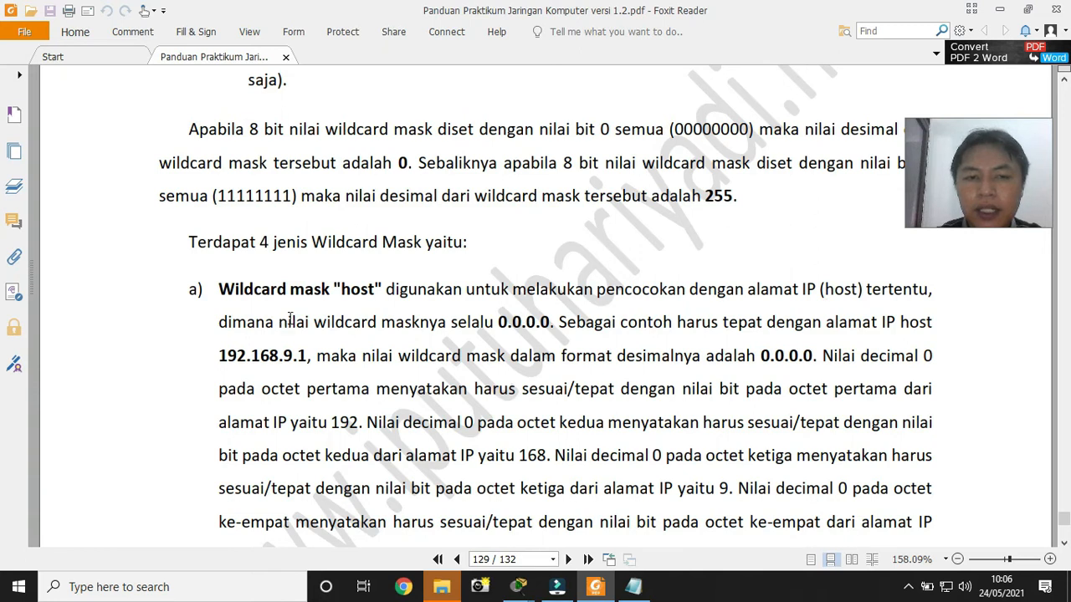
pyautogui.moveTo(497, 322); pyautogui.dragTo(549, 322)
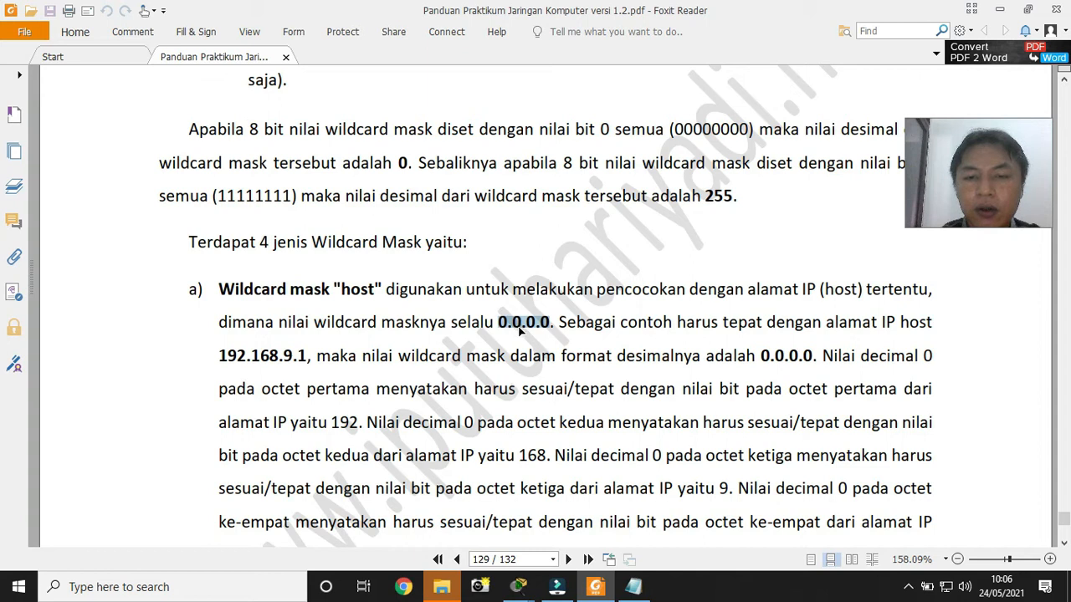
# Back in Packet Tracer, query the remaining network parameters on R1 and execute network 172.31.4.1 0.0.0.0 area 0
pyautogui.moveTo(527, 592)
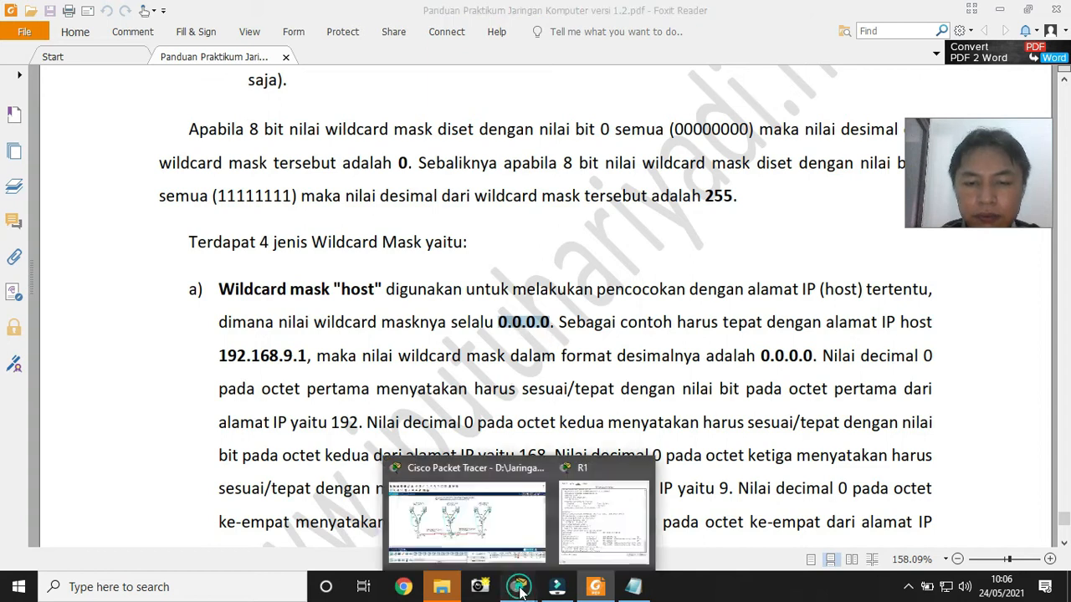
pyautogui.click(595, 501)
pyautogui.write('0.0.0.0')
pyautogui.write(' ?')
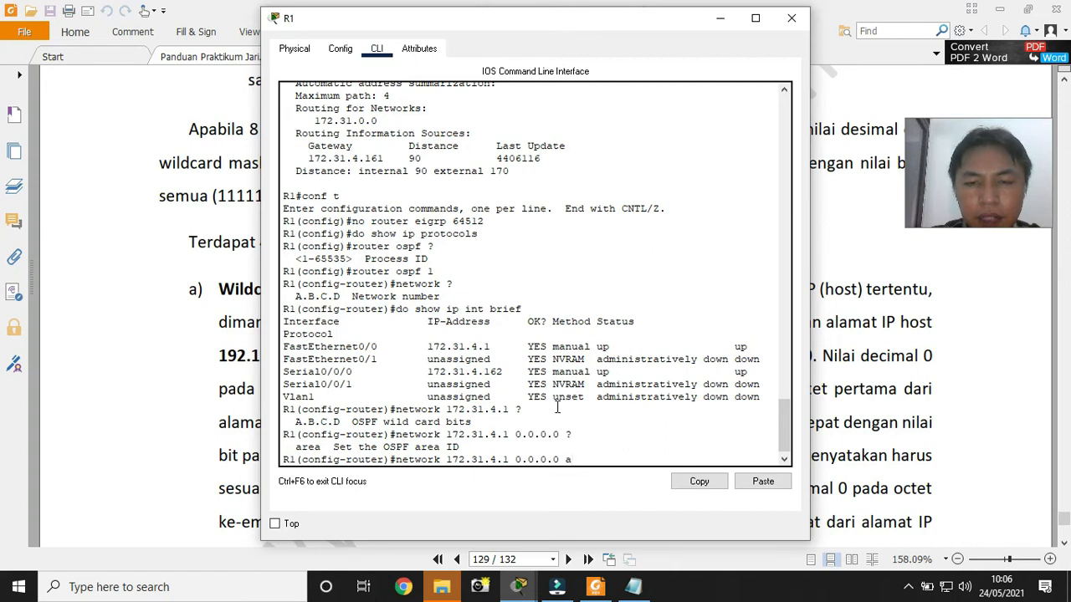
pyautogui.write('area ?')
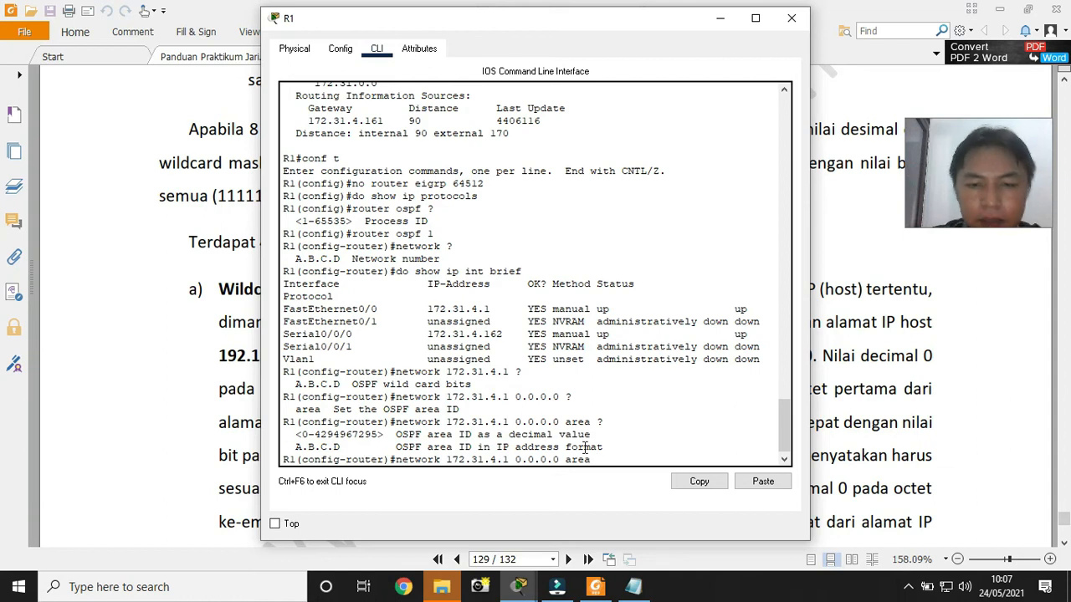
pyautogui.press('Return')
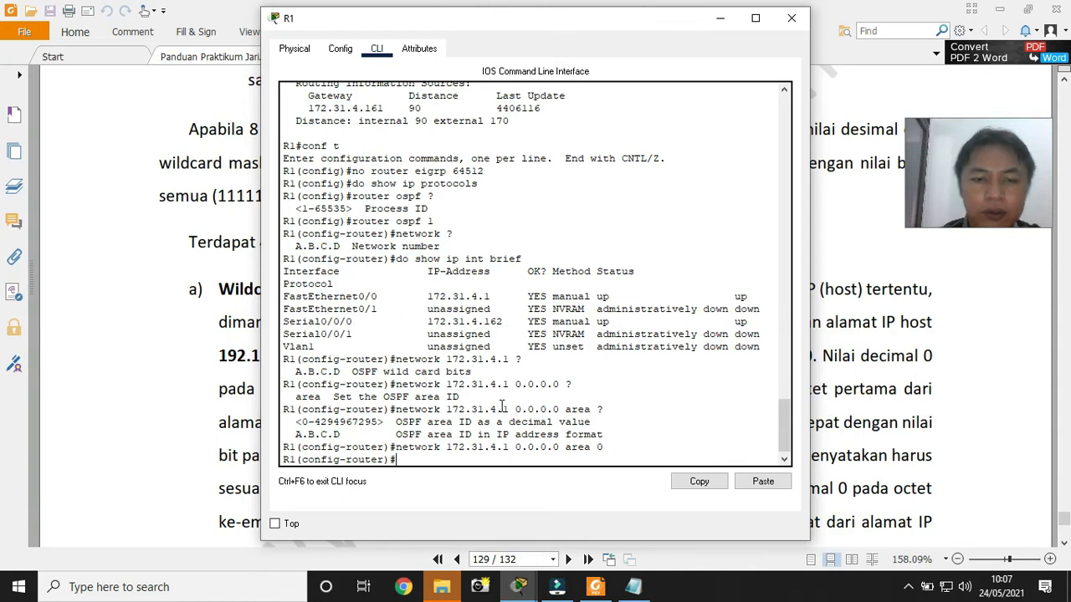
# Advertise the Serial0/0/0 address on R1 with network 172.31.4.162 0.0.0.0 area 0 and check both advertised addresses against the interface list
pyautogui.write('etwork 172.31.4.162 0.0.0.0 a')
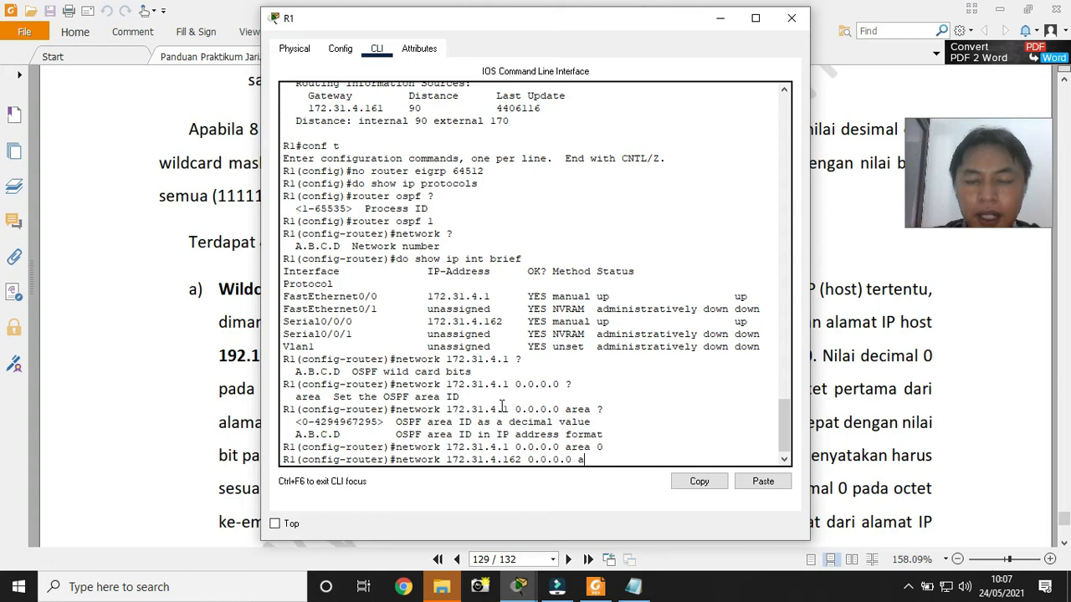
pyautogui.write('0')
pyautogui.press('Return')
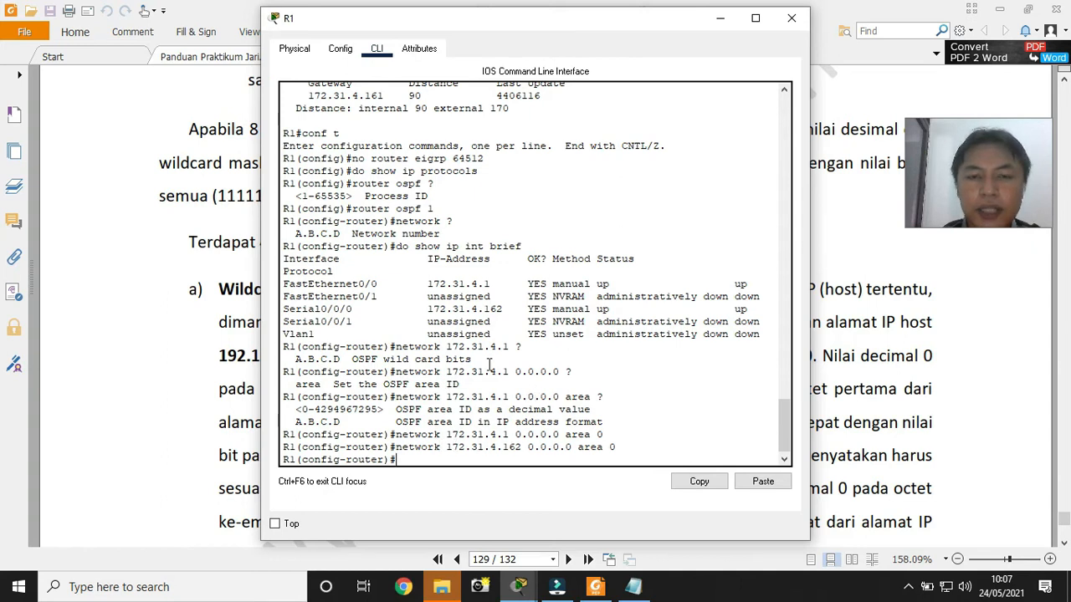
pyautogui.moveTo(428, 284); pyautogui.dragTo(491, 283)
pyautogui.moveTo(425, 309); pyautogui.dragTo(507, 311)
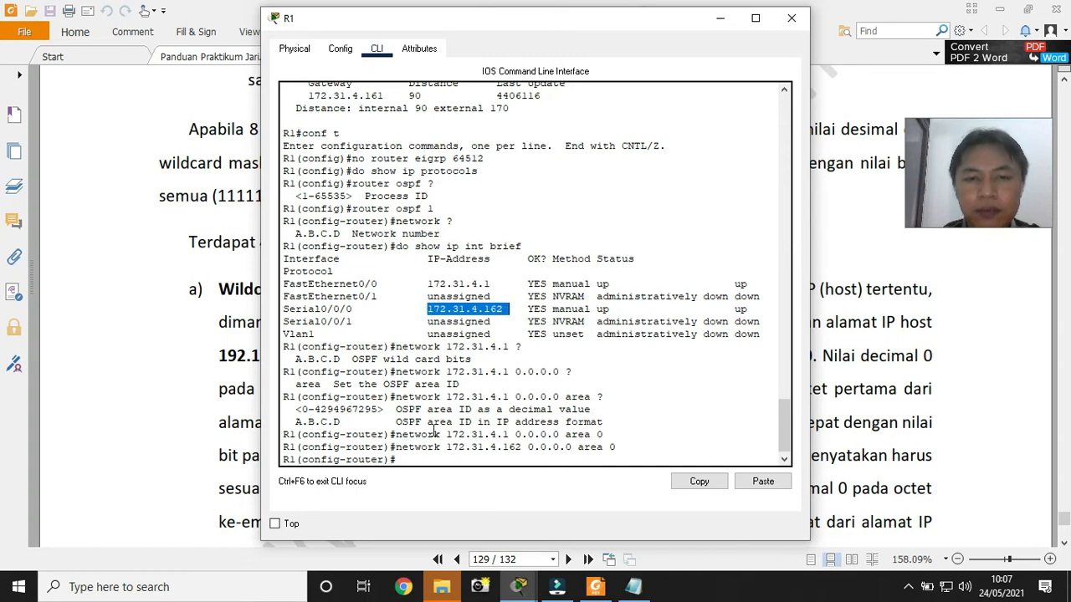
pyautogui.click(429, 448)
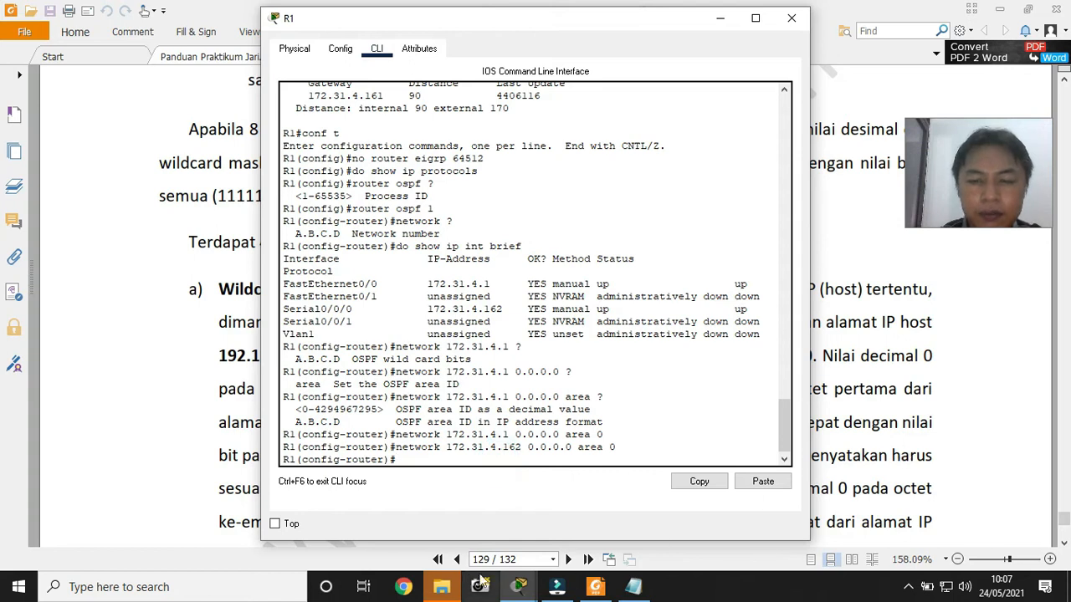
# In Foxit Reader, go to page 106 of the guide and read the R1 network commands and steps 8 and 9
pyautogui.click(206, 373)
pyautogui.click(485, 559)
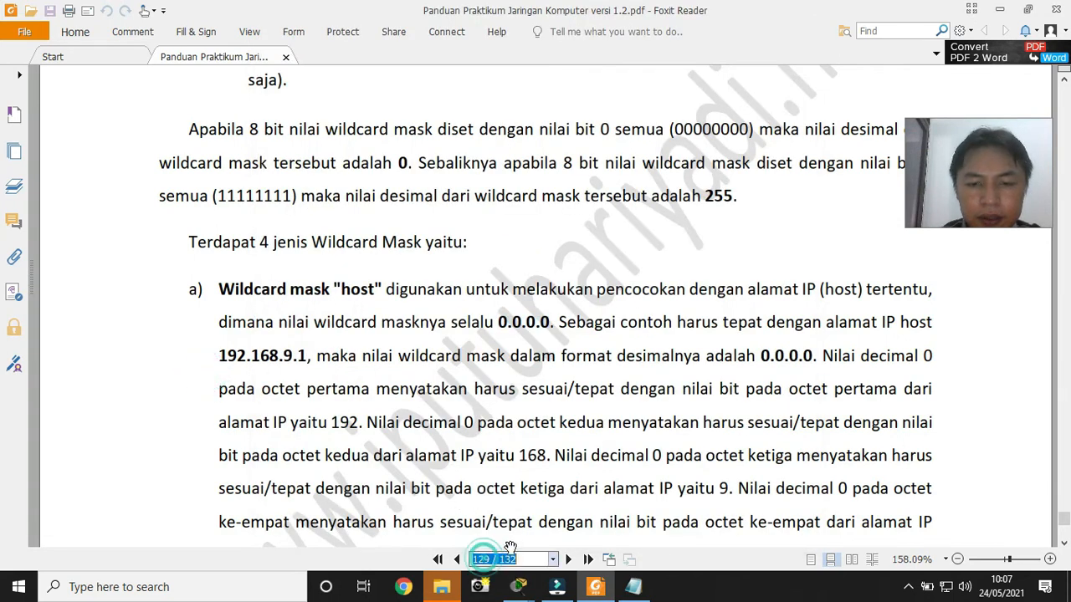
pyautogui.write('106')
pyautogui.press('Return')
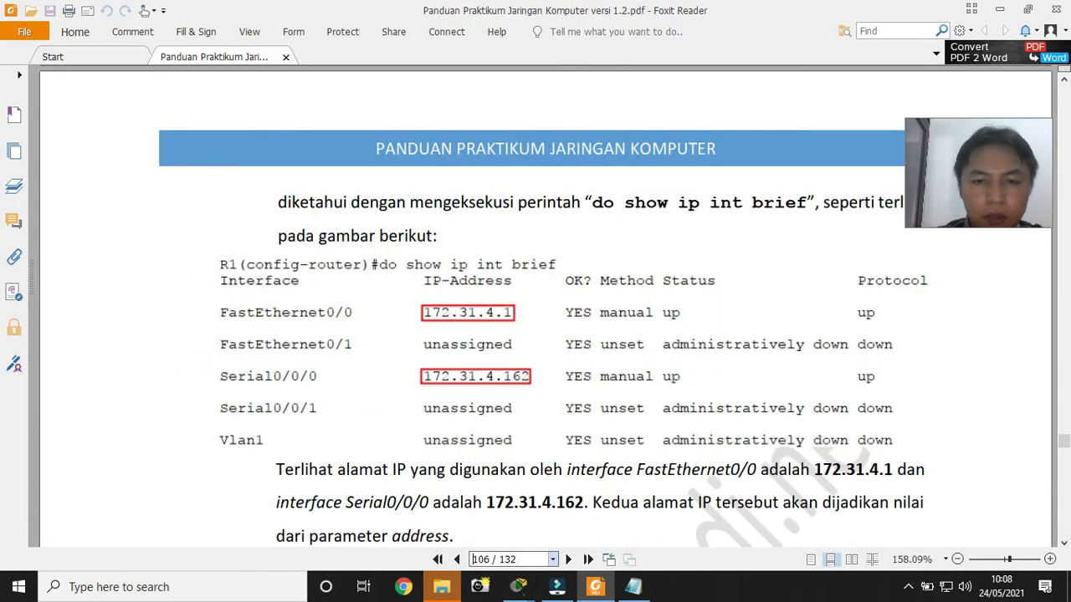
pyautogui.scroll(-12, 481, 390)
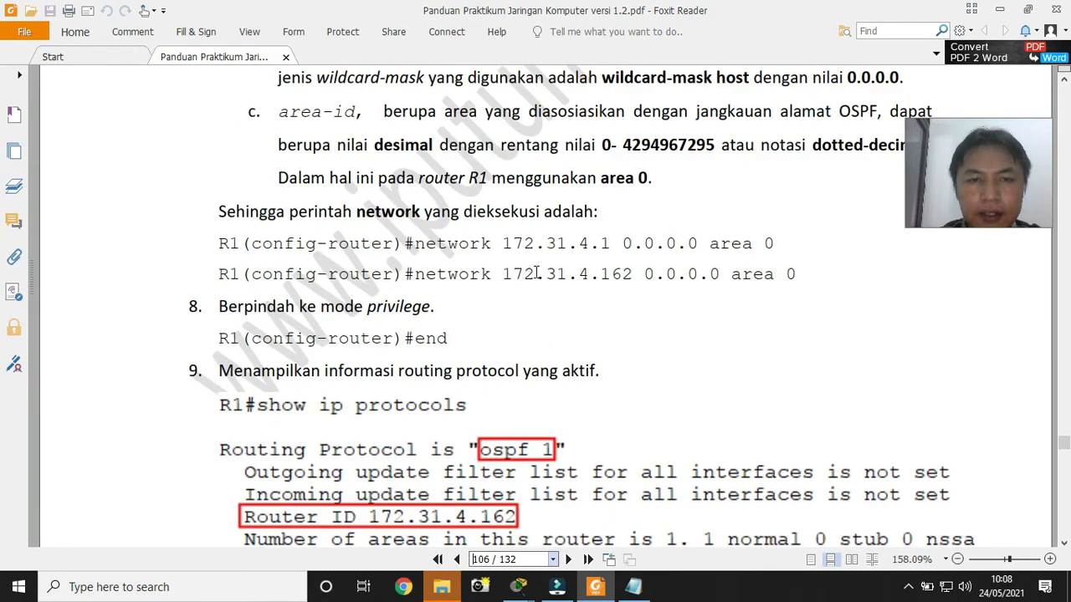
pyautogui.scroll(-2, 597, 271)
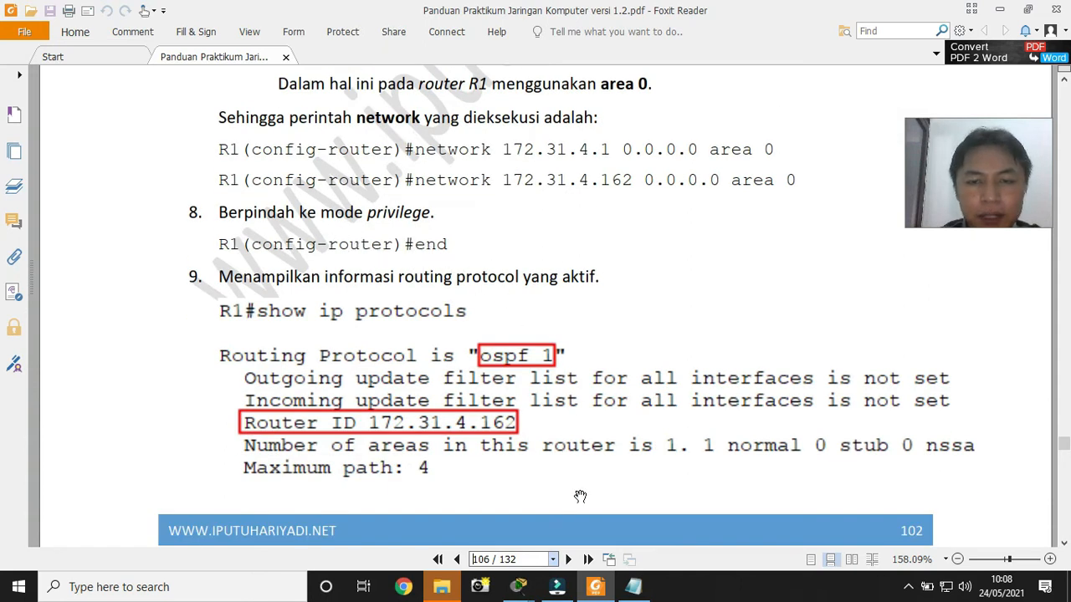
# Back in Packet Tracer, leave R1's configuration mode with end and run show ip protocols
pyautogui.click(586, 548)
pyautogui.write('en')
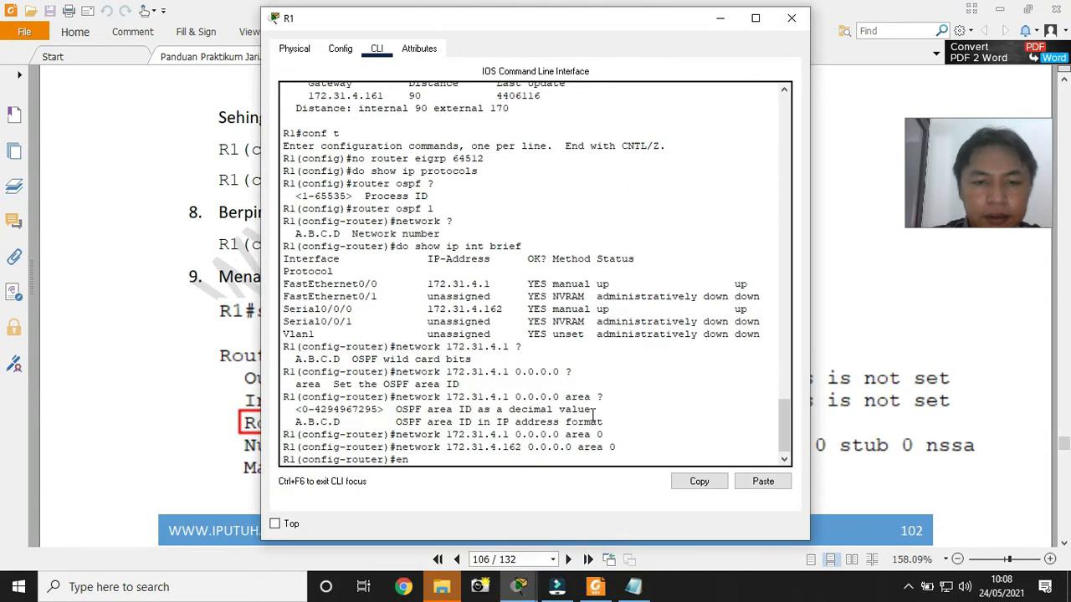
pyautogui.write('d')
pyautogui.press('Return')
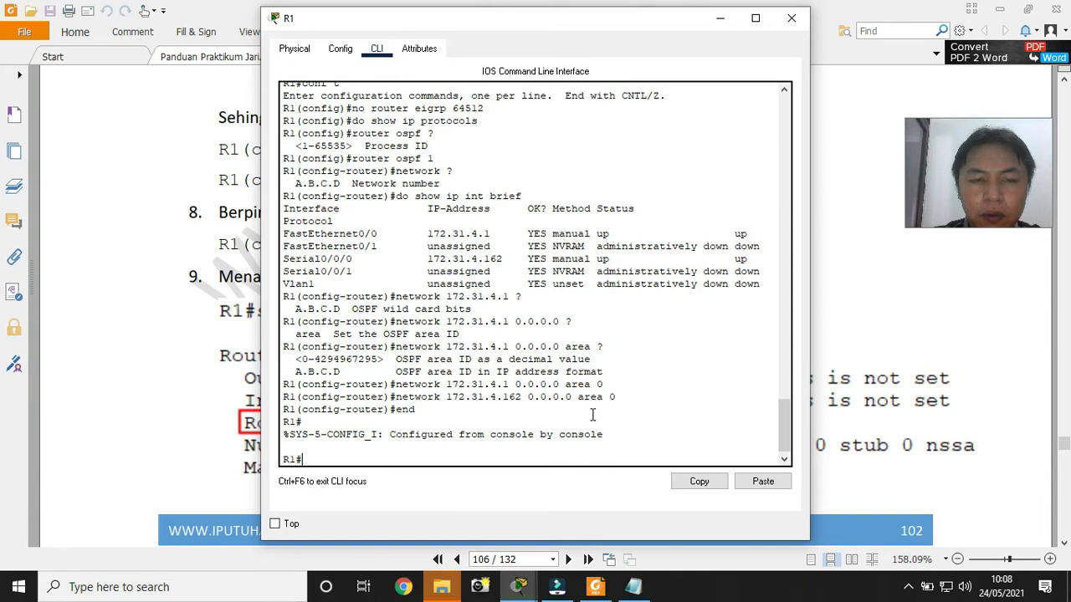
pyautogui.write('show ip protocols')
pyautogui.press('Return')
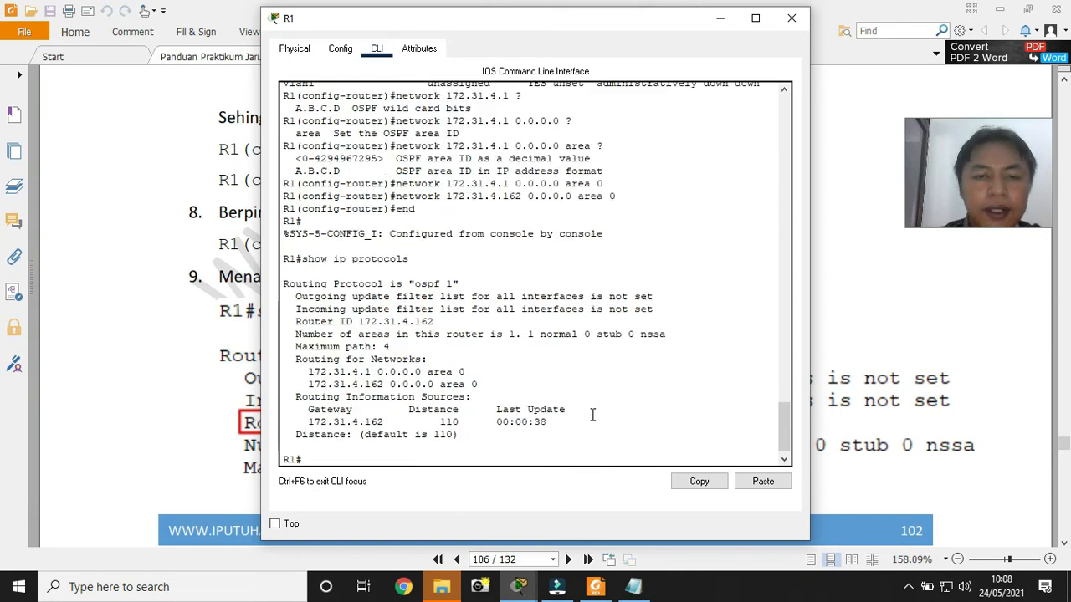
# Examine the OSPF process number, router ID, routed networks with their areas, and default administrative distance in R1's protocol output
pyautogui.moveTo(416, 283); pyautogui.dragTo(458, 283)
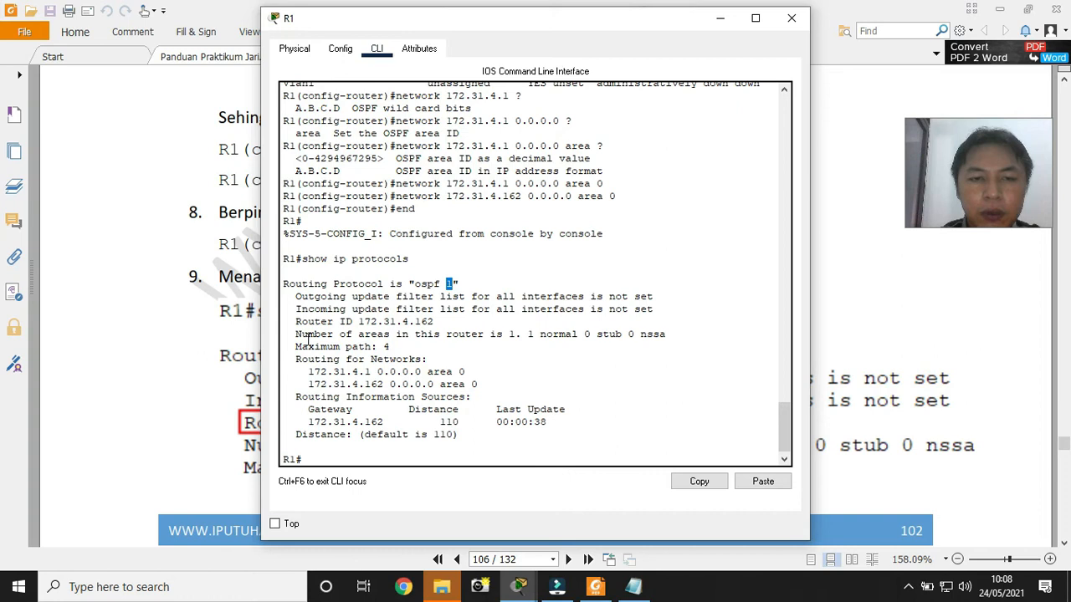
pyautogui.moveTo(294, 321); pyautogui.dragTo(435, 323)
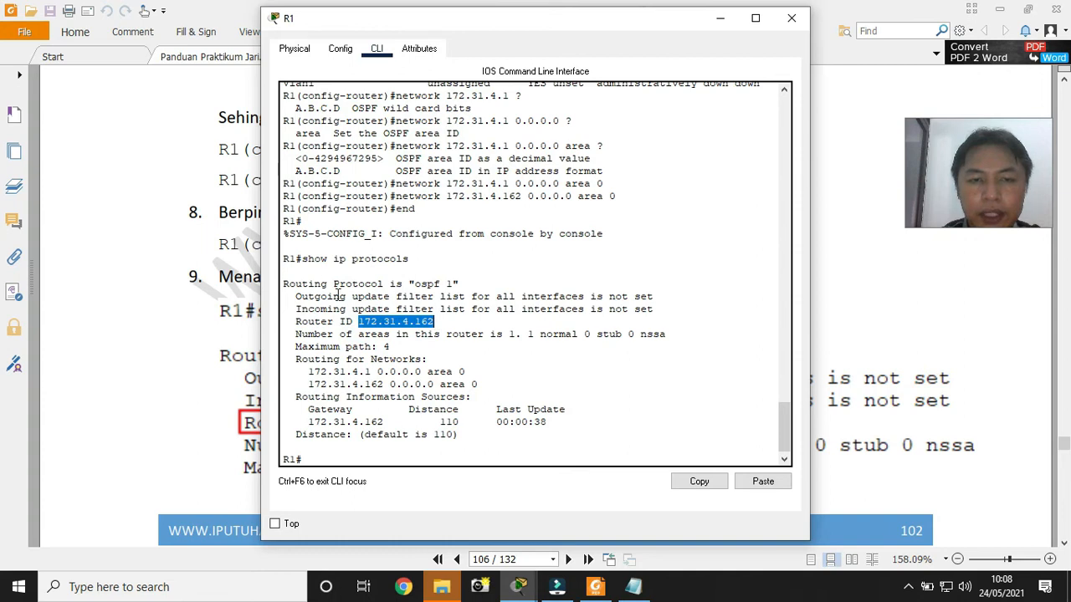
pyautogui.click(364, 359)
pyautogui.moveTo(295, 359); pyautogui.dragTo(429, 358)
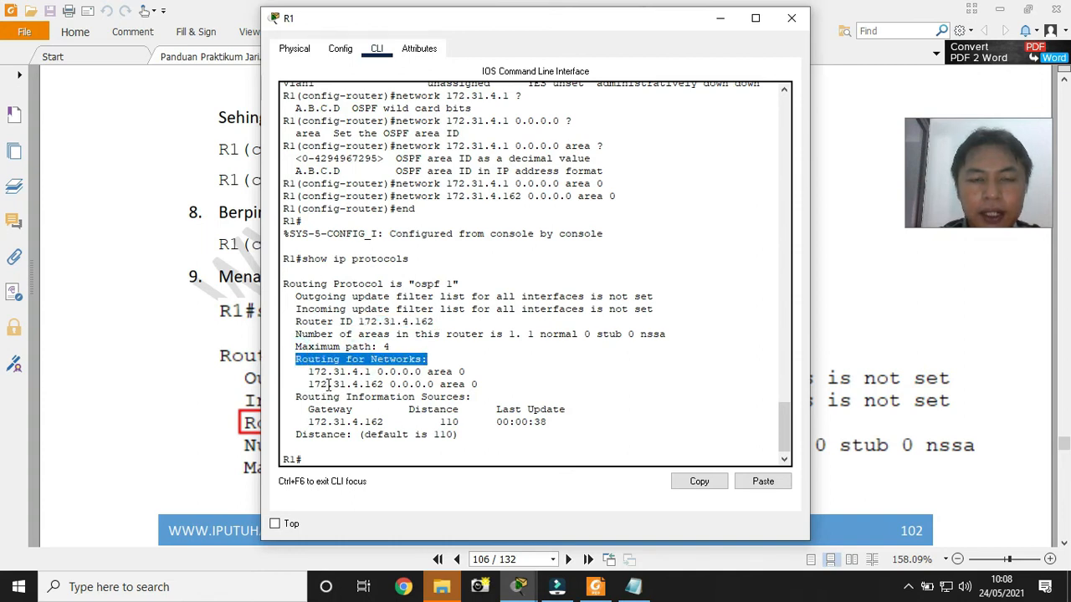
pyautogui.moveTo(307, 372); pyautogui.dragTo(481, 381)
pyautogui.click(483, 383)
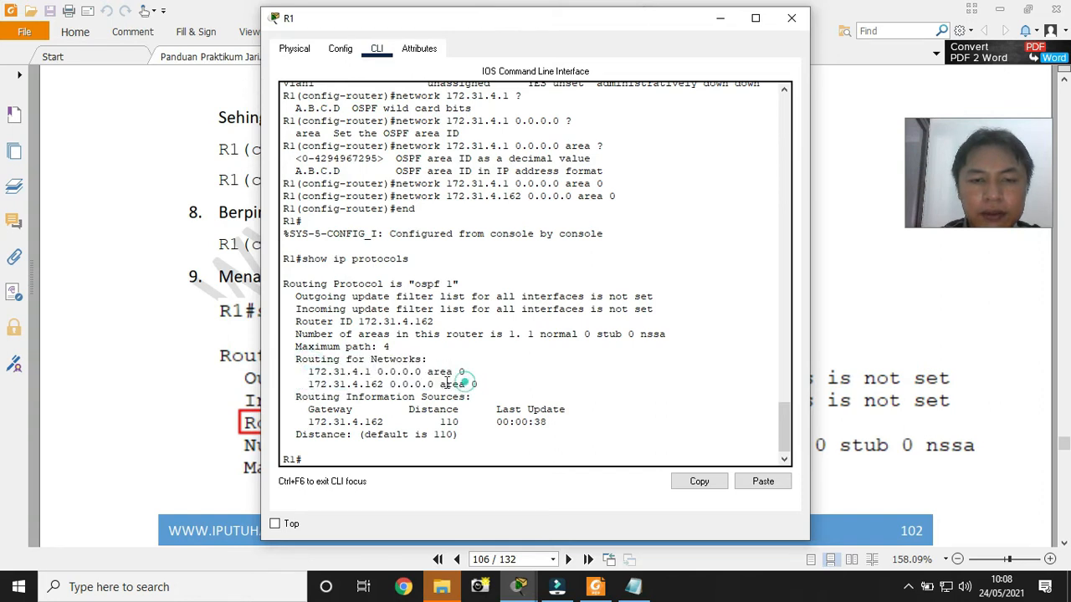
pyautogui.moveTo(307, 372); pyautogui.dragTo(373, 376)
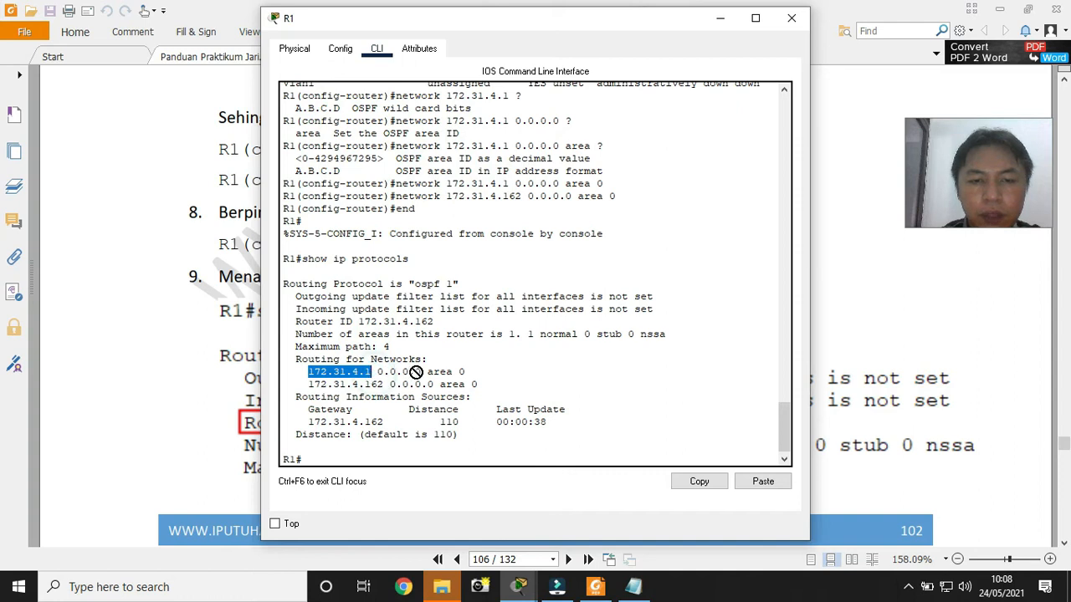
pyautogui.moveTo(422, 372); pyautogui.dragTo(466, 372)
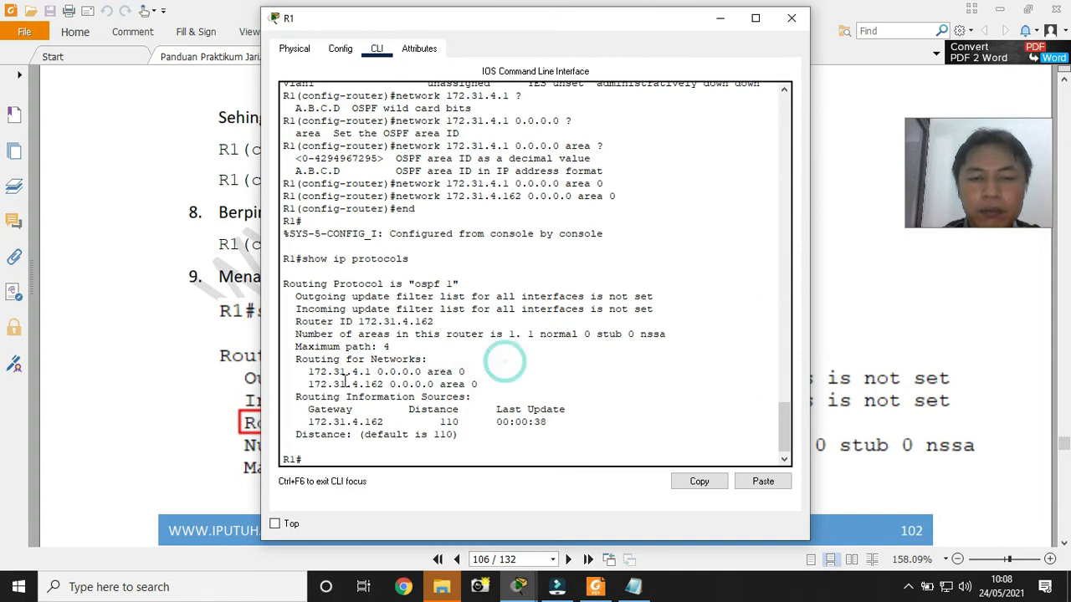
pyautogui.moveTo(306, 385); pyautogui.dragTo(385, 385)
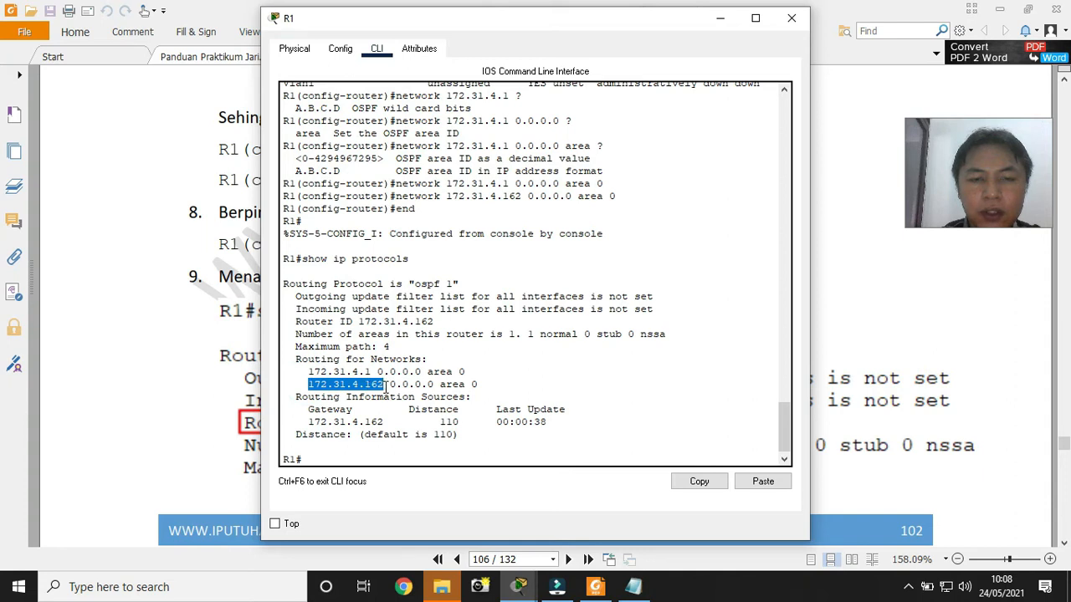
pyautogui.click(474, 383)
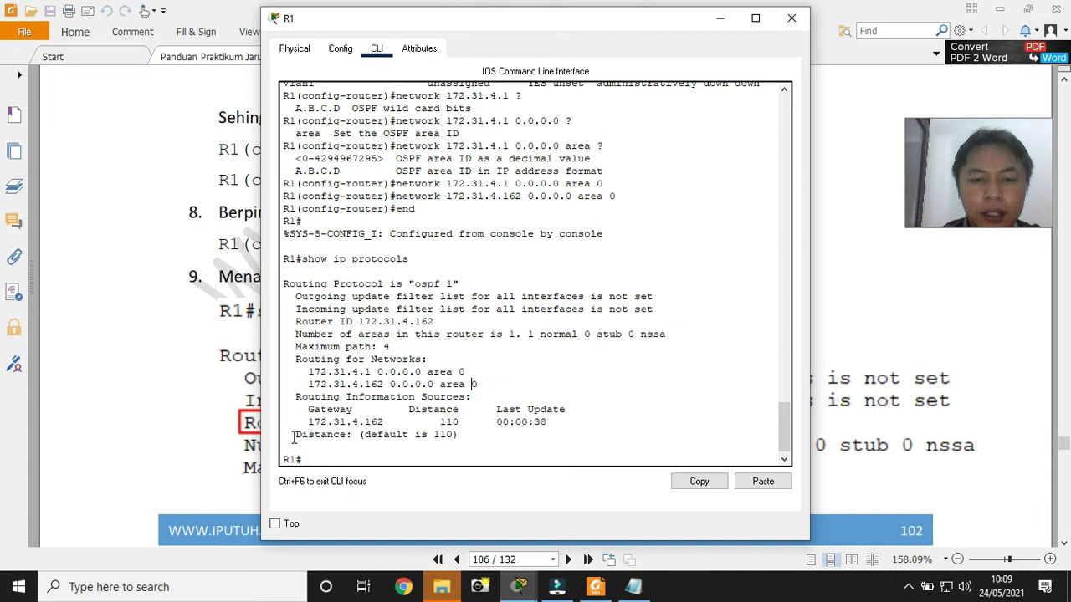
pyautogui.moveTo(434, 434); pyautogui.dragTo(452, 434)
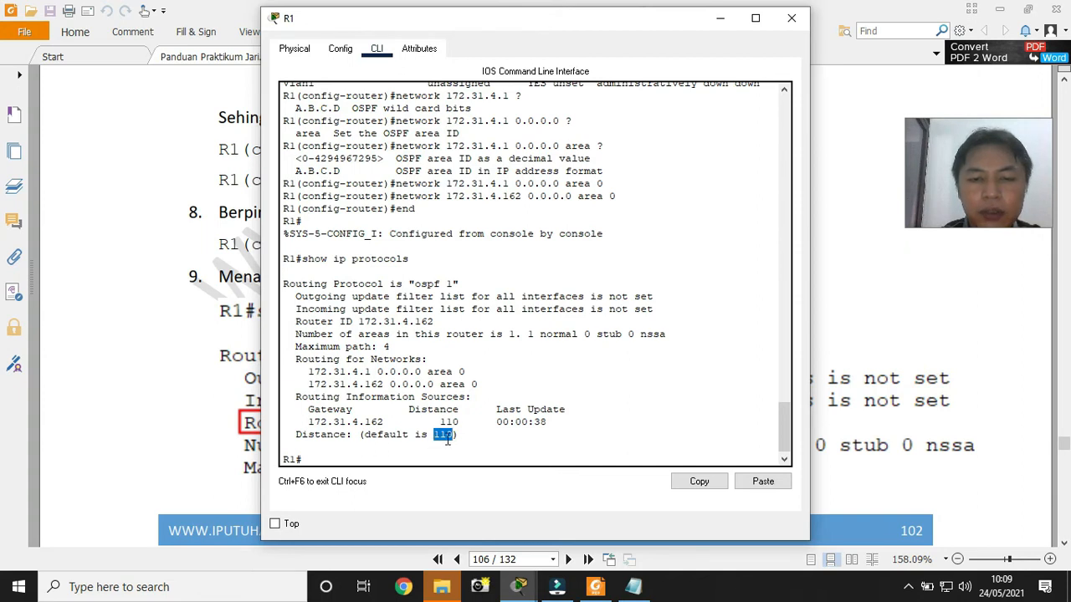
# In Foxit Reader, read the guide's step 10 on displaying OSPF interface information
pyautogui.click(195, 448)
pyautogui.scroll(-3, 195, 449)
pyautogui.scroll(-10, 195, 449)
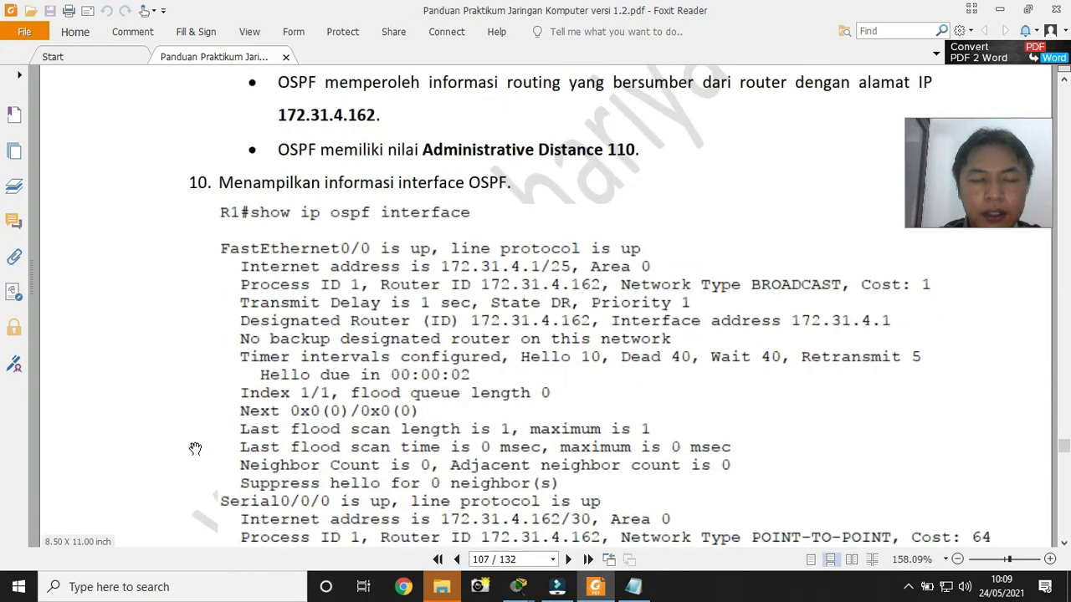
pyautogui.scroll(-1, 195, 449)
pyautogui.scroll(-1, 195, 449)
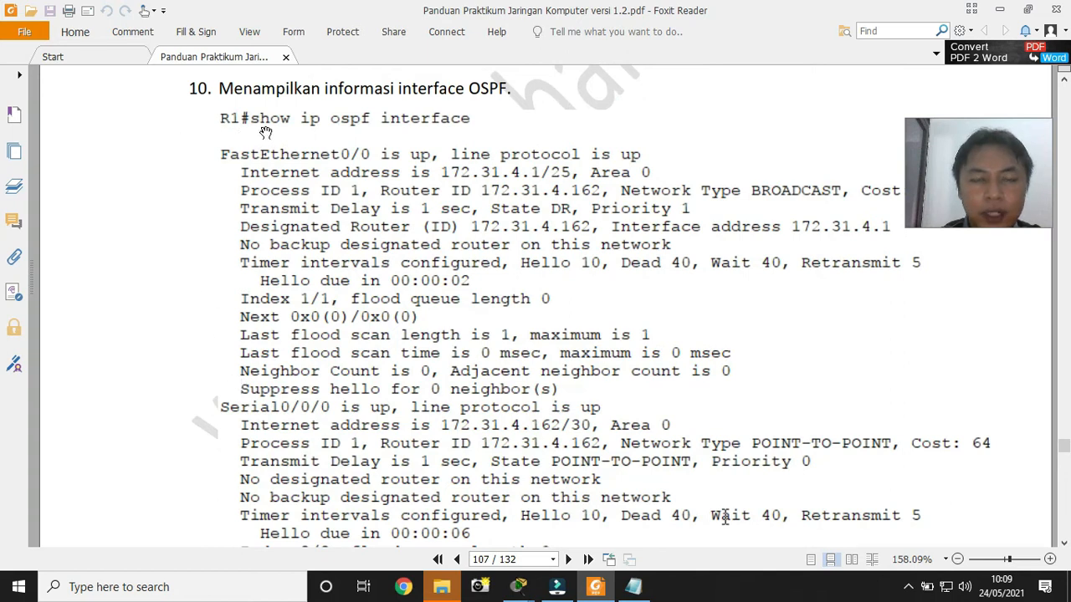
pyautogui.scroll(-1, 263, 231)
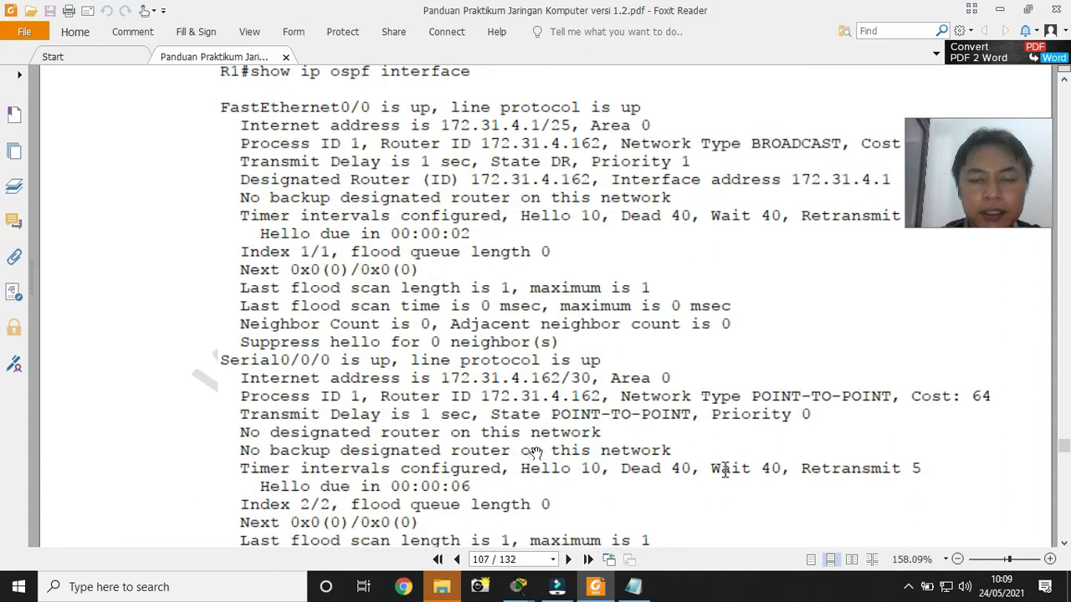
# Back in Packet Tracer, run show ip ospf interface on R1
pyautogui.moveTo(519, 587)
pyautogui.click(601, 522)
pyautogui.click(502, 431)
pyautogui.write('show ip ospf interface')
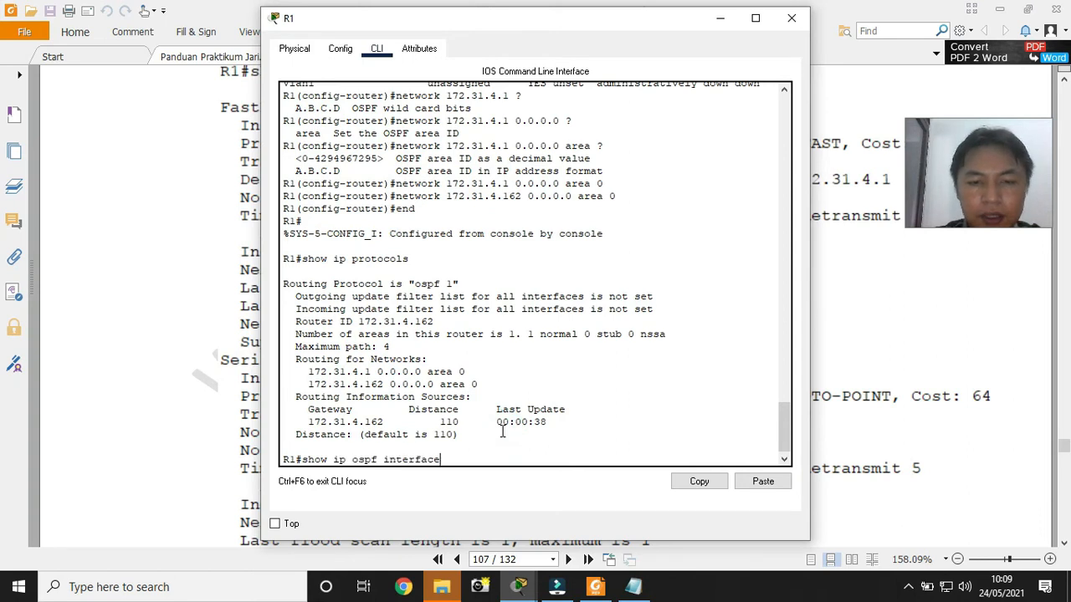
pyautogui.press('Return')
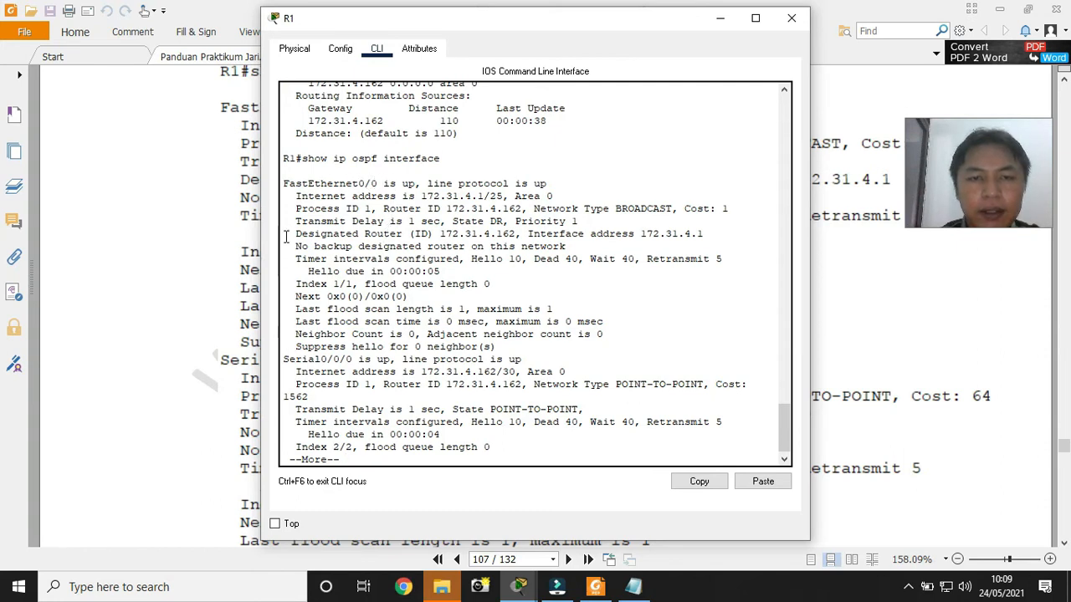
# Examine the router ID, network type and timer intervals of FastEthernet0/0 and Serial0/0/0, and display the rest of the output
pyautogui.moveTo(295, 210); pyautogui.dragTo(678, 210)
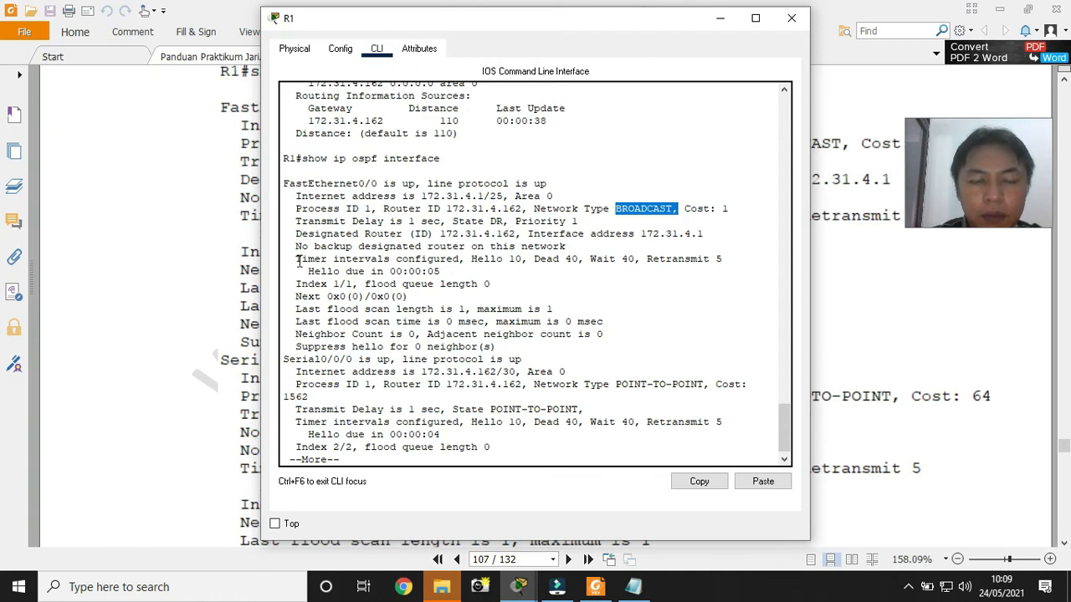
pyautogui.moveTo(297, 260); pyautogui.dragTo(724, 260)
pyautogui.click(641, 277)
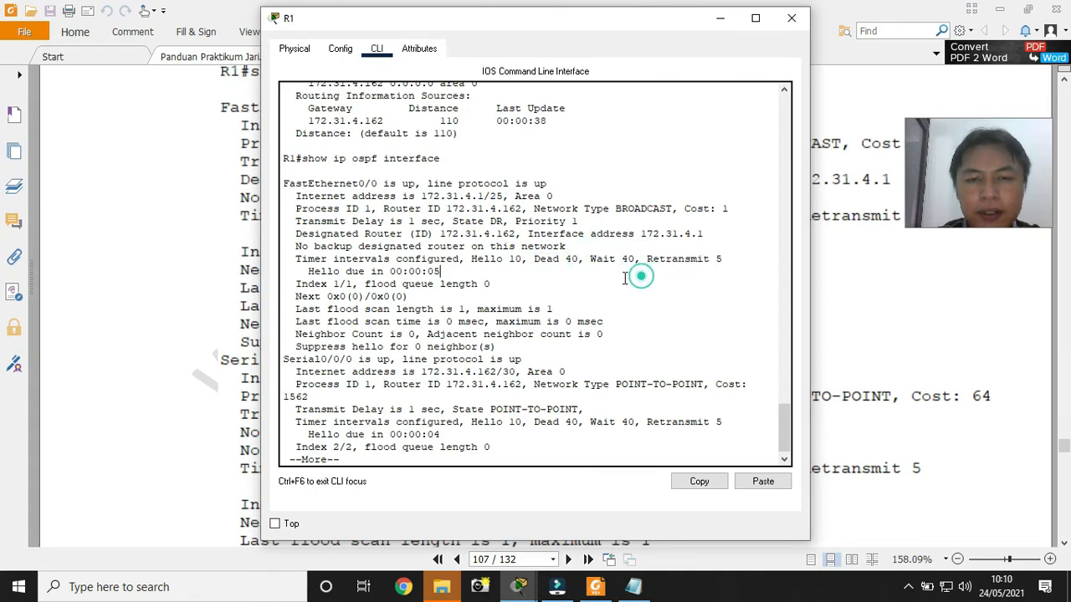
pyautogui.click(487, 317)
pyautogui.moveTo(470, 259); pyautogui.dragTo(523, 260)
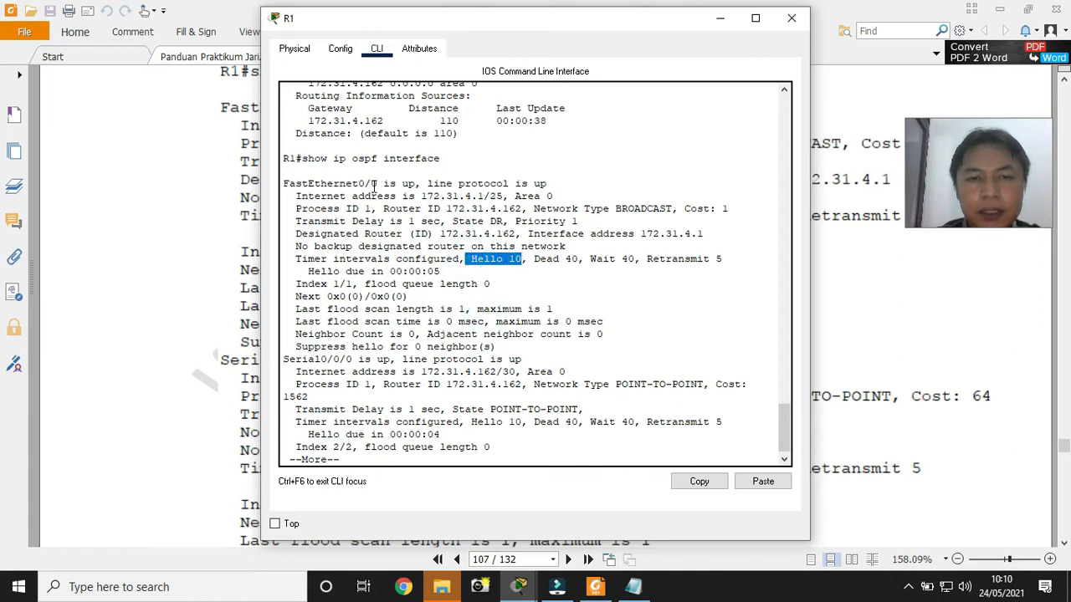
pyautogui.doubleClick(449, 321)
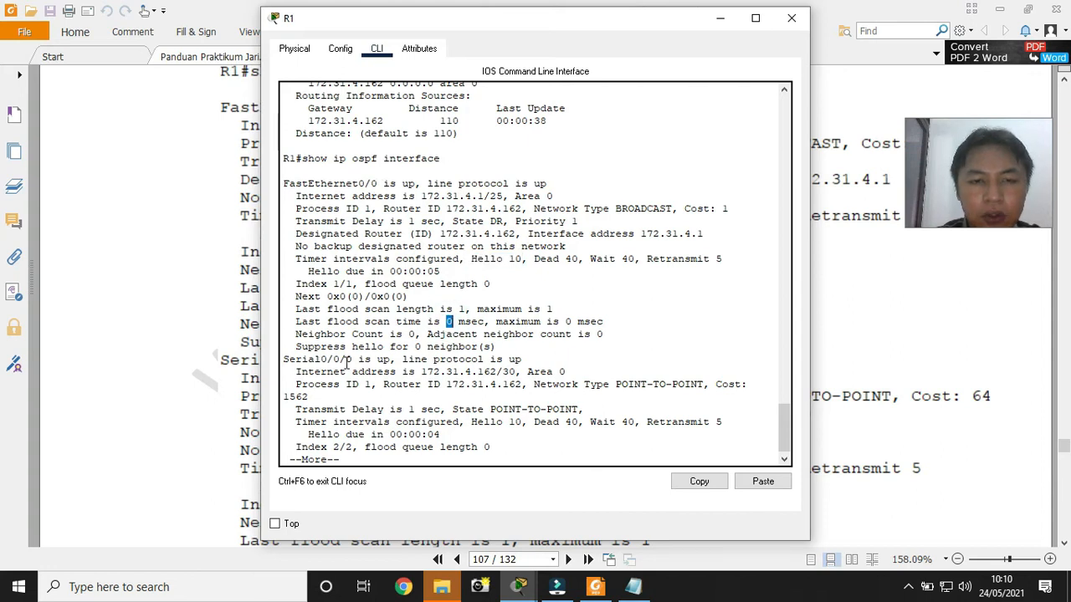
pyautogui.moveTo(297, 384); pyautogui.dragTo(522, 386)
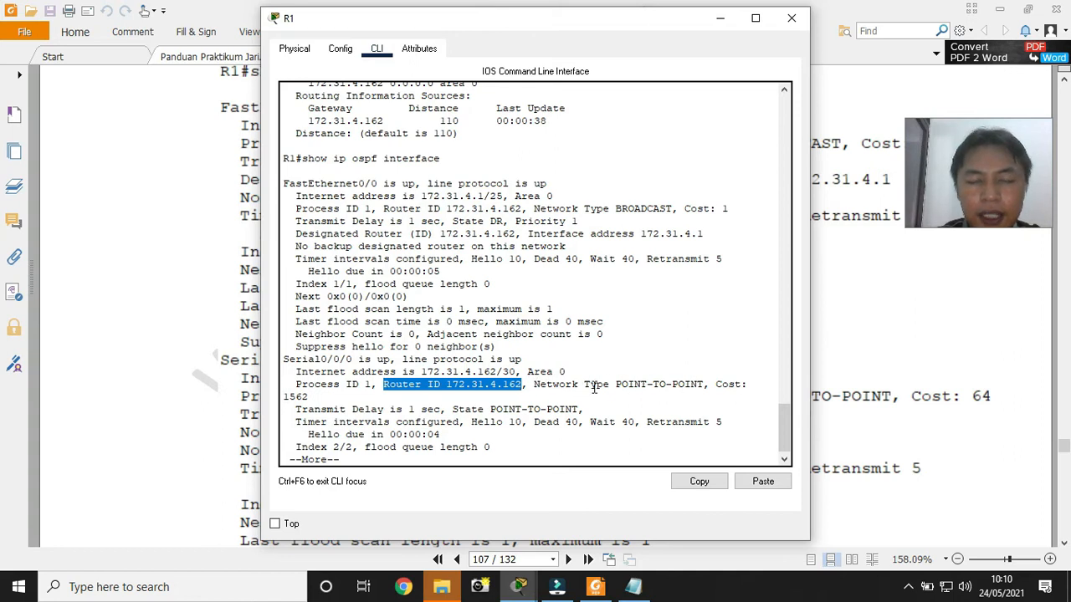
pyautogui.click(701, 387)
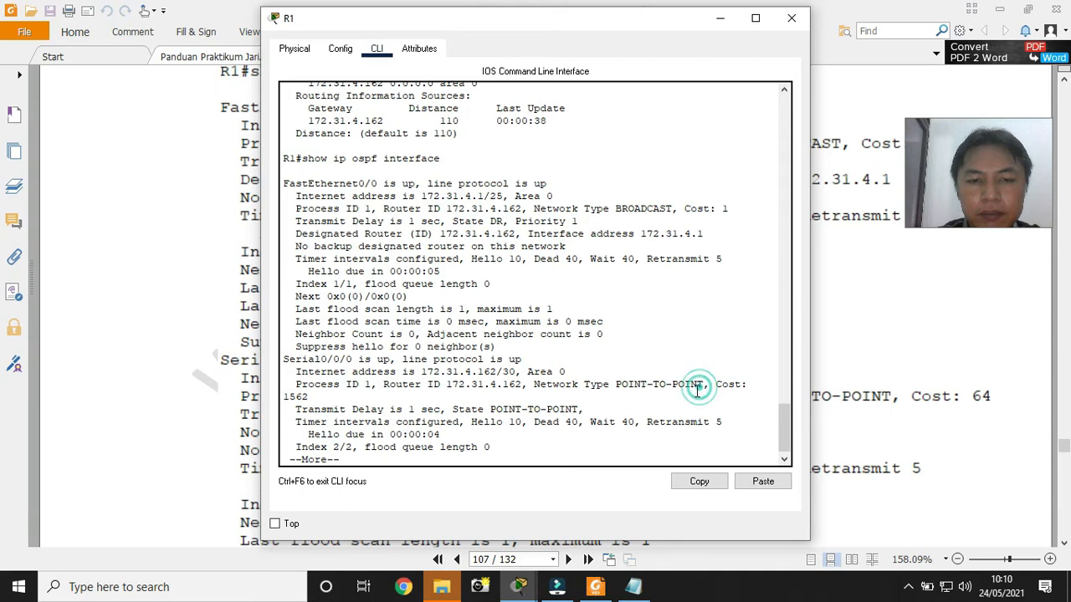
pyautogui.moveTo(333, 423); pyautogui.dragTo(718, 422)
pyautogui.click(622, 419)
pyautogui.press('space')
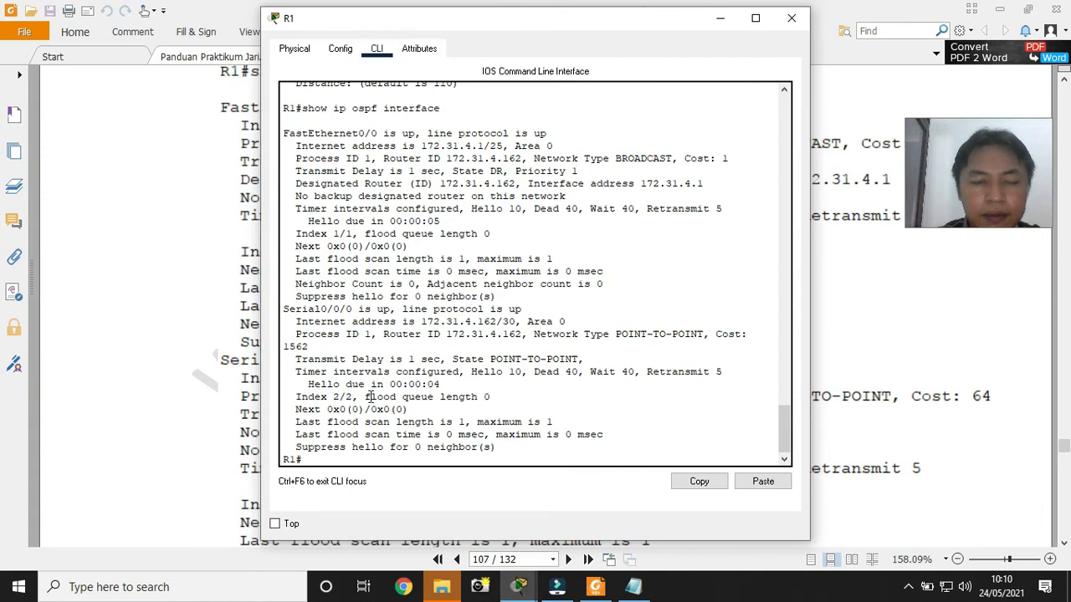
# Return to the guide in Foxit Reader and read on past the OSPF interface output of step 10
pyautogui.click(144, 460)
pyautogui.scroll(-6, 147, 451)
pyautogui.scroll(-5, 151, 443)
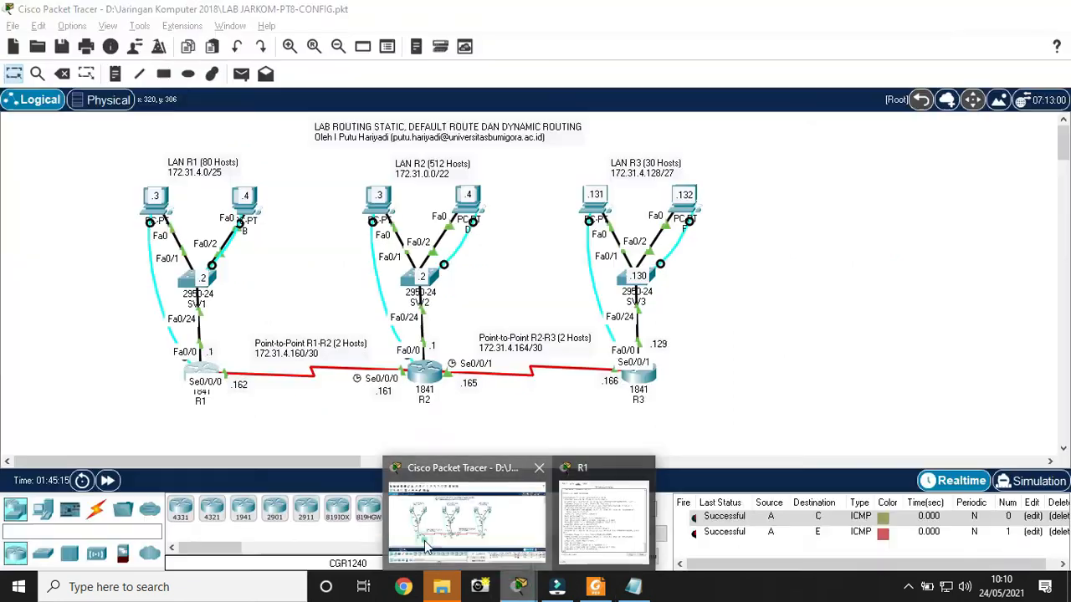
# Open R2's command-line interface, log in with the console password, and enter privileged mode with the enable password
pyautogui.click(424, 540)
pyautogui.click(425, 378)
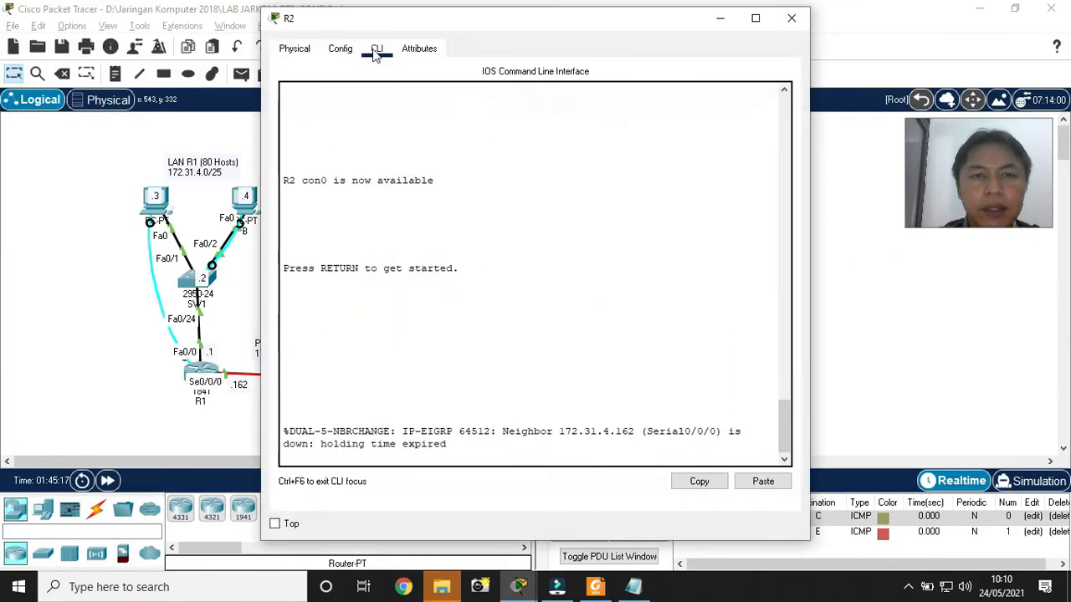
pyautogui.click(467, 307)
pyautogui.press('Return')
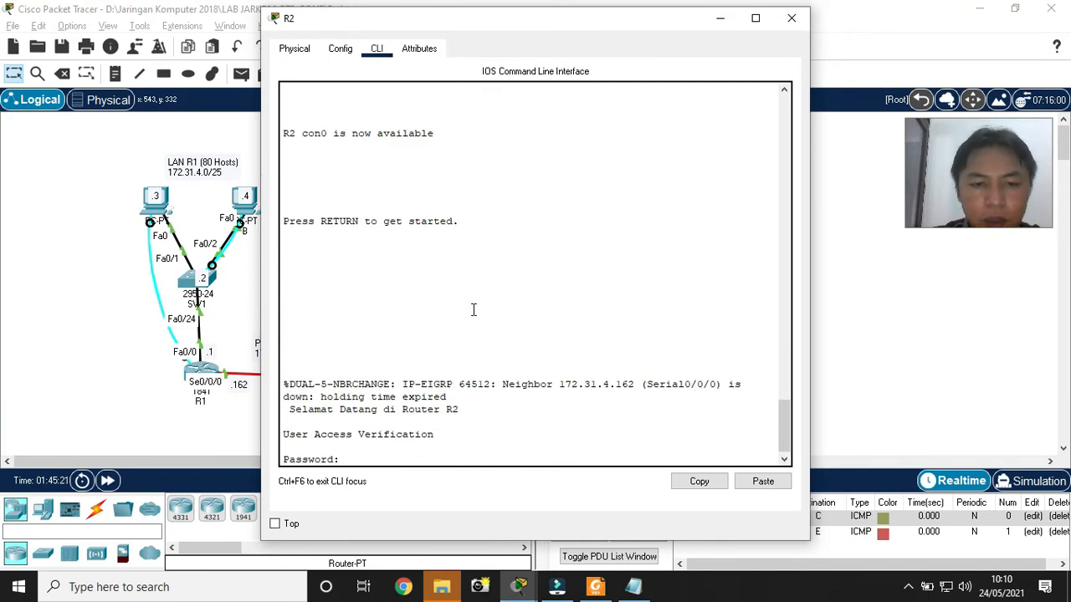
pyautogui.press('Return')
pyautogui.write('enable')
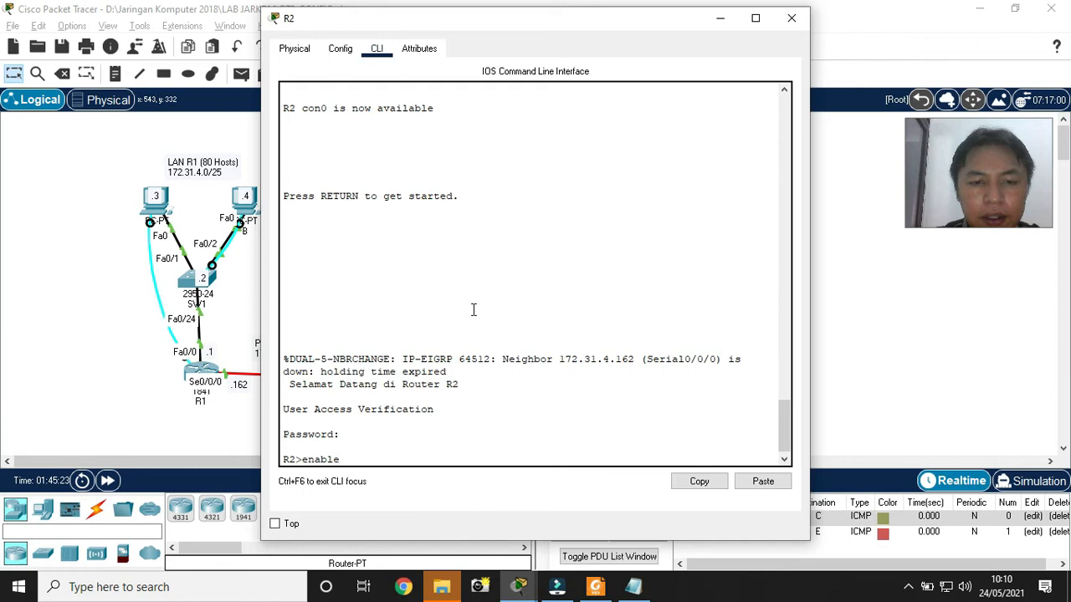
pyautogui.press('Return')
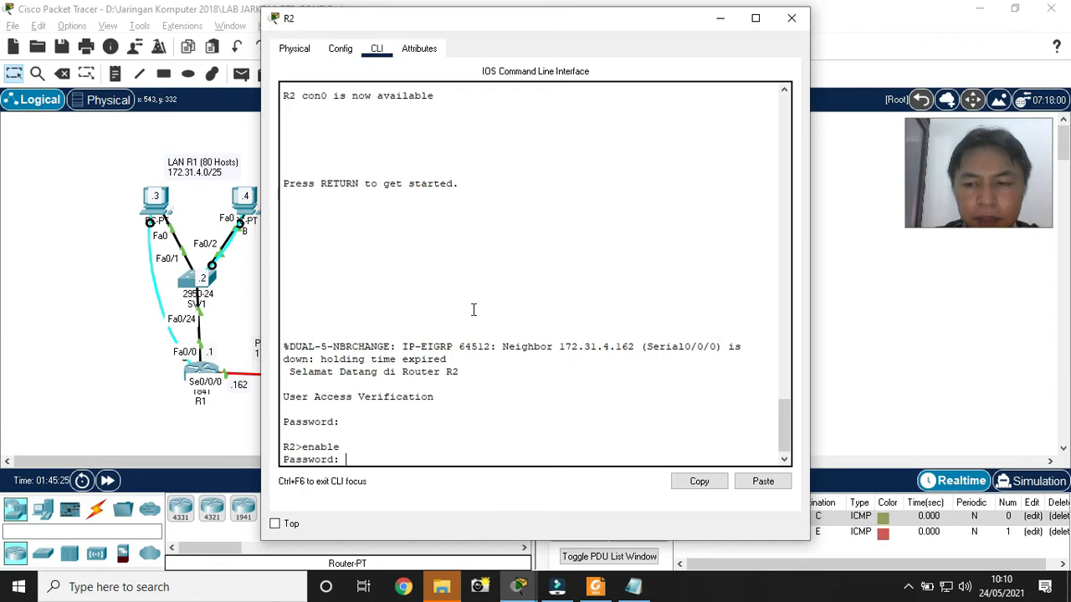
pyautogui.press('Return')
# Run show ip protocols on R2 and highlight the active routing protocol with its autonomous system number
pyautogui.write('show ip pr')
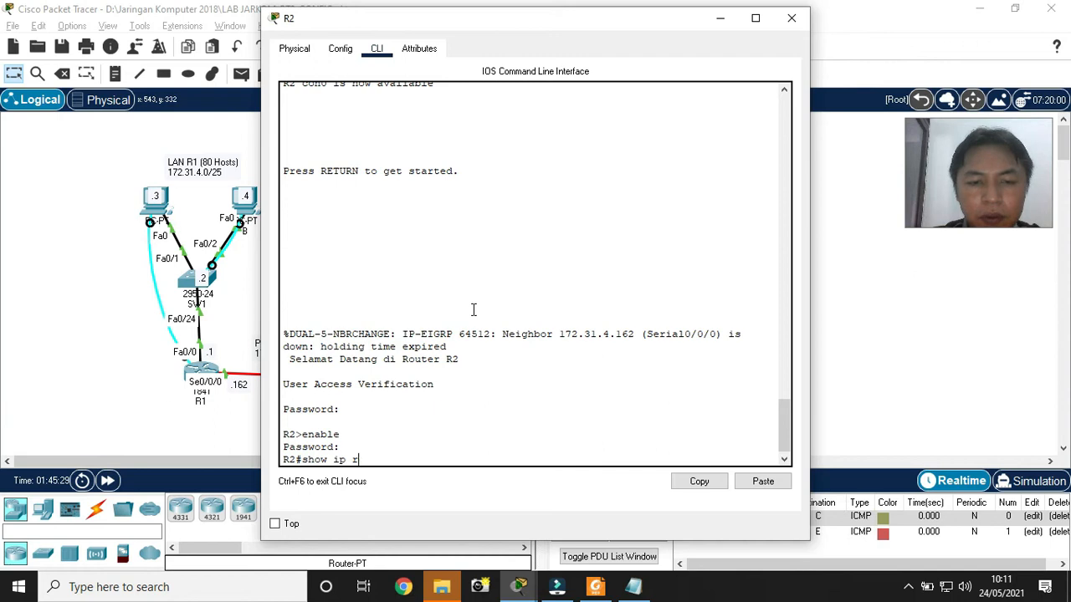
pyautogui.write('otocols')
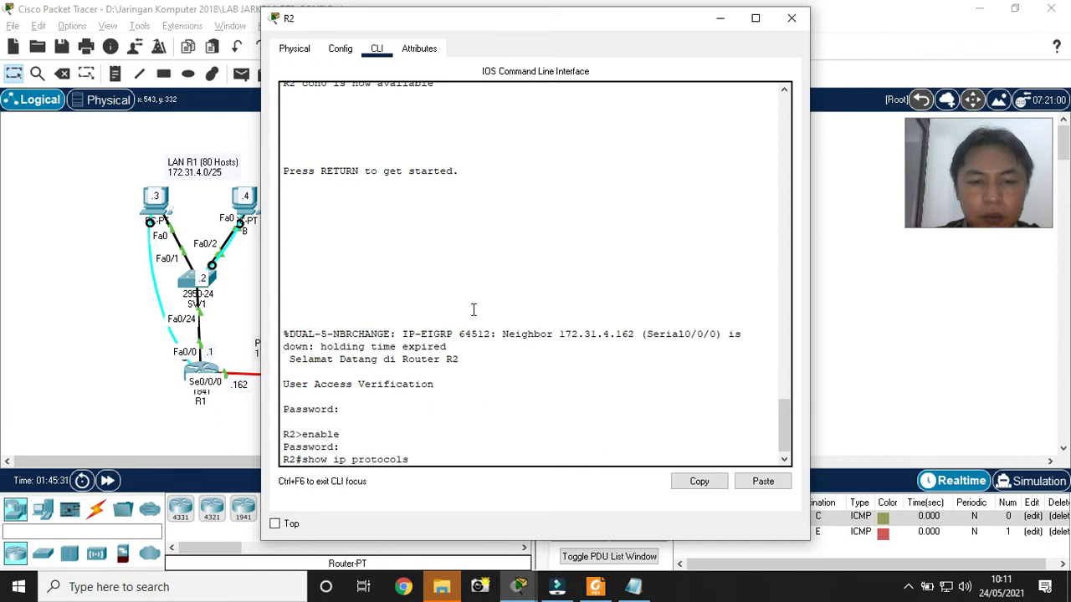
pyautogui.press('Return')
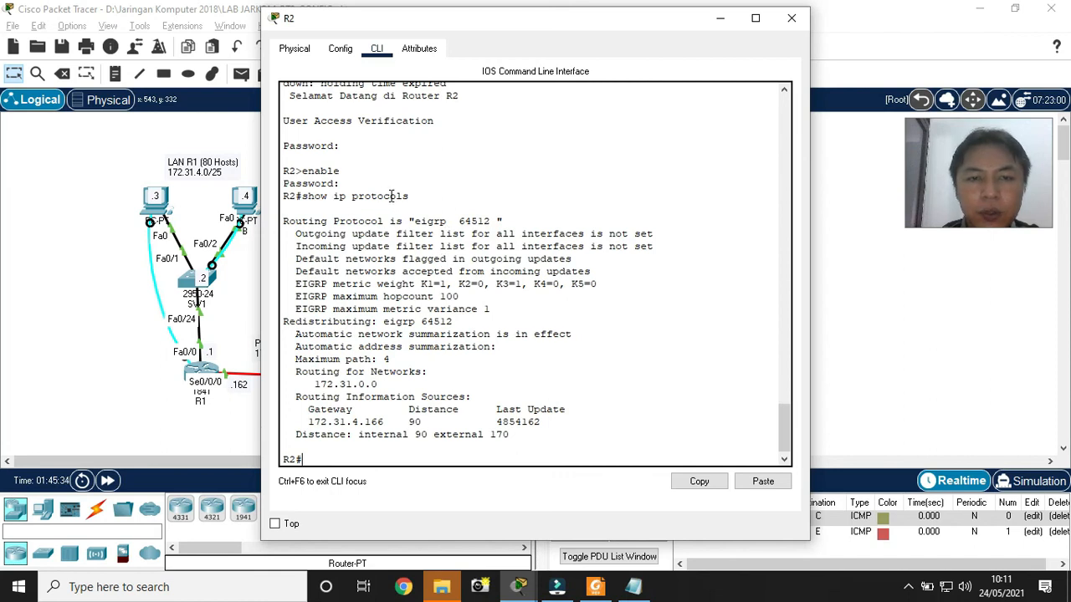
pyautogui.moveTo(414, 222); pyautogui.dragTo(497, 222)
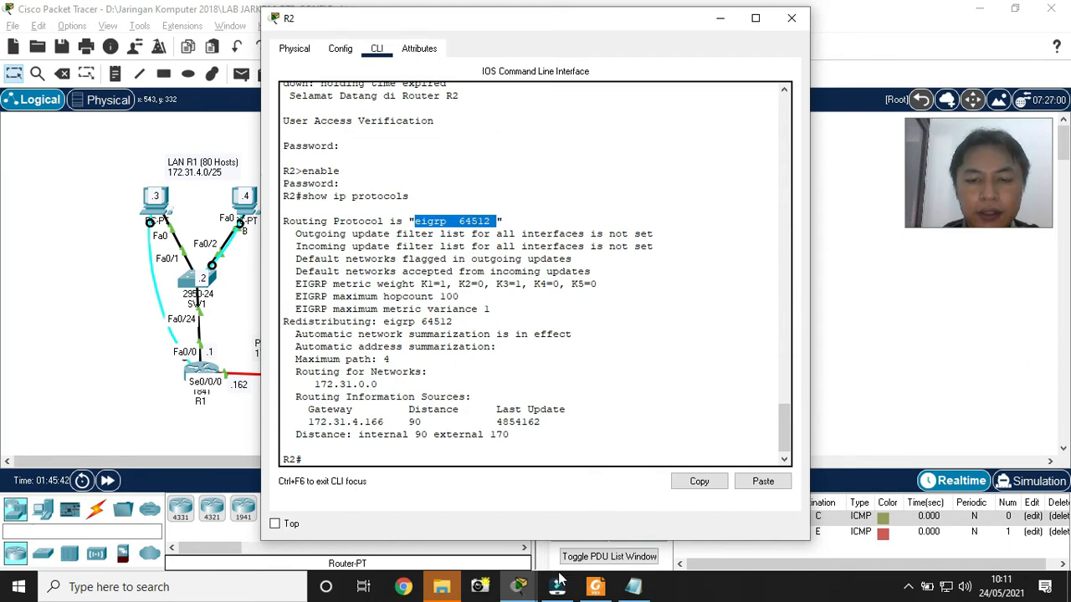
# Switch to the guide in Foxit Reader and read steps 3 to 5 on checking and disabling EIGRP on R2
pyautogui.click(595, 586)
pyautogui.scroll(-10, 470, 381)
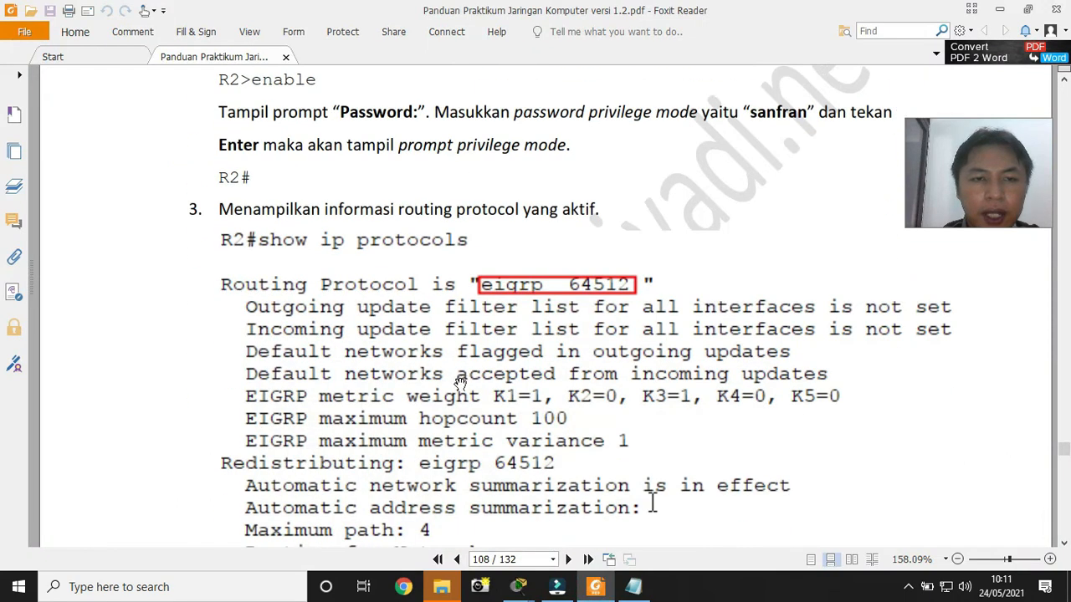
pyautogui.scroll(-3, 456, 396)
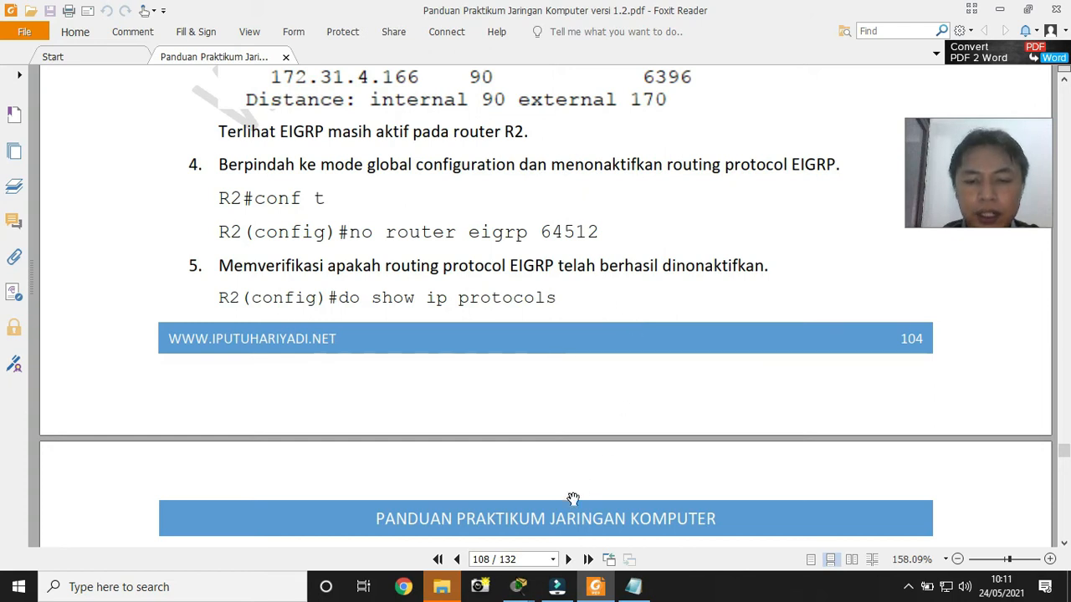
# Back in Packet Tracer, enter global configuration mode on R2 and disable EIGRP with no router eigrp 64512
pyautogui.click(519, 586)
pyautogui.click(640, 522)
pyautogui.click(583, 390)
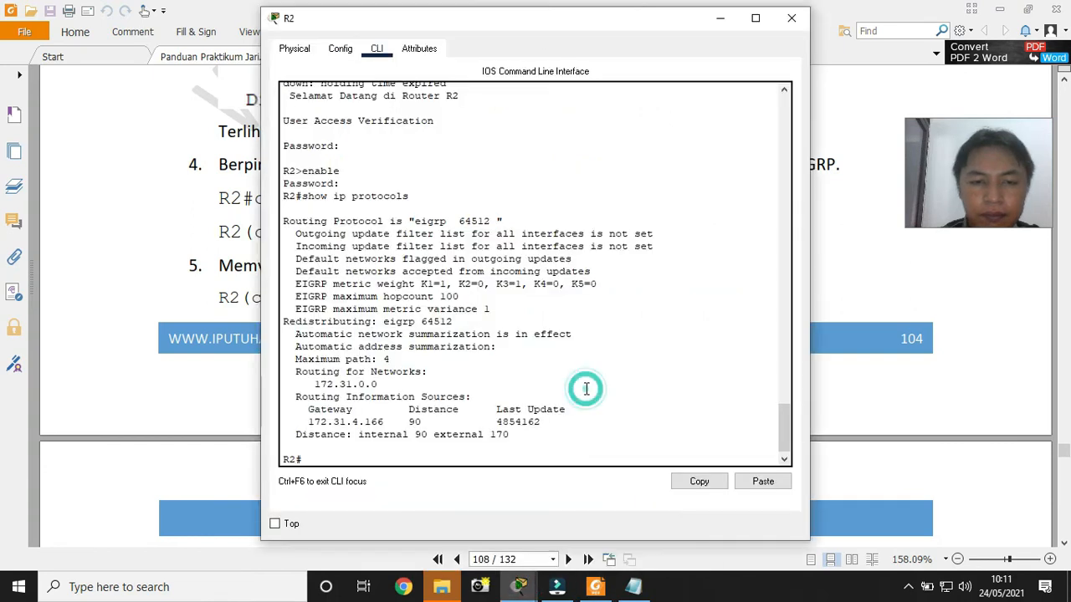
pyautogui.write('conf t')
pyautogui.press('Return')
pyautogui.write('no router')
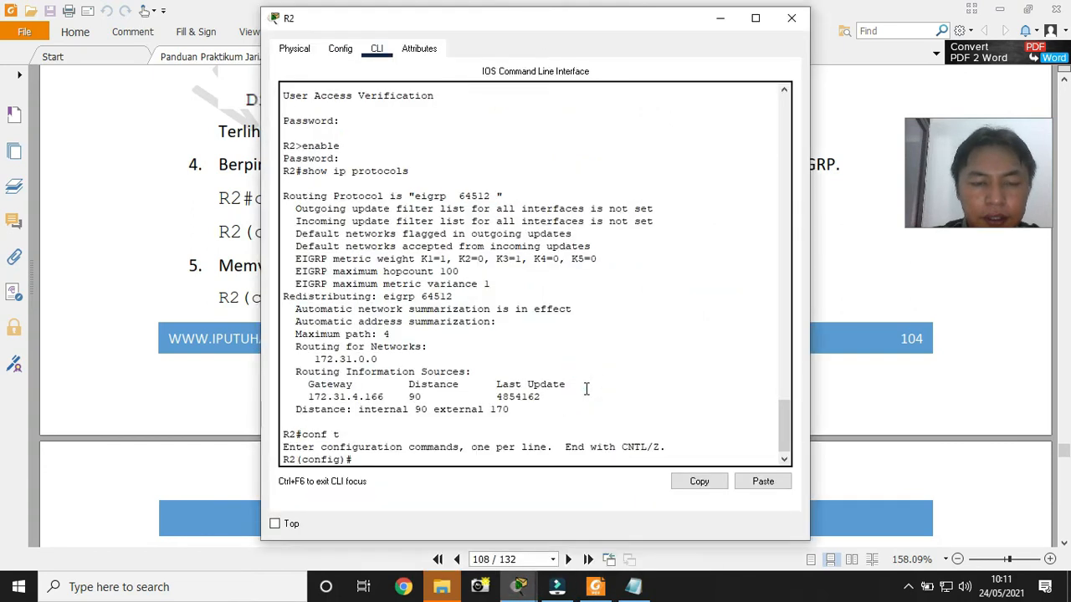
pyautogui.write(' eigr')
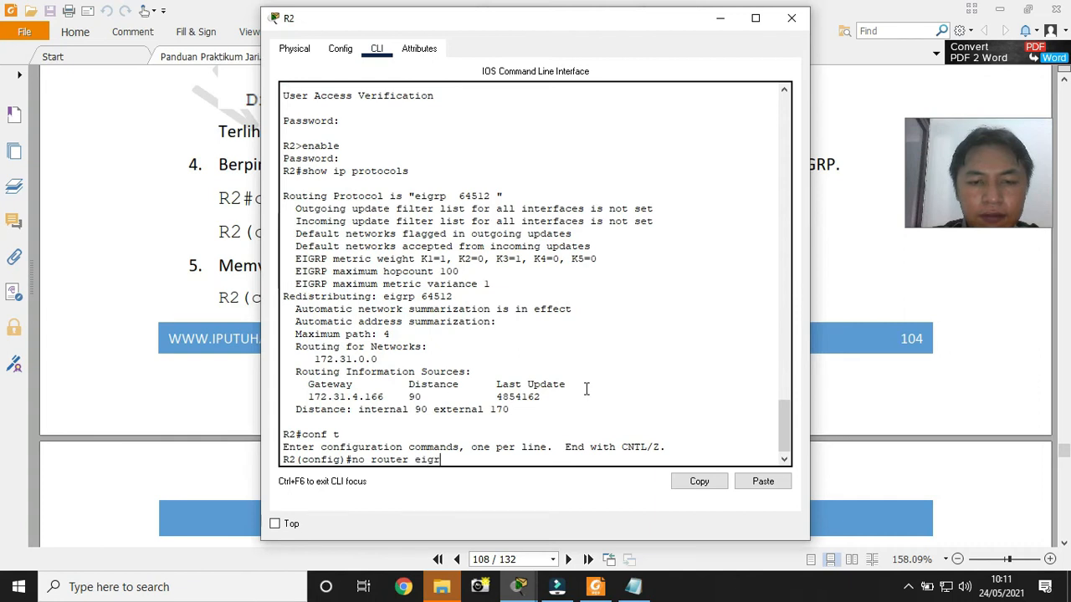
pyautogui.write('p 64512')
pyautogui.press('Return')
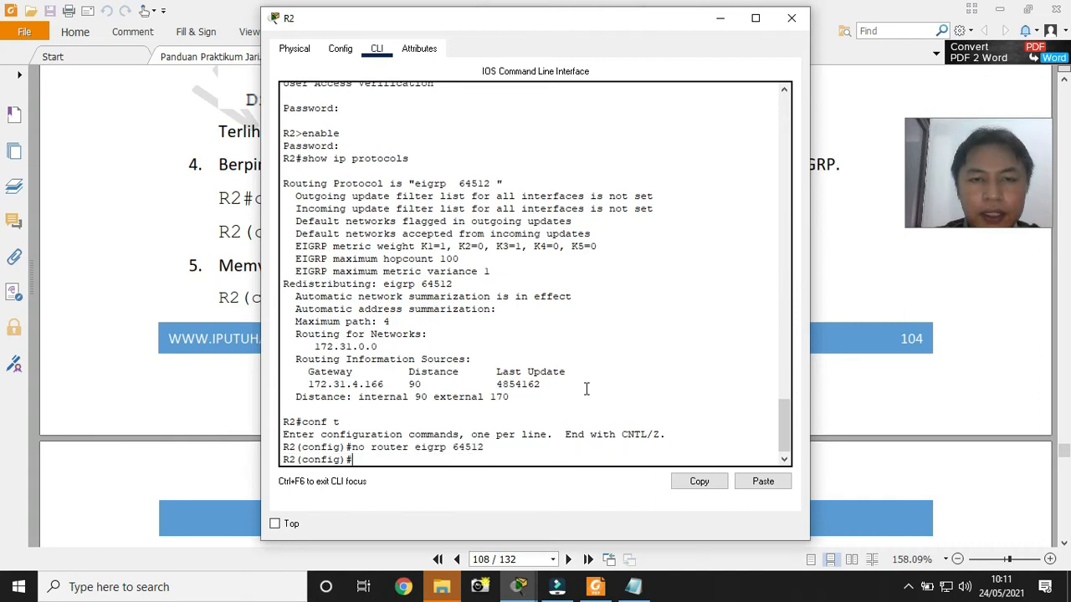
# Check R2's active routing protocols from configuration mode with do show ip protocols
pyautogui.write('do ')
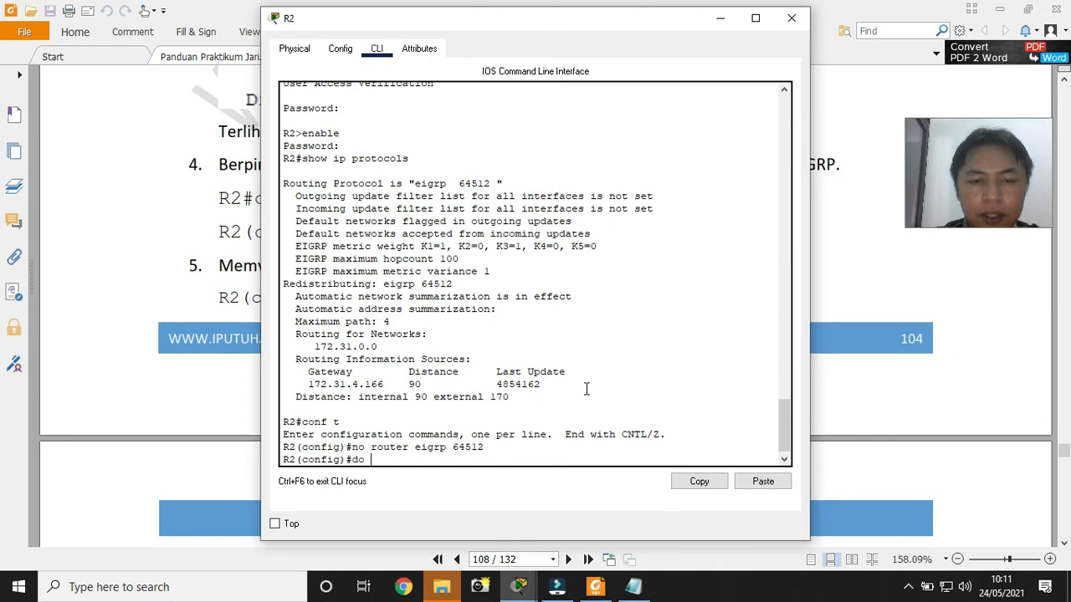
pyautogui.write('show ip protocols')
pyautogui.press('Return')
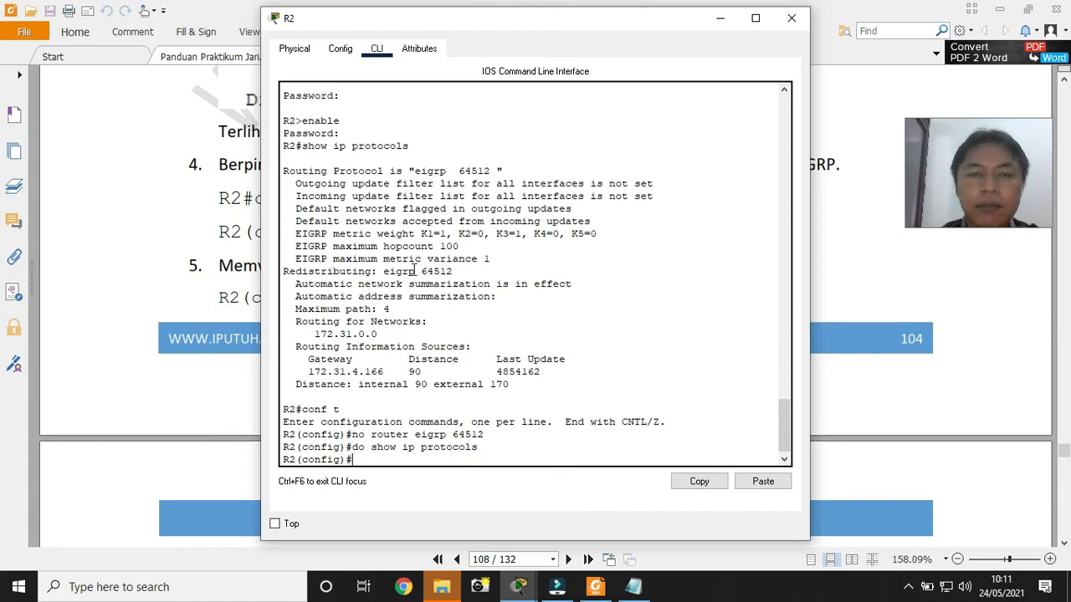
# Return to the guide in Foxit Reader and read step 6 on enabling OSPF with process ID 2
pyautogui.click(167, 280)
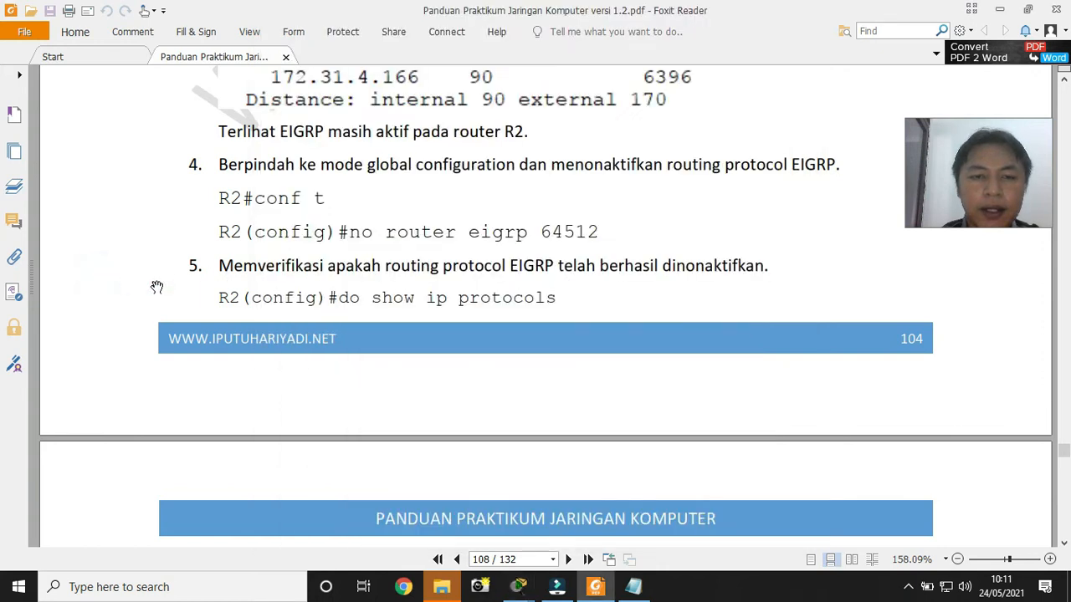
pyautogui.scroll(-5, 195, 318)
pyautogui.scroll(-1, 195, 318)
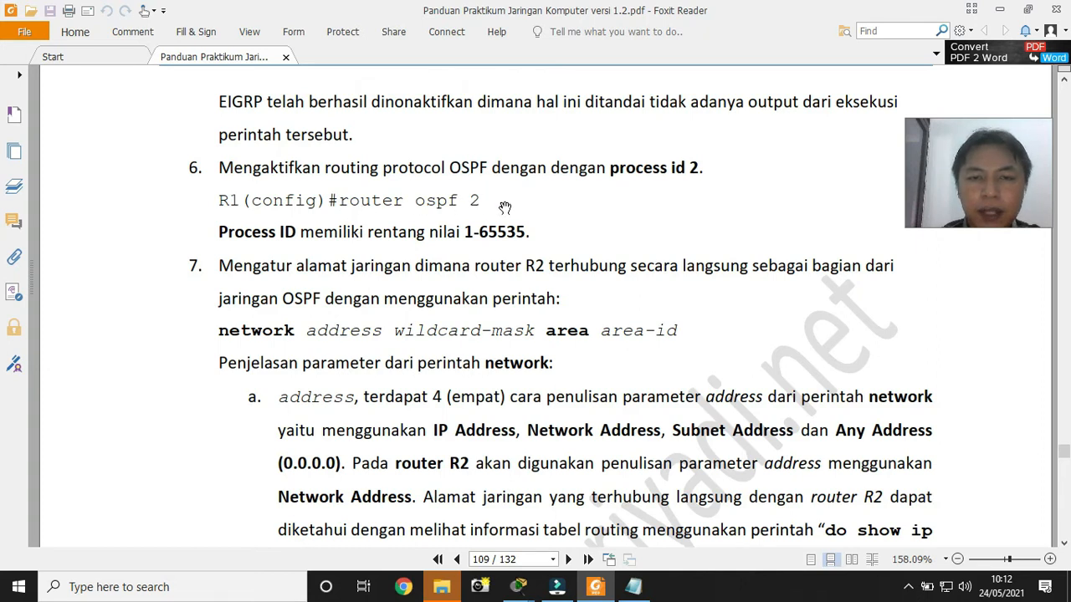
# Back in Packet Tracer, enable OSPF on R2 with router ospf 2
pyautogui.hotkey('alt', 'Tab')
pyautogui.click(447, 358)
pyautogui.write('router ospf')
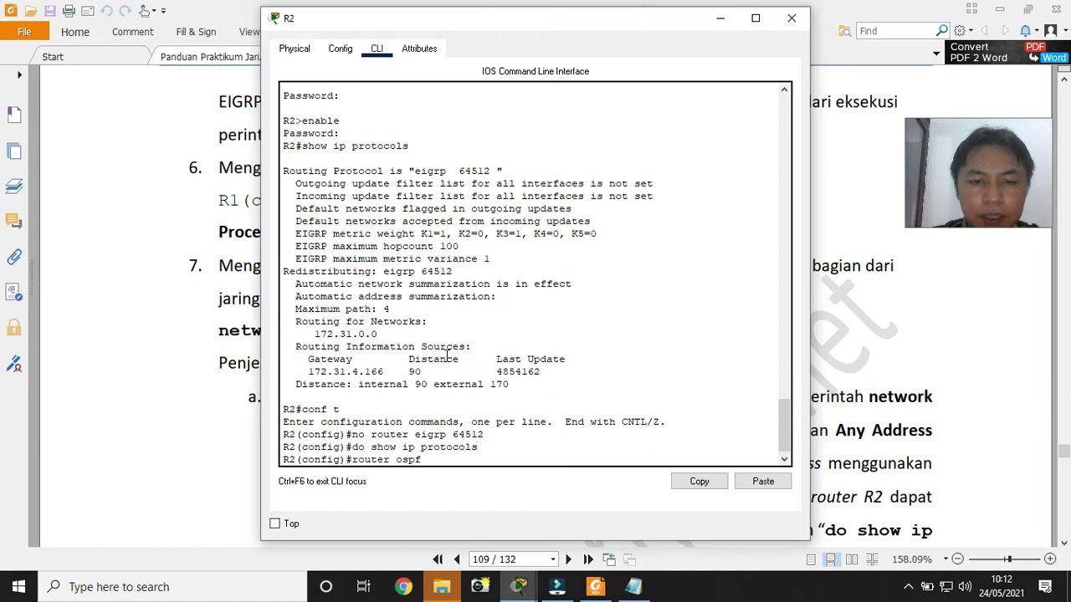
pyautogui.write(' 2')
pyautogui.press('Return')
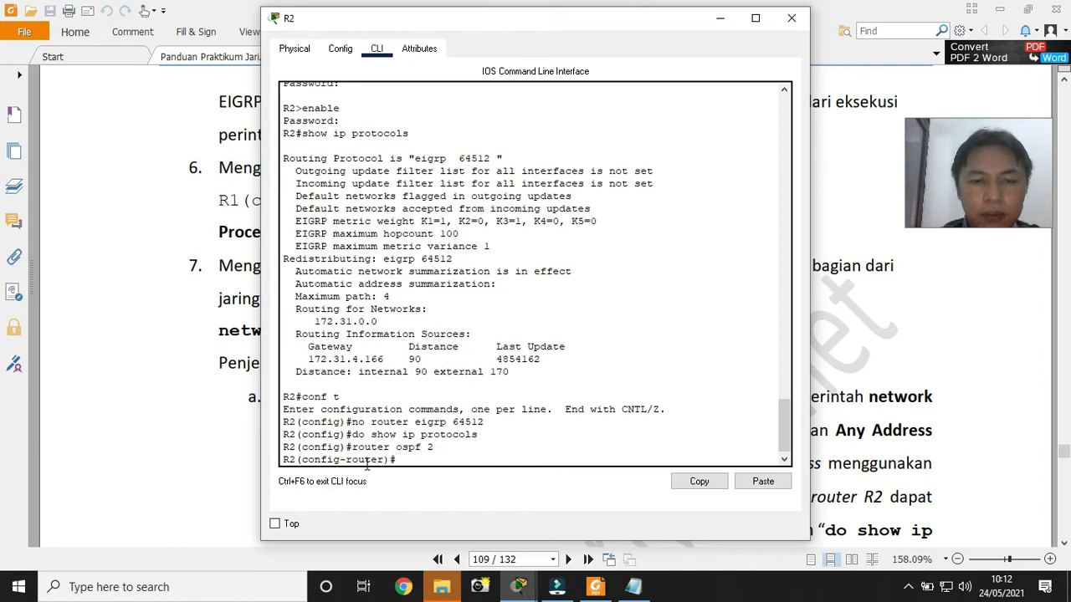
# In Foxit Reader, read the guide's step 7 on the network command and its address parameter for R2
pyautogui.click(151, 442)
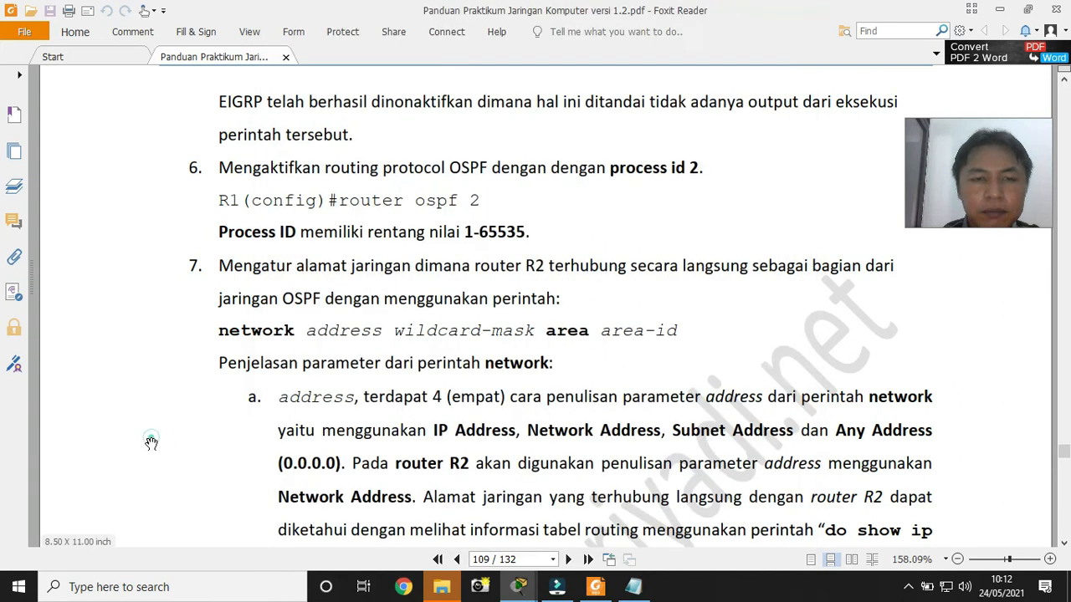
pyautogui.scroll(-3, 175, 426)
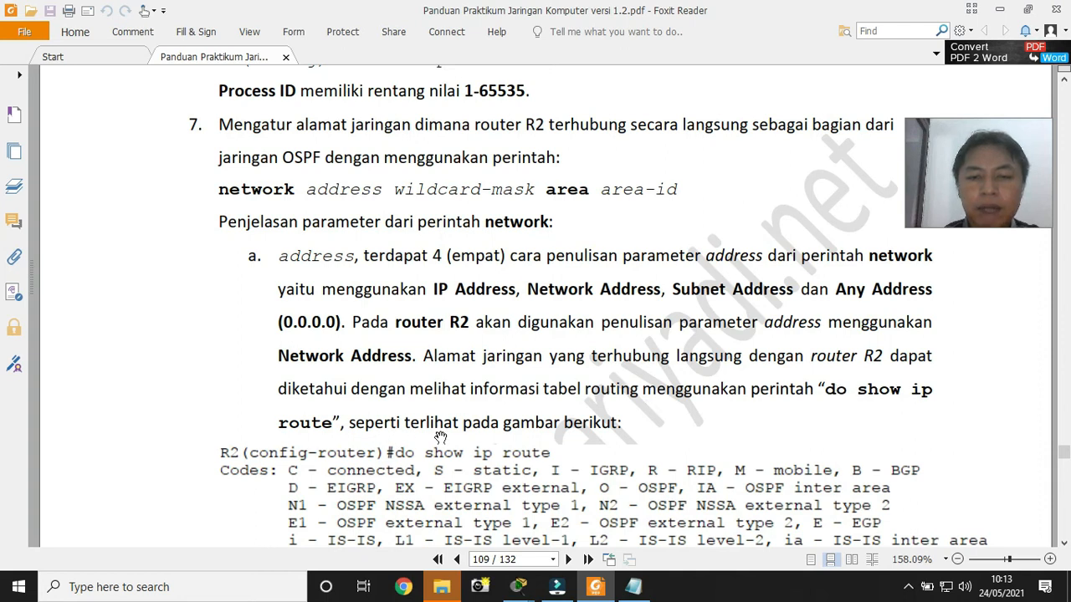
pyautogui.scroll(-1, 441, 433)
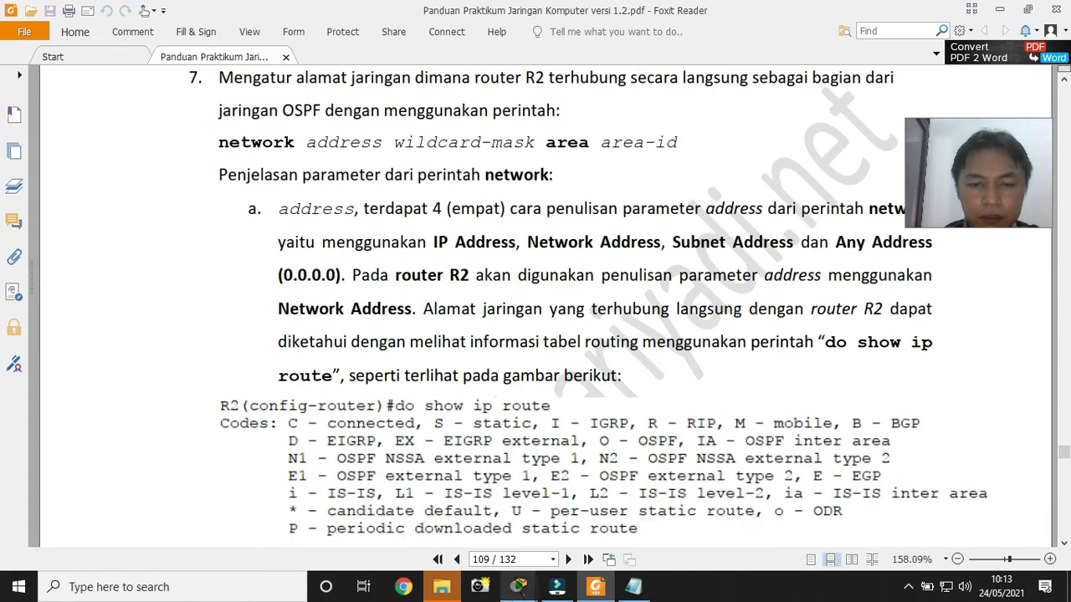
# Back in Packet Tracer, run do show ip route on R2 and highlight the major network address 172.31.0.0/16
pyautogui.moveTo(518, 586)
pyautogui.click(670, 529)
pyautogui.write('do show ip route')
pyautogui.press('Return')
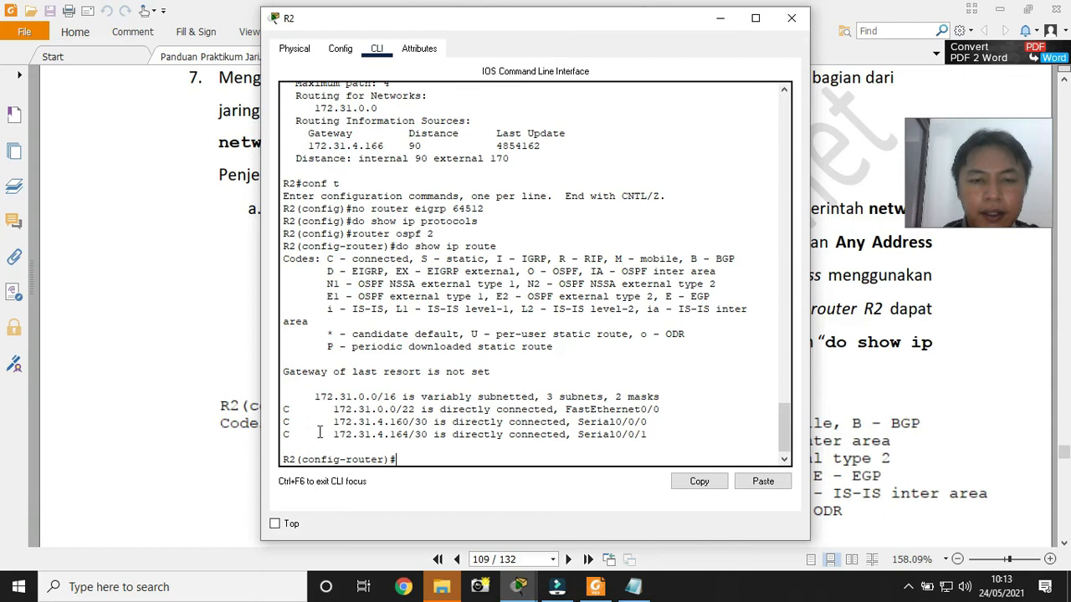
pyautogui.moveTo(316, 397); pyautogui.dragTo(403, 398)
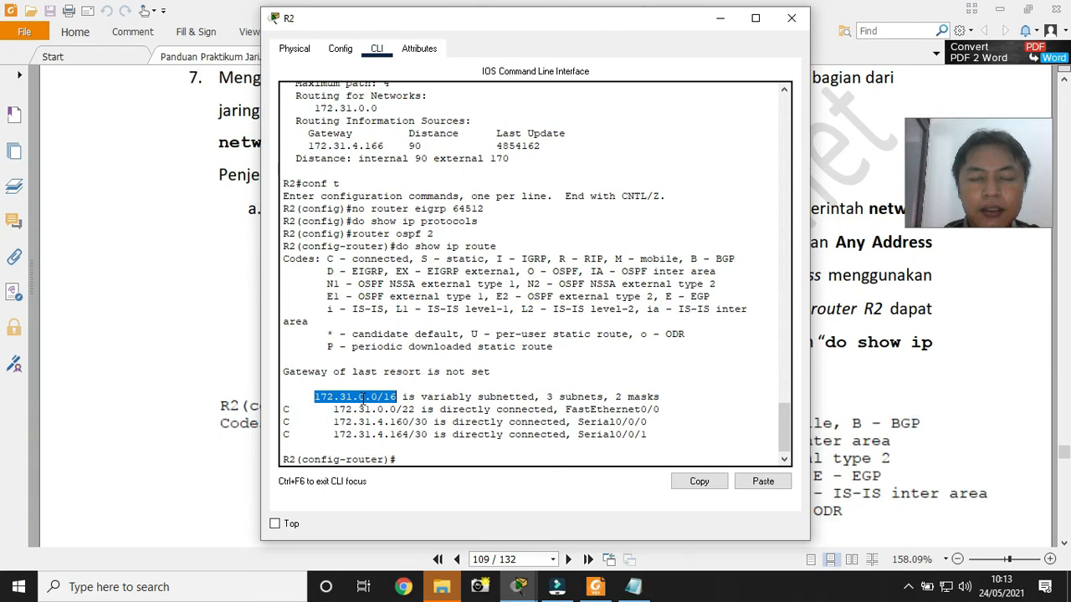
pyautogui.click(362, 403)
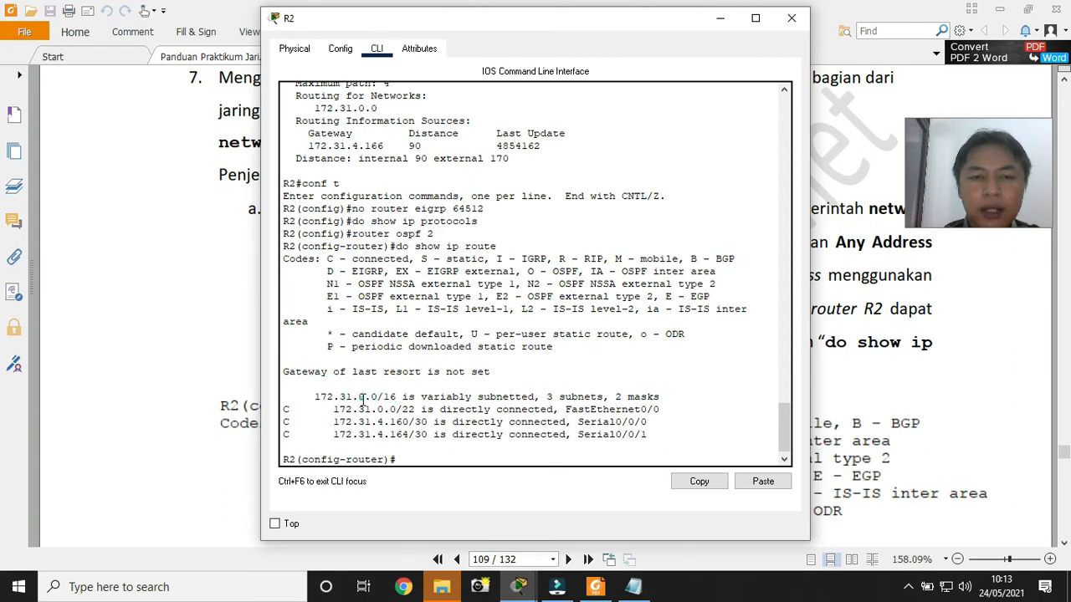
pyautogui.click(316, 397)
pyautogui.moveTo(316, 396); pyautogui.dragTo(396, 397)
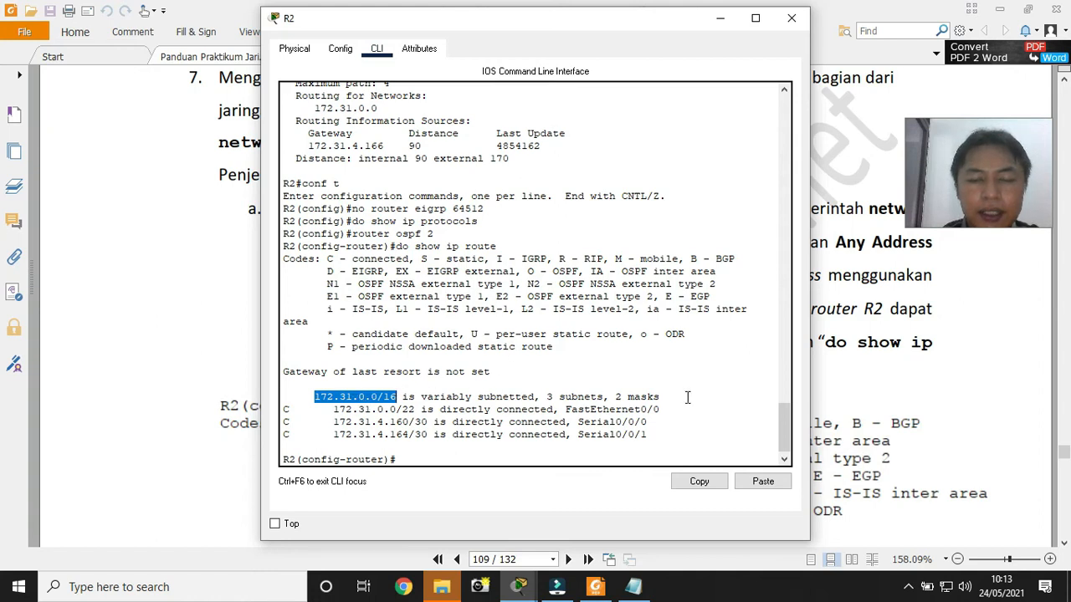
# Read the guide's wildcard-mask explanation in Foxit Reader, and begin network 172.31.0.0 on R2 in Packet Tracer, requesting help for its next parameter
pyautogui.click(860, 402)
pyautogui.scroll(-10, 828, 402)
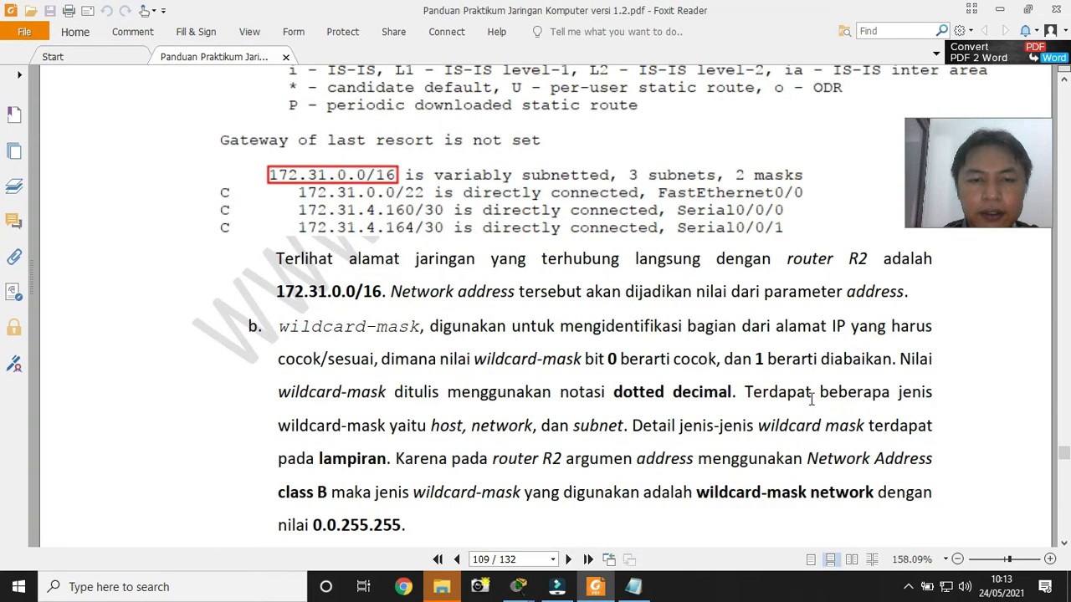
pyautogui.click(518, 586)
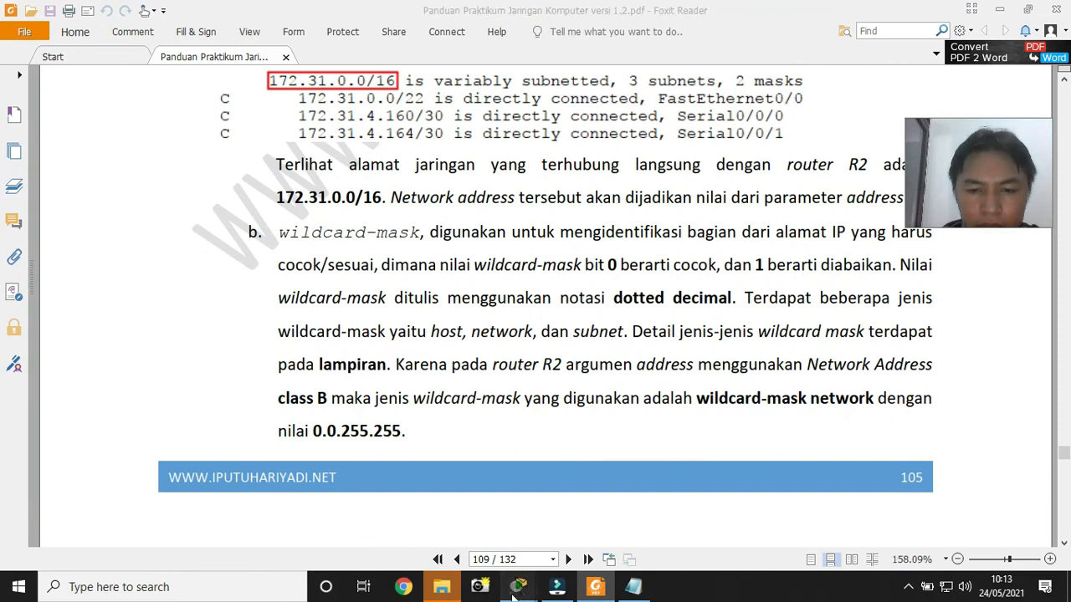
pyautogui.click(665, 527)
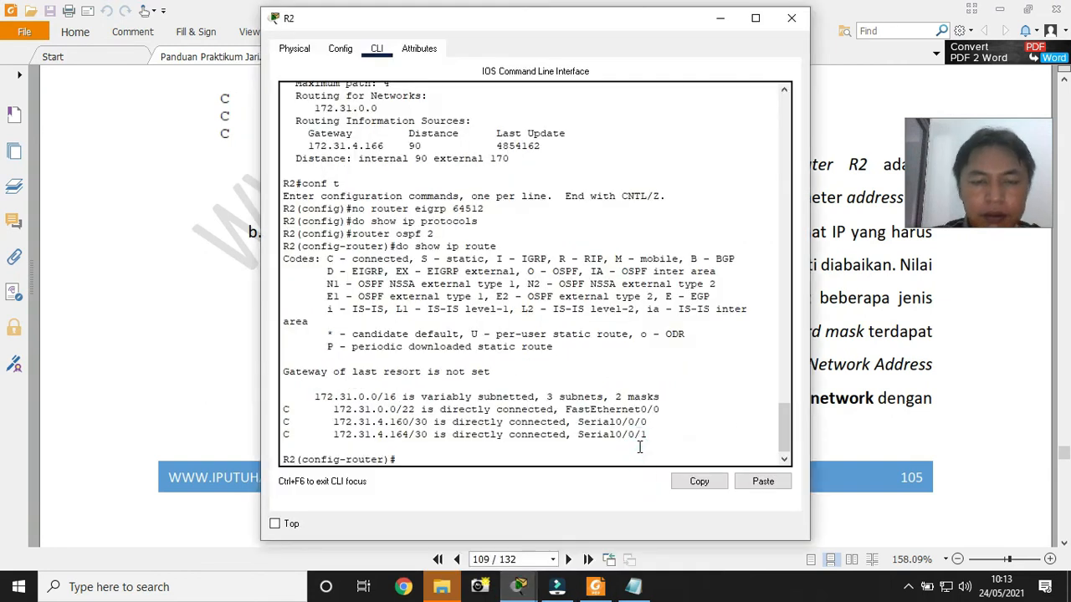
pyautogui.write('ork')
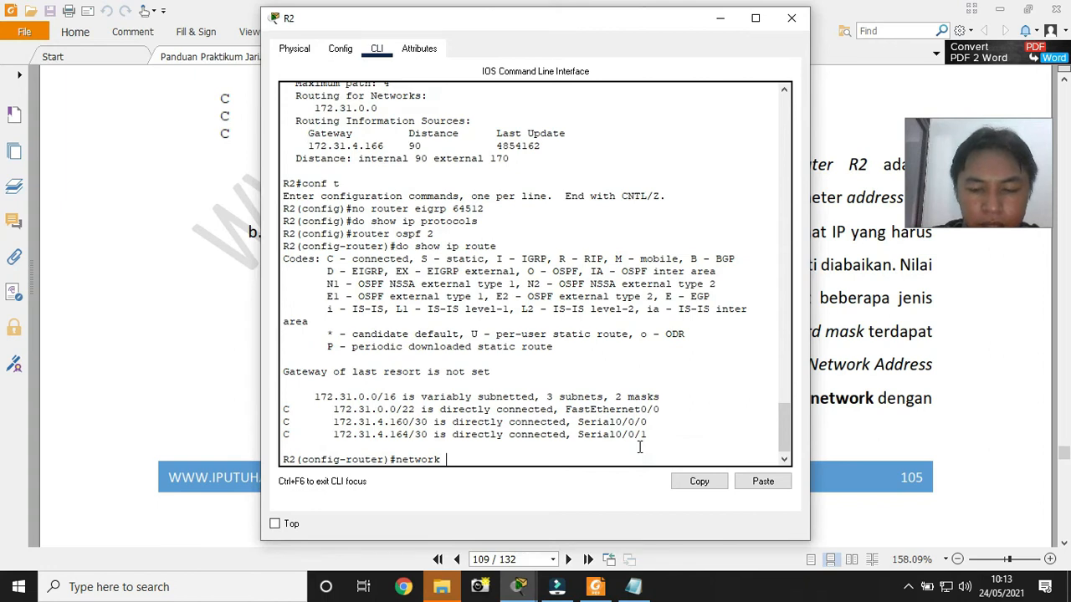
pyautogui.write(' 172.31.0.0 ')
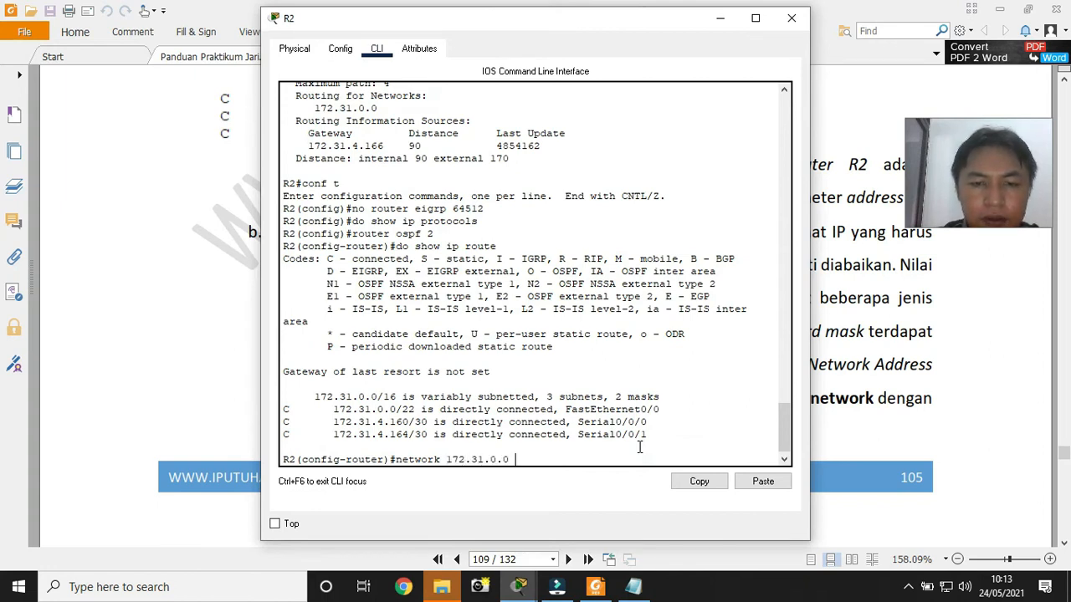
pyautogui.write('?')
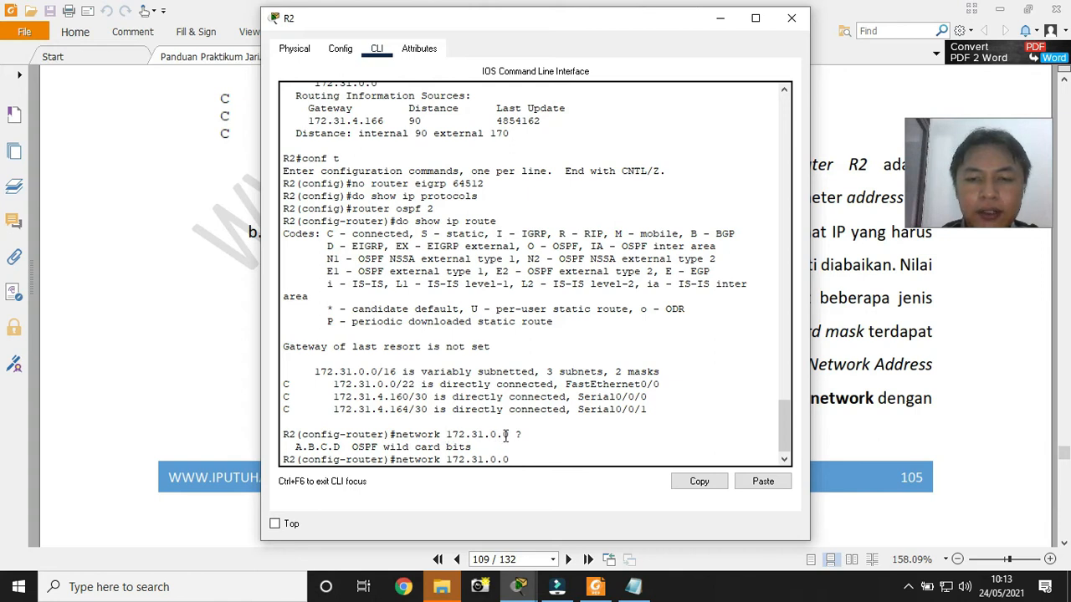
# In Foxit Reader, go to the guide's appendix and find the section on network wildcard masks by address class
pyautogui.click(837, 358)
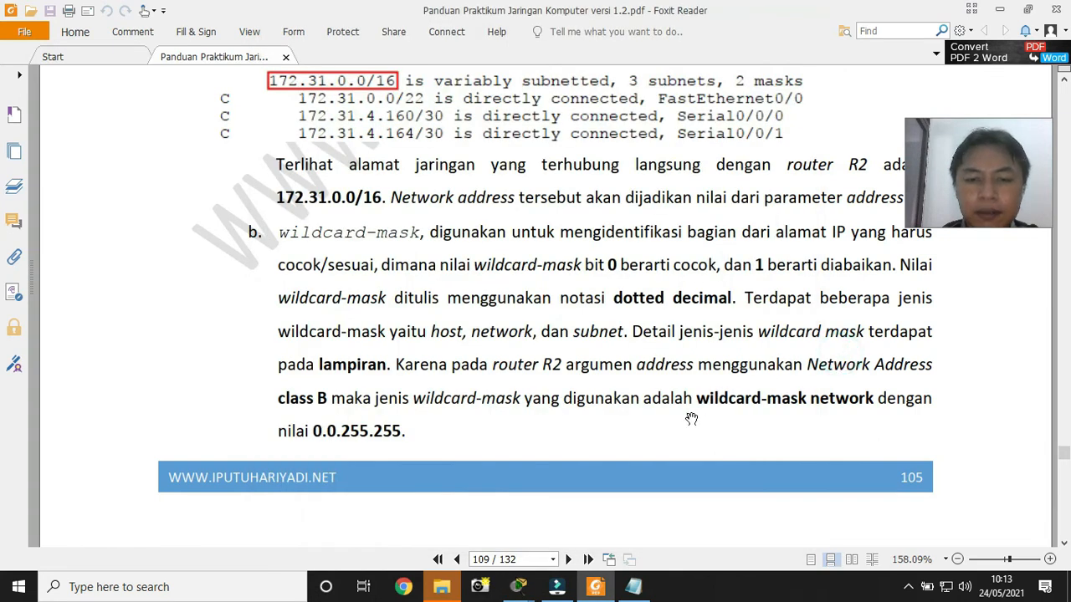
pyautogui.moveTo(1064, 456); pyautogui.dragTo(1063, 529)
pyautogui.scroll(15, 397, 373)
pyautogui.scroll(8, 398, 368)
pyautogui.scroll(4, 397, 370)
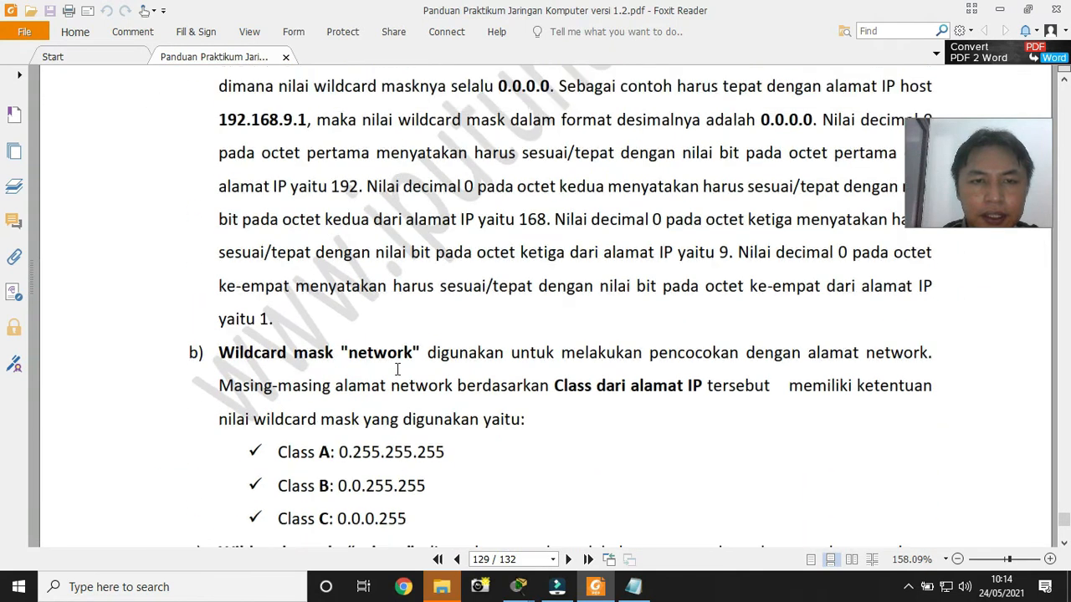
# Read the appendix's network wildcard masks by class, and return to guide page 109 to find the area-id explanation and complete network command
pyautogui.scroll(-2, 391, 368)
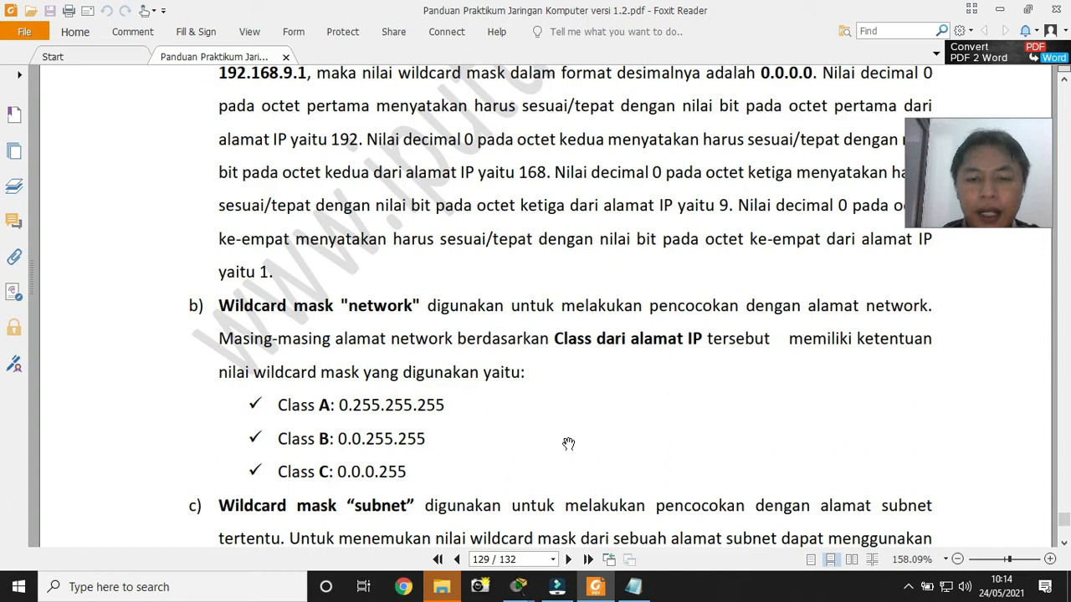
pyautogui.click(505, 559)
pyautogui.write('109')
pyautogui.press('Return')
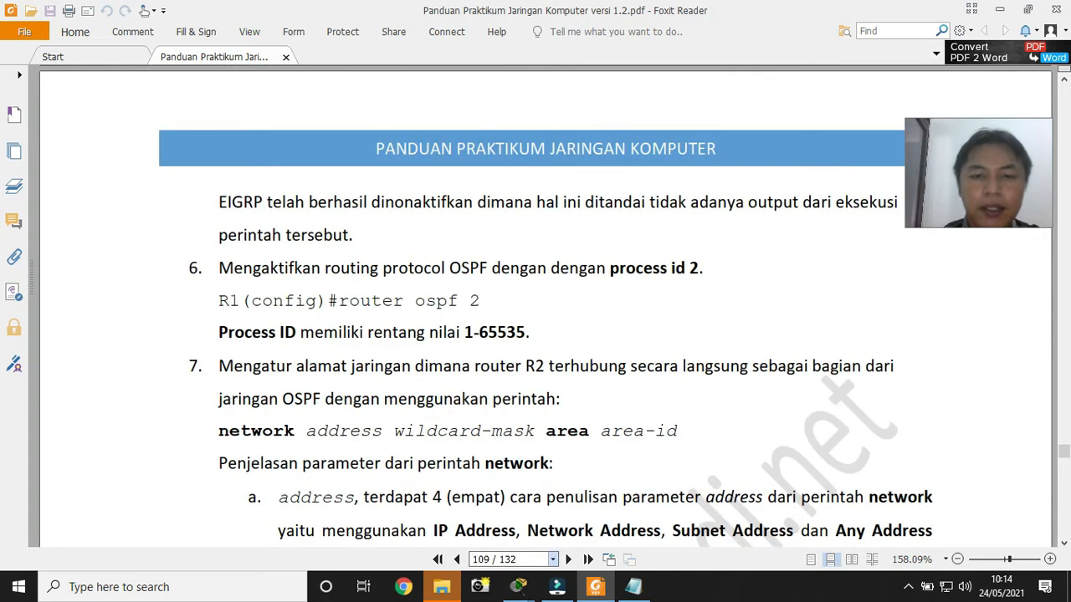
pyautogui.scroll(-10, 518, 426)
pyautogui.scroll(-10, 519, 426)
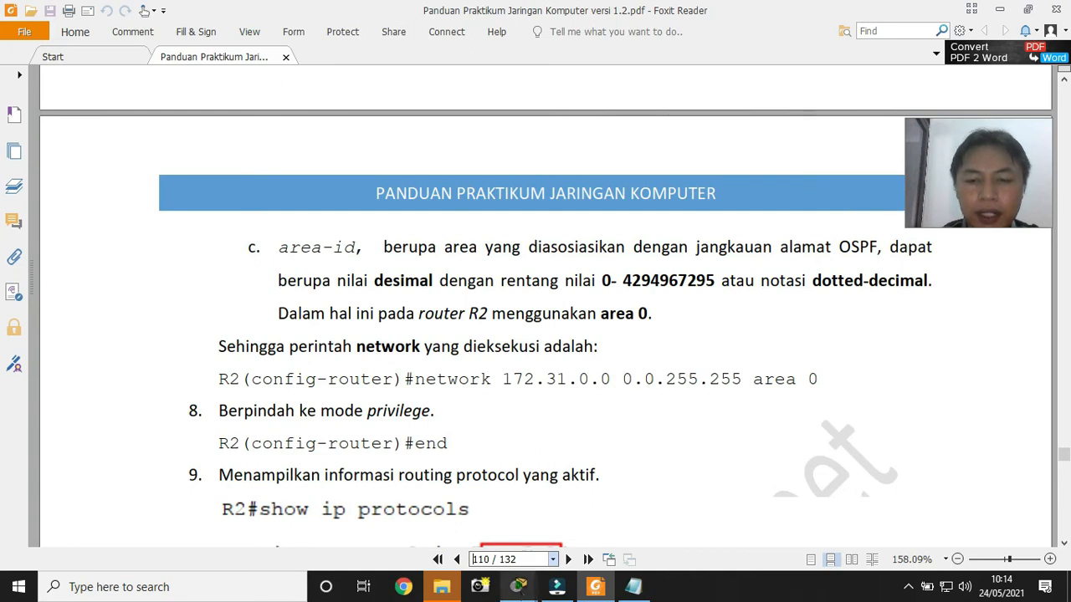
# In Packet Tracer, add network 172.31.0.0 0.0.255.255 area 0 to R2's OSPF process, requesting help for the parameters after the address
pyautogui.moveTo(519, 587)
pyautogui.click(645, 514)
pyautogui.write('0.0.255.2')
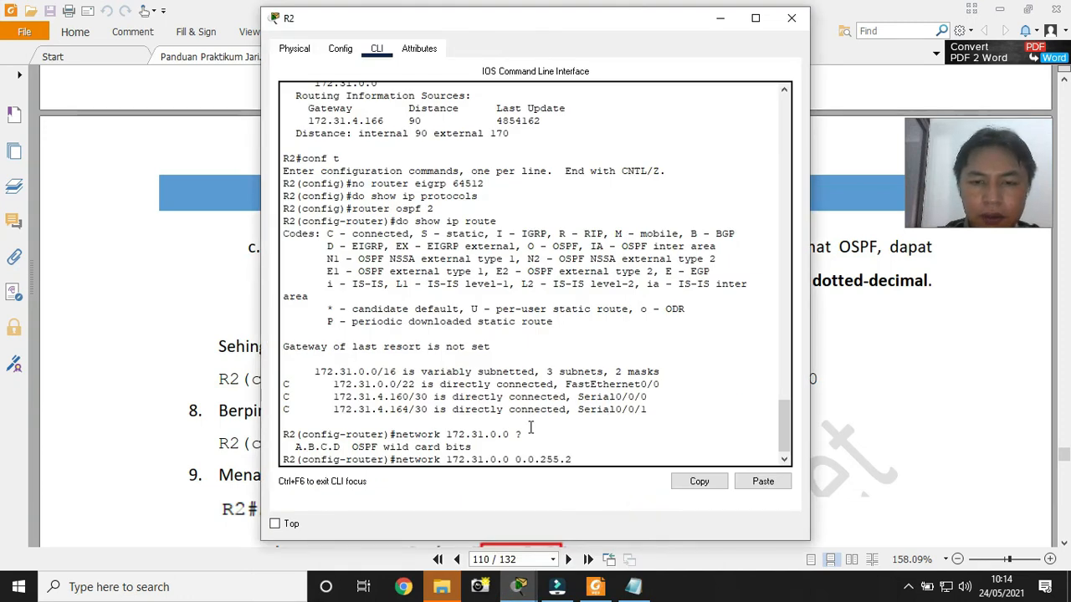
pyautogui.write('55 ?')
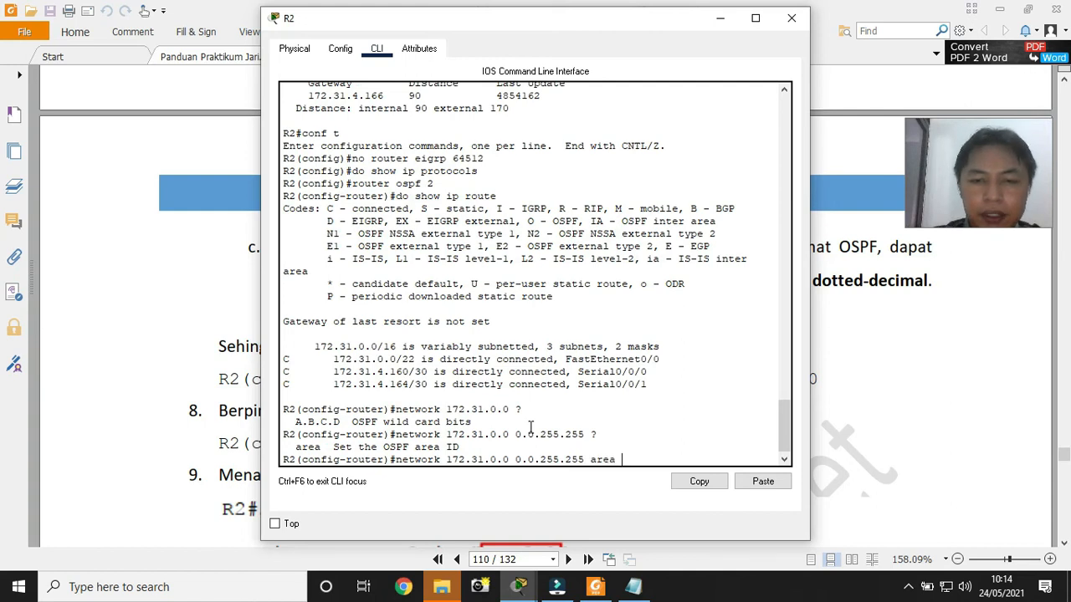
pyautogui.write('area ?')
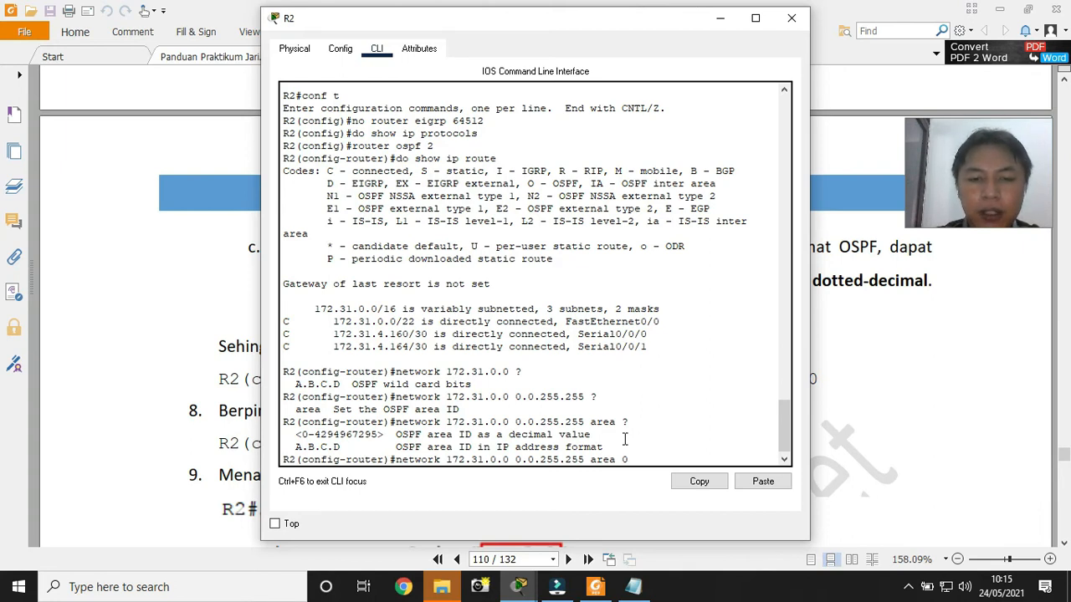
pyautogui.press('Return')
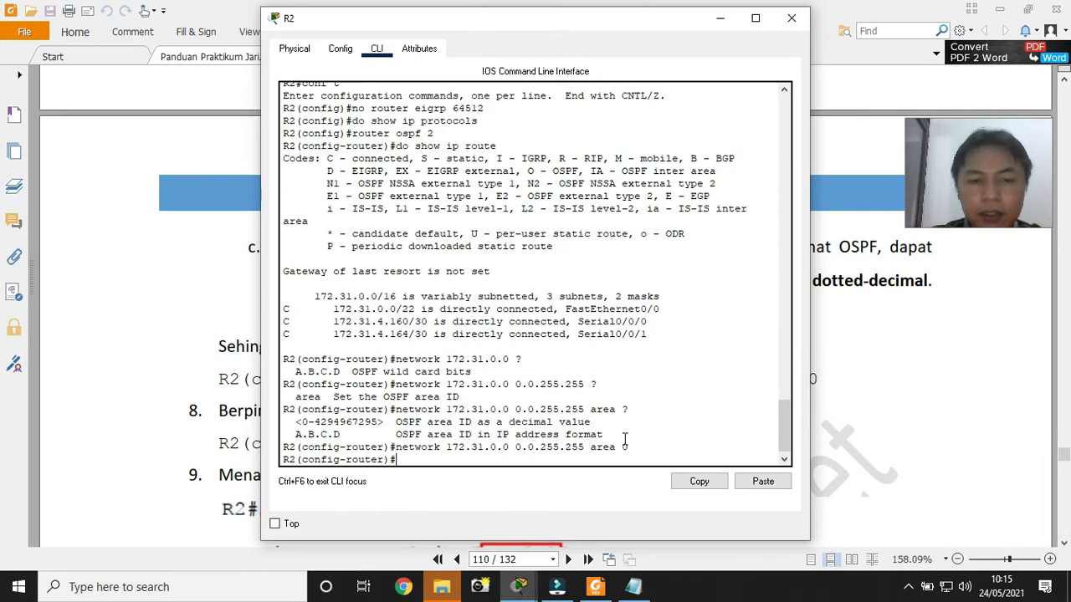
# Return R2 to privileged mode with end and run show ip protocols
pyautogui.press('Return')
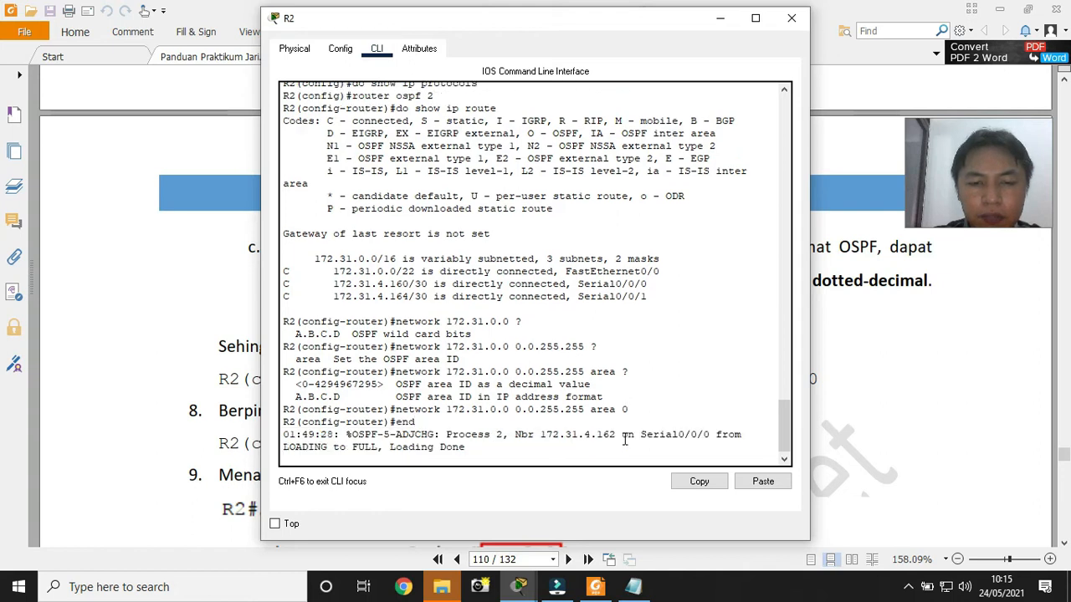
pyautogui.write('show ip pro')
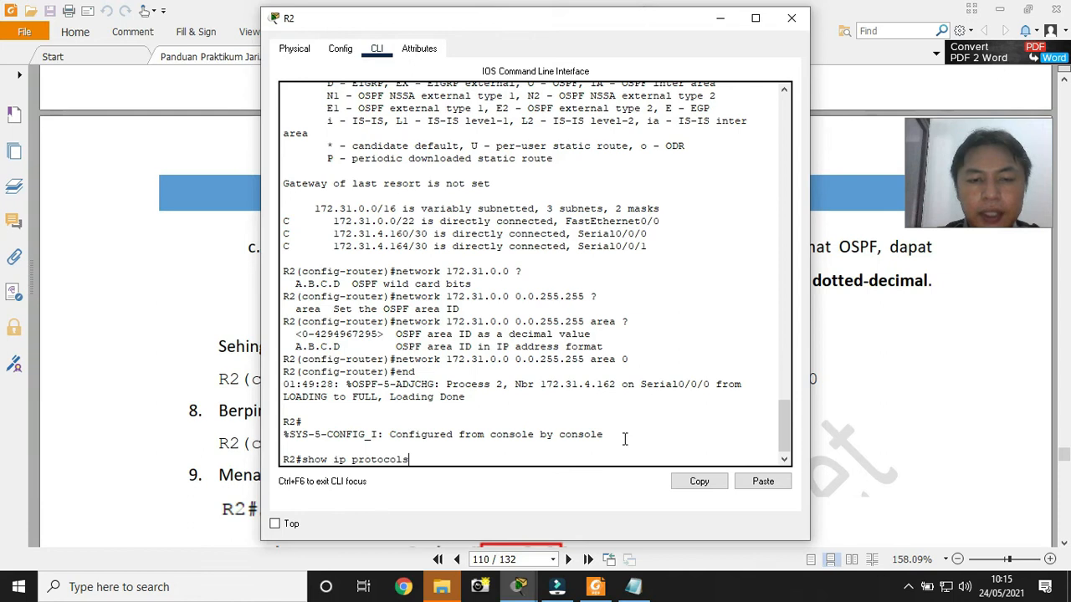
pyautogui.write('tocols')
pyautogui.press('Return')
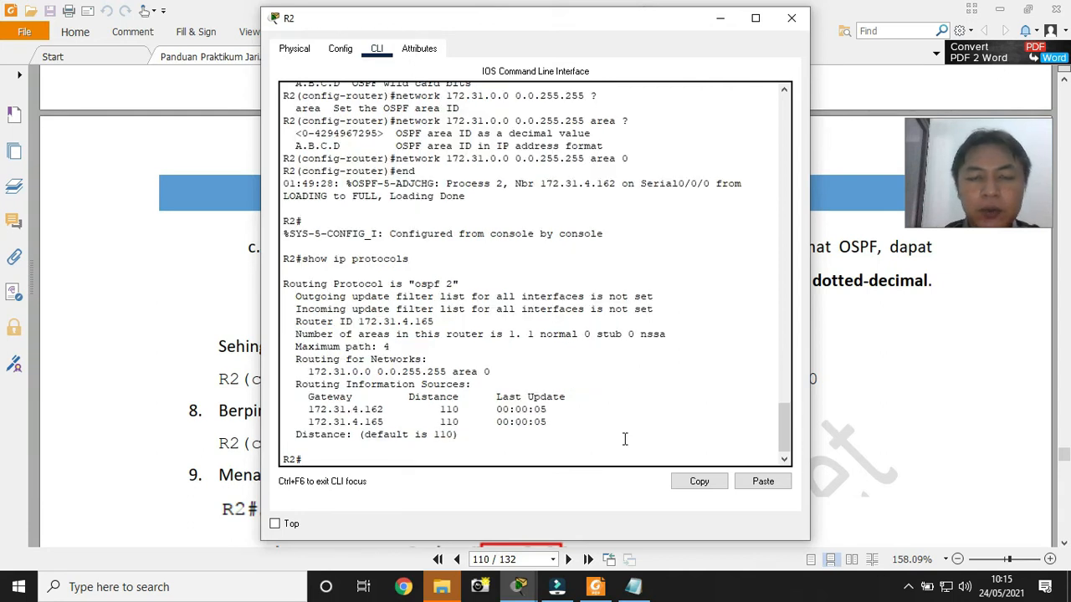
# Highlight the routing protocol's process ID and the Router ID line in R2's show ip protocols output
pyautogui.moveTo(414, 285); pyautogui.dragTo(441, 287)
pyautogui.doubleClick(449, 285)
pyautogui.moveTo(296, 323); pyautogui.dragTo(447, 322)
pyautogui.click(446, 322)
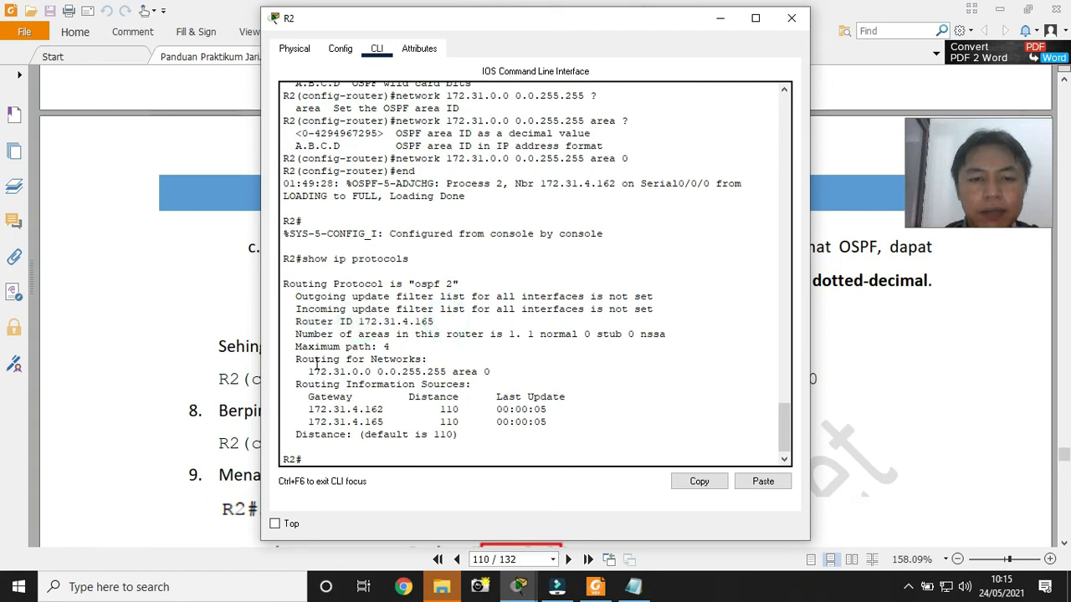
# Examine the Routing for Networks entry, highlighting its network address, wildcard mask and area
pyautogui.moveTo(308, 372); pyautogui.dragTo(500, 369)
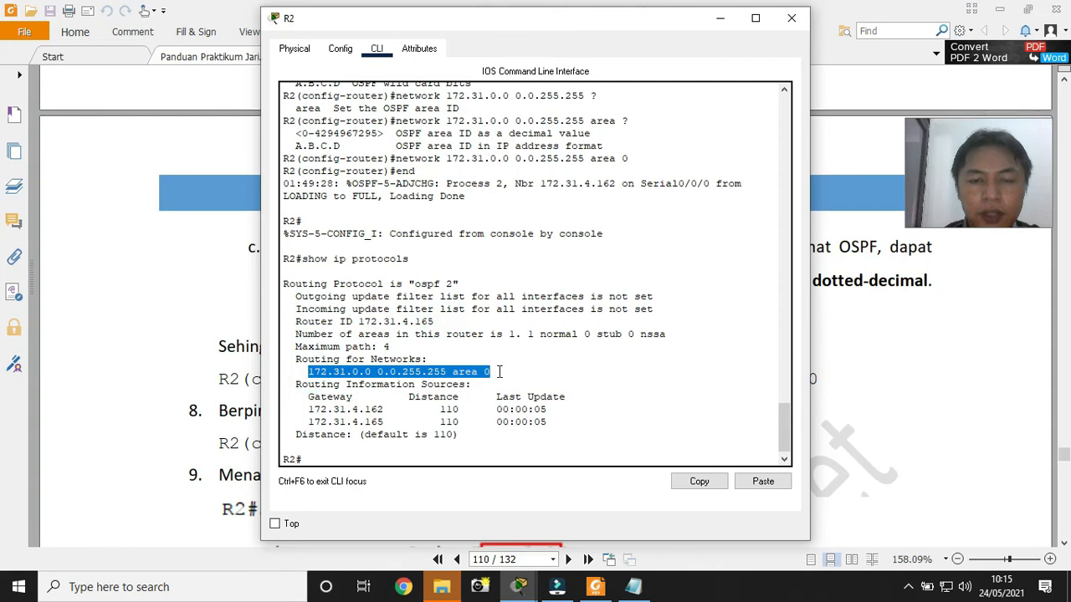
pyautogui.click(499, 371)
pyautogui.moveTo(308, 371); pyautogui.dragTo(372, 377)
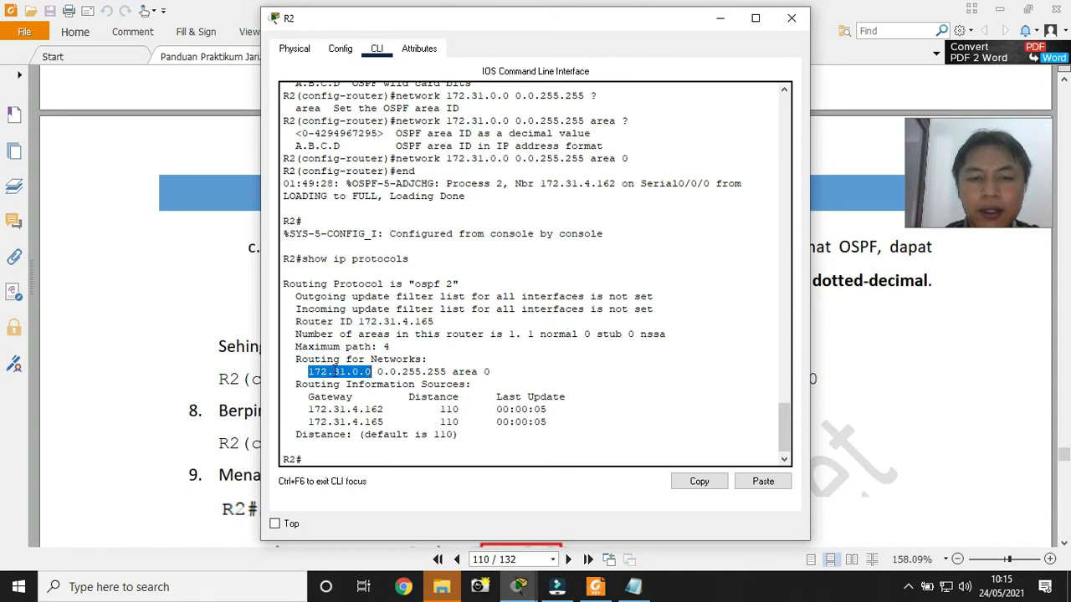
pyautogui.moveTo(377, 372); pyautogui.dragTo(446, 372)
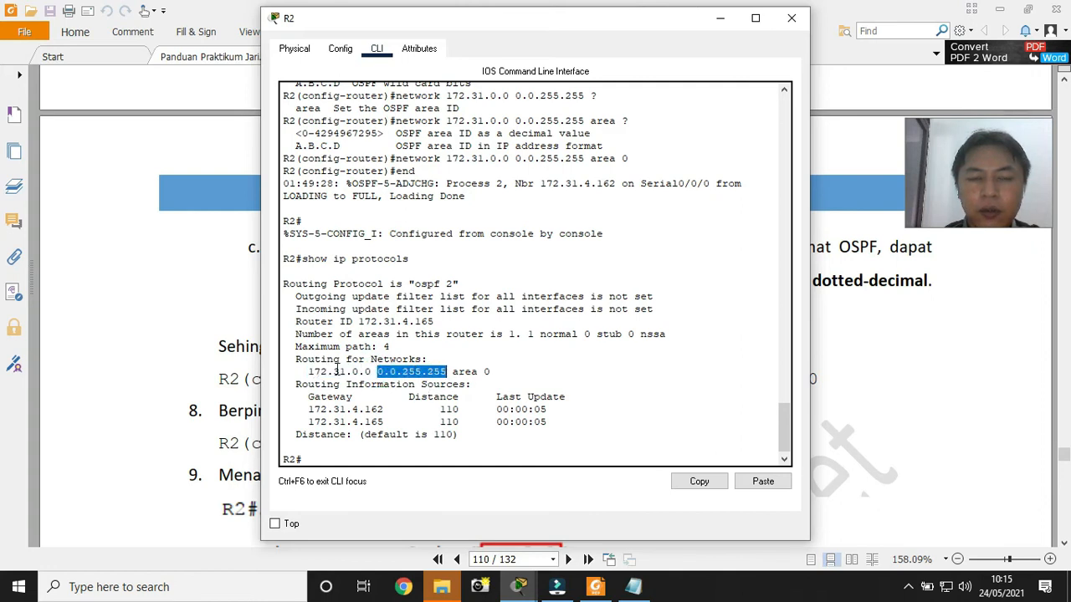
pyautogui.moveTo(307, 372); pyautogui.dragTo(326, 372)
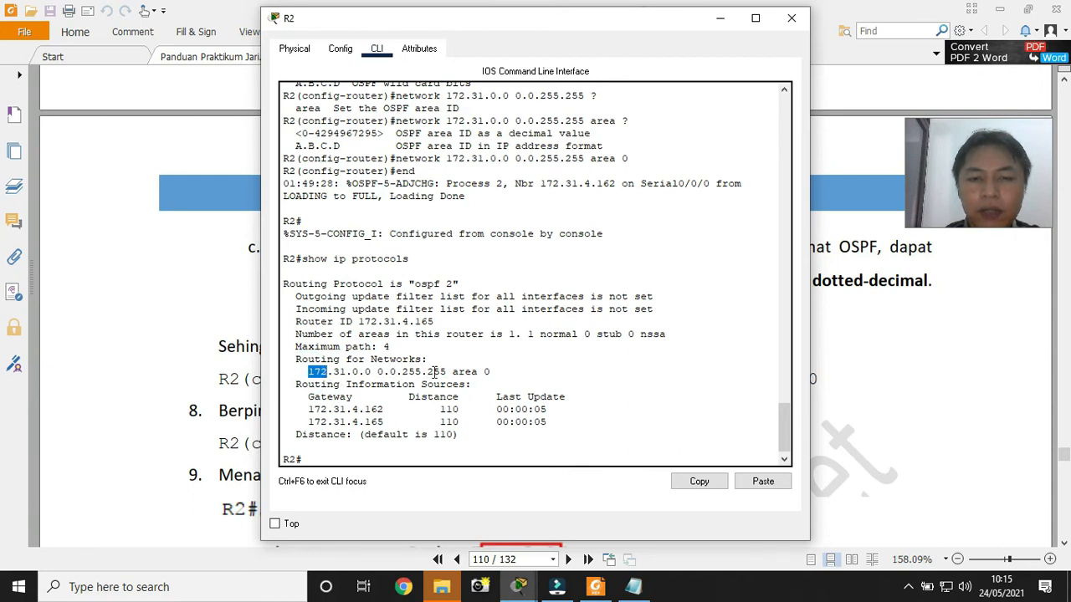
pyautogui.moveTo(490, 373); pyautogui.dragTo(308, 371)
pyautogui.click(516, 378)
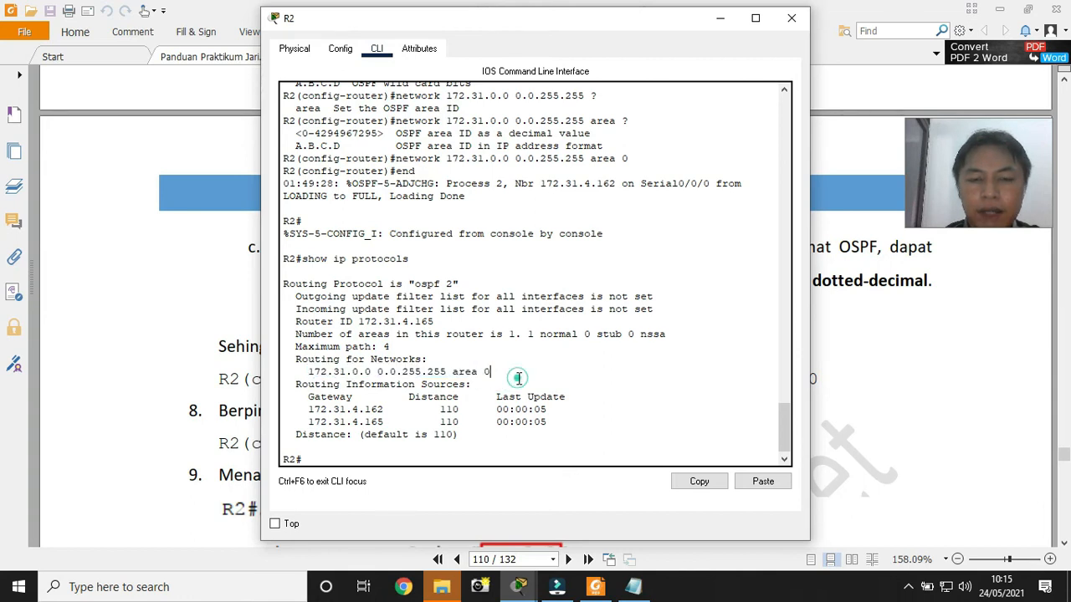
pyautogui.moveTo(490, 381); pyautogui.dragTo(486, 378)
pyautogui.click(456, 403)
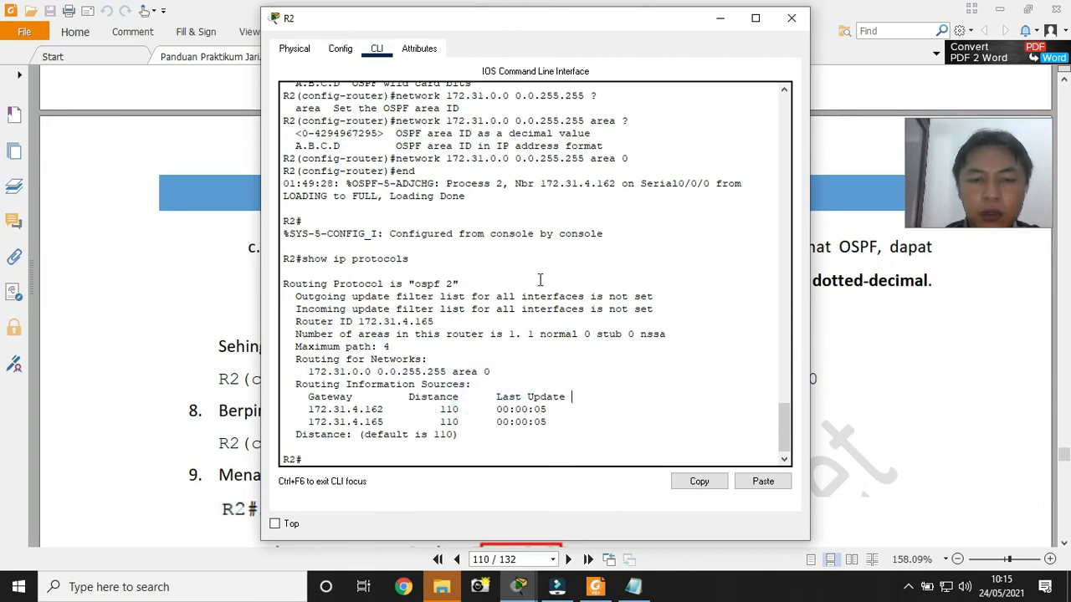
# Highlight the default administrative distance and the gateways listed under Routing Information Sources
pyautogui.moveTo(432, 435); pyautogui.dragTo(456, 435)
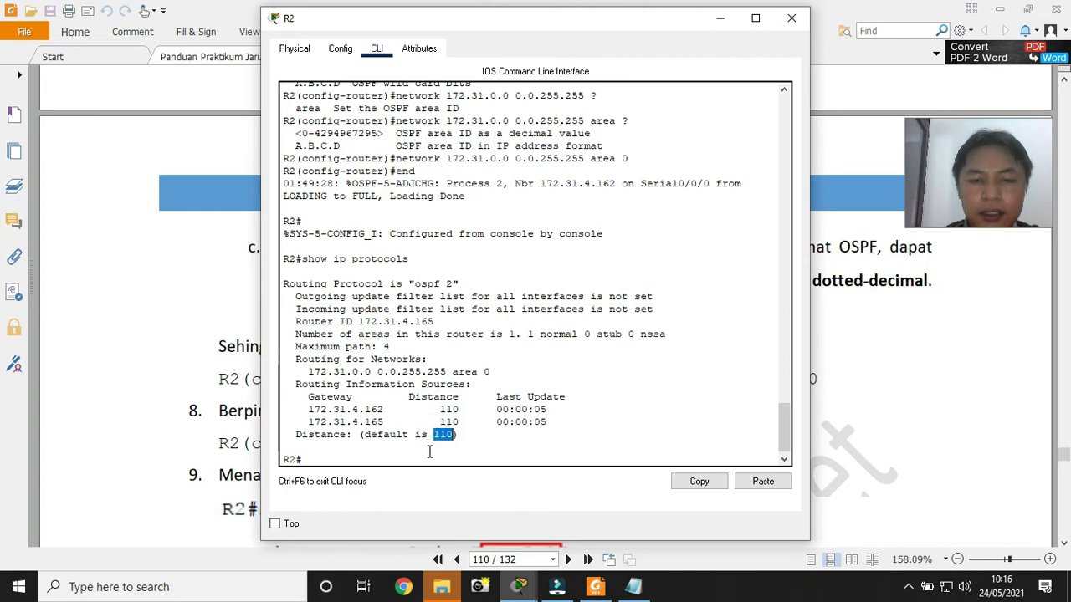
pyautogui.moveTo(308, 409); pyautogui.dragTo(552, 422)
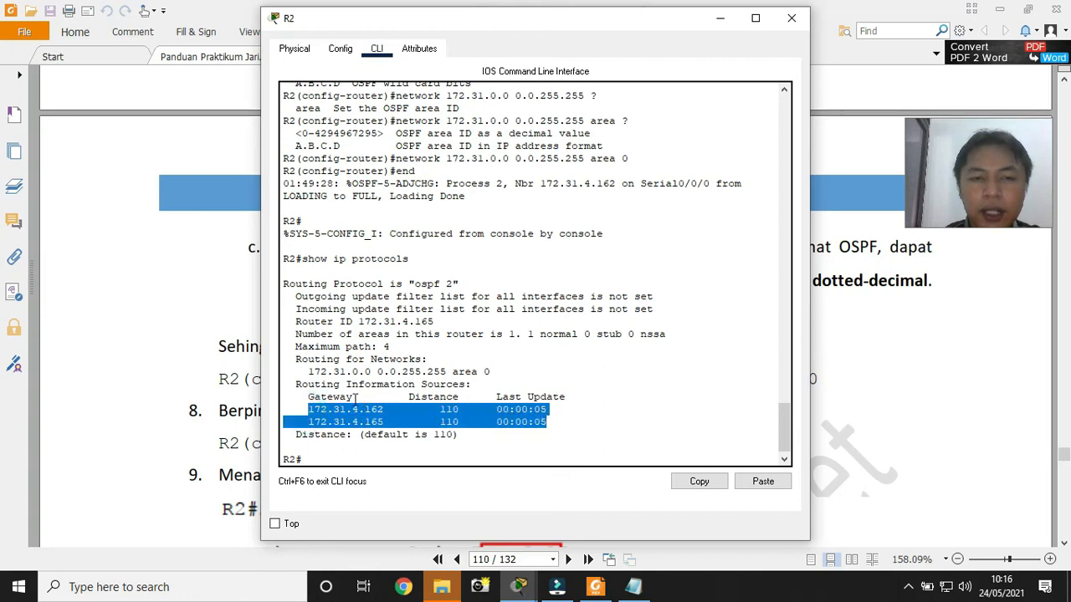
pyautogui.click(373, 427)
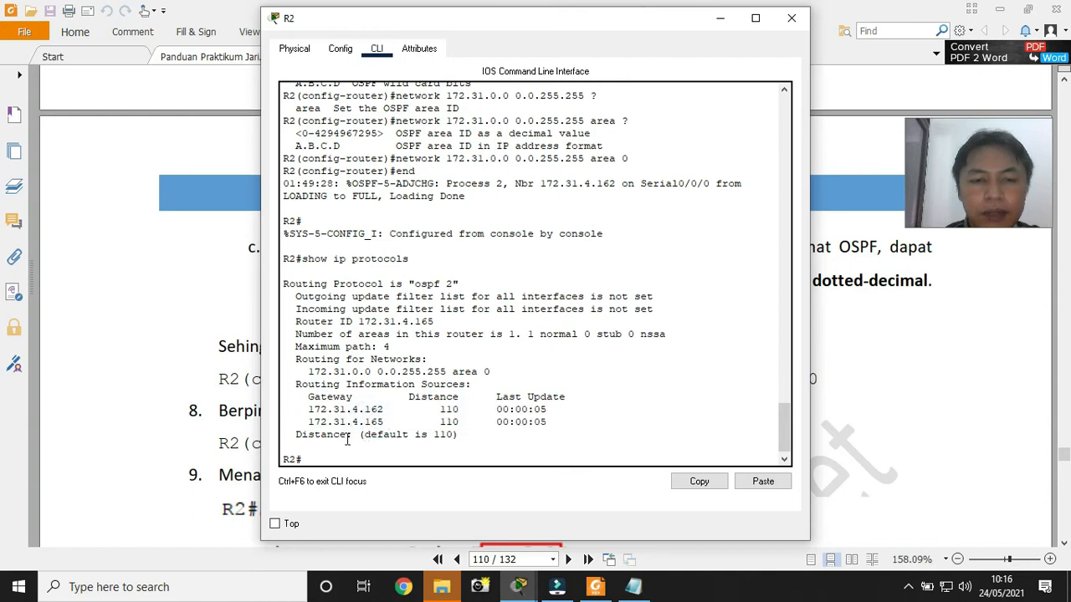
pyautogui.moveTo(308, 409); pyautogui.dragTo(384, 410)
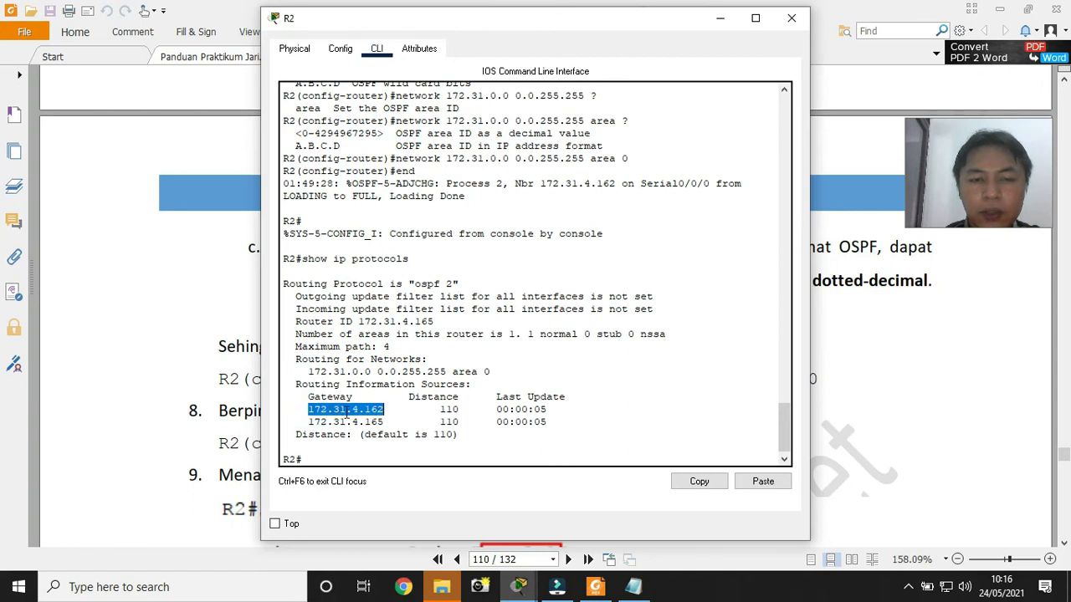
pyautogui.click(355, 450)
# Find step 10 on OSPF neighbor relationships in Foxit Reader's guide, and run show ip ospf neighbor on R2 in Packet Tracer
pyautogui.click(134, 451)
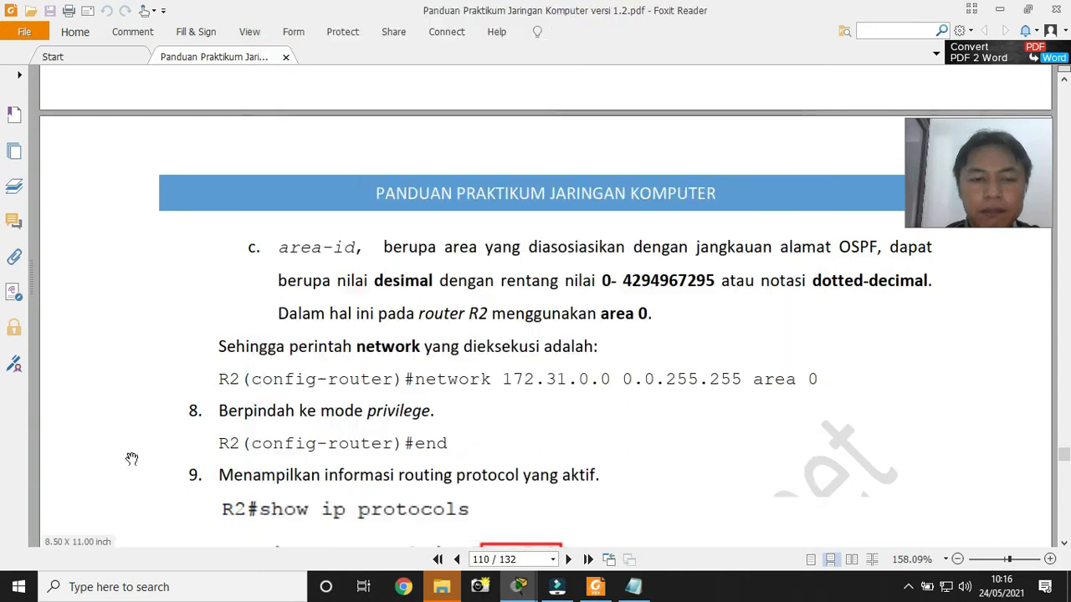
pyautogui.scroll(-5, 136, 447)
pyautogui.scroll(-13, 137, 448)
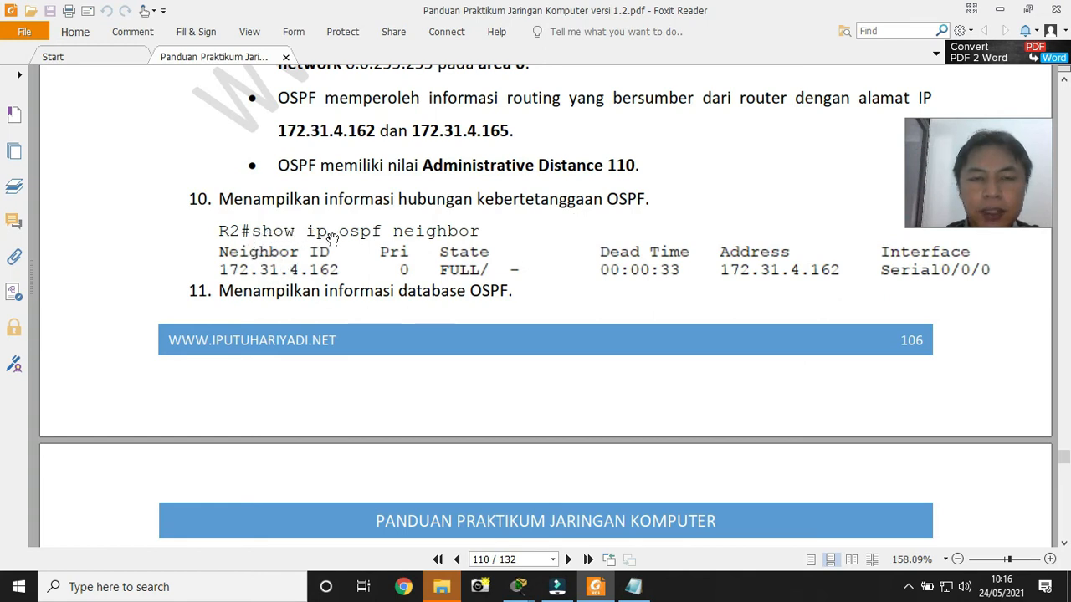
pyautogui.hotkey('alt', 'Tab')
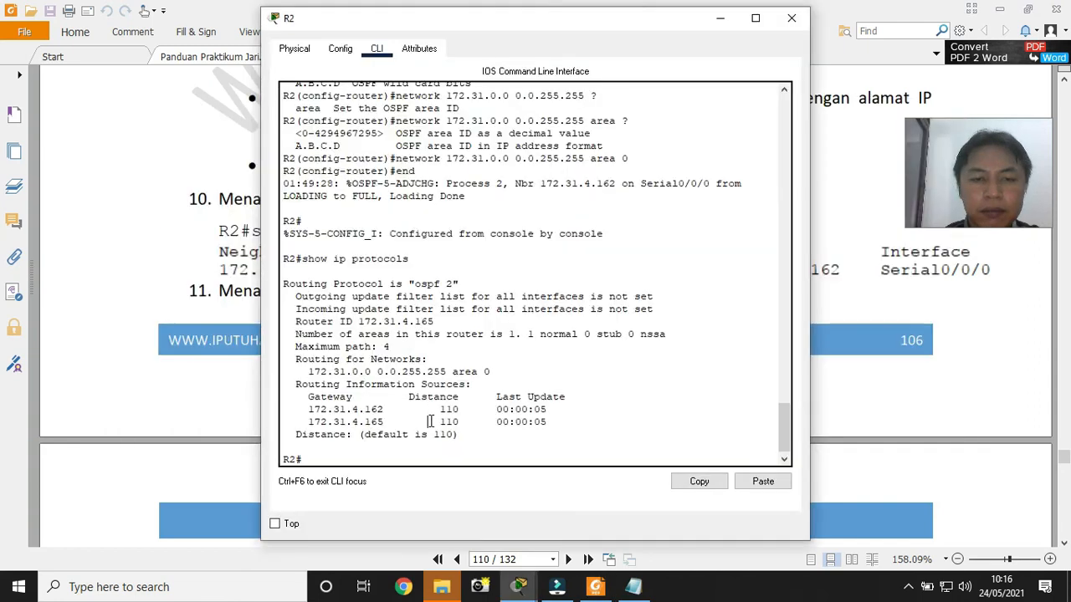
pyautogui.write('show ip ospf nei')
pyautogui.press('Tab')
pyautogui.press('Return')
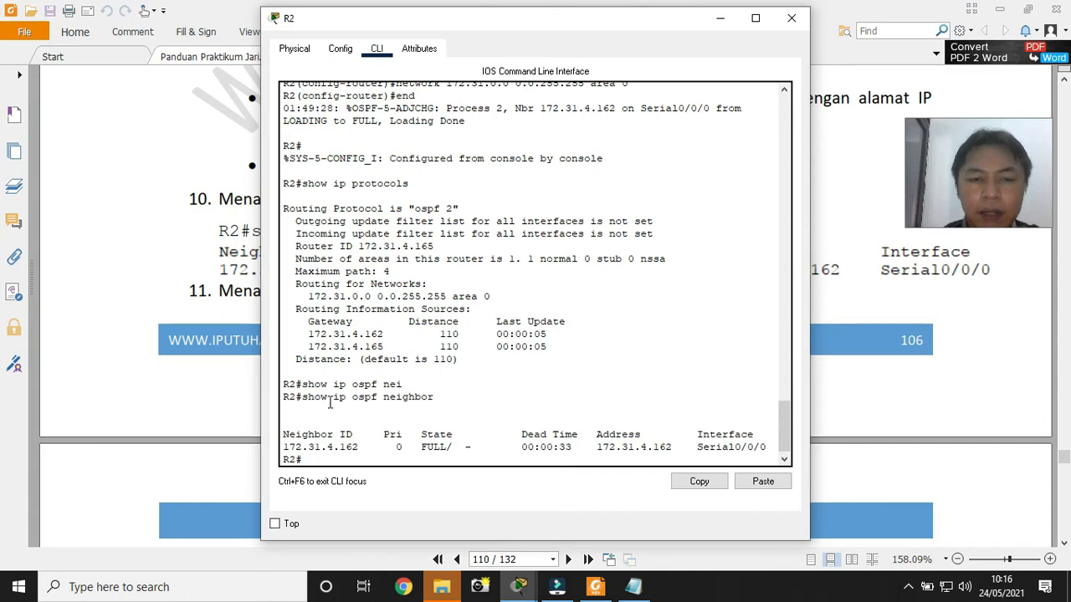
# Examine R2's OSPF neighbor entry, highlighting its neighbor ID, address, interface and state
pyautogui.moveTo(281, 447); pyautogui.dragTo(359, 448)
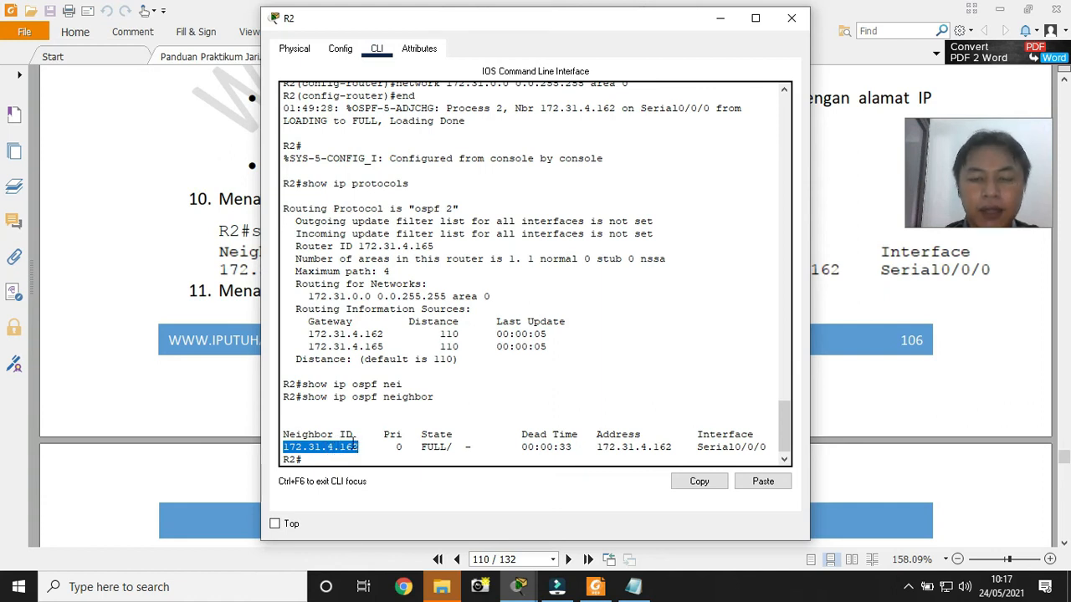
pyautogui.click(592, 448)
pyautogui.moveTo(592, 449); pyautogui.dragTo(679, 448)
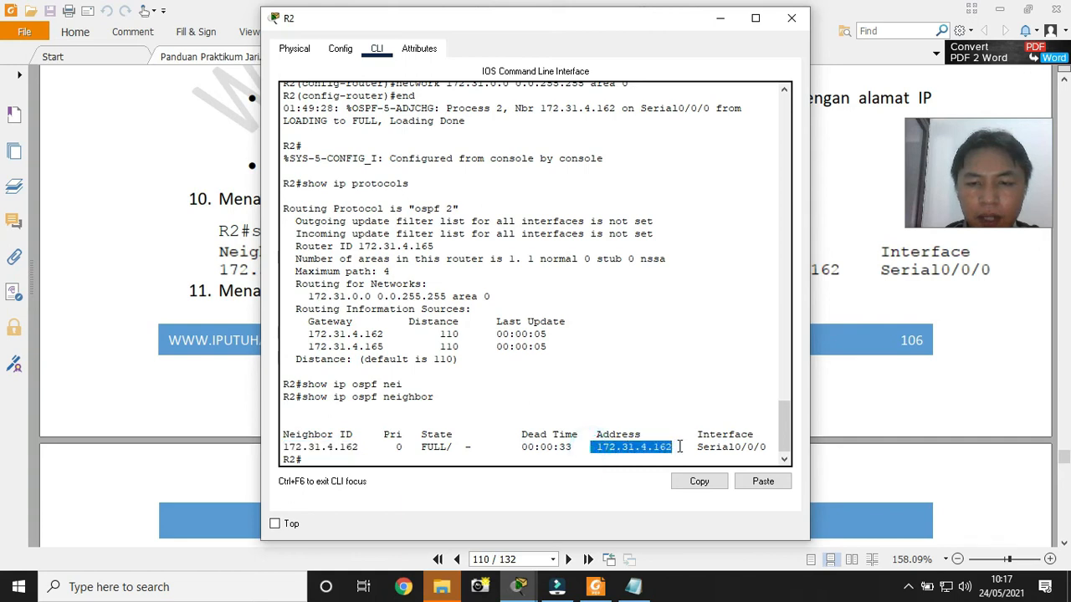
pyautogui.moveTo(361, 449); pyautogui.dragTo(261, 453)
pyautogui.click(442, 447)
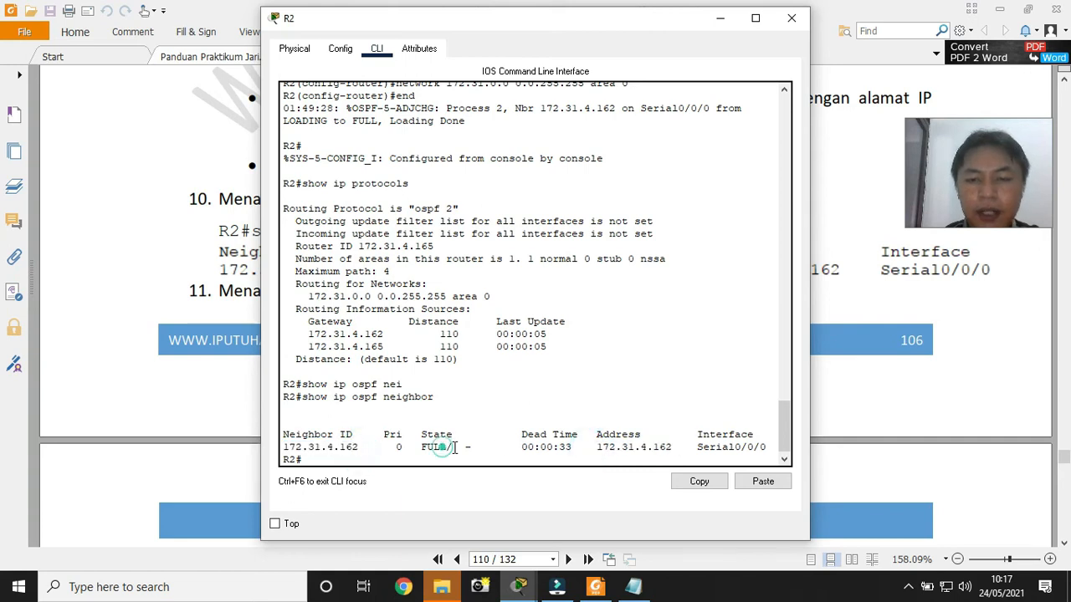
pyautogui.moveTo(699, 448); pyautogui.dragTo(773, 448)
pyautogui.click(658, 444)
pyautogui.click(426, 447)
pyautogui.moveTo(438, 447); pyautogui.dragTo(448, 446)
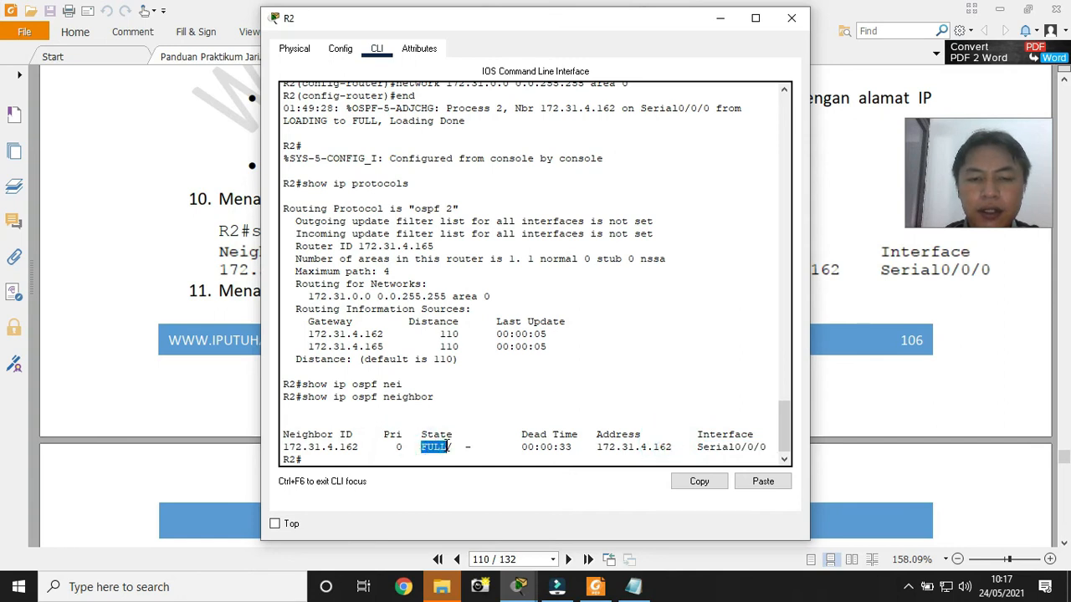
pyautogui.click(466, 447)
pyautogui.click(329, 459)
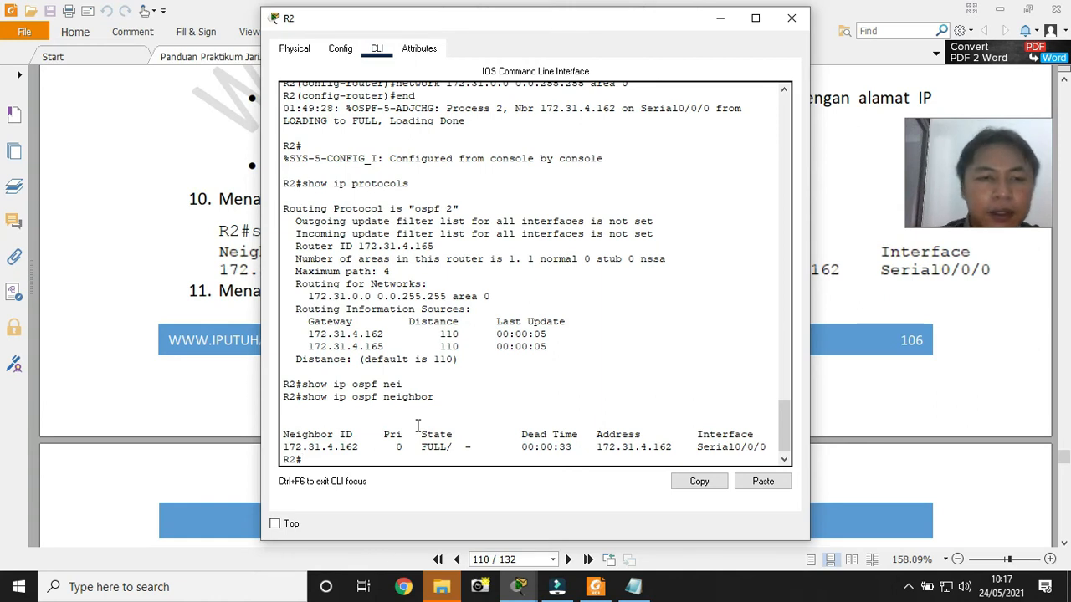
# Check the guide's step 11 in Foxit Reader, and run show ip ospf database on R2 in Packet Tracer
pyautogui.click(88, 326)
pyautogui.scroll(-3, 148, 363)
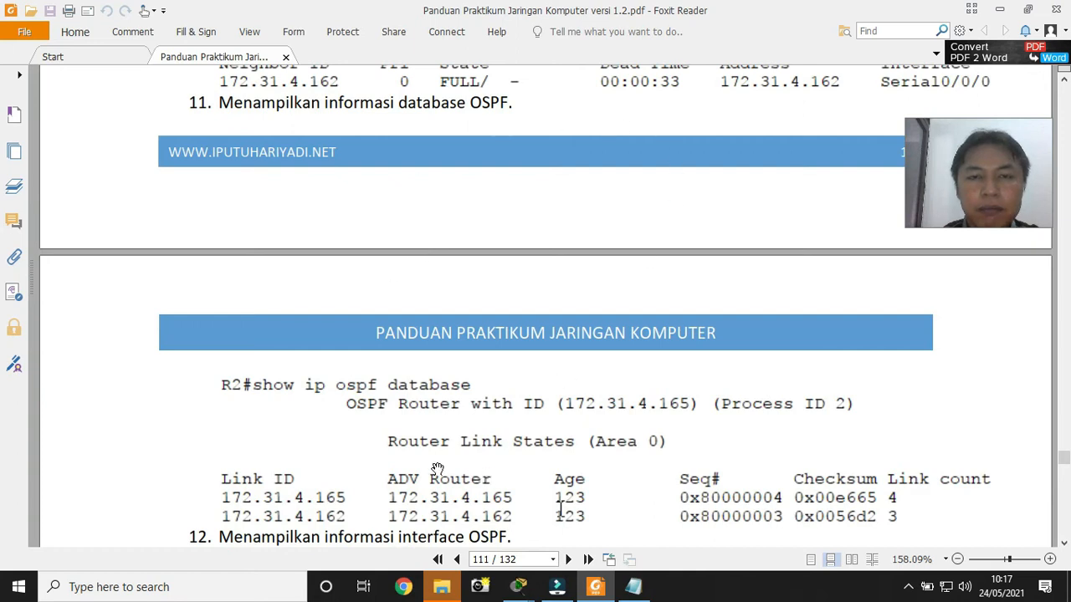
pyautogui.hotkey('alt', 'Tab')
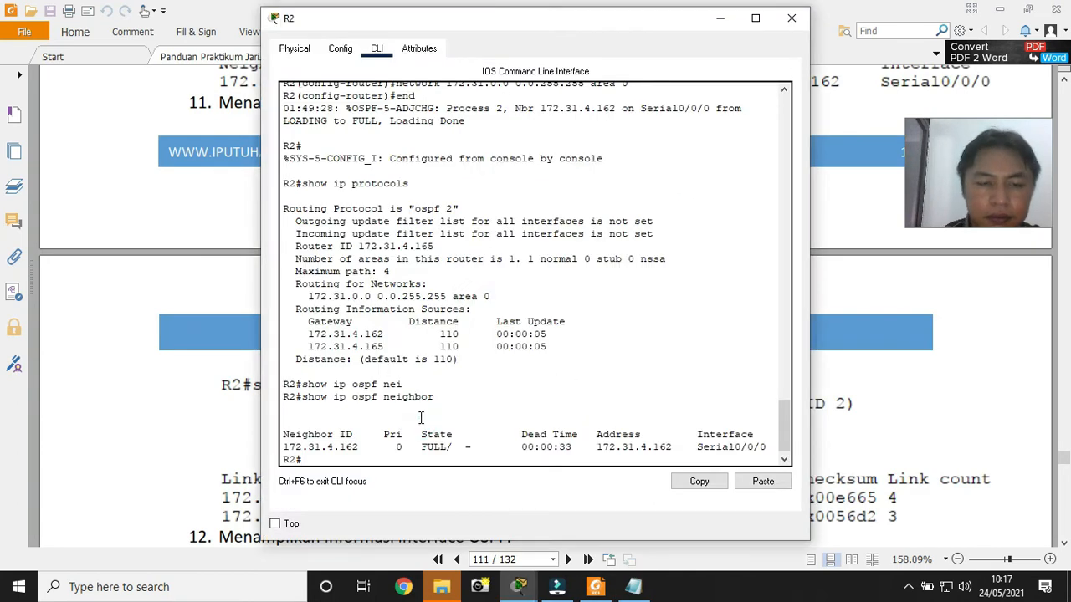
pyautogui.write('show ip ')
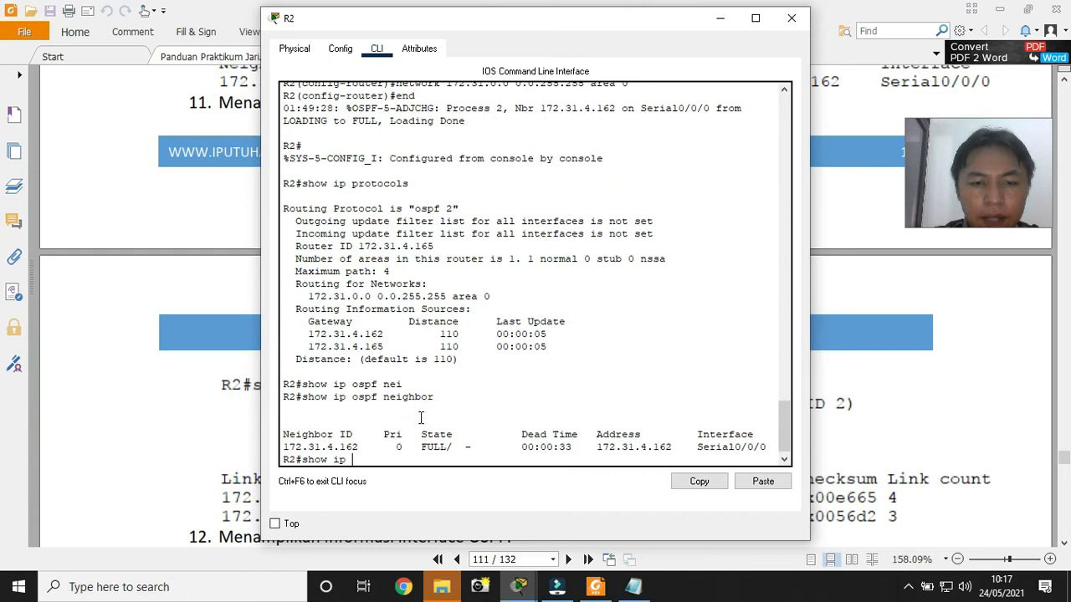
pyautogui.write('ospf database')
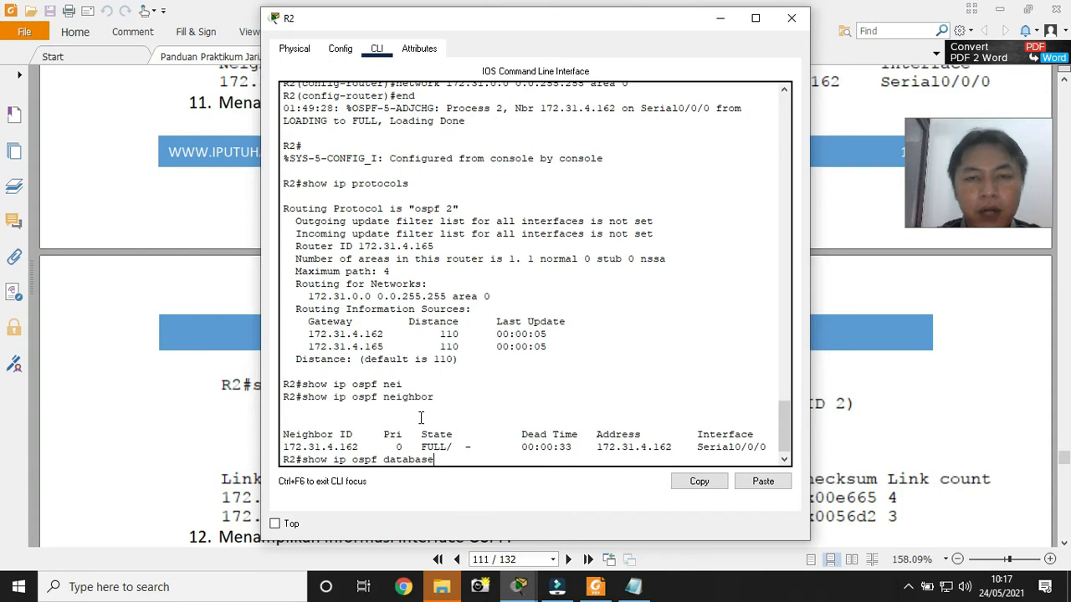
pyautogui.press('Return')
pyautogui.press('Return')
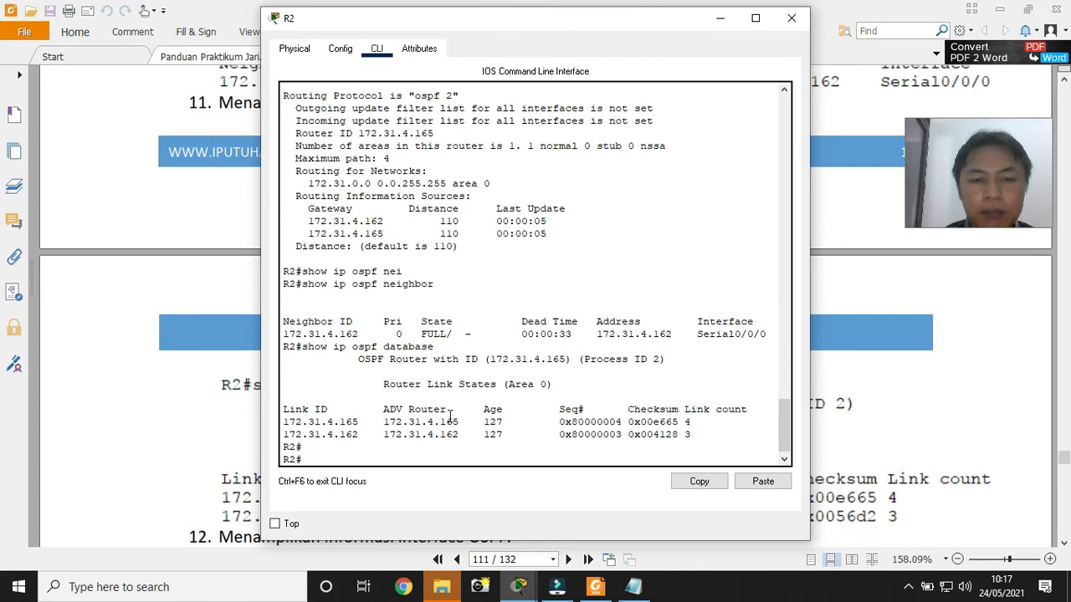
# Find step 12 on OSPF interface information in Foxit Reader's guide, and run show ip ospf interface on R2 in Packet Tracer
pyautogui.click(175, 393)
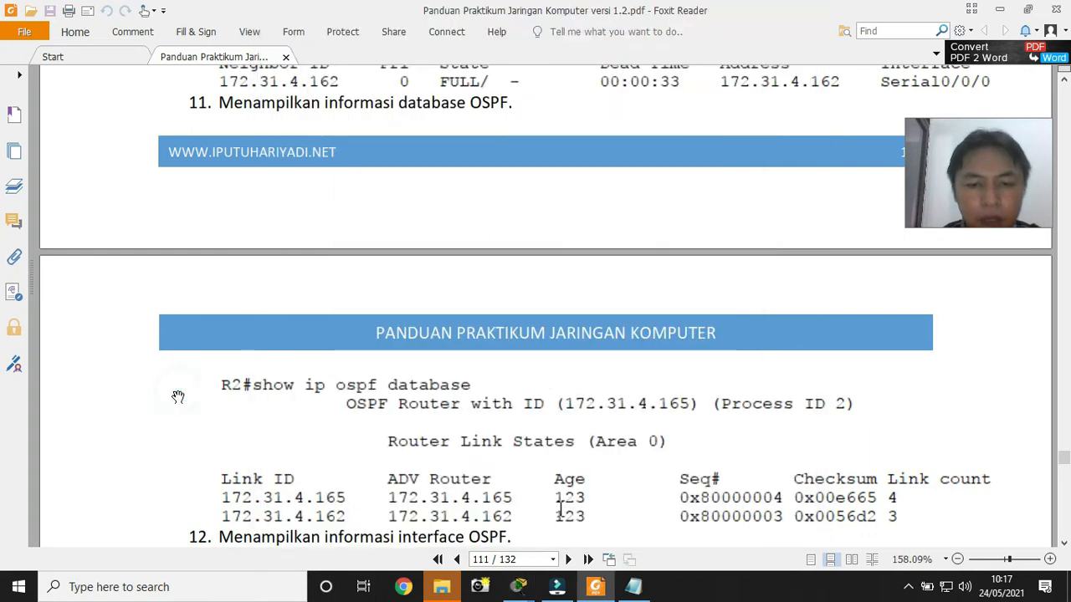
pyautogui.scroll(-3, 177, 396)
pyautogui.scroll(-5, 177, 397)
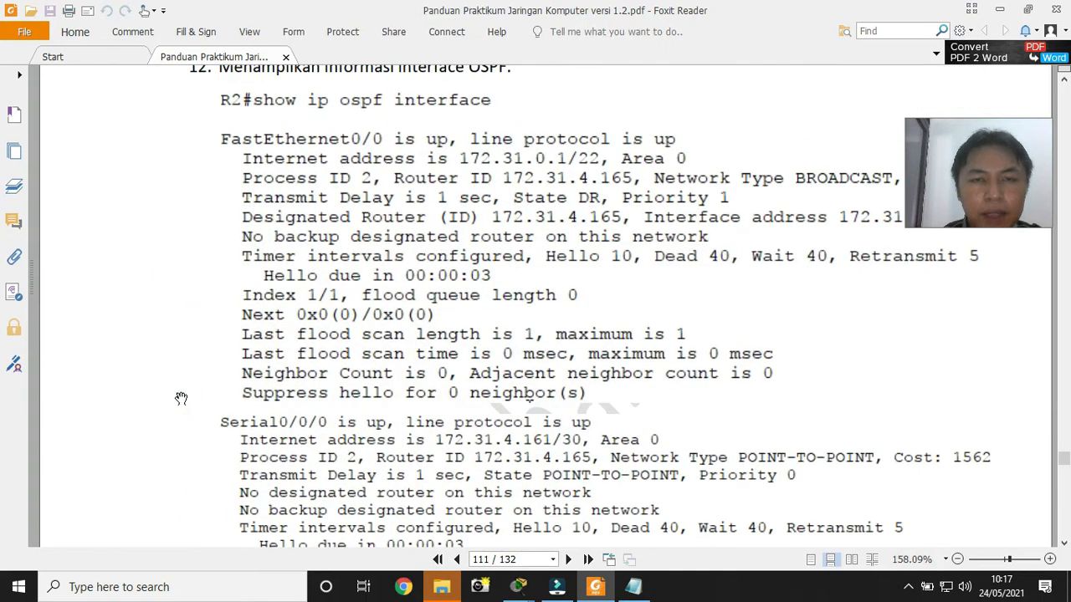
pyautogui.scroll(1, 304, 324)
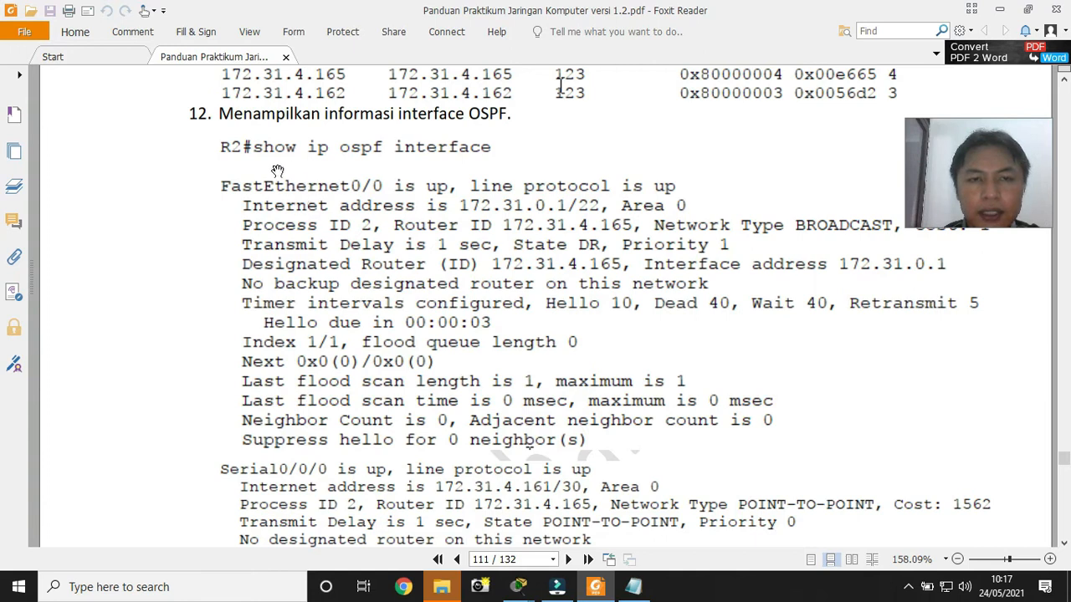
pyautogui.hotkey('alt', 'Tab')
pyautogui.write('show ip ospf interface')
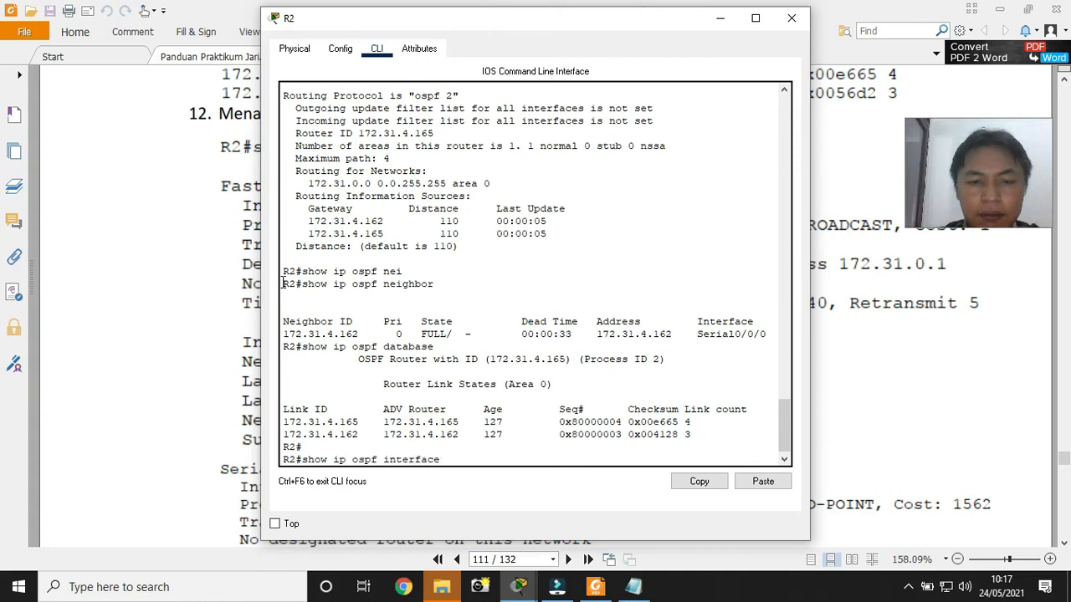
pyautogui.press('Return')
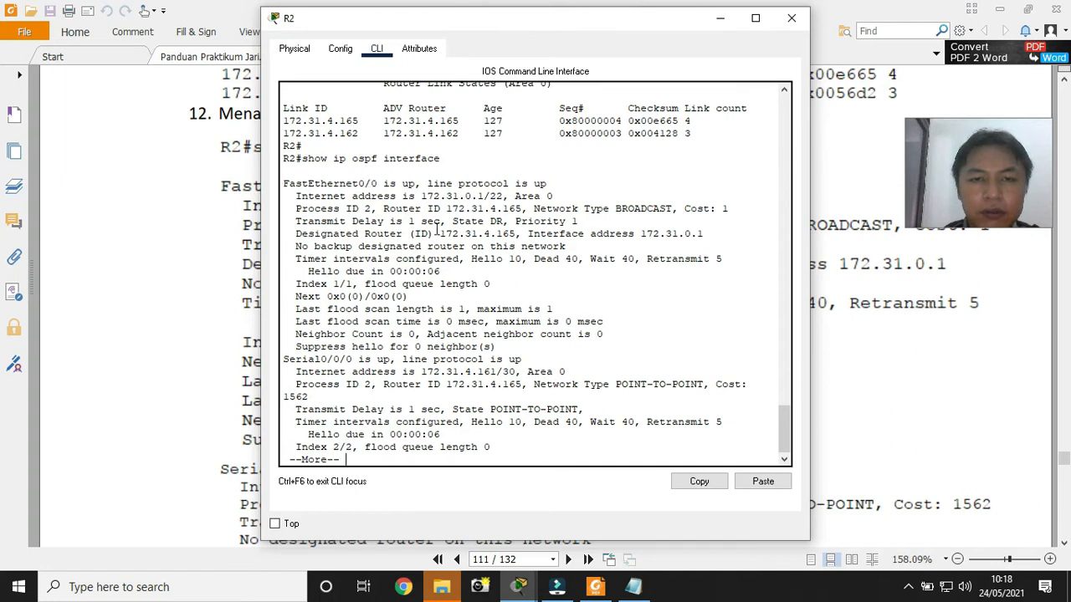
# Highlight the network type, router ID and timer intervals listed for R2's FastEthernet0/0 interface
pyautogui.moveTo(583, 209); pyautogui.dragTo(674, 209)
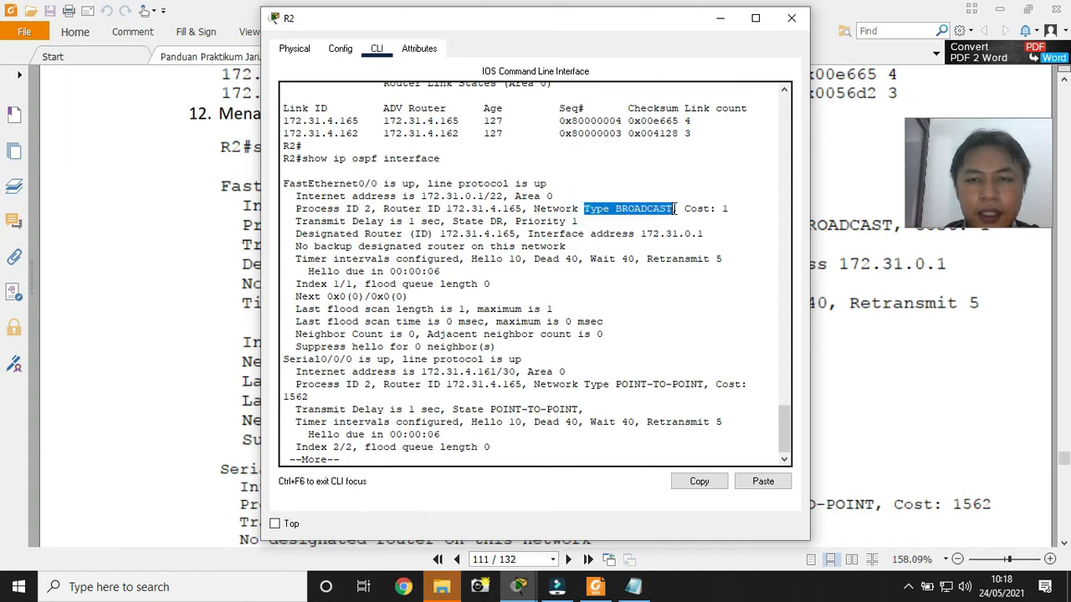
pyautogui.moveTo(296, 211); pyautogui.dragTo(523, 209)
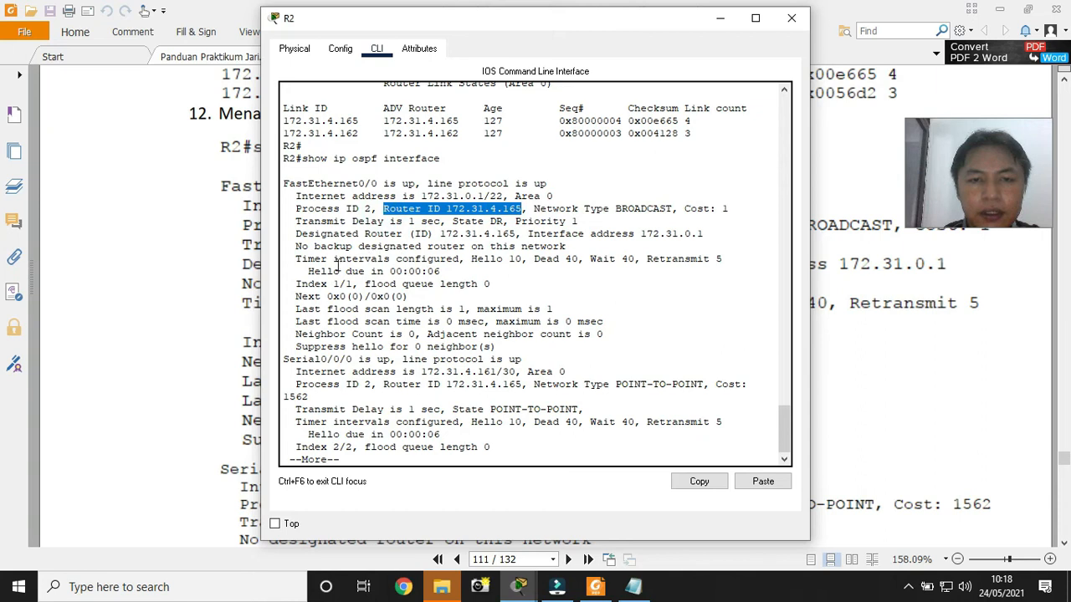
pyautogui.moveTo(473, 260); pyautogui.dragTo(640, 260)
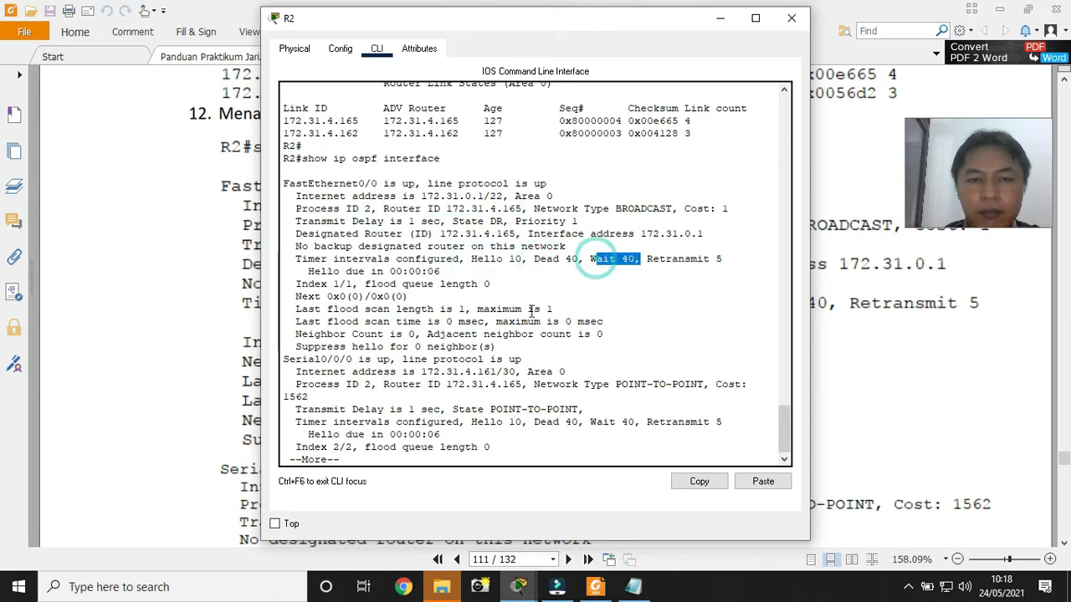
# Display the rest of the OSPF interface output and highlight the network types of Serial0/0/0 and Serial0/0/1
pyautogui.press('space')
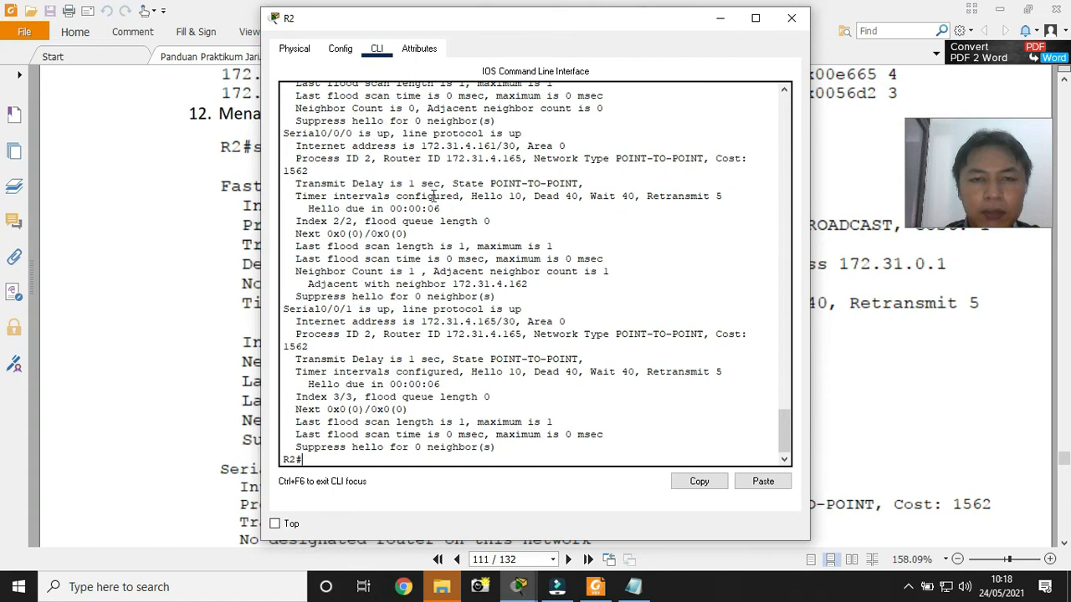
pyautogui.moveTo(596, 158); pyautogui.dragTo(704, 159)
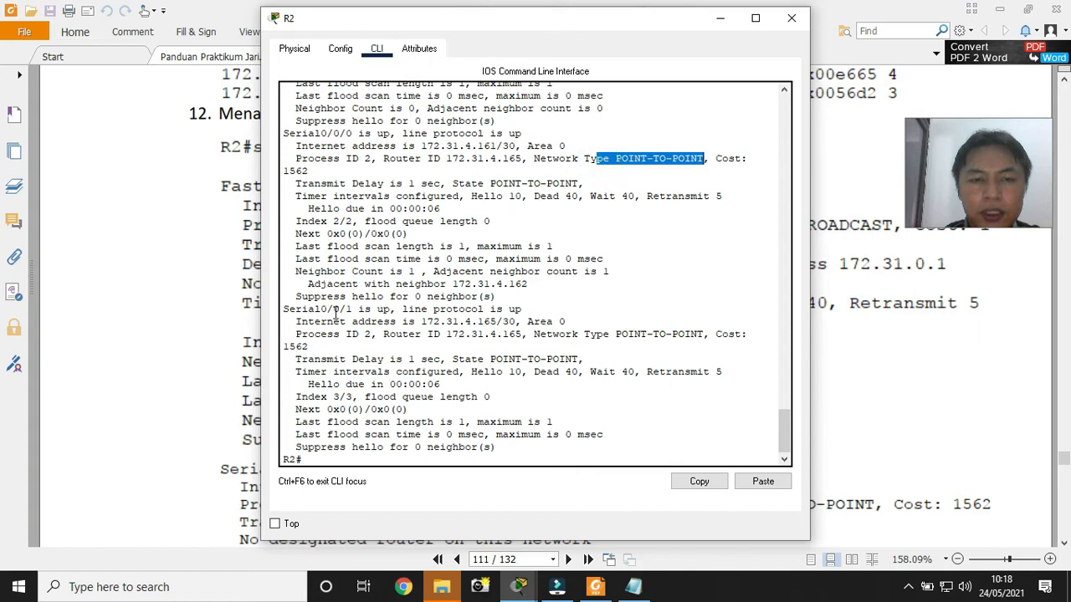
pyautogui.moveTo(609, 333); pyautogui.dragTo(709, 333)
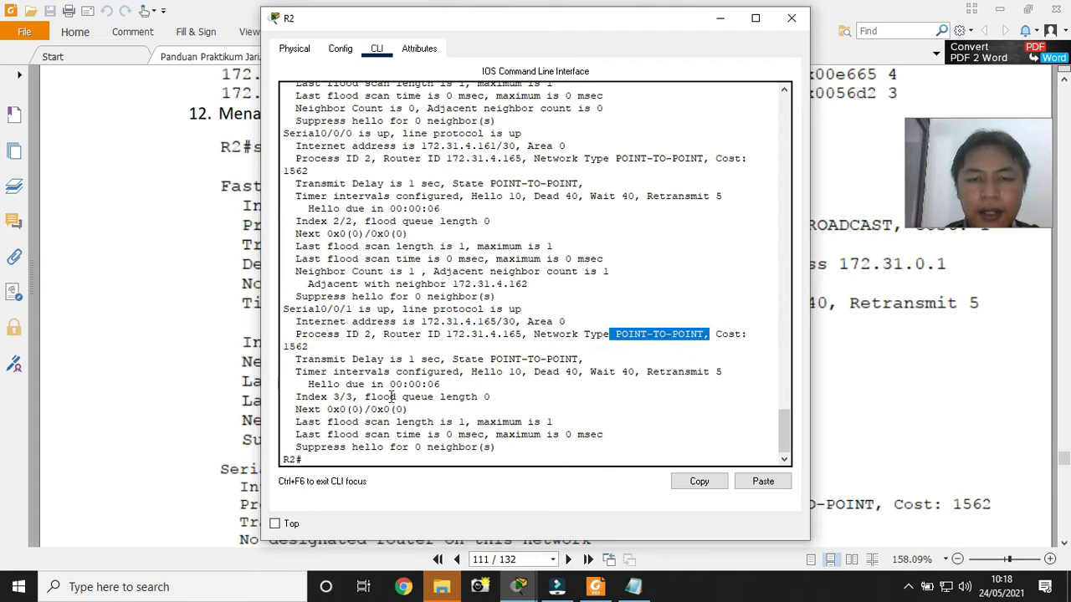
pyautogui.click(393, 421)
# Find section C on configuring OSPF on router R3 in Foxit Reader's guide
pyautogui.click(179, 466)
pyautogui.scroll(-10, 179, 466)
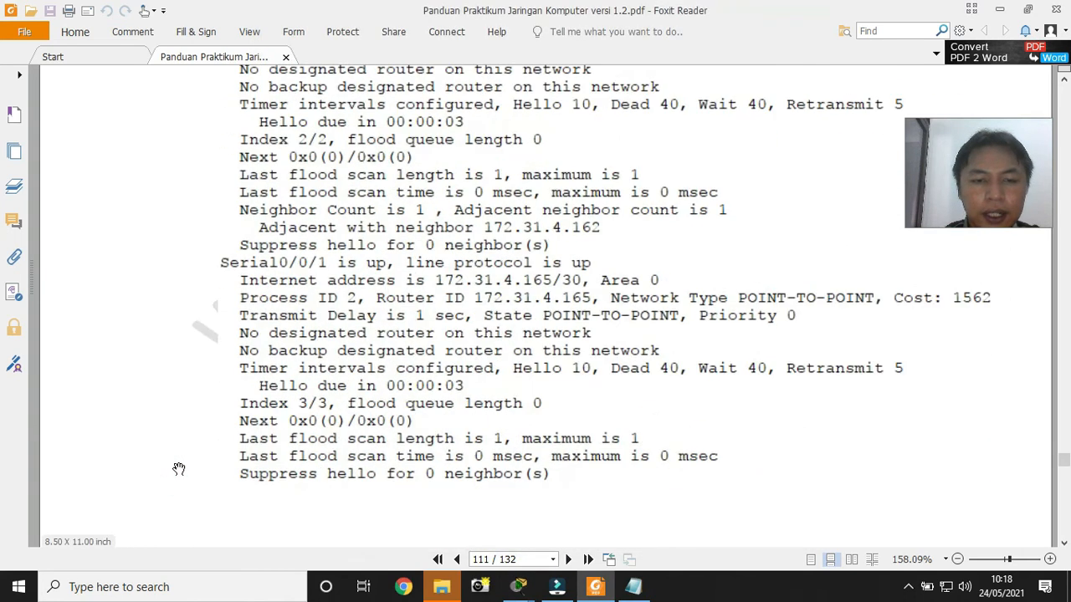
pyautogui.scroll(-4, 179, 466)
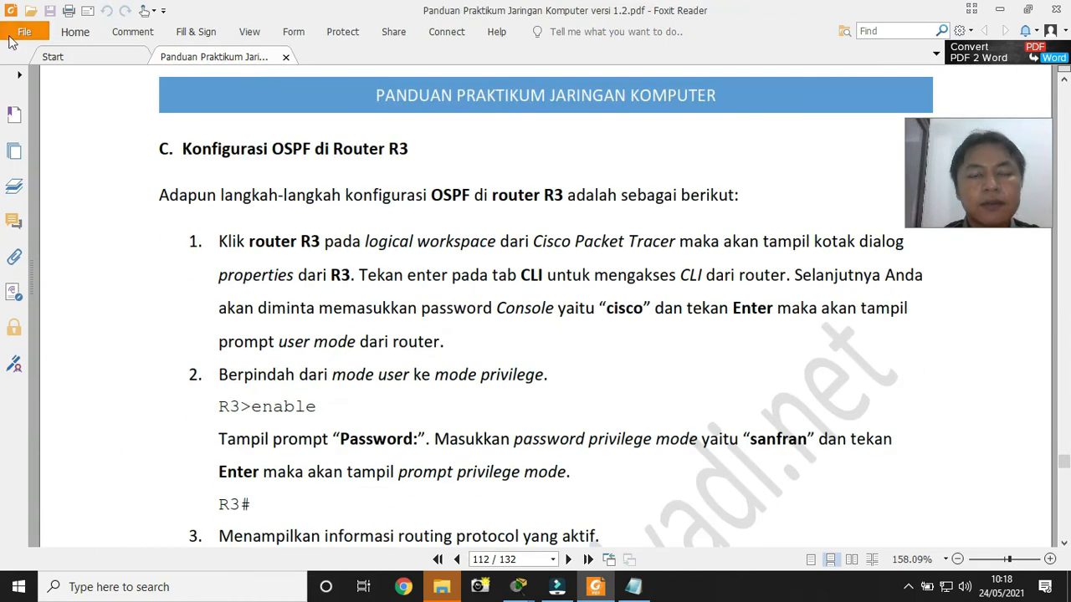
# Switch to R2's window in Packet Tracer and run show ip route
pyautogui.click(518, 586)
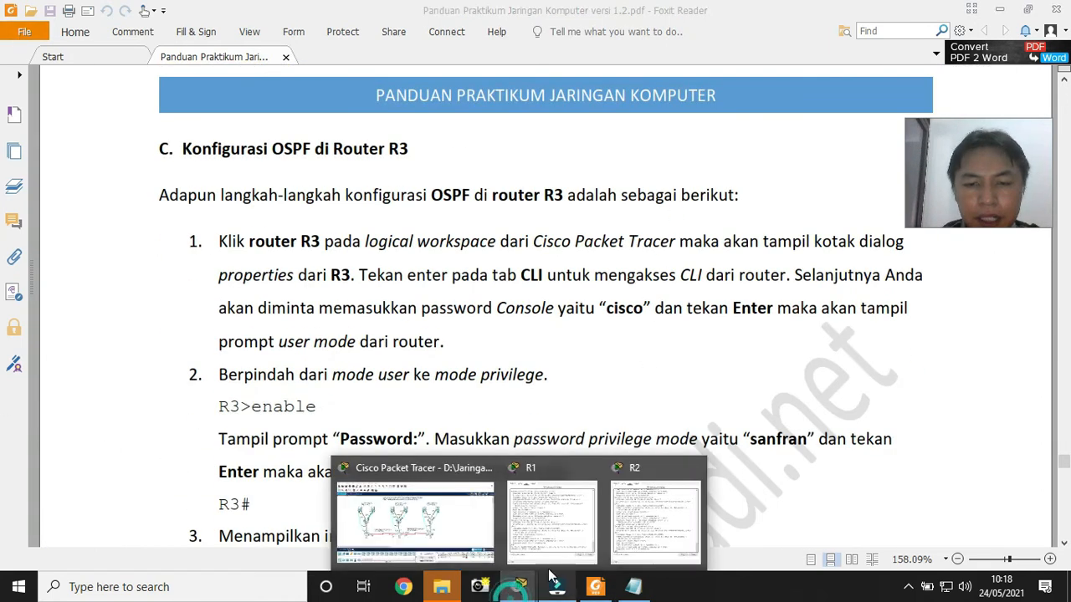
pyautogui.click(631, 520)
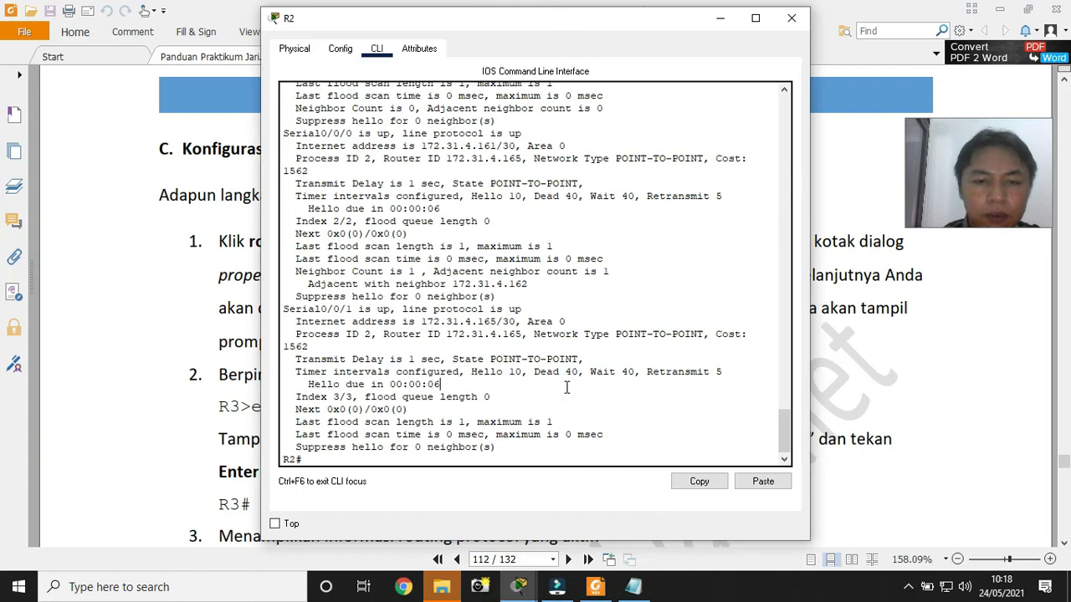
pyautogui.write('show ip route')
pyautogui.press('Return')
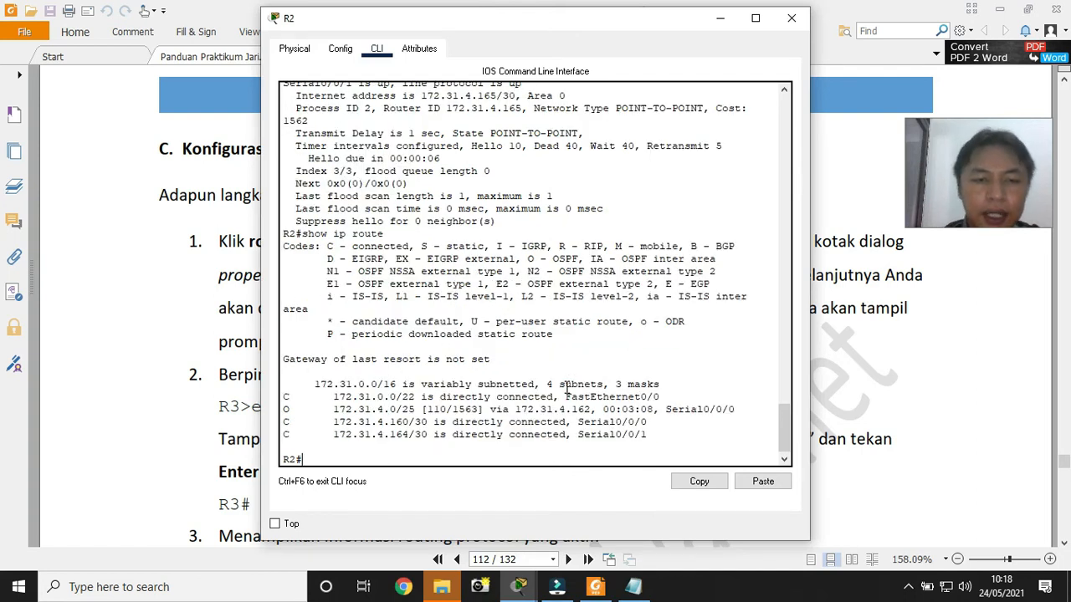
# Highlight the OSPF route's code and destination network in R2's routing table, and compare them with the LAN R1 topology
pyautogui.doubleClick(286, 409)
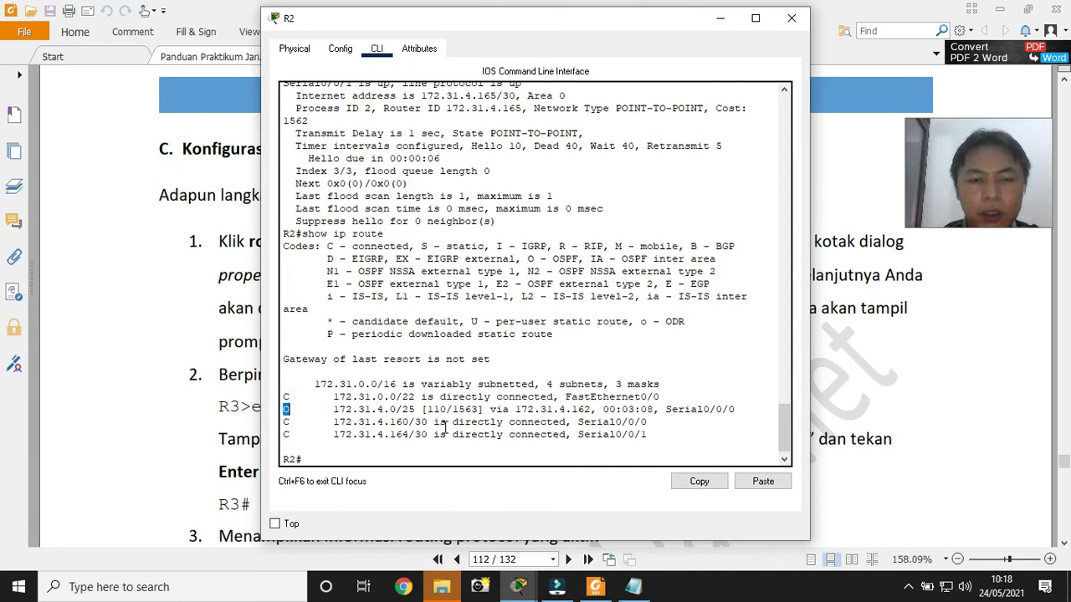
pyautogui.moveTo(333, 410); pyautogui.dragTo(417, 411)
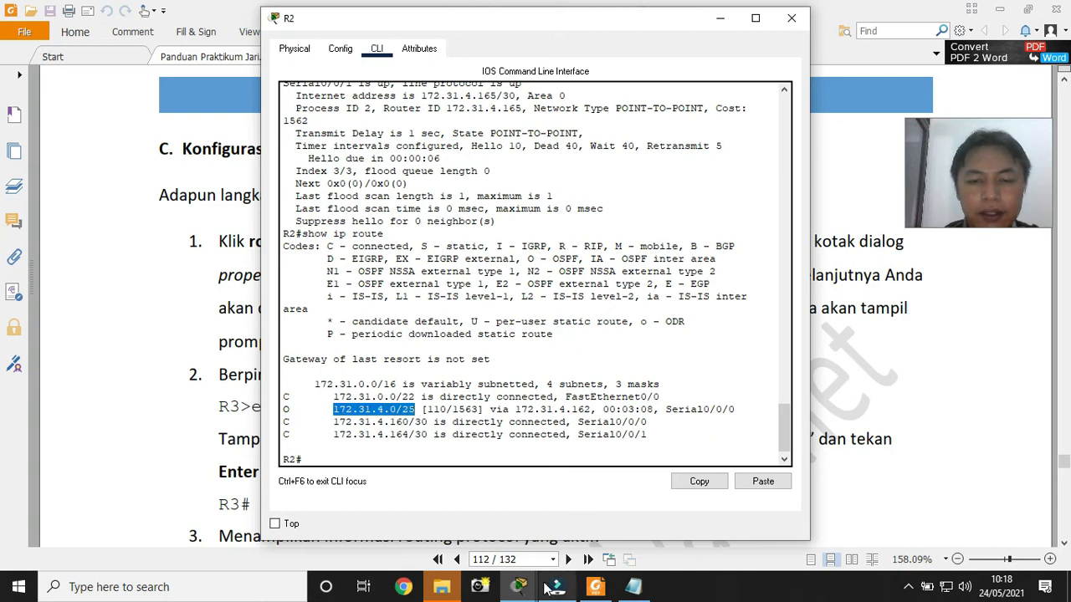
pyautogui.click(518, 587)
pyautogui.click(487, 559)
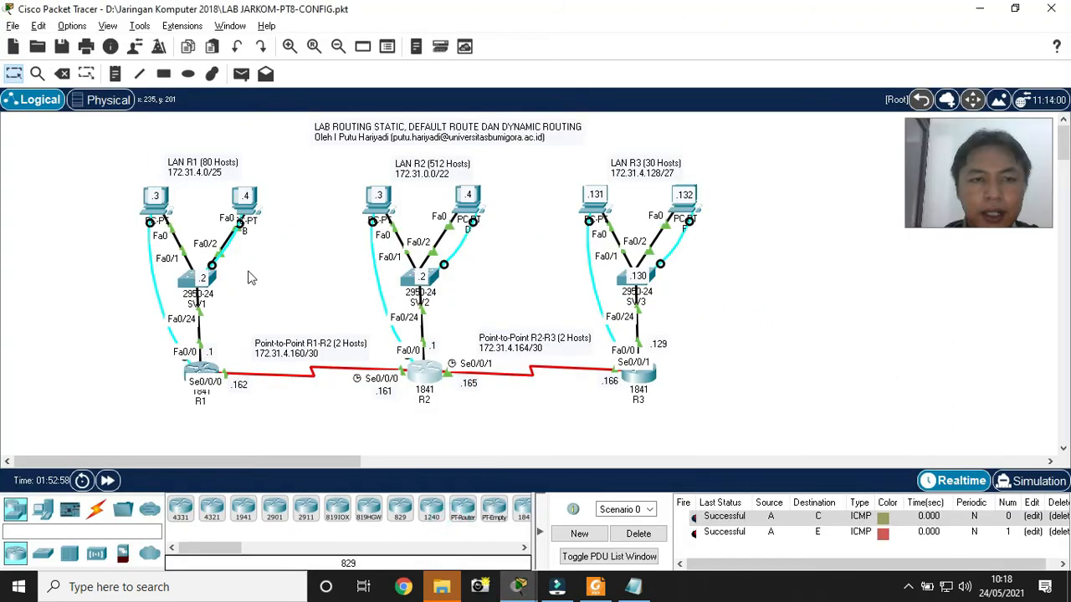
# Return to R2's routing table and highlight the OSPF route's next hop, administrative distance and cost
pyautogui.click(518, 586)
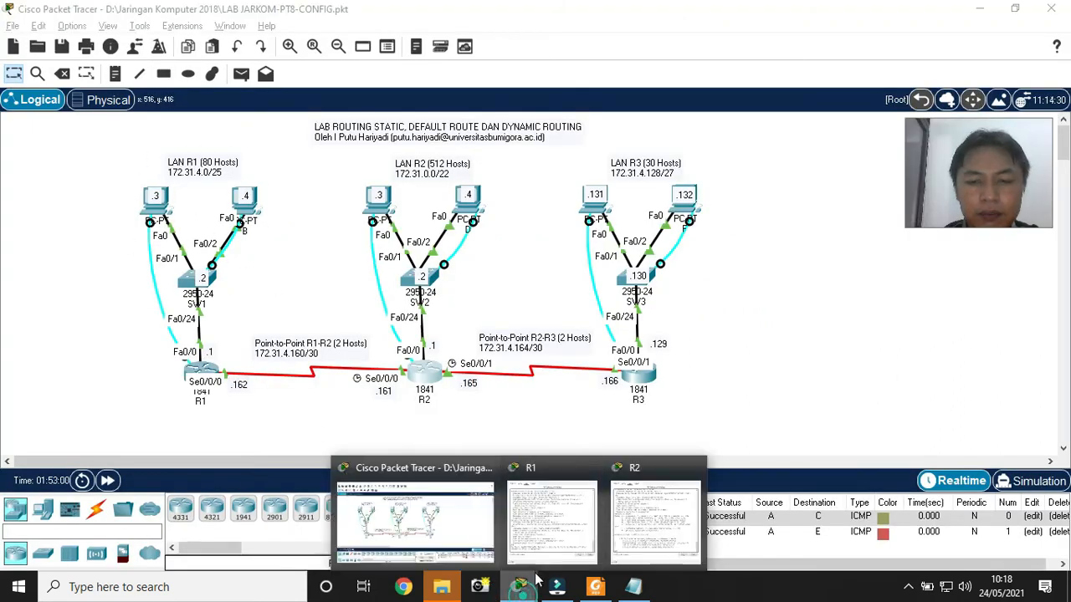
pyautogui.click(651, 520)
pyautogui.doubleClick(495, 410)
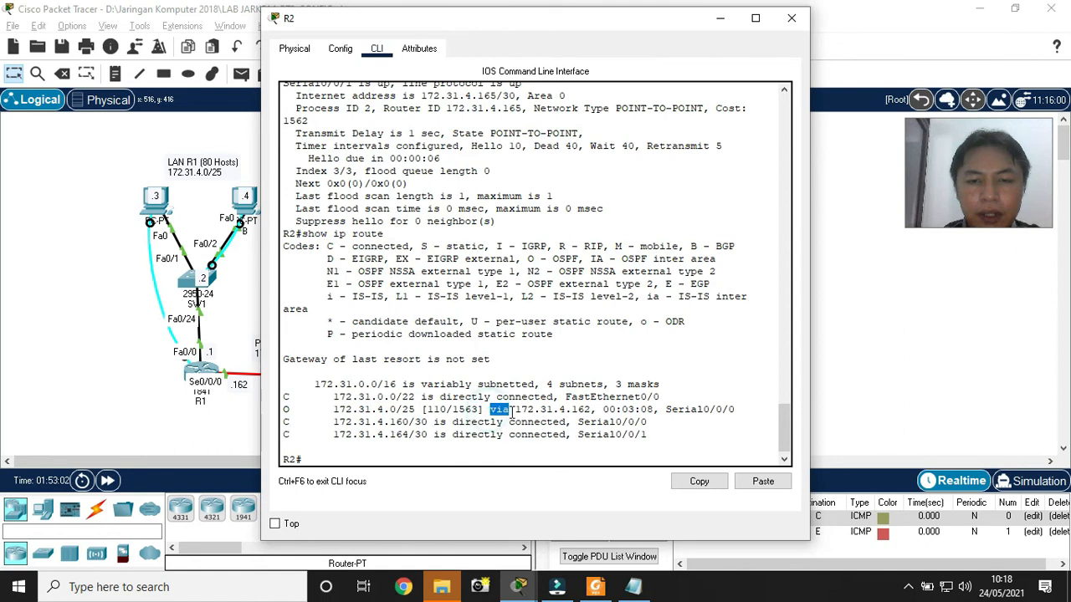
pyautogui.moveTo(516, 410); pyautogui.dragTo(593, 410)
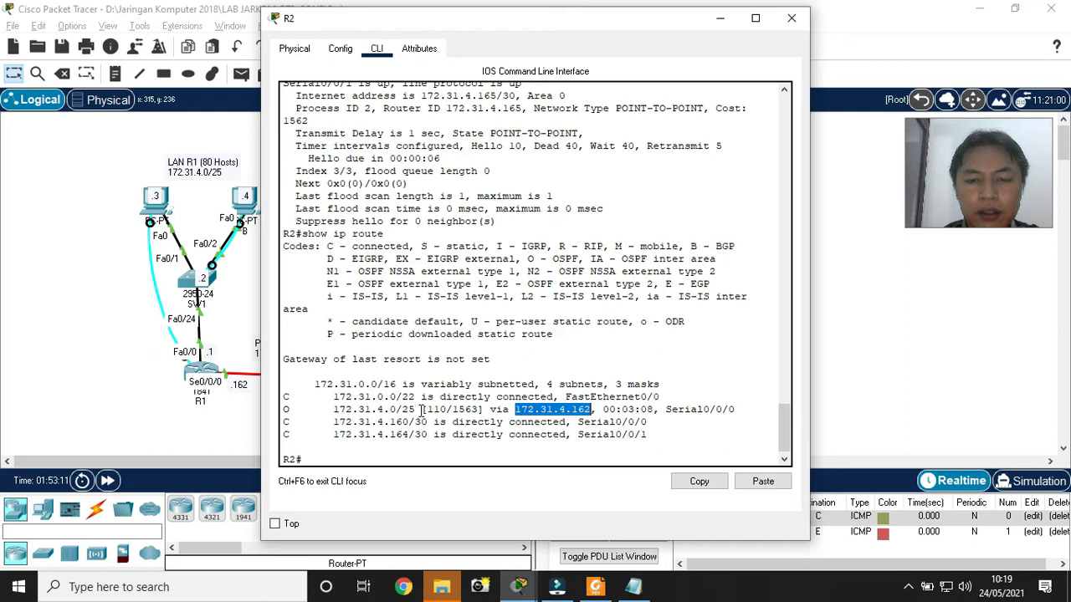
pyautogui.moveTo(422, 410); pyautogui.dragTo(447, 410)
pyautogui.click(458, 408)
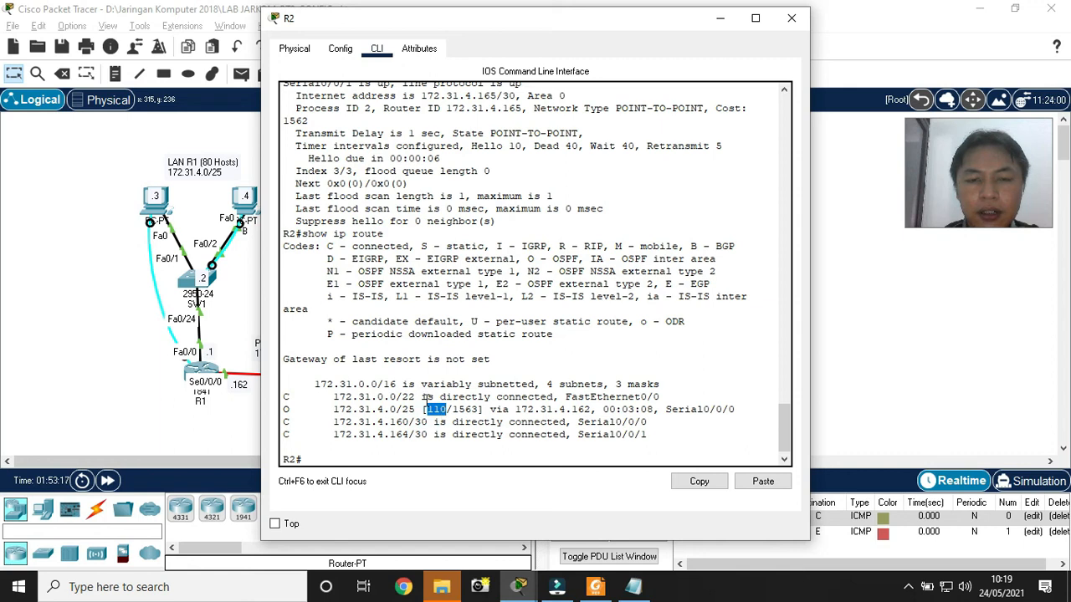
pyautogui.moveTo(455, 410); pyautogui.dragTo(479, 410)
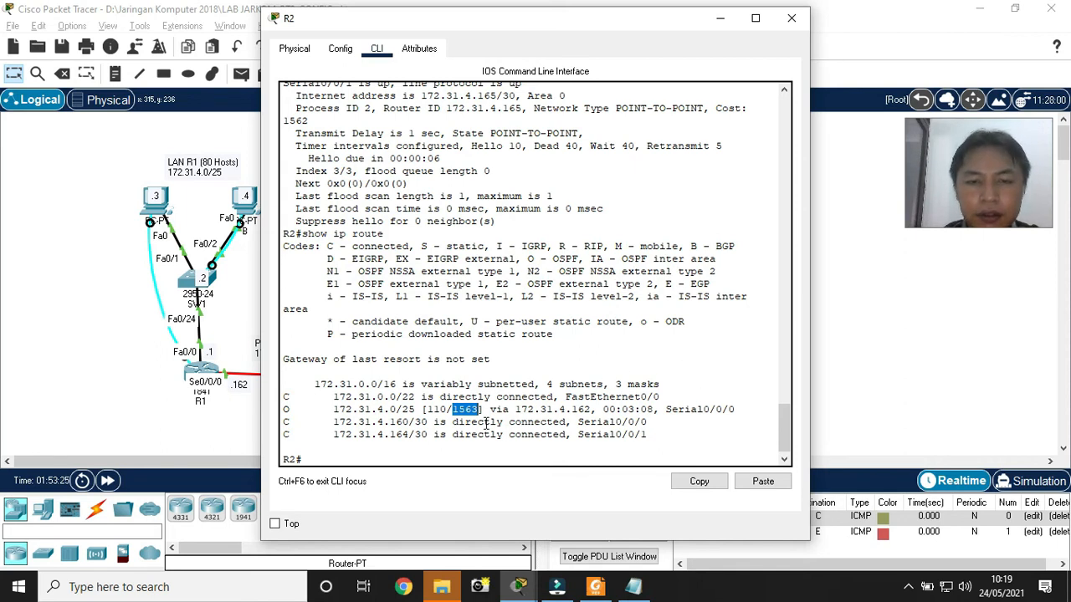
# Open R3's command line, log in with the console password, and enter privileged mode using enable and the privileged-mode password
pyautogui.click(595, 588)
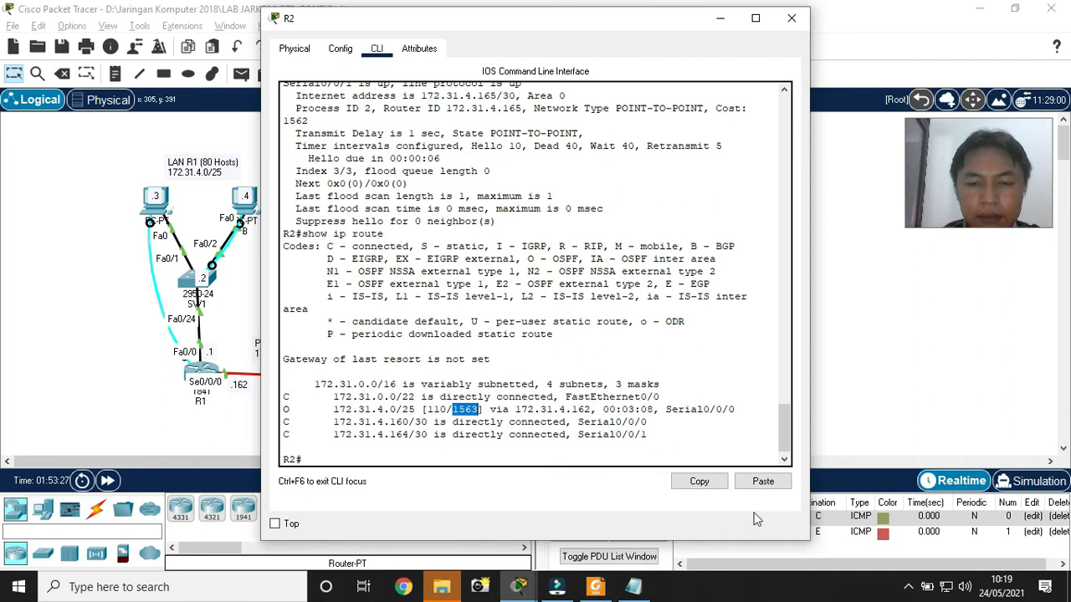
pyautogui.click(641, 376)
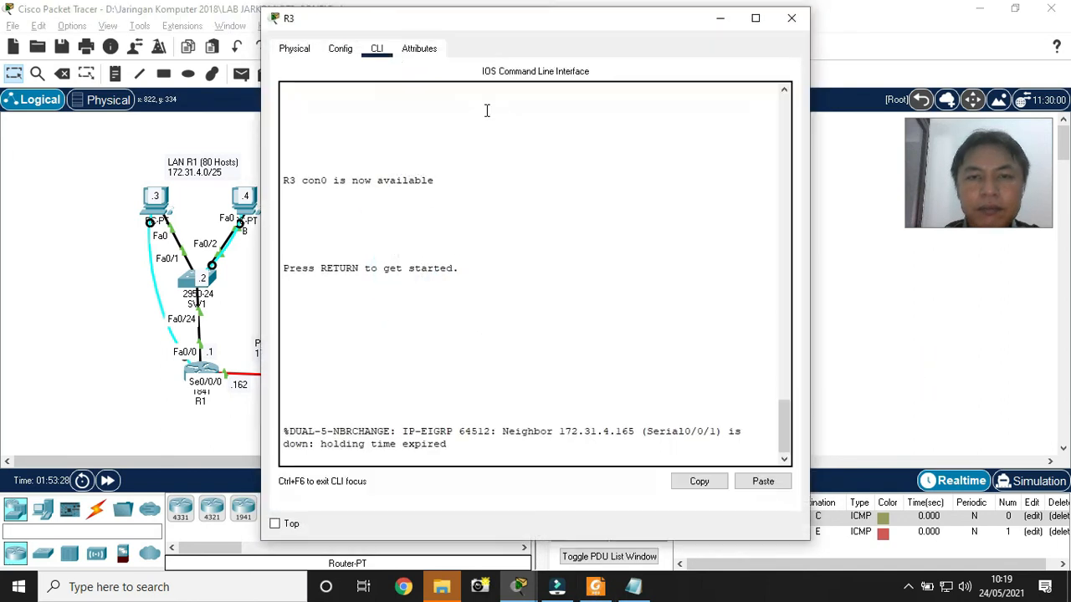
pyautogui.click(458, 335)
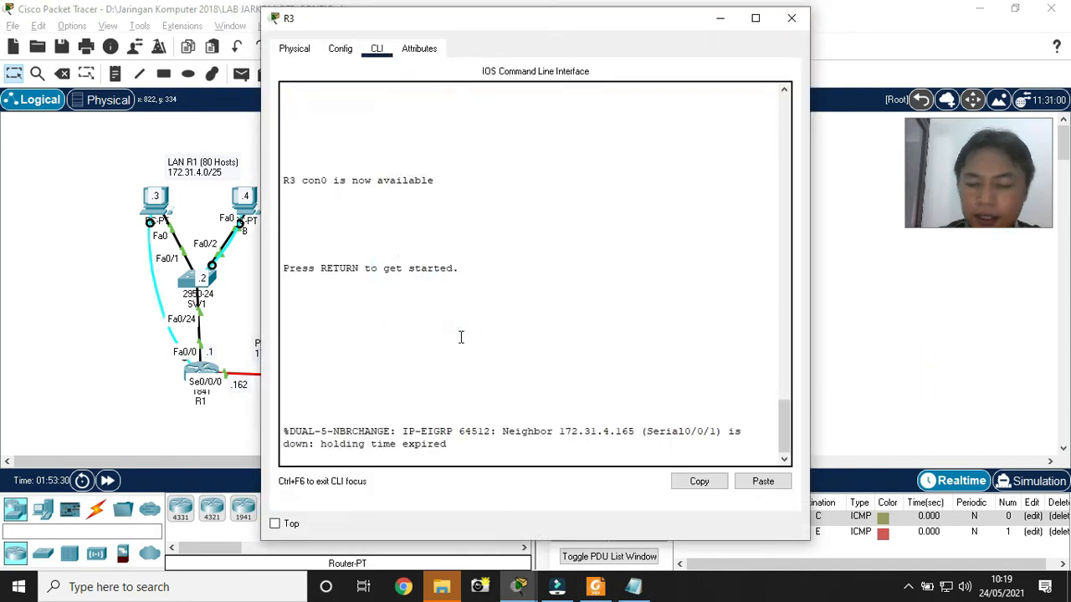
pyautogui.press('Return')
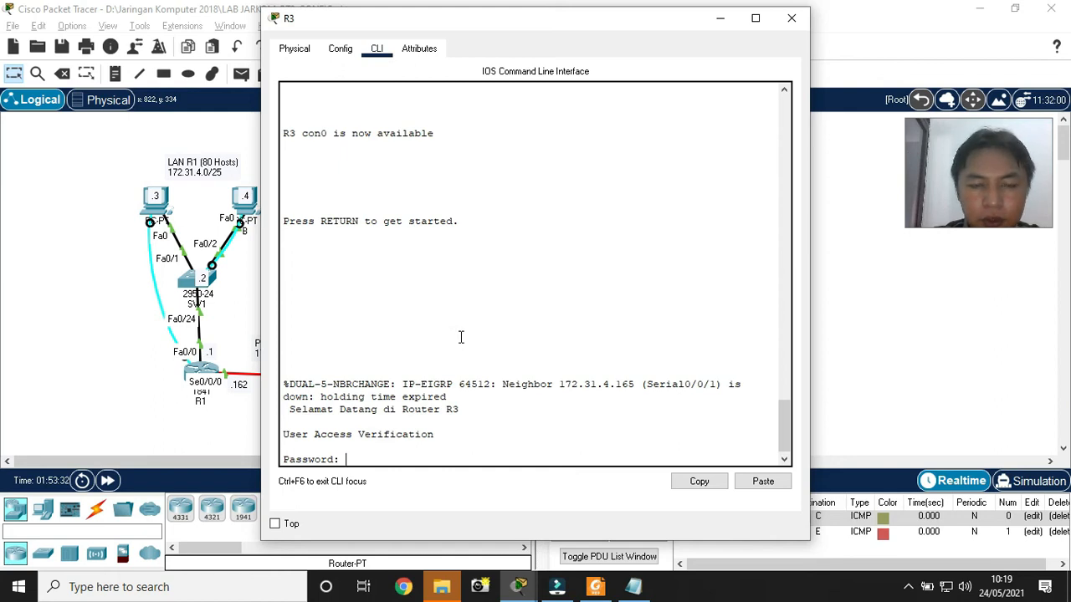
pyautogui.press('Return')
pyautogui.write('enable')
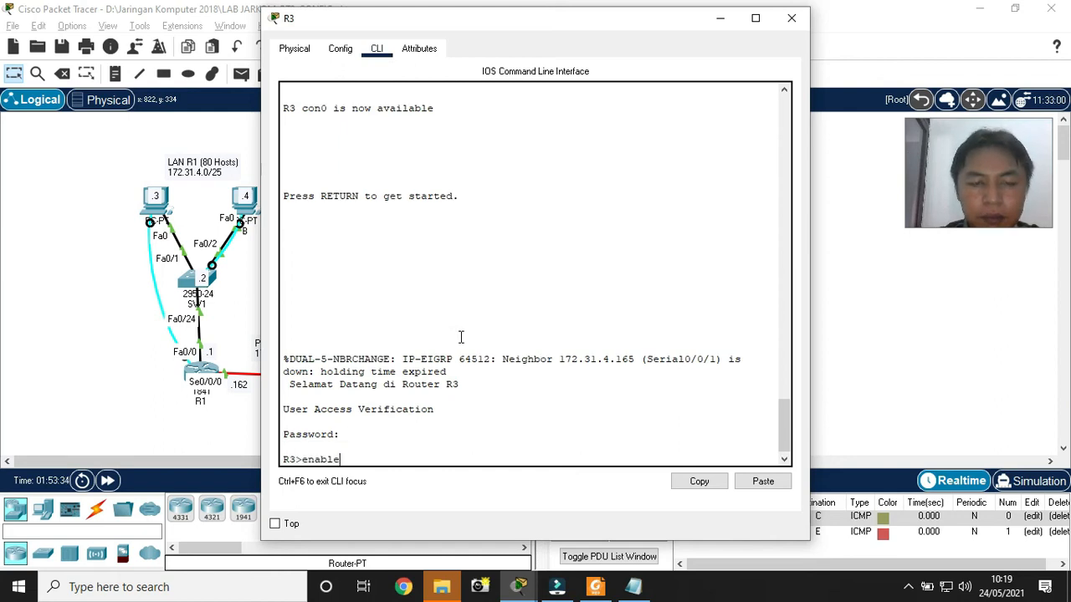
pyautogui.press('Return')
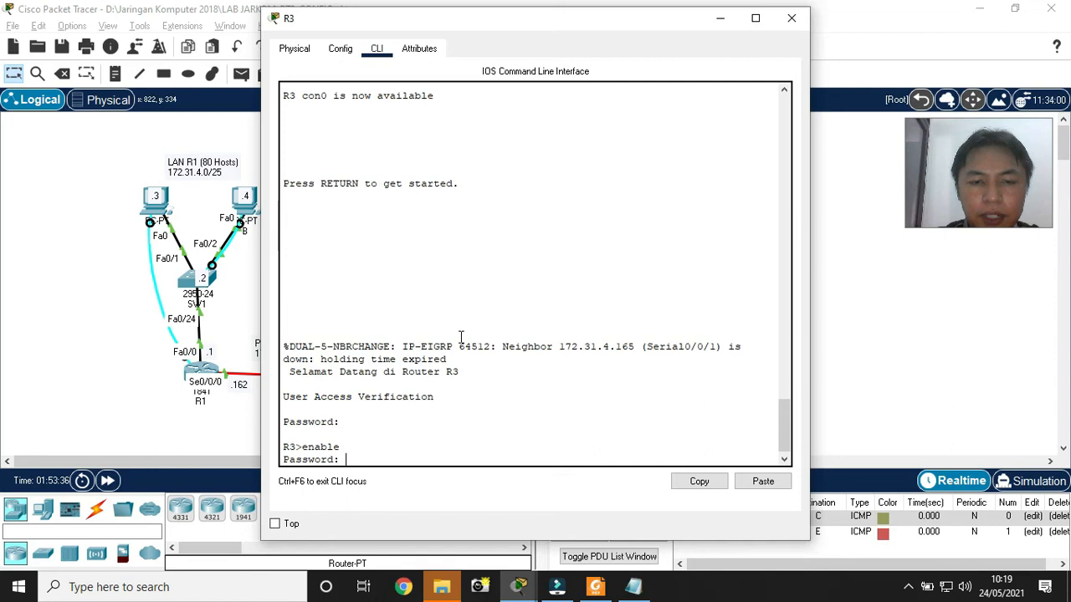
pyautogui.press('Return')
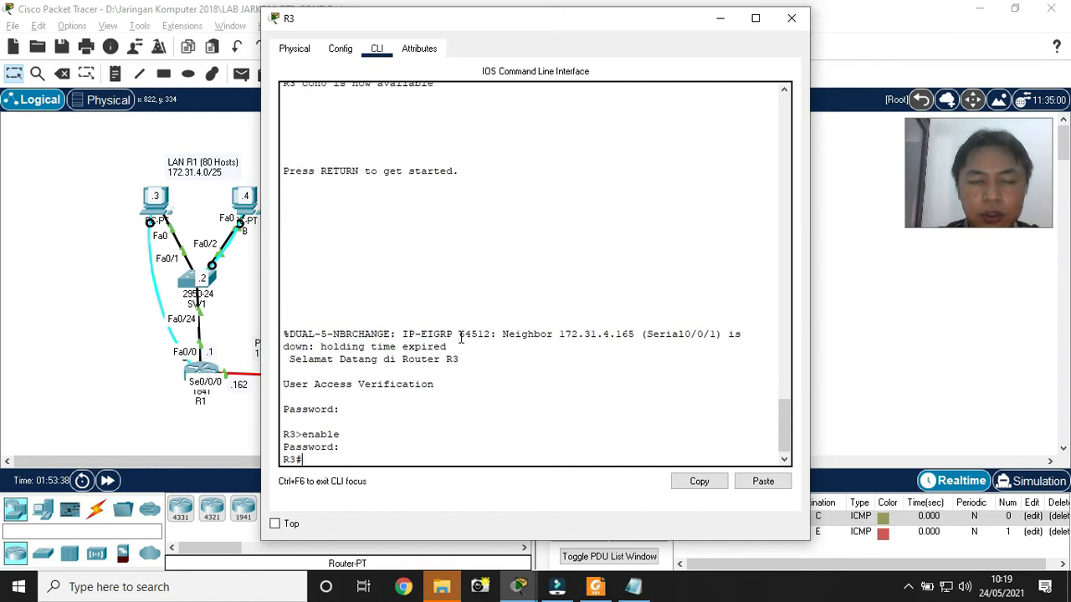
# Run show ip protocols on R3 and highlight the name of the active routing protocol
pyautogui.write('show i')
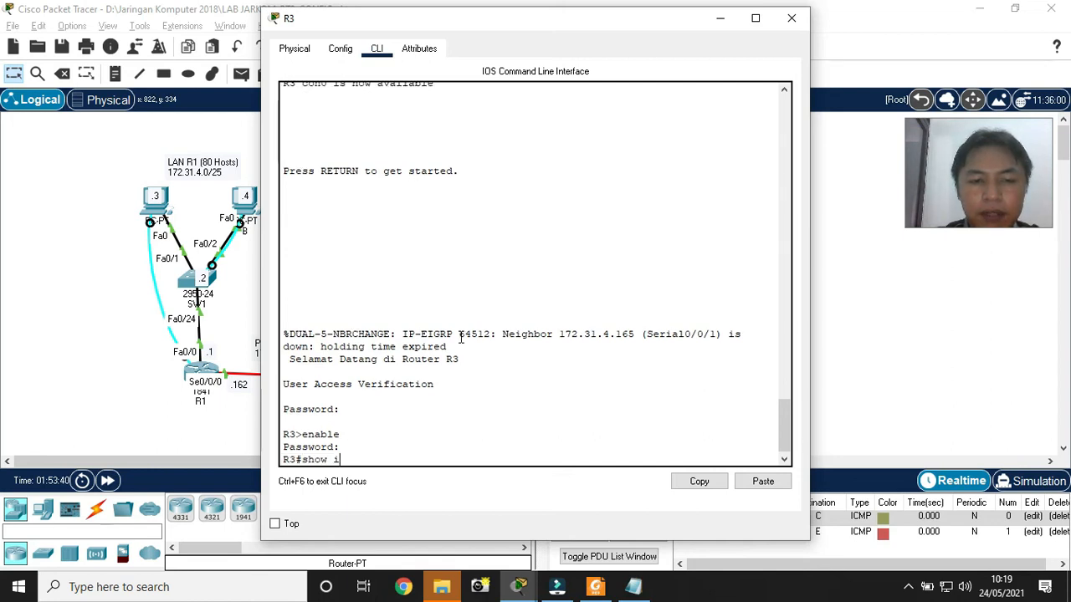
pyautogui.write(' pp protocols')
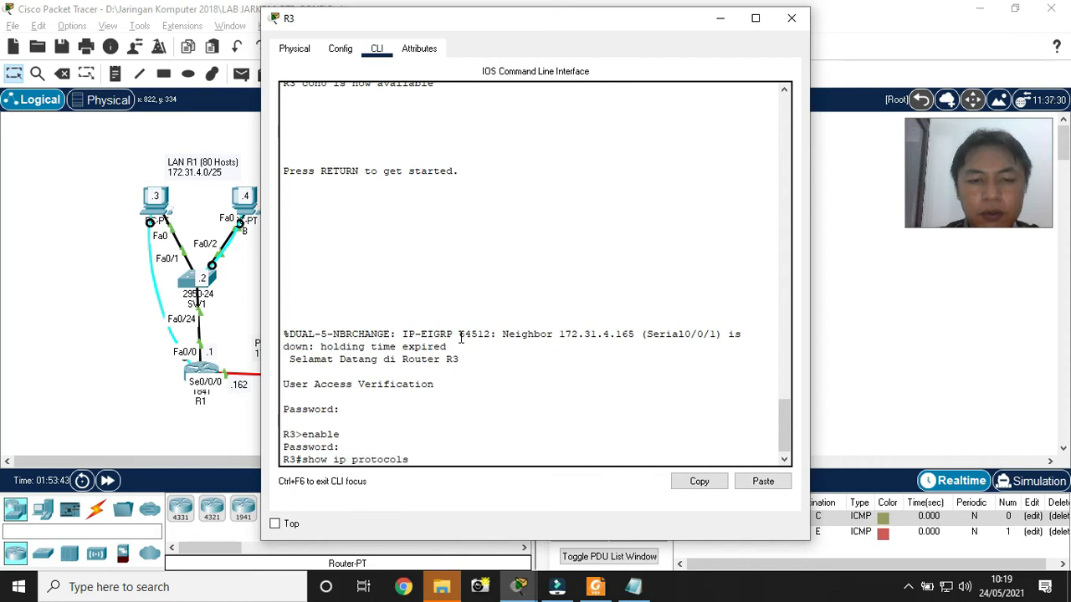
pyautogui.press('Return')
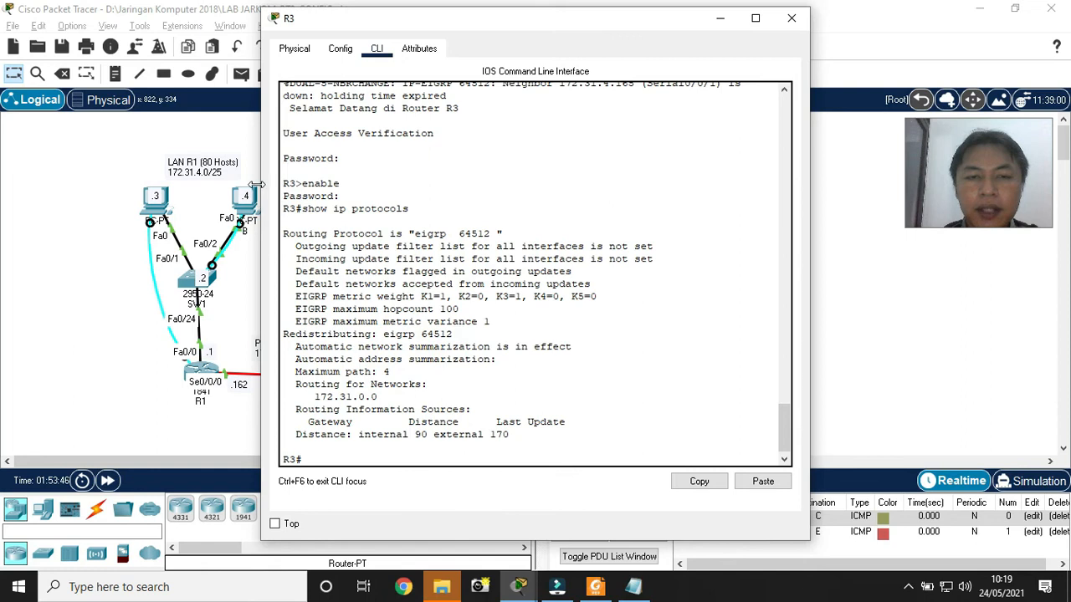
pyautogui.doubleClick(430, 234)
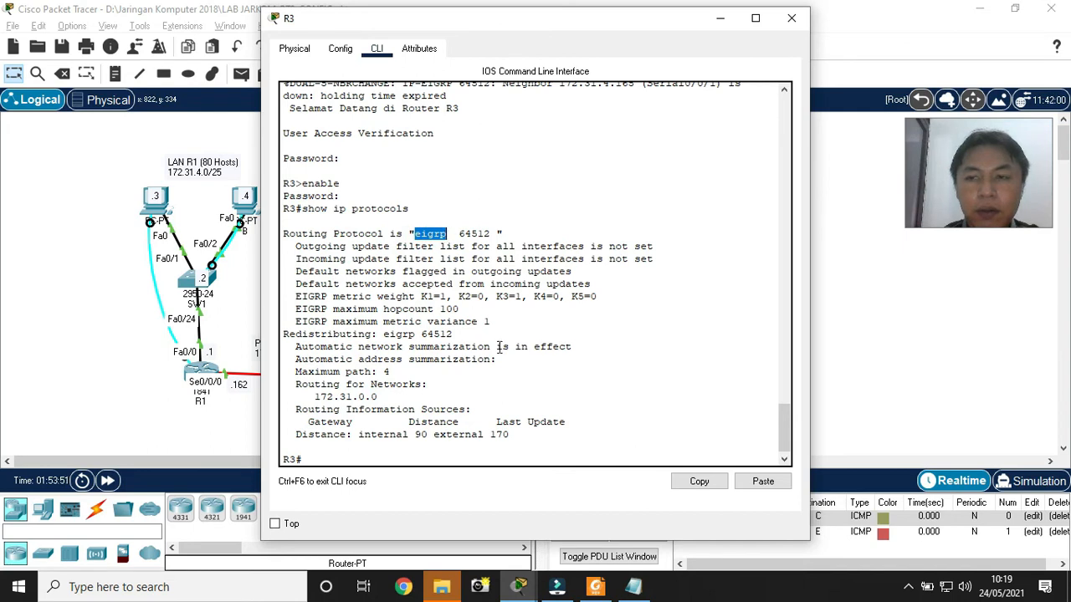
# Highlight the EIGRP autonomous system number in R3's output, and read the PDF guide's steps for disabling EIGRP on R3
pyautogui.moveTo(461, 234); pyautogui.dragTo(499, 236)
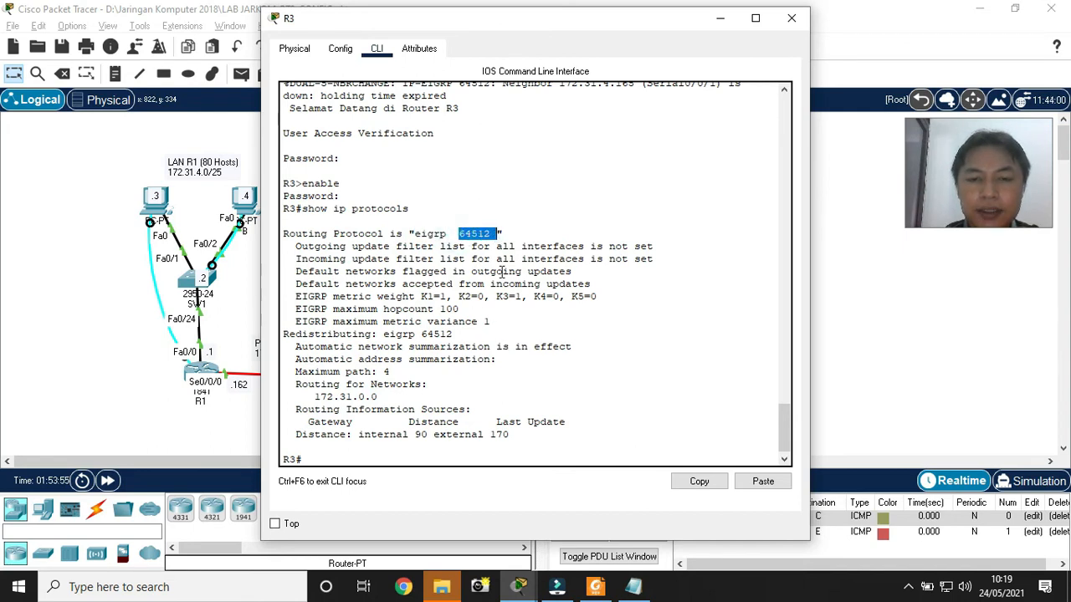
pyautogui.click(596, 585)
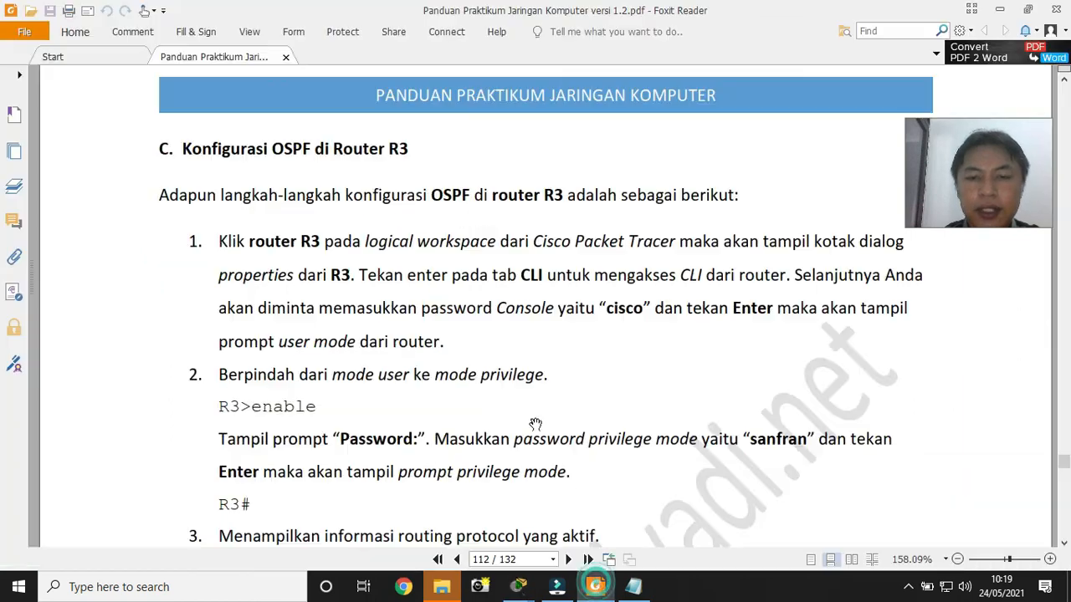
pyautogui.scroll(-2, 482, 339)
pyautogui.scroll(-15, 482, 340)
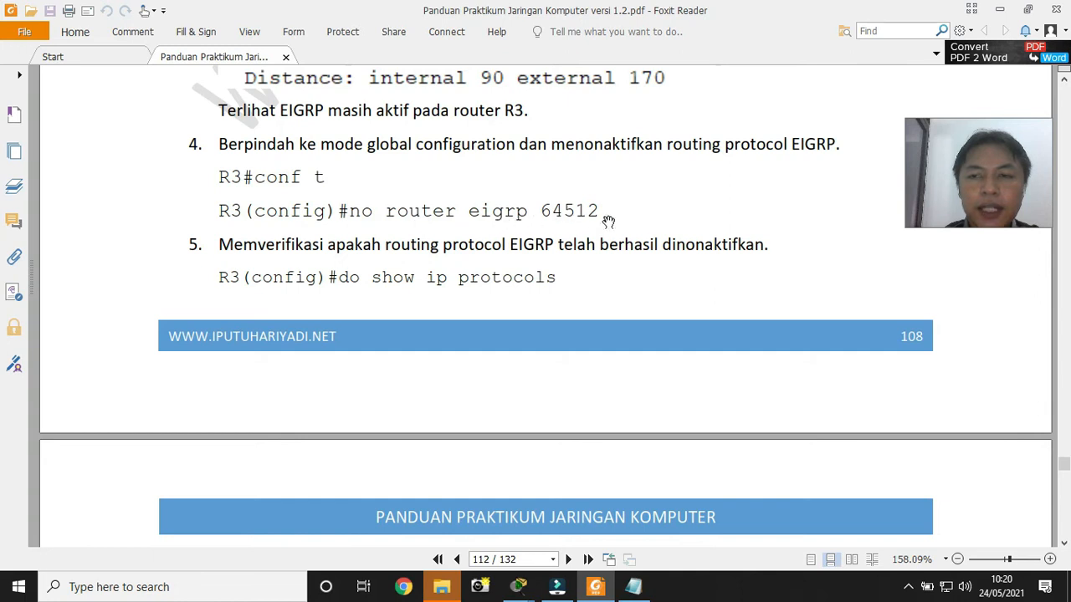
# Return to R3's command line, enter global configuration mode with conf t, and remove EIGRP using no router eigrp 64512
pyautogui.click(519, 586)
pyautogui.click(706, 519)
pyautogui.write('conf t')
pyautogui.press('Return')
pyautogui.write('no router eigrp')
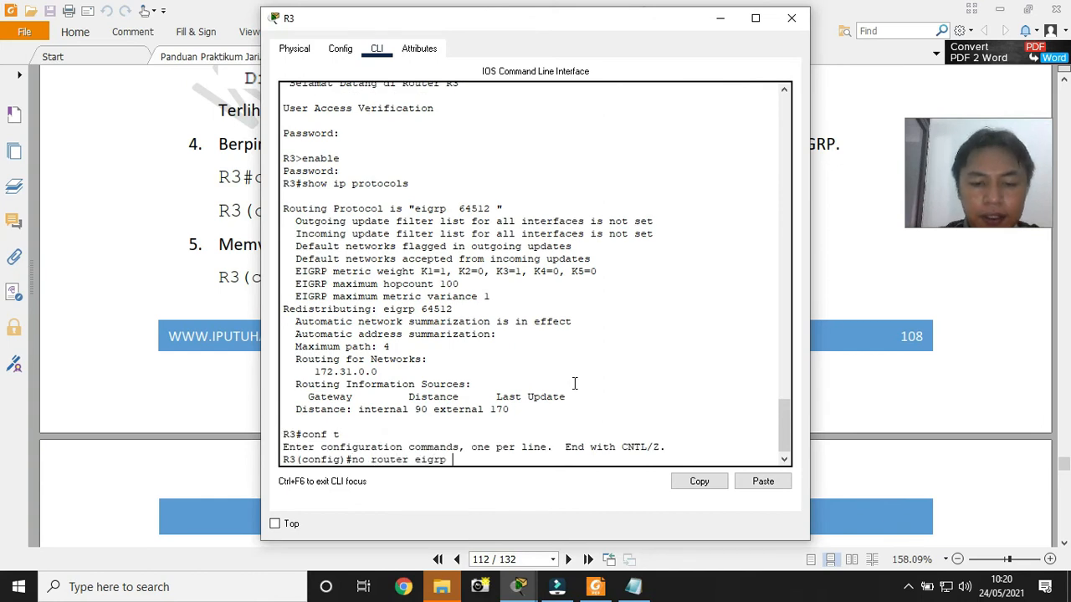
pyautogui.write(' 64512')
pyautogui.press('Return')
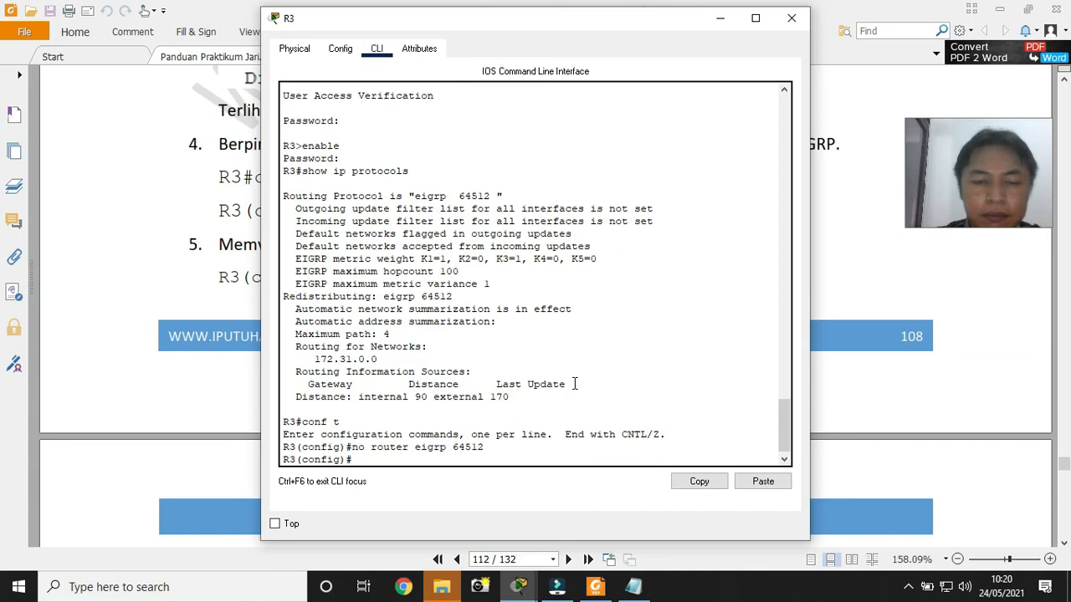
# Run do show ip protocols on R3 to check whether EIGRP is still active
pyautogui.write('do sh')
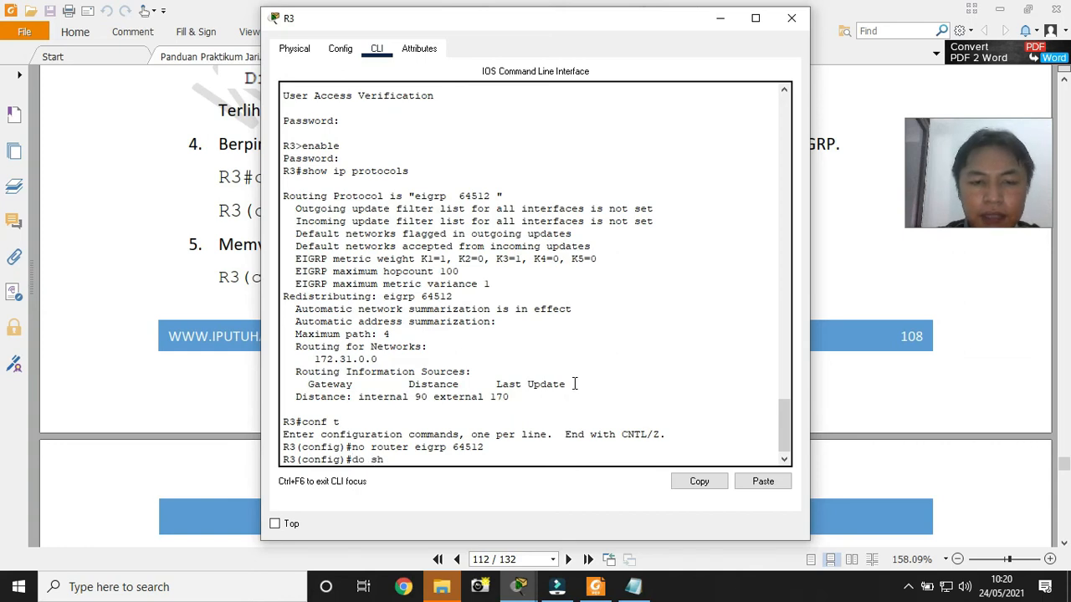
pyautogui.write('ow ip protocols')
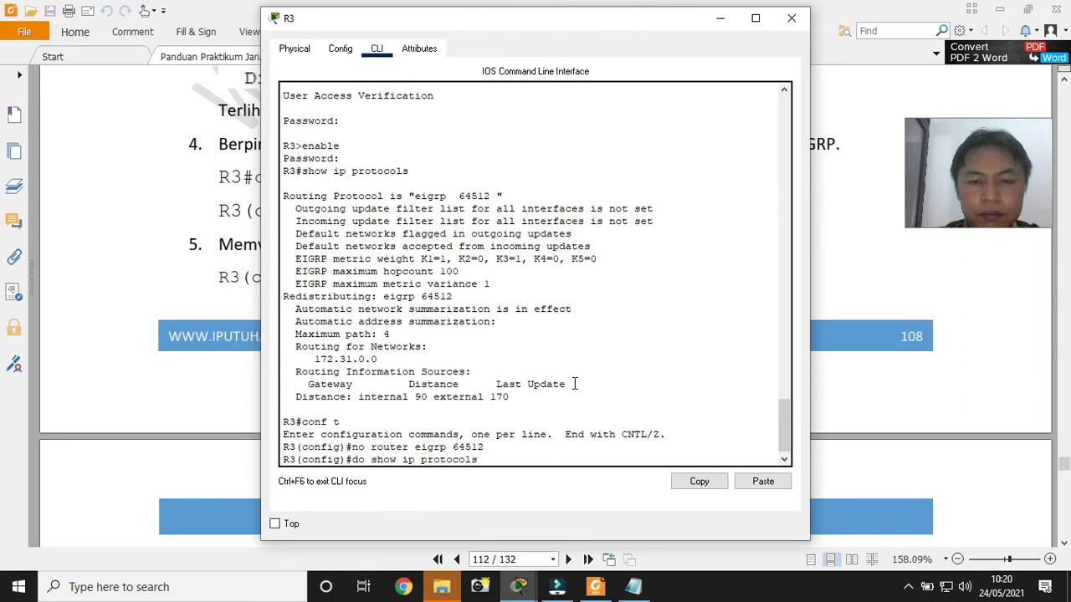
pyautogui.press('Return')
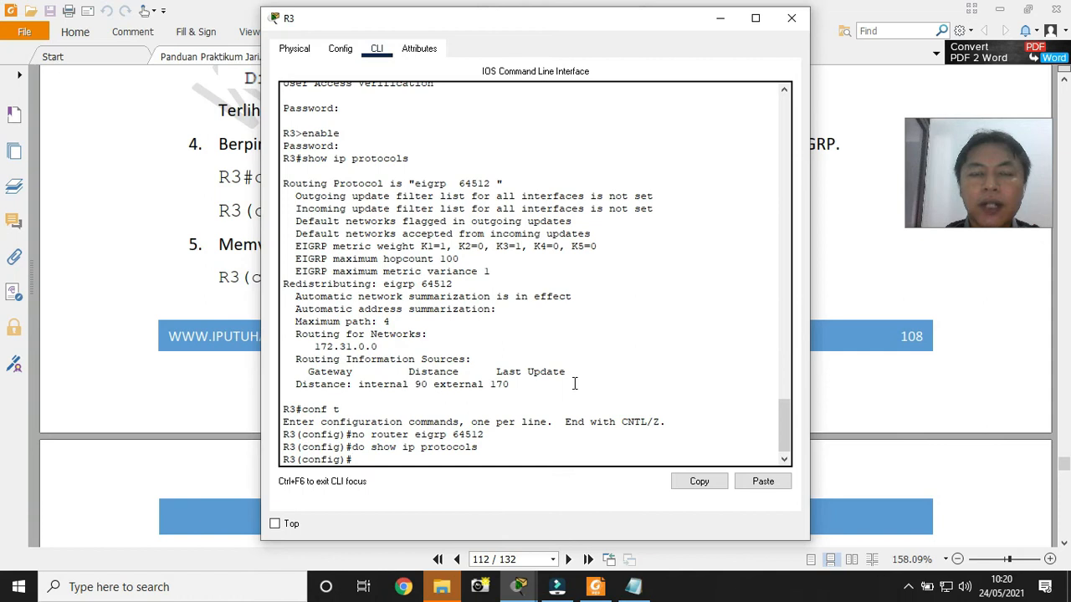
# Consult the guide's OSPF activation step for R3, and enable OSPF with process ID 3 using router ospf 3
pyautogui.click(240, 350)
pyautogui.scroll(-10, 242, 351)
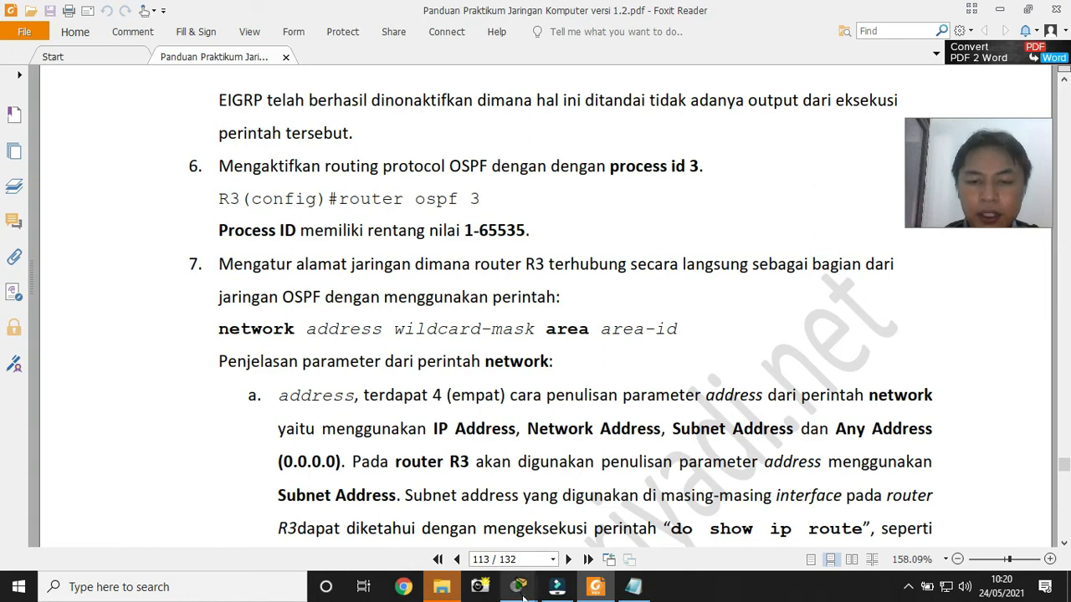
pyautogui.click(707, 526)
pyautogui.write('router')
pyautogui.press('BackSpace')
pyautogui.press('BackSpace')
pyautogui.write('ter osp')
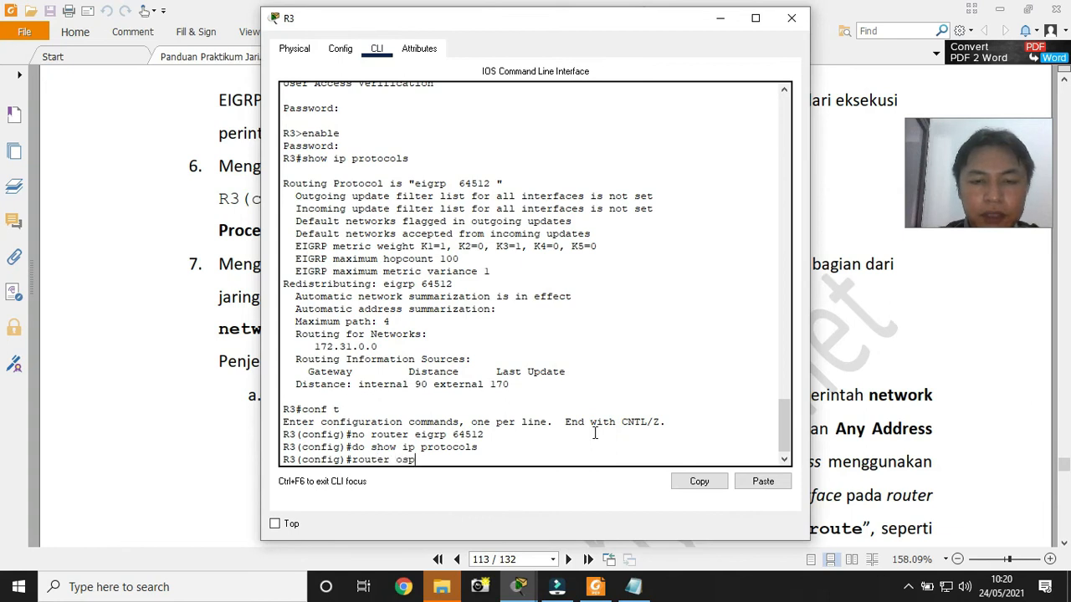
pyautogui.write('f 3')
pyautogui.press('Return')
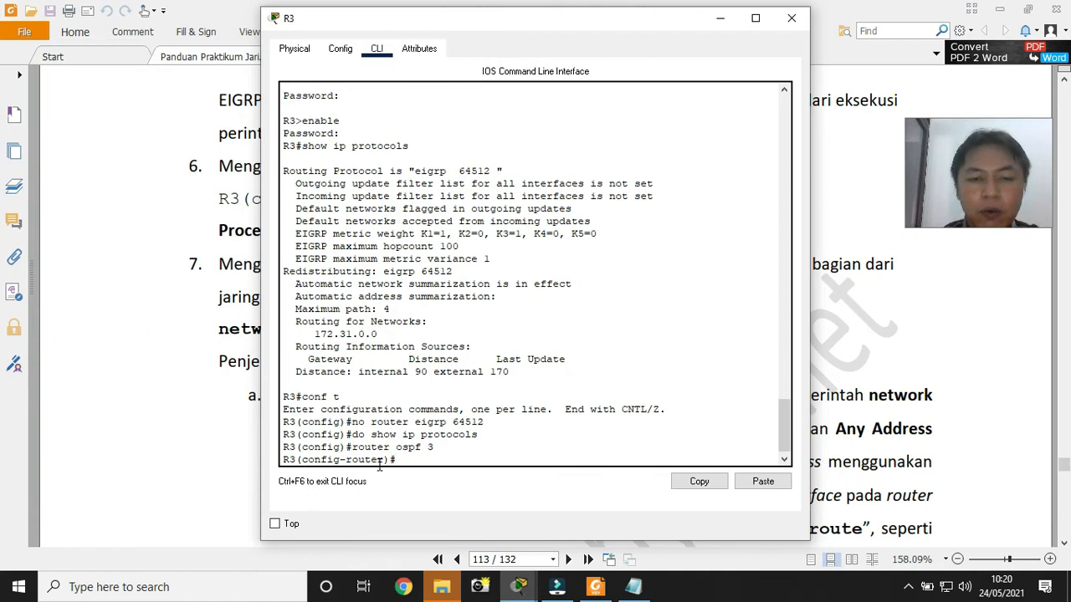
# Read the guide's explanation of the network command's address parameter, highlighting the address types from IP Address to Any Address
pyautogui.click(76, 422)
pyautogui.scroll(-3, 215, 447)
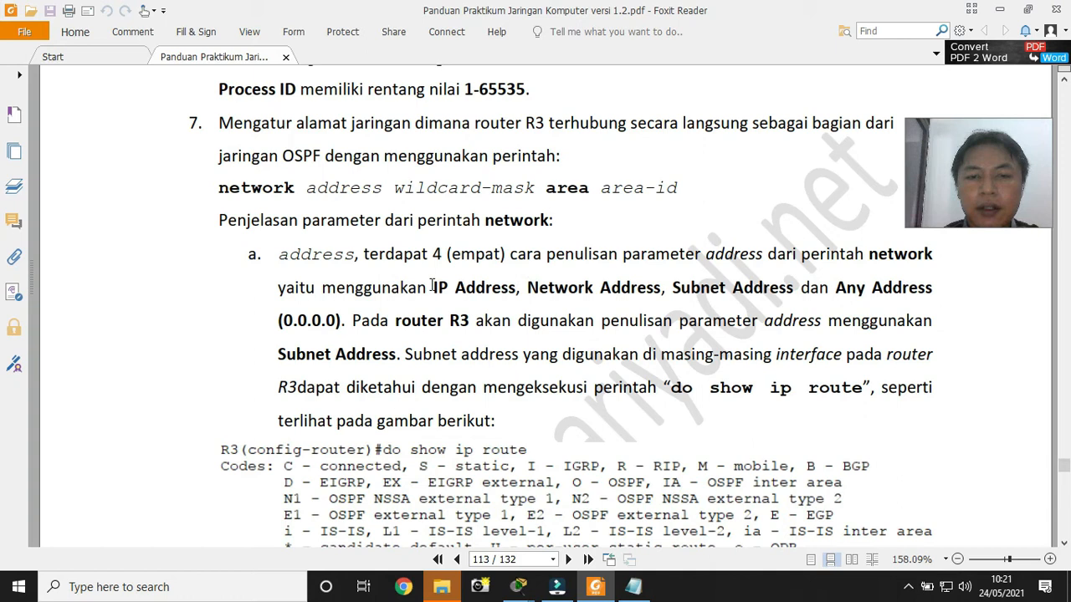
pyautogui.moveTo(430, 287); pyautogui.dragTo(512, 288)
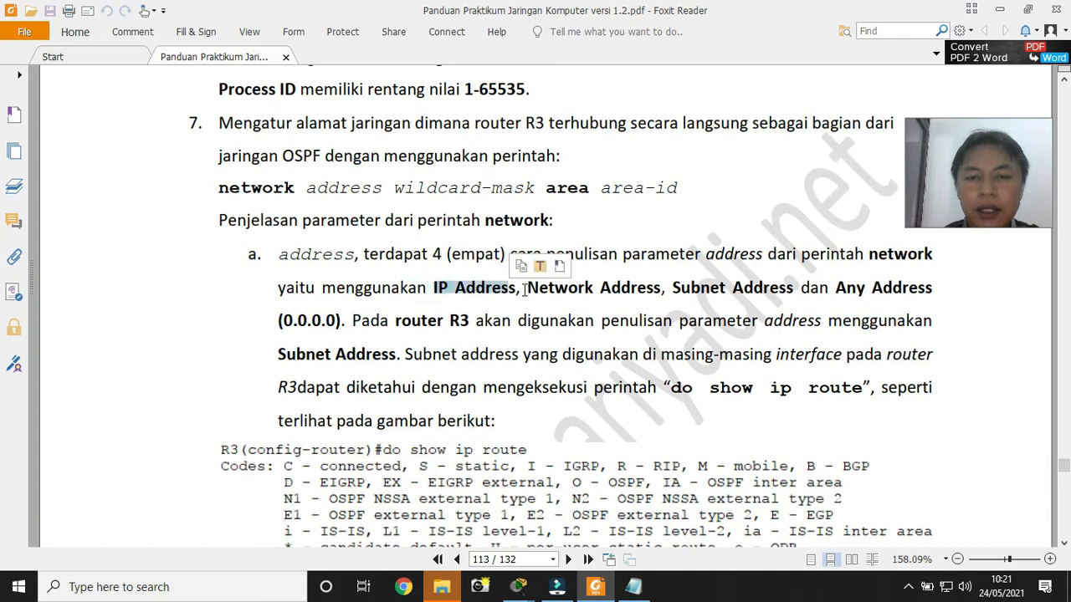
pyautogui.click(533, 287)
pyautogui.moveTo(581, 288); pyautogui.dragTo(903, 287)
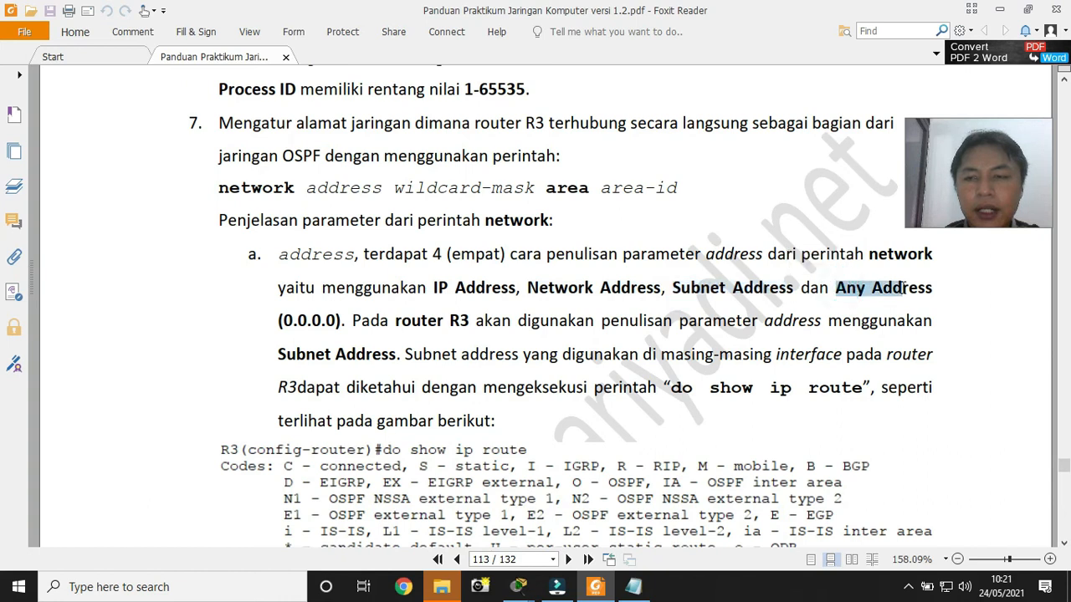
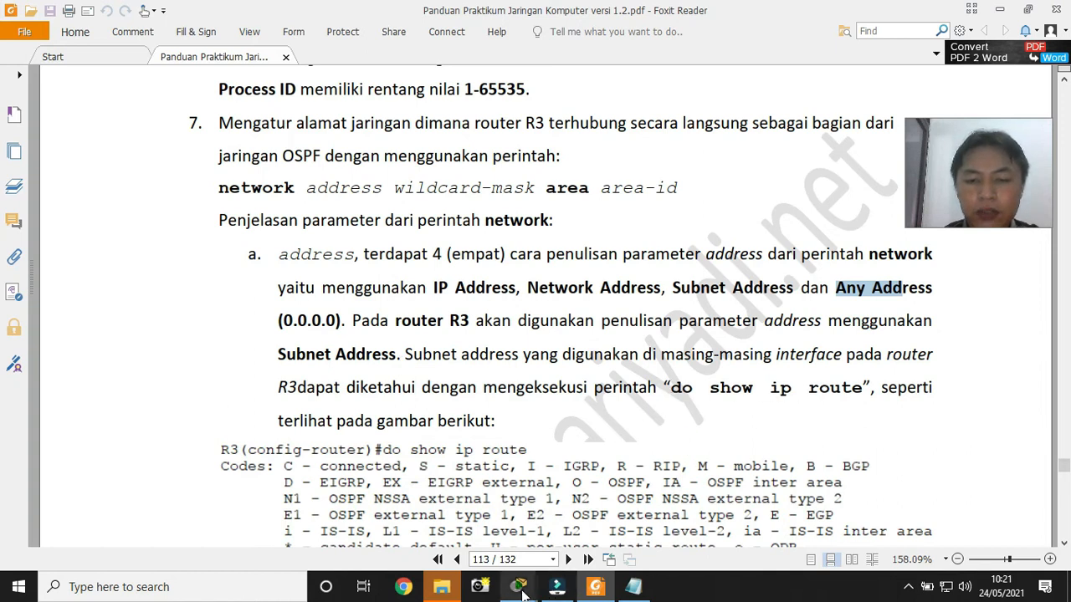
# Return to R3's command line and display its routing table with do show ip route
pyautogui.click(519, 587)
pyautogui.click(721, 512)
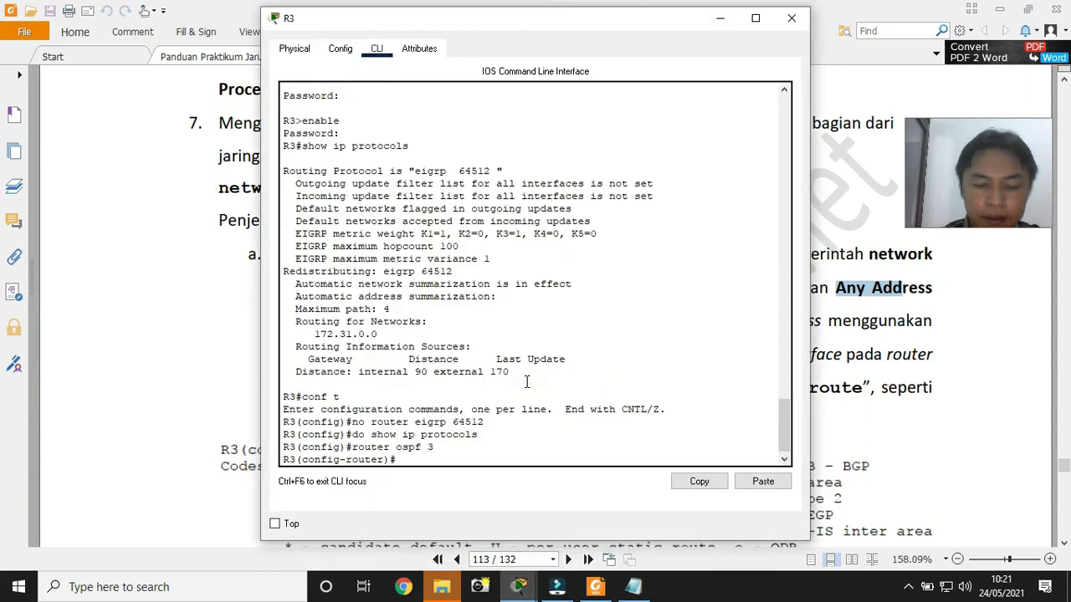
pyautogui.write('show ip rout')
pyautogui.press('Return')
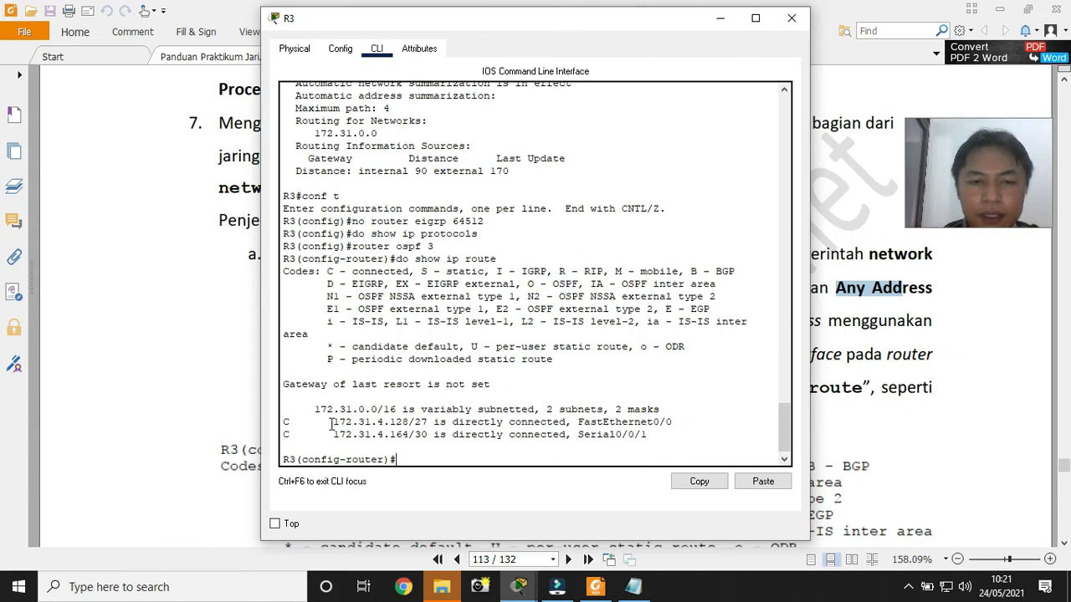
# Highlight the directly connected subnets 172.31.4.128/27 and 172.31.4.164/30 in R3's routing table, and compare them with the network topology
pyautogui.moveTo(329, 423); pyautogui.dragTo(433, 423)
pyautogui.moveTo(286, 423); pyautogui.dragTo(660, 436)
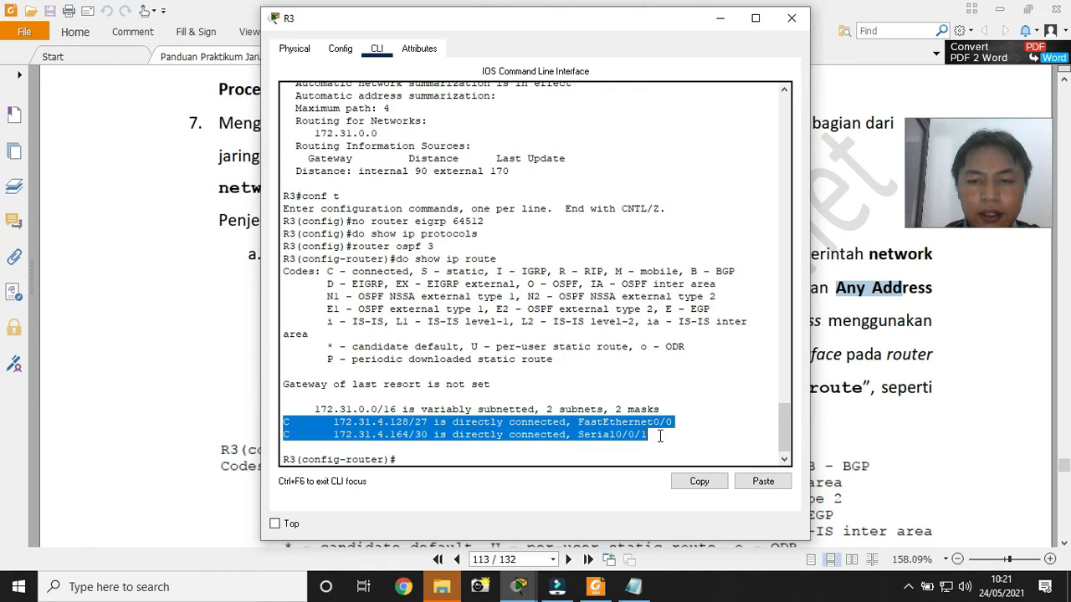
pyautogui.click(505, 437)
pyautogui.moveTo(334, 423); pyautogui.dragTo(427, 423)
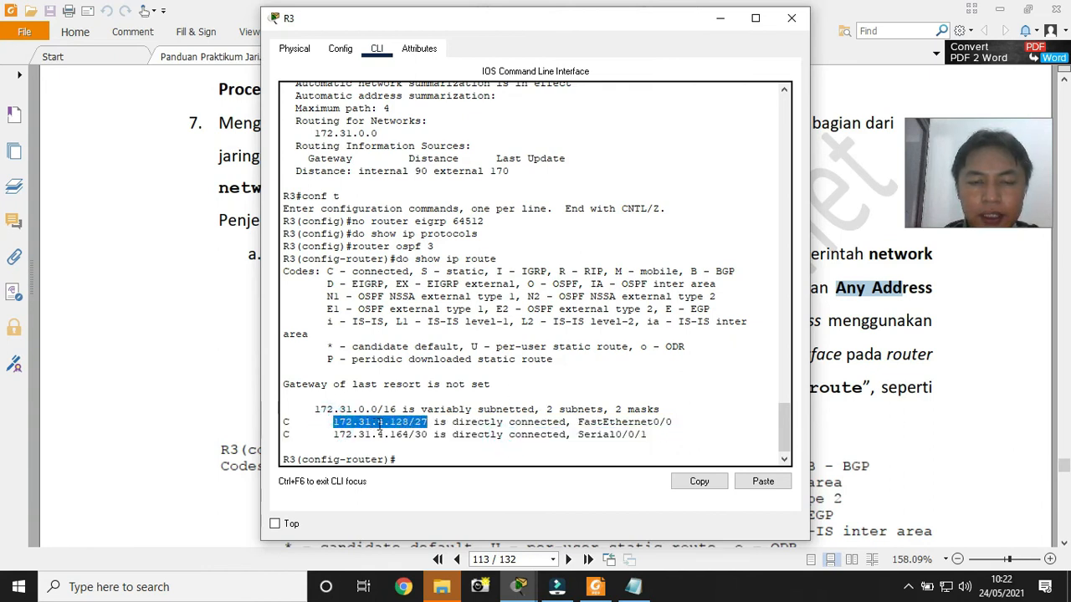
pyautogui.click(433, 424)
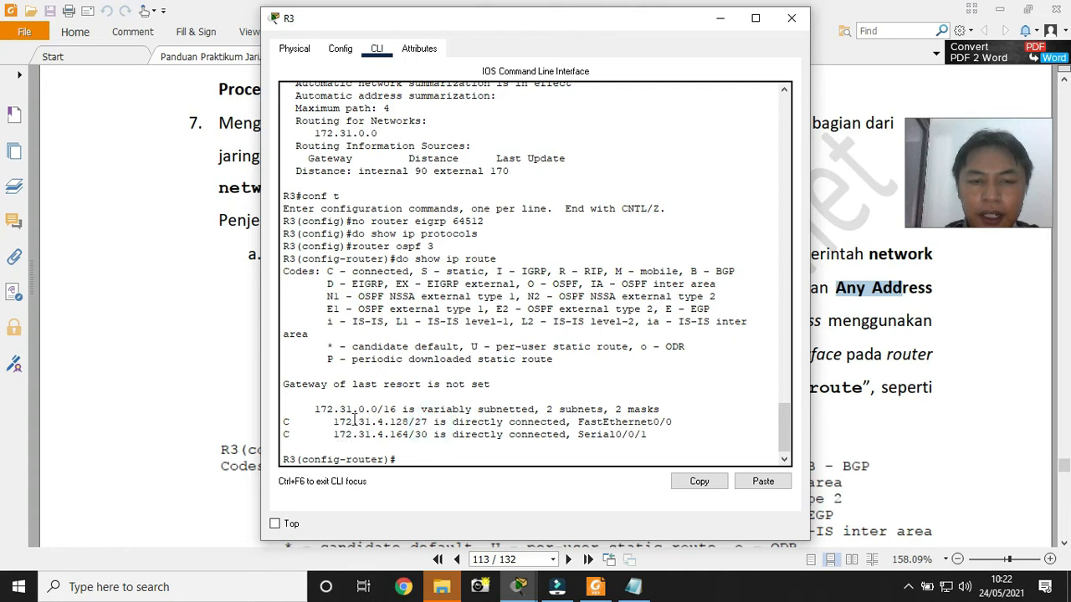
pyautogui.moveTo(333, 434); pyautogui.dragTo(429, 436)
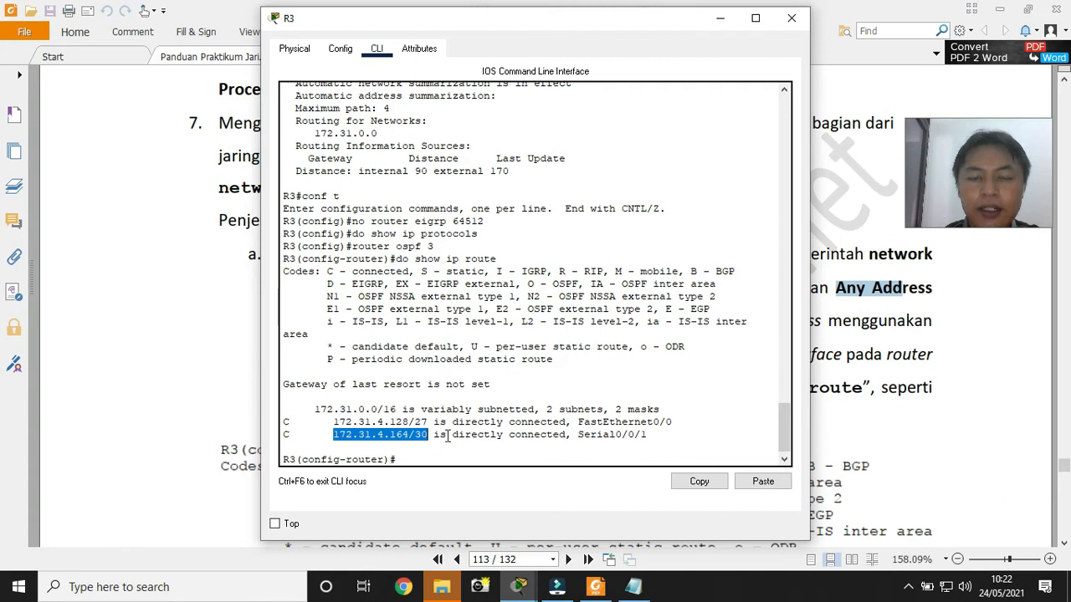
pyautogui.click(519, 586)
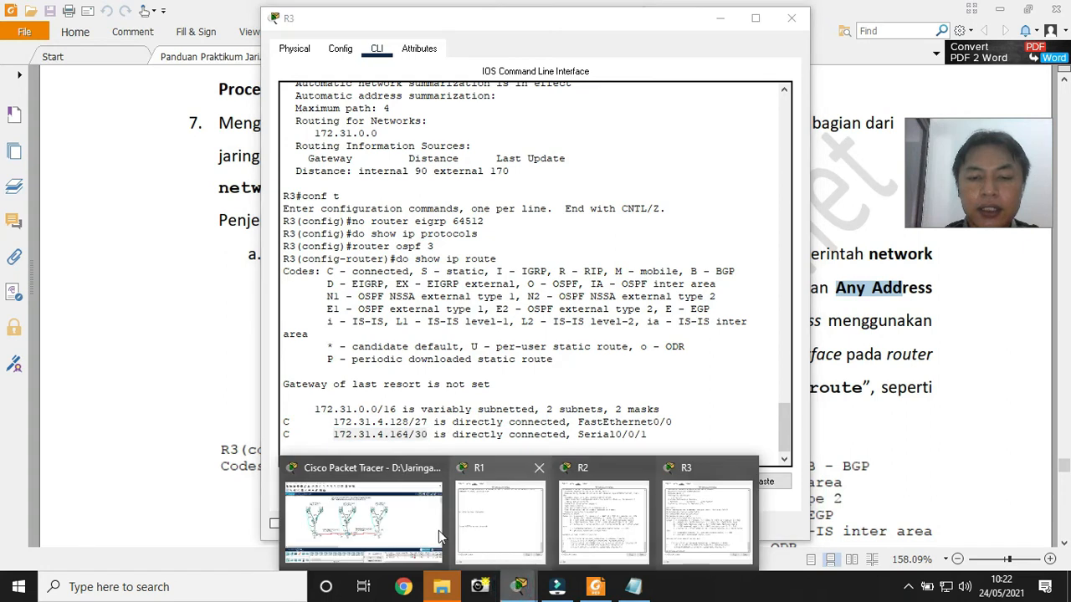
pyautogui.click(423, 535)
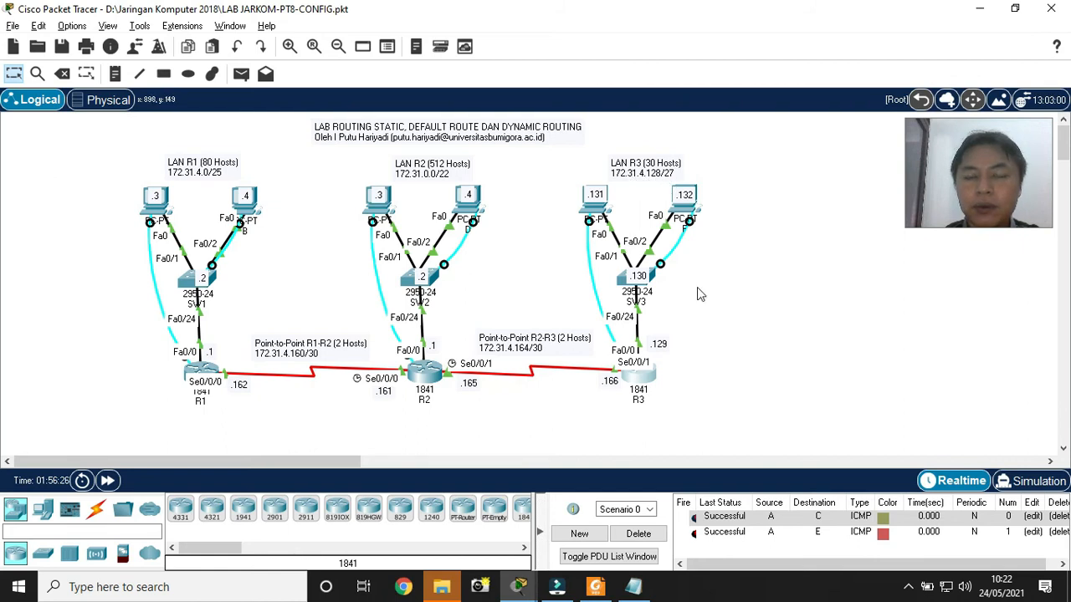
# Read the guide's wildcard-mask explanation, and examine the appendix on calculating a subnet wildcard mask by subtracting the subnet mask from 255.255.255.255
pyautogui.click(592, 586)
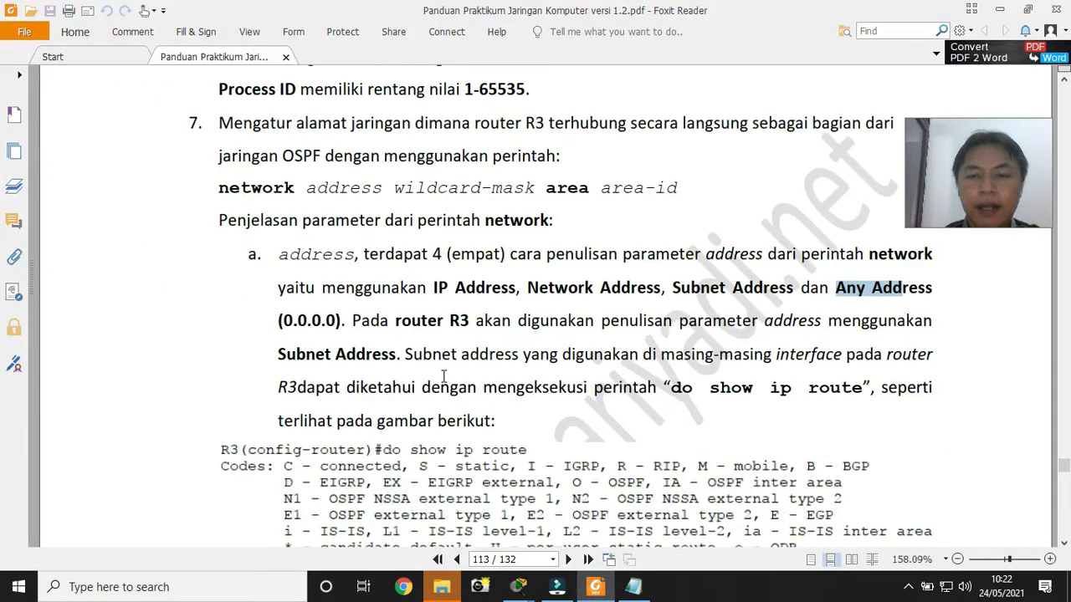
pyautogui.scroll(-10, 444, 376)
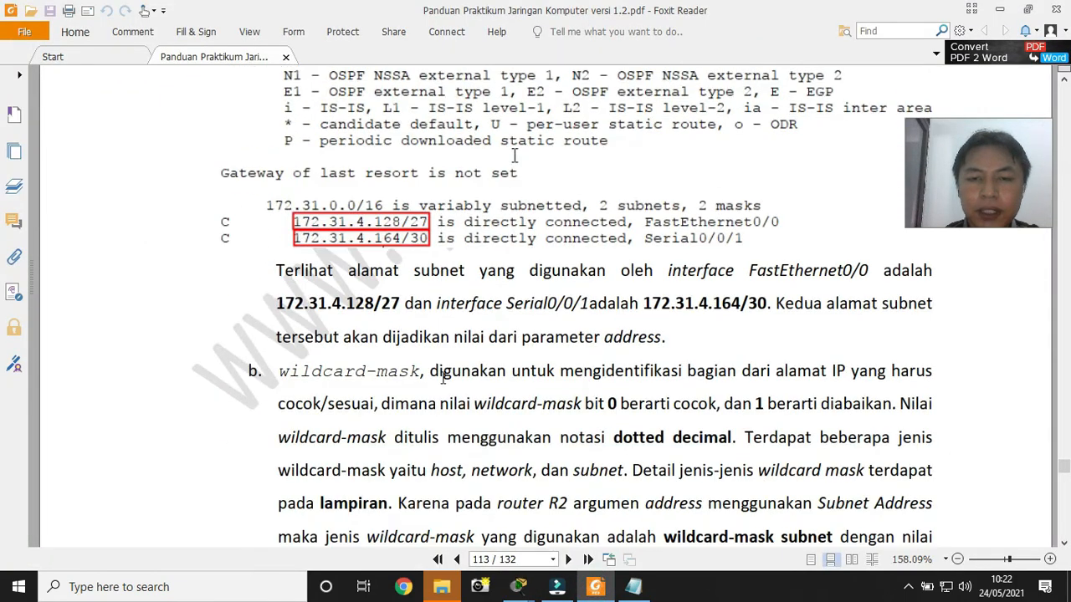
pyautogui.scroll(-1, 444, 378)
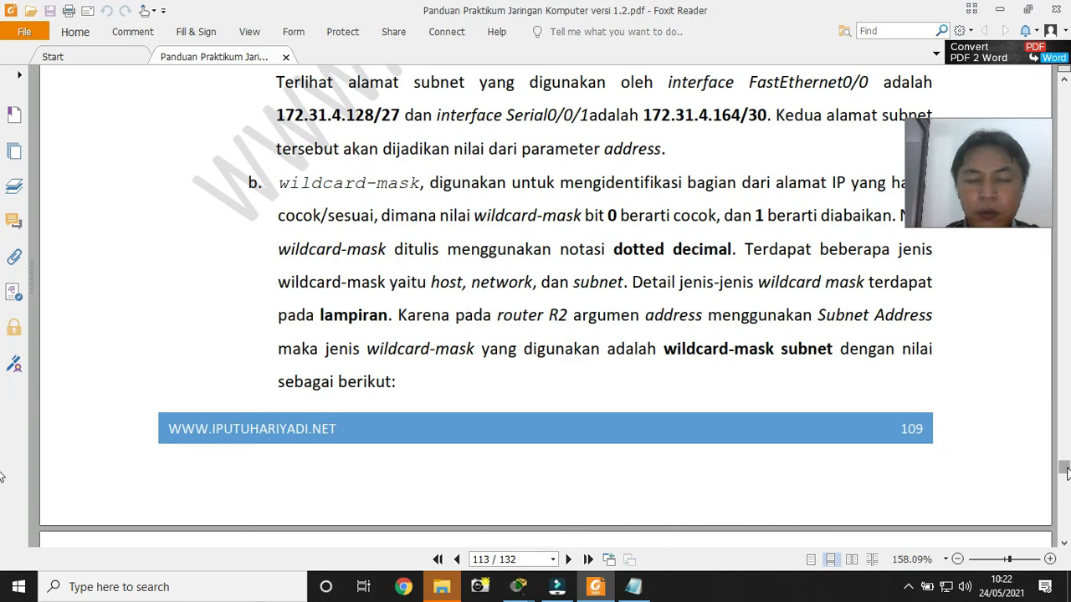
pyautogui.moveTo(1064, 473); pyautogui.dragTo(1064, 536)
pyautogui.scroll(10, 555, 356)
pyautogui.scroll(12, 553, 358)
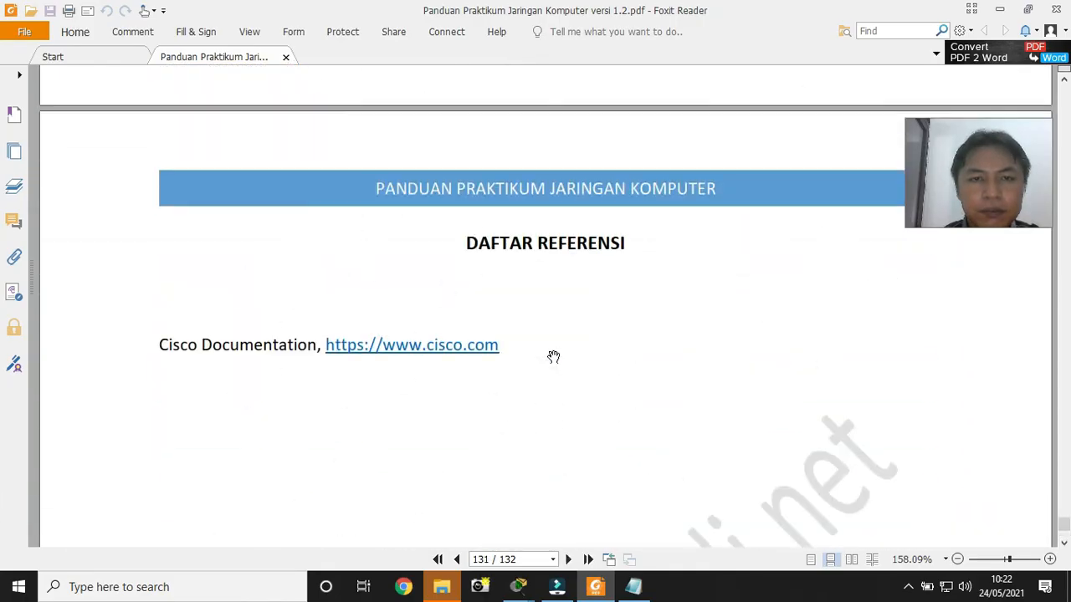
pyautogui.scroll(12, 552, 358)
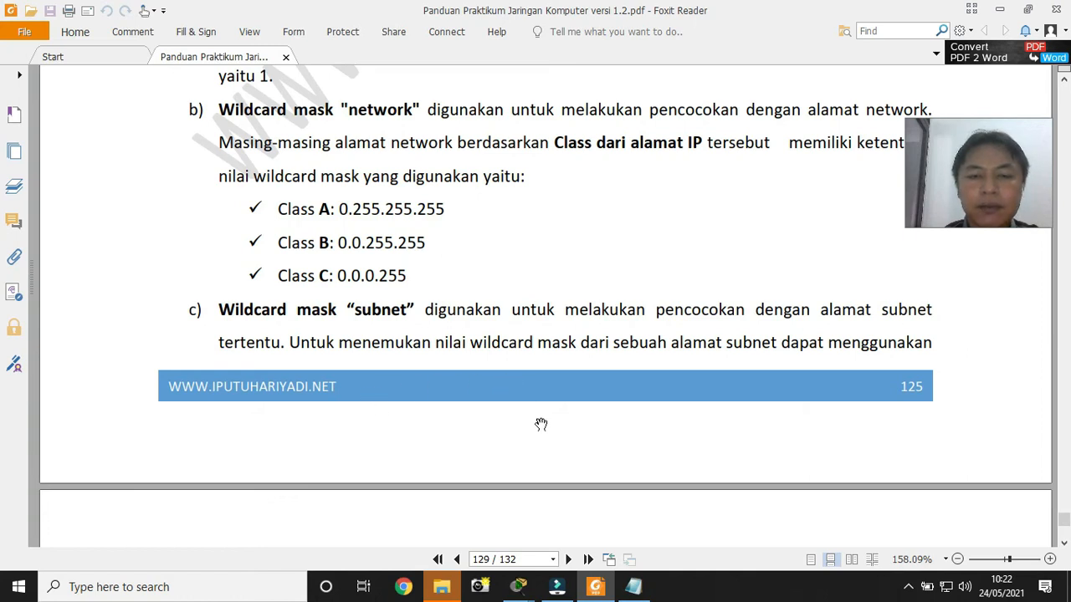
pyautogui.scroll(-3, 540, 424)
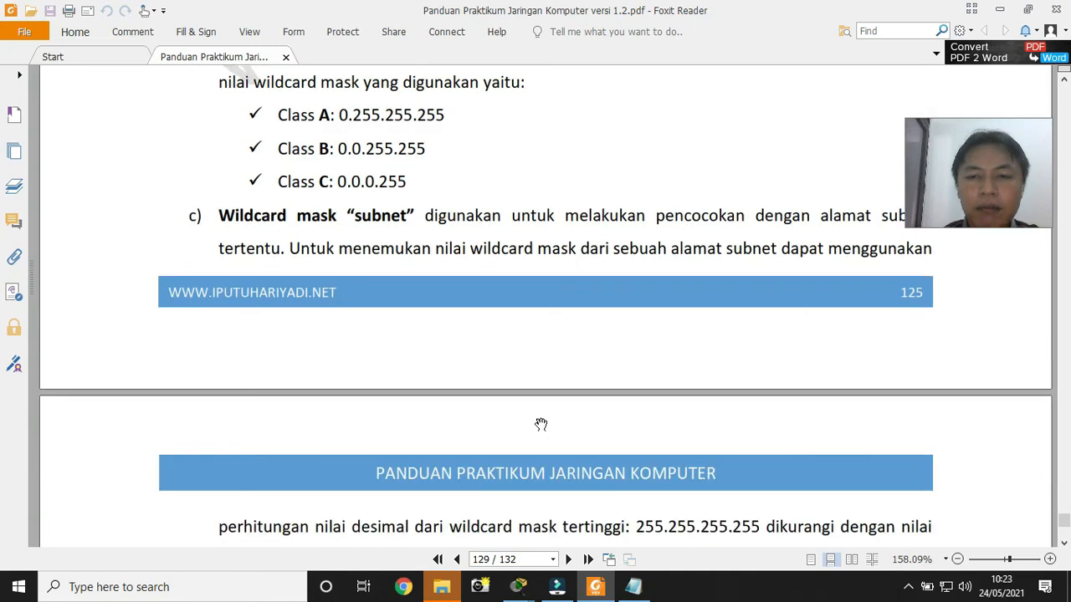
pyautogui.scroll(-9, 540, 425)
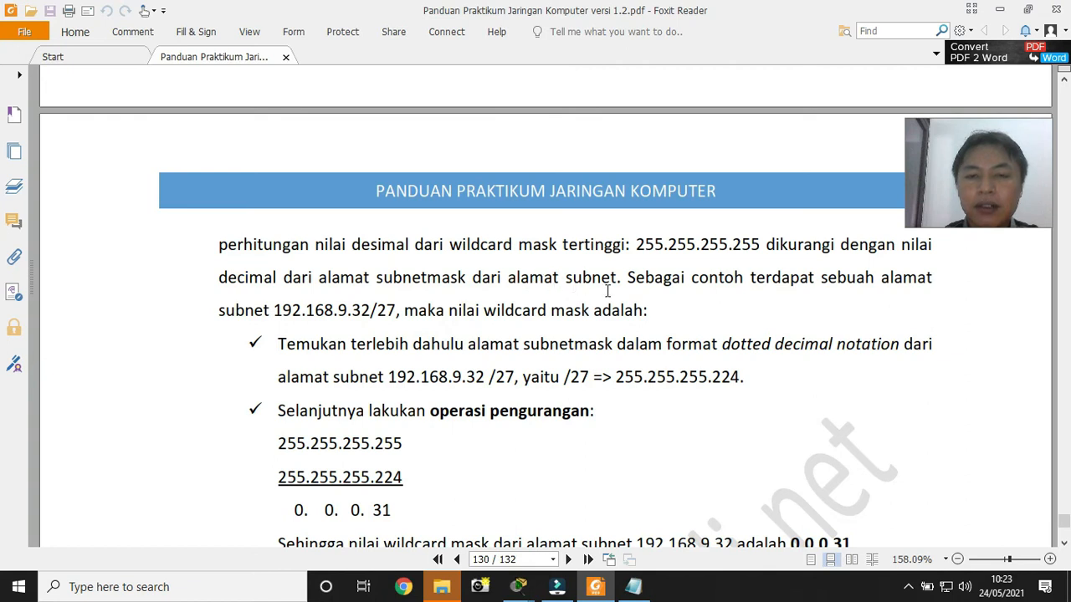
pyautogui.scroll(-3, 607, 290)
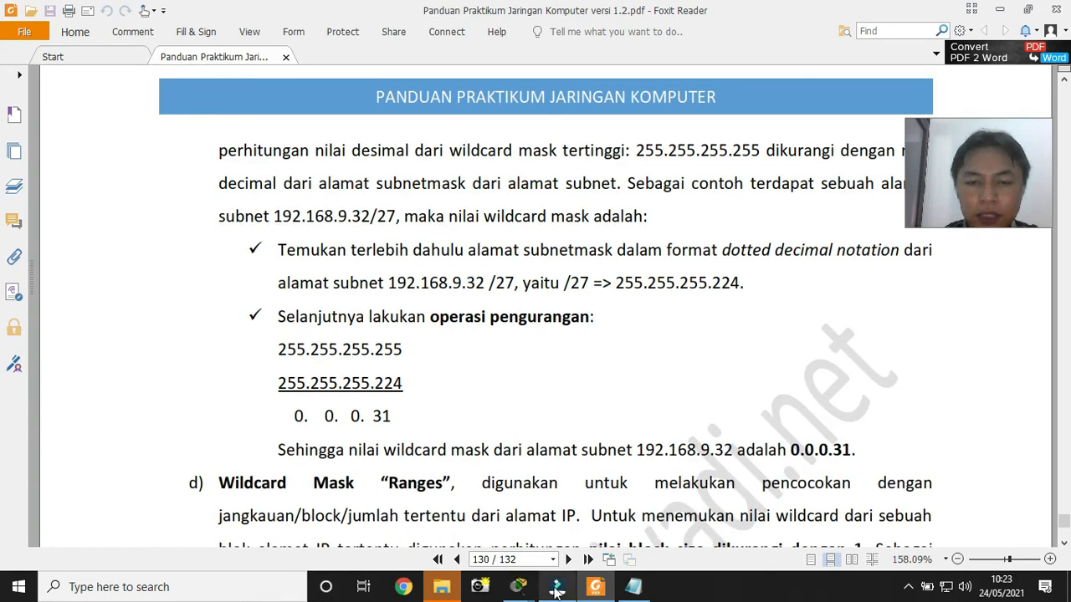
# Copy subnet 172.31.4.128/27 from R3's routing table into Notepad, replacing the old no ip route lines, and restore the Notepad window to a smaller size
pyautogui.moveTo(520, 585)
pyautogui.click(692, 521)
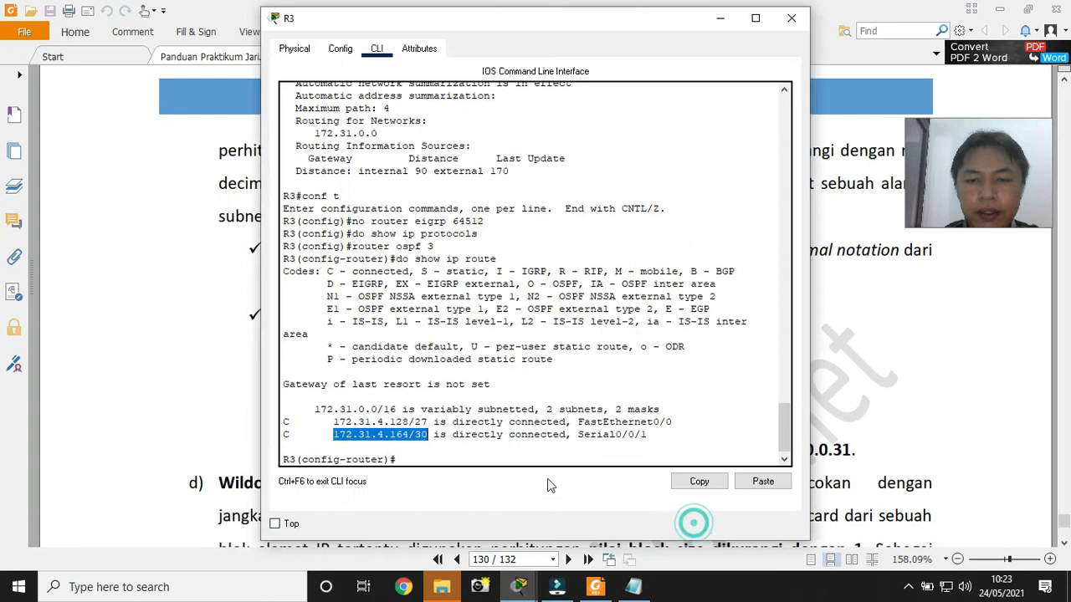
pyautogui.click(364, 424)
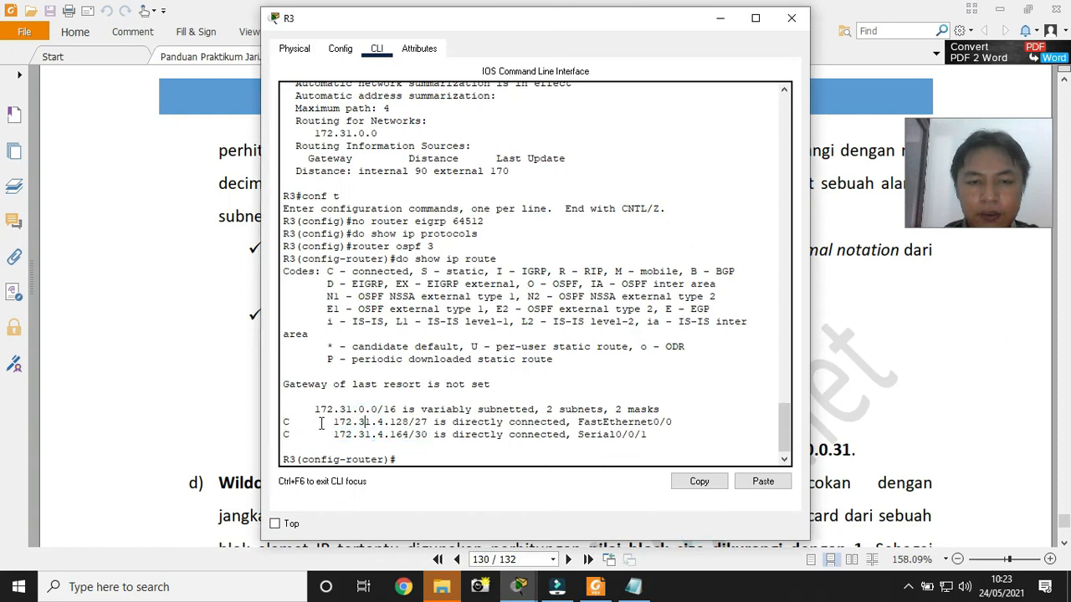
pyautogui.moveTo(333, 424); pyautogui.dragTo(429, 427)
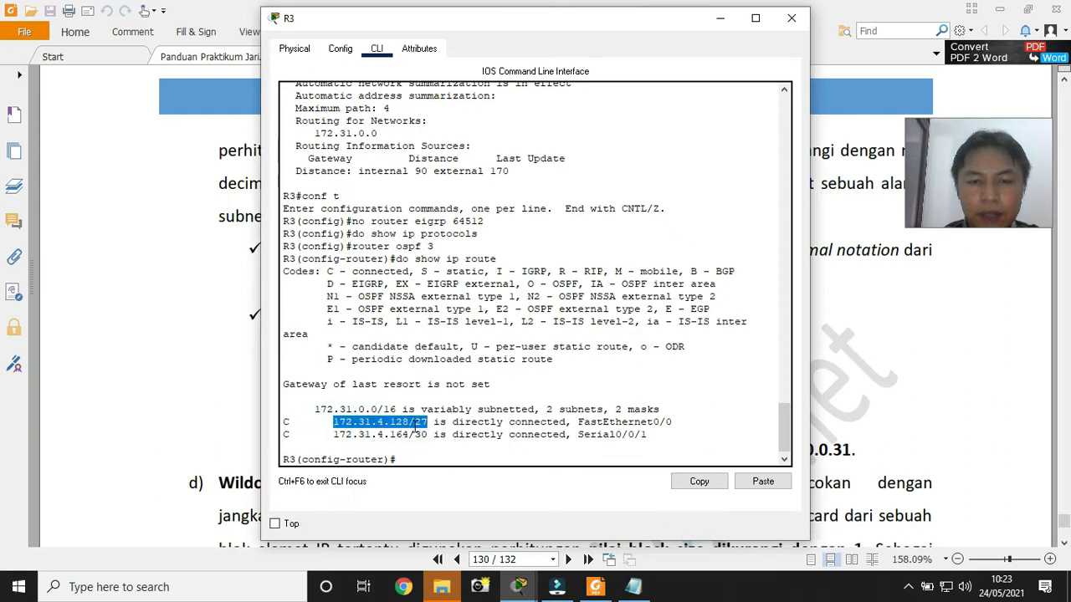
pyautogui.click(700, 482)
pyautogui.hotkey('alt', 'Tab')
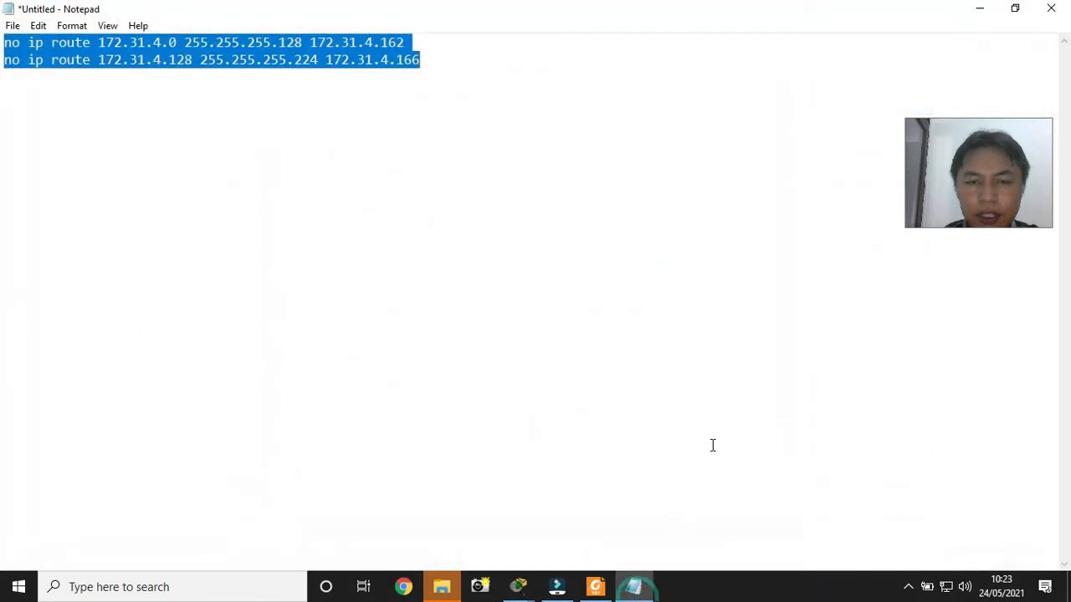
pyautogui.hotkey('ctrl', 'v')
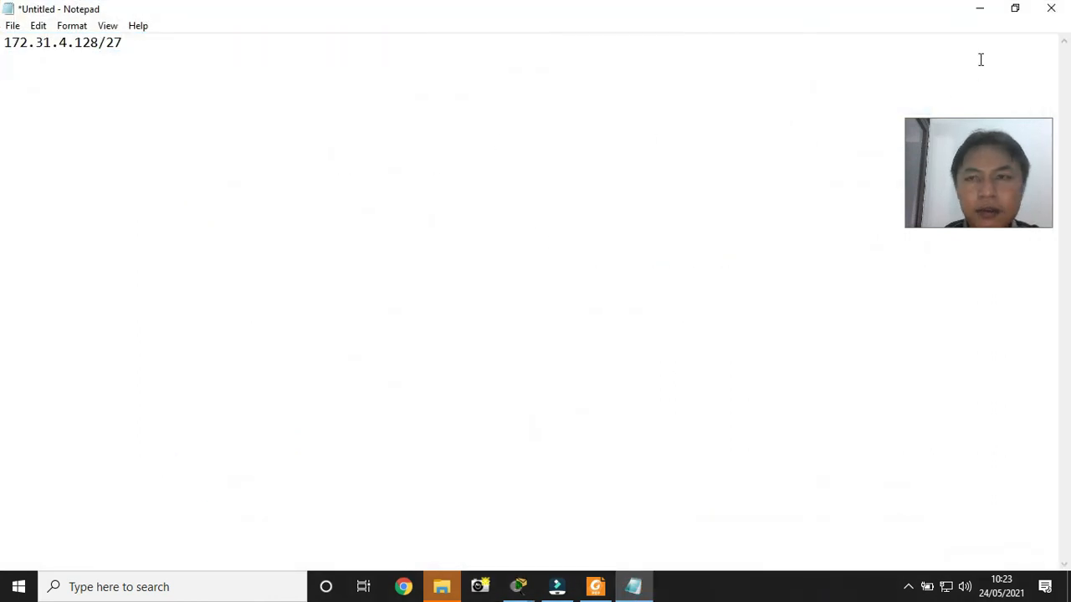
pyautogui.click(1015, 8)
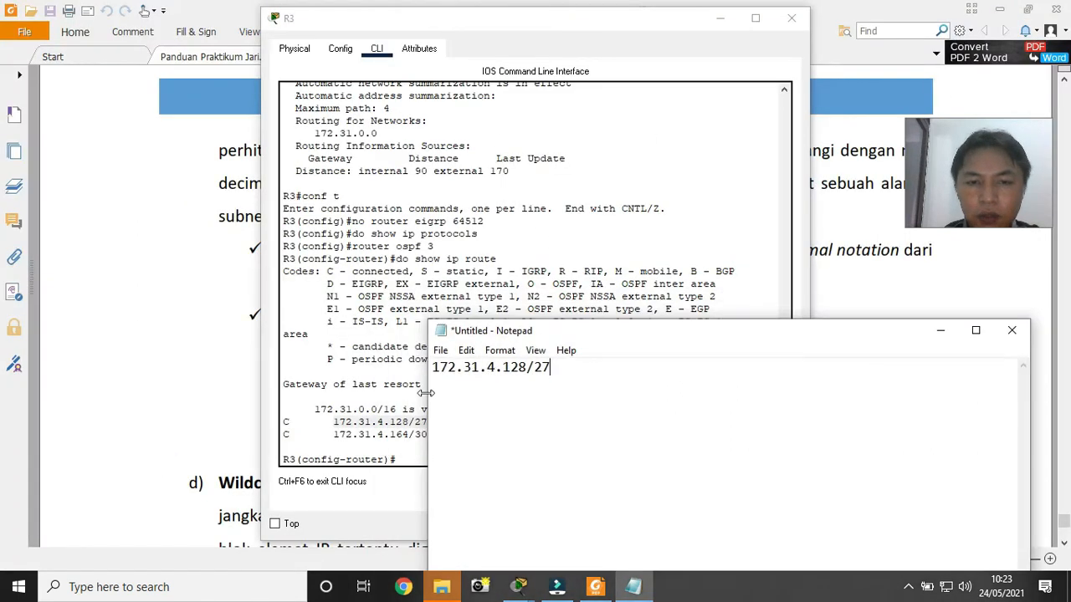
# Copy subnet 172.31.4.164/30 from R3's routing table and paste it into the Notepad note, two lines below 172.31.4.128/27
pyautogui.click(335, 440)
pyautogui.moveTo(332, 435); pyautogui.dragTo(428, 435)
pyautogui.rightClick(424, 436)
pyautogui.click(440, 442)
pyautogui.click(633, 586)
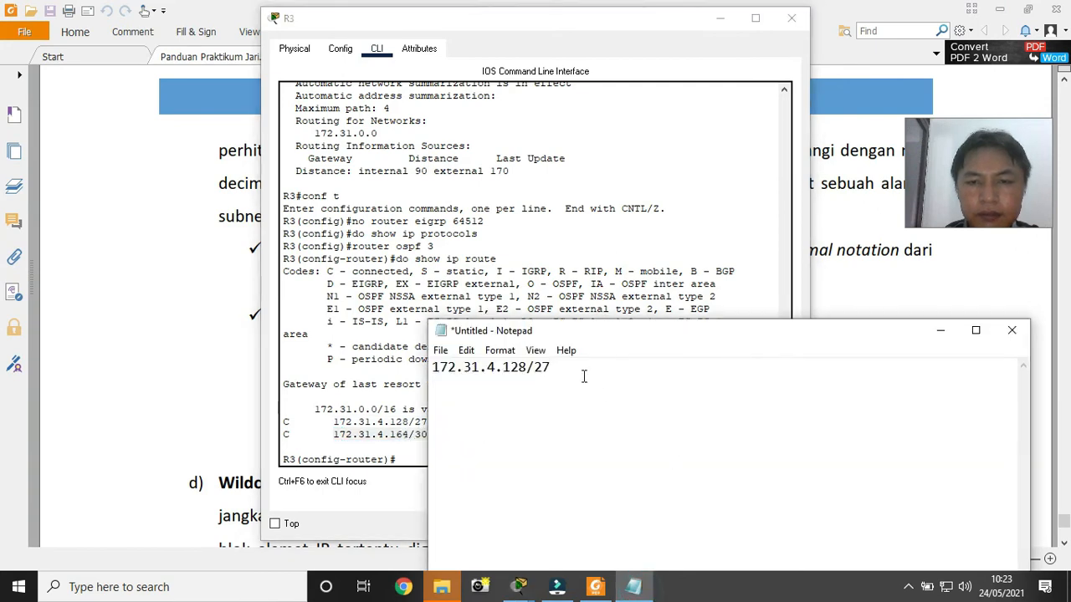
pyautogui.press('Return')
pyautogui.press('Return')
pyautogui.hotkey('ctrl', 'v')
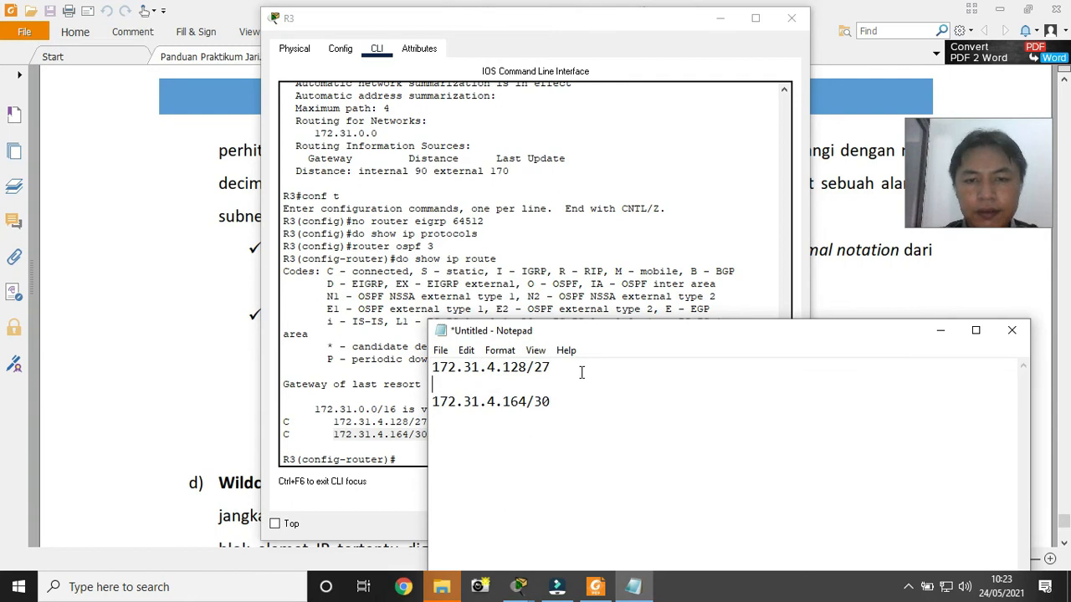
# Insert two more blank lines between the two subnets in the note, and reposition the Notepad window so it is fully visible
pyautogui.press('Return')
pyautogui.press('Return')
pyautogui.press('Up')
pyautogui.press('Up')
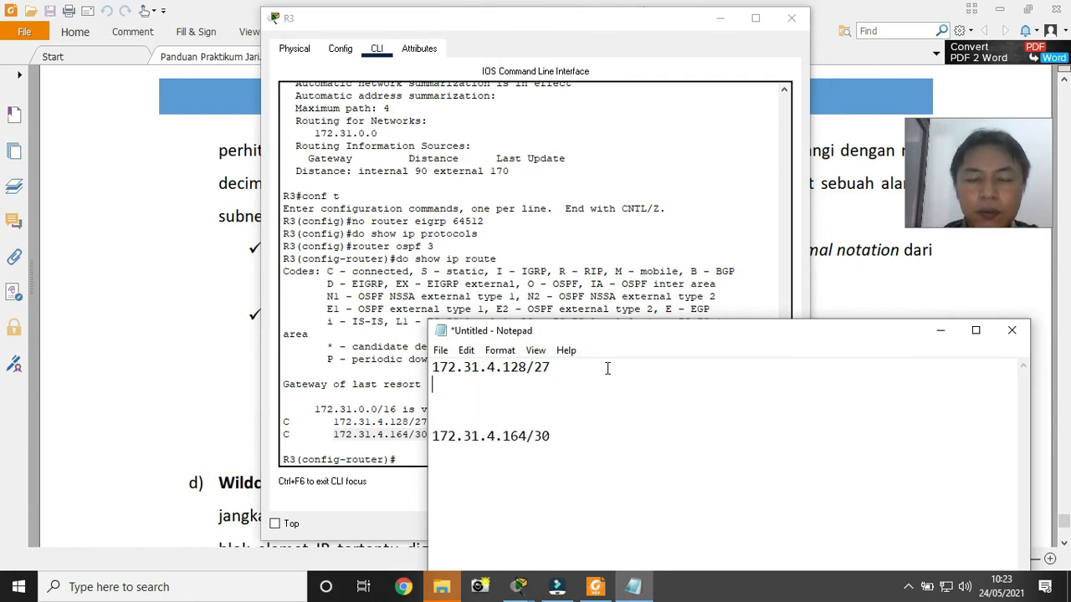
pyautogui.moveTo(636, 333); pyautogui.dragTo(661, 279)
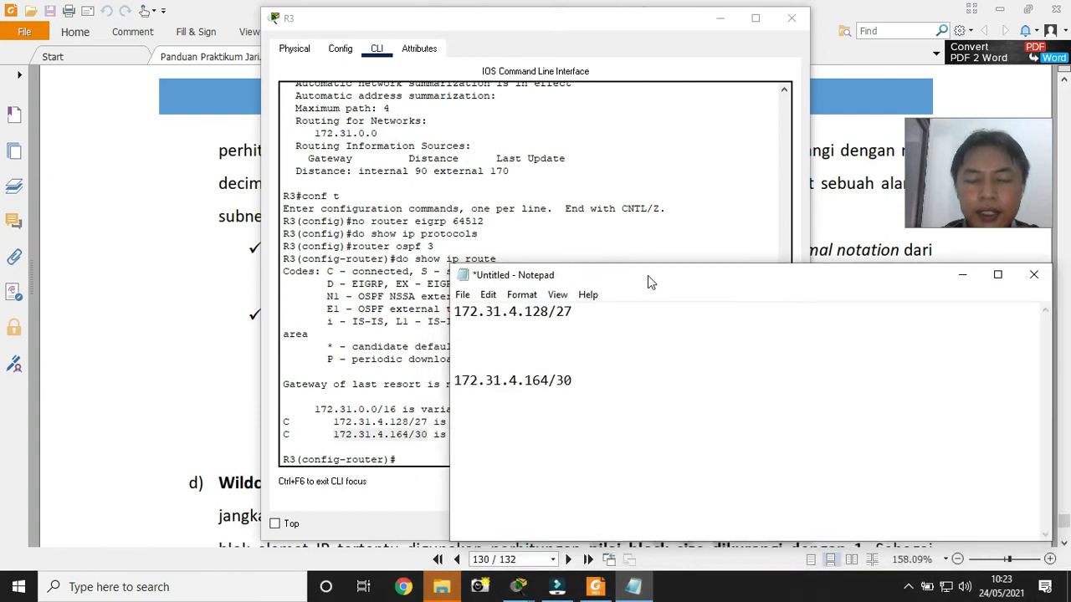
# Highlight the prefix lengths of both subnets in the note, and write the octet pattern w.x.y.z under 172.31.4.128/27
pyautogui.moveTo(550, 312); pyautogui.dragTo(576, 312)
pyautogui.click(546, 381)
pyautogui.moveTo(567, 385); pyautogui.dragTo(573, 383)
pyautogui.click(526, 339)
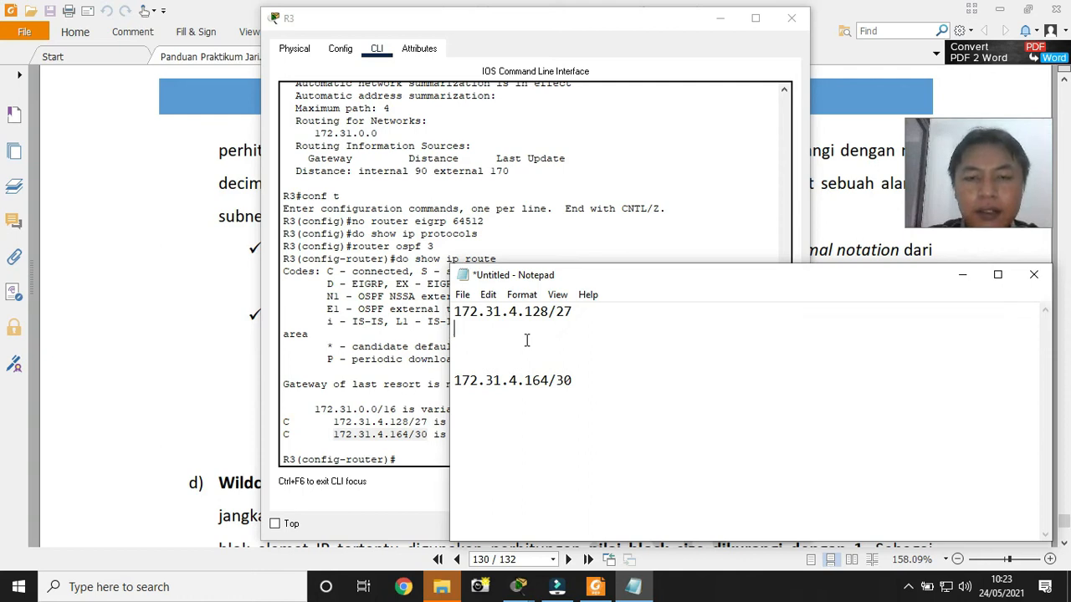
pyautogui.write('w.x.y.z')
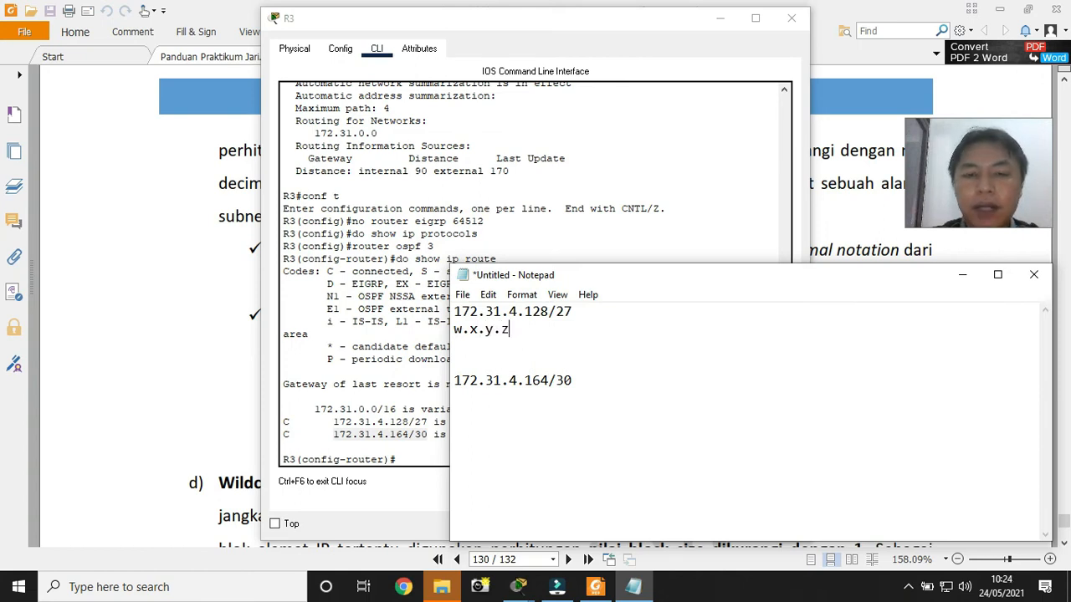
# Examine how the /27 prefix relates to the four octets by highlighting the w.x.y.z letters and the prefix in the note
pyautogui.moveTo(455, 329); pyautogui.dragTo(462, 330)
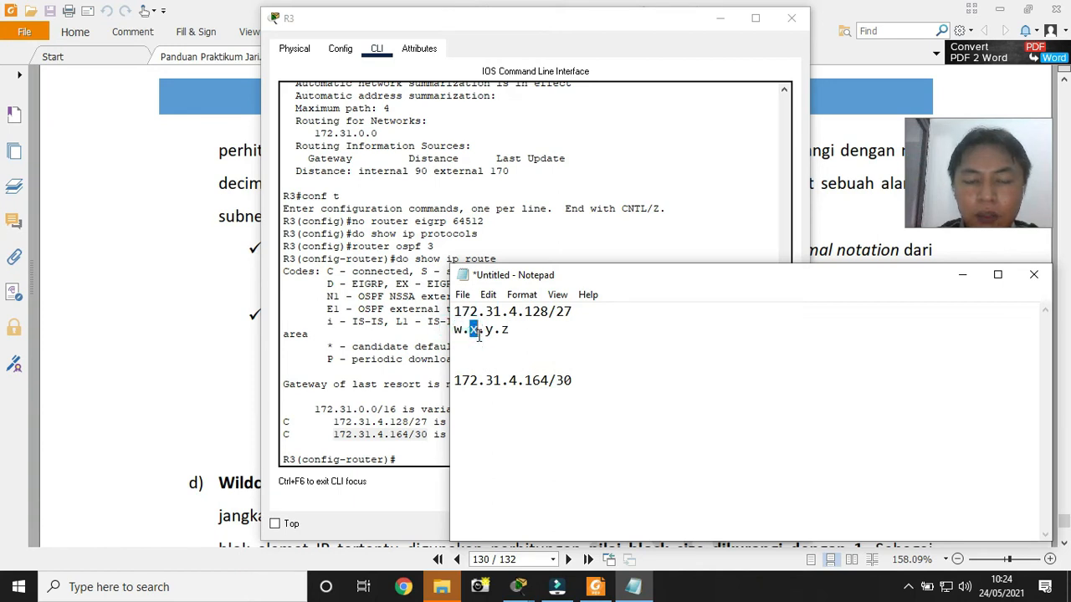
pyautogui.doubleClick(489, 330)
pyautogui.doubleClick(502, 330)
pyautogui.click(528, 343)
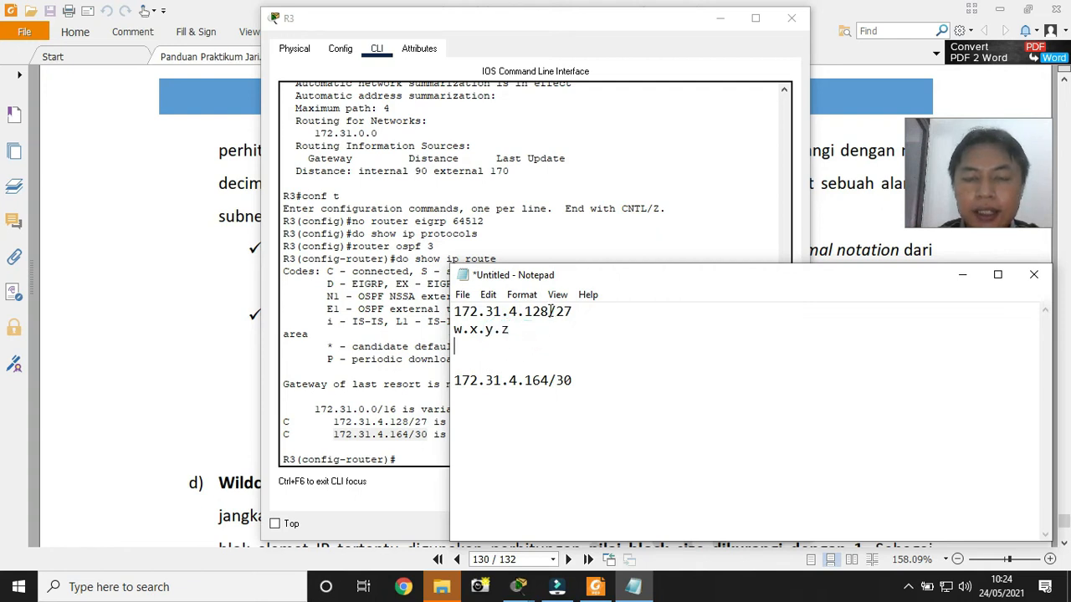
pyautogui.moveTo(550, 310); pyautogui.dragTo(573, 313)
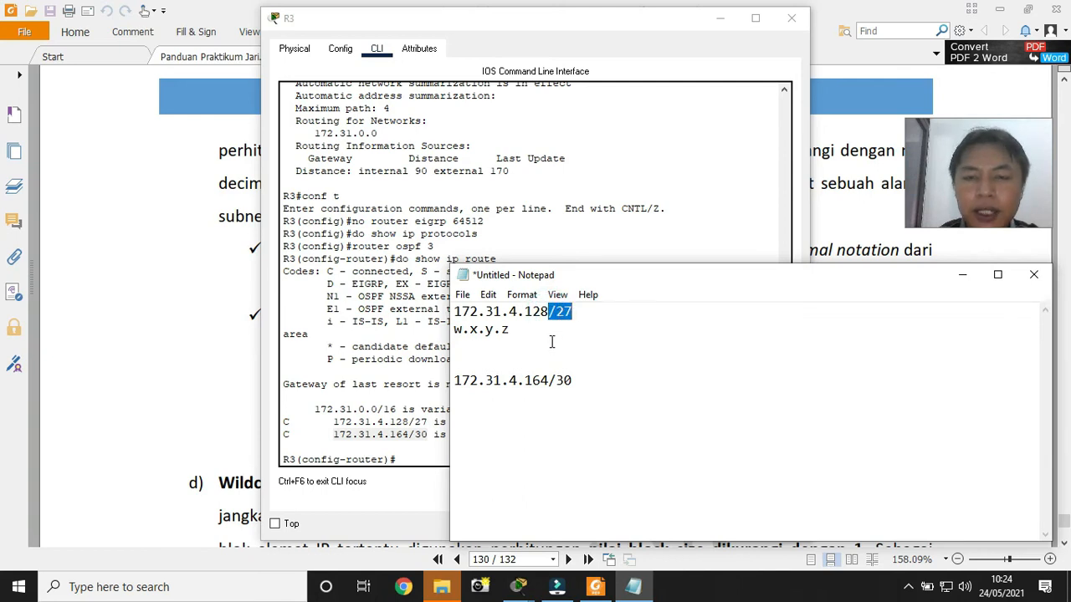
pyautogui.click(551, 341)
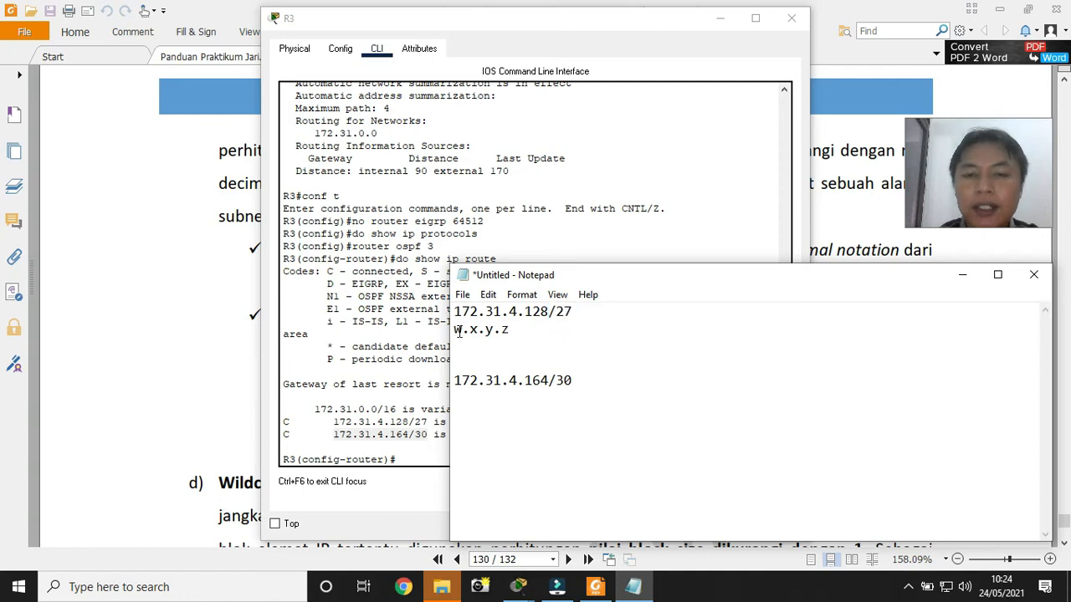
pyautogui.moveTo(453, 329); pyautogui.dragTo(514, 330)
pyautogui.click(515, 331)
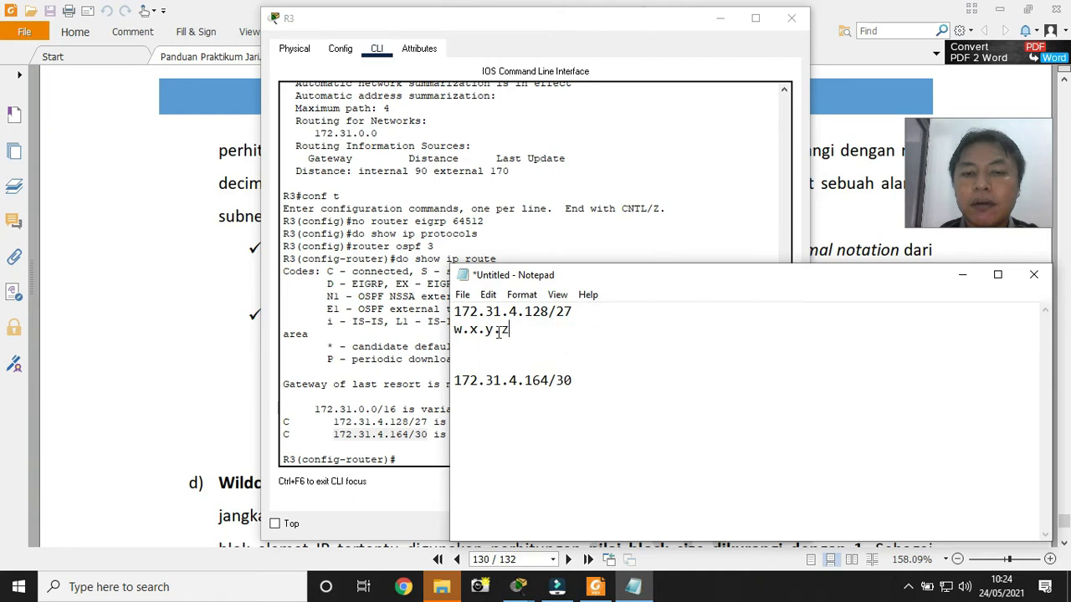
# Write the bit breakdown "8.8.8.3 = /27 (27 bit diset dengan biner 1 sbg network id)" on a new line under w.x.y.z
pyautogui.press('Return')
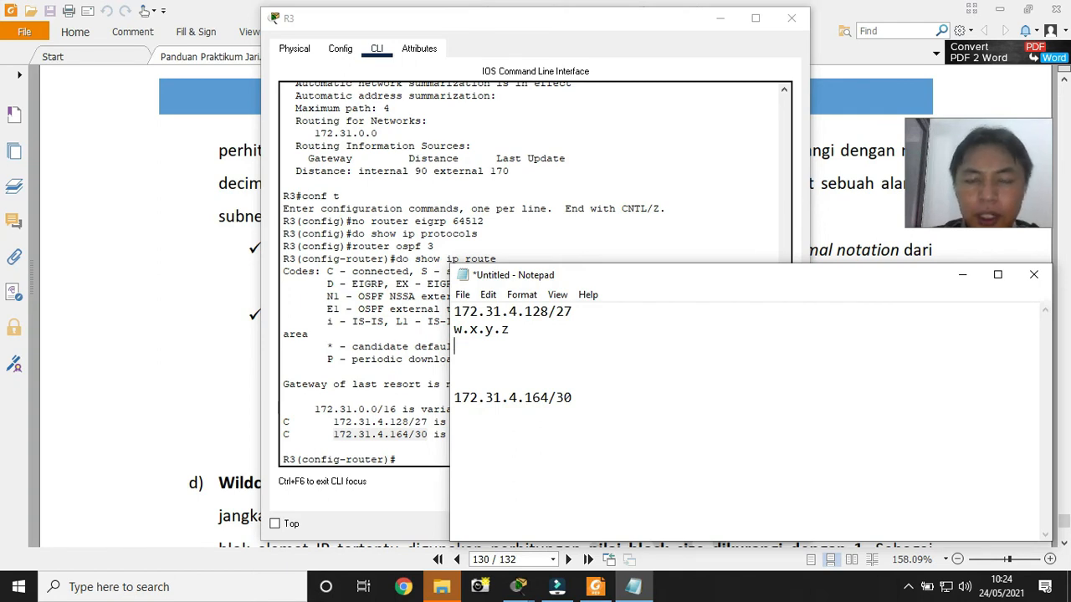
pyautogui.write('8.')
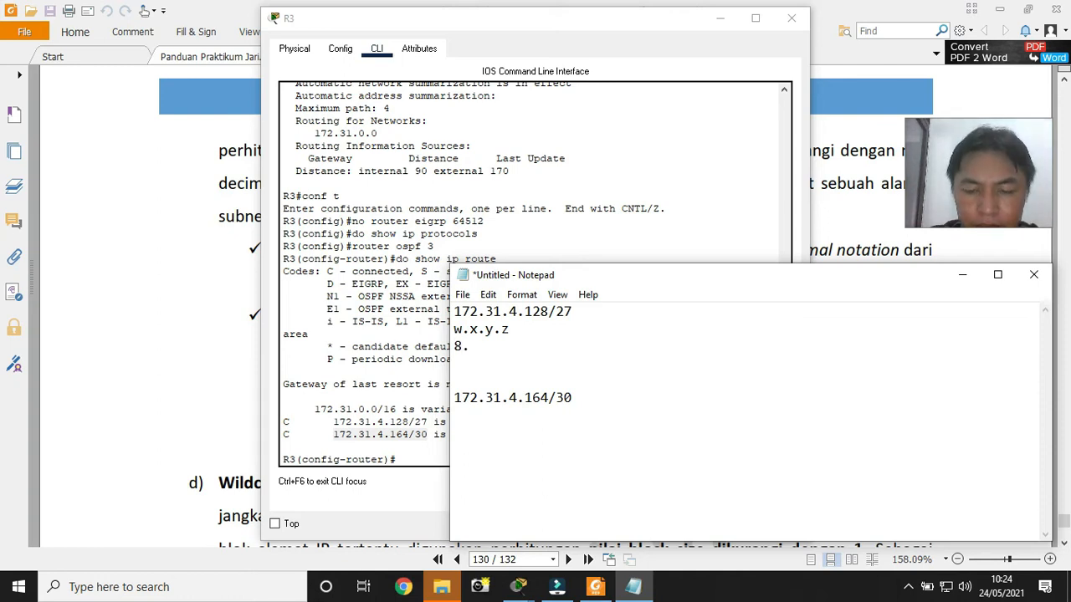
pyautogui.write('8.')
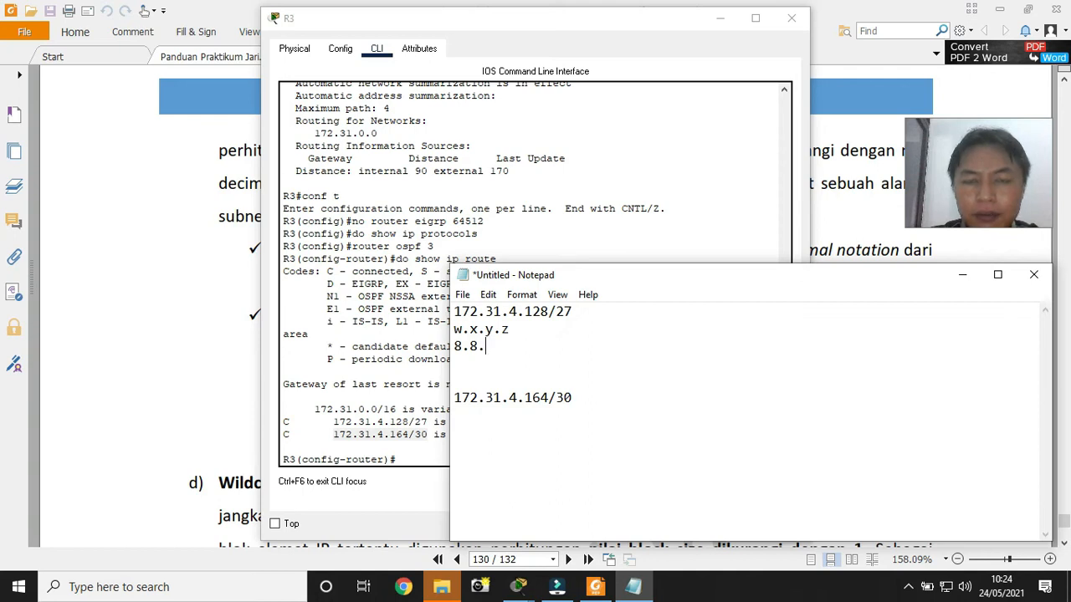
pyautogui.write('8.')
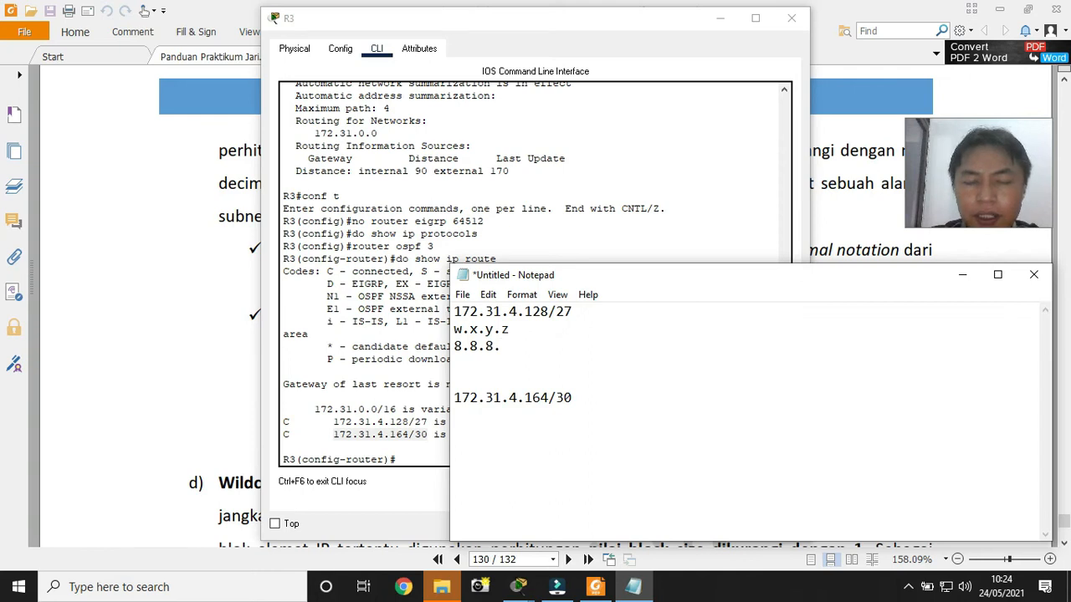
pyautogui.write('3')
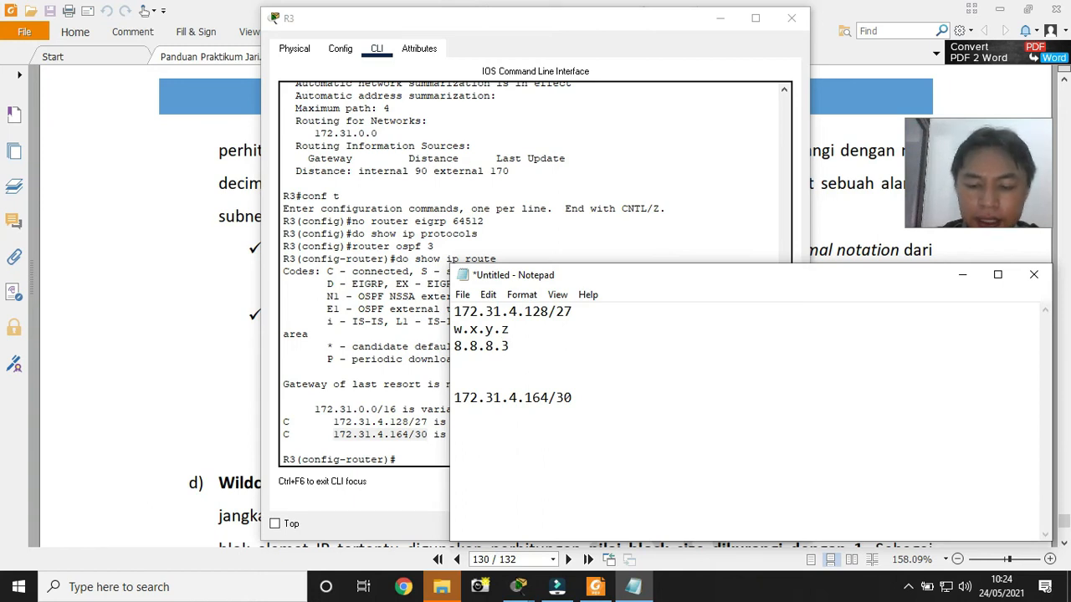
pyautogui.write(' = /')
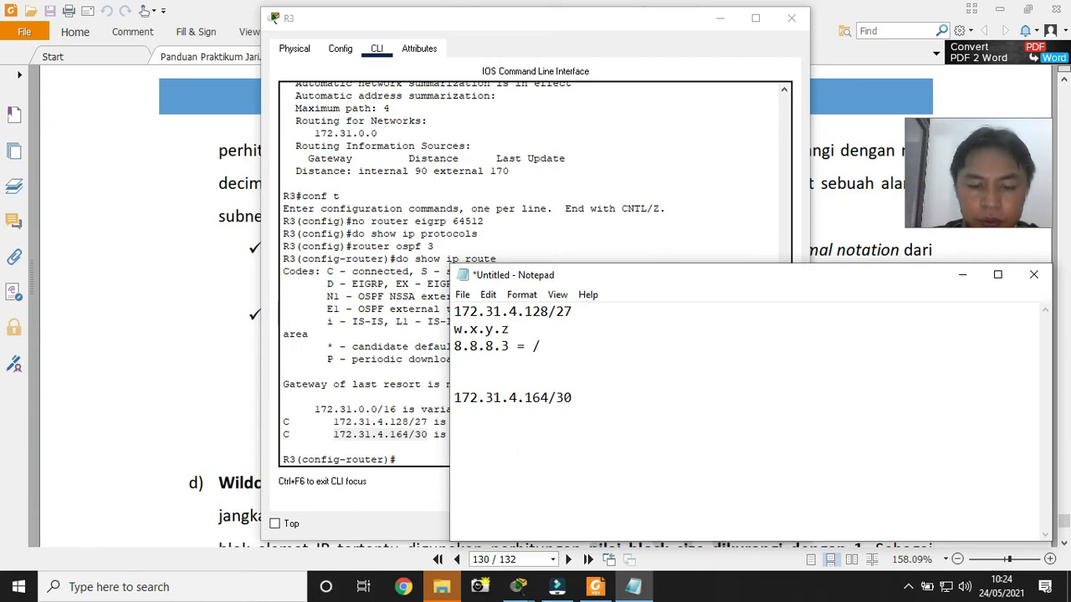
pyautogui.write('27 (27 bi')
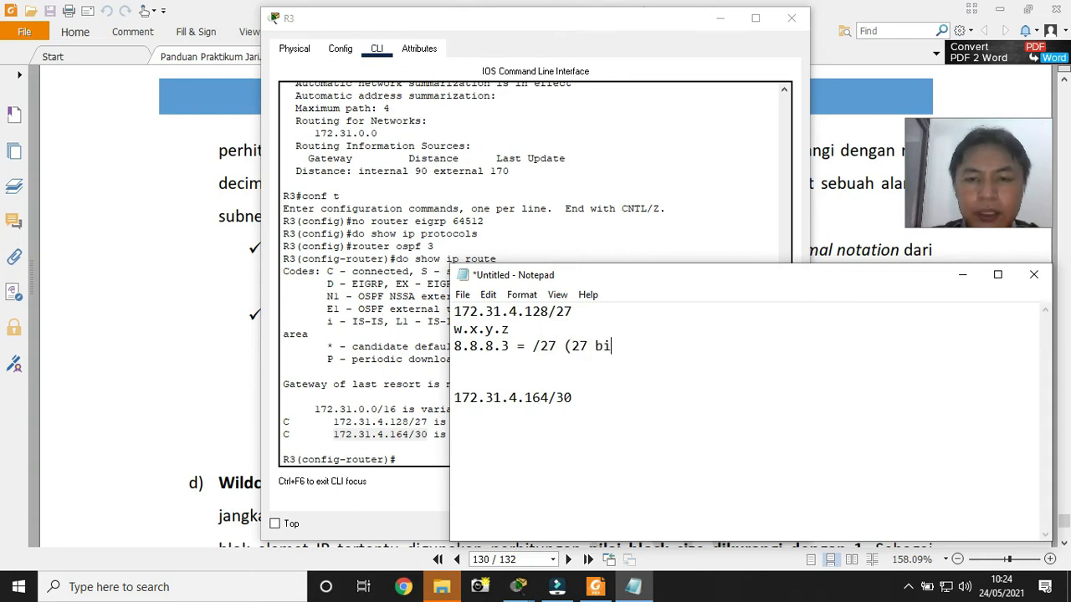
pyautogui.write('t diset de')
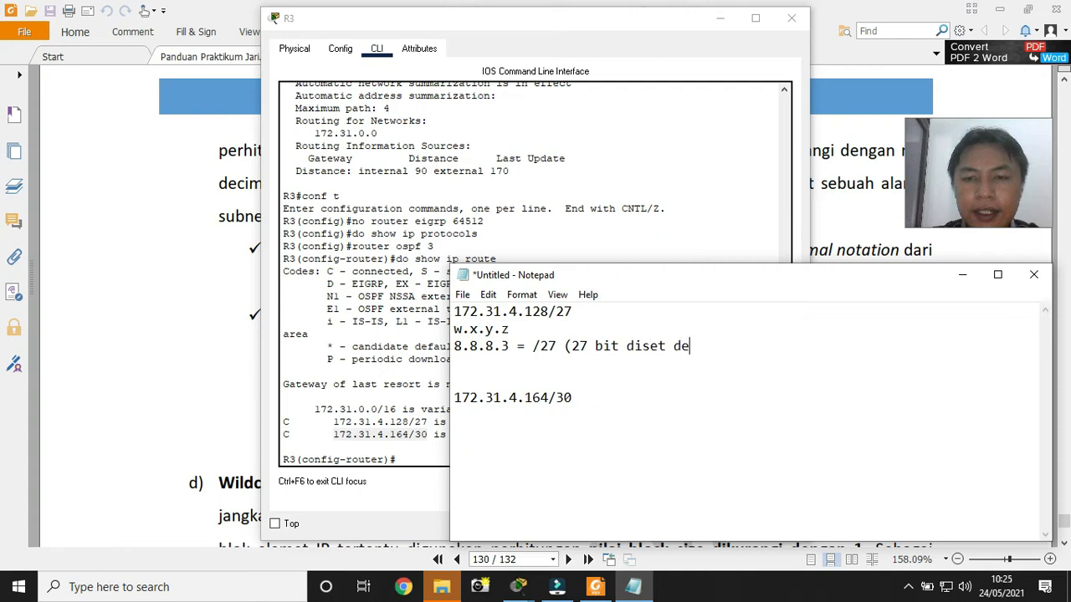
pyautogui.write('ngan biner 1 ')
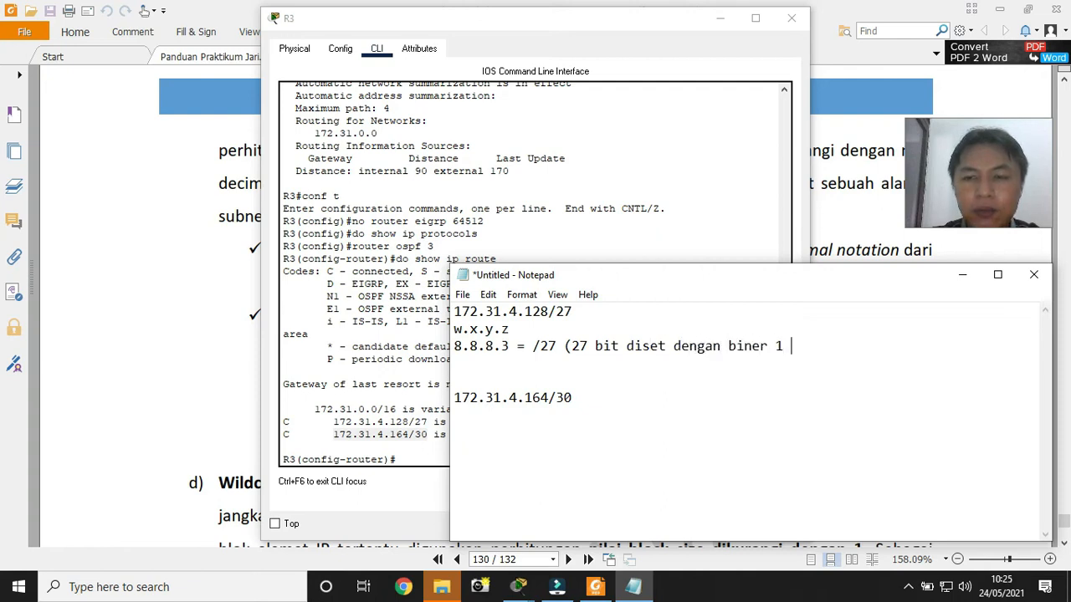
pyautogui.write('sbg network id)')
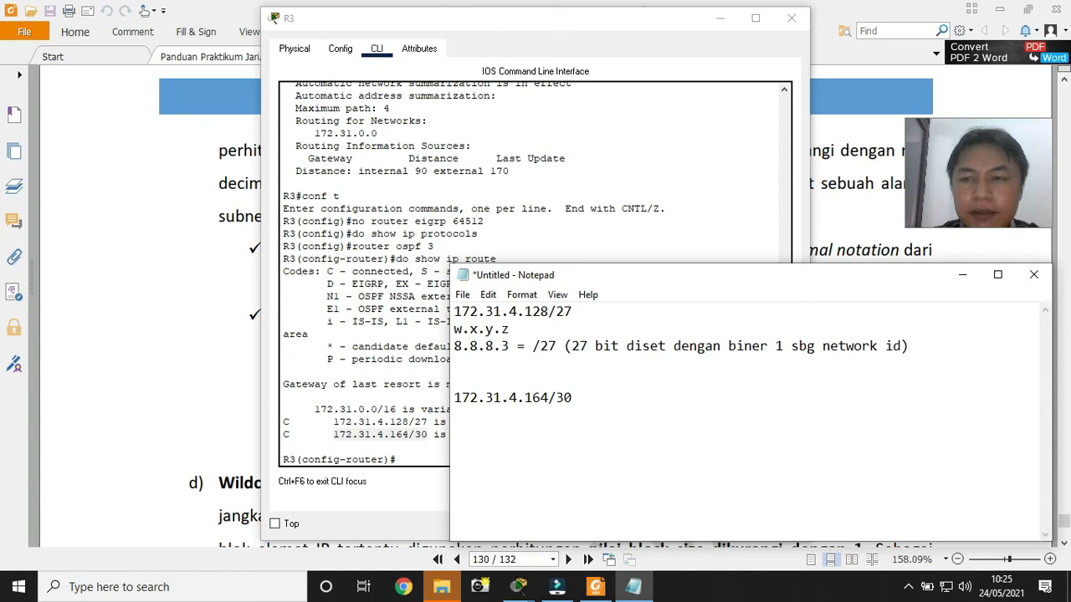
# Write the /27 mask in binary as 11111111.11111111.11111111.11100000 below the bit breakdown, and start a new line
pyautogui.press('Return')
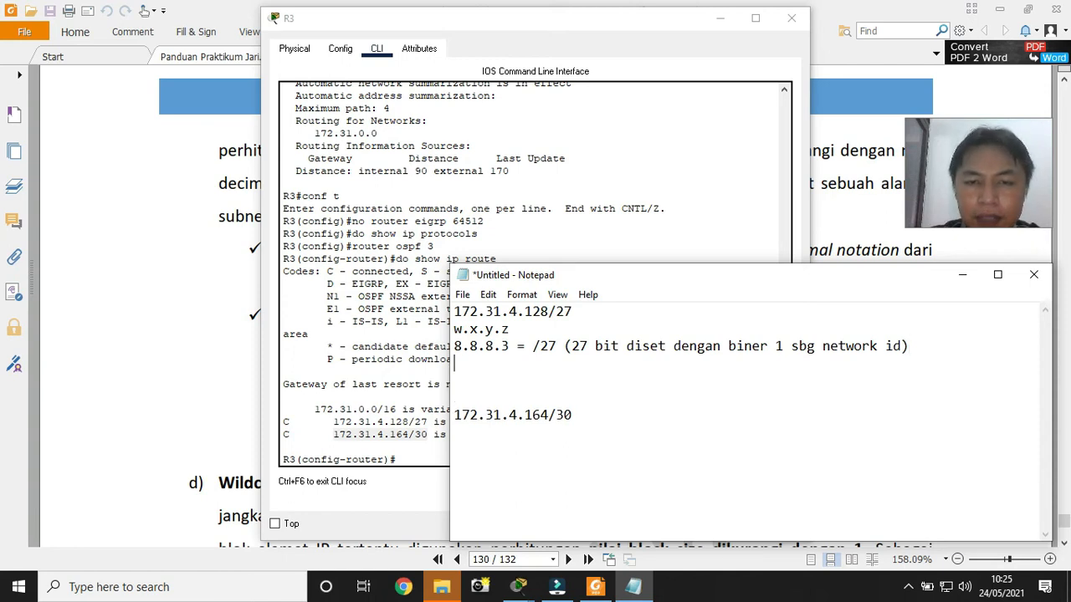
pyautogui.write('11111111.')
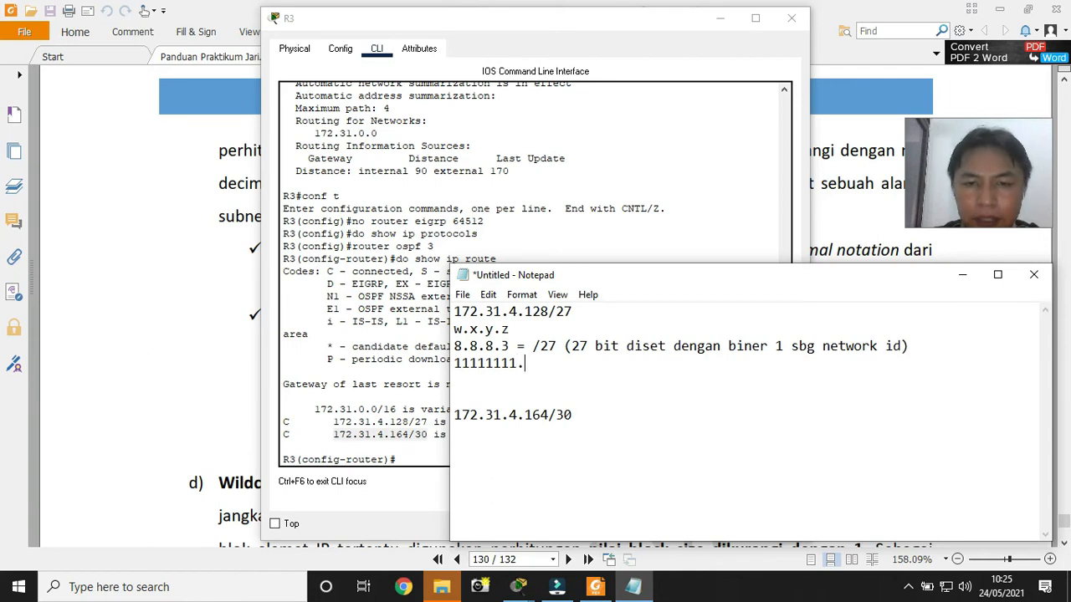
pyautogui.doubleClick(512, 363)
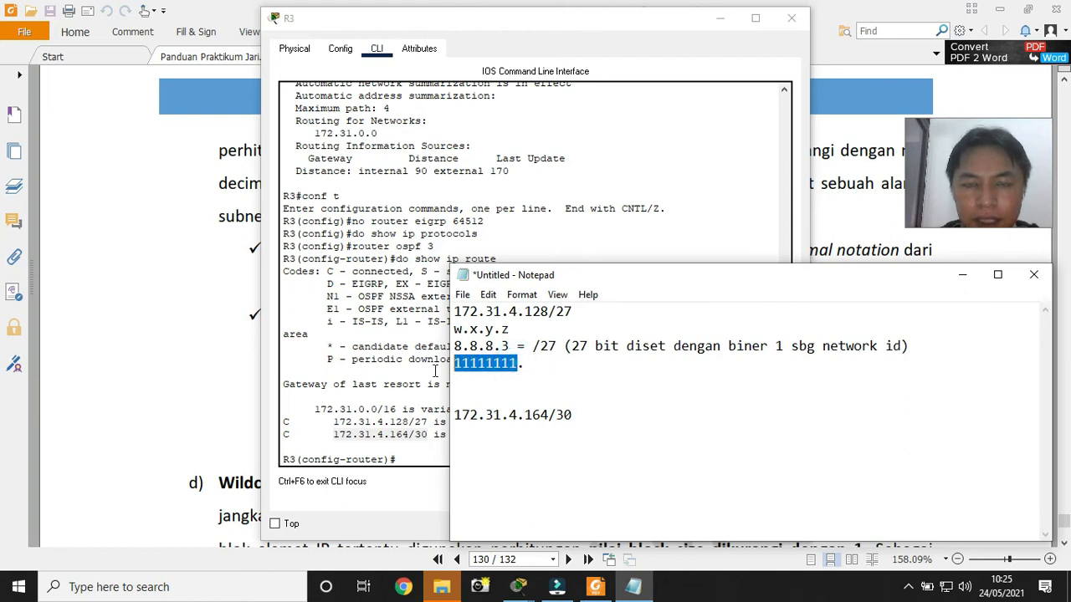
pyautogui.hotkey('ctrl', 'c')
pyautogui.click(580, 363)
pyautogui.hotkey('ctrl', 'v')
pyautogui.write('.')
pyautogui.hotkey('ctrl', 'v')
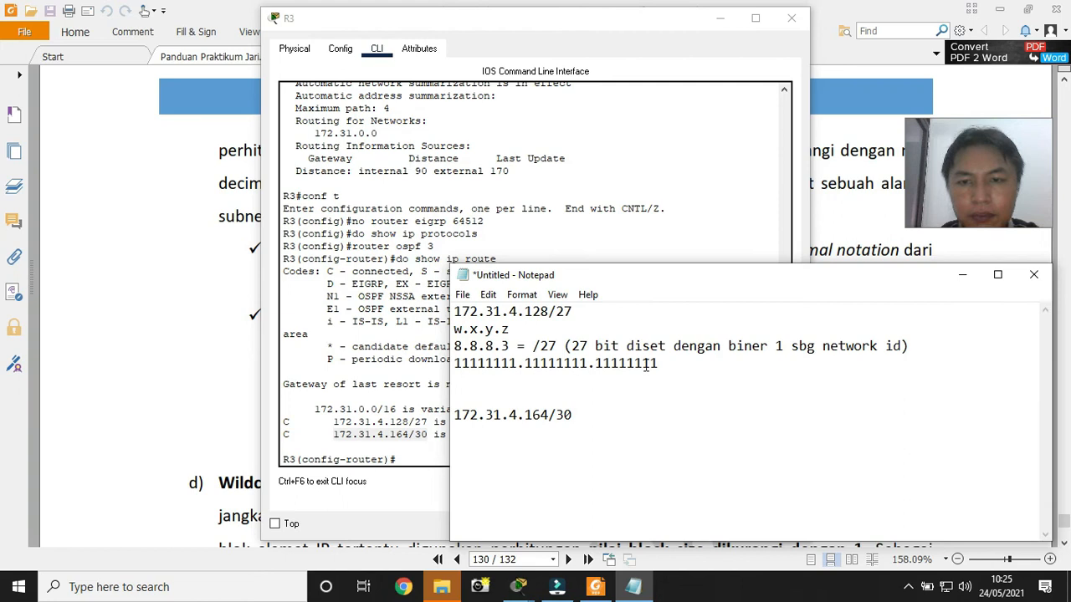
pyautogui.write('.111')
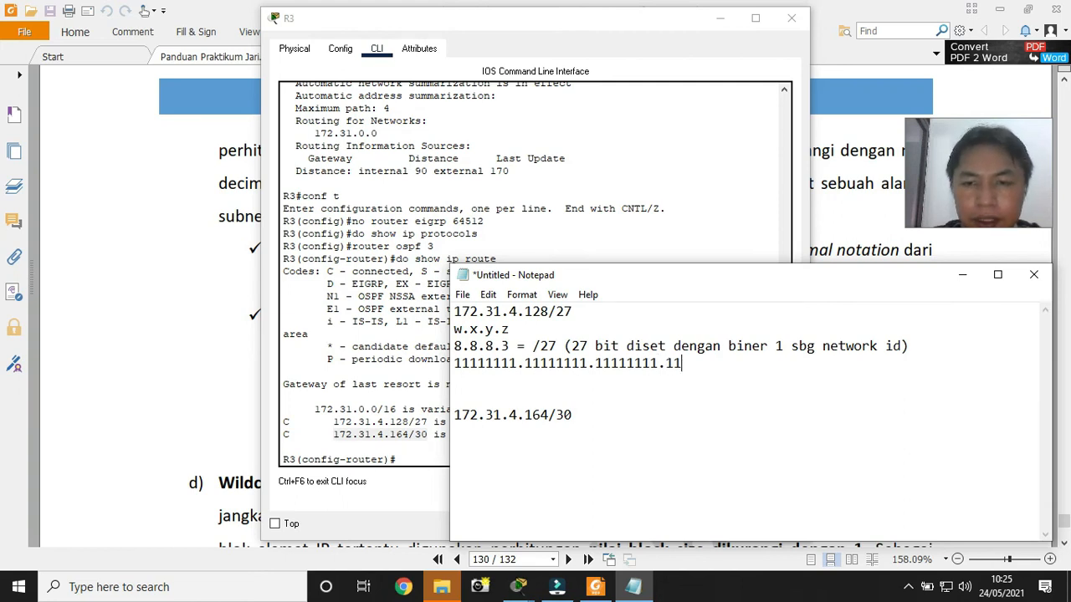
pyautogui.write('0')
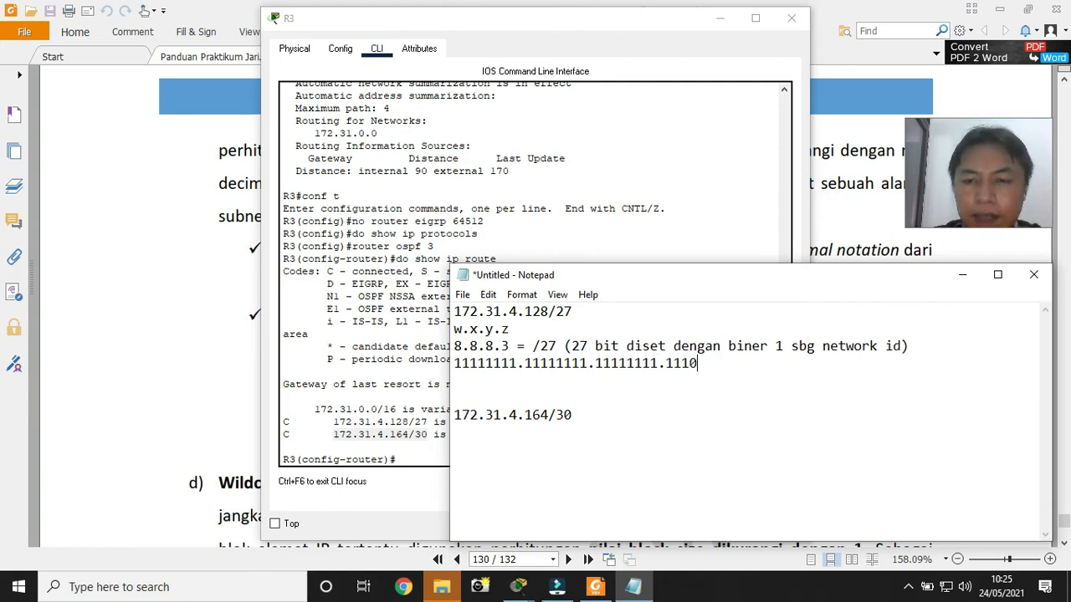
pyautogui.write('00000')
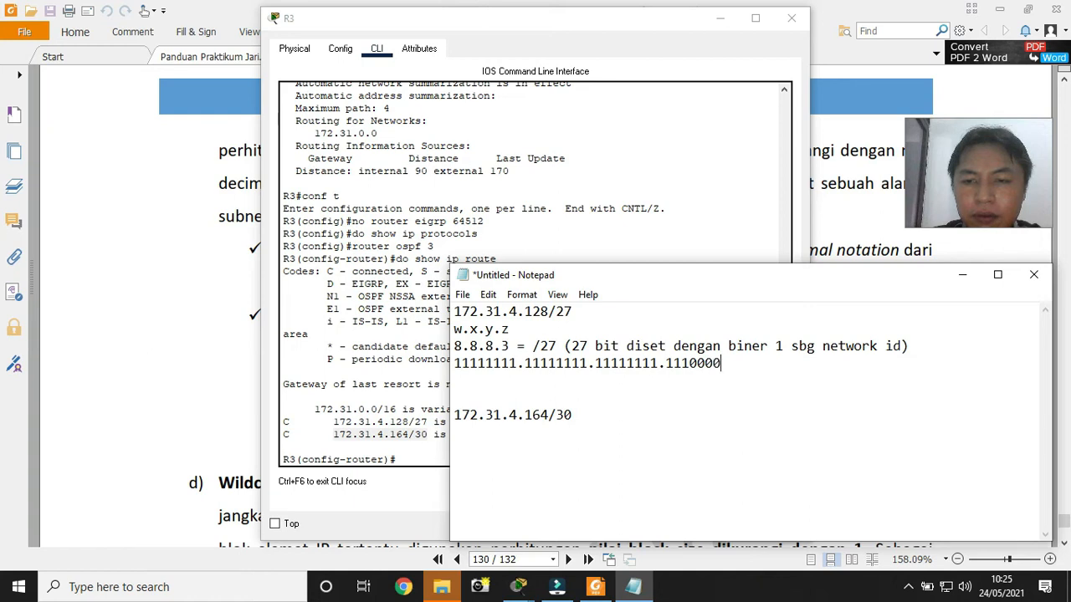
pyautogui.press('Return')
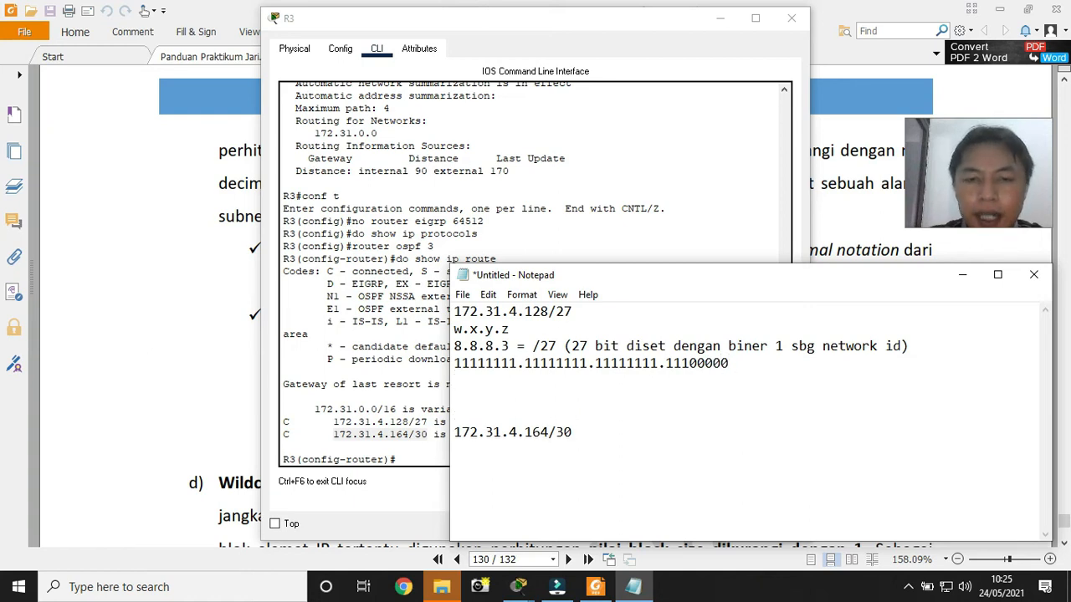
# Write the decimal value of each octet under the binary /27 mask: 255, 255, 255 and 128+64+32 = 224, separated by dots
pyautogui.moveTo(518, 364); pyautogui.dragTo(454, 364)
pyautogui.click(478, 378)
pyautogui.write('255.')
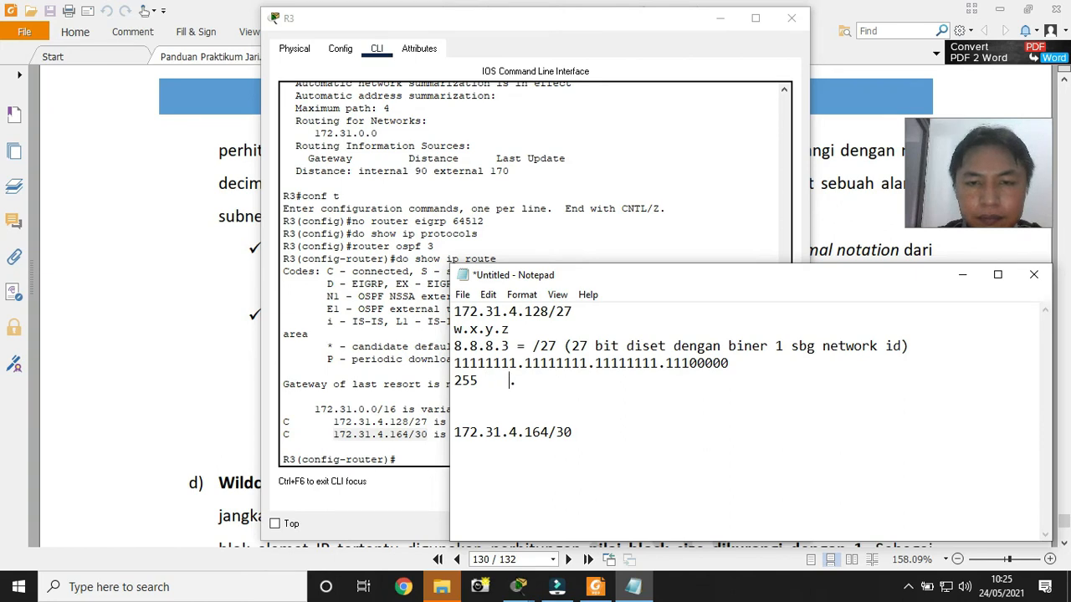
pyautogui.press('Right')
pyautogui.write('255     .255')
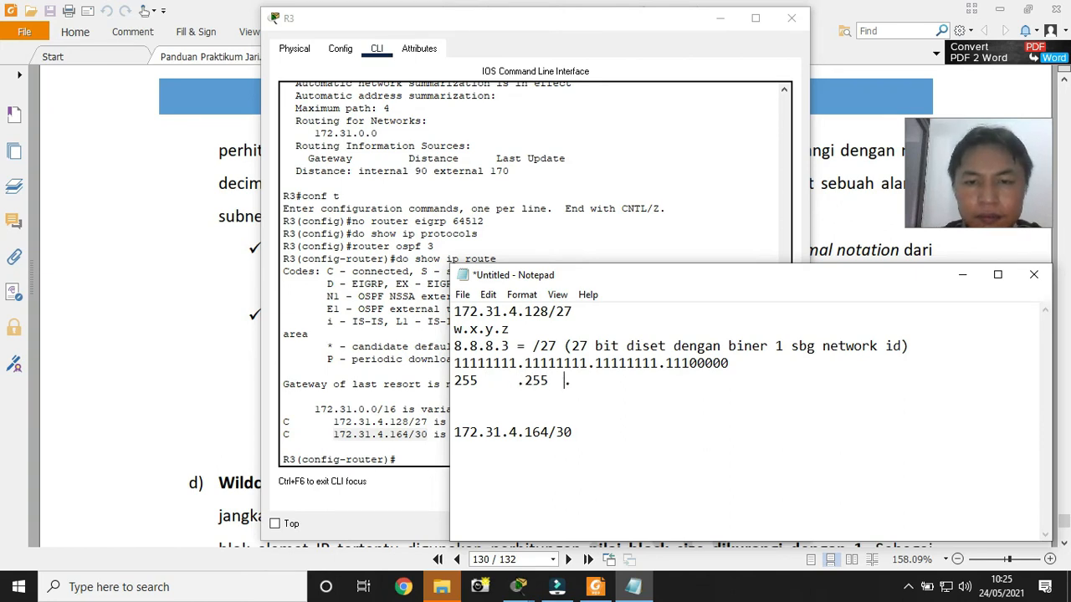
pyautogui.press('Right')
pyautogui.write('255     .')
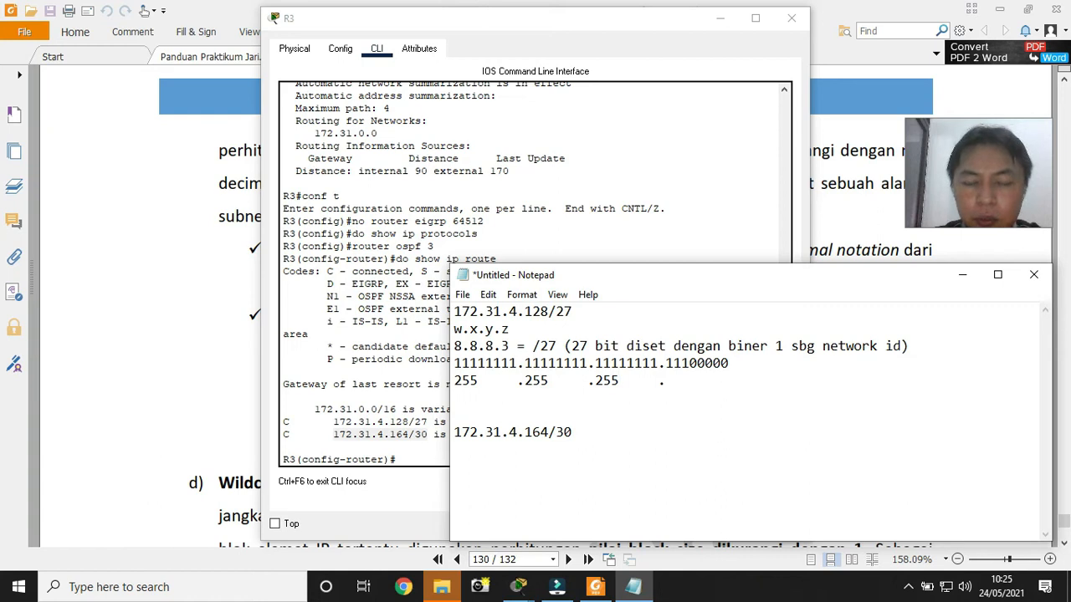
pyautogui.write(' 128+')
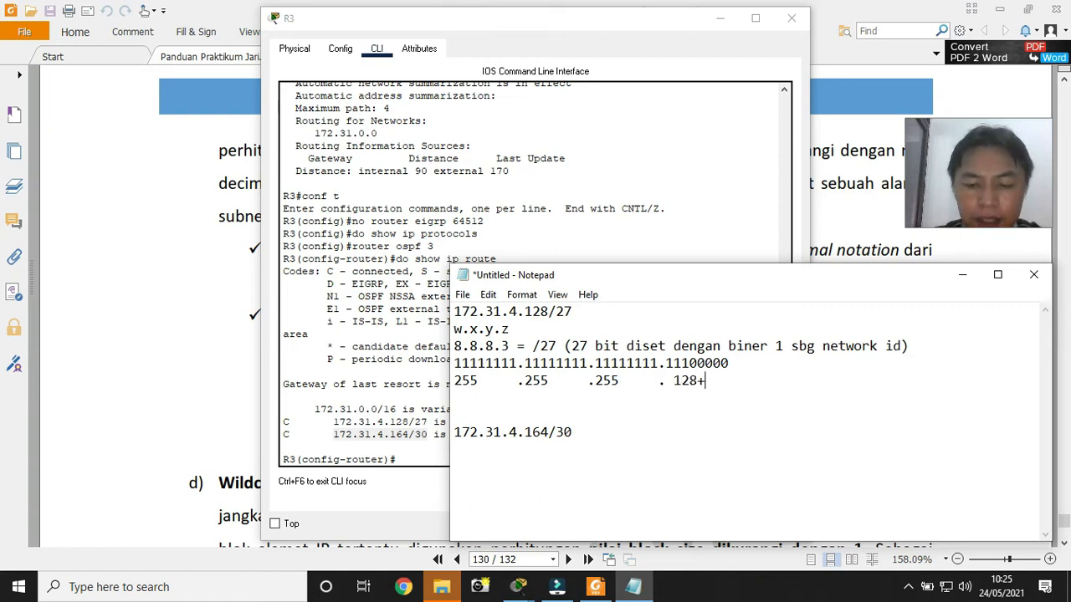
pyautogui.write('64+32 = 224')
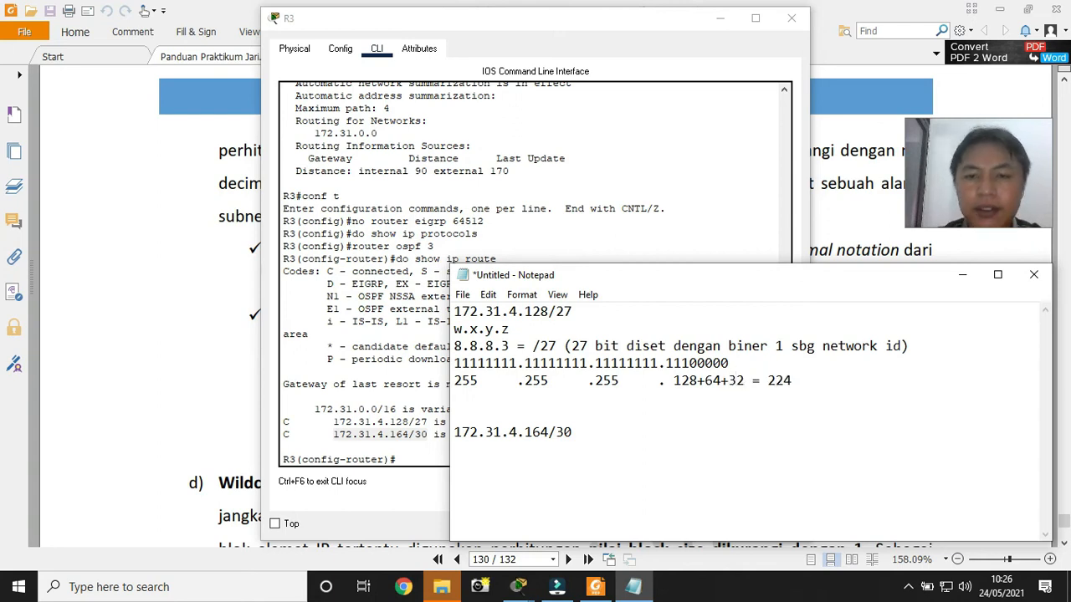
# Write the /27 subnet mask in dotted decimal as 255.255.255.224, leaving a blank line below the octet conversion
pyautogui.press('Return')
pyautogui.press('Return')
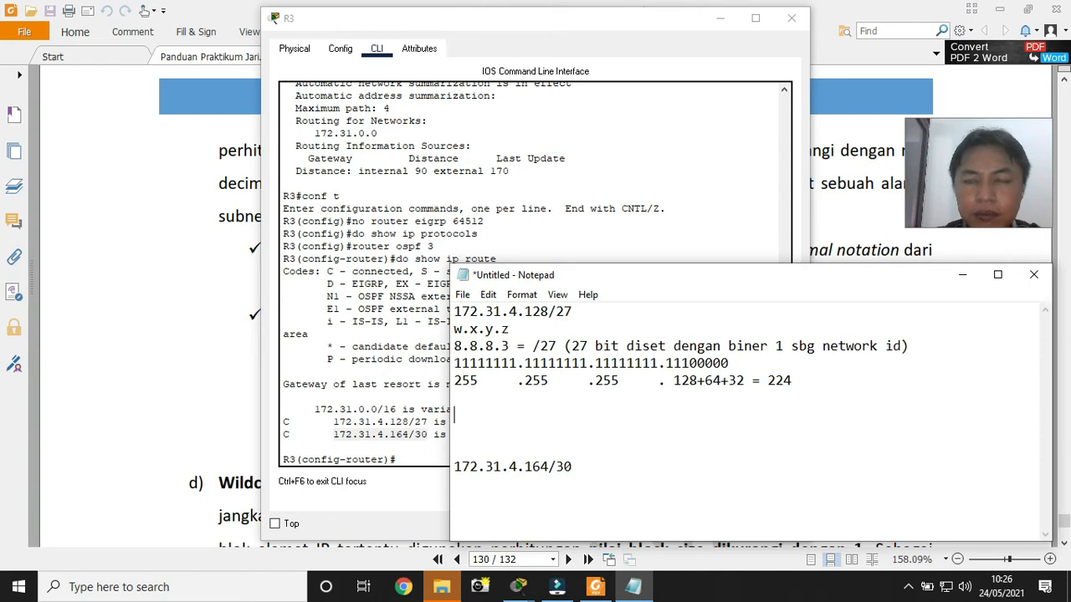
pyautogui.write('255.255.255.224')
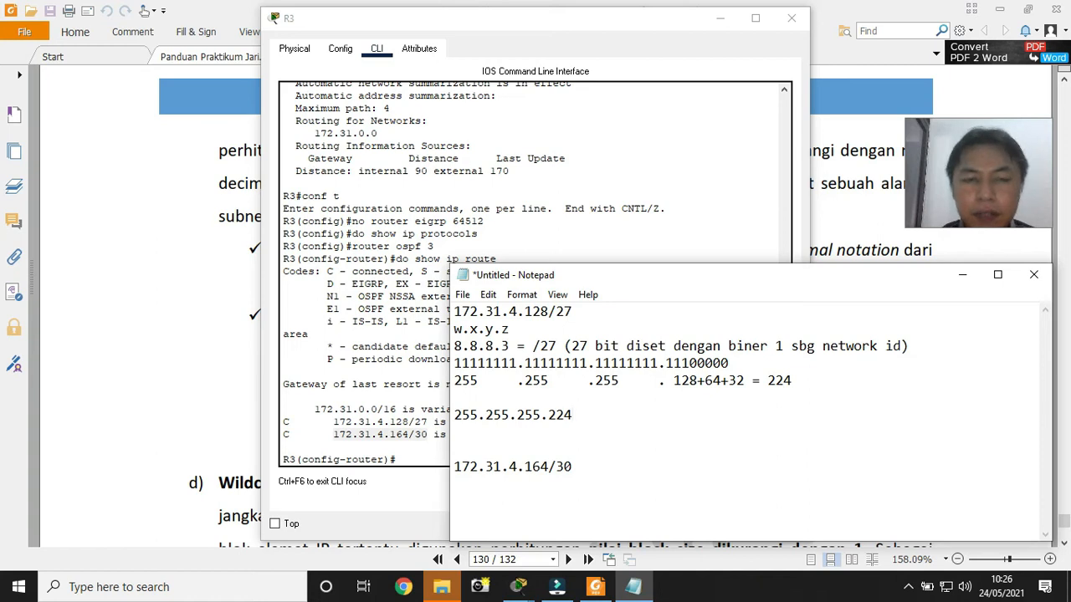
# Consult the PDF guide's wildcard subtraction example, and in Notepad write 255.255.255.255 above the 255.255.255.224 mask and a dashed line beneath it
pyautogui.click(95, 330)
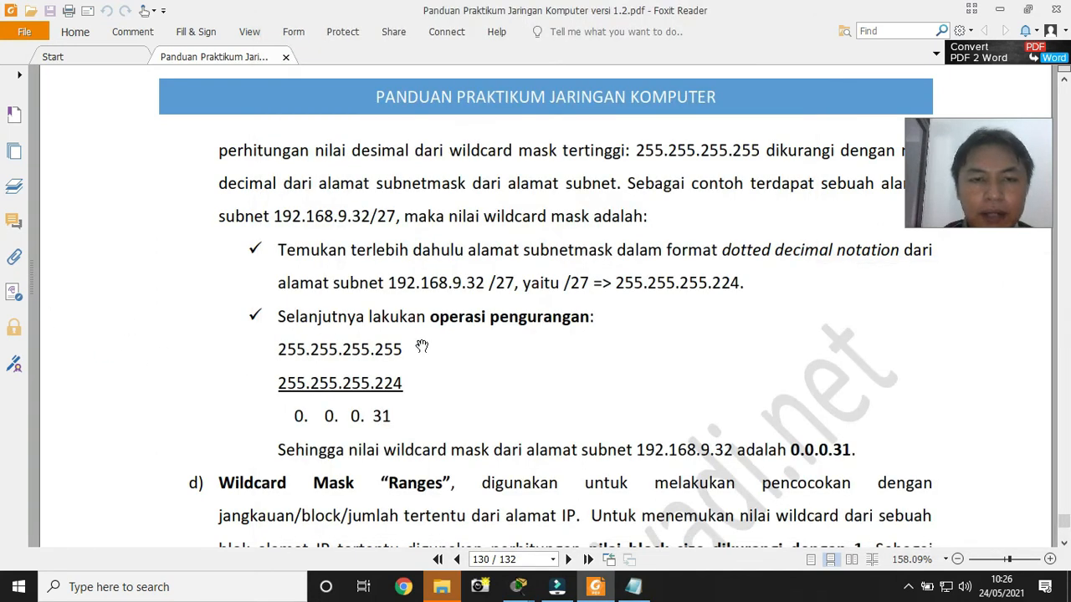
pyautogui.scroll(5, 421, 346)
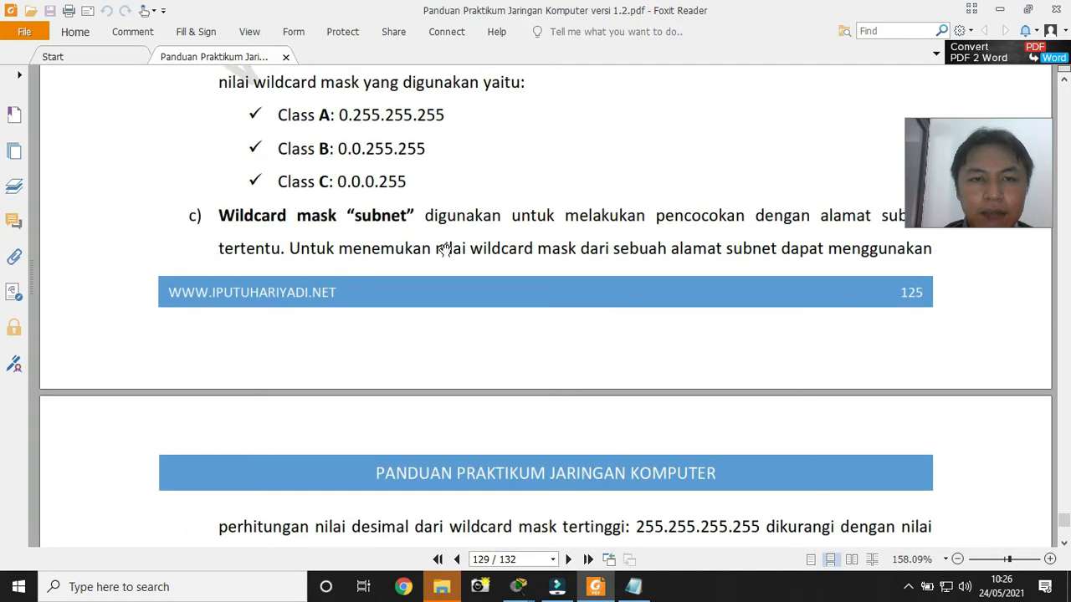
pyautogui.scroll(-4, 433, 338)
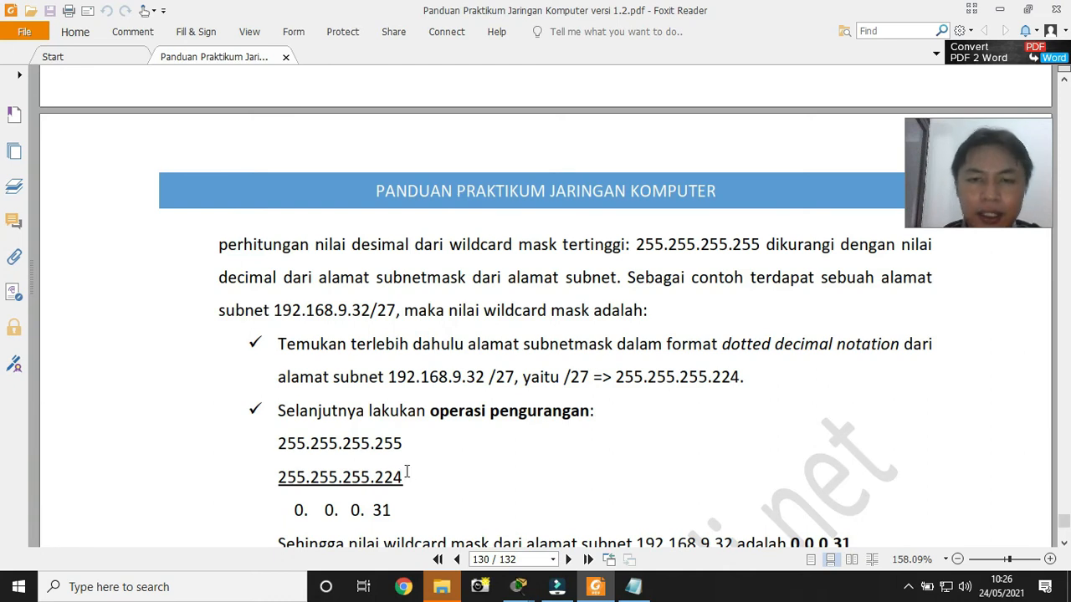
pyautogui.click(633, 586)
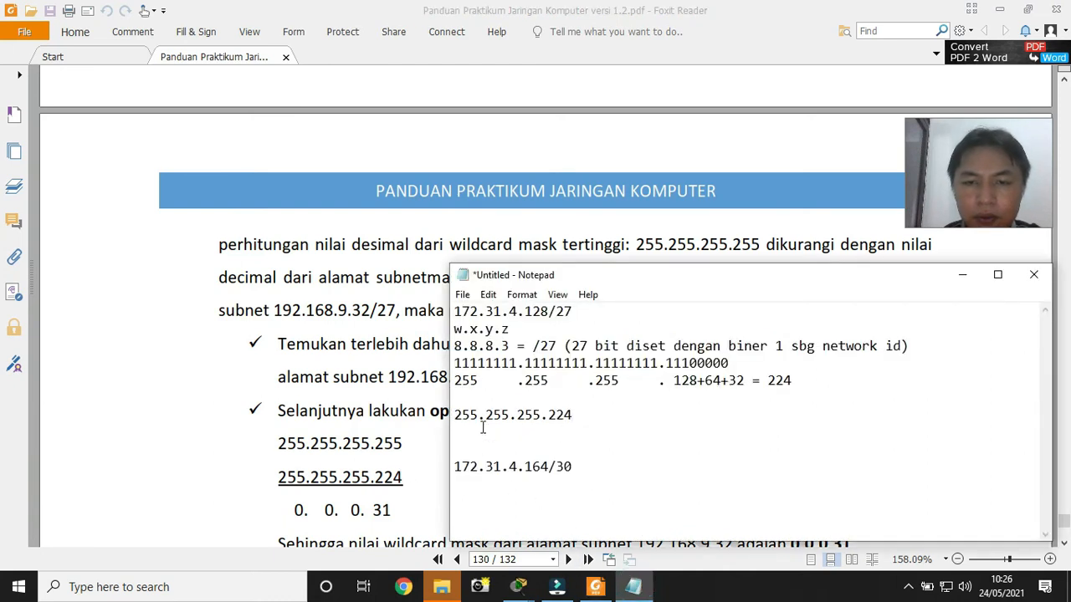
pyautogui.click(459, 398)
pyautogui.press('Return')
pyautogui.write('255.255.255.255')
pyautogui.press('Down')
pyautogui.press('Return')
pyautogui.write('----------------')
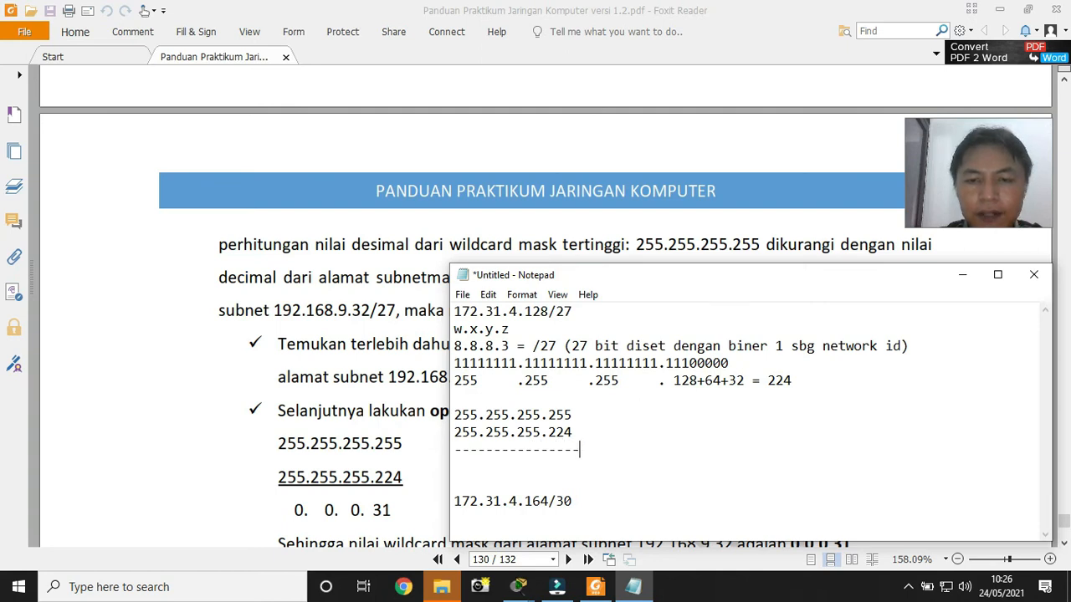
# Write the subtraction result 0.0.0.31 under the dashed line, and highlight the network address 172.31.4.128 it applies to
pyautogui.press('Return')
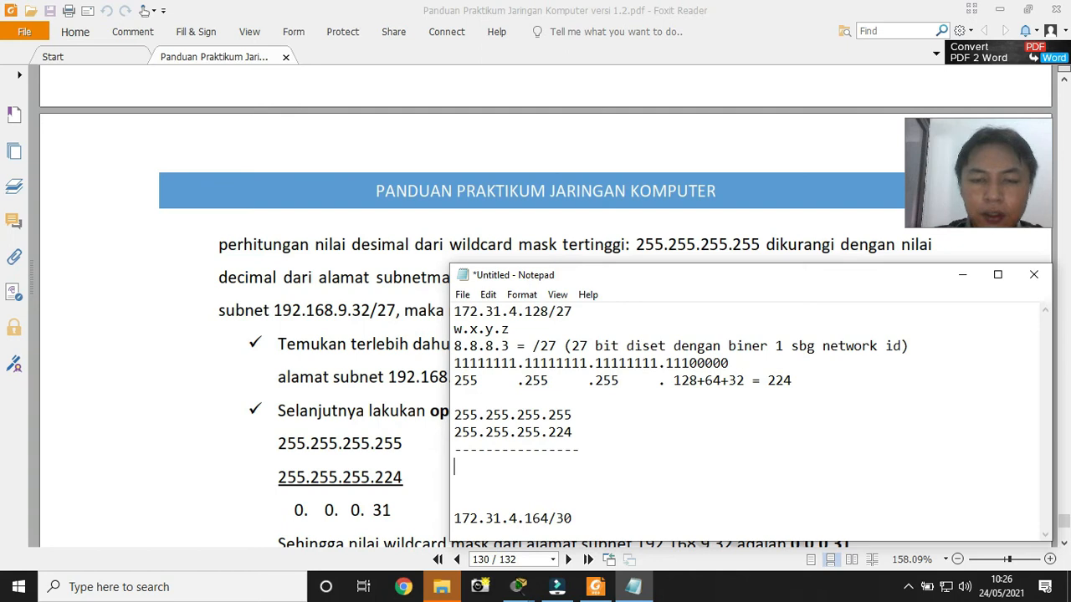
pyautogui.write('0.')
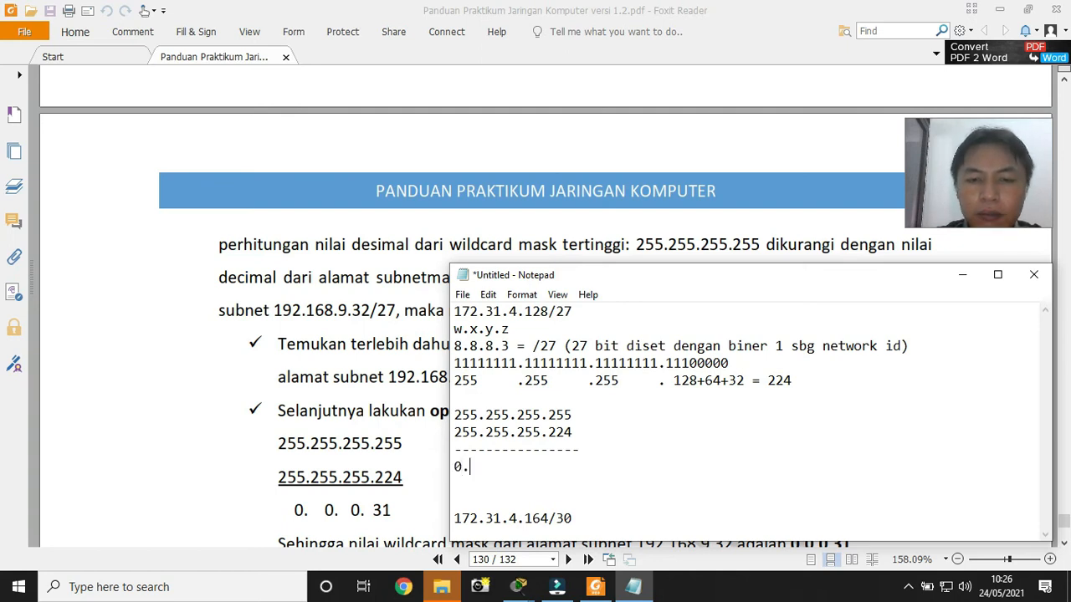
pyautogui.write('0.')
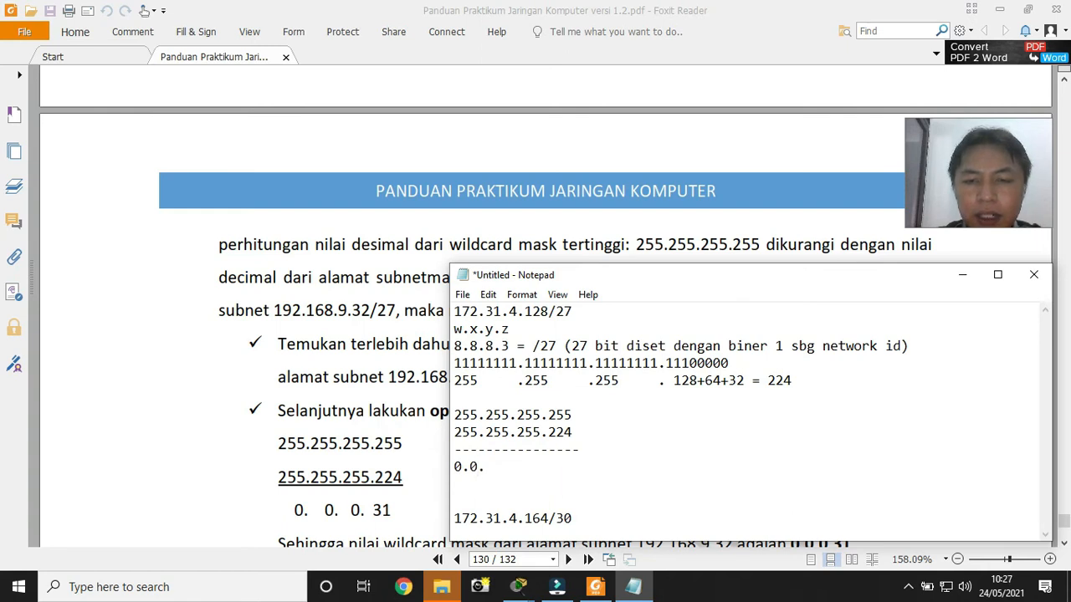
pyautogui.write('0.')
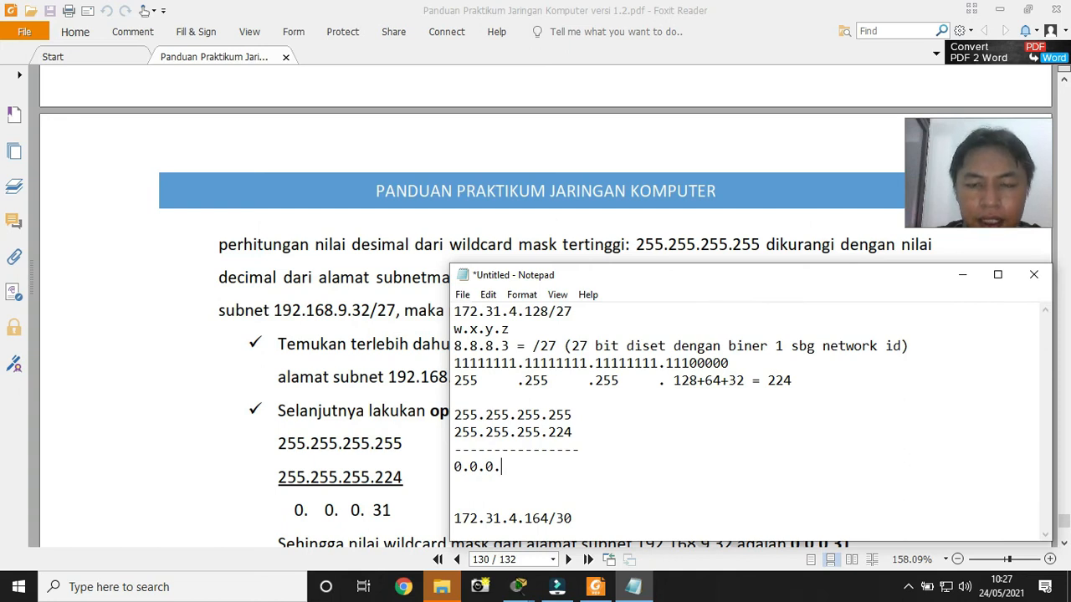
pyautogui.write('31')
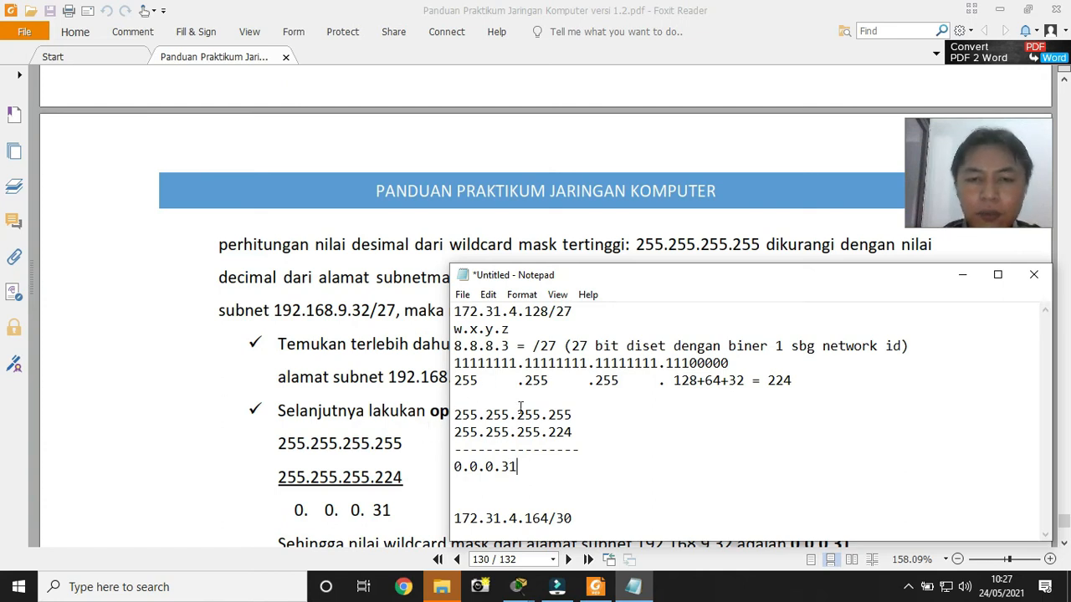
pyautogui.moveTo(548, 311); pyautogui.dragTo(455, 312)
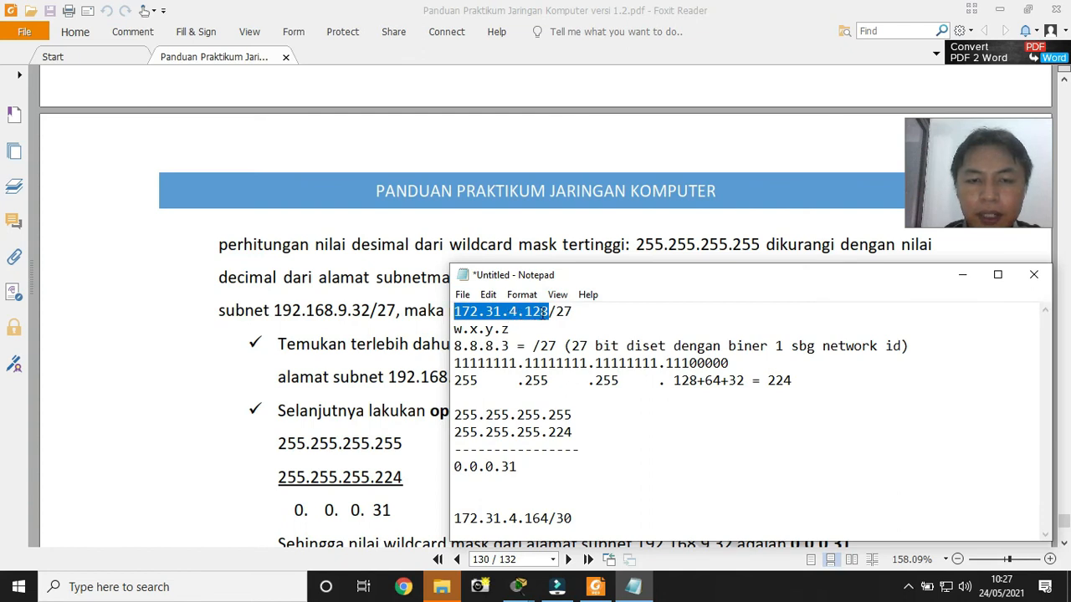
pyautogui.click(524, 467)
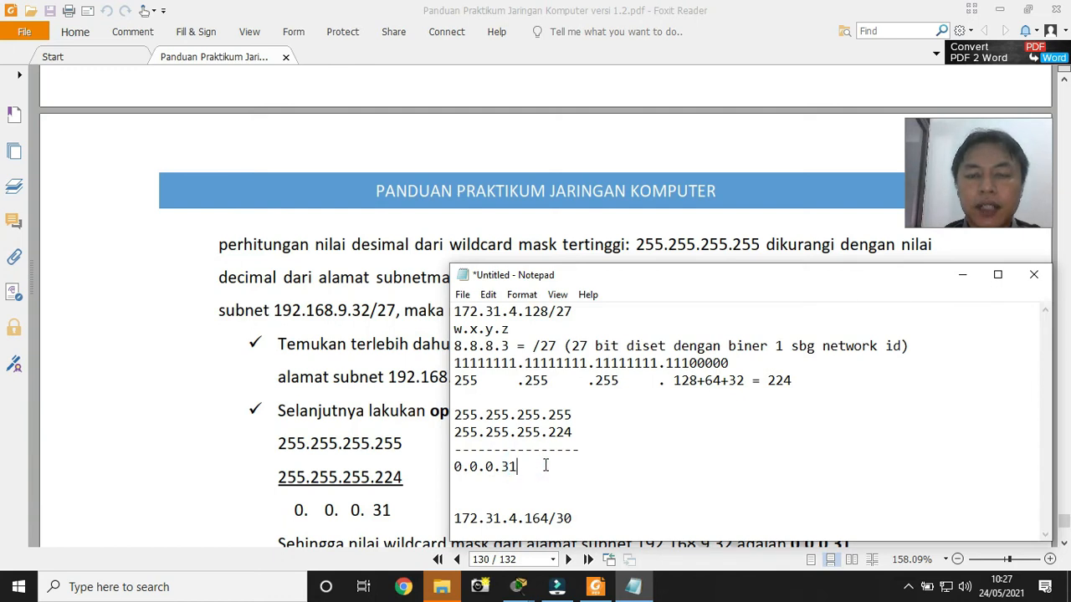
# Switch to R3's CLI in Packet Tracer and advertise network 172.31.4.128 0.0.0.31 in OSPF area 0, querying the command help for each argument
pyautogui.click(519, 587)
pyautogui.click(695, 519)
pyautogui.click(628, 400)
pyautogui.write('netw')
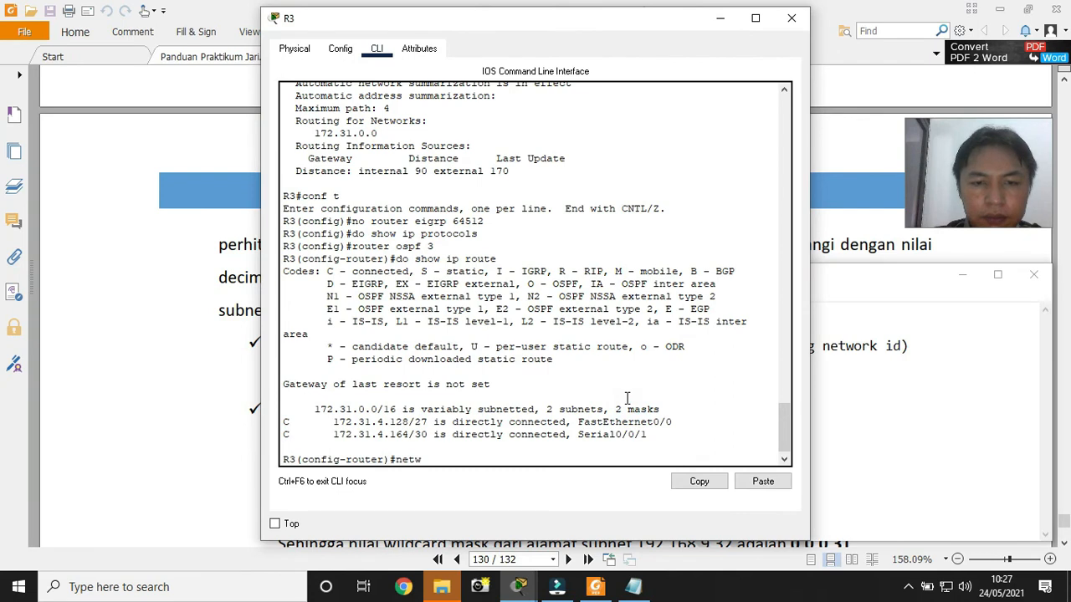
pyautogui.write('ork 172.31.4.128 ?')
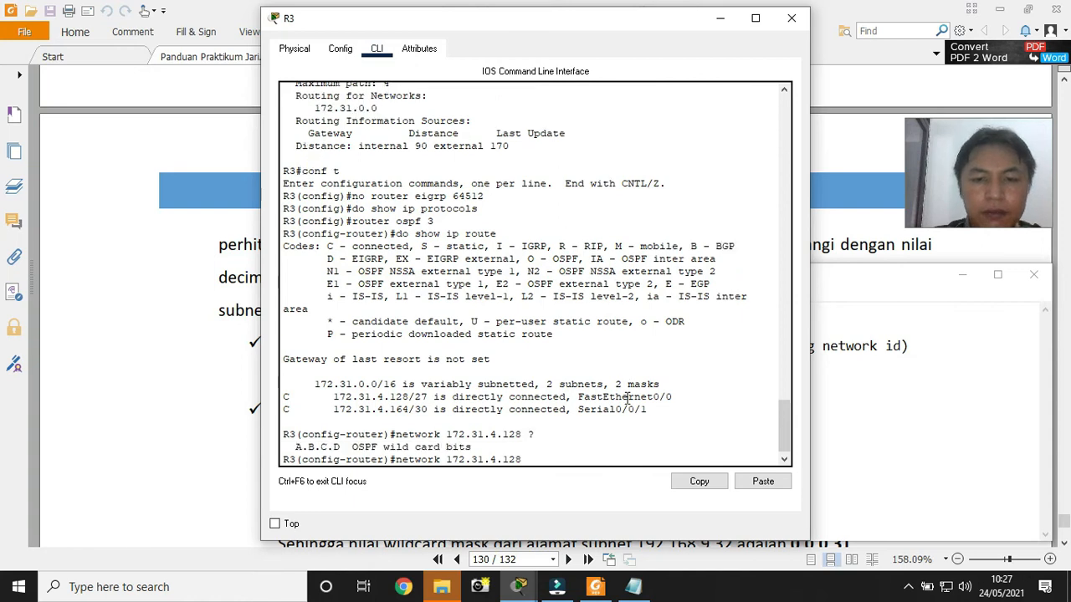
pyautogui.write('0.0.')
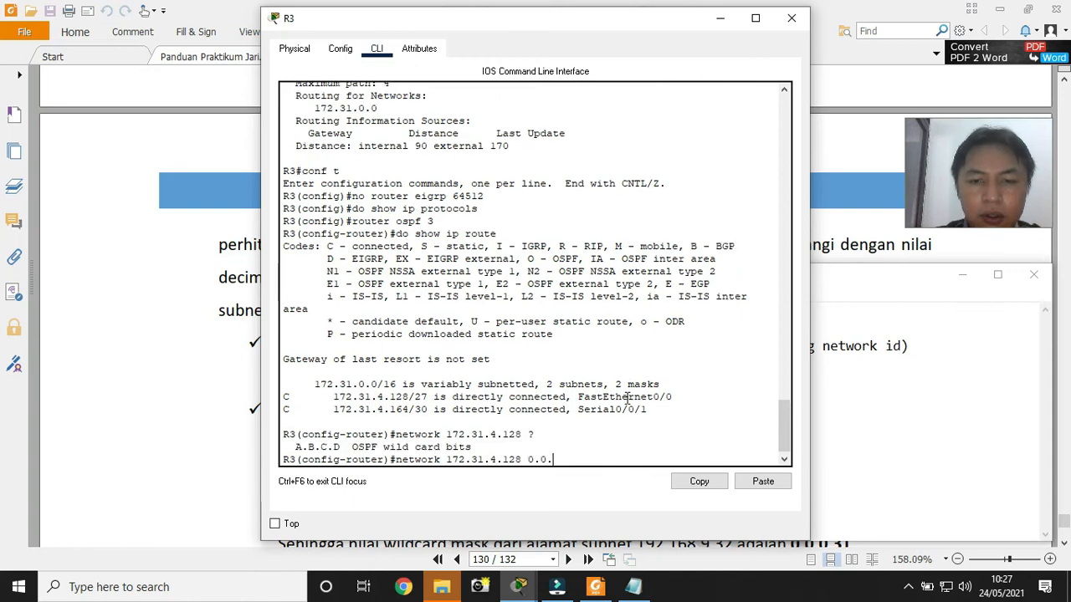
pyautogui.write('0.31 ?area ')
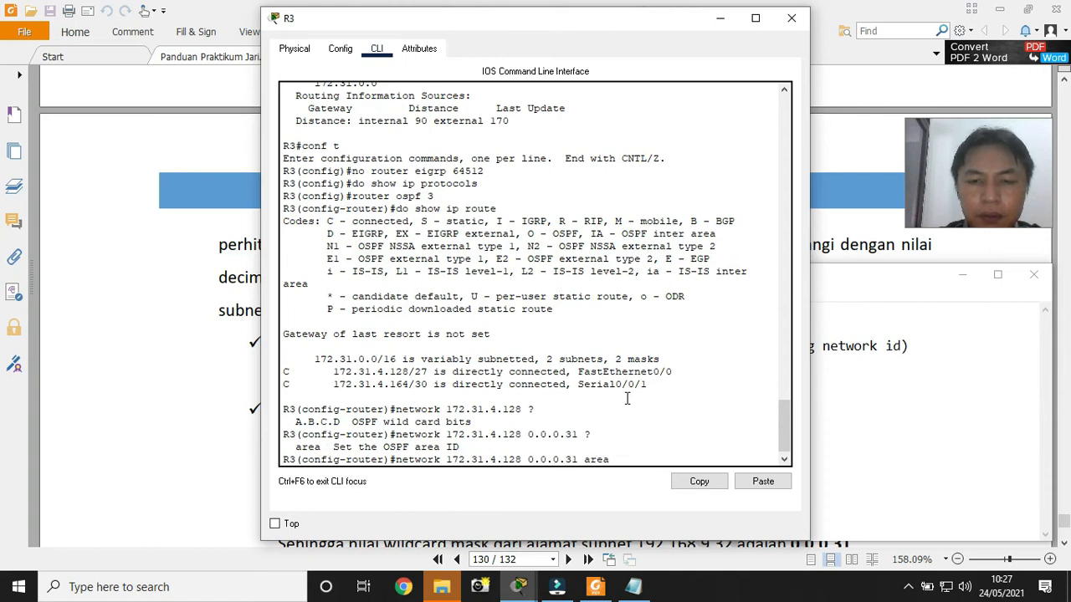
pyautogui.write('?')
pyautogui.write('0')
pyautogui.press('Return')
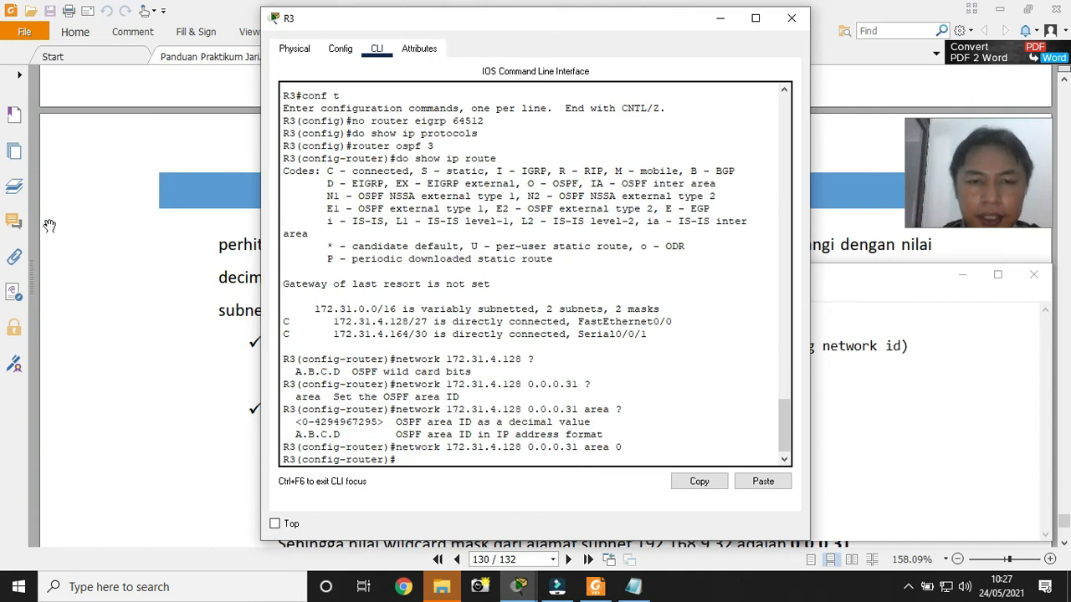
# Highlight the two directly connected subnets, 172.31.4.128/27 and 172.31.4.164/30, in R3's routing table output
pyautogui.moveTo(333, 321); pyautogui.dragTo(424, 321)
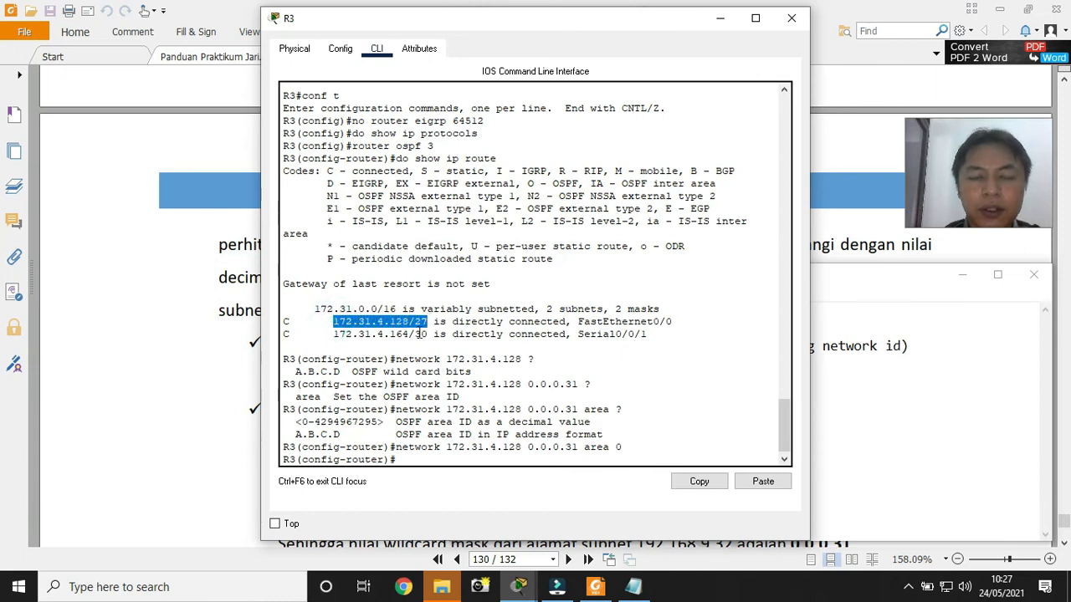
pyautogui.click(333, 334)
pyautogui.moveTo(333, 334); pyautogui.dragTo(427, 335)
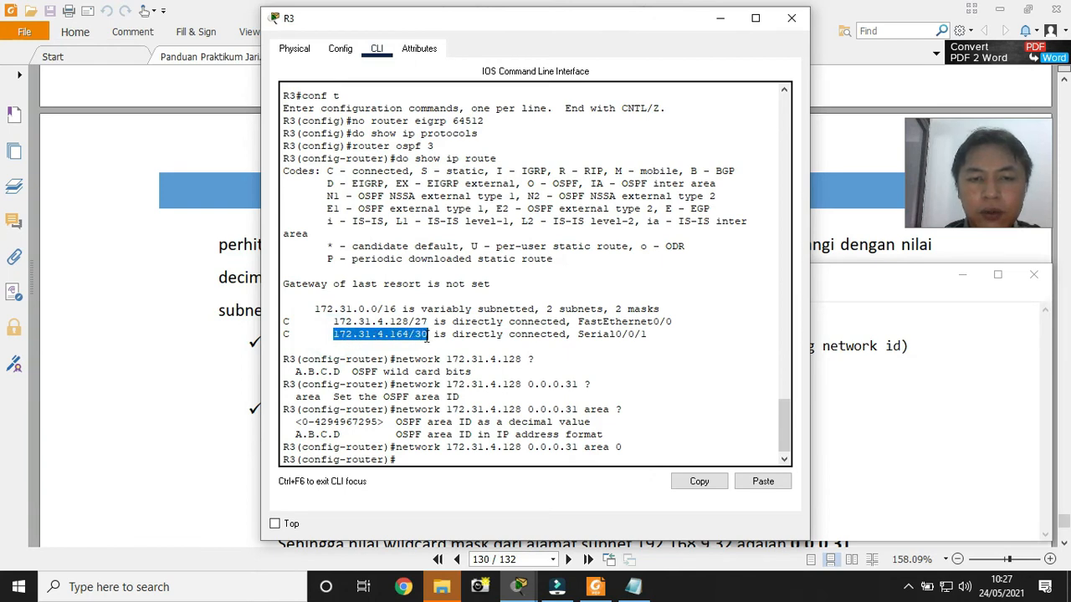
pyautogui.click(448, 335)
# Bring back Notepad, make its window taller and move it over the CLI, and highlight the /30 prefix of 172.31.4.164
pyautogui.click(633, 586)
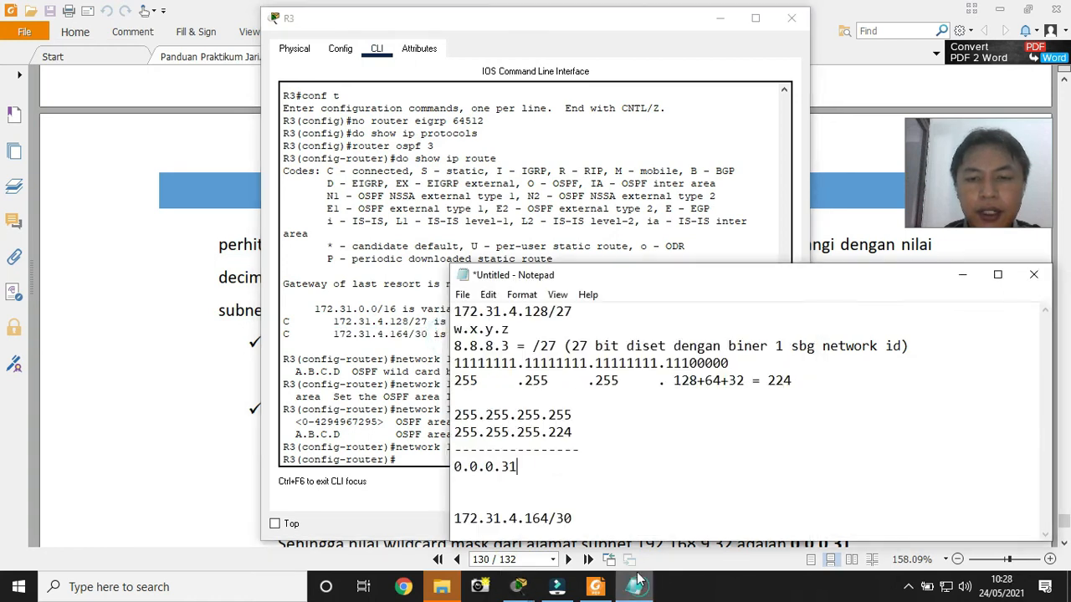
pyautogui.moveTo(632, 266); pyautogui.dragTo(631, 87)
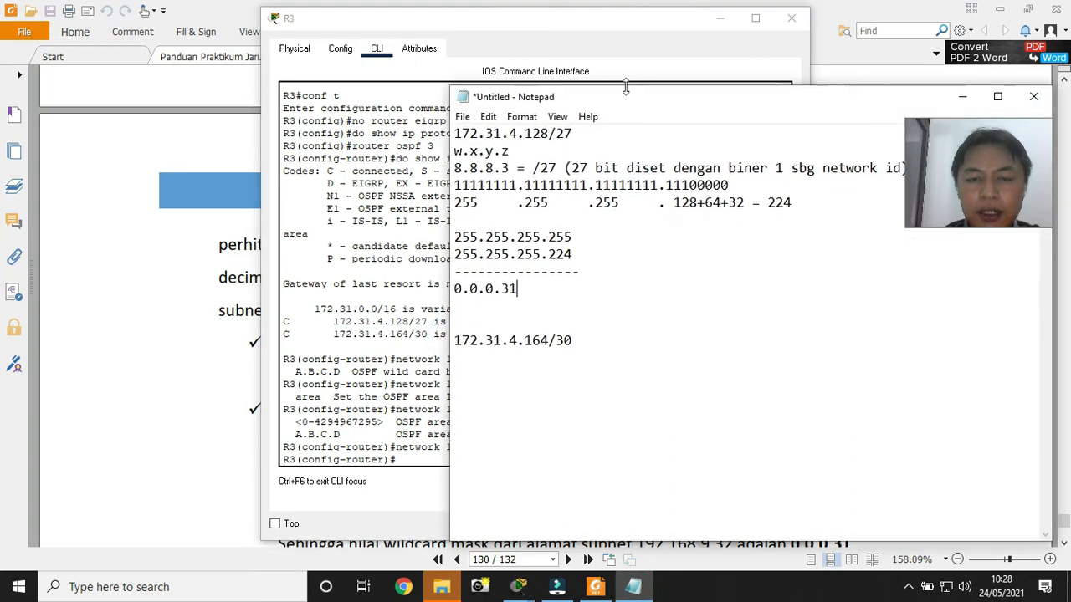
pyautogui.click(599, 339)
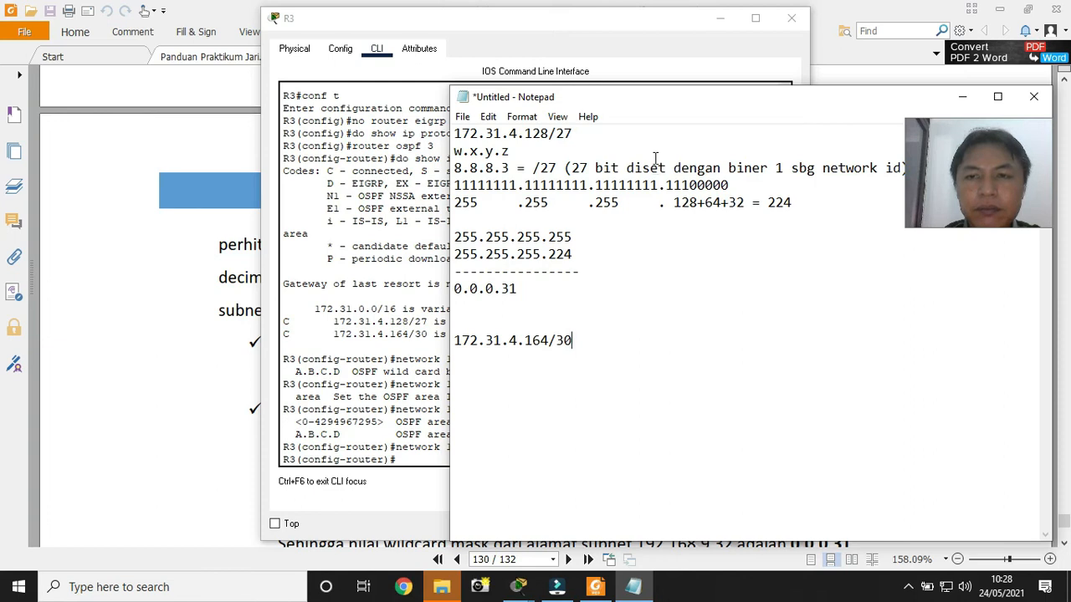
pyautogui.moveTo(639, 98); pyautogui.dragTo(429, 111)
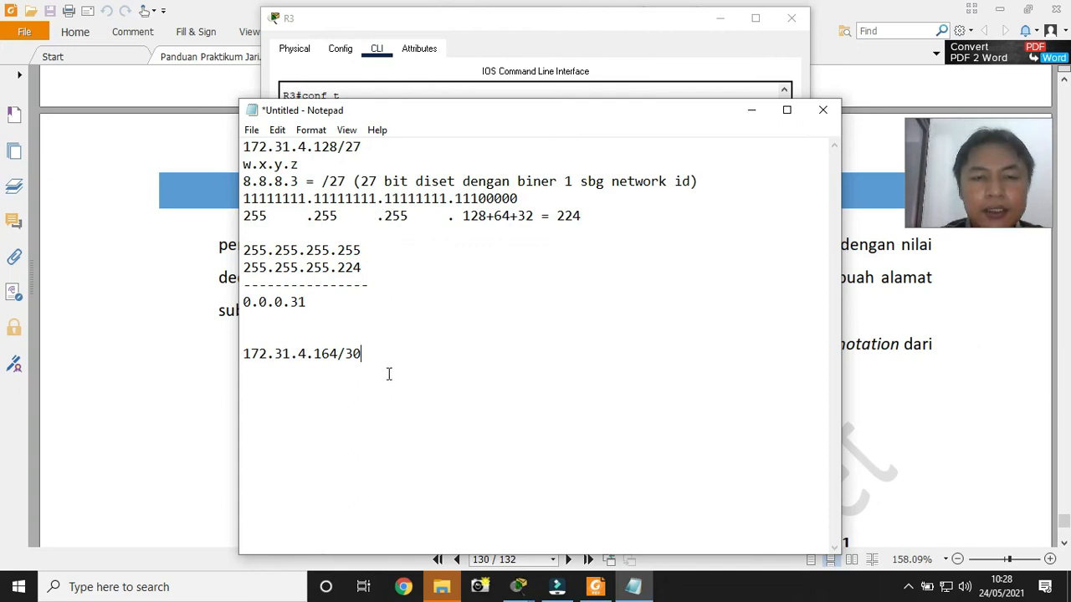
pyautogui.moveTo(339, 354); pyautogui.dragTo(368, 355)
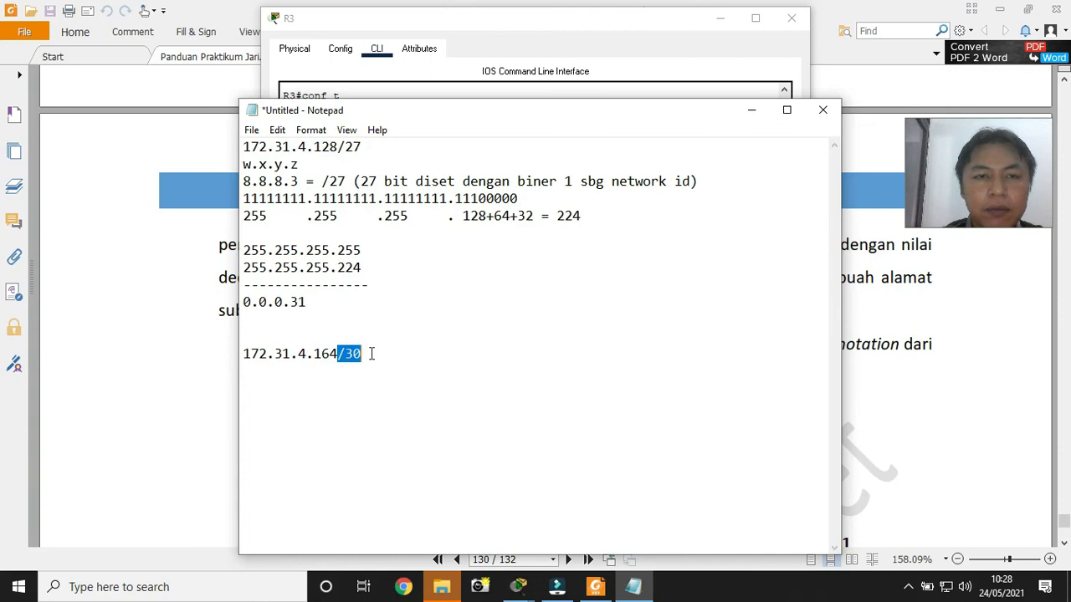
pyautogui.click(378, 351)
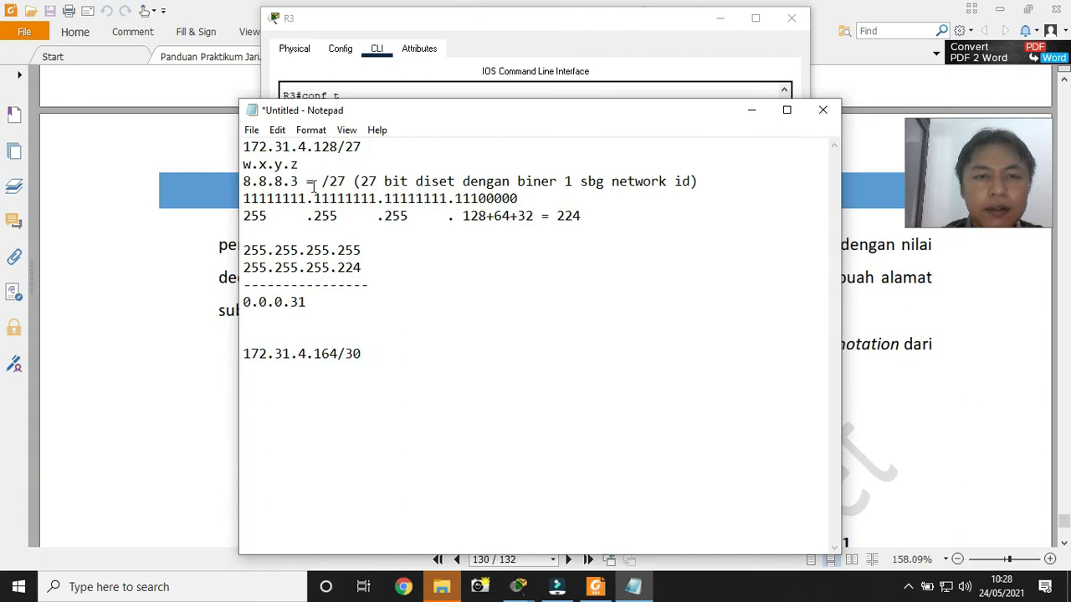
# Copy the w.x.y.z and 8.8.8.3 bit breakdown lines of the /27 subnet to below 172.31.4.164/30
pyautogui.moveTo(243, 165); pyautogui.dragTo(705, 182)
pyautogui.hotkey('ctrl', 'c')
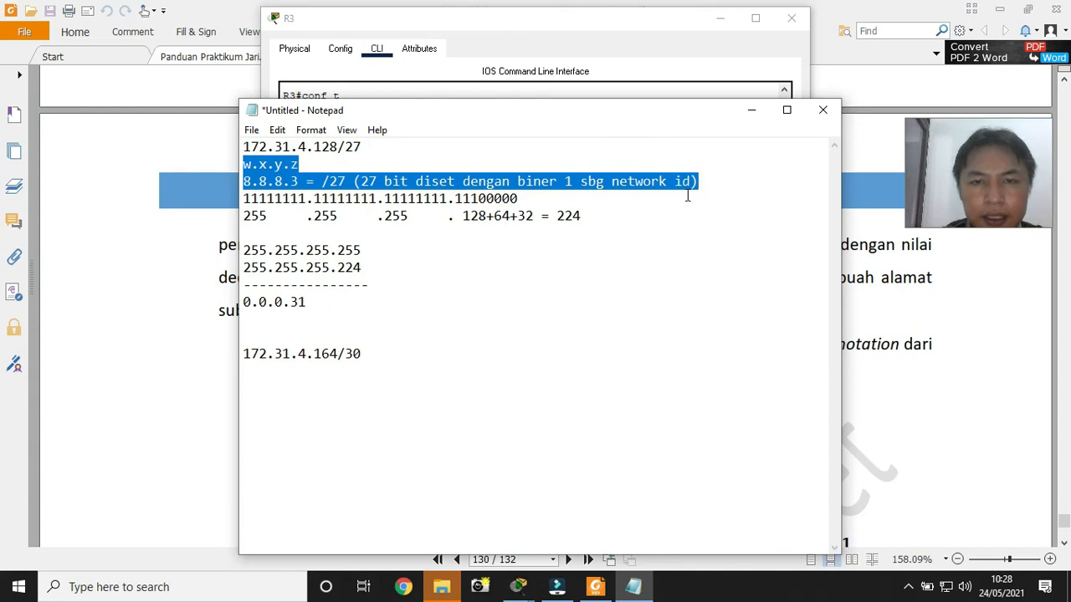
pyautogui.click(276, 377)
pyautogui.click(377, 353)
pyautogui.press('Return')
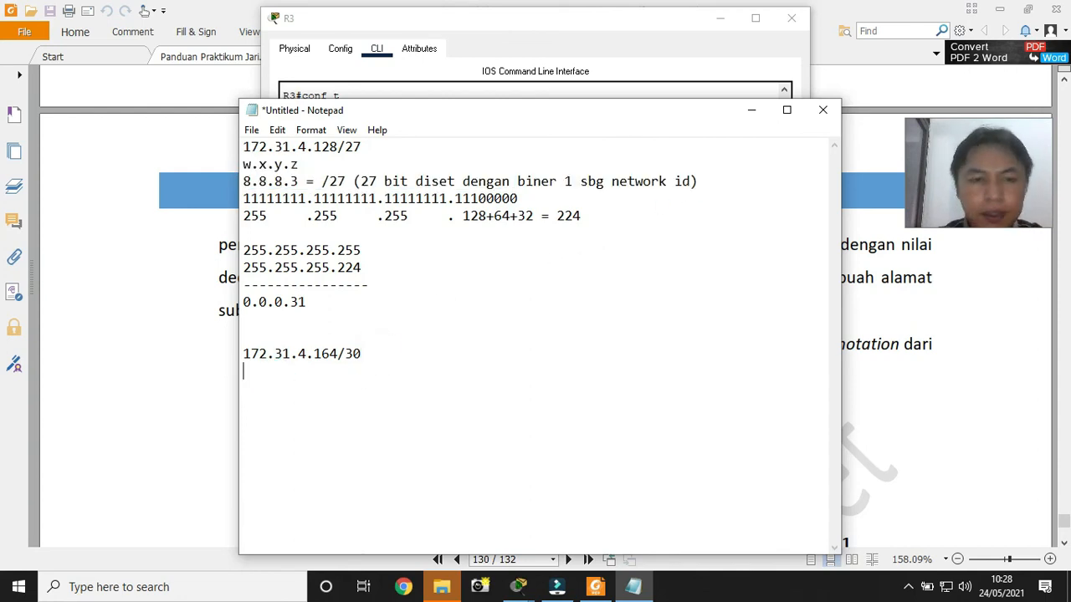
pyautogui.hotkey('ctrl', 'v')
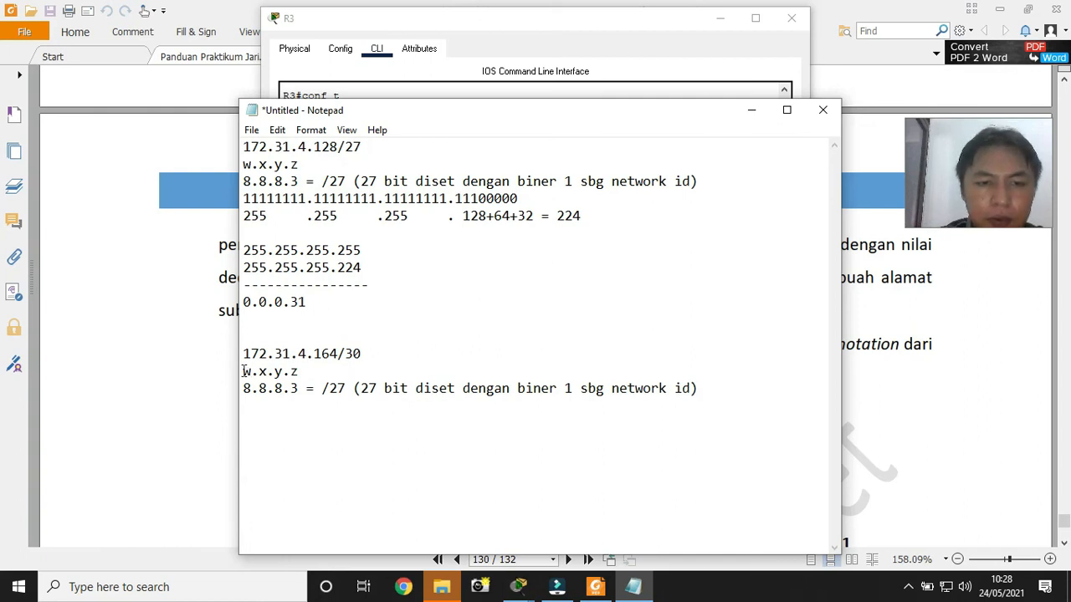
# Highlight the copied w.x.y.z line and the 27 prefix value below 172.31.4.164/30 in the Notepad notes
pyautogui.moveTo(244, 372); pyautogui.dragTo(315, 375)
pyautogui.click(280, 371)
pyautogui.click(324, 375)
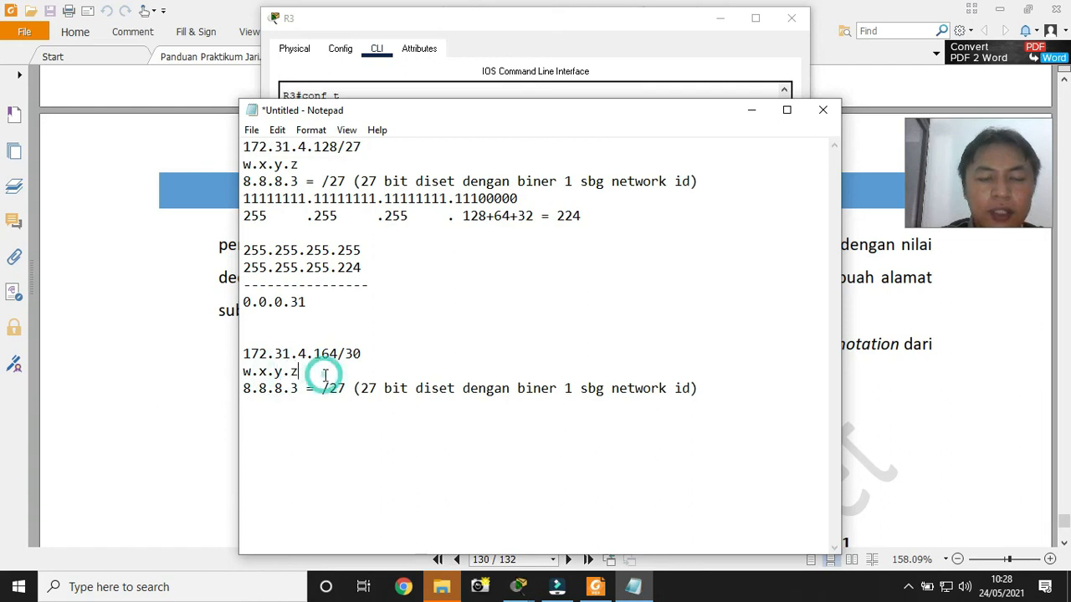
pyautogui.moveTo(328, 388); pyautogui.dragTo(345, 388)
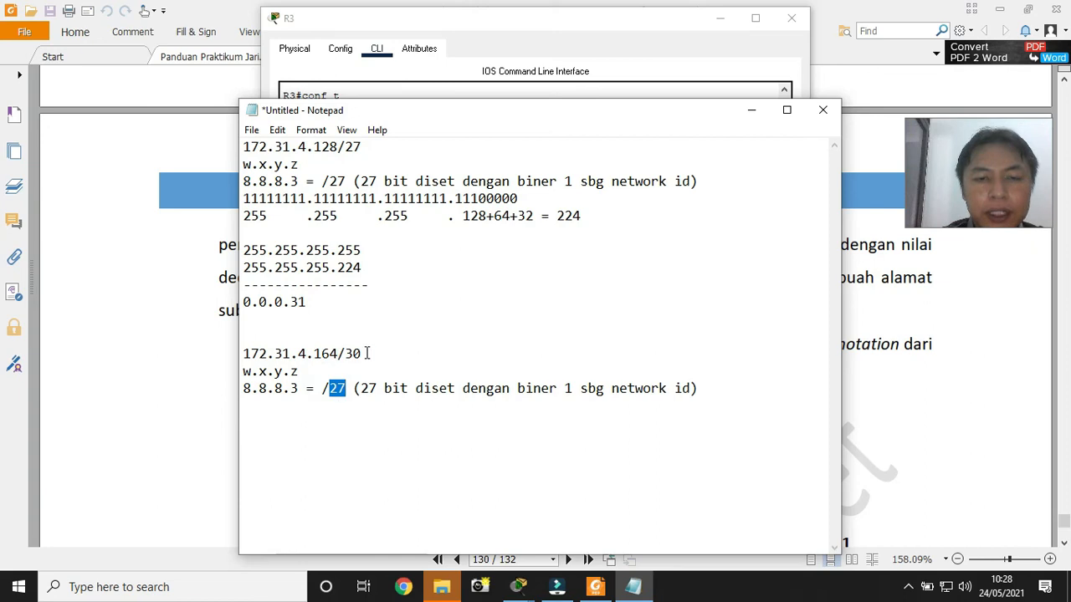
pyautogui.click(369, 353)
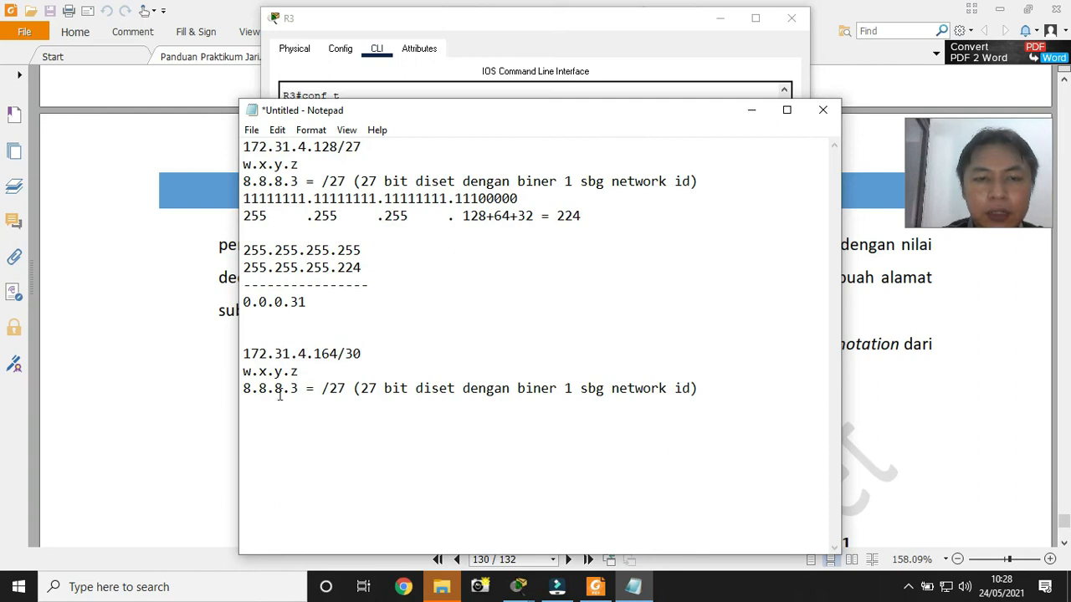
# Change the bit breakdown below 172.31.4.164/30 to 8.8.8.6 and select the 27 after the slash on that line
pyautogui.moveTo(242, 389); pyautogui.dragTo(256, 390)
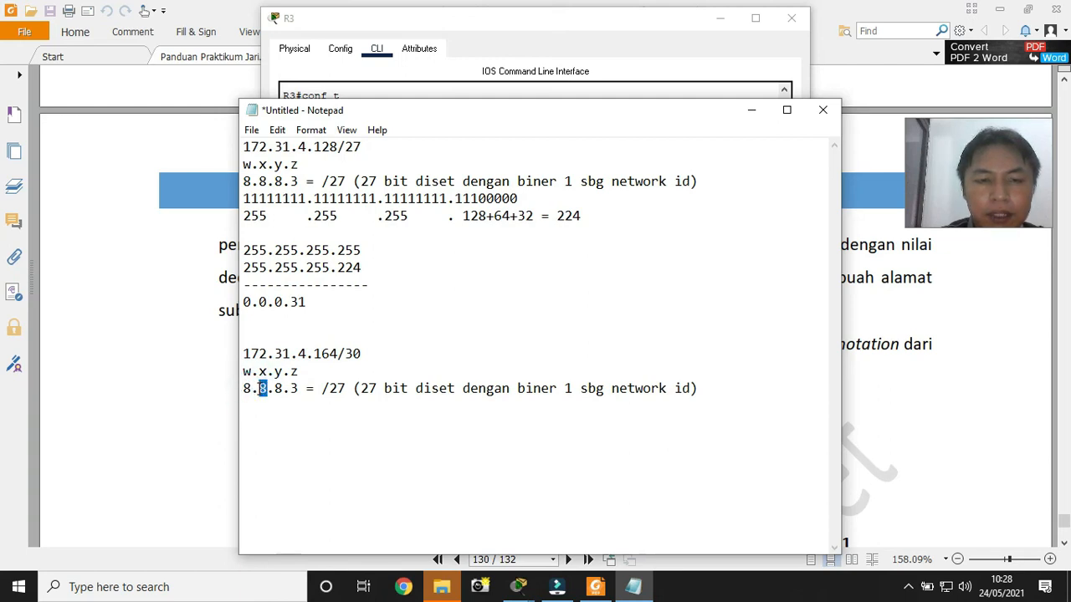
pyautogui.moveTo(285, 390); pyautogui.dragTo(275, 389)
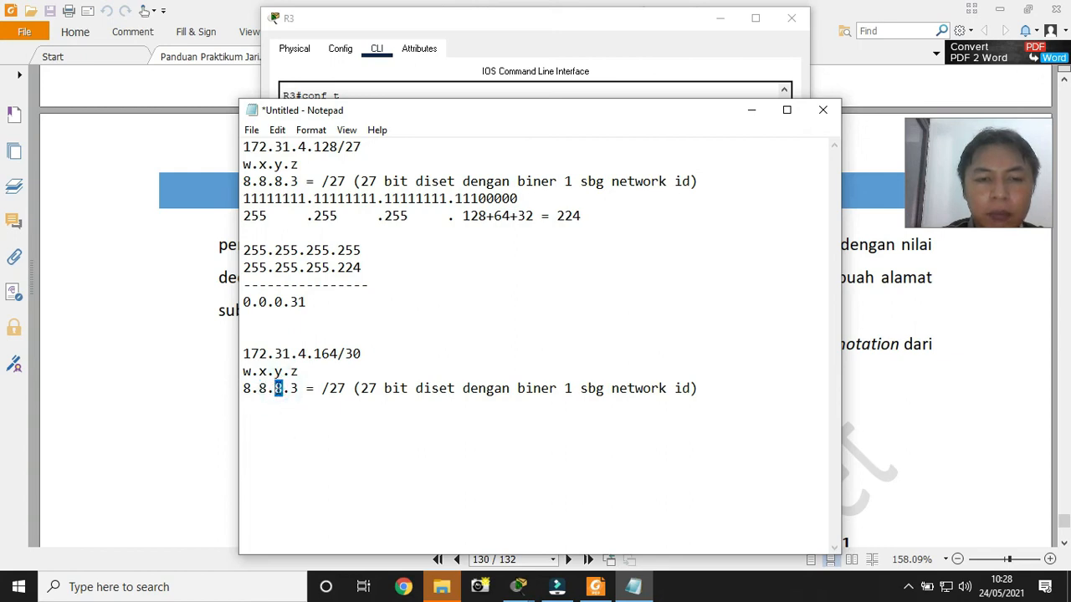
pyautogui.moveTo(289, 389); pyautogui.dragTo(294, 390)
pyautogui.write('6')
pyautogui.doubleClick(335, 388)
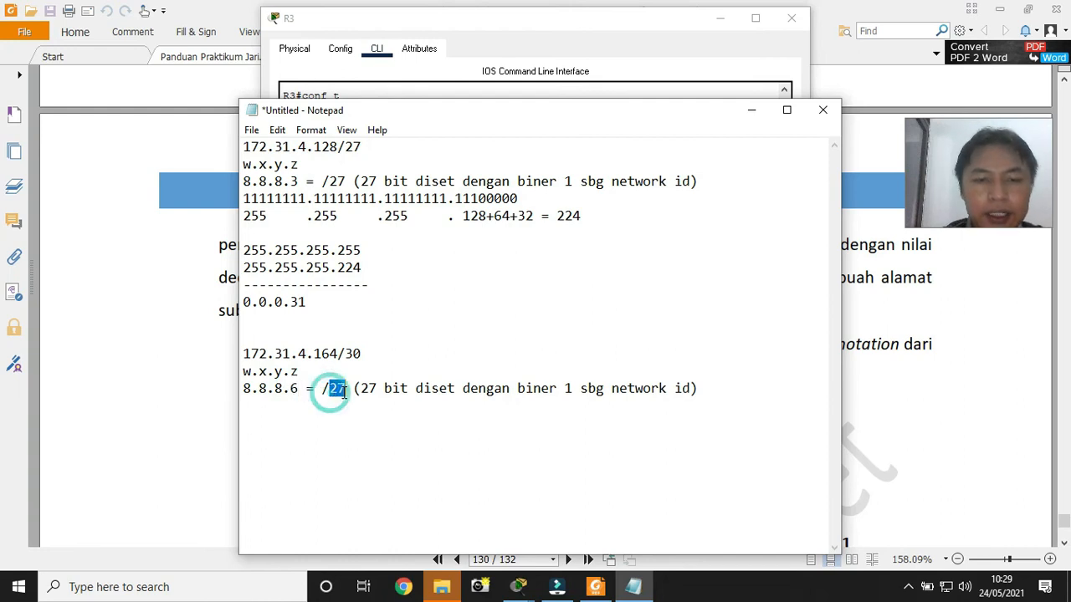
# Change the prefix and bit count in the 8.8.8.6 line of the 172.31.4.164 notes to /30 and 30 bit
pyautogui.write('30')
pyautogui.doubleClick(366, 388)
pyautogui.write('30')
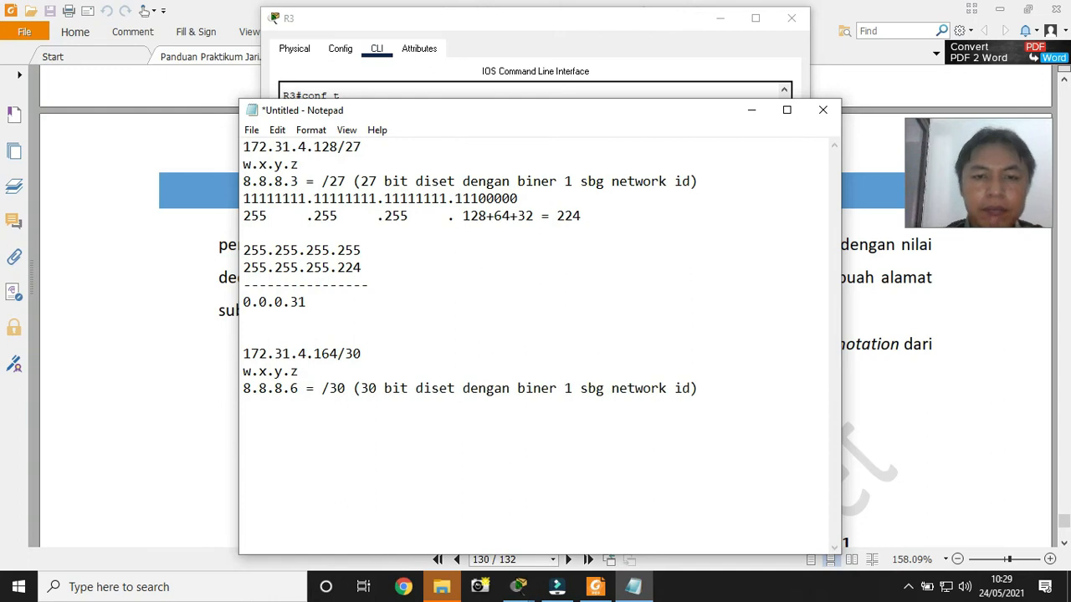
# Add the /30 binary mask 11111111.11111111.11111111.11111100 beneath the 8.8.8.6 line, reusing the first octet of the /27 binary mask
pyautogui.click(725, 401)
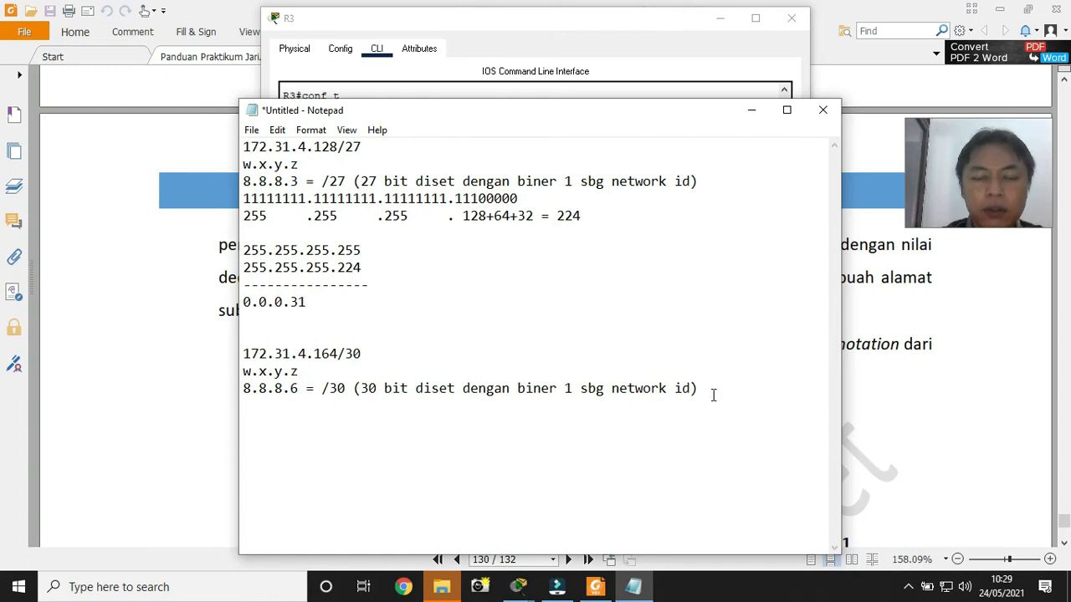
pyautogui.press('Return')
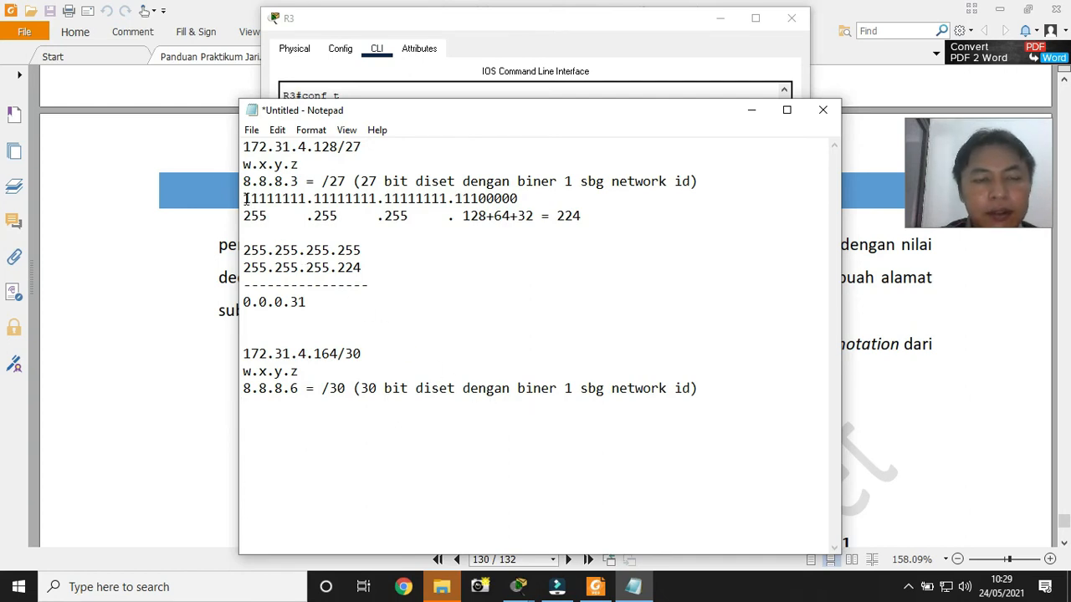
pyautogui.moveTo(245, 199); pyautogui.dragTo(313, 200)
pyautogui.hotkey('ctrl', 'c')
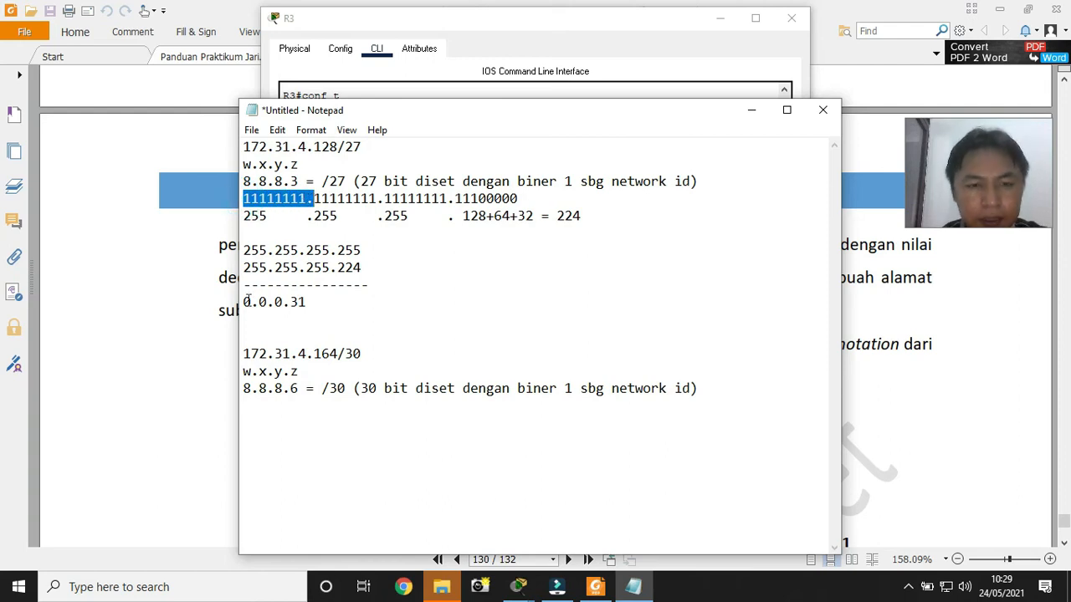
pyautogui.click(246, 407)
pyautogui.hotkey('ctrl', 'v')
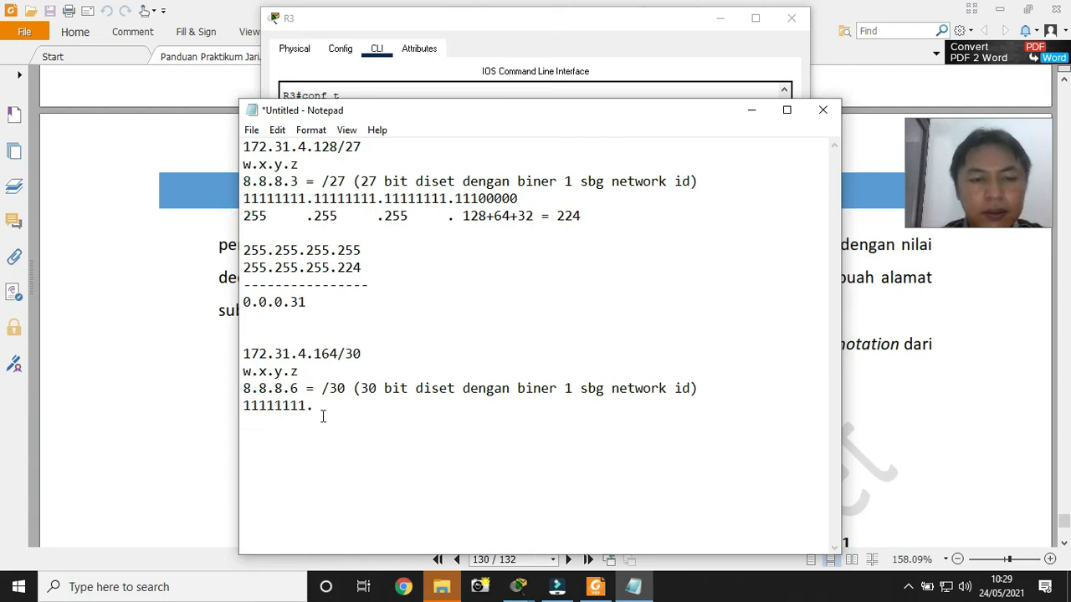
pyautogui.hotkey('ctrl', 'v')
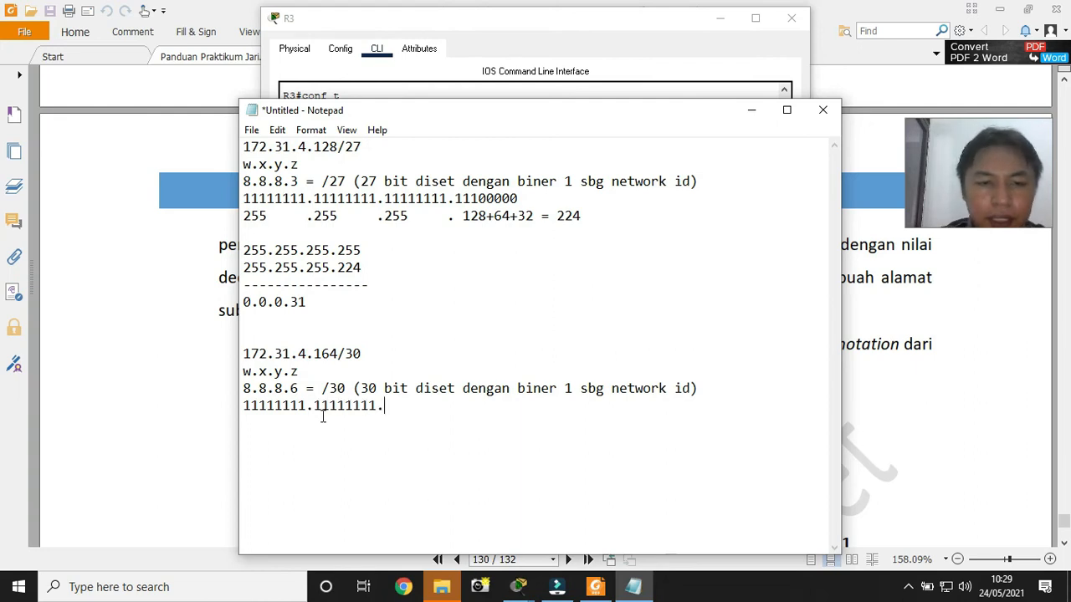
pyautogui.hotkey('ctrl', 'v')
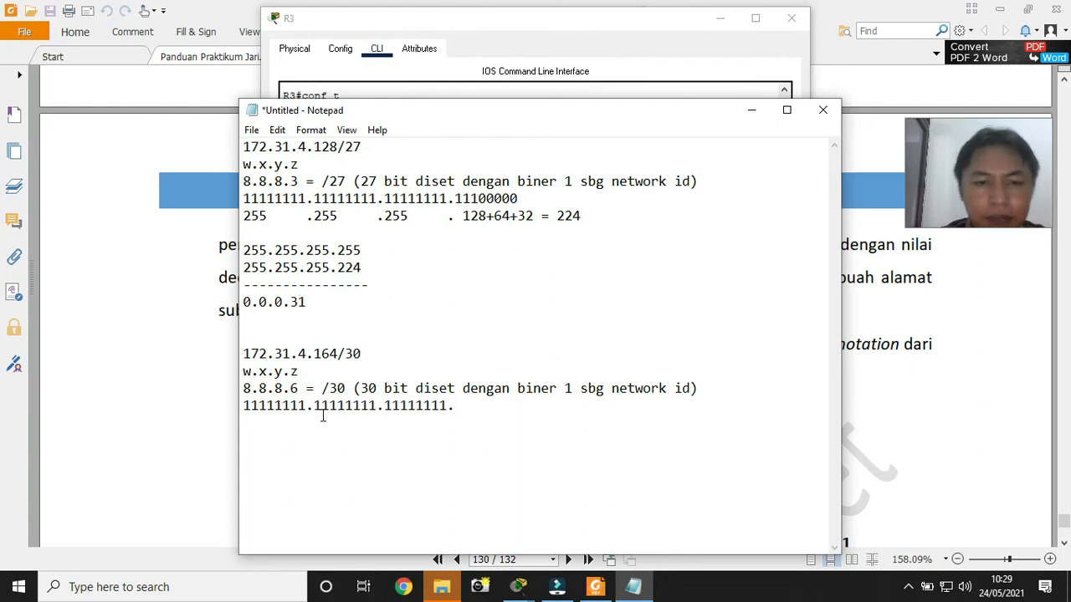
pyautogui.hotkey('ctrl', 'v')
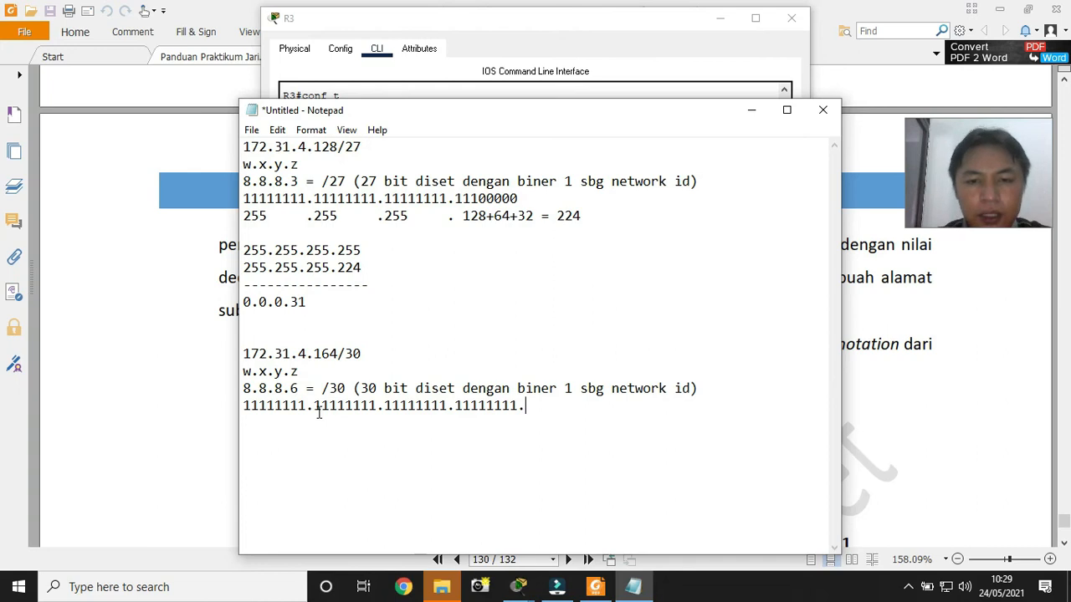
pyautogui.press('BackSpace')
pyautogui.press('BackSpace')
pyautogui.write('00')
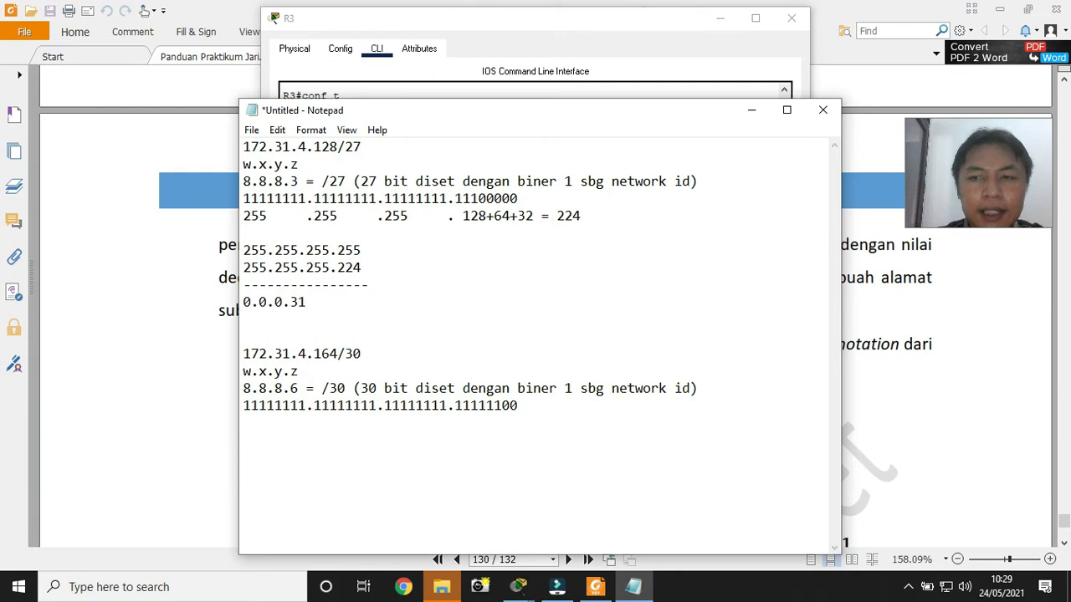
# Write the mask's decimal conversion beneath the binary octets as 255 .255 .255 .128+64+32+16+8+4 = 252, aligning the octets
pyautogui.write('2')
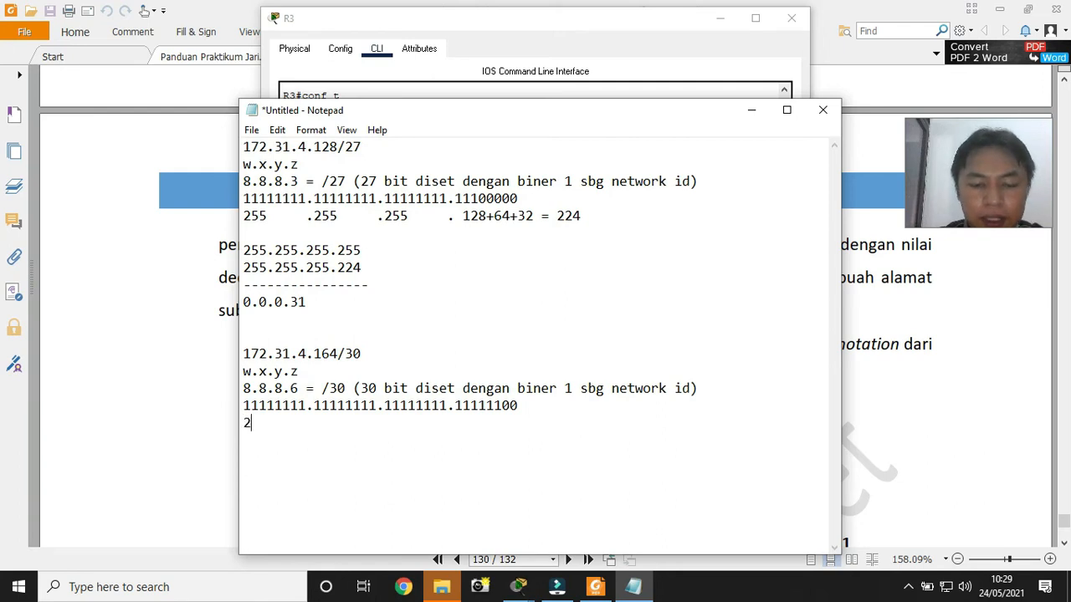
pyautogui.write('55.')
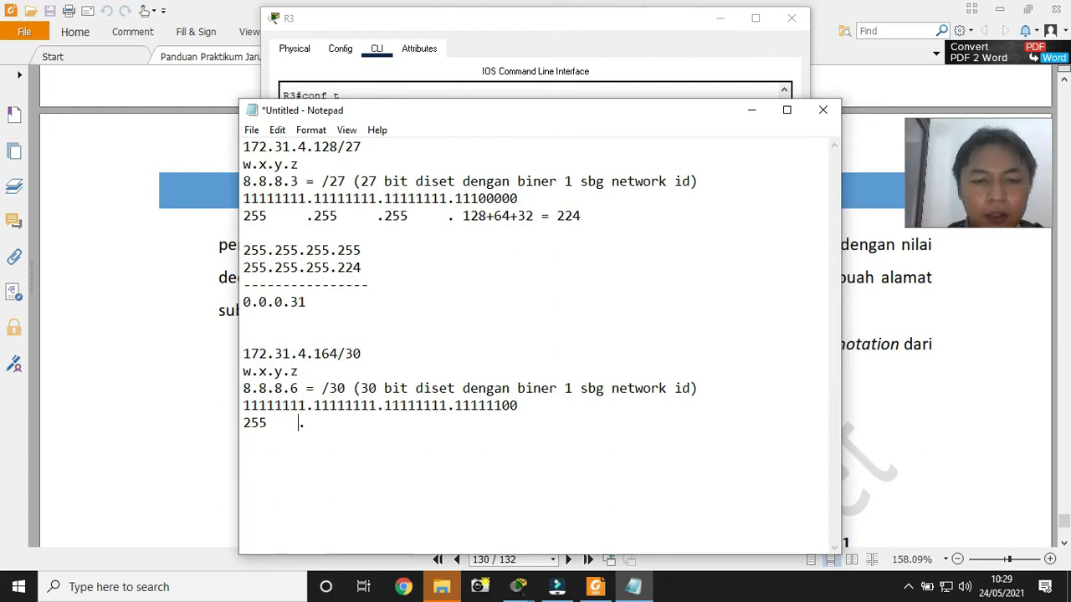
pyautogui.write('     255')
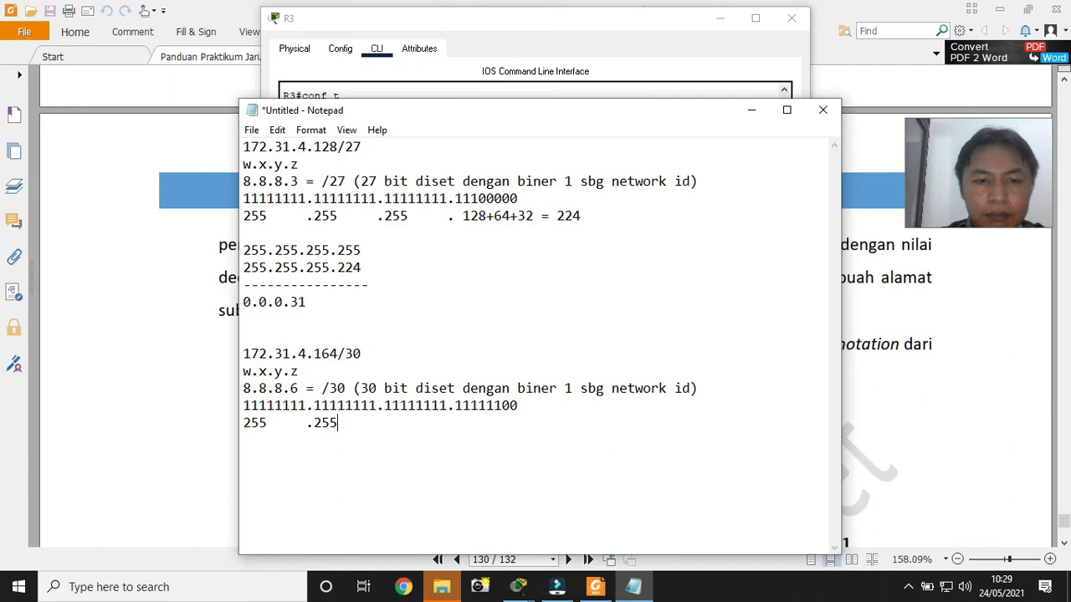
pyautogui.write('     .')
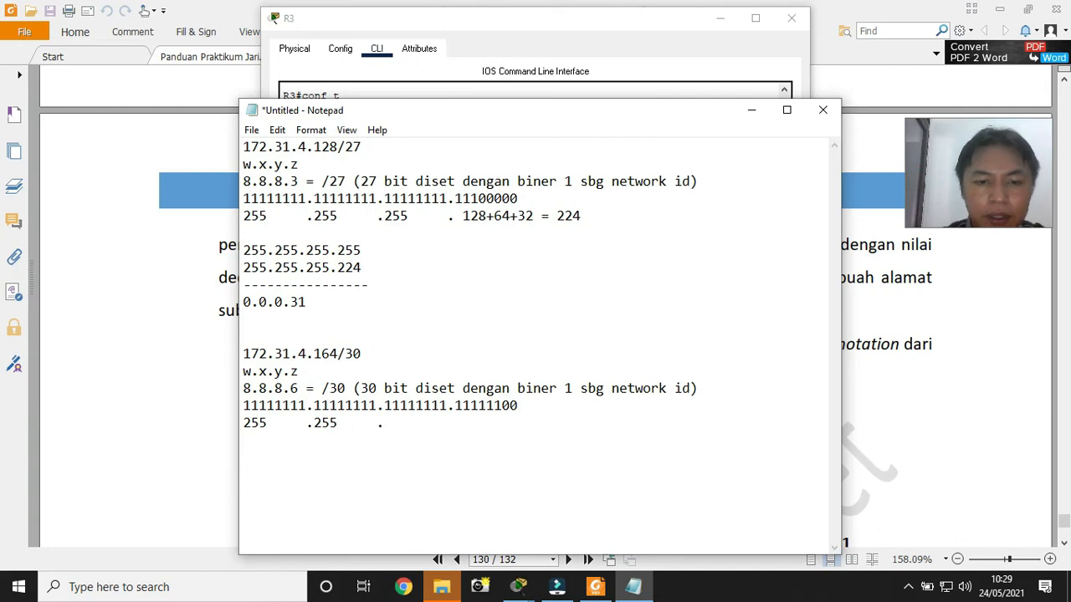
pyautogui.write('255')
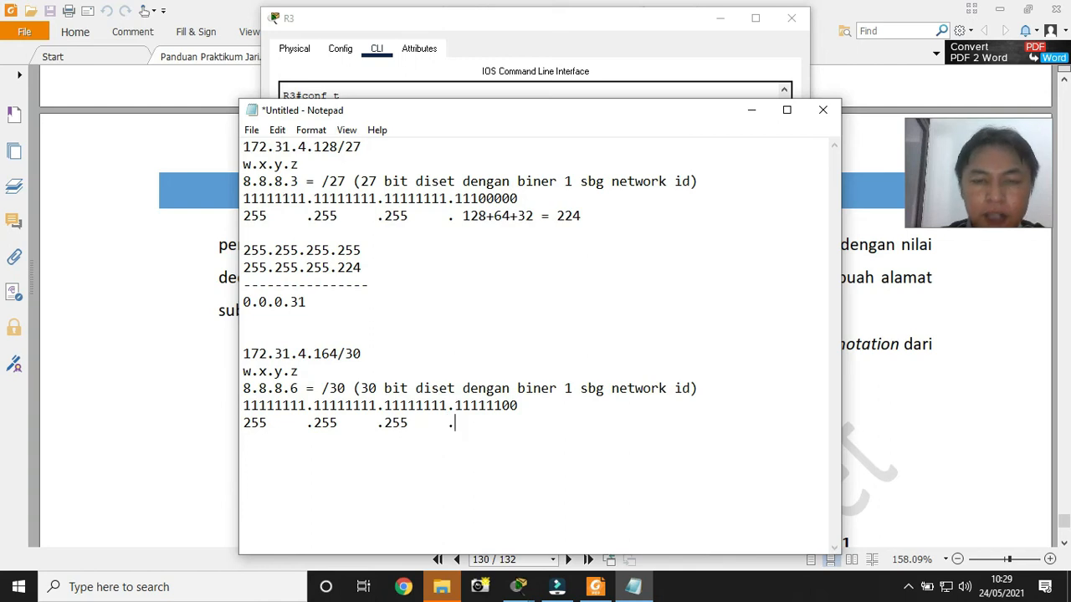
pyautogui.write('     .128')
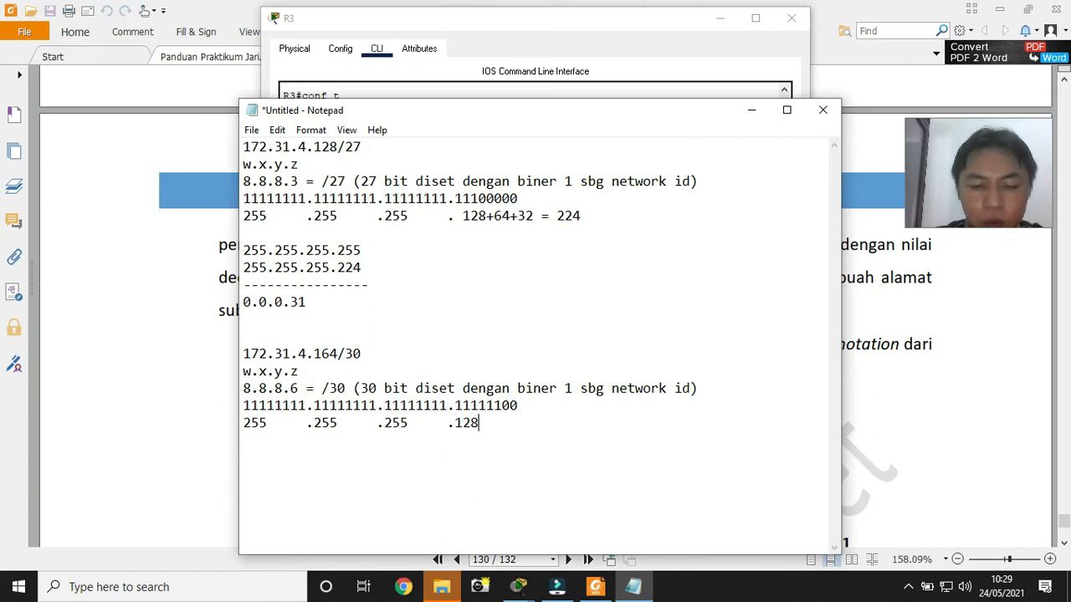
pyautogui.write('+6')
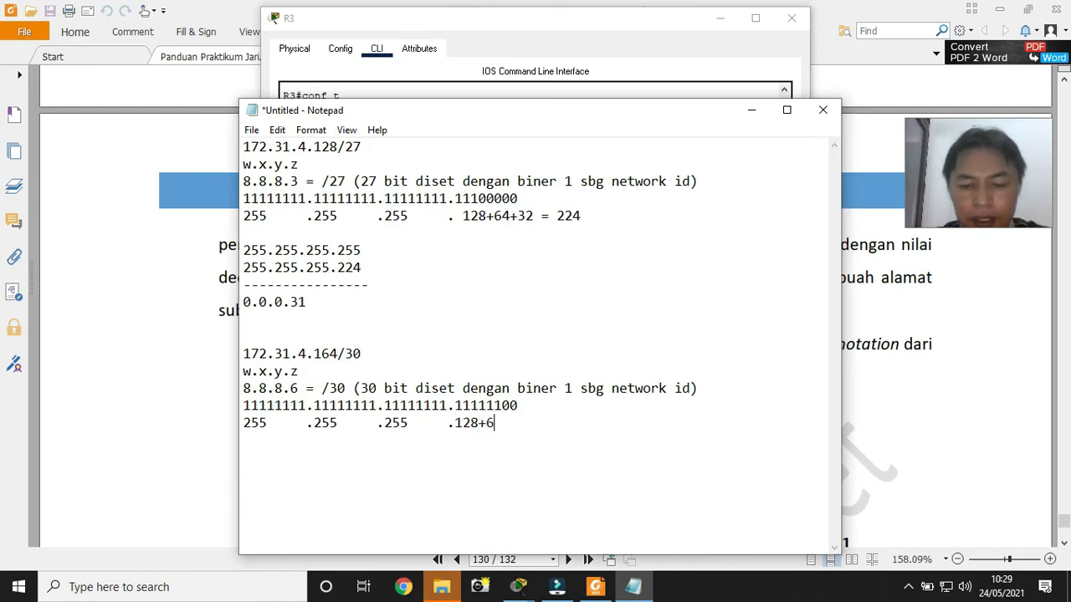
pyautogui.write('4+3')
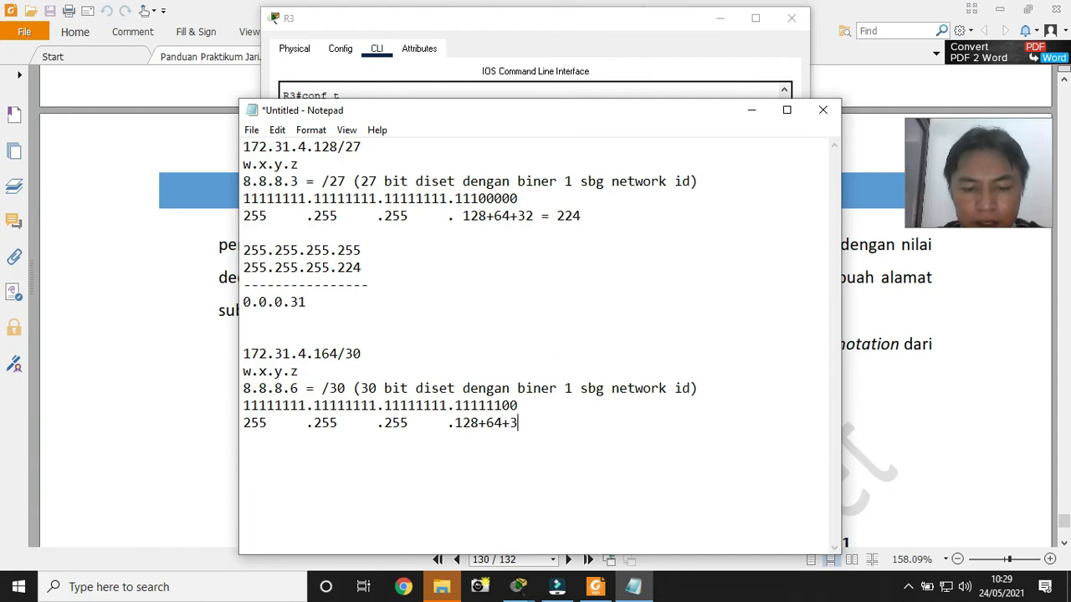
pyautogui.write('2+16+8')
pyautogui.write('4 = 252')
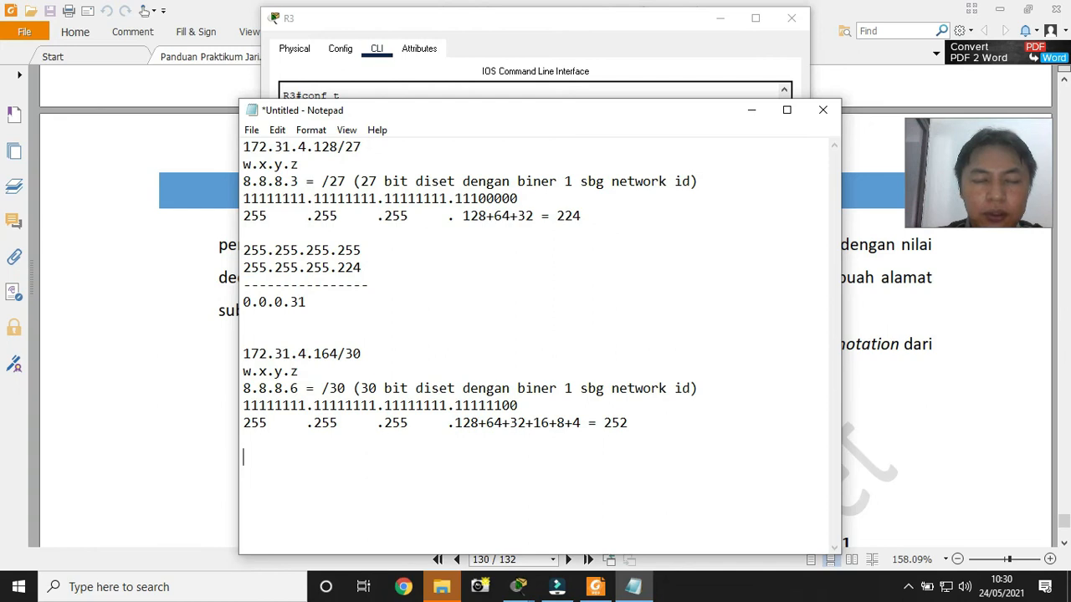
# Set up the wildcard subtraction with 255.255.255.255 above 255.255.255.252 and a dashed line underneath
pyautogui.press('Return')
pyautogui.press('Return')
pyautogui.write('255.255')
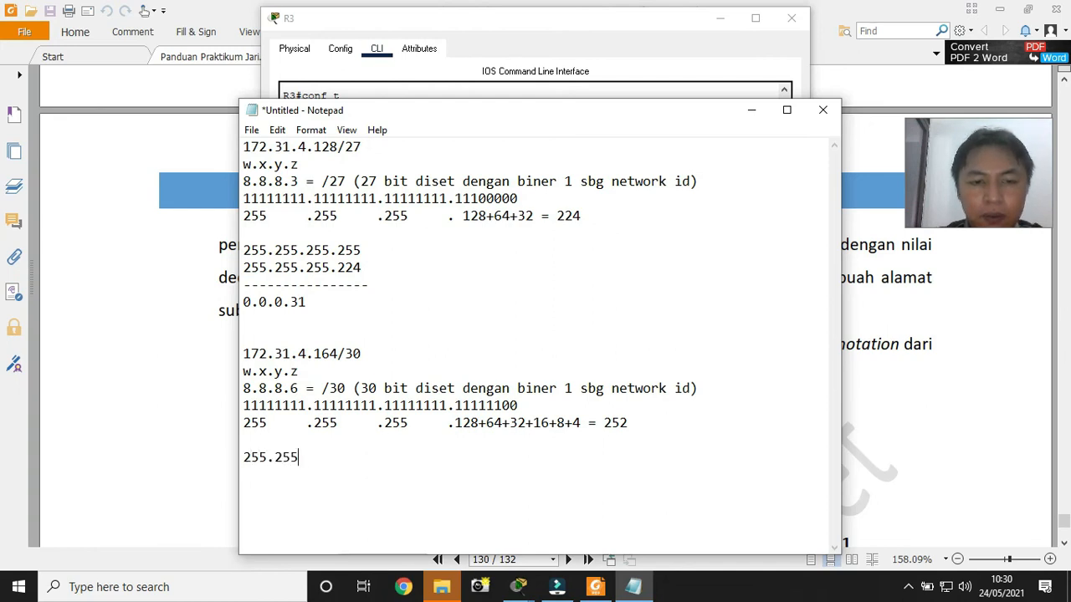
pyautogui.write('.255.252')
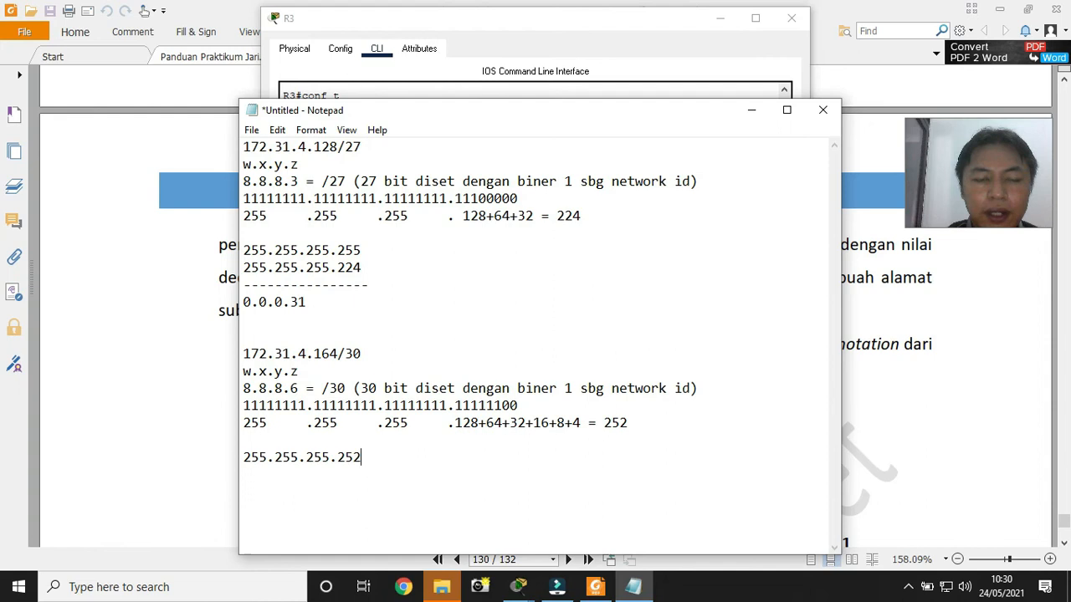
pyautogui.press('Return')
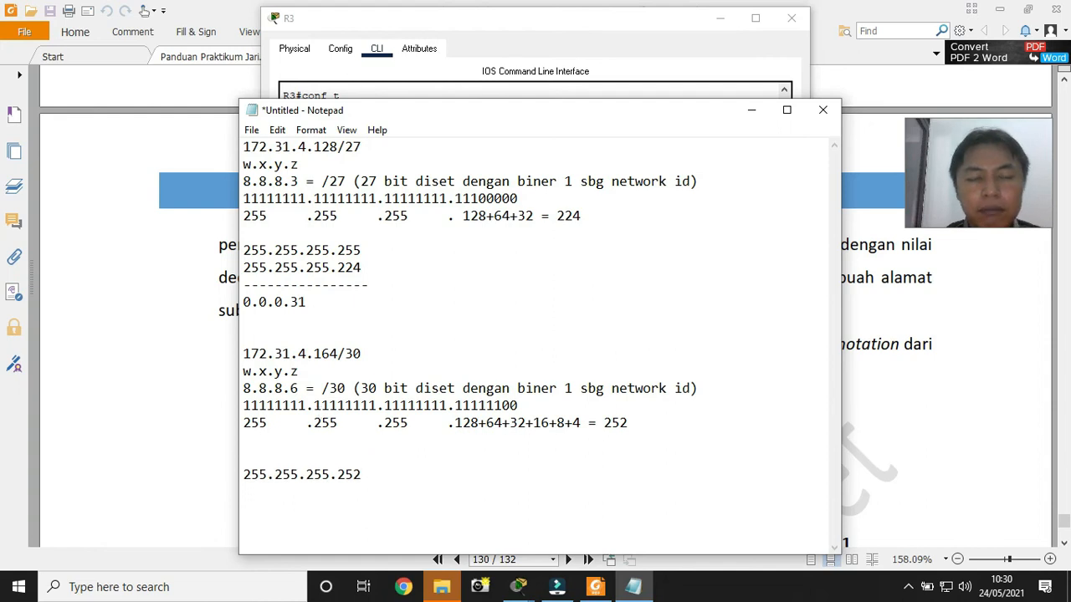
pyautogui.write('2')
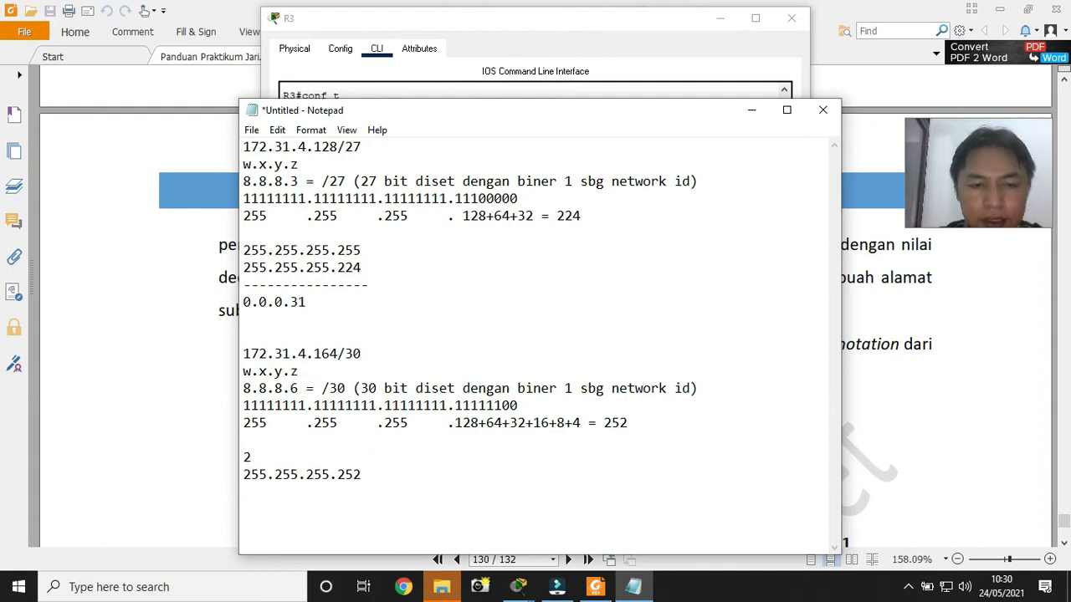
pyautogui.write('55.255.255.255')
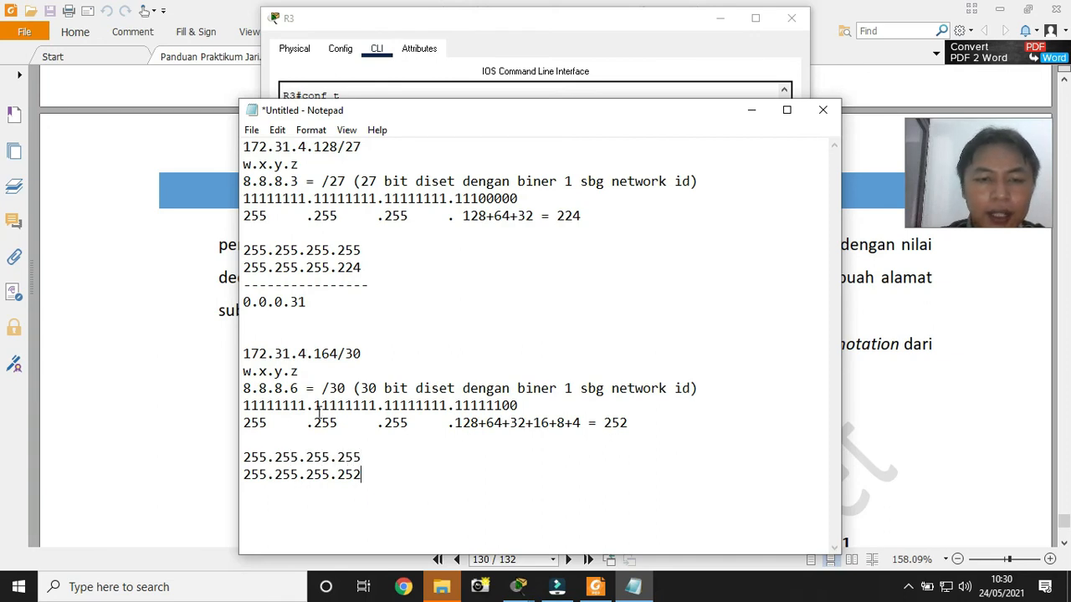
pyautogui.press('Return')
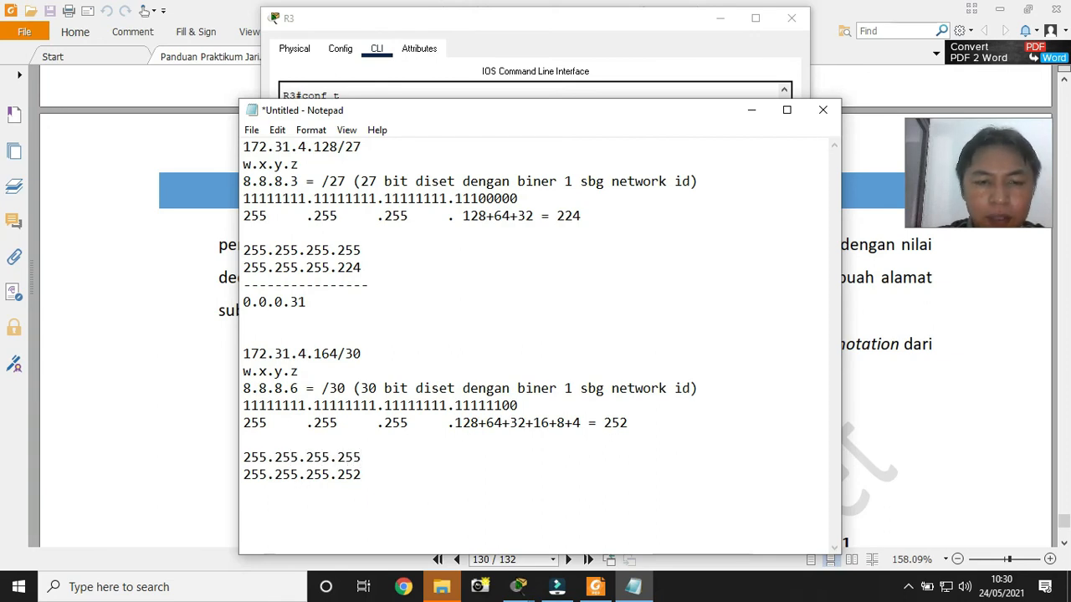
pyautogui.write('----------------')
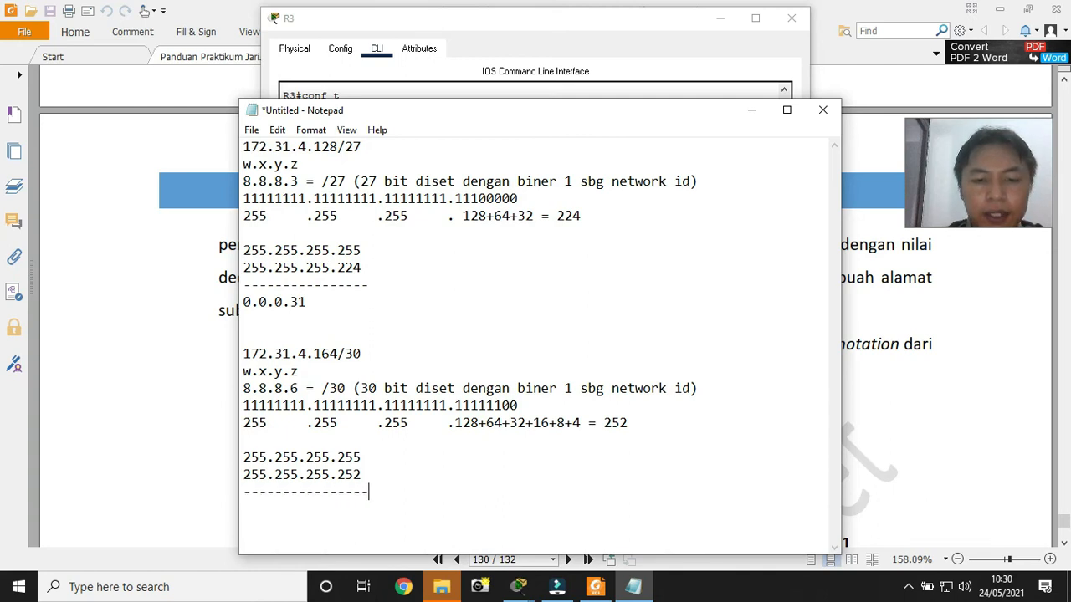
pyautogui.press('Return')
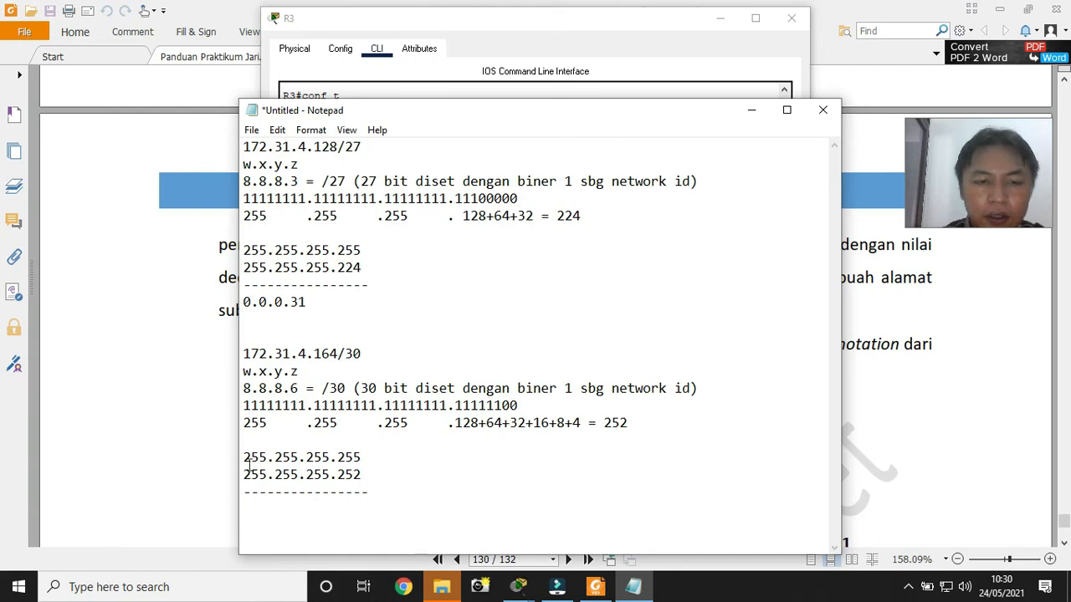
# Write the wildcard mask result 0.0.0.3 below the dashed line of the /30 calculation
pyautogui.click(251, 507)
pyautogui.write('0.')
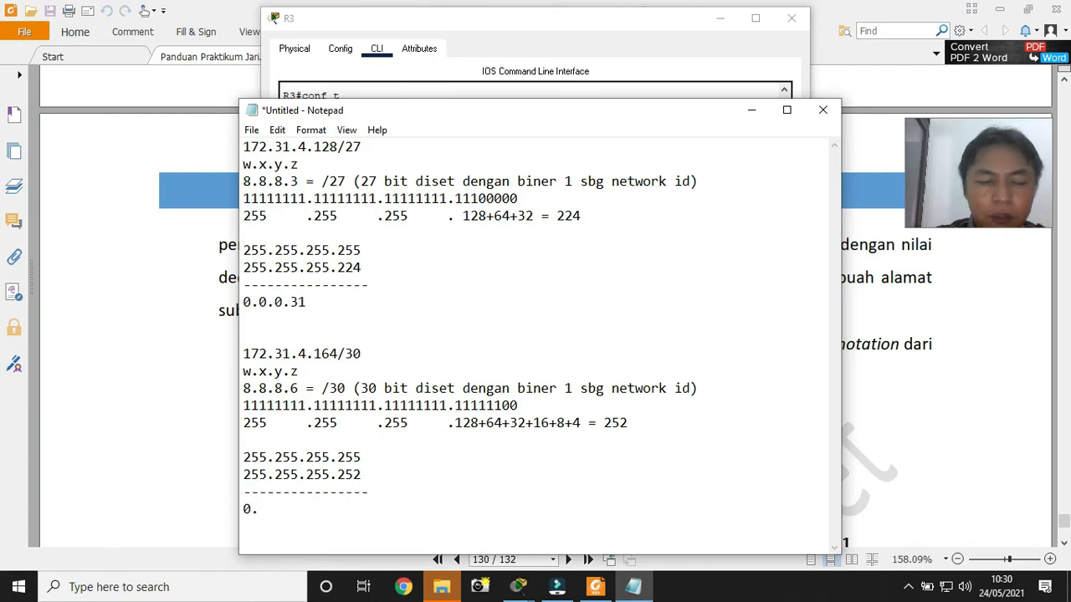
pyautogui.write('0.')
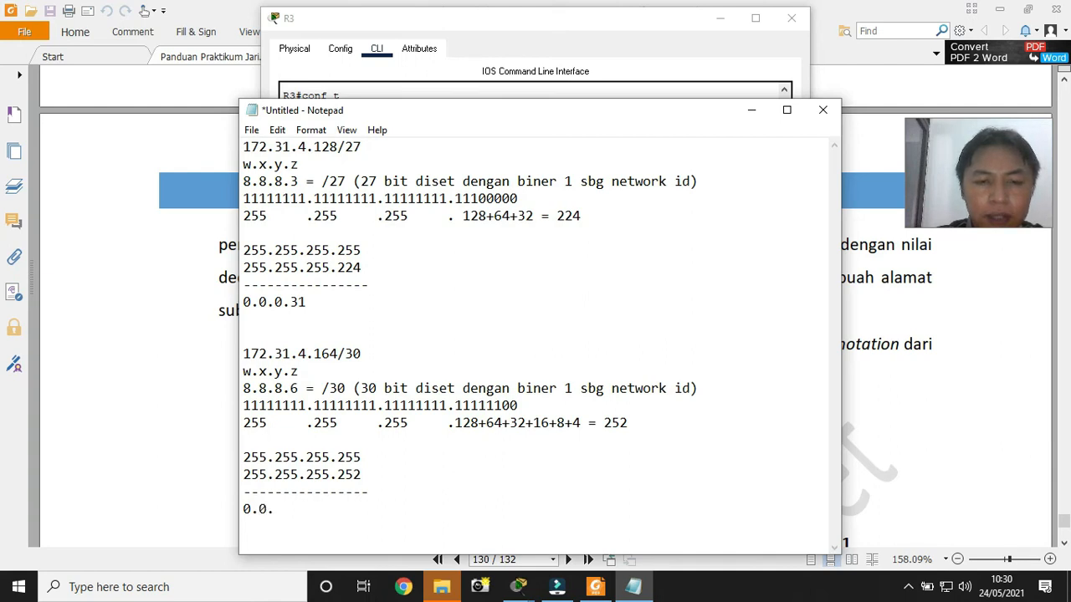
pyautogui.write('0.')
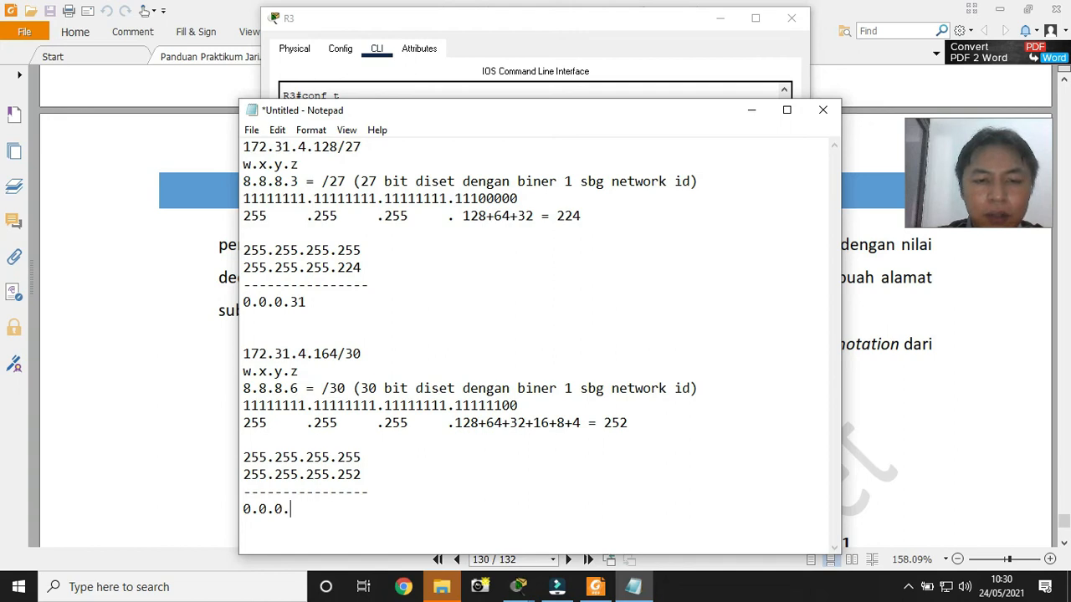
pyautogui.write('3')
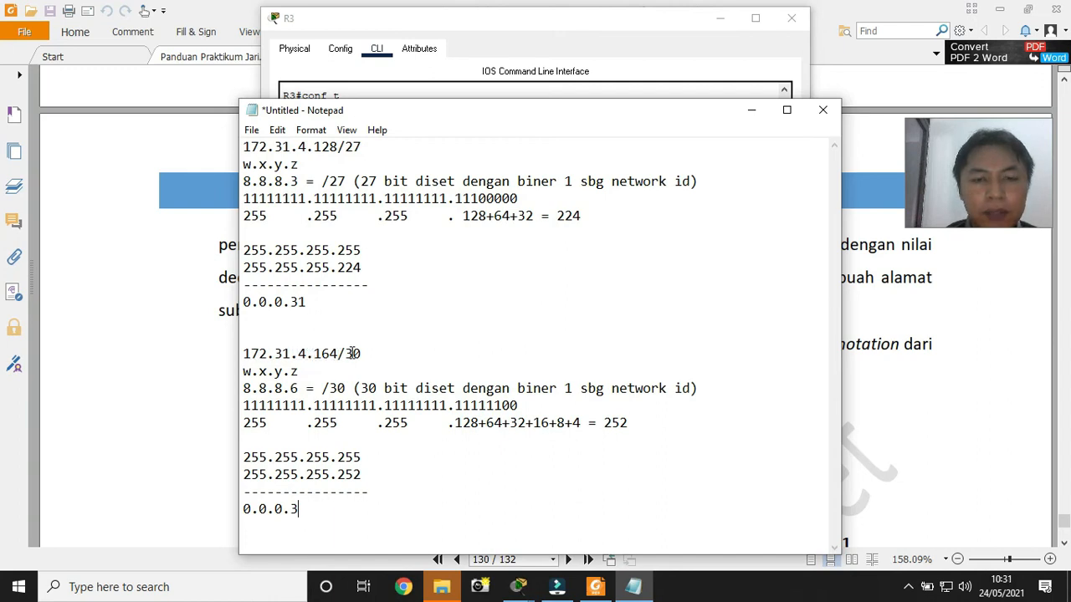
# Compare the /30 prefix of 172.31.4.164 with its calculated wildcard mask by highlighting each
pyautogui.moveTo(361, 354); pyautogui.dragTo(338, 354)
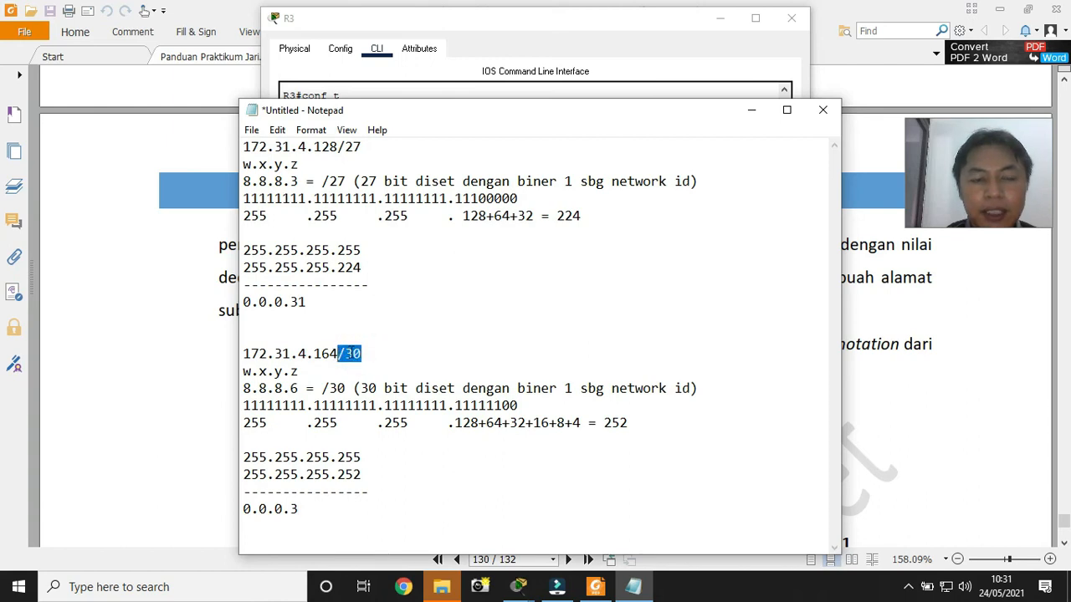
pyautogui.moveTo(300, 509); pyautogui.dragTo(242, 509)
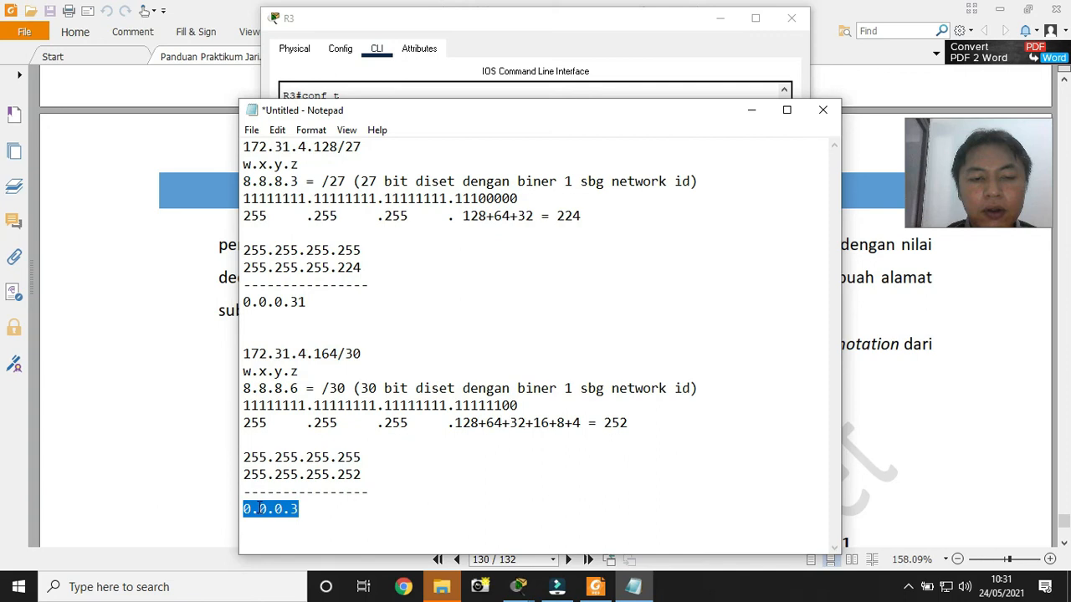
pyautogui.click(304, 507)
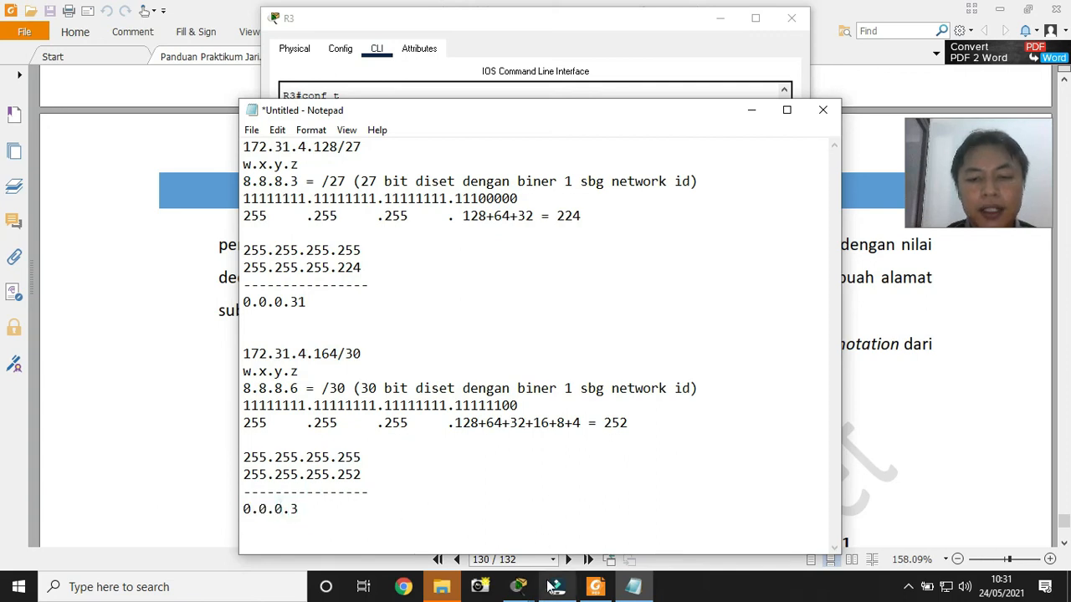
# In R3's CLI in Packet Tracer, advertise 172.31.4.164 with wildcard mask 0.0.0.3 in OSPF area 0, then leave configuration mode with end
pyautogui.click(520, 586)
pyautogui.click(673, 507)
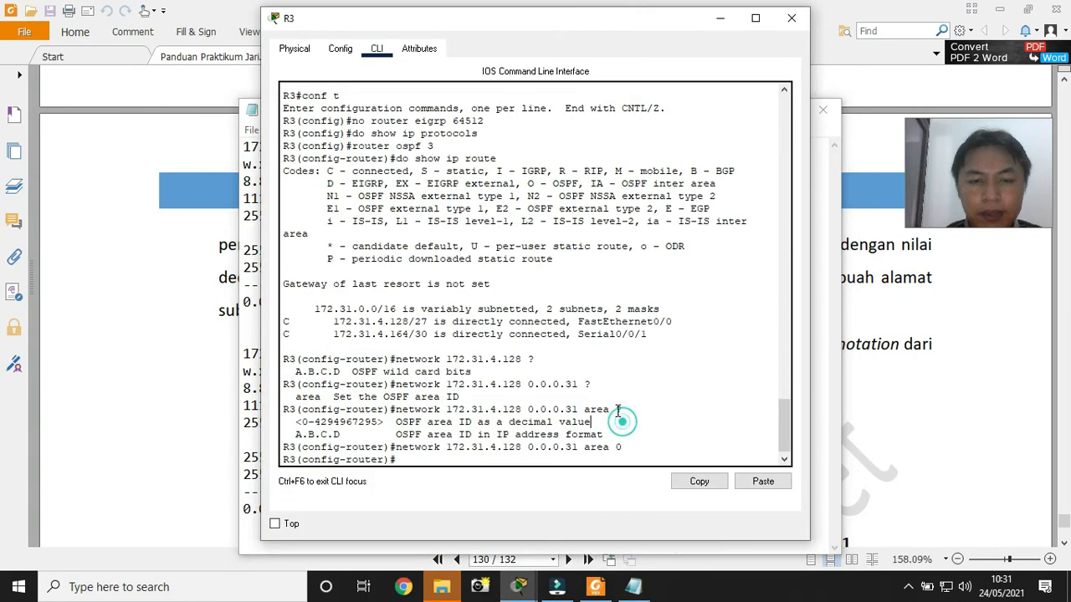
pyautogui.write('network 172.31.4.164 0.0.0.3 area 0')
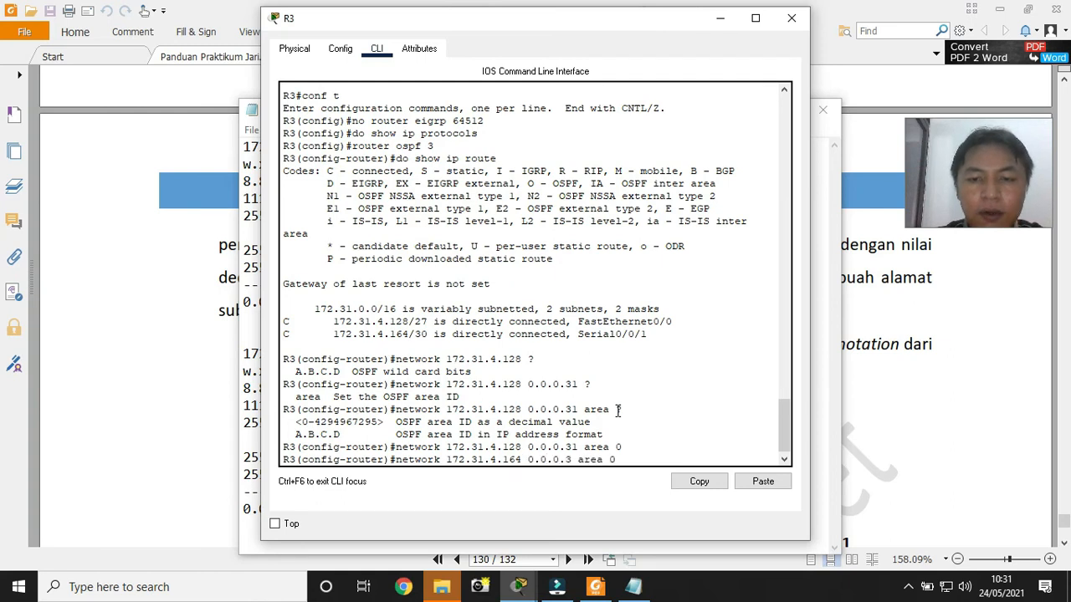
pyautogui.press('Return')
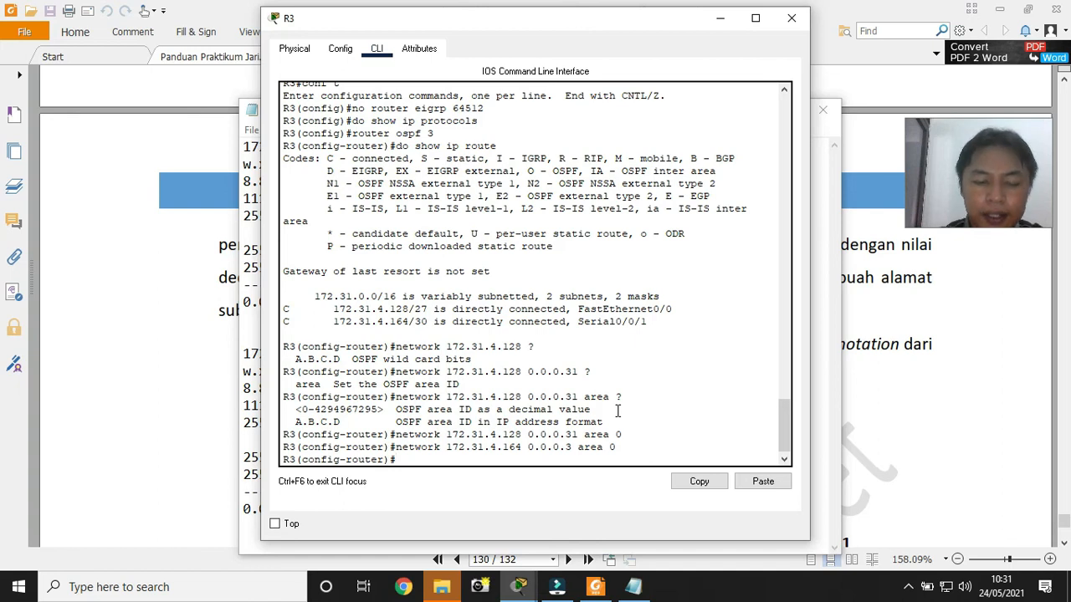
pyautogui.press('Return')
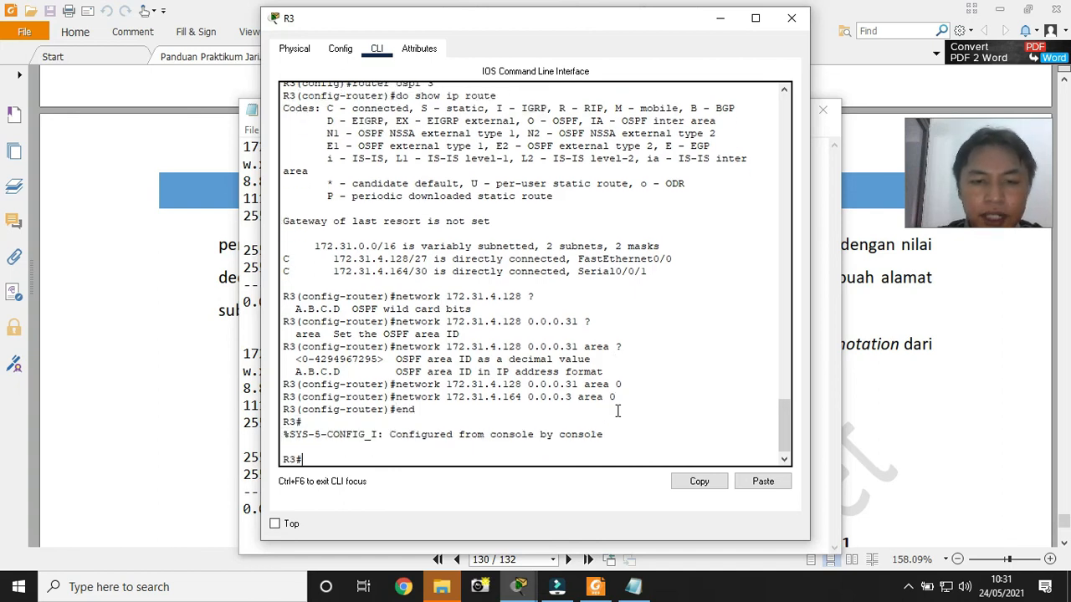
# Run show ip protocols on R3 and inspect the OSPF process ID and router ID
pyautogui.write('show ip protocols')
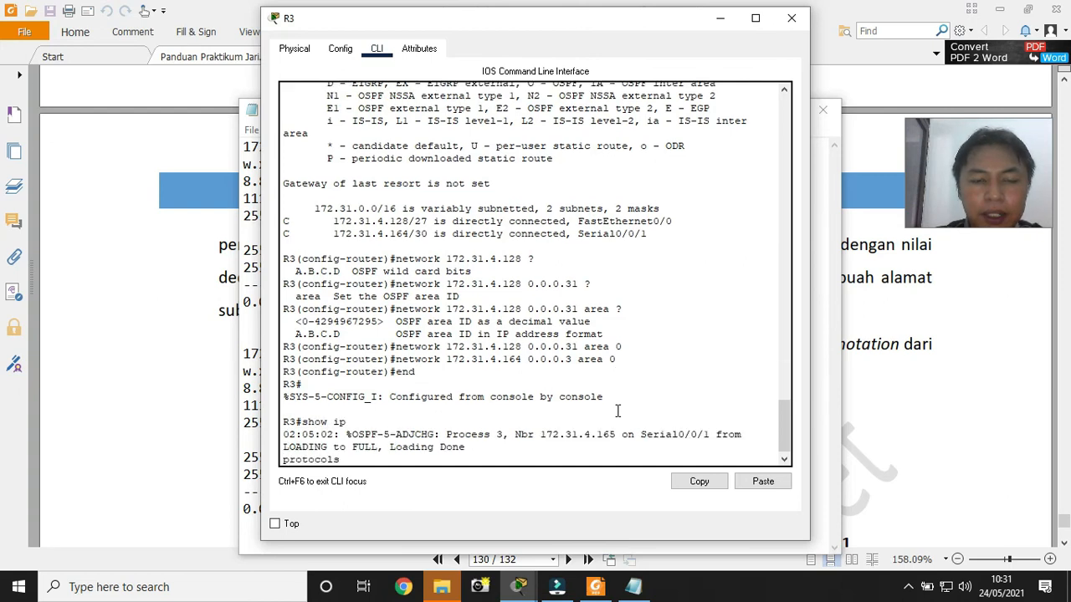
pyautogui.press('Return')
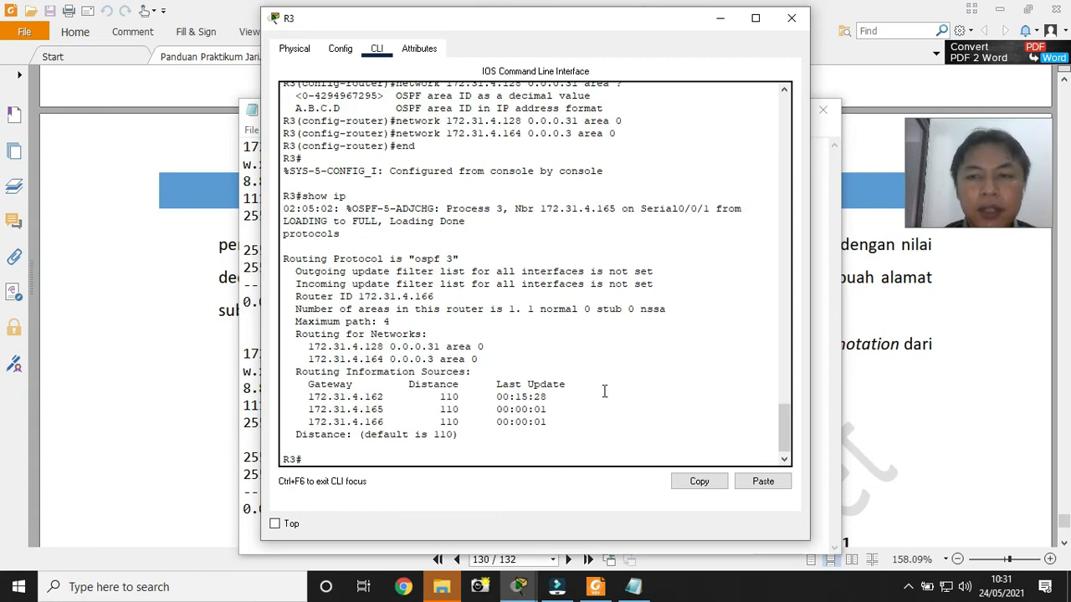
pyautogui.moveTo(415, 260); pyautogui.dragTo(455, 260)
pyautogui.click(447, 259)
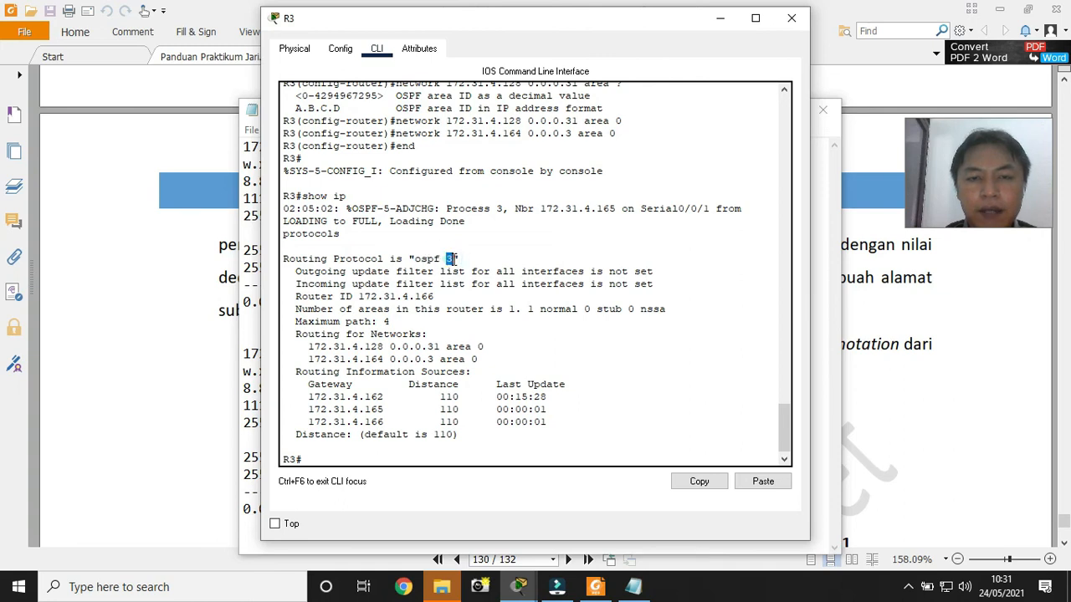
pyautogui.moveTo(290, 300); pyautogui.dragTo(435, 301)
pyautogui.click(356, 312)
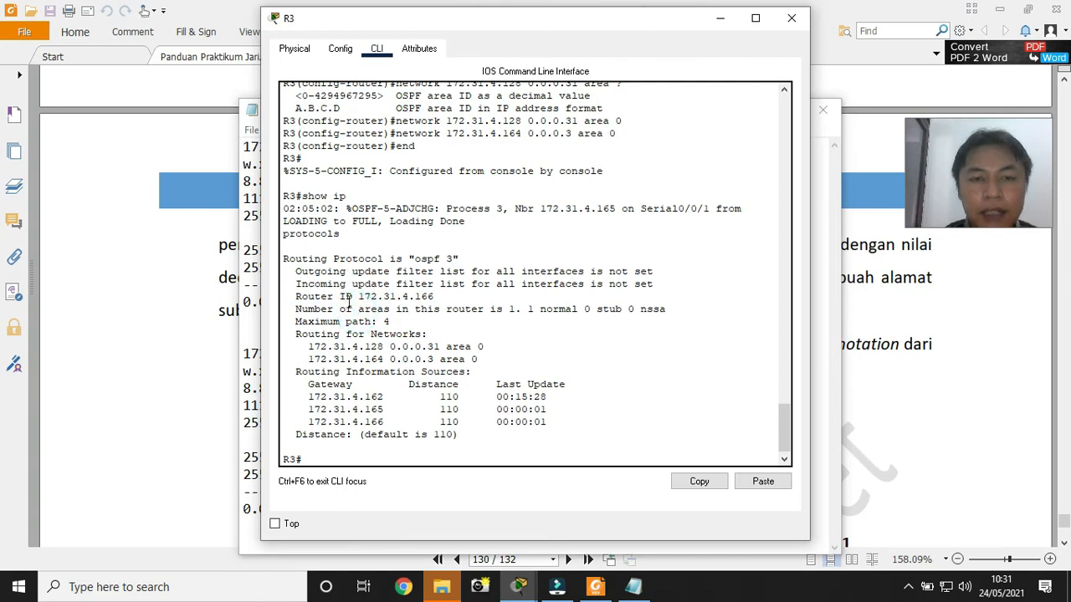
pyautogui.moveTo(358, 297); pyautogui.dragTo(436, 296)
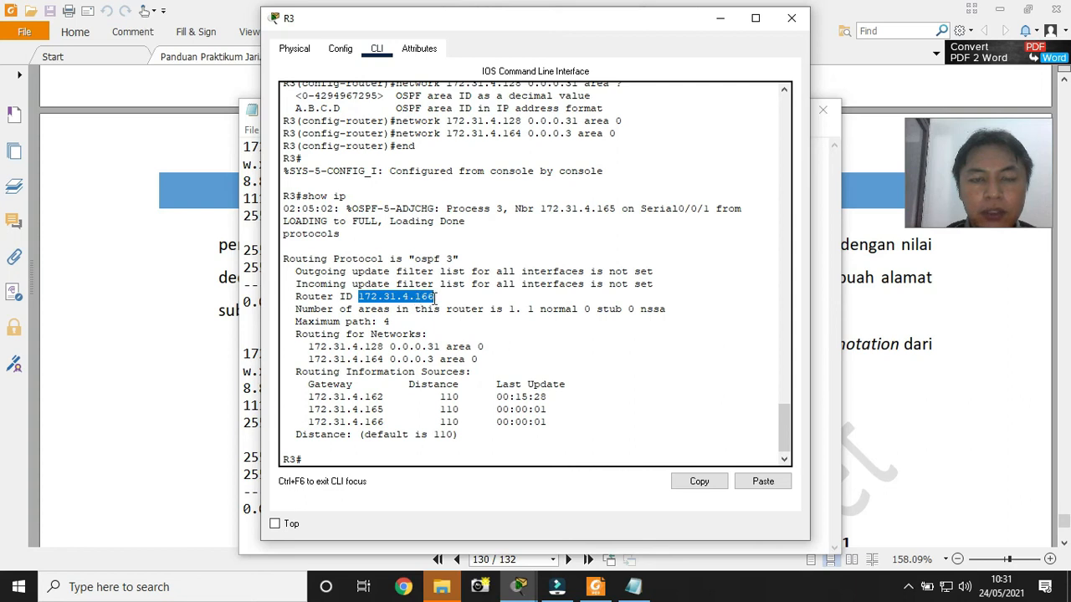
pyautogui.click(423, 301)
# Review the advertised networks with their wildcard masks, the routing information sources and the default distance in the output
pyautogui.moveTo(308, 346); pyautogui.dragTo(485, 360)
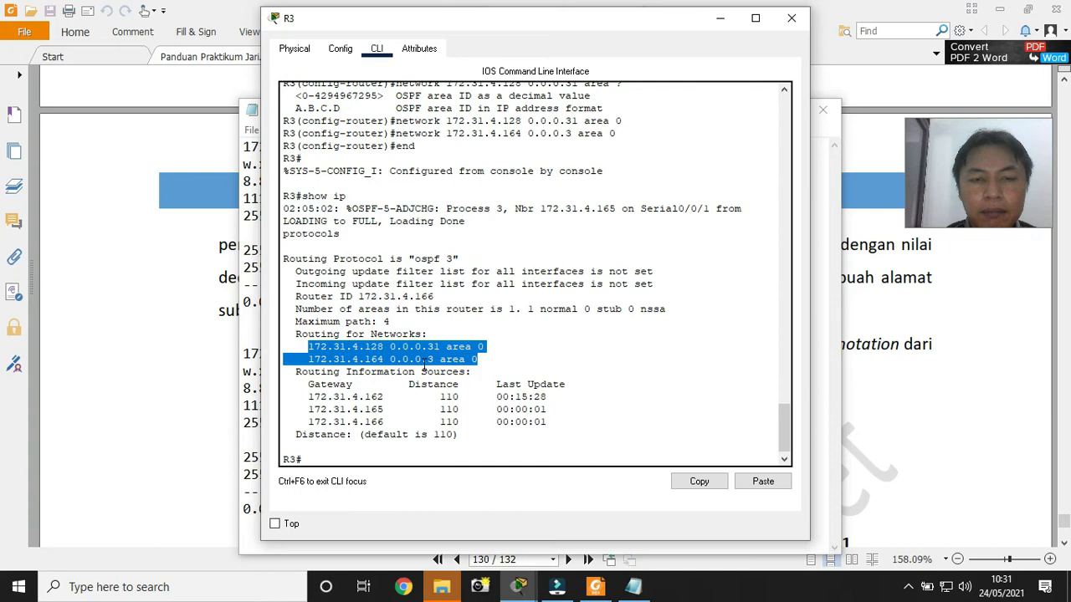
pyautogui.click(416, 363)
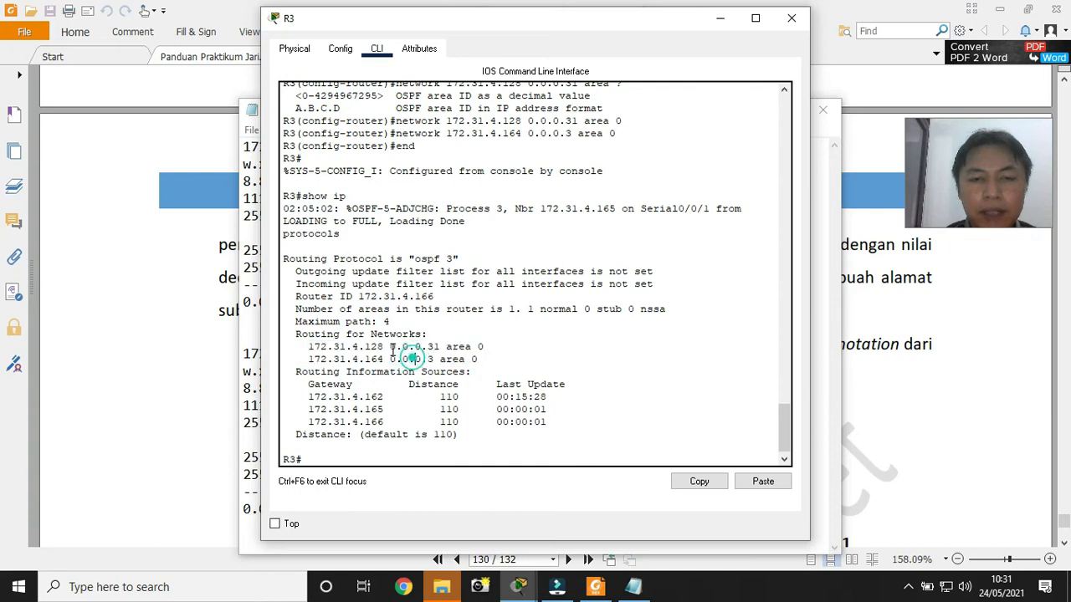
pyautogui.moveTo(389, 346); pyautogui.dragTo(437, 346)
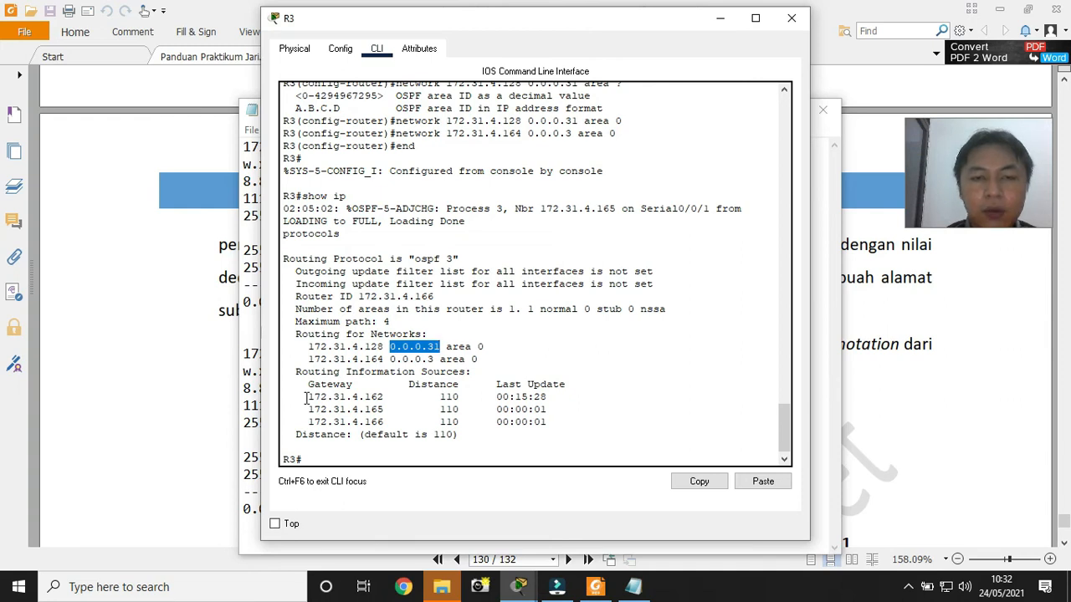
pyautogui.moveTo(306, 398); pyautogui.dragTo(579, 423)
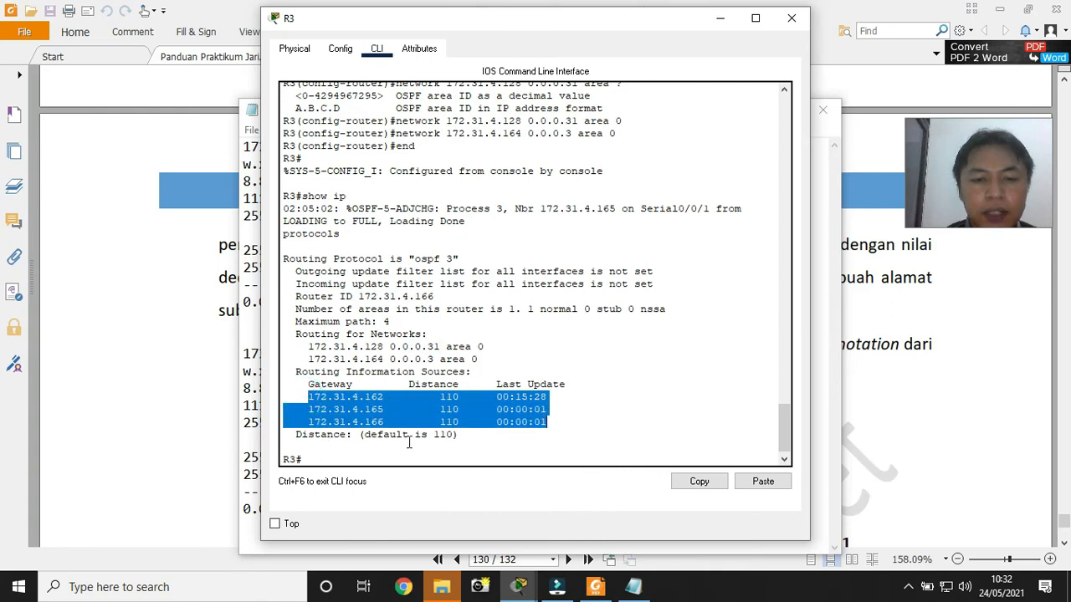
pyautogui.moveTo(434, 436); pyautogui.dragTo(456, 436)
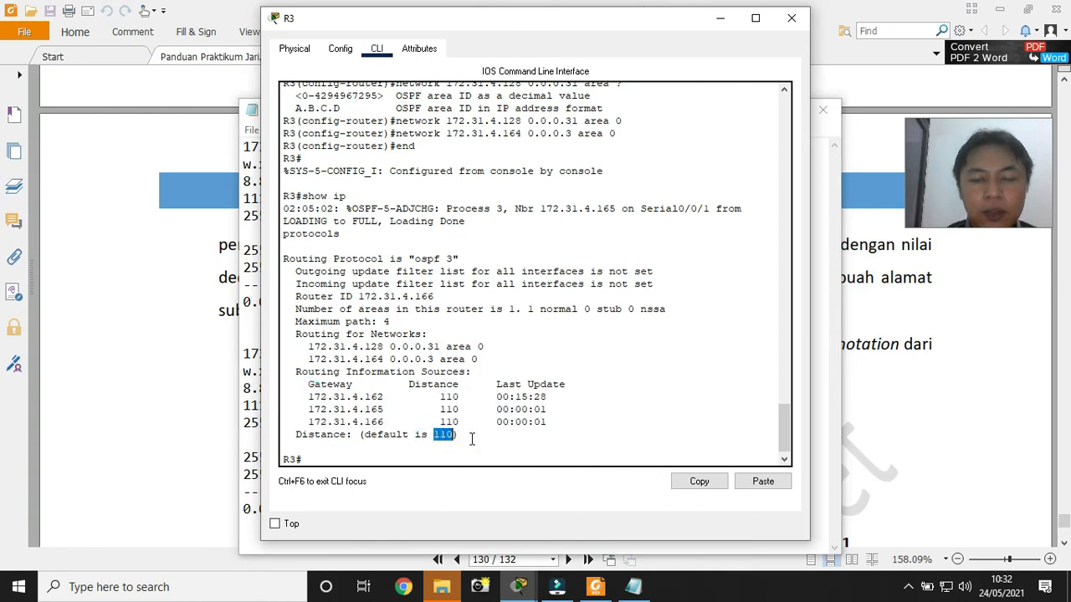
# Switch to the lab guide in Foxit Reader, go to page 113 and read on to the OSPF neighbor check in item 10
pyautogui.click(185, 423)
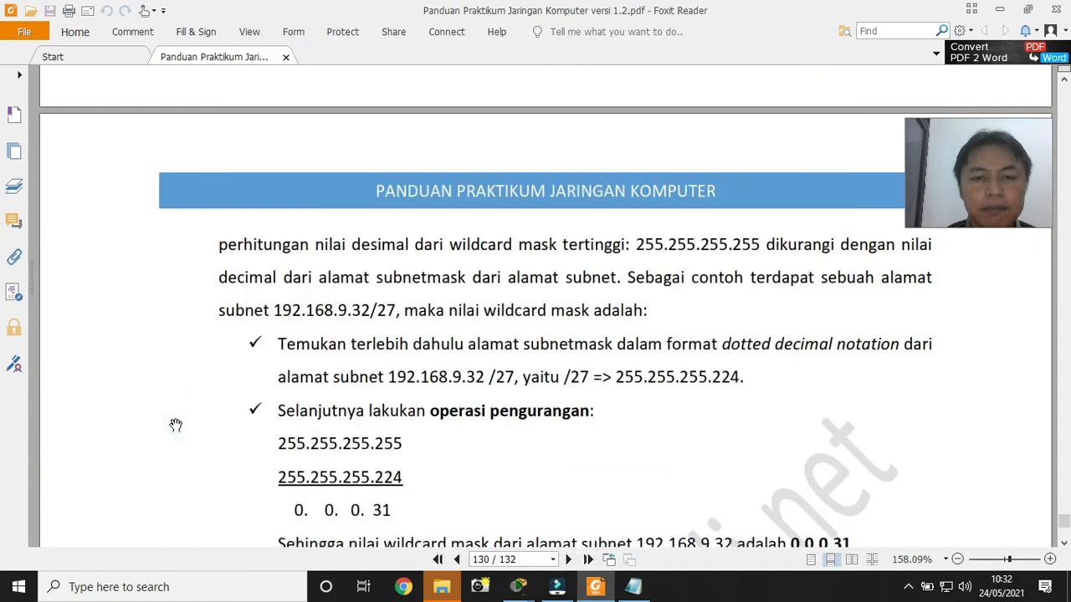
pyautogui.click(529, 558)
pyautogui.write('113')
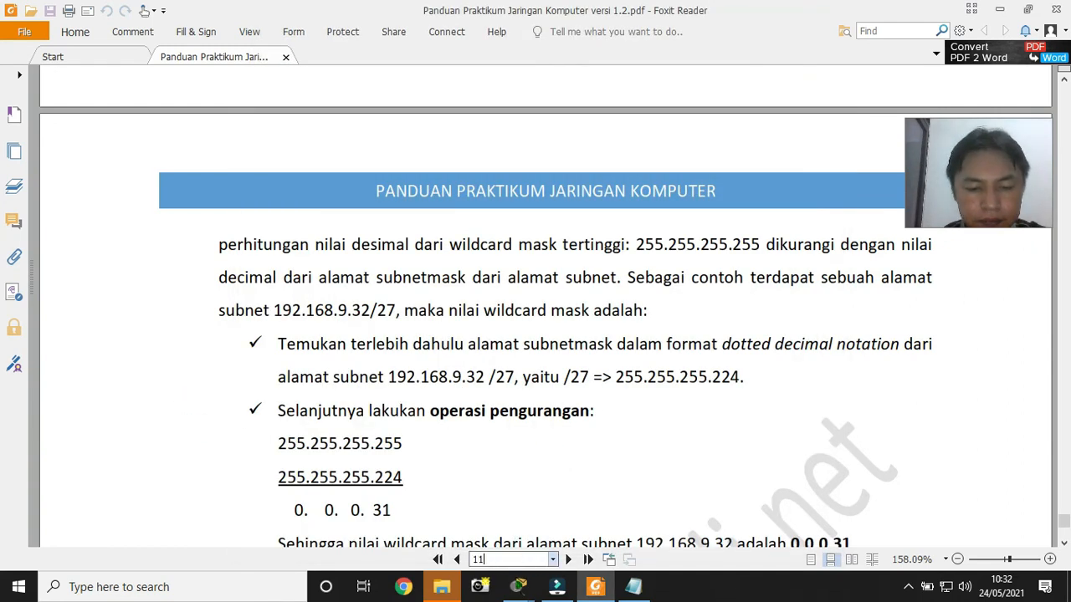
pyautogui.press('Return')
pyautogui.scroll(-15, 493, 442)
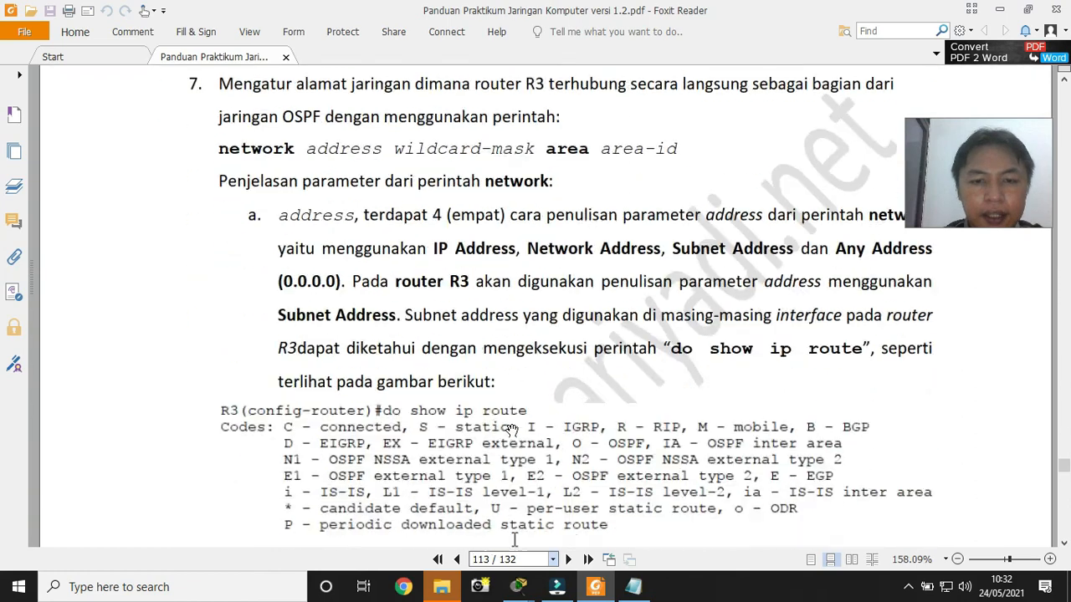
pyautogui.scroll(-10, 492, 442)
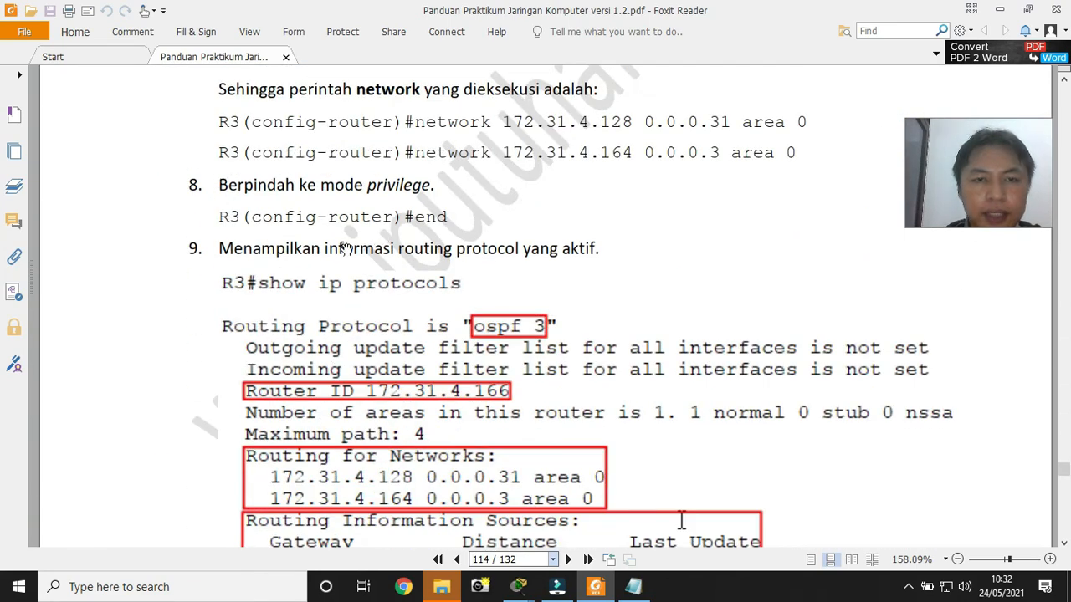
pyautogui.scroll(-12, 421, 354)
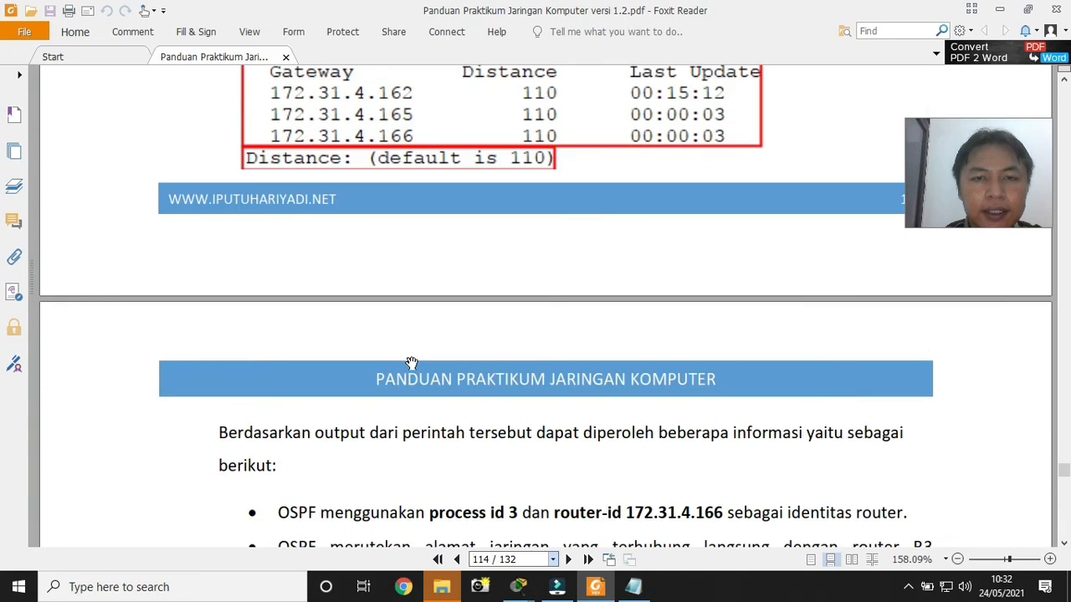
pyautogui.scroll(-3, 402, 366)
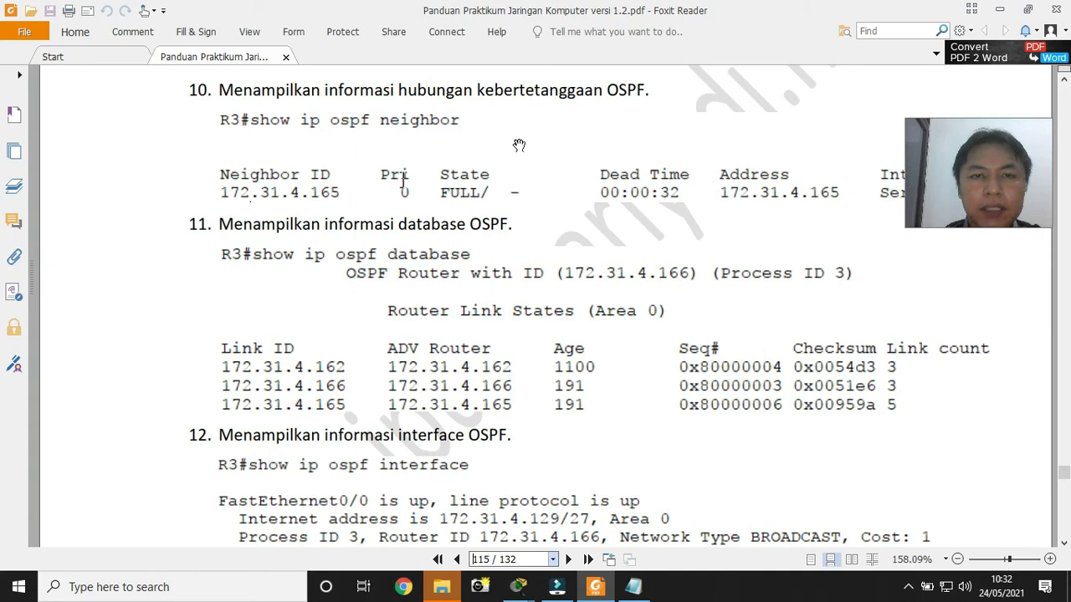
# Return to R3's CLI in Packet Tracer and run show ip ospf neighbor
pyautogui.moveTo(519, 586)
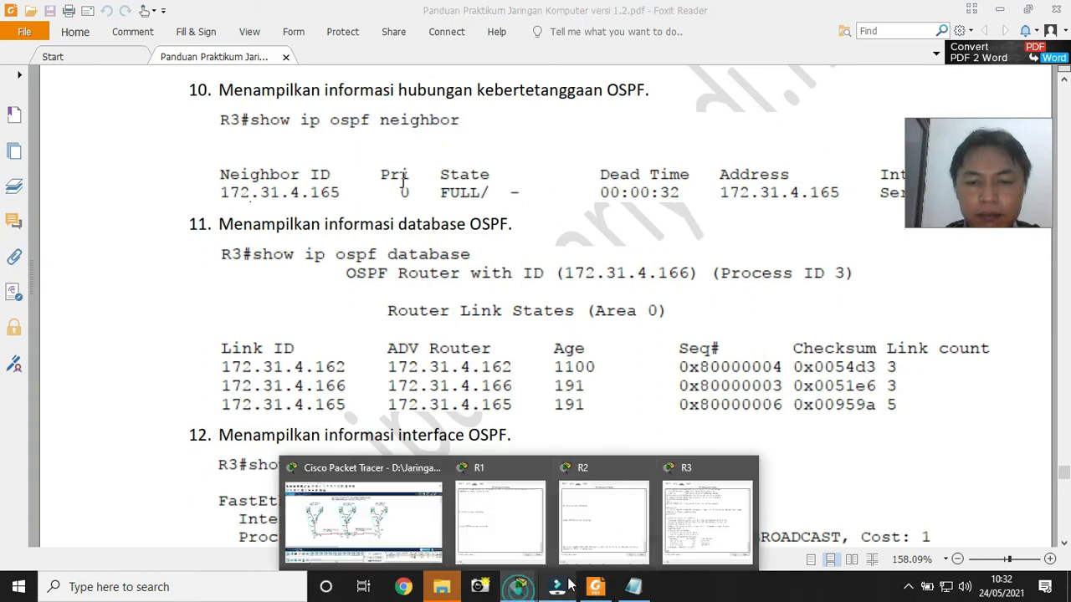
pyautogui.click(692, 528)
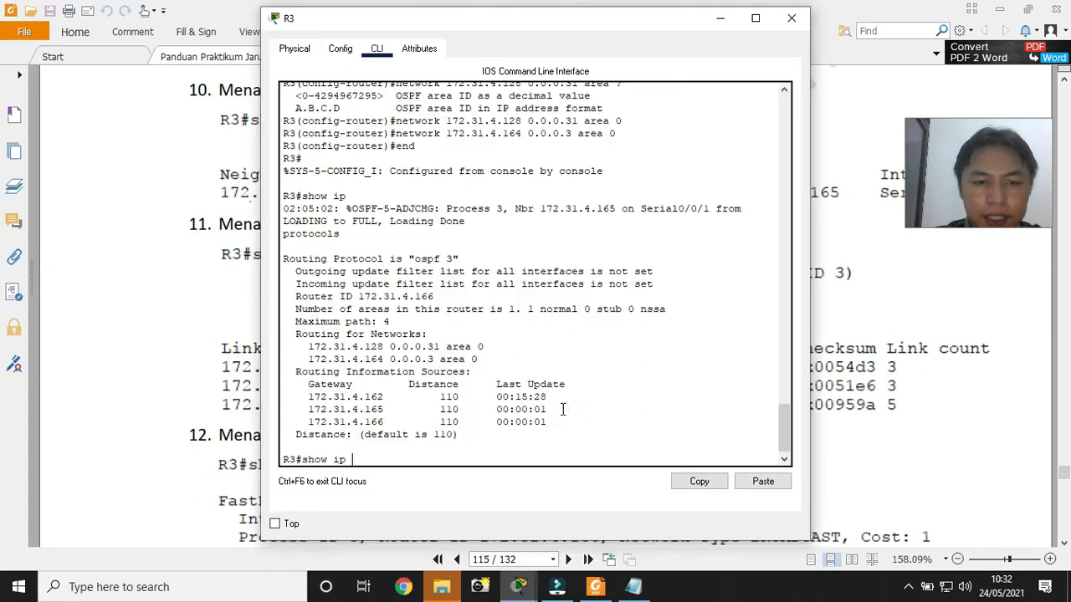
pyautogui.write('neigh')
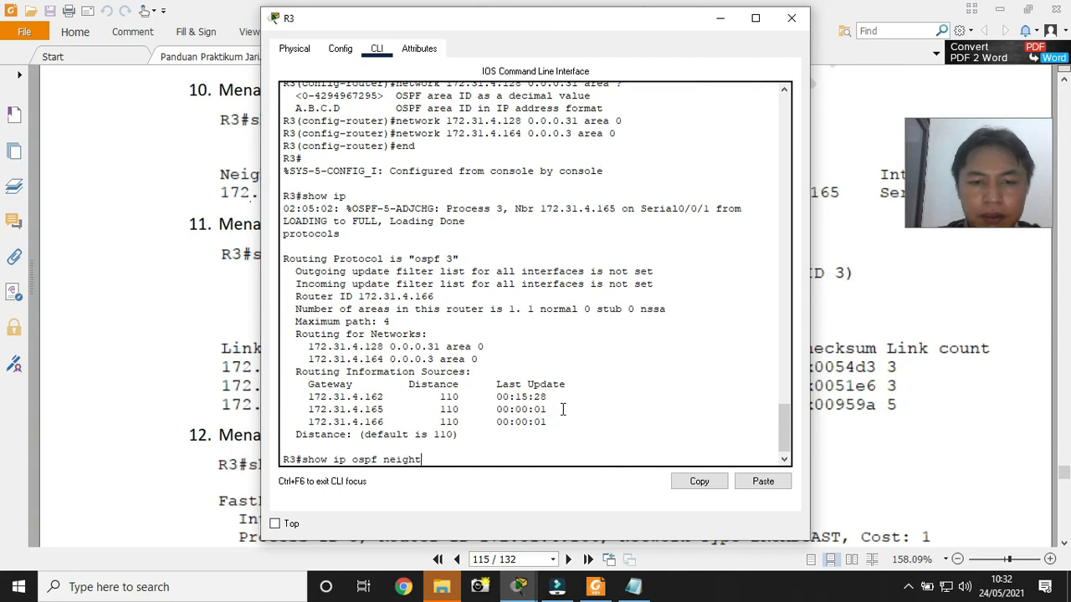
pyautogui.write('bor')
pyautogui.press('Return')
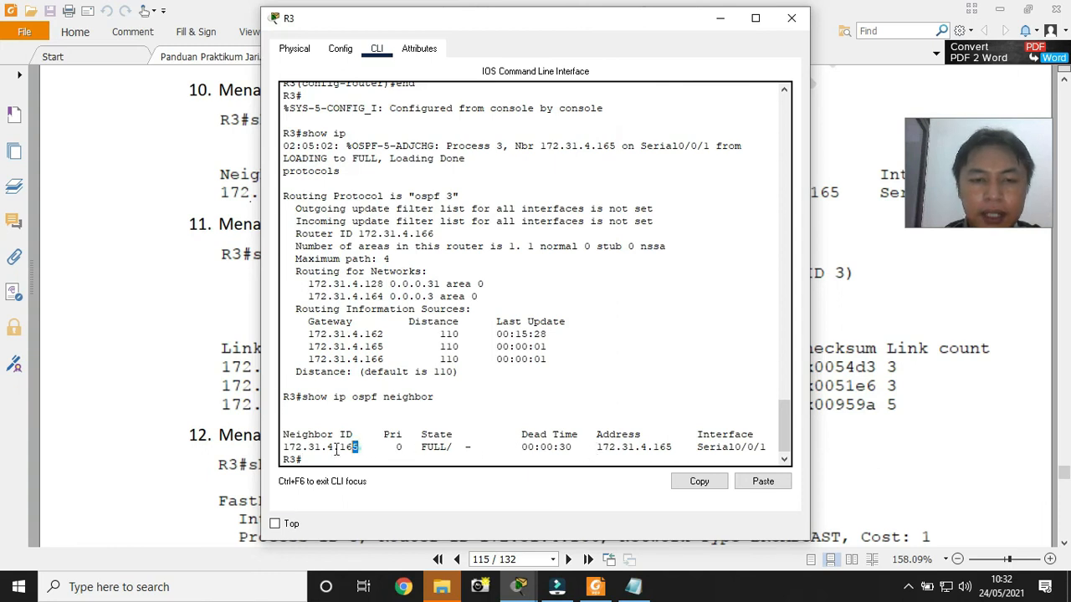
# Examine the neighbor entry's ID, state, address and interface by highlighting each
pyautogui.moveTo(359, 447); pyautogui.dragTo(282, 450)
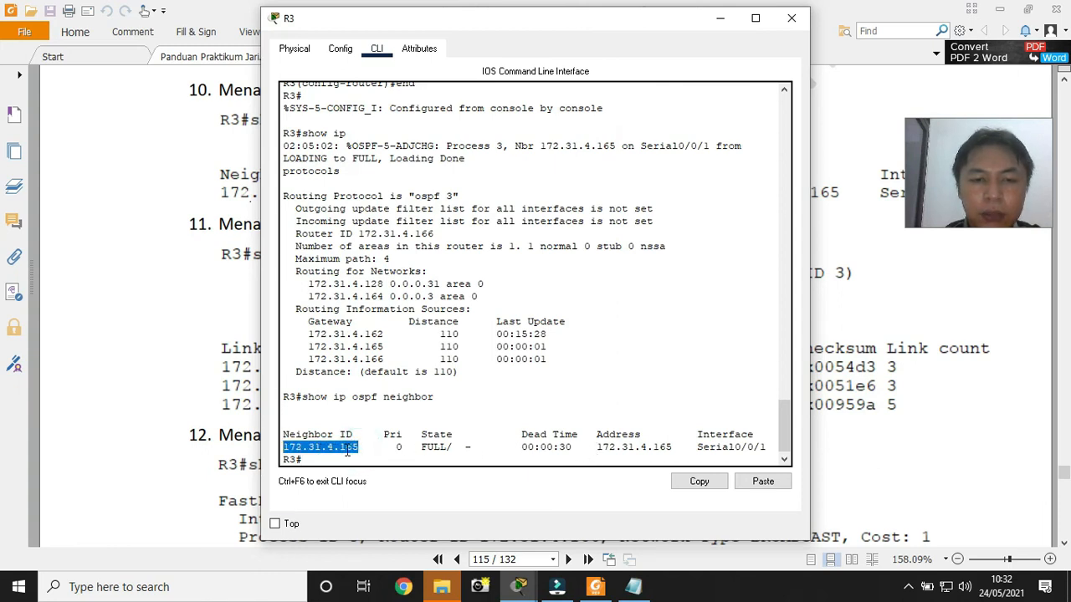
pyautogui.moveTo(421, 448); pyautogui.dragTo(451, 456)
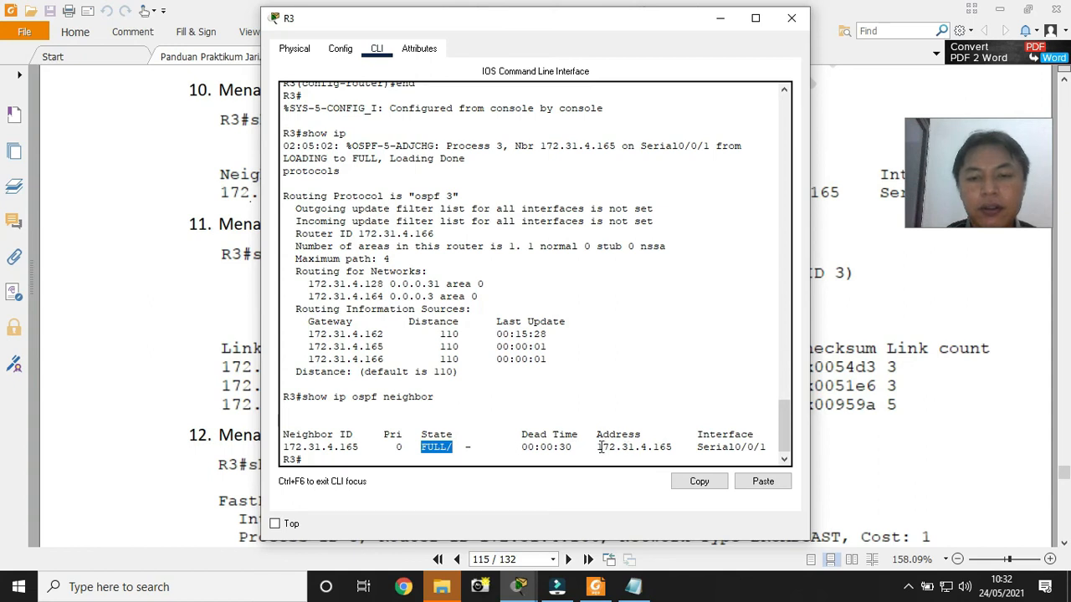
pyautogui.moveTo(596, 447); pyautogui.dragTo(674, 447)
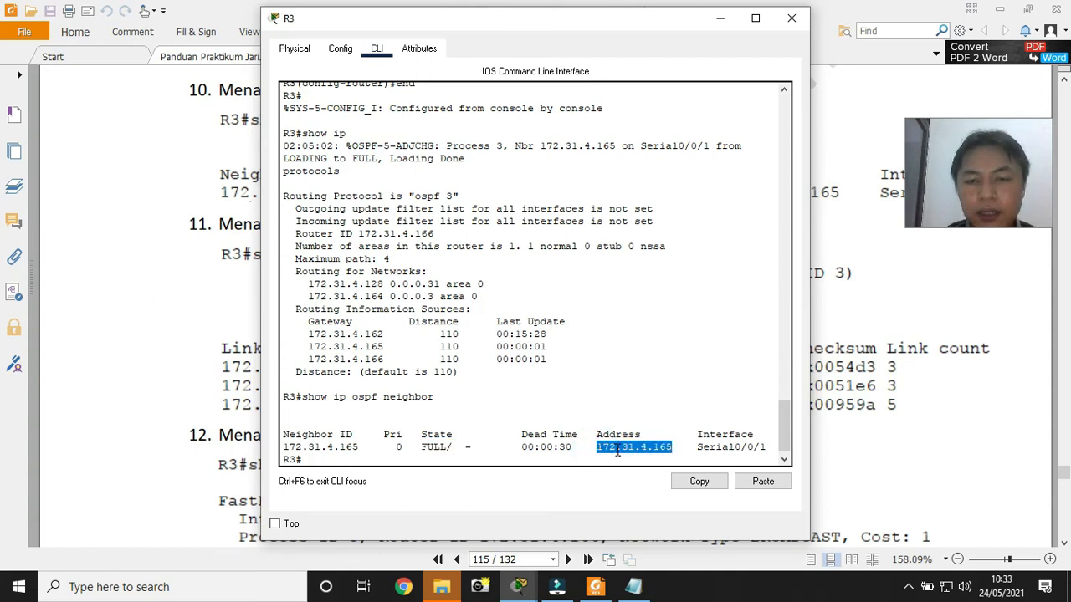
pyautogui.moveTo(697, 447); pyautogui.dragTo(767, 446)
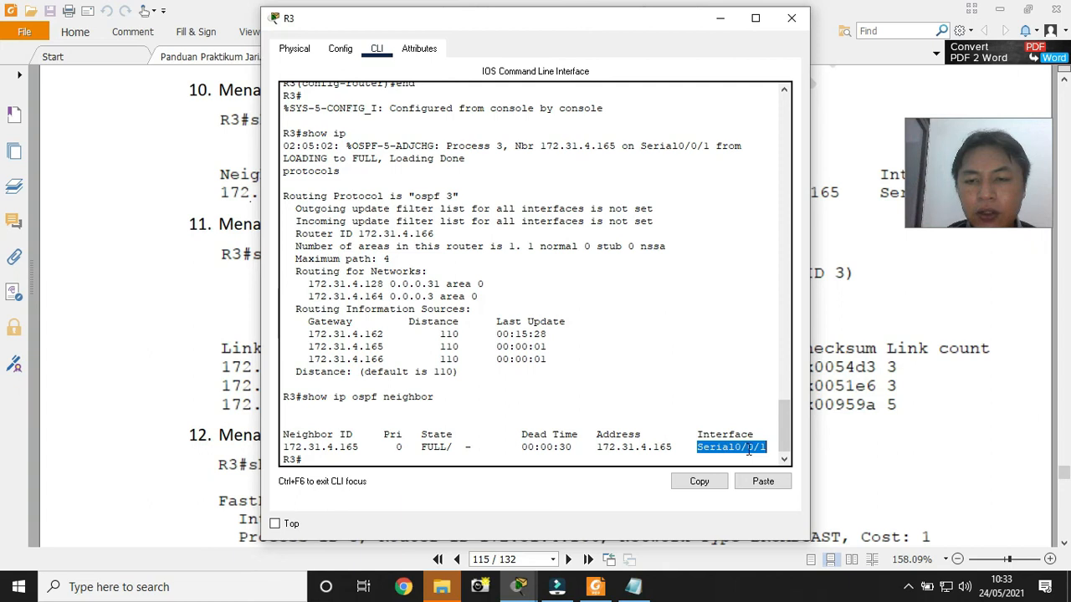
pyautogui.click(761, 447)
# Consult item 11 of the lab guide in Foxit Reader and run show ip ospf database in R3's CLI
pyautogui.click(194, 485)
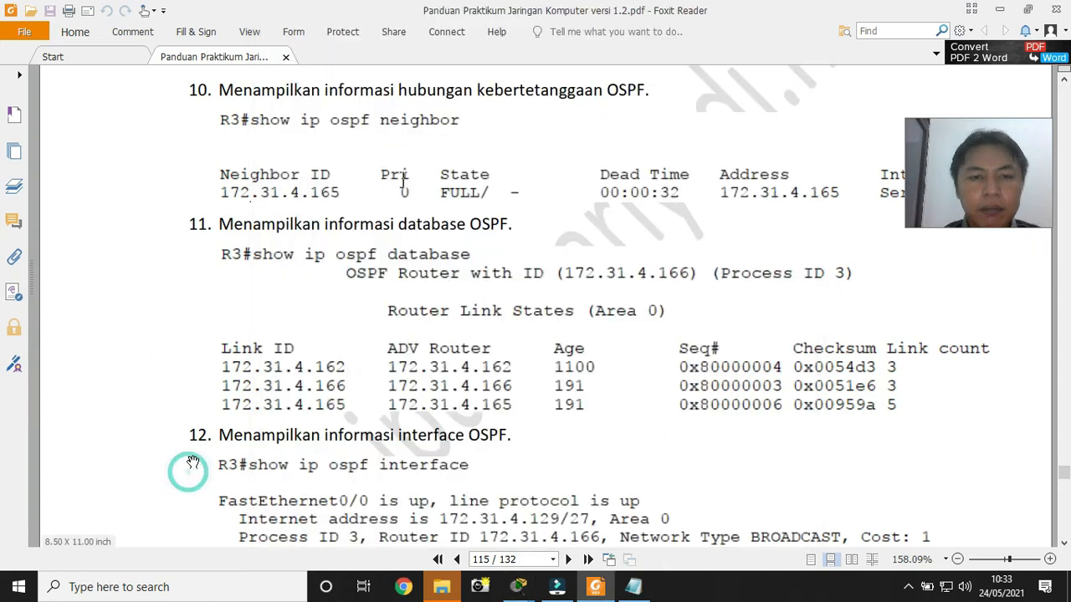
pyautogui.scroll(-1, 194, 468)
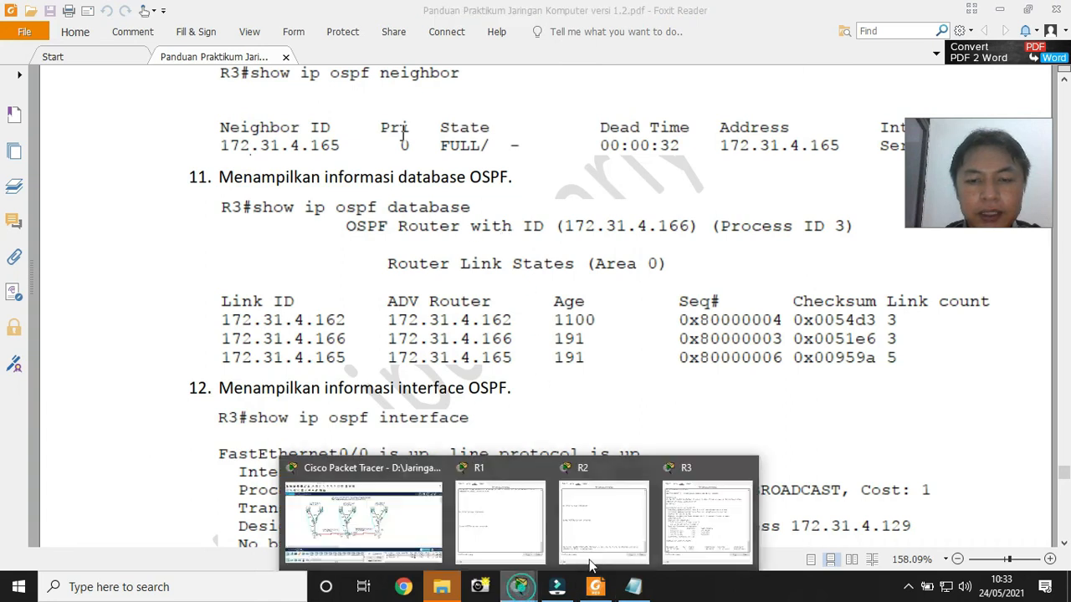
pyautogui.click(711, 548)
pyautogui.write('show ip ospf database')
pyautogui.press('Return')
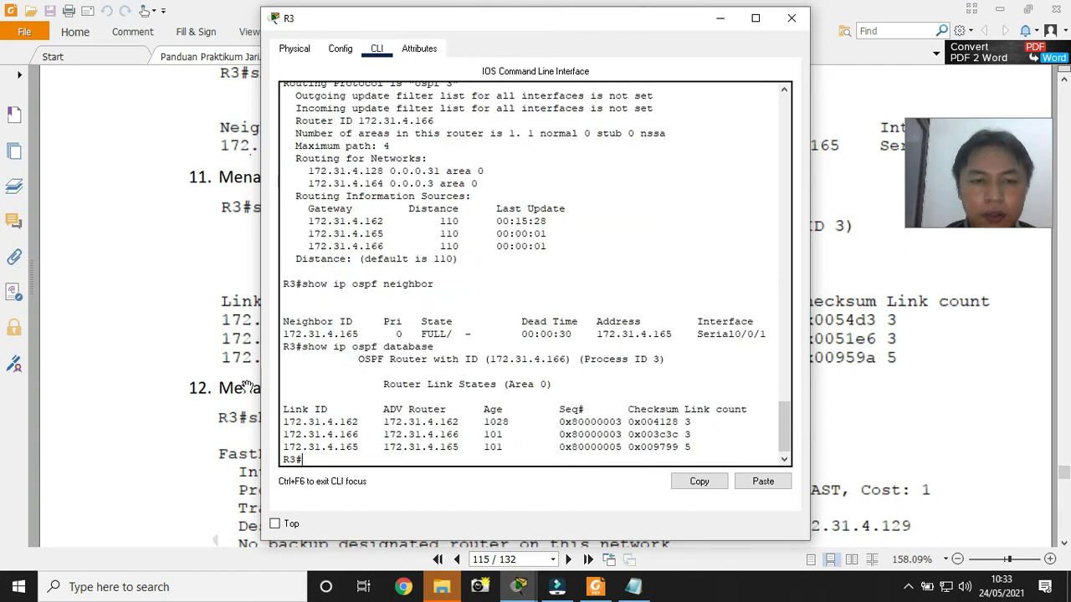
# Consult item 12 of the lab guide in Foxit Reader and run show ip ospf interface in R3's CLI in Packet Tracer
pyautogui.click(137, 432)
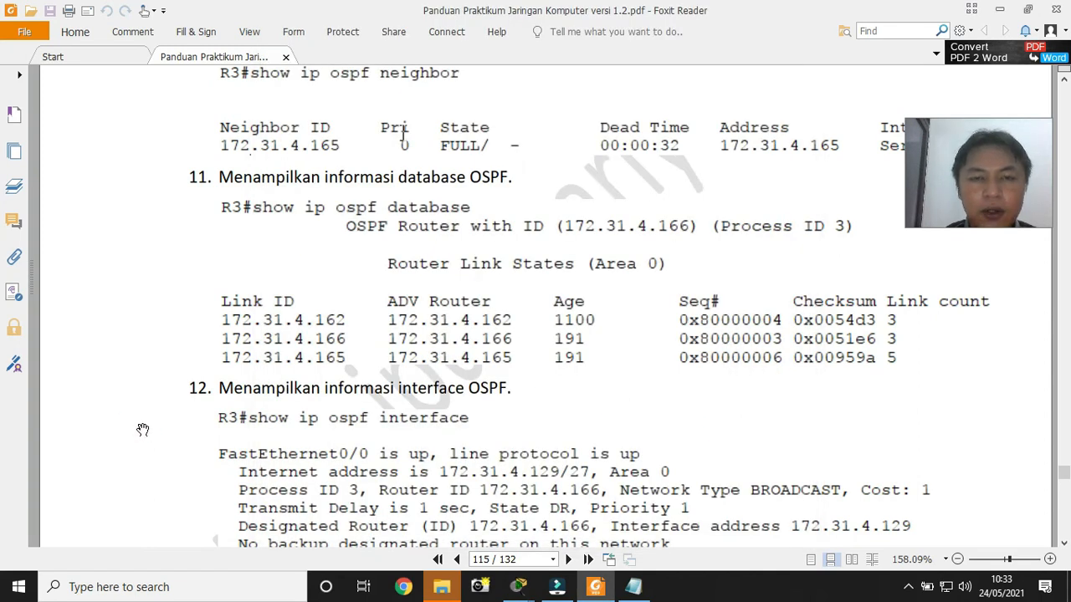
pyautogui.scroll(-5, 143, 430)
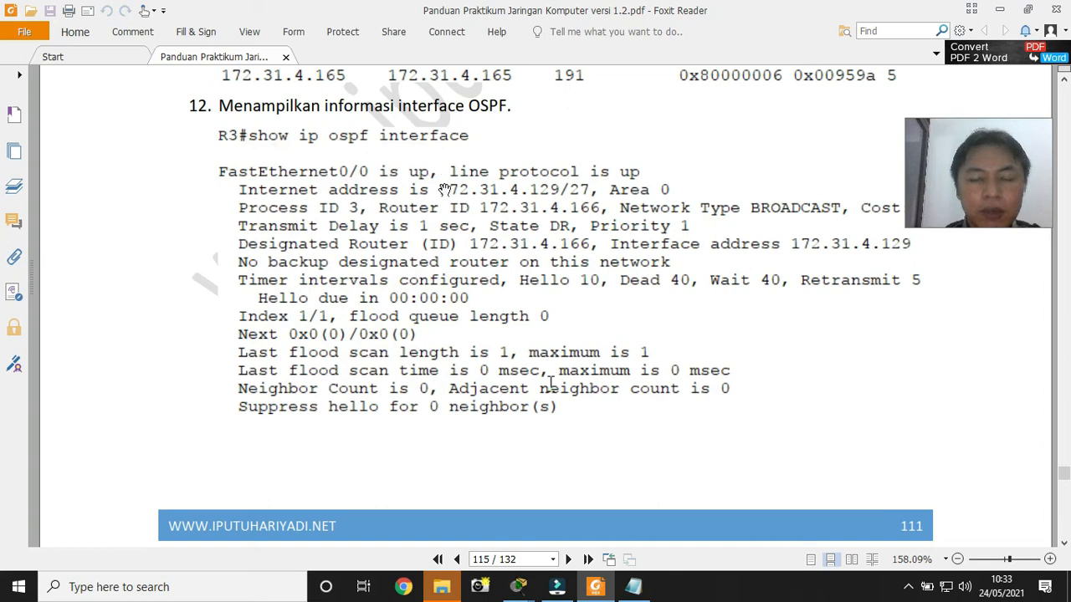
pyautogui.moveTo(519, 586)
pyautogui.click(719, 530)
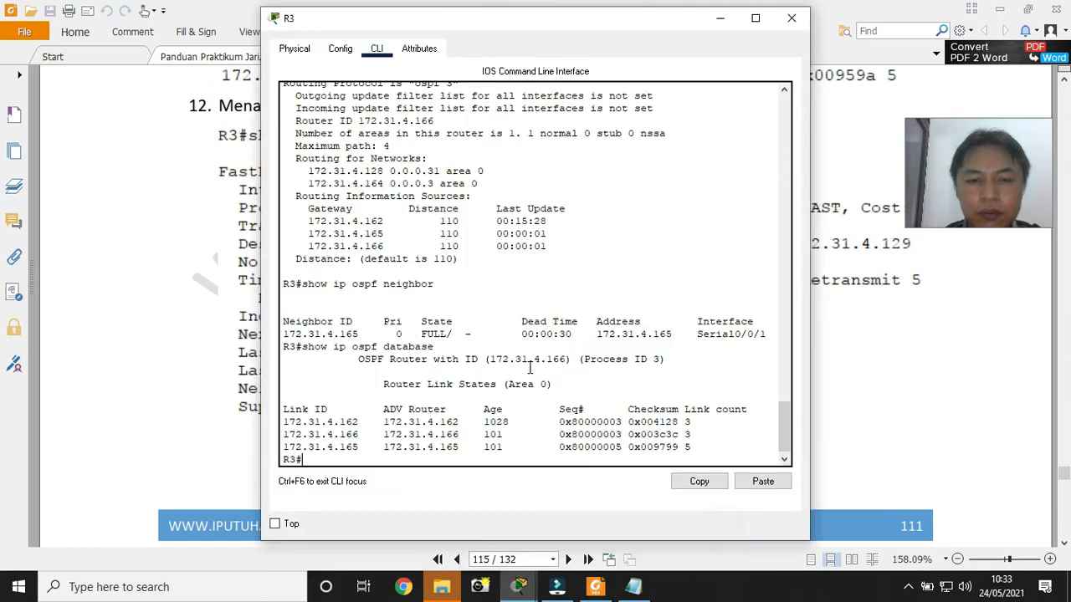
pyautogui.write('show ip ospf interface')
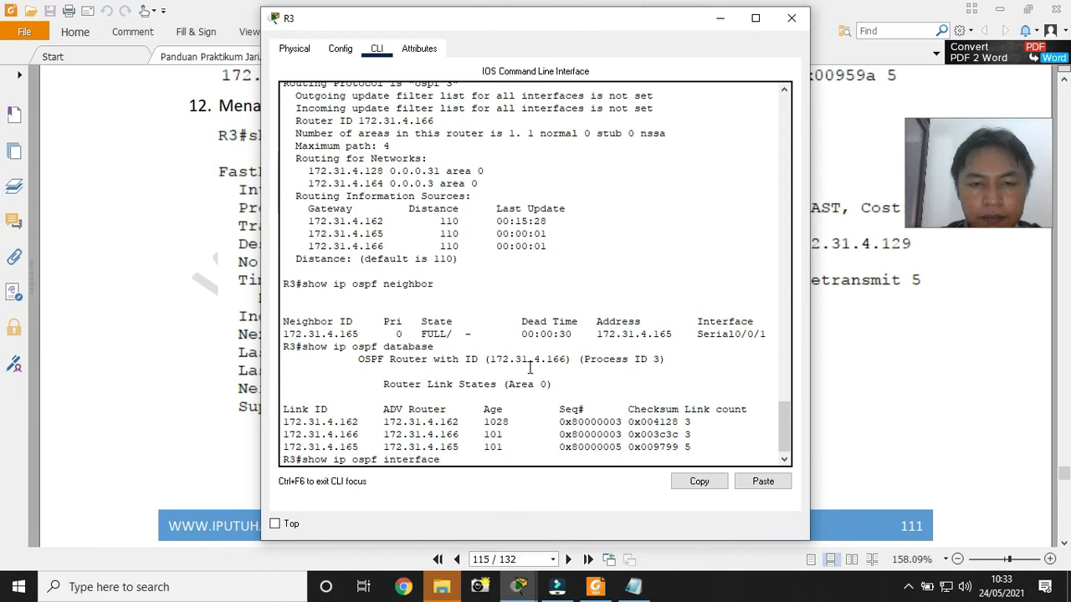
pyautogui.press('Return')
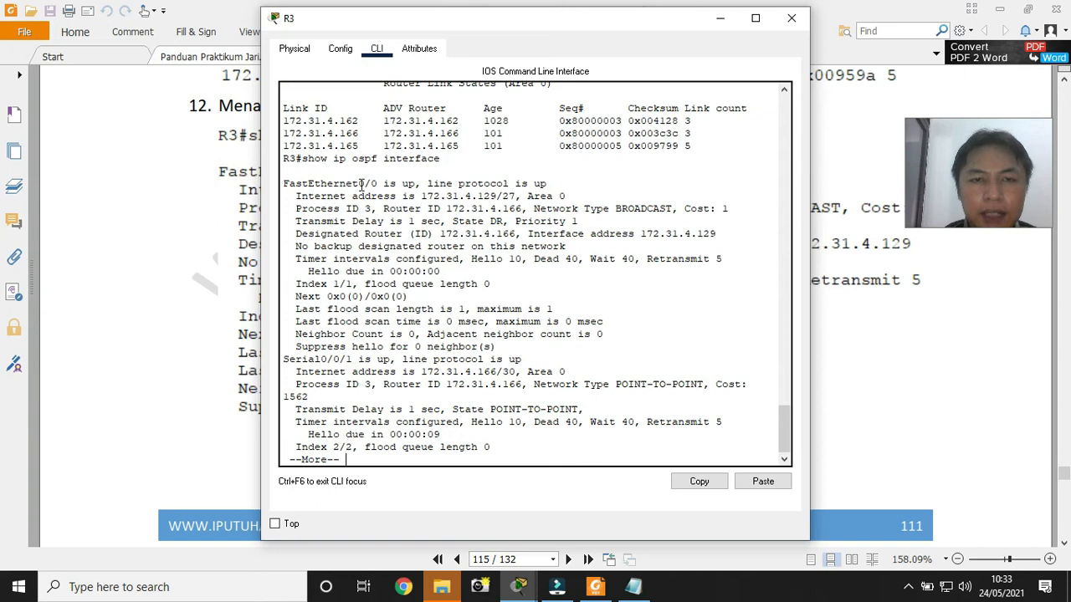
# Examine FastEthernet0/0's network type, process ID, router ID and timer intervals in the OSPF interface output by highlighting each
pyautogui.moveTo(359, 183); pyautogui.dragTo(378, 183)
pyautogui.moveTo(611, 209); pyautogui.dragTo(678, 209)
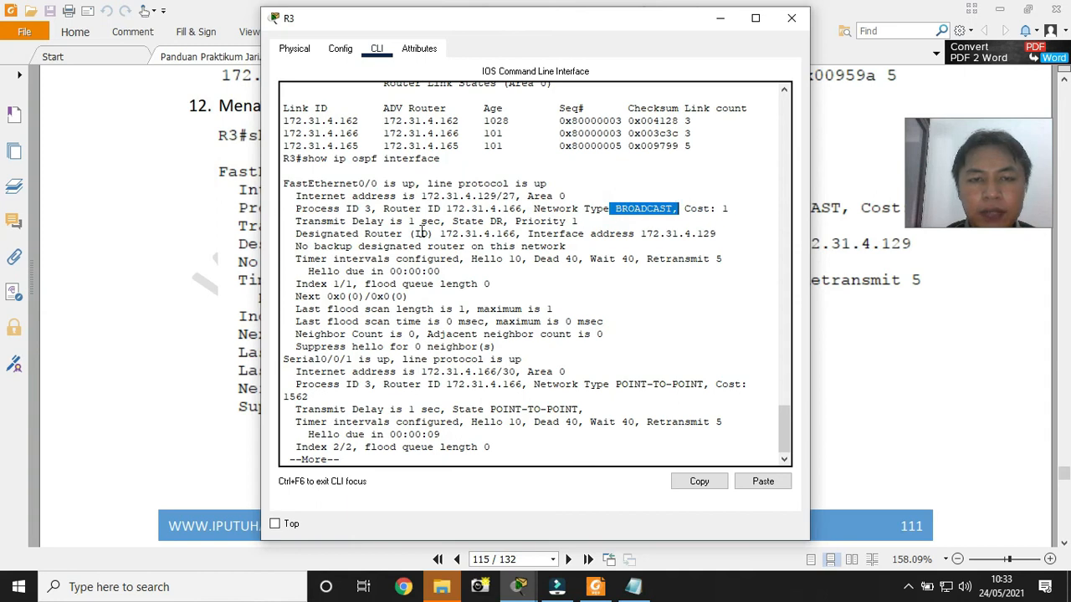
pyautogui.moveTo(370, 209); pyautogui.dragTo(296, 209)
pyautogui.moveTo(383, 210); pyautogui.dragTo(523, 209)
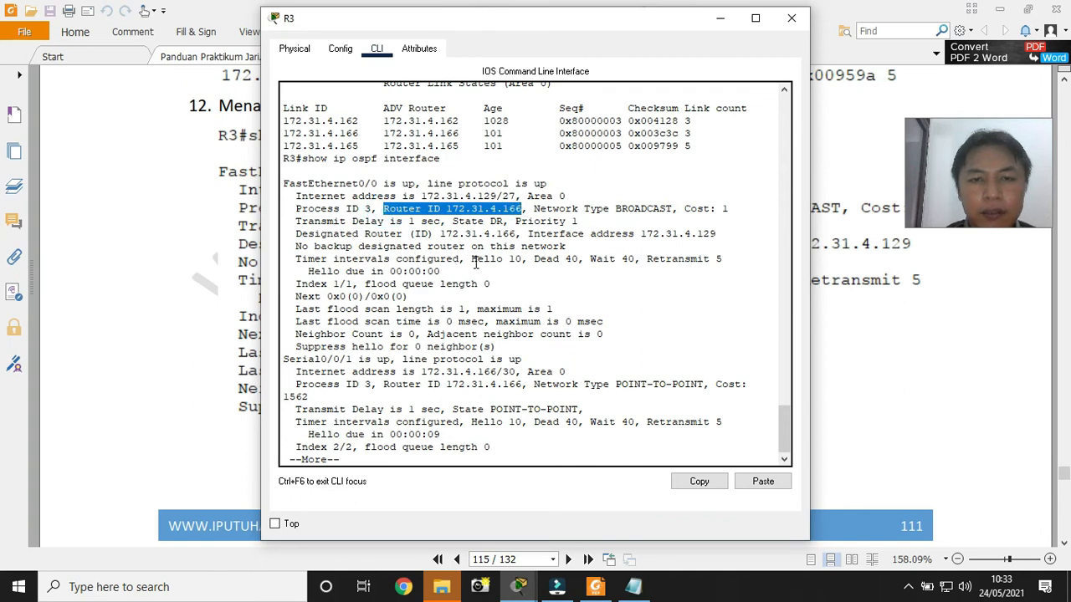
pyautogui.moveTo(470, 260); pyautogui.dragTo(736, 259)
pyautogui.click(736, 258)
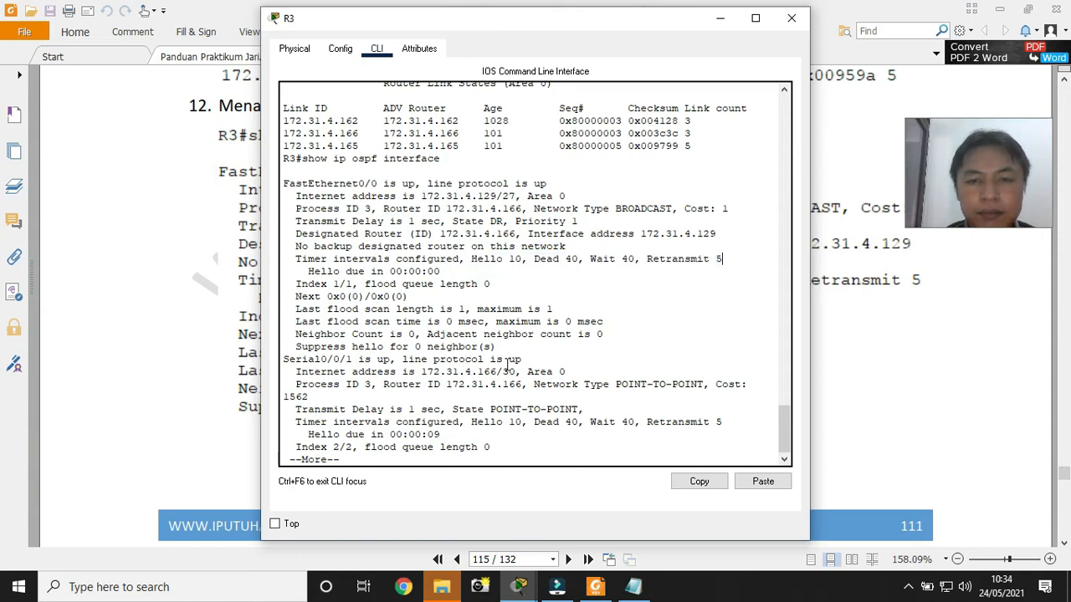
# Examine Serial0/0/1's network type and timer intervals, and display the rest of the OSPF interface output
pyautogui.moveTo(315, 359); pyautogui.dragTo(352, 359)
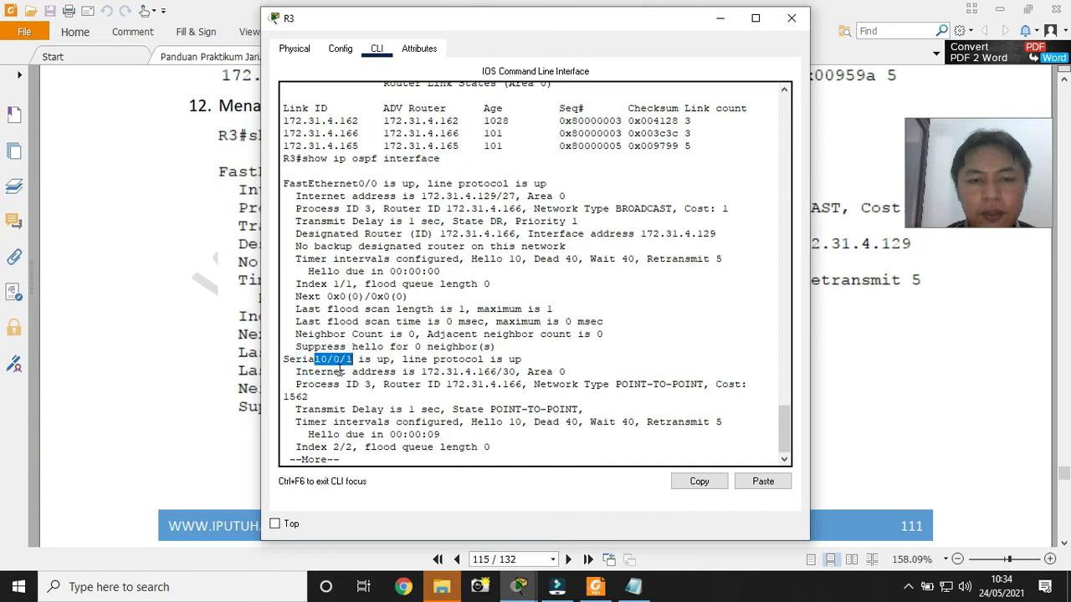
pyautogui.moveTo(588, 385); pyautogui.dragTo(704, 382)
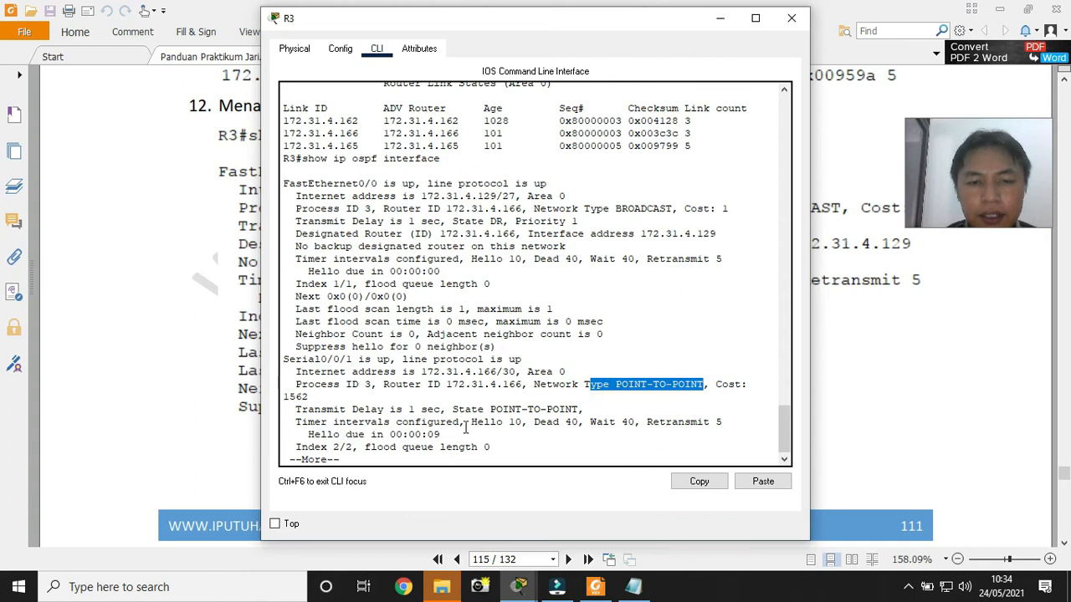
pyautogui.moveTo(473, 422); pyautogui.dragTo(685, 422)
pyautogui.click(569, 436)
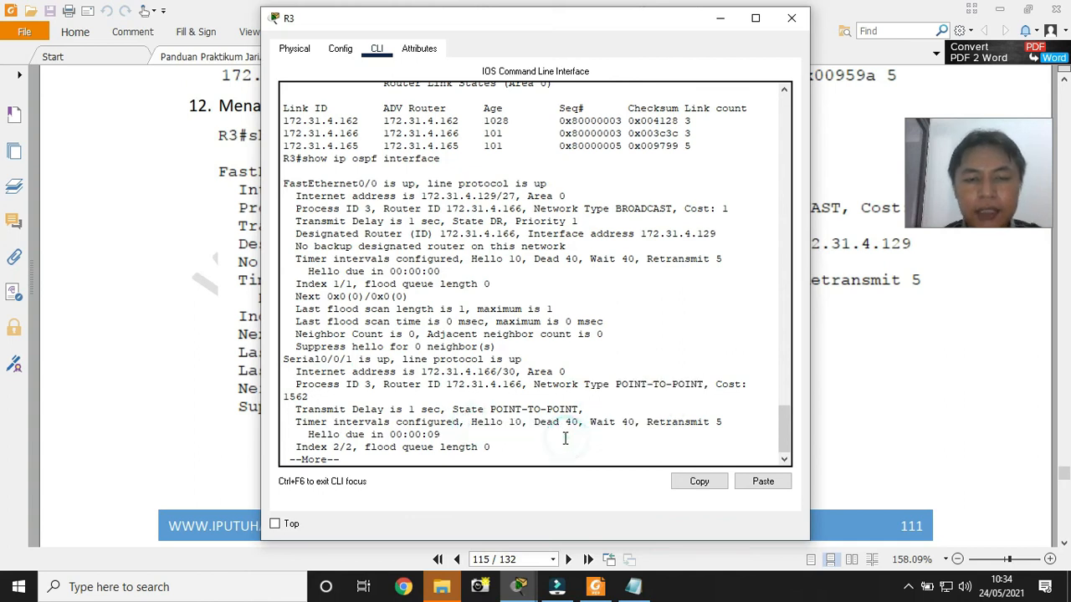
pyautogui.press('space')
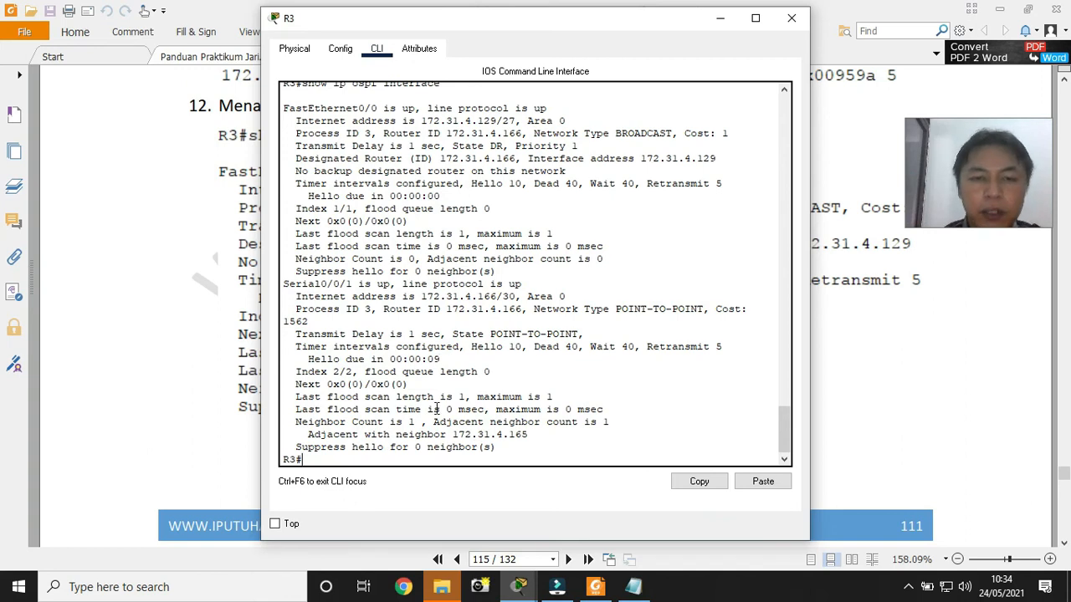
# Read section D on routing table verification in the Foxit Reader lab guide and run show ip route in R3's CLI in Packet Tracer
pyautogui.click(206, 434)
pyautogui.scroll(-10, 209, 428)
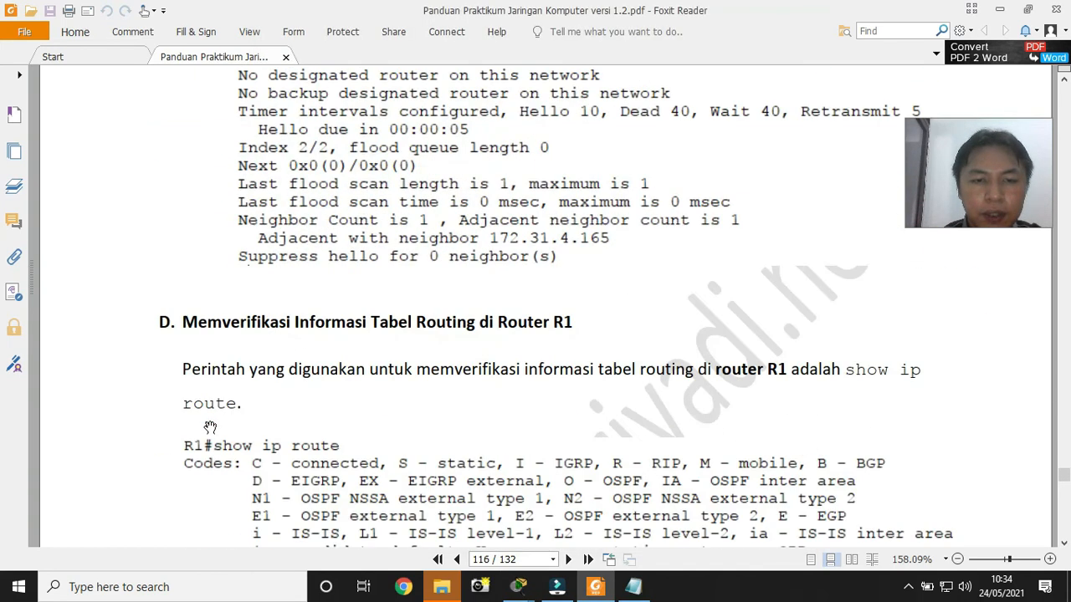
pyautogui.scroll(-3, 210, 428)
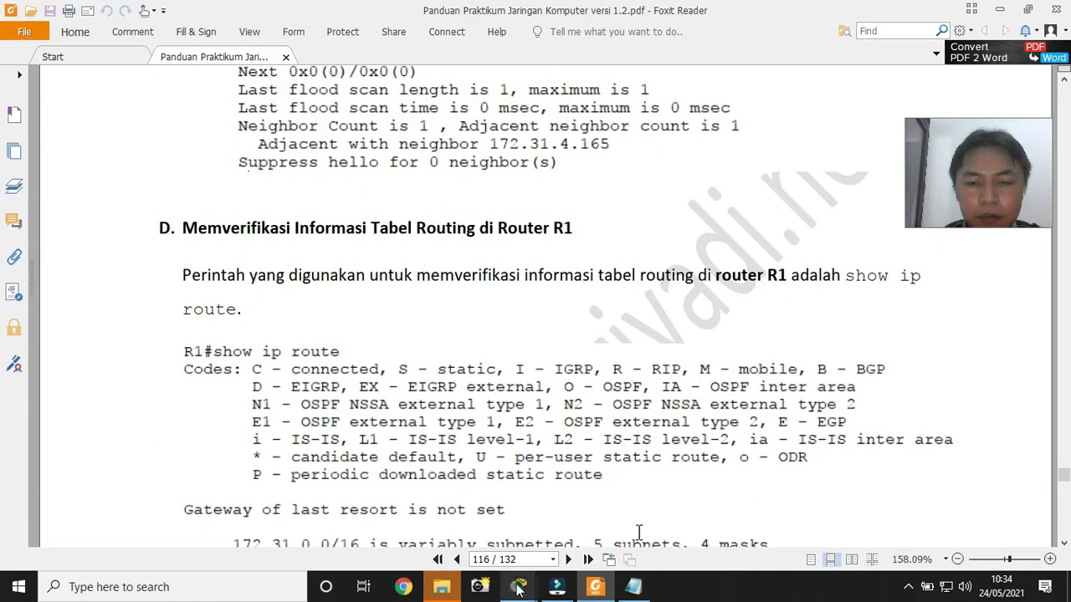
pyautogui.moveTo(519, 585)
pyautogui.click(707, 519)
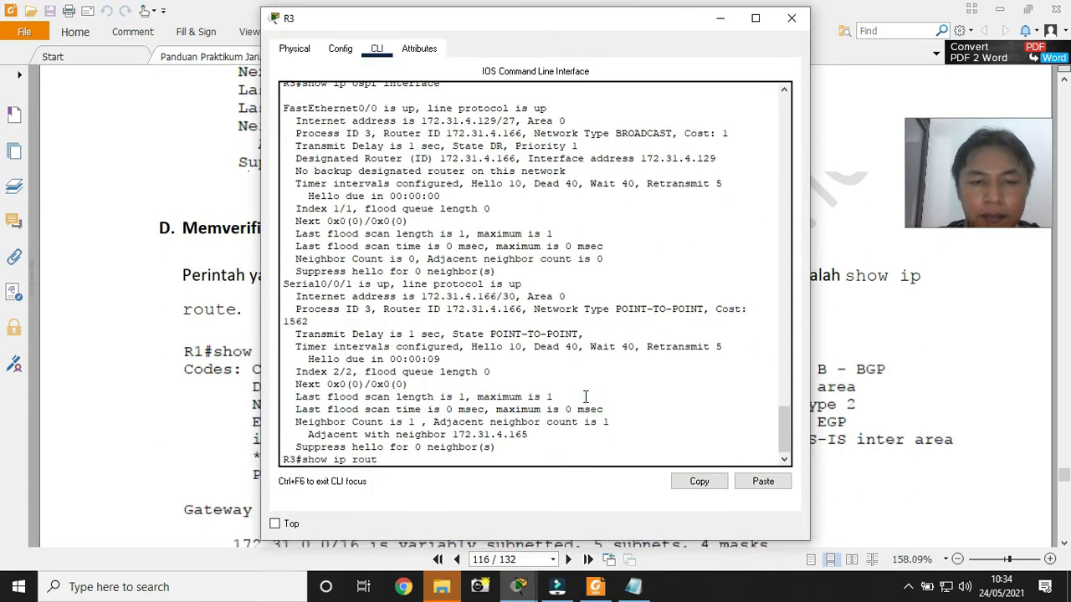
pyautogui.write('e')
pyautogui.press('Return')
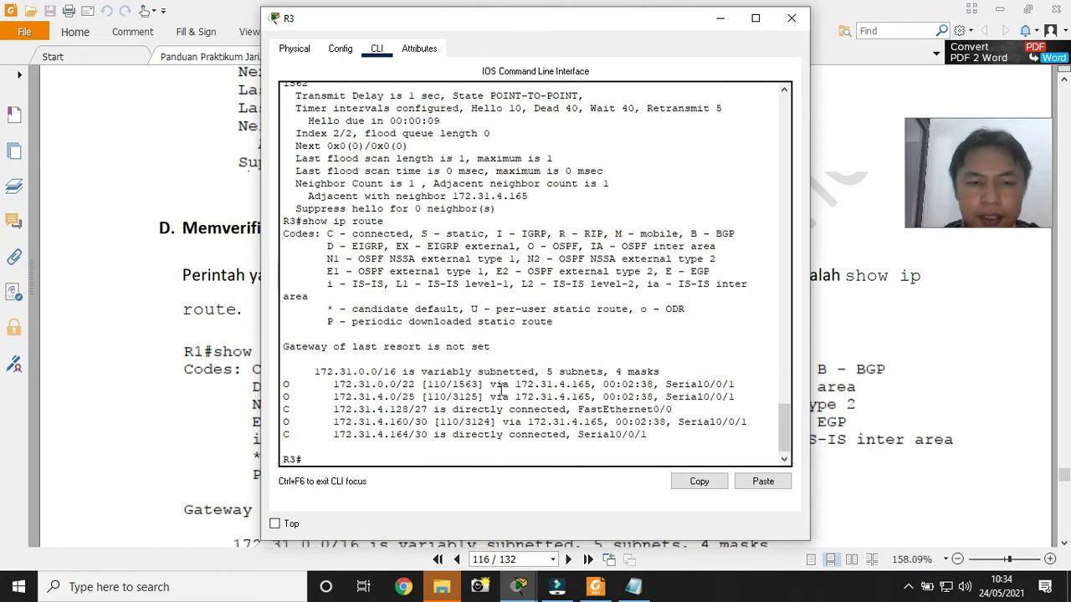
# Highlight the OSPF entries in R3's routing table and list only those routes with show ip route ospf
pyautogui.moveTo(285, 386); pyautogui.dragTo(744, 398)
pyautogui.moveTo(285, 424); pyautogui.dragTo(752, 425)
pyautogui.click(637, 422)
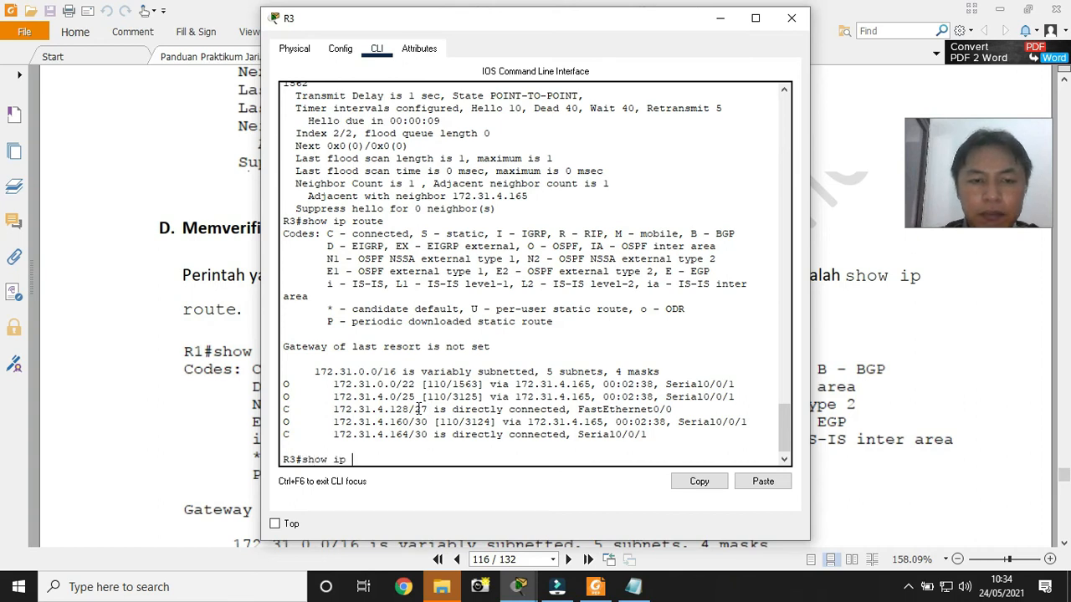
pyautogui.write('te ')
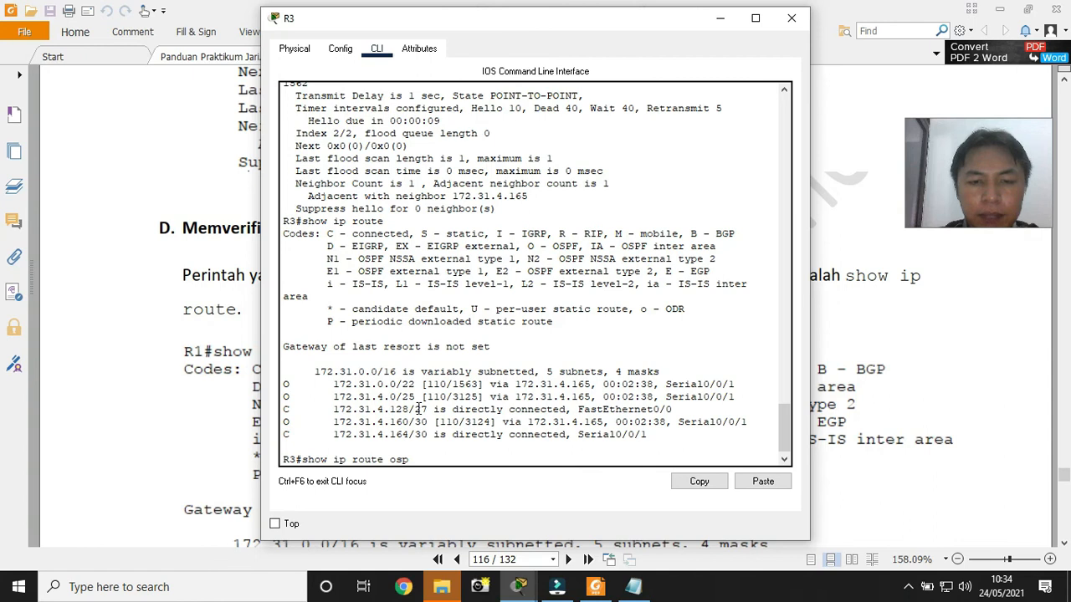
pyautogui.write('osp')
pyautogui.press('Tab')
pyautogui.press('Return')
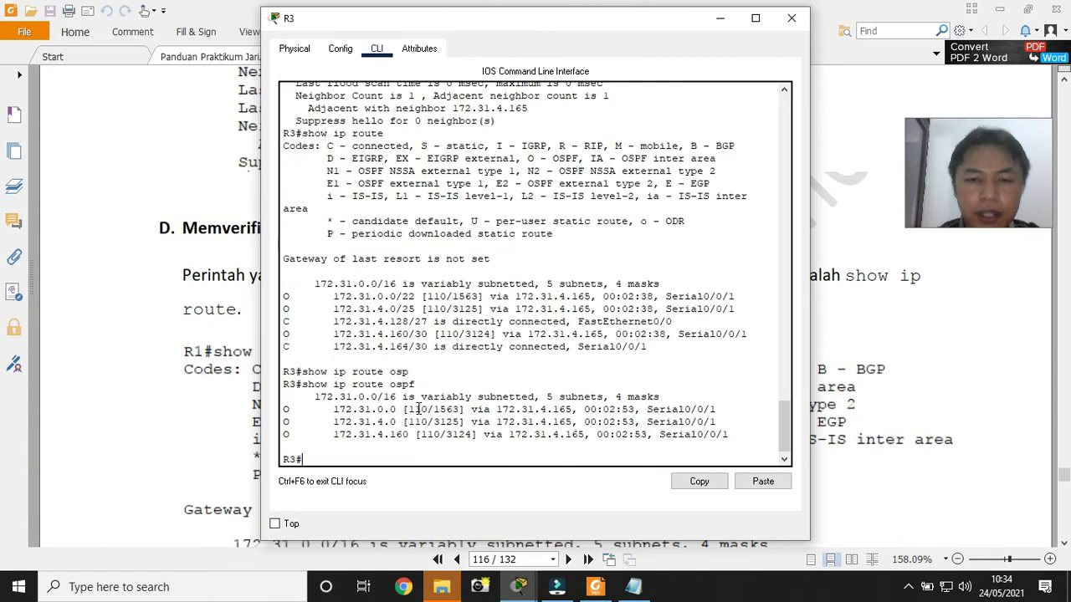
# Examine the 172.31.0.0 route's code, network and next hop, and compare them with the topology in the main Packet Tracer workspace
pyautogui.doubleClick(285, 409)
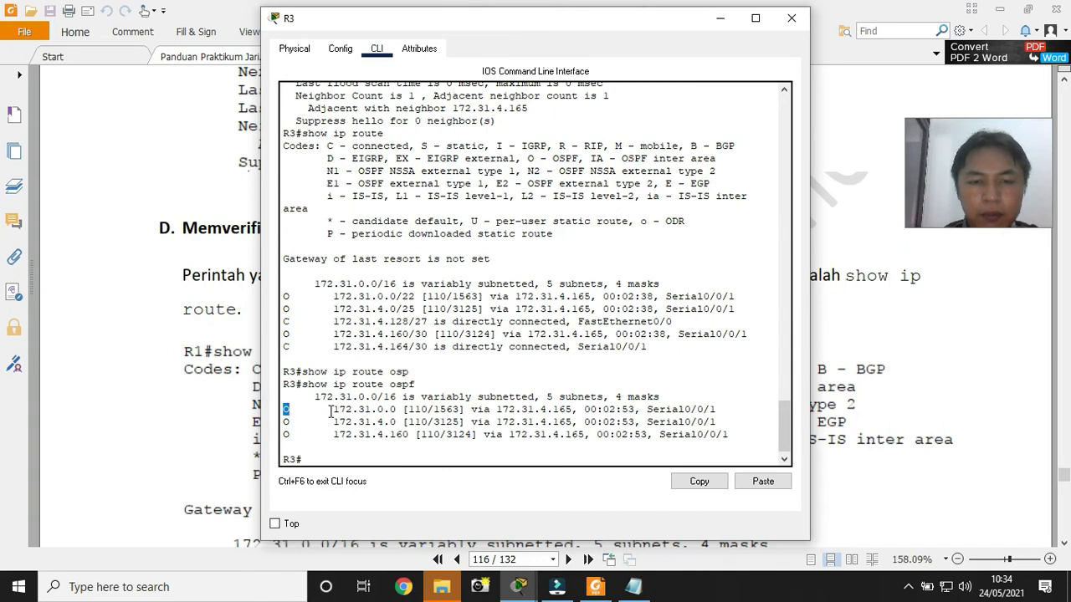
pyautogui.moveTo(333, 410); pyautogui.dragTo(395, 411)
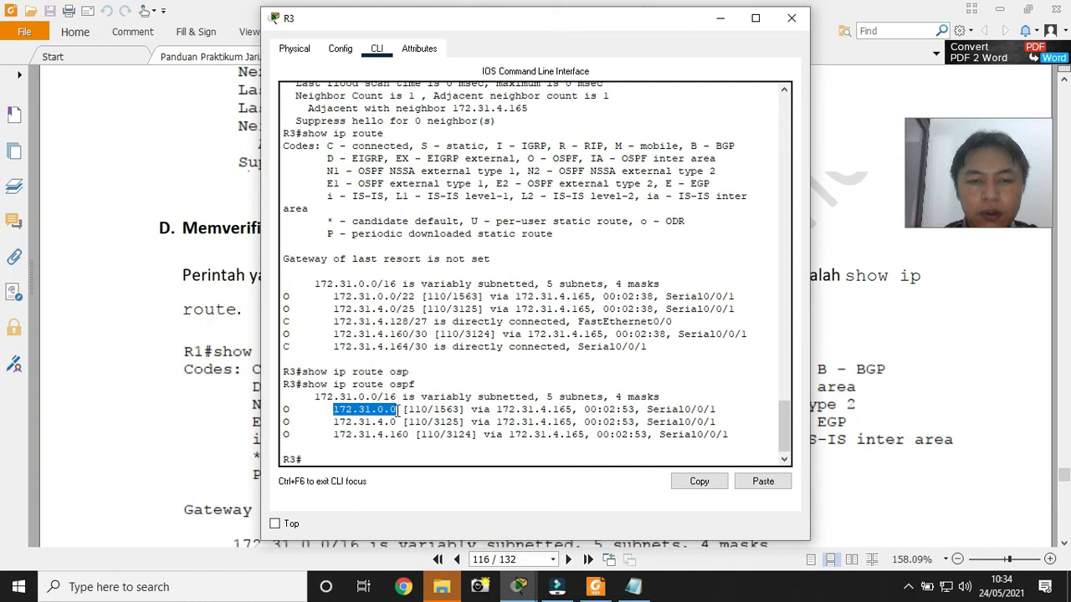
pyautogui.moveTo(466, 410); pyautogui.dragTo(574, 410)
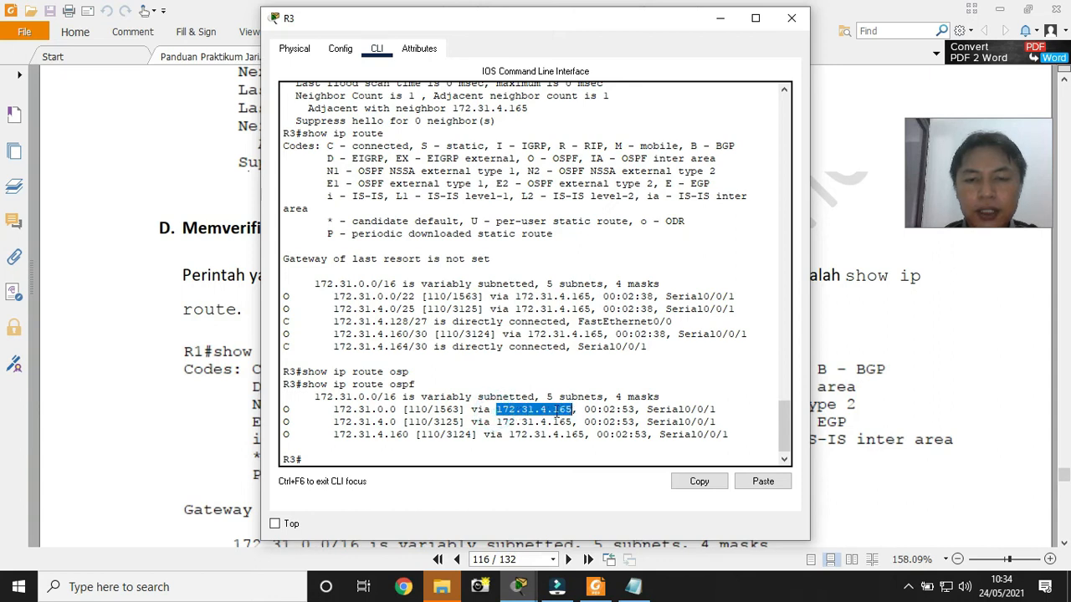
pyautogui.click(518, 586)
pyautogui.click(400, 522)
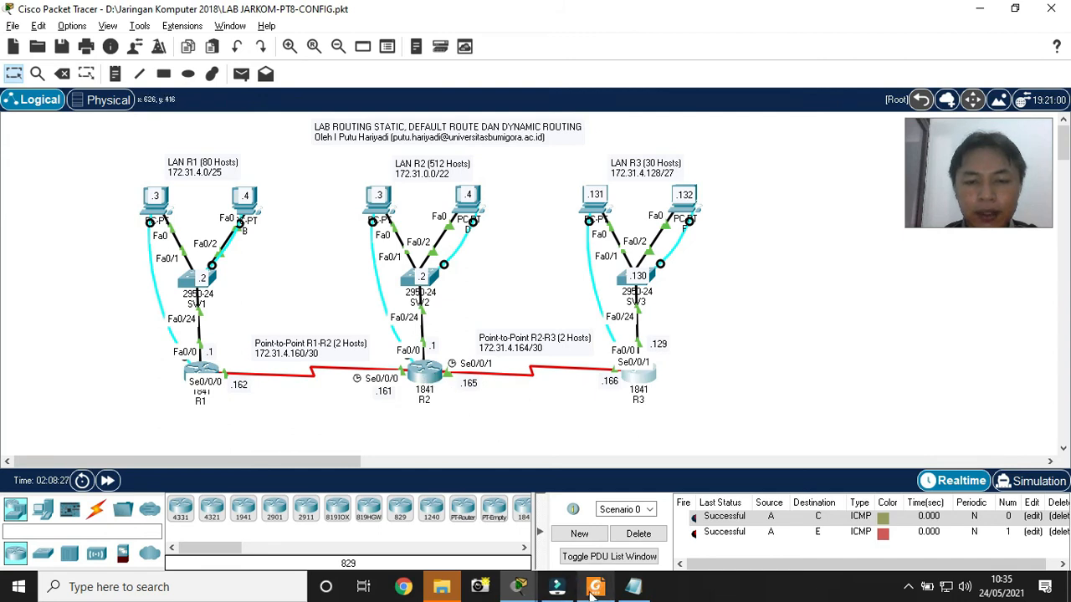
pyautogui.click(521, 590)
pyautogui.click(703, 519)
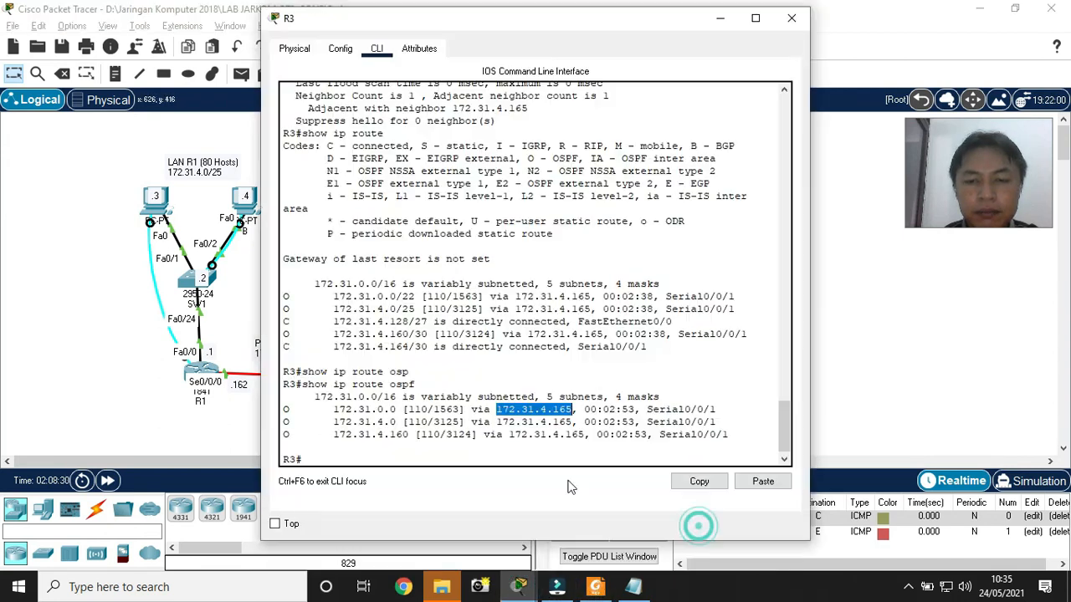
# Examine the administrative distance and metric of the 172.31.0.0 OSPF route by highlighting each
pyautogui.moveTo(405, 410); pyautogui.dragTo(465, 410)
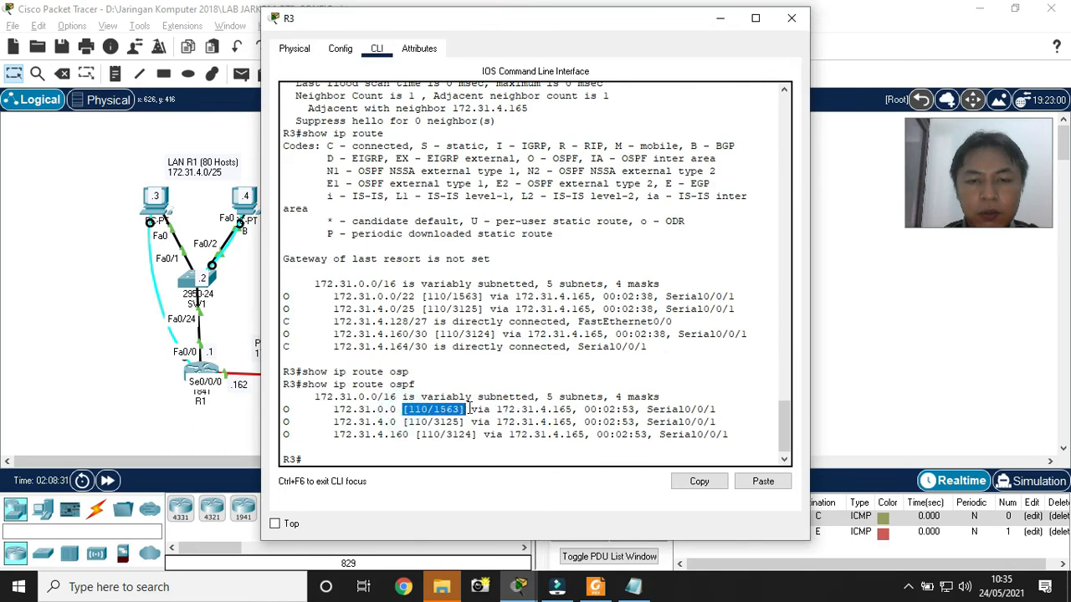
pyautogui.click(456, 407)
pyautogui.doubleClick(414, 409)
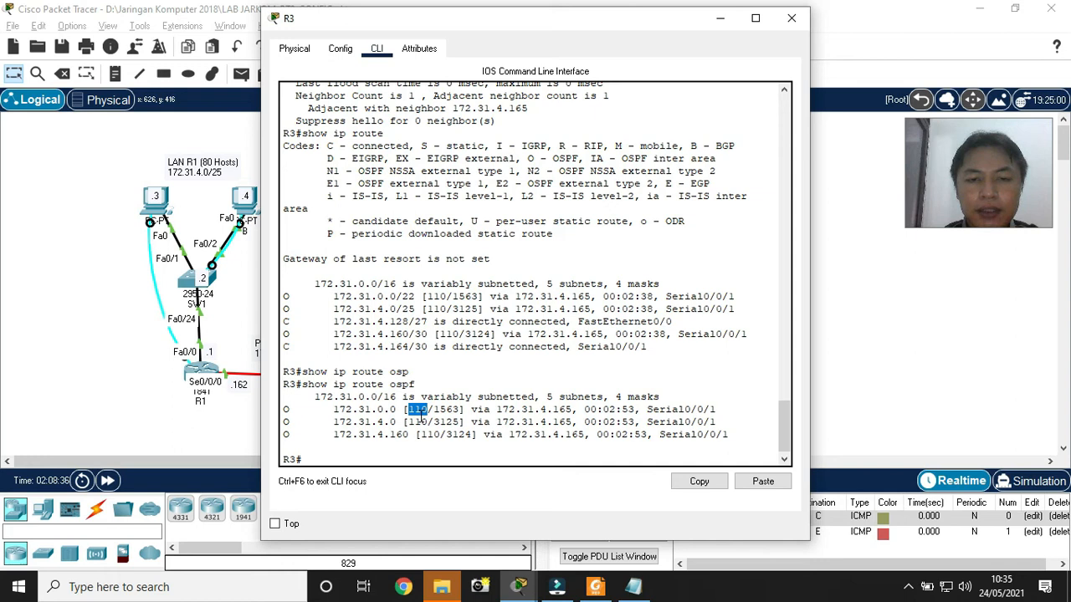
pyautogui.doubleClick(446, 409)
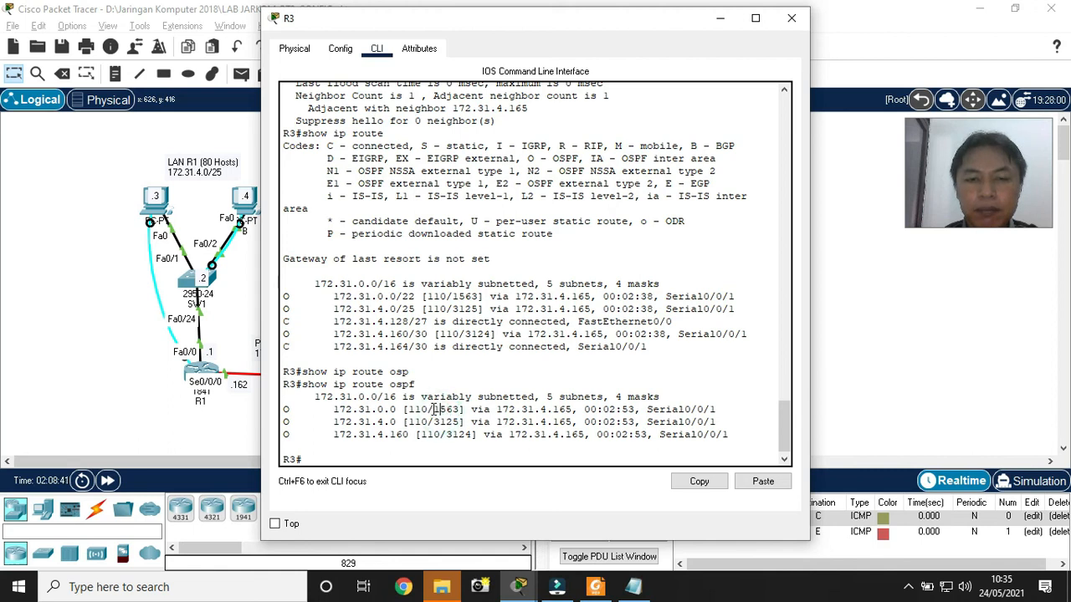
pyautogui.moveTo(452, 410); pyautogui.dragTo(461, 410)
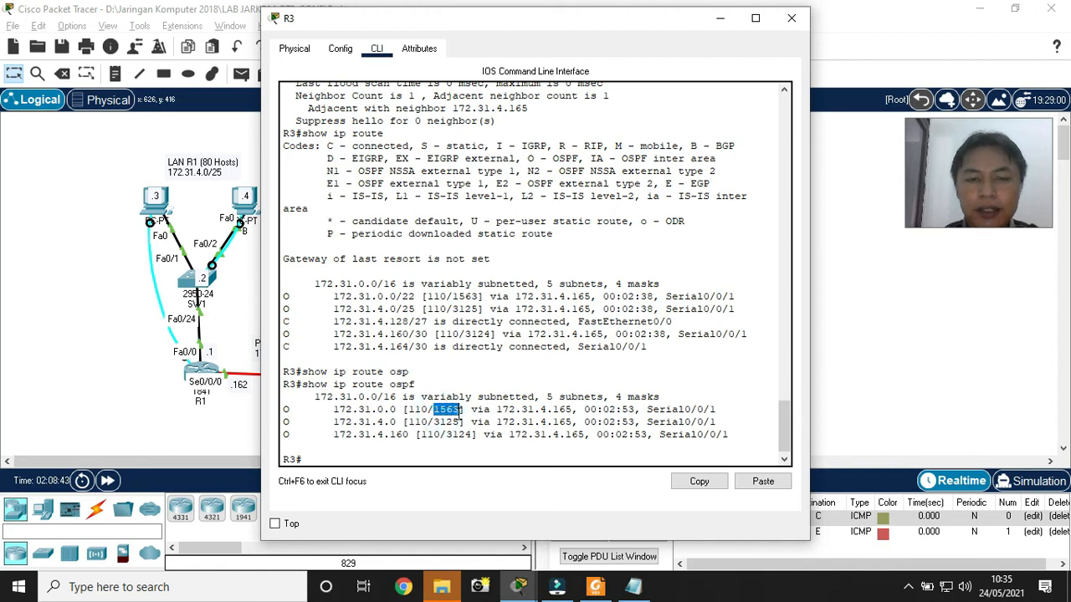
pyautogui.click(440, 444)
# Examine the networks and next hops of the 172.31.4.0 and 172.31.4.160 routes, moving R3's window aside to see the topology
pyautogui.moveTo(327, 423); pyautogui.dragTo(404, 423)
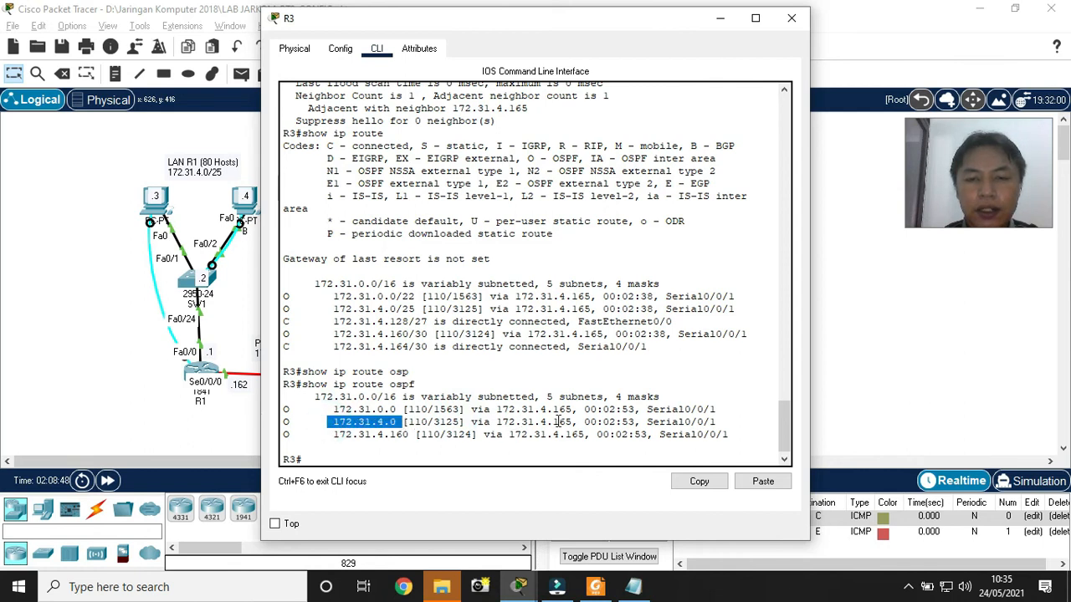
pyautogui.moveTo(558, 422); pyautogui.dragTo(578, 422)
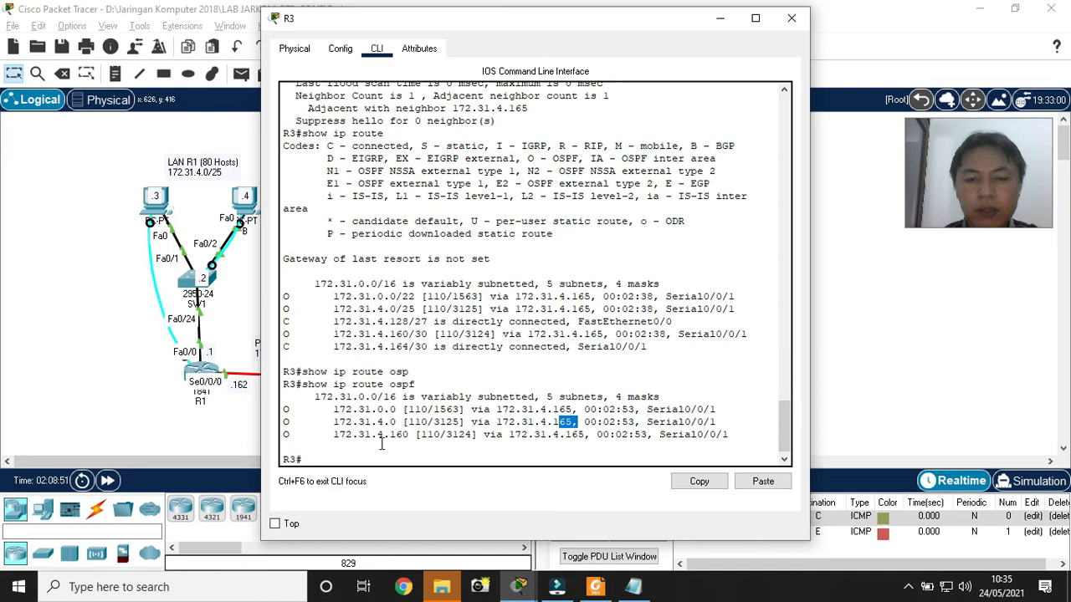
pyautogui.moveTo(335, 437); pyautogui.dragTo(410, 439)
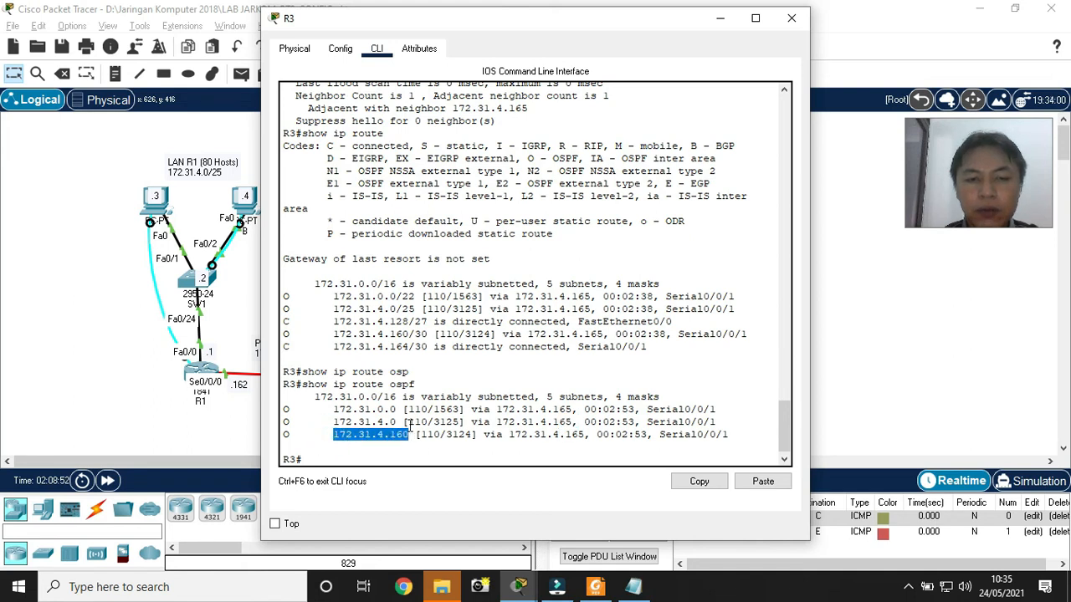
pyautogui.moveTo(472, 30); pyautogui.dragTo(656, 33)
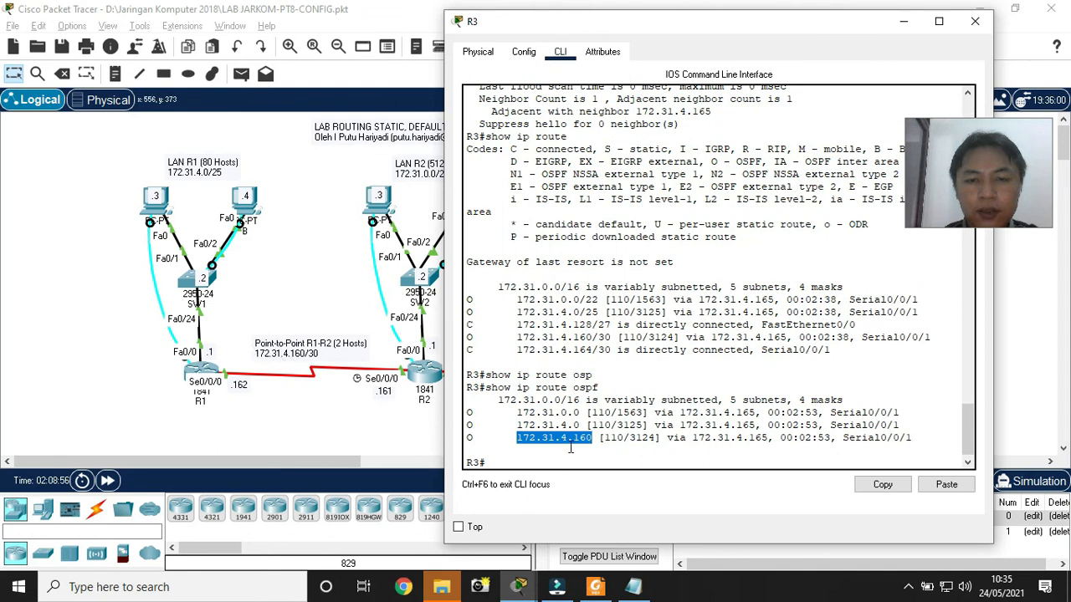
pyautogui.moveTo(691, 437); pyautogui.dragTo(767, 437)
pyautogui.click(767, 438)
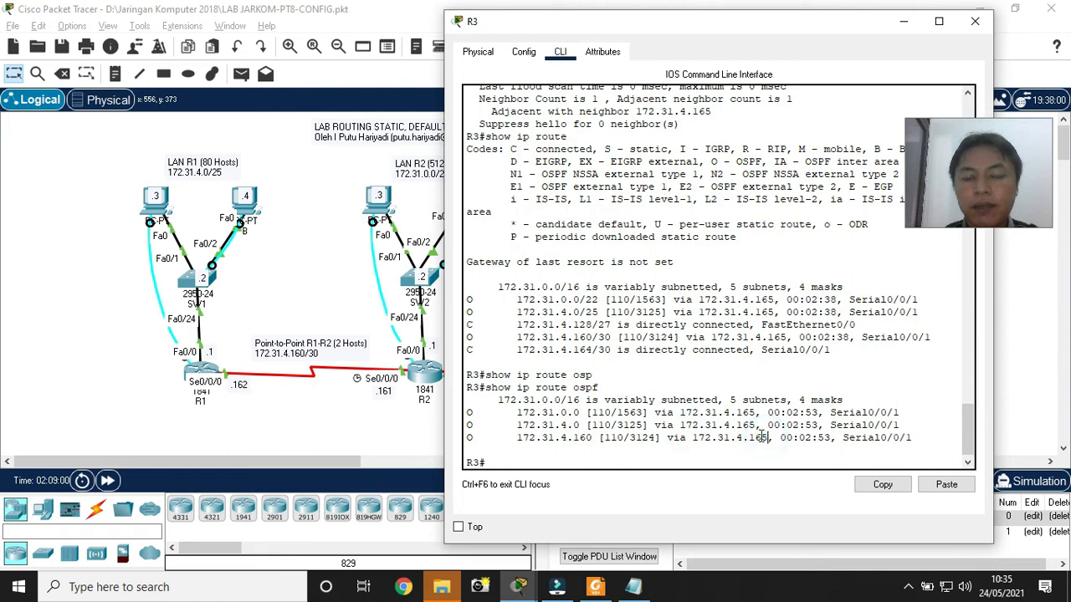
# Switch to R2's console, log in with the console password, and enter privileged mode with the enable password
pyautogui.click(583, 499)
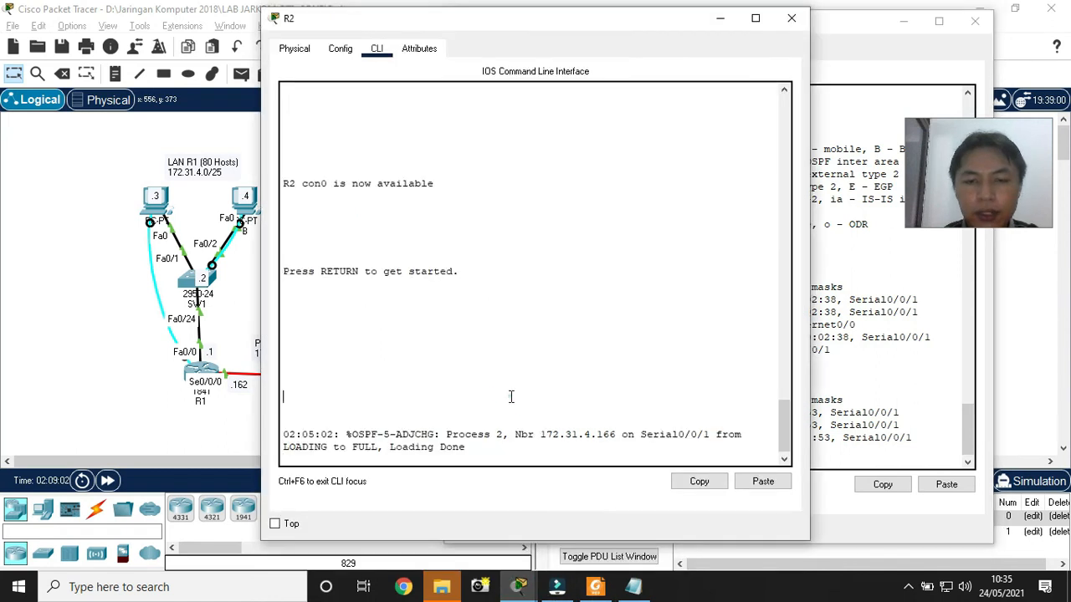
pyautogui.press('Return')
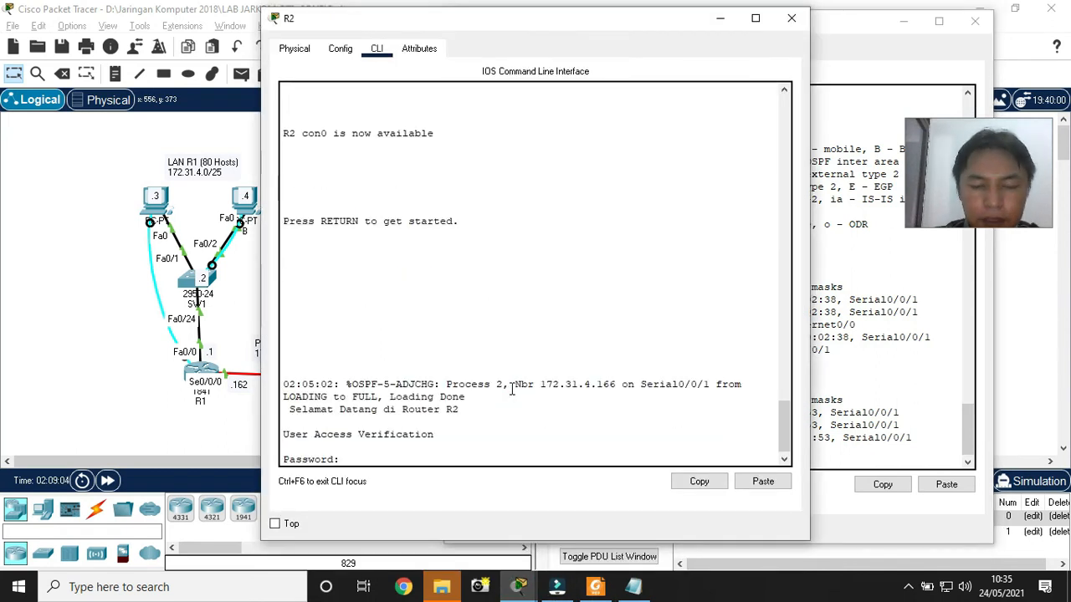
pyautogui.press('Return')
pyautogui.write('enable')
pyautogui.press('Return')
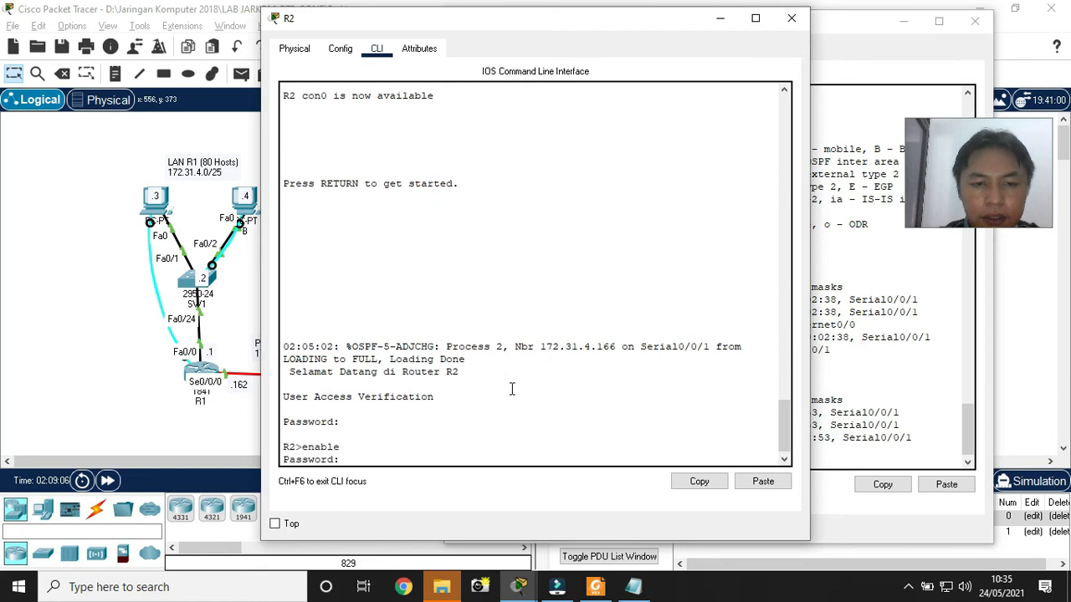
pyautogui.press('Return')
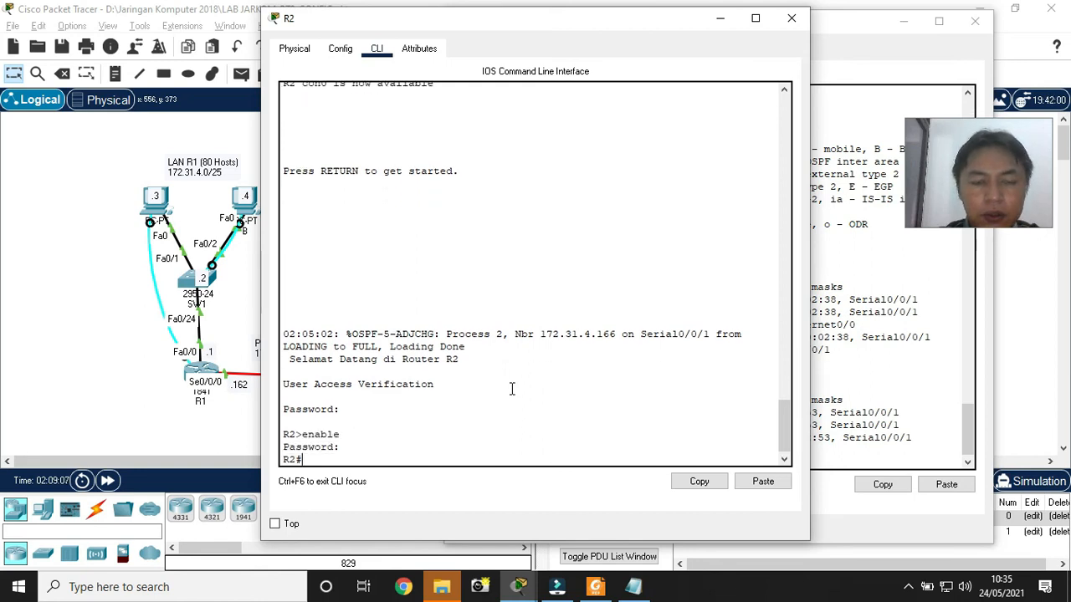
# Display R2's routing table with show ip route and highlight its OSPF entries
pyautogui.write('show ip route')
pyautogui.press('Return')
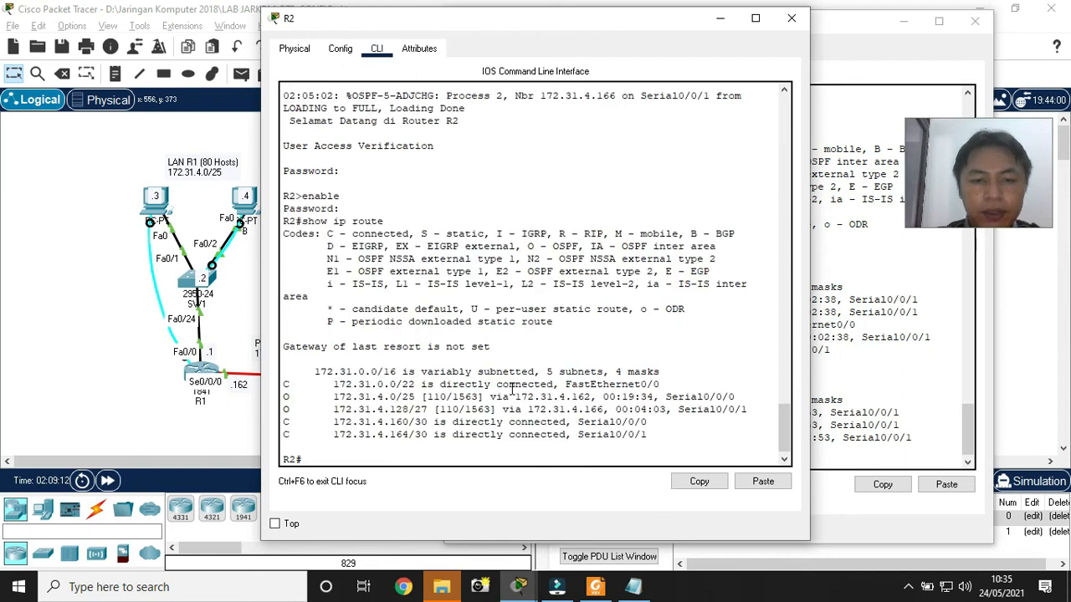
pyautogui.moveTo(285, 397)
pyautogui.mouseDown()
pyautogui.moveTo(755, 410)
pyautogui.moveTo(284, 383)
pyautogui.moveTo(283, 397)
pyautogui.mouseUp()
pyautogui.click(730, 395)
pyautogui.moveTo(751, 411); pyautogui.dragTo(265, 407)
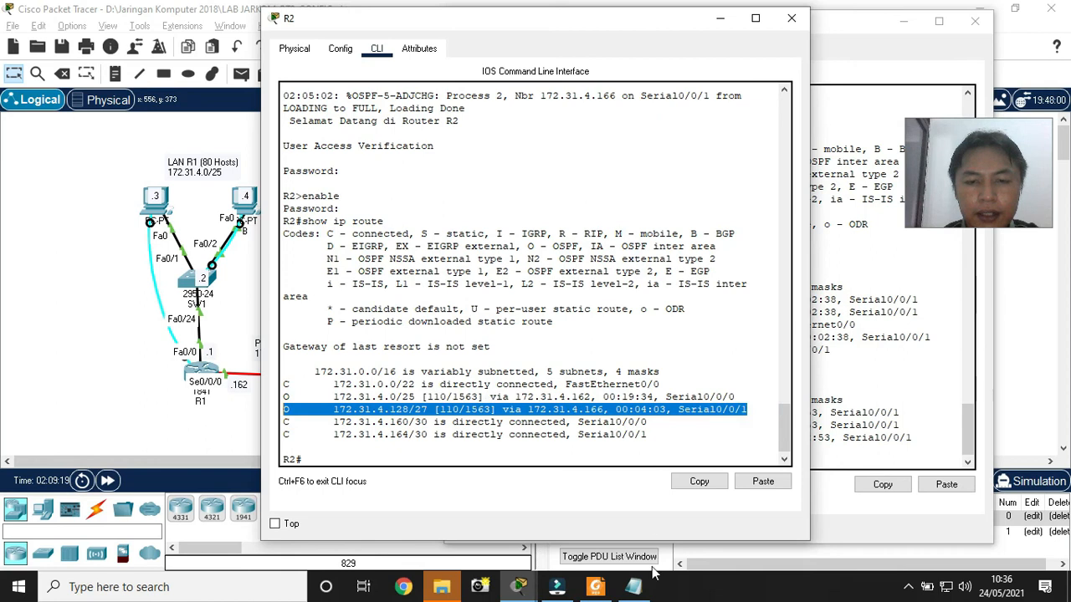
# Switch to R1's console, log in with the console password, and enter privileged mode with the enable password
pyautogui.moveTo(518, 587)
pyautogui.click(483, 536)
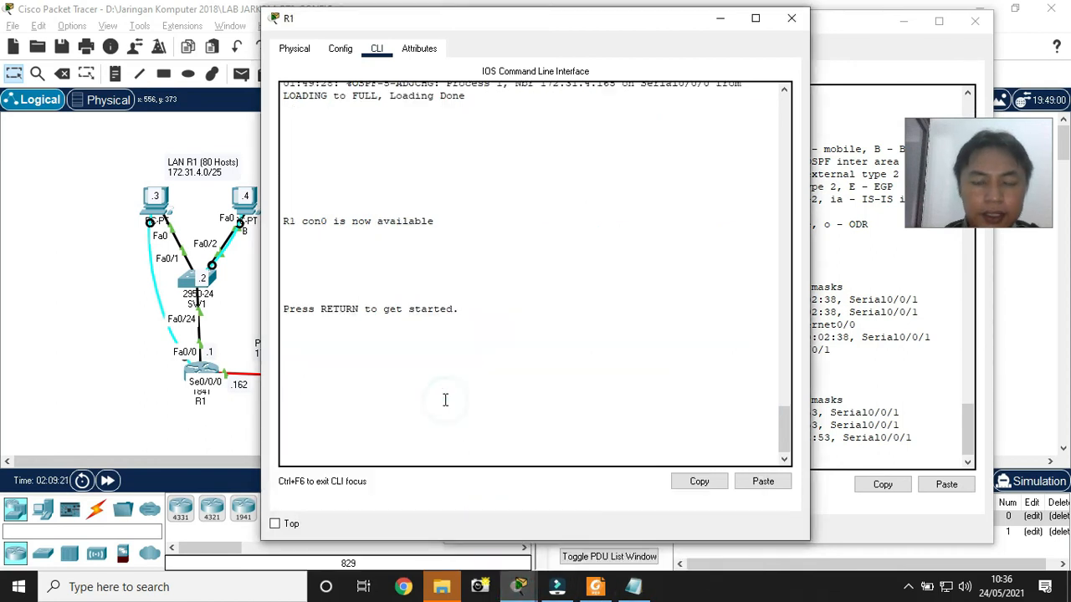
pyautogui.press('Return')
pyautogui.press('Return')
pyautogui.write('enable')
pyautogui.press('Return')
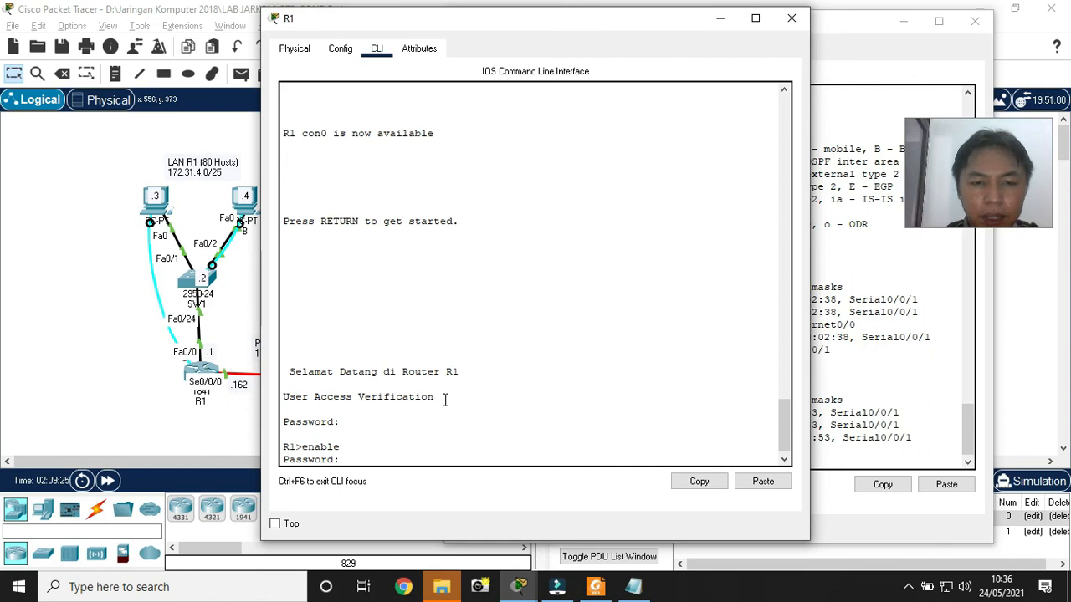
pyautogui.press('Return')
# Display R1's routing table with show ip route and examine its OSPF entries
pyautogui.write('show ip route')
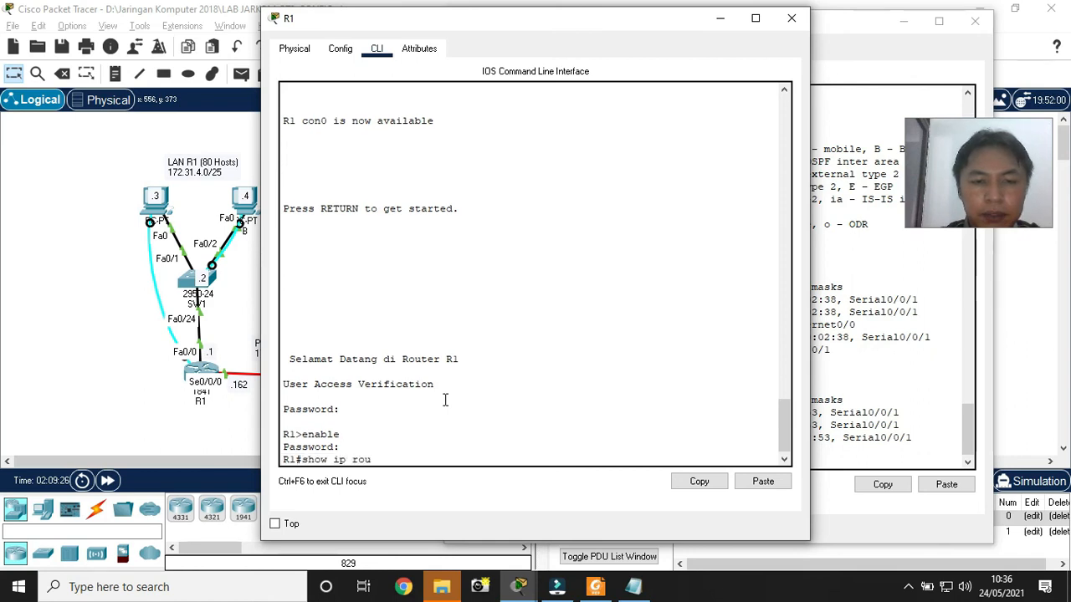
pyautogui.press('Return')
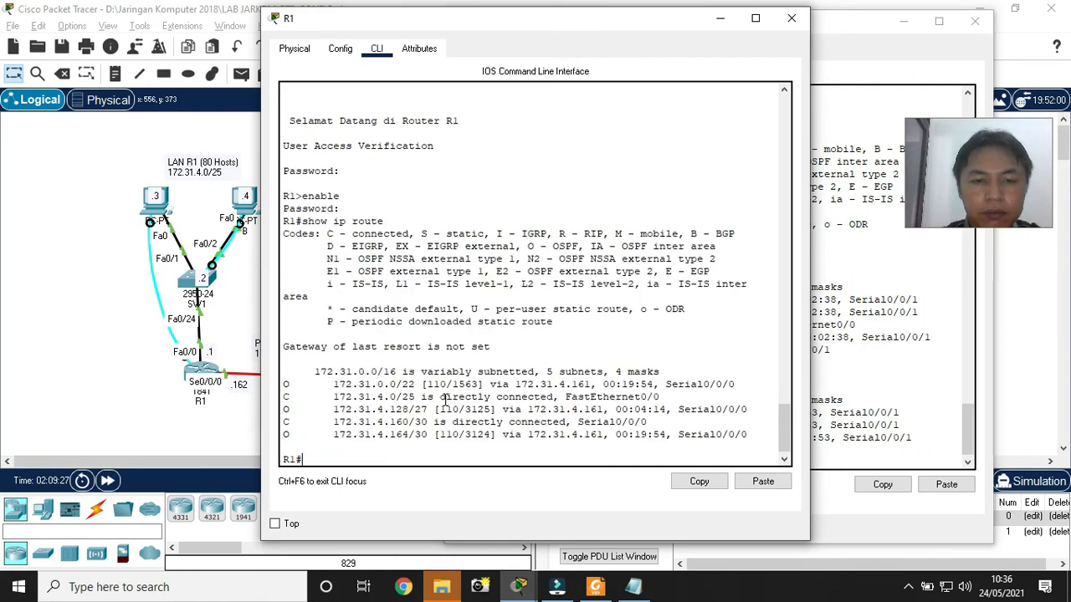
pyautogui.moveTo(285, 385); pyautogui.dragTo(735, 386)
pyautogui.click(280, 410)
pyautogui.click(279, 410)
pyautogui.click(427, 418)
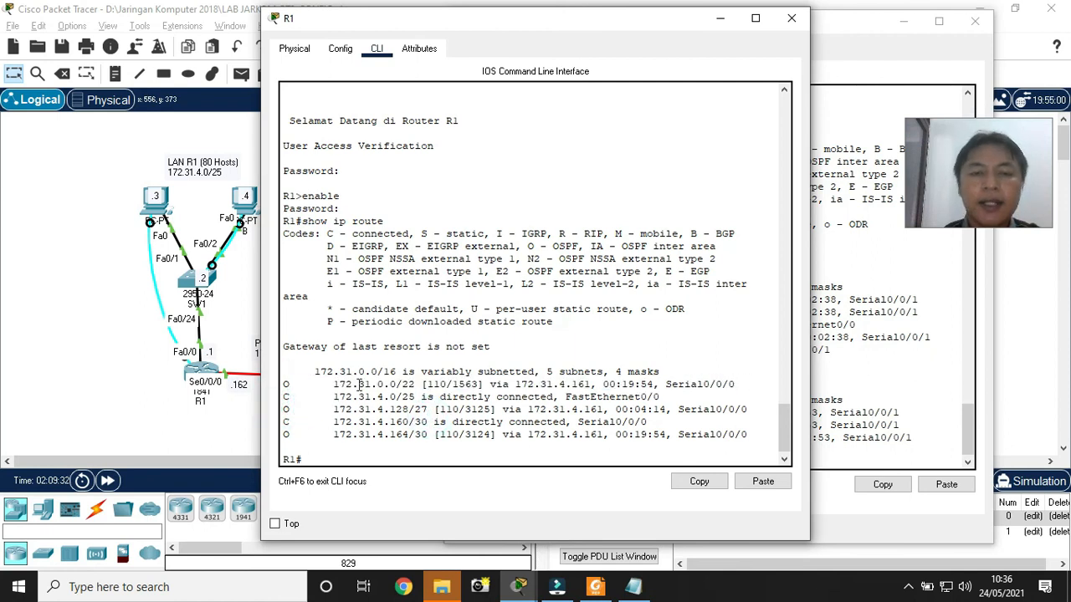
# Clear the existing PDUs by deleting the scenario in the main Packet Tracer workspace, and send a simple PDU from PC A to PC C
pyautogui.click(115, 390)
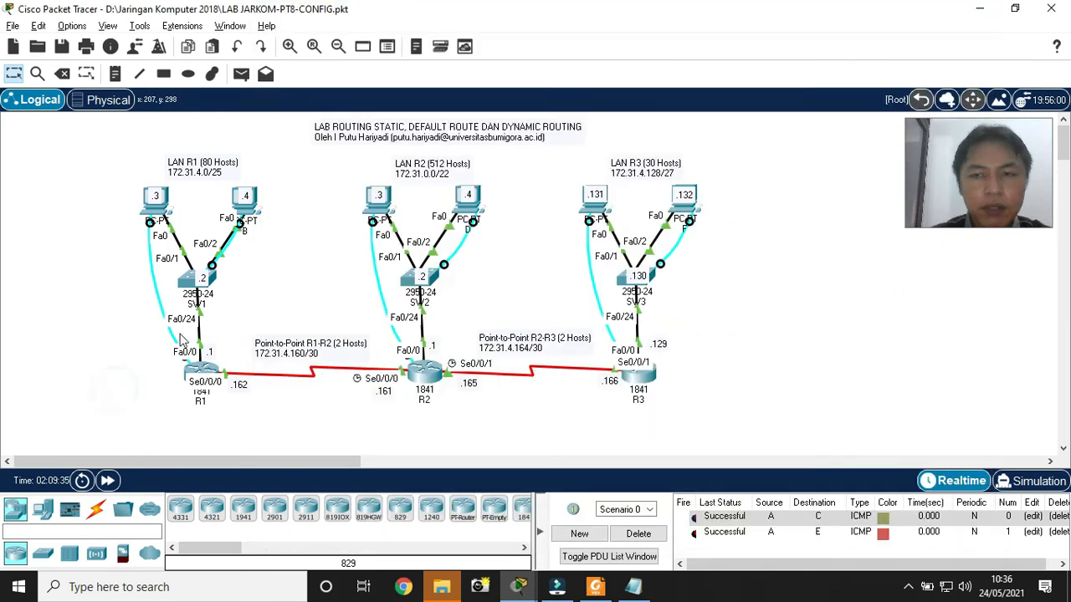
pyautogui.click(655, 540)
pyautogui.click(241, 75)
pyautogui.click(155, 205)
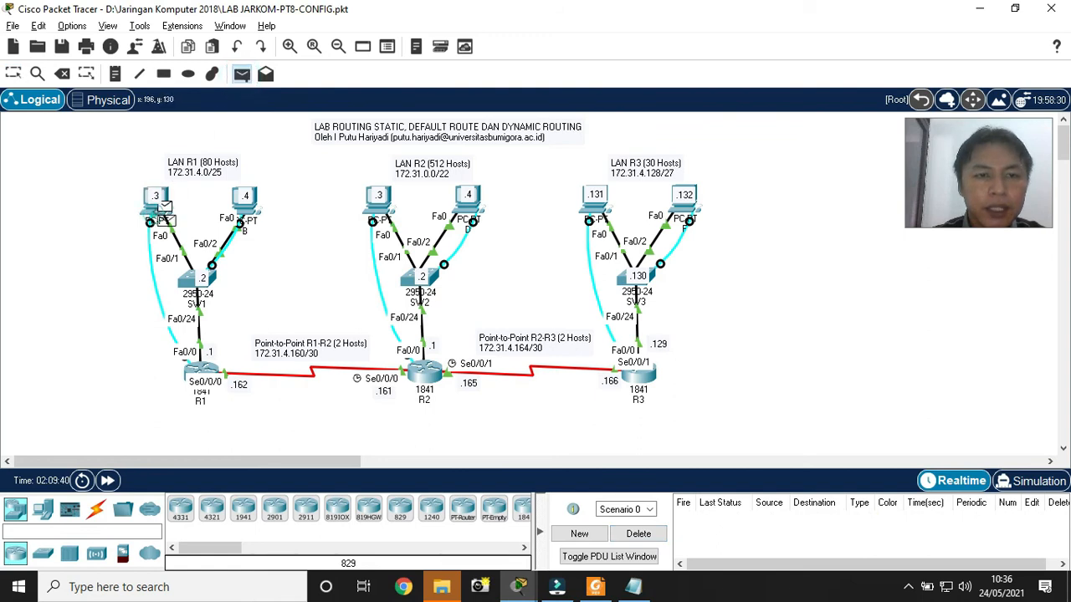
pyautogui.click(383, 212)
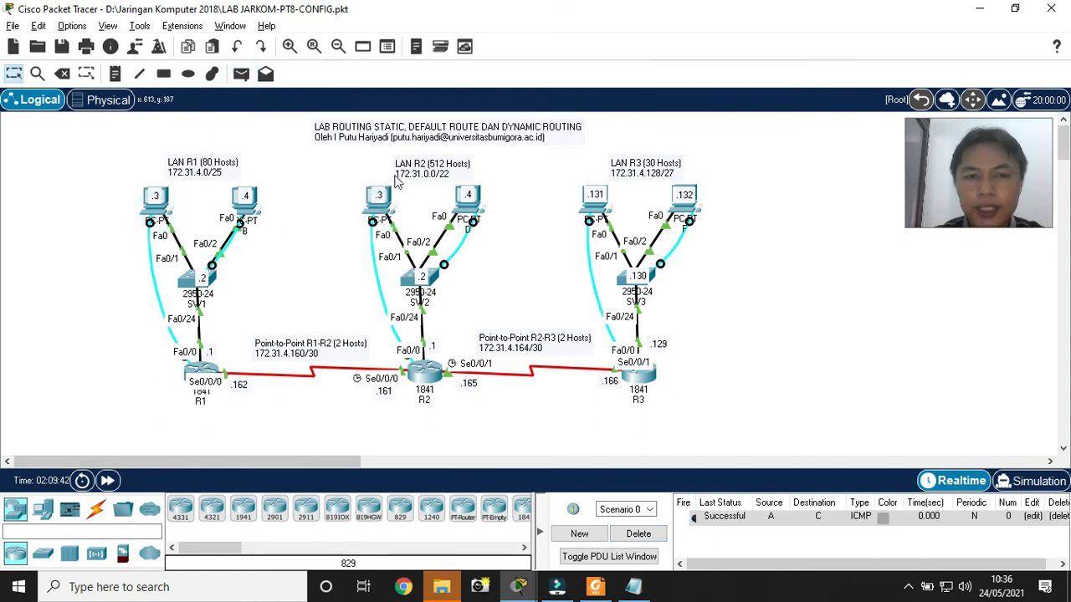
# Send a simple PDU from PC A in LAN R1 to PC E in LAN R3
pyautogui.click(242, 75)
pyautogui.click(157, 206)
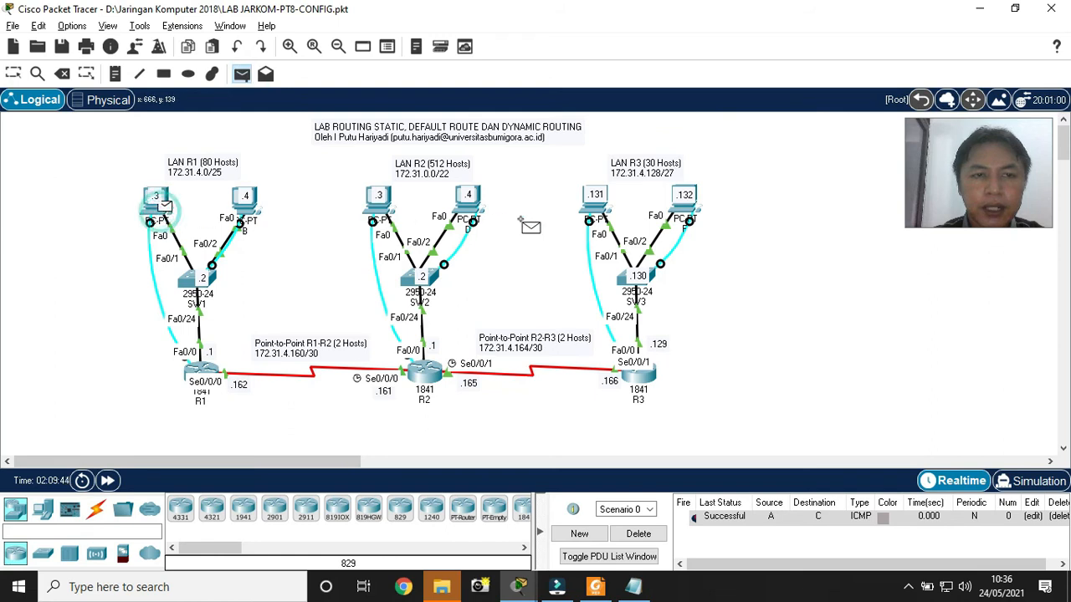
pyautogui.click(599, 216)
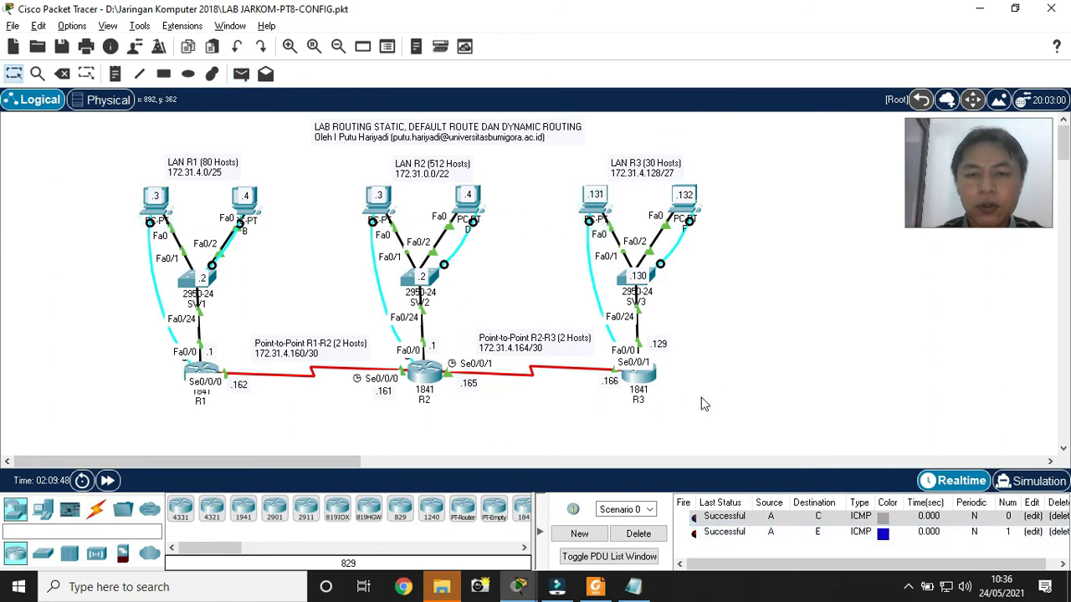
# Open PC A's Command Prompt, place its window beside the topology, and ping 172.31.0.3
pyautogui.click(155, 203)
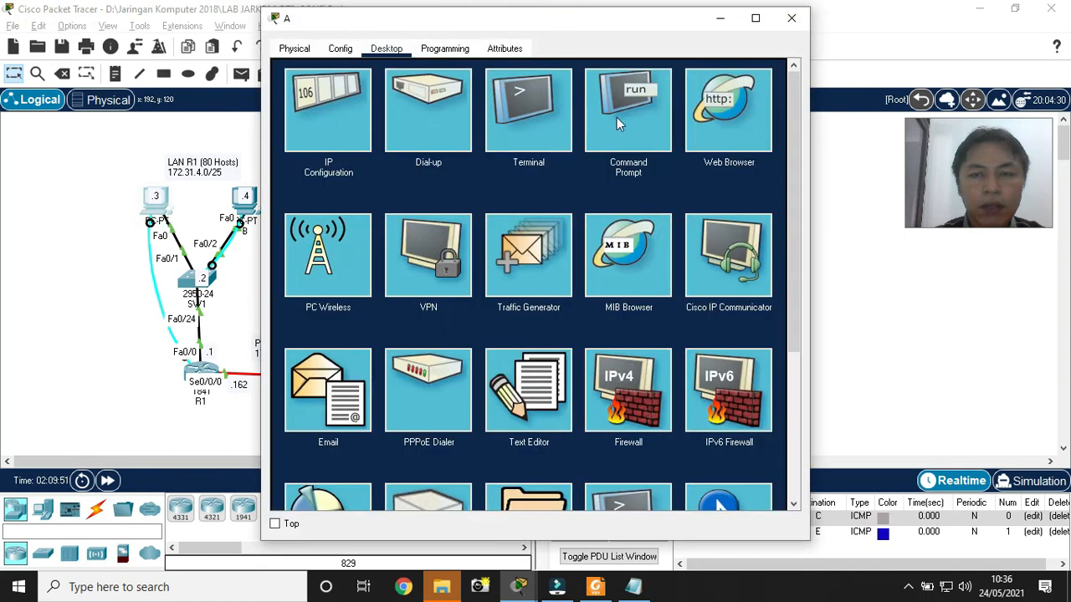
pyautogui.click(617, 117)
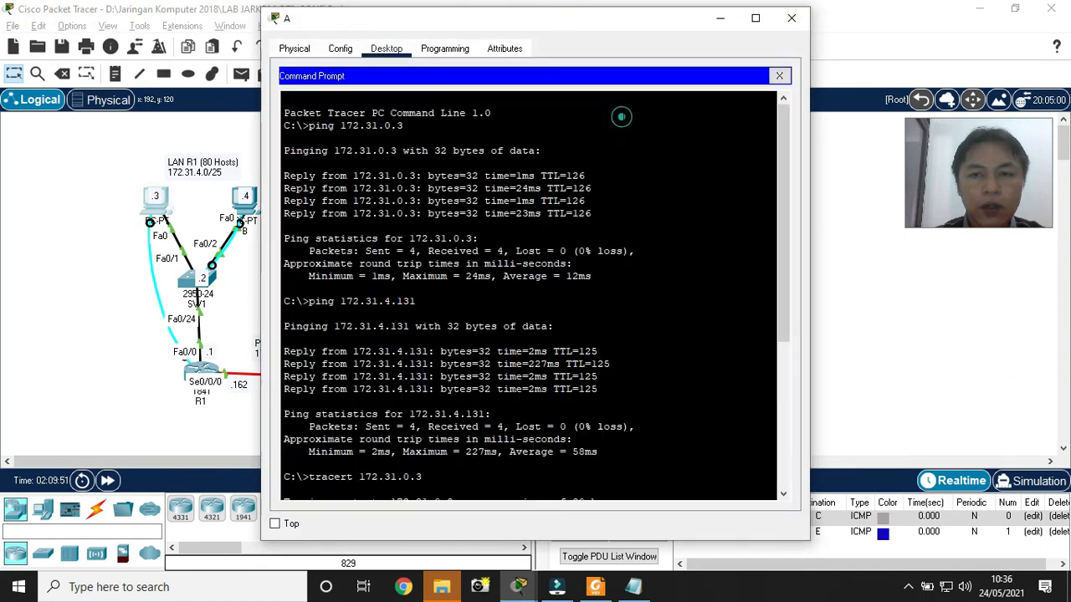
pyautogui.moveTo(524, 22); pyautogui.dragTo(429, 61)
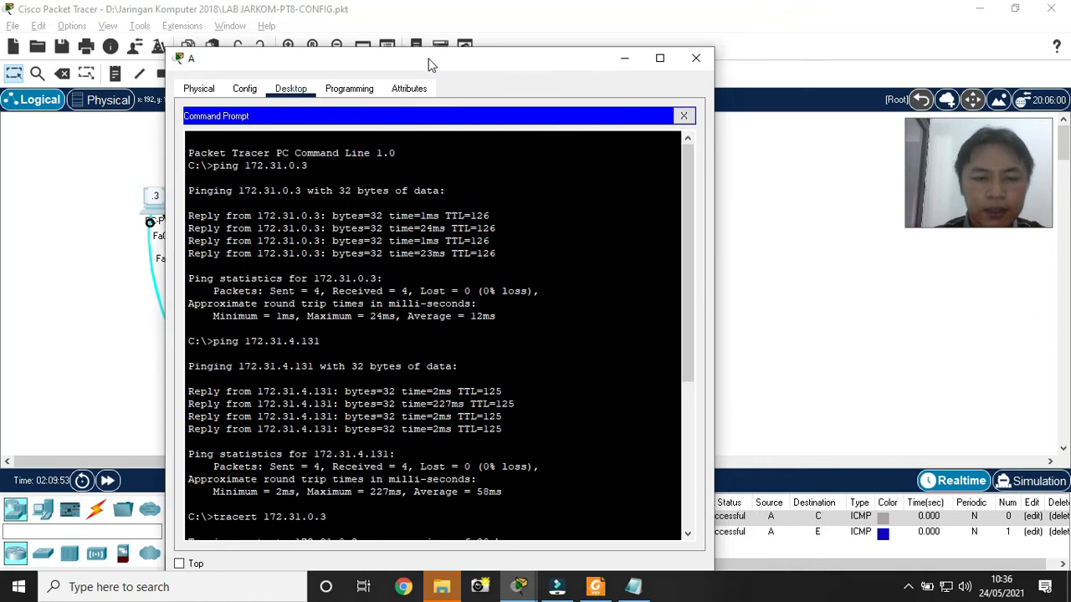
pyautogui.moveTo(694, 268); pyautogui.dragTo(693, 427)
pyautogui.moveTo(412, 58); pyautogui.dragTo(734, 37)
pyautogui.write('ping 172.31.')
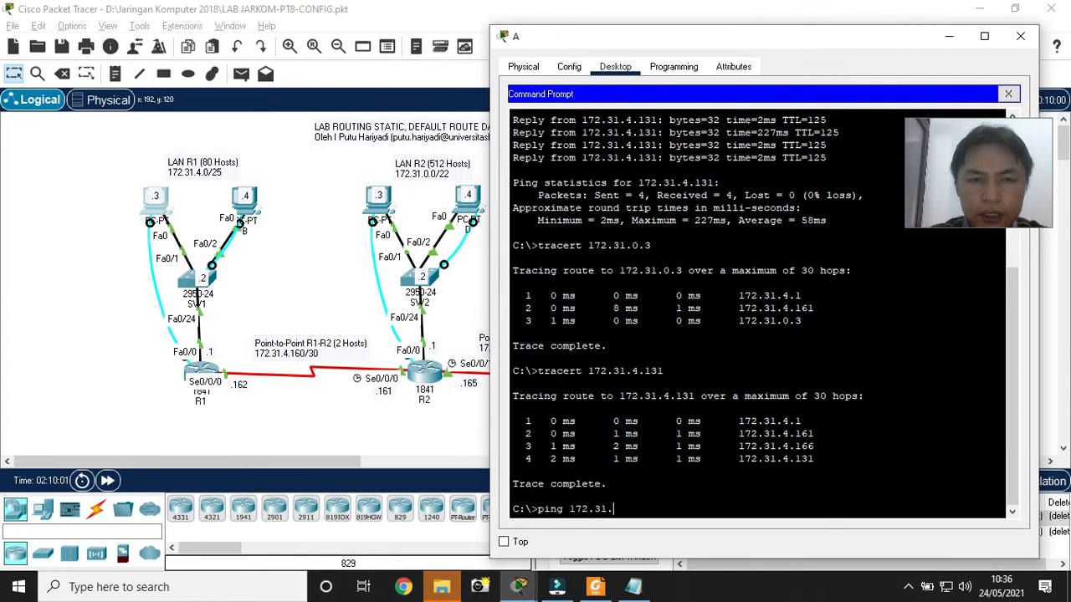
pyautogui.write('0.3')
pyautogui.press('Return')
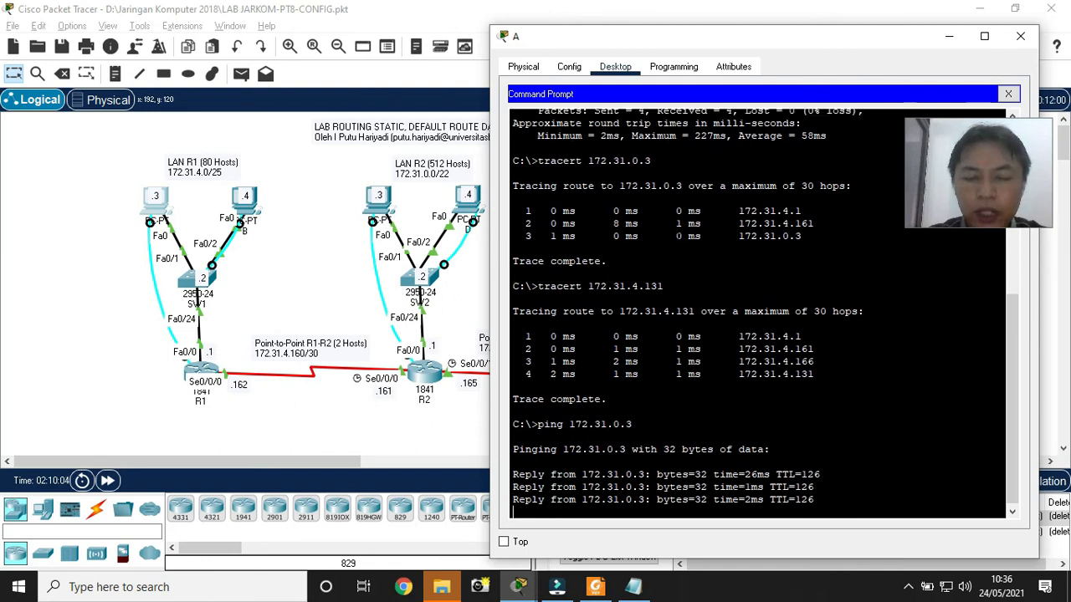
# Ping 172.31.4.131 in LAN R3 from PC A
pyautogui.write('pin')
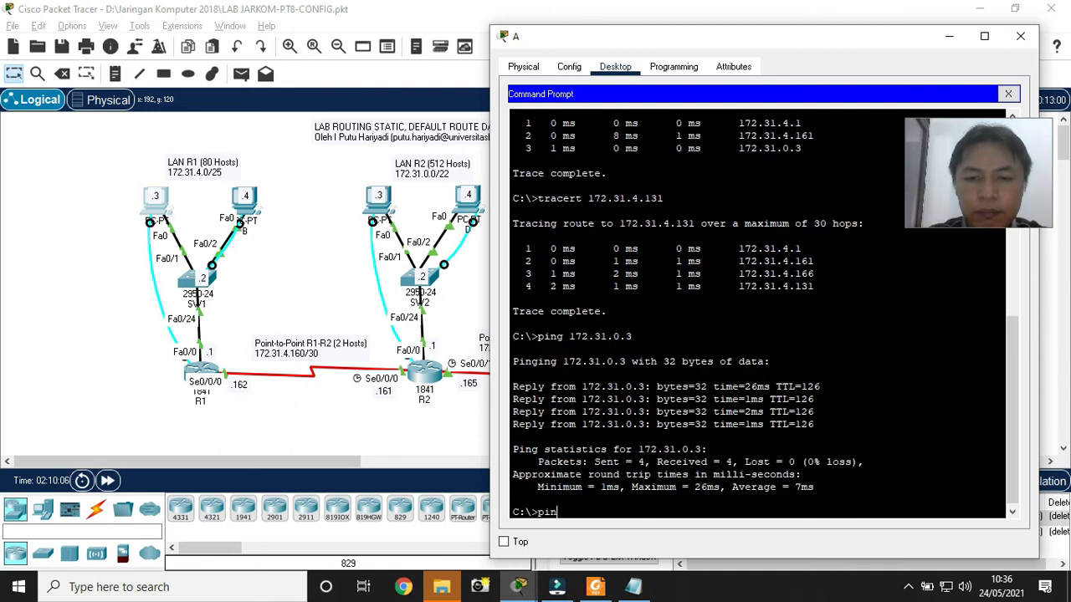
pyautogui.write('g 172.31.')
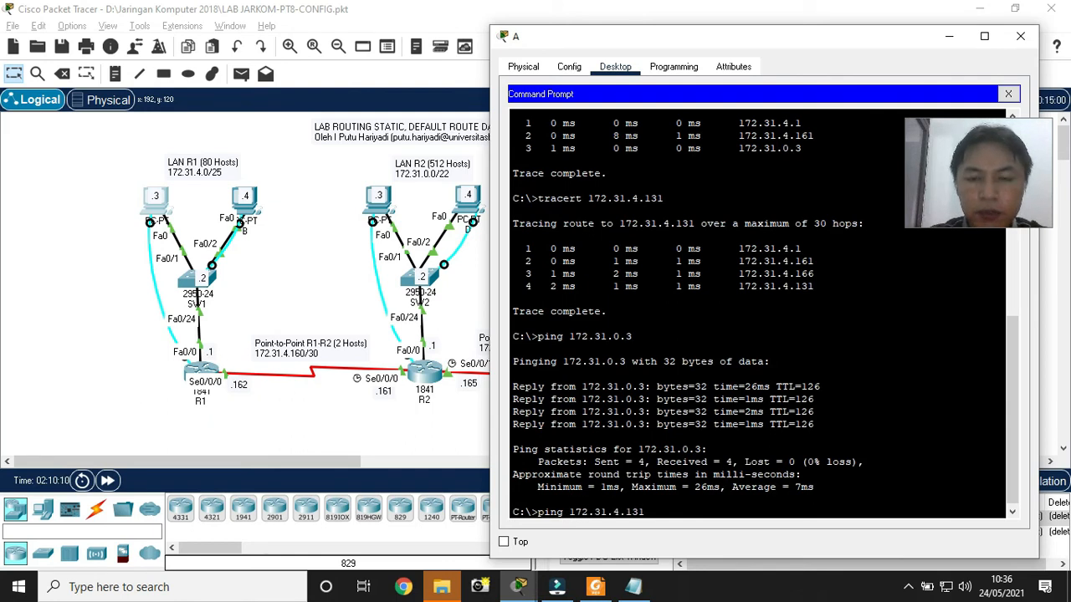
pyautogui.write('4.131')
pyautogui.press('Return')
# Trace the route from PC A to 172.31.0.3 with tracert, keeping the topology in view
pyautogui.moveTo(573, 46); pyautogui.dragTo(378, 38)
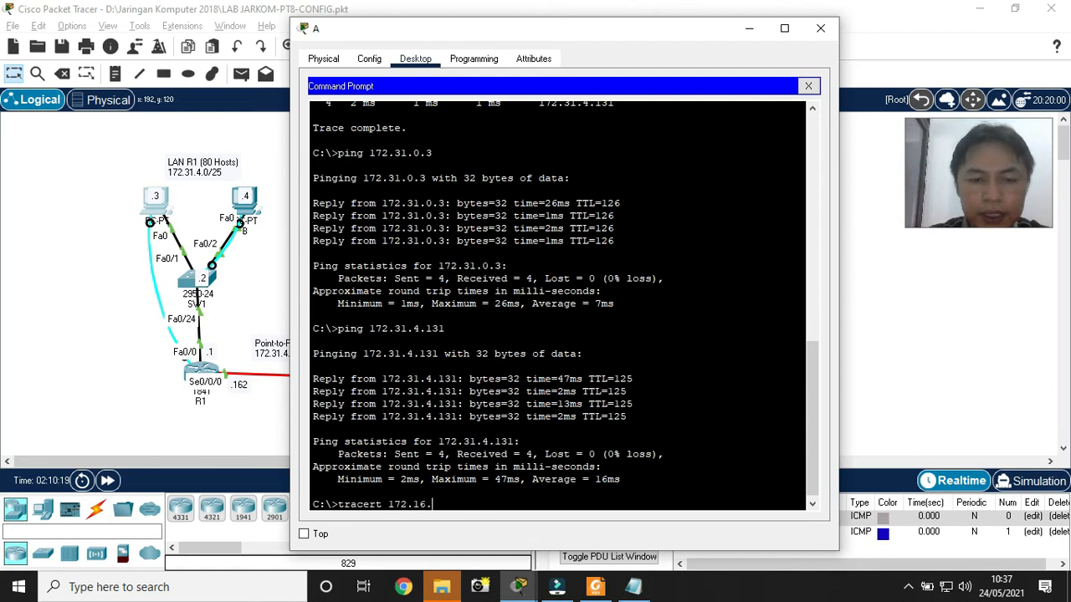
pyautogui.moveTo(394, 38); pyautogui.dragTo(607, 46)
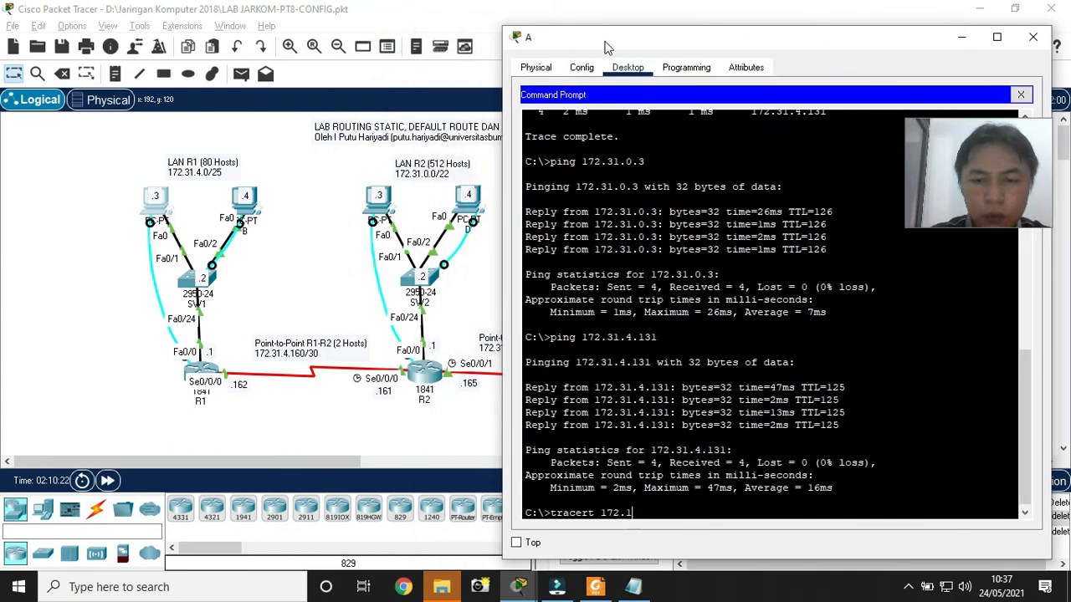
pyautogui.write('0.3')
pyautogui.press('Return')
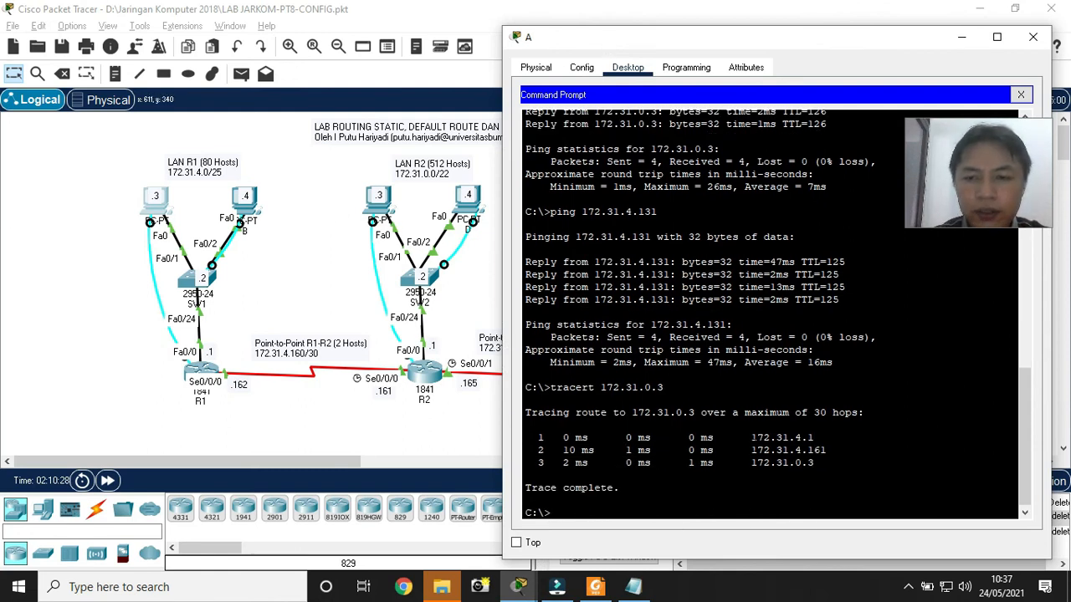
# Examine the first two hops of the trace to 172.31.0.3 by highlighting them and comparing them with the topology
pyautogui.moveTo(751, 437); pyautogui.dragTo(814, 438)
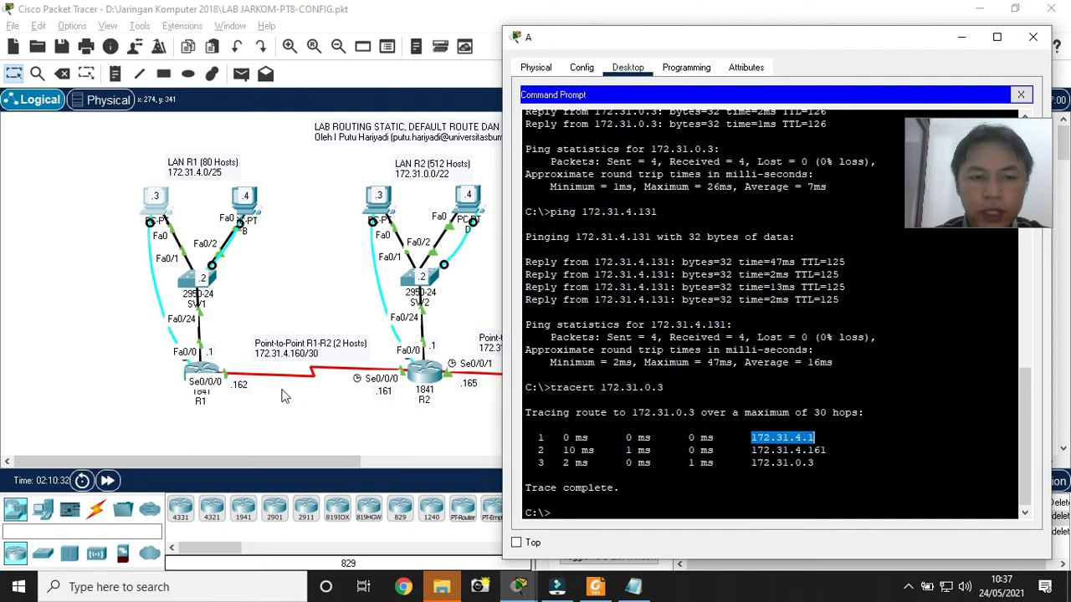
pyautogui.click(752, 450)
pyautogui.moveTo(752, 450); pyautogui.dragTo(827, 451)
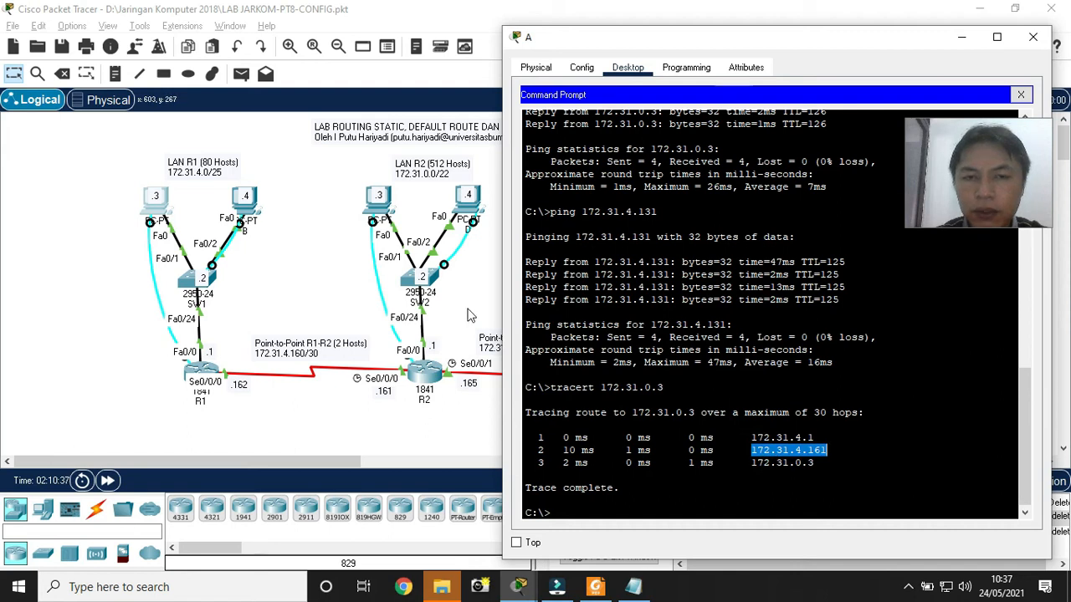
pyautogui.click(762, 446)
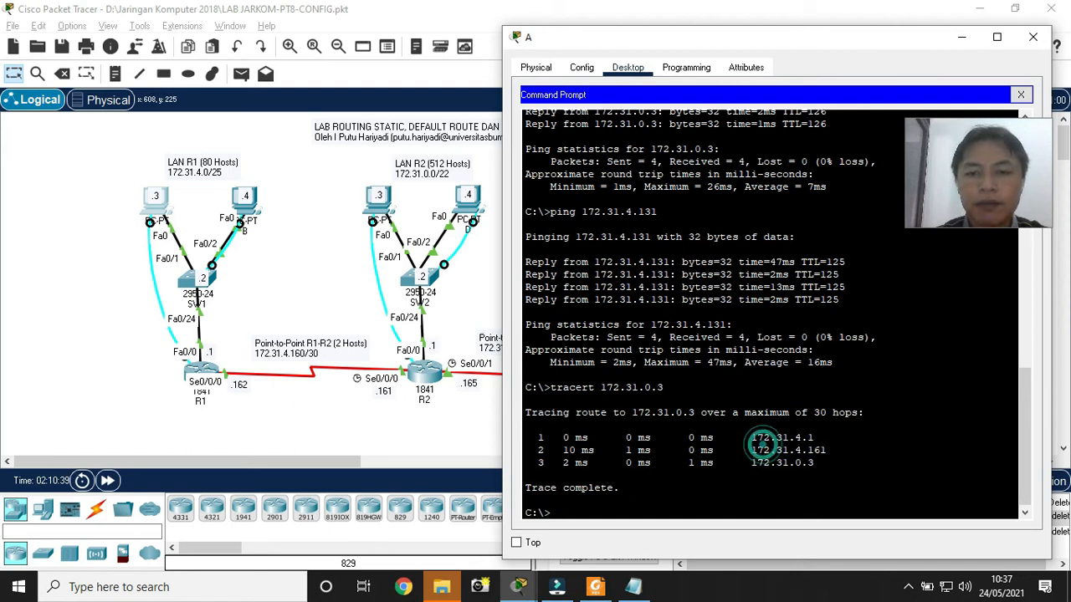
pyautogui.moveTo(752, 440); pyautogui.dragTo(827, 450)
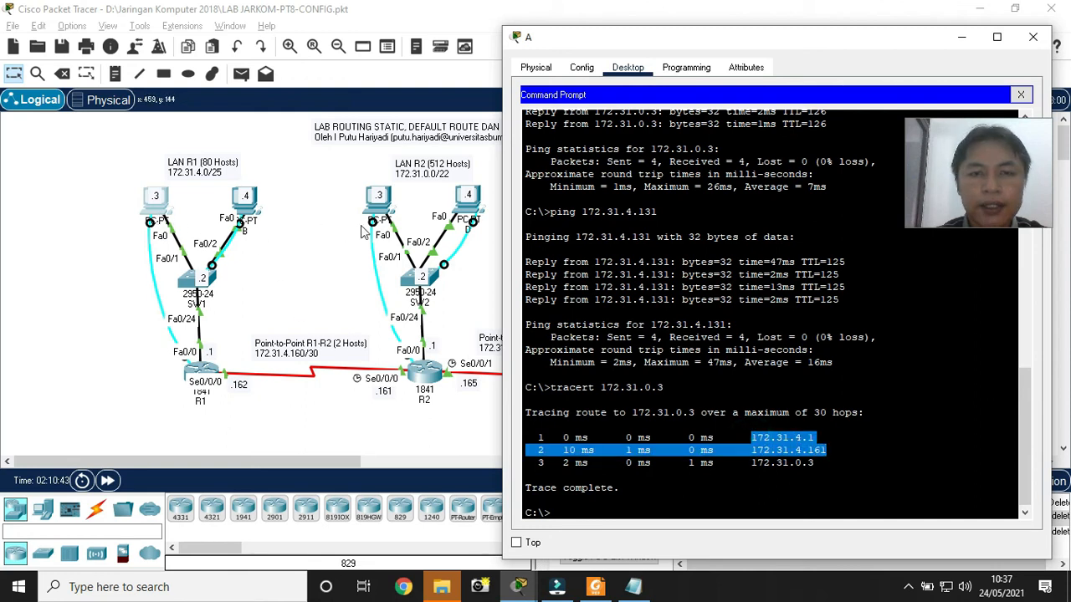
# Trace the route from PC A to 172.31.4.131 with tracert
pyautogui.click(719, 410)
pyautogui.write('tr')
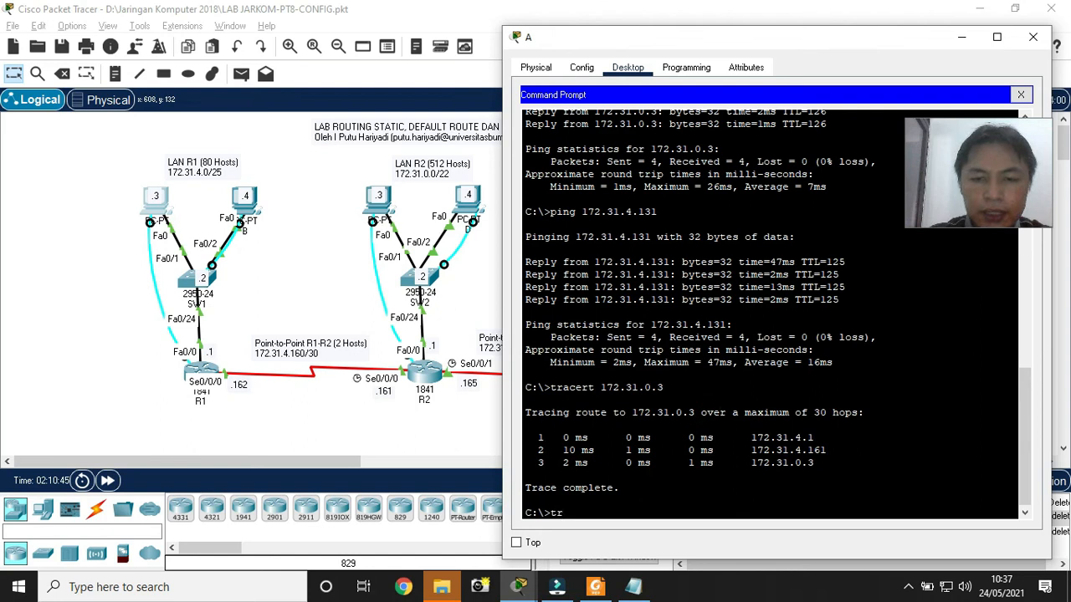
pyautogui.write('acert 172.')
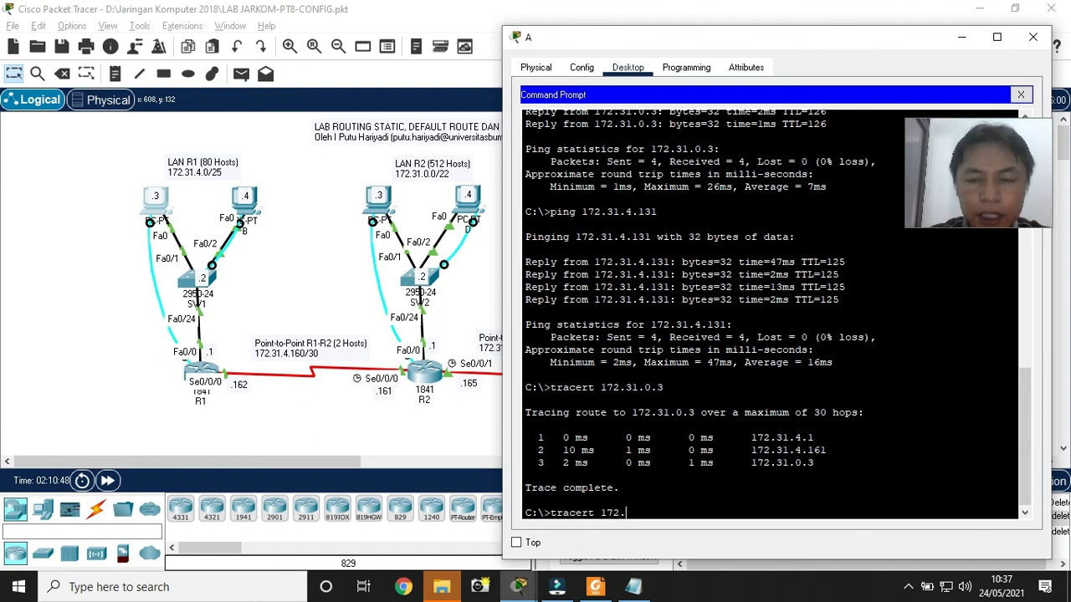
pyautogui.write('31.4.131')
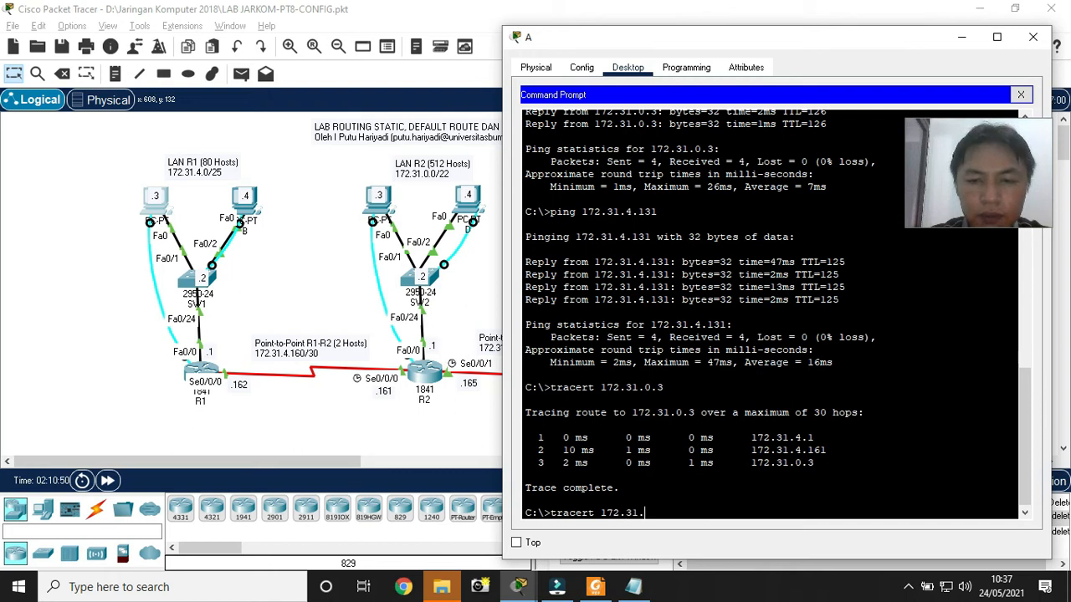
pyautogui.press('Return')
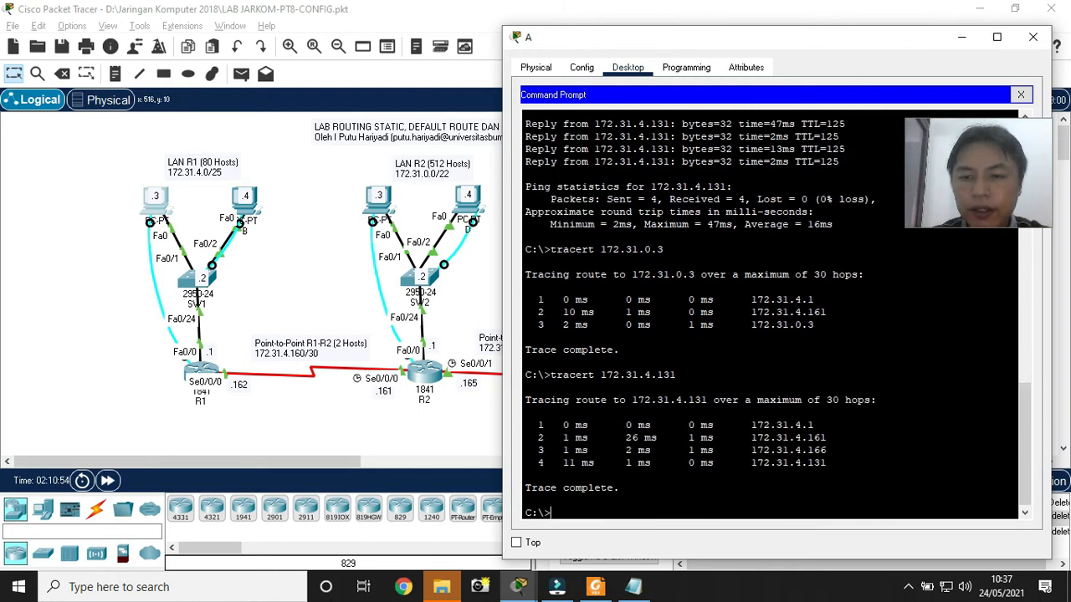
# Examine each hop of the trace to 172.31.4.131 by highlighting its address and comparing it with the routers and PC in the topology
pyautogui.moveTo(693, 46); pyautogui.dragTo(868, 45)
pyautogui.moveTo(929, 423); pyautogui.dragTo(991, 425)
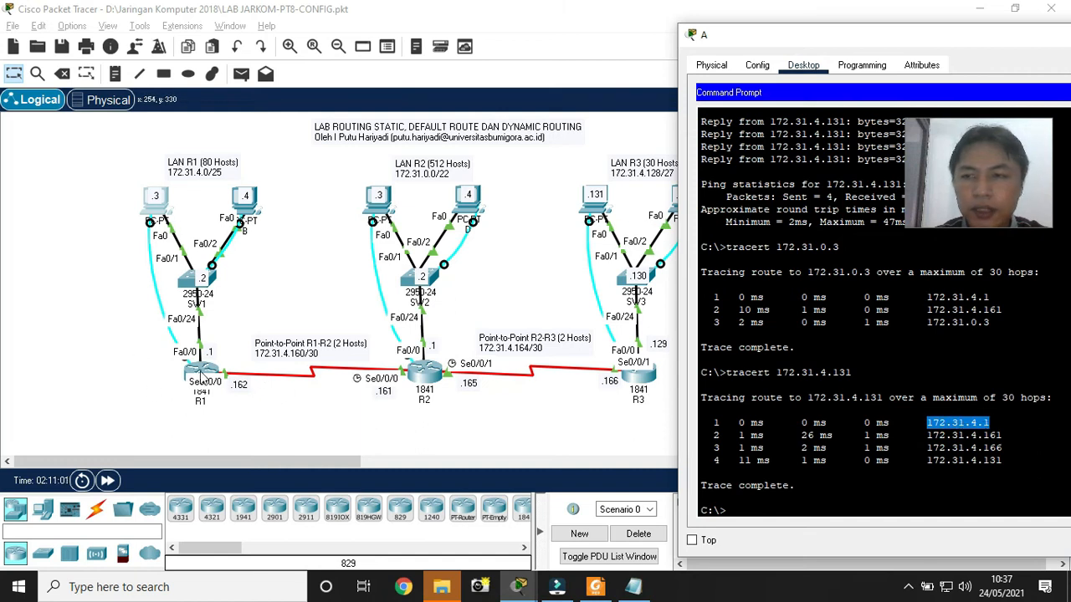
pyautogui.moveTo(926, 436); pyautogui.dragTo(1002, 436)
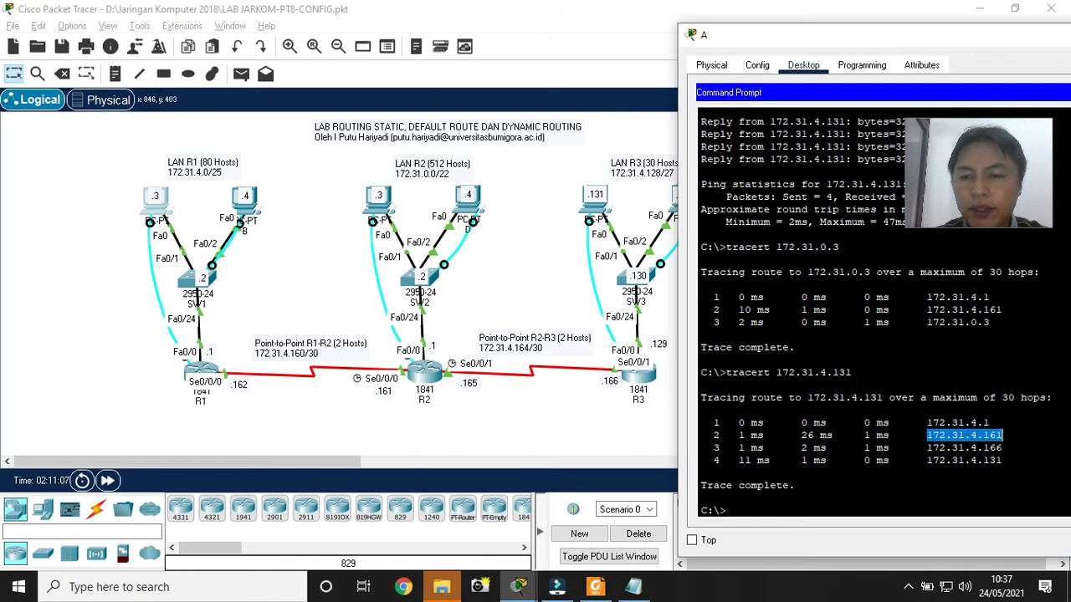
pyautogui.moveTo(927, 448); pyautogui.dragTo(1002, 448)
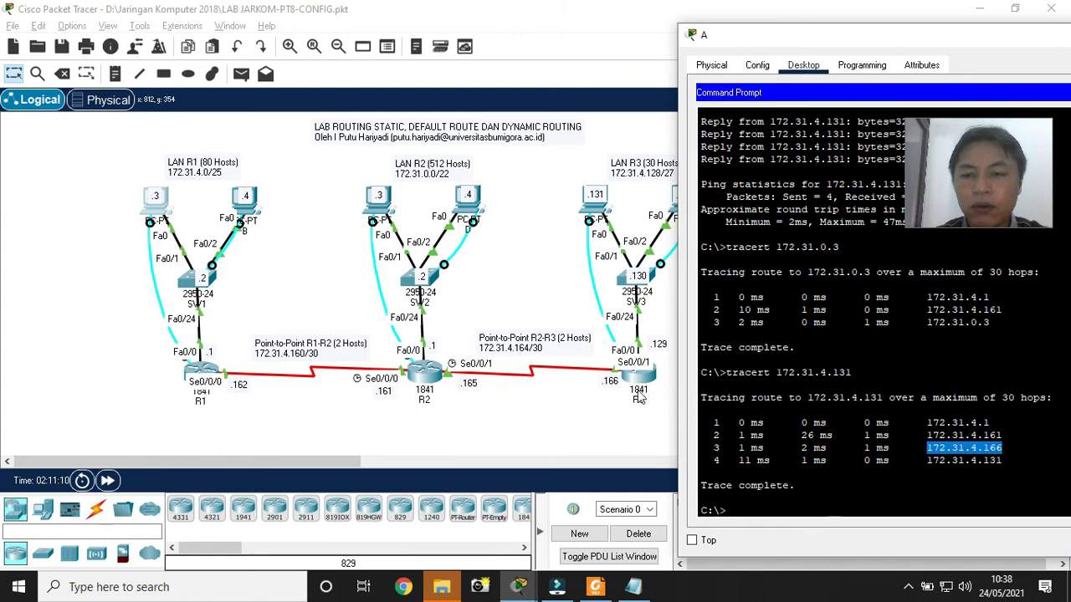
pyautogui.moveTo(985, 460); pyautogui.dragTo(987, 460)
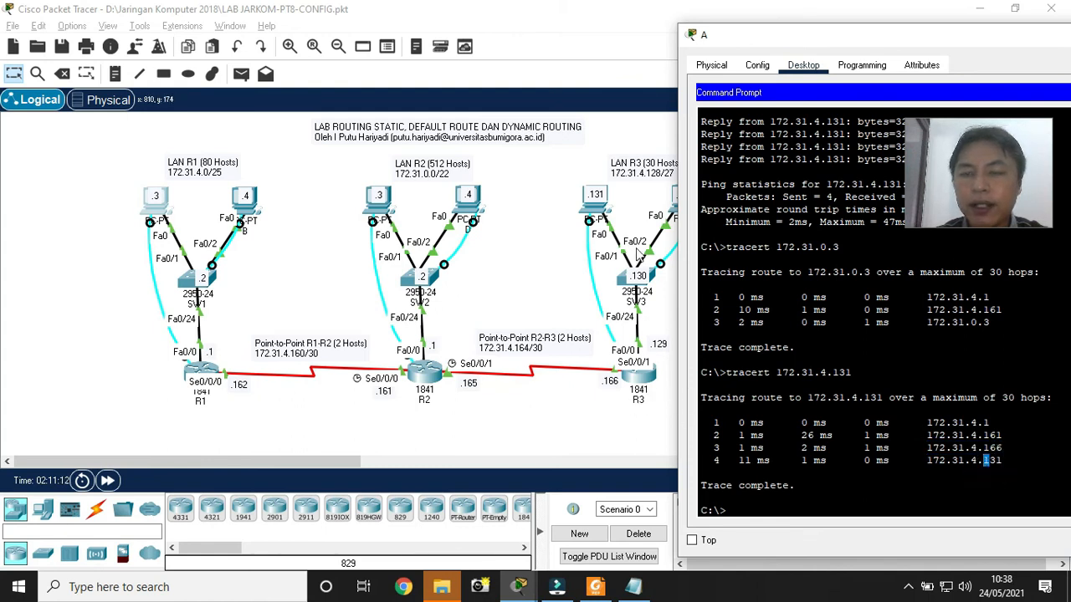
pyautogui.moveTo(816, 34); pyautogui.dragTo(561, 39)
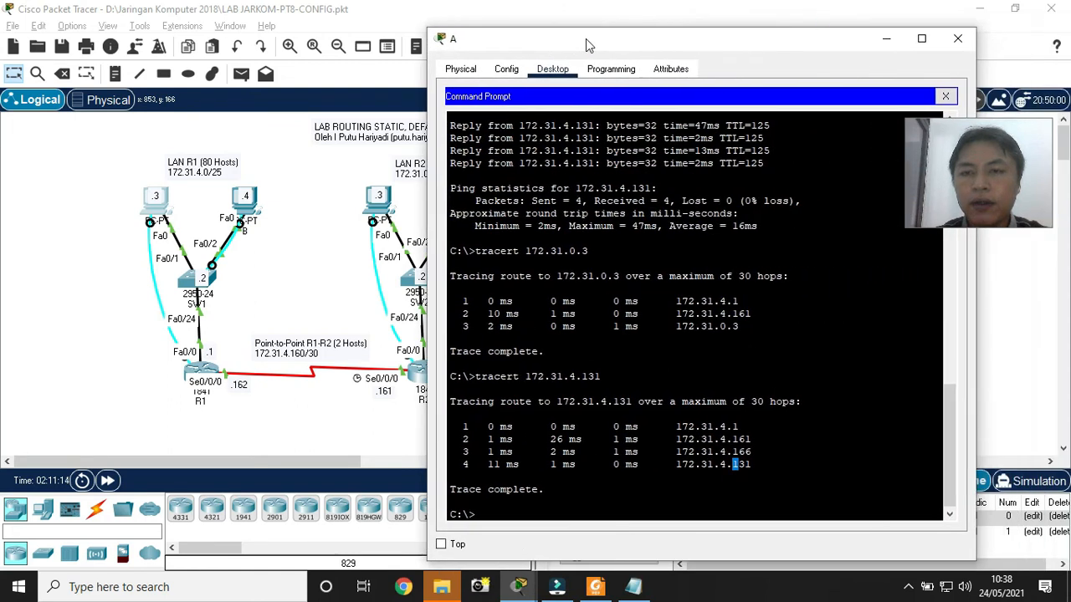
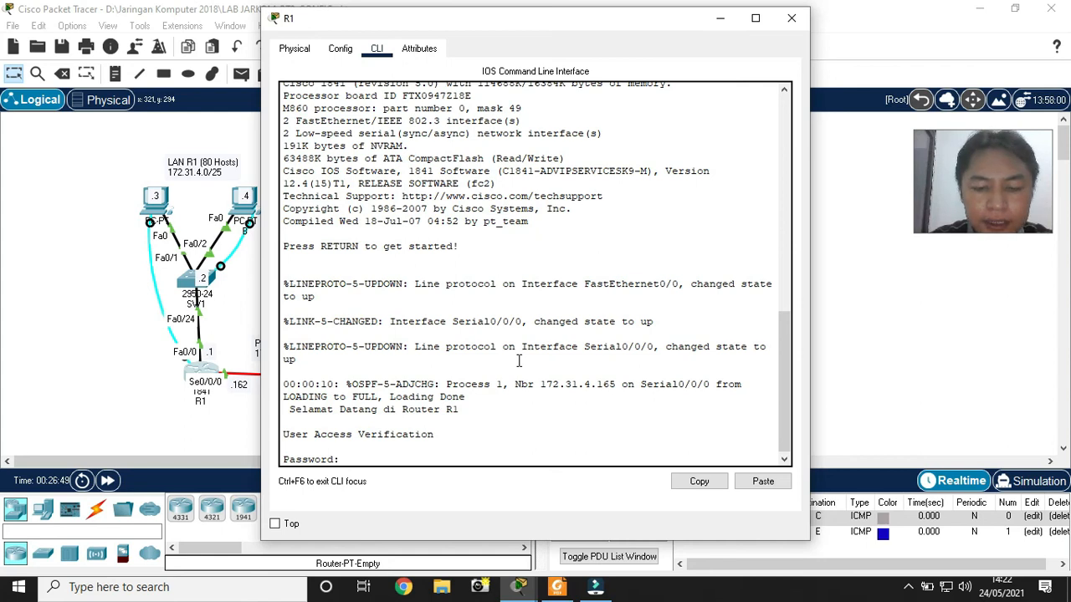
# Enter privileged mode on R1 with the console and enable passwords, and display the active routing protocols with show ip protocols
pyautogui.press('Return')
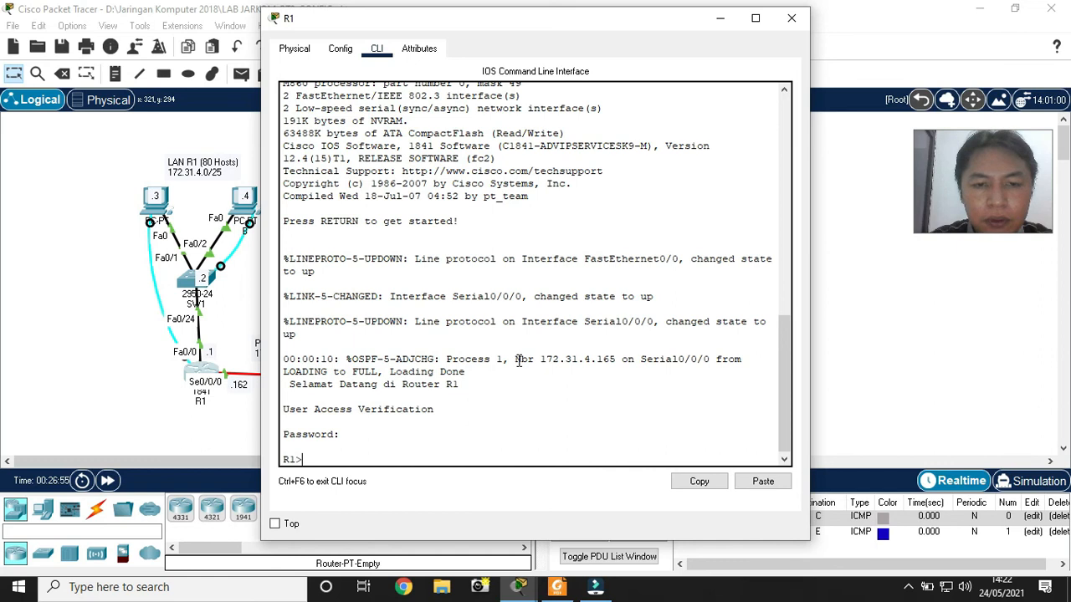
pyautogui.write('enable')
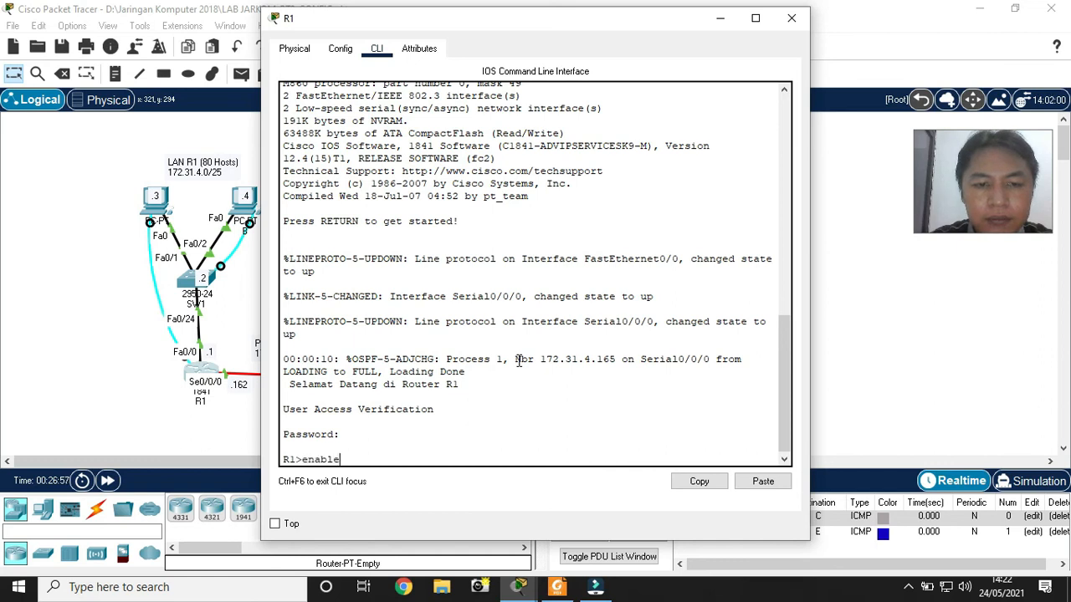
pyautogui.press('Return')
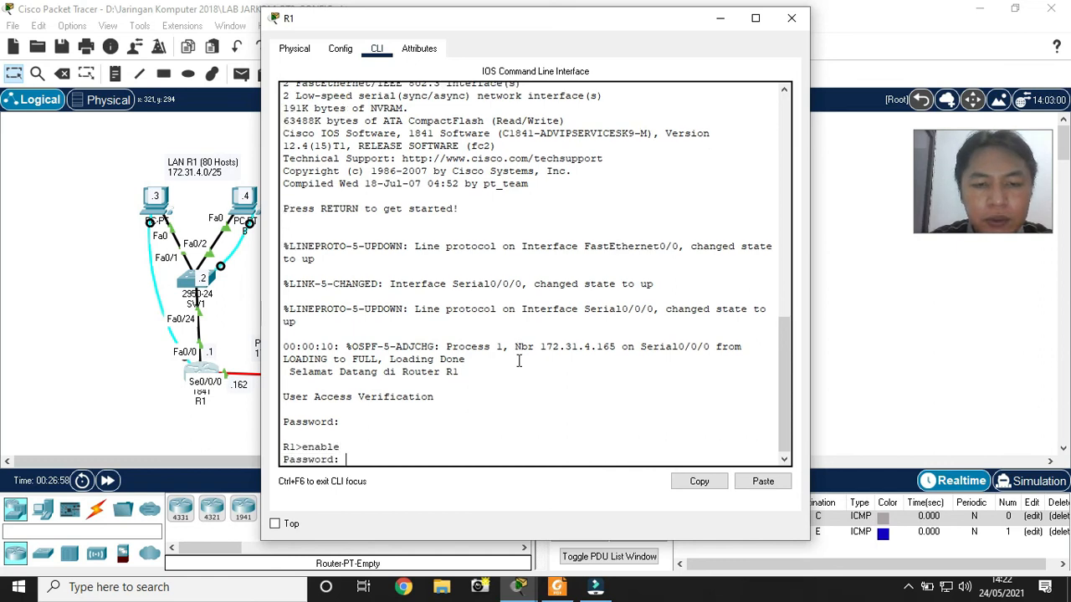
pyautogui.press('Return')
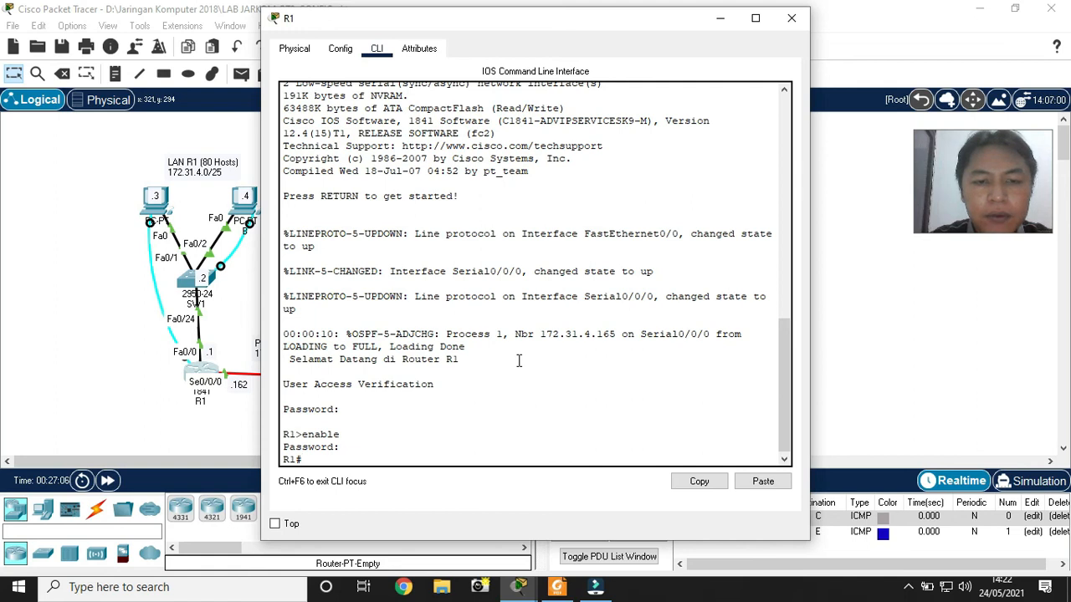
pyautogui.write('show ip protocols')
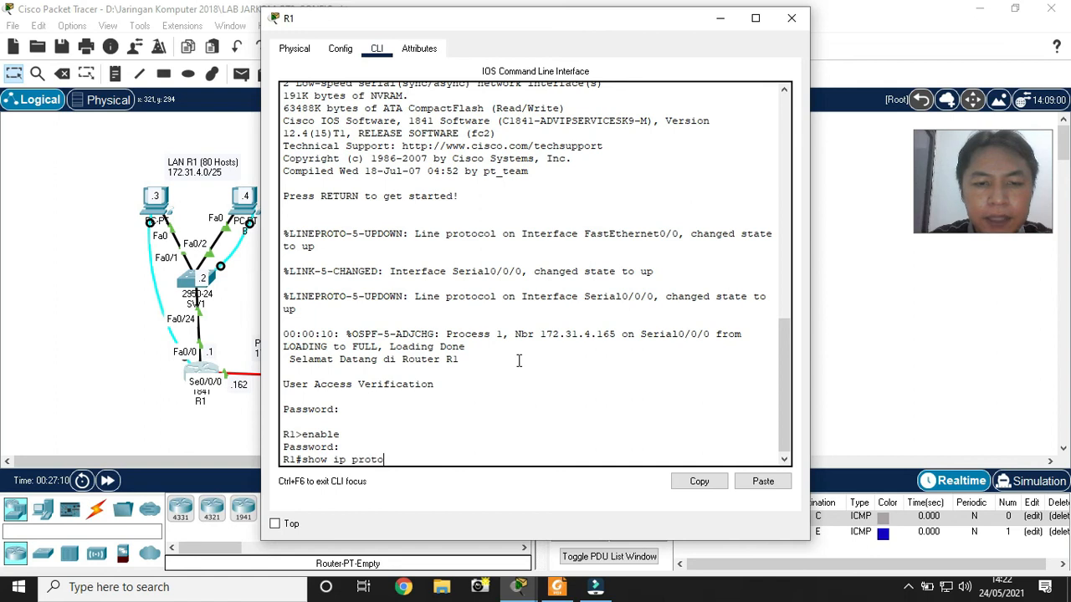
pyautogui.press('Return')
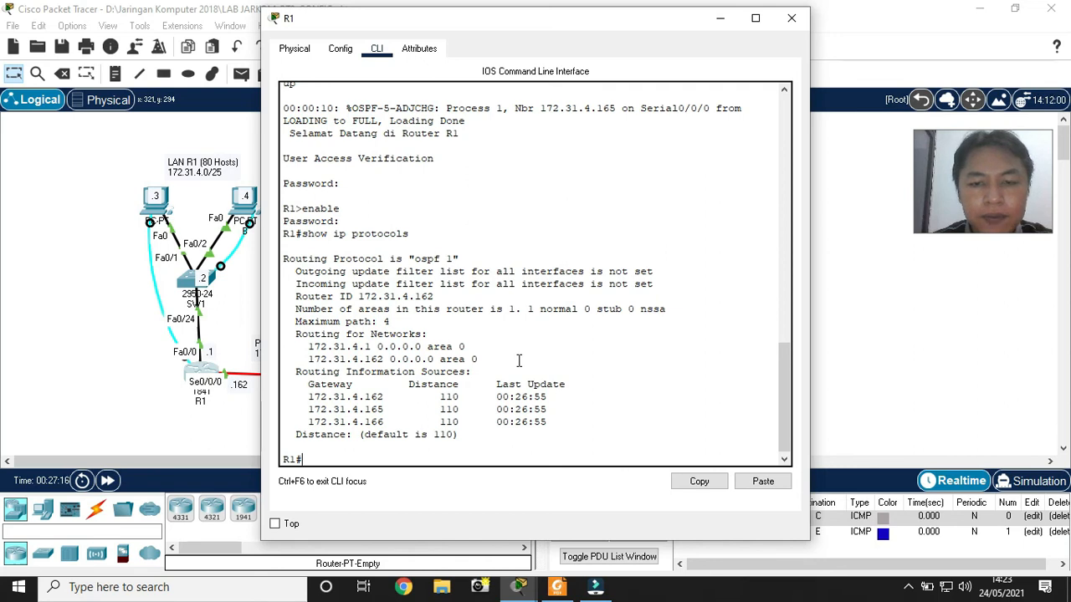
# Consult the RIP section of the lab guide in Foxit Reader, then disable OSPF process 1 on R1 in Packet Tracer's global configuration mode
pyautogui.click(556, 586)
pyautogui.scroll(-15, 557, 296)
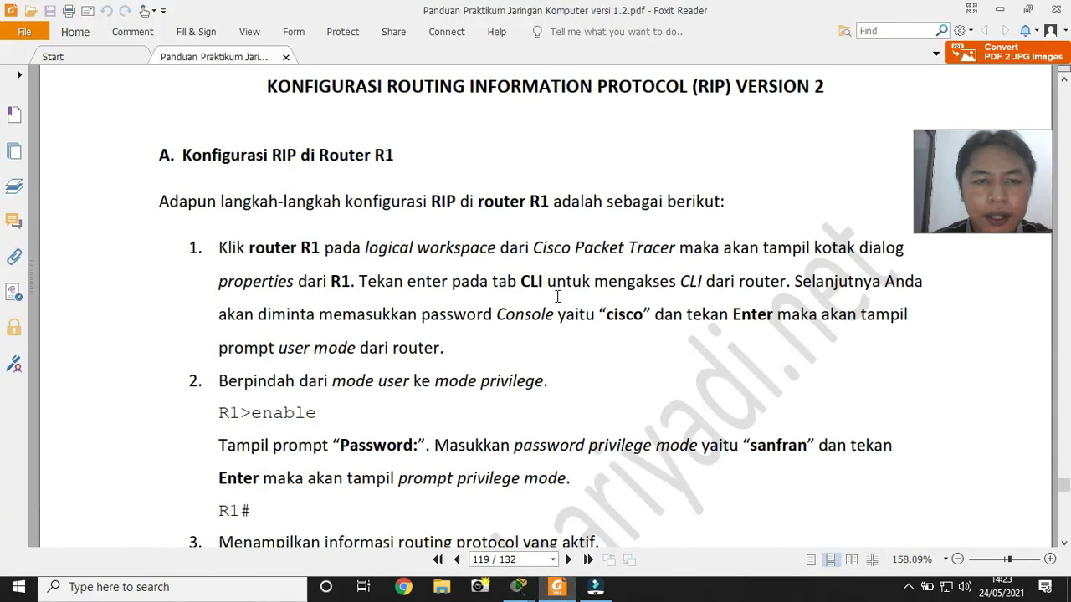
pyautogui.scroll(-3, 557, 301)
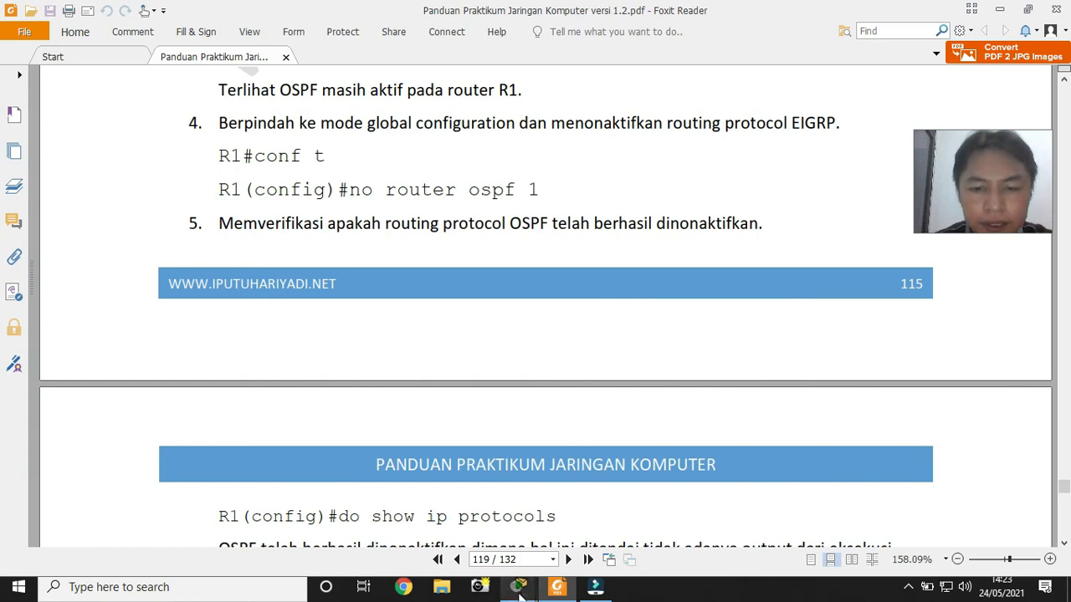
pyautogui.moveTo(519, 586)
pyautogui.click(591, 504)
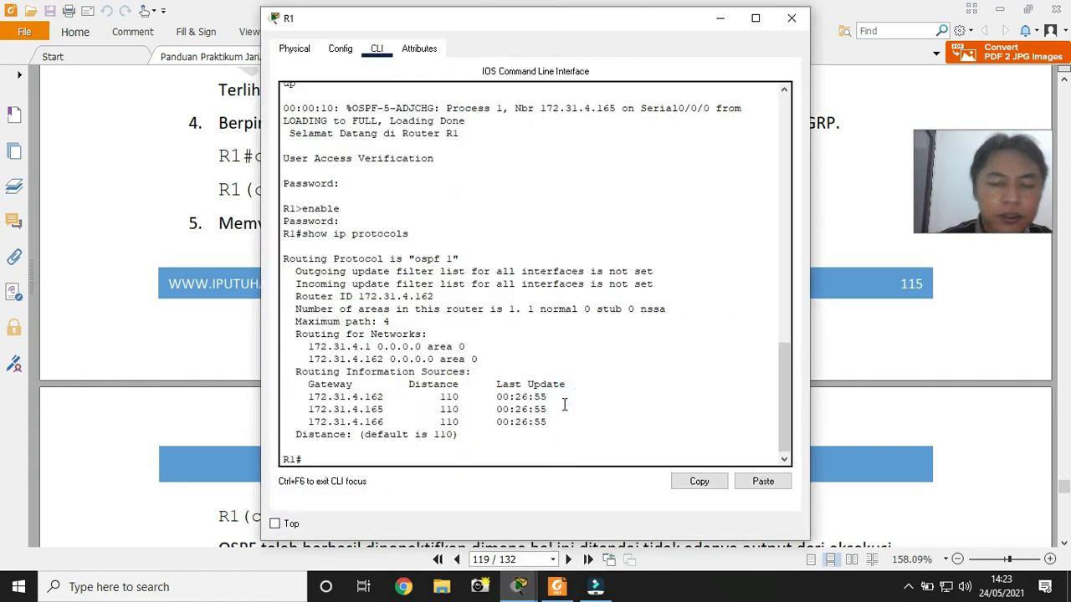
pyautogui.write('conf t')
pyautogui.press('Return')
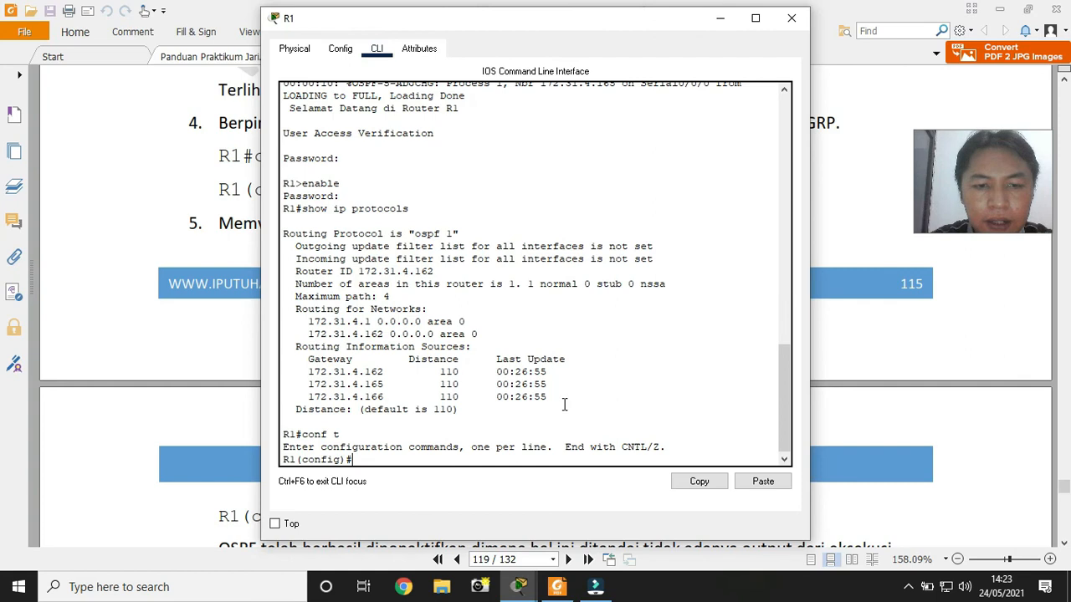
pyautogui.write('no router ospf 1')
pyautogui.press('Return')
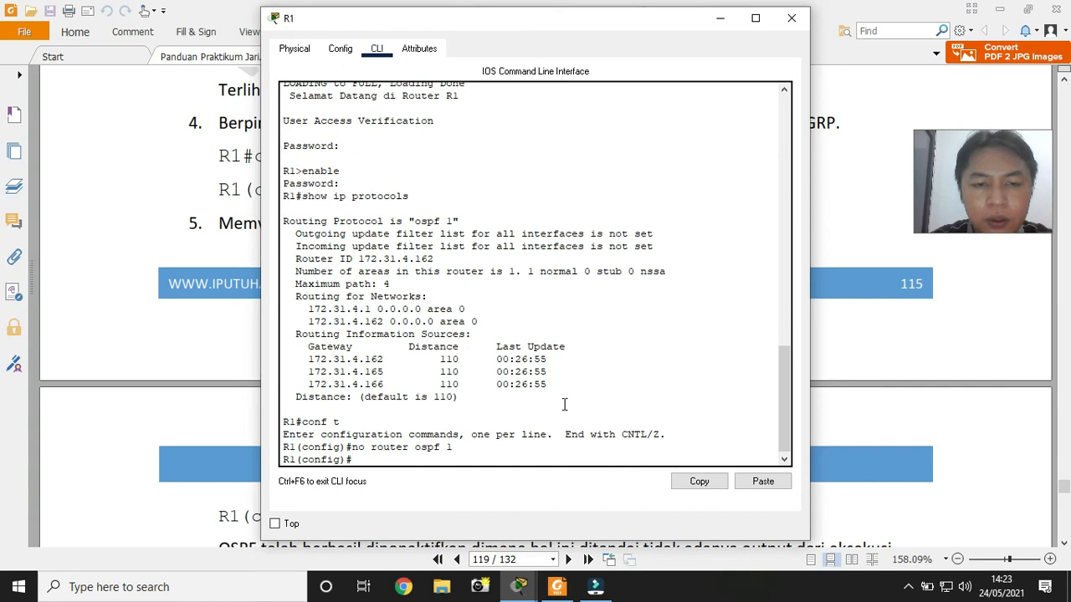
# Check R1 for active routing protocols with do show ip protocols, and read guide steps 6 and 7 on RIP version 2 in Foxit Reader
pyautogui.write('do show ip protocols')
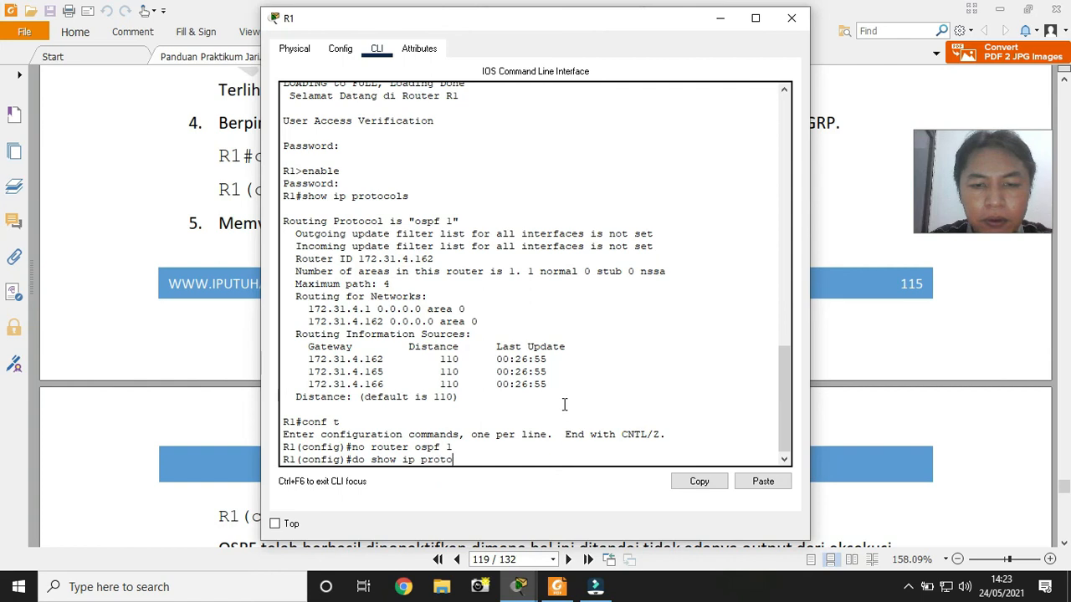
pyautogui.press('Return')
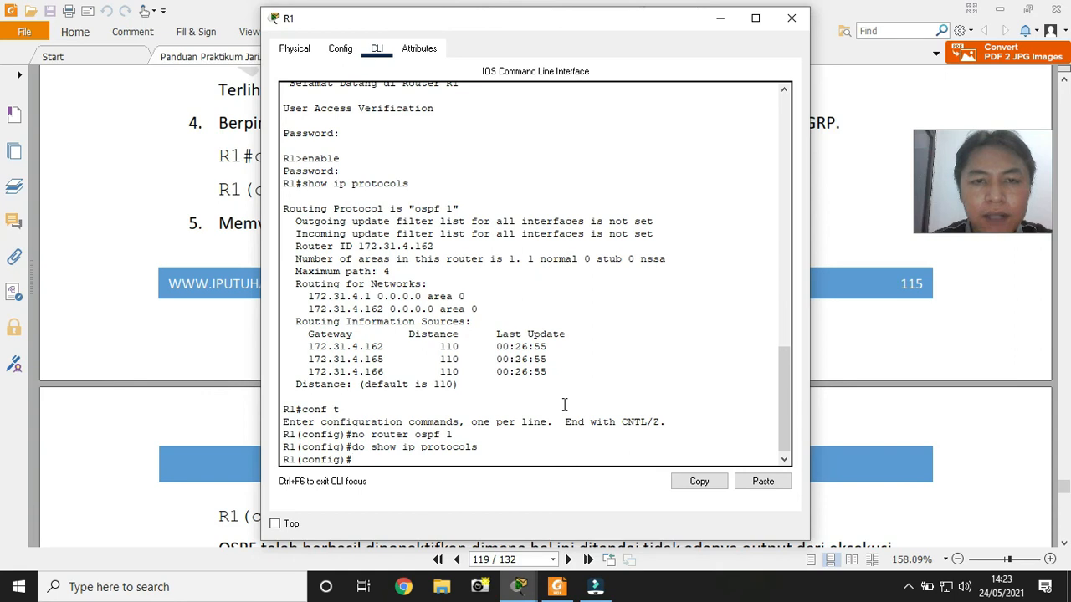
pyautogui.click(204, 352)
pyautogui.scroll(-4, 205, 355)
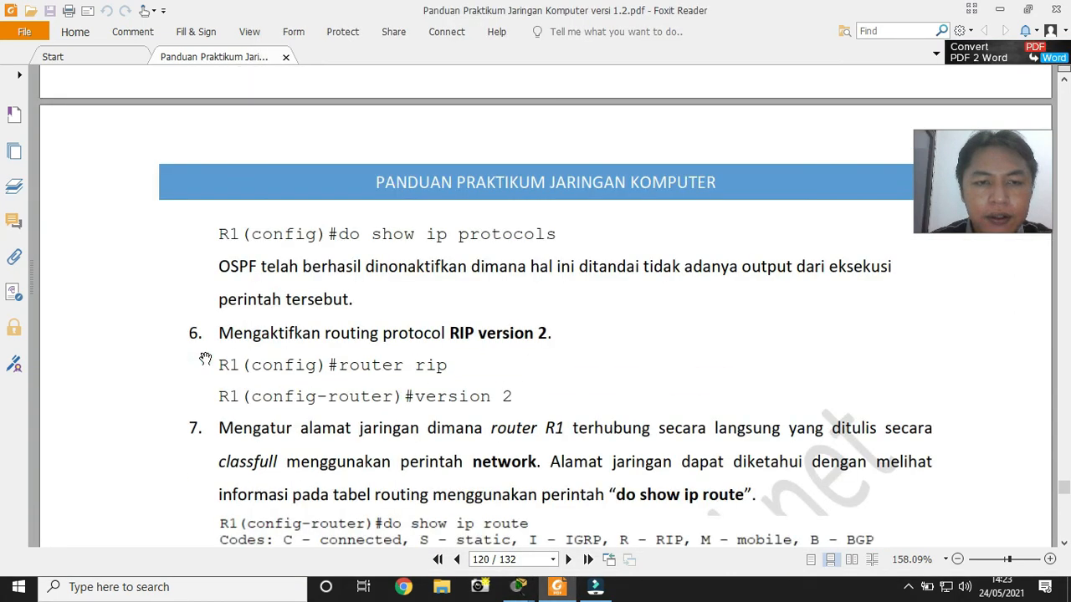
pyautogui.scroll(-2, 205, 359)
pyautogui.scroll(-2, 204, 359)
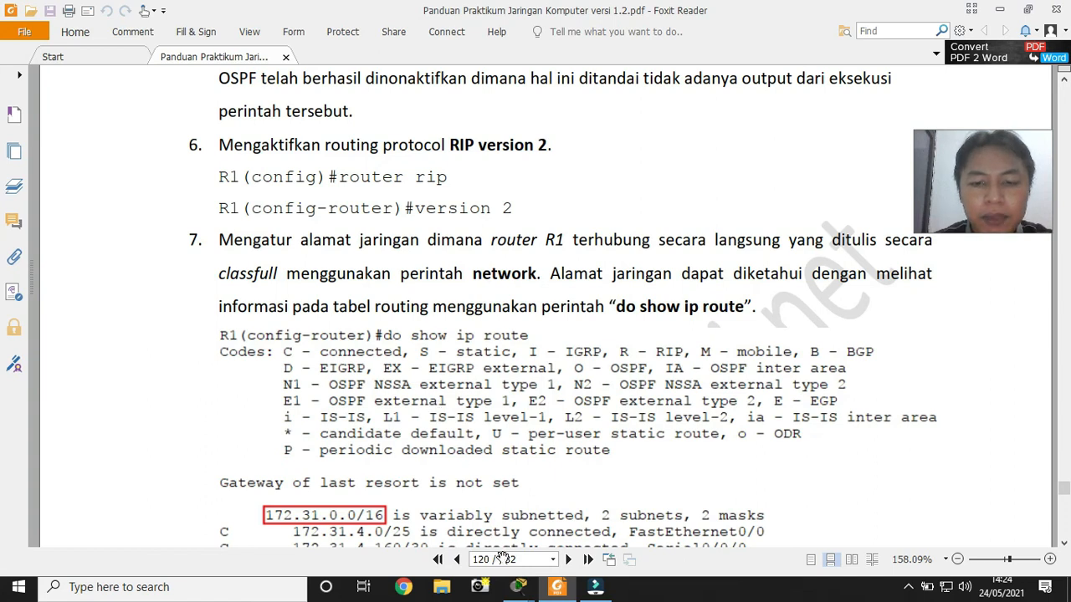
# Switch back to R1's command line in Packet Tracer and enable RIP version 2 as its routing protocol
pyautogui.click(519, 587)
pyautogui.click(606, 533)
pyautogui.write('router rip')
pyautogui.press('Return')
pyautogui.write('version 2')
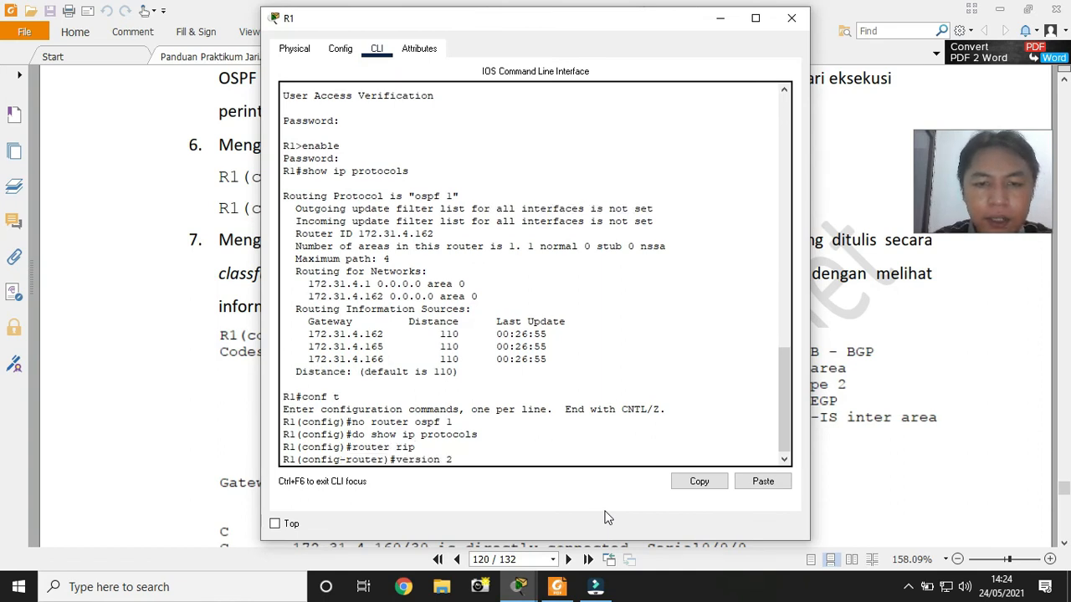
pyautogui.press('Return')
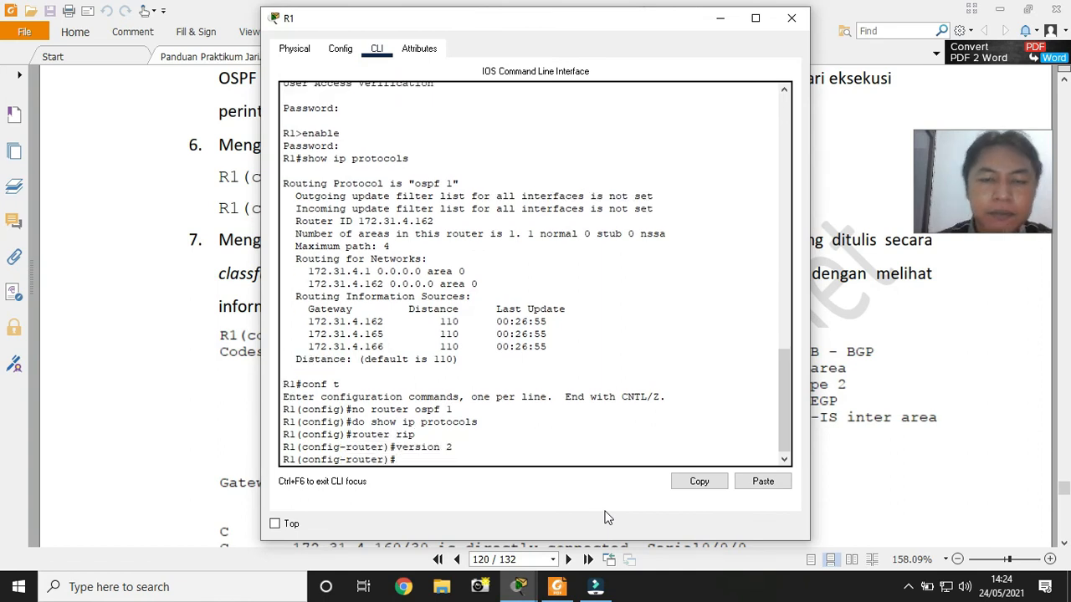
# Read guide step 7 in Foxit Reader, display R1's routing table with do show ip route in Packet Tracer, and highlight 172.31.0.0/16
pyautogui.click(188, 471)
pyautogui.scroll(-2, 193, 469)
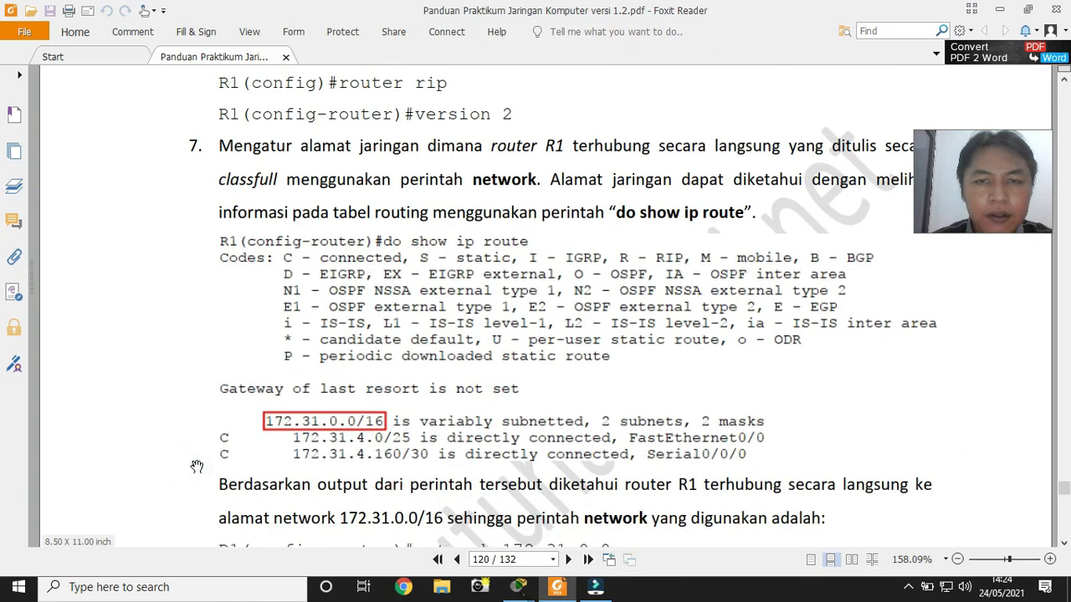
pyautogui.scroll(-1, 198, 465)
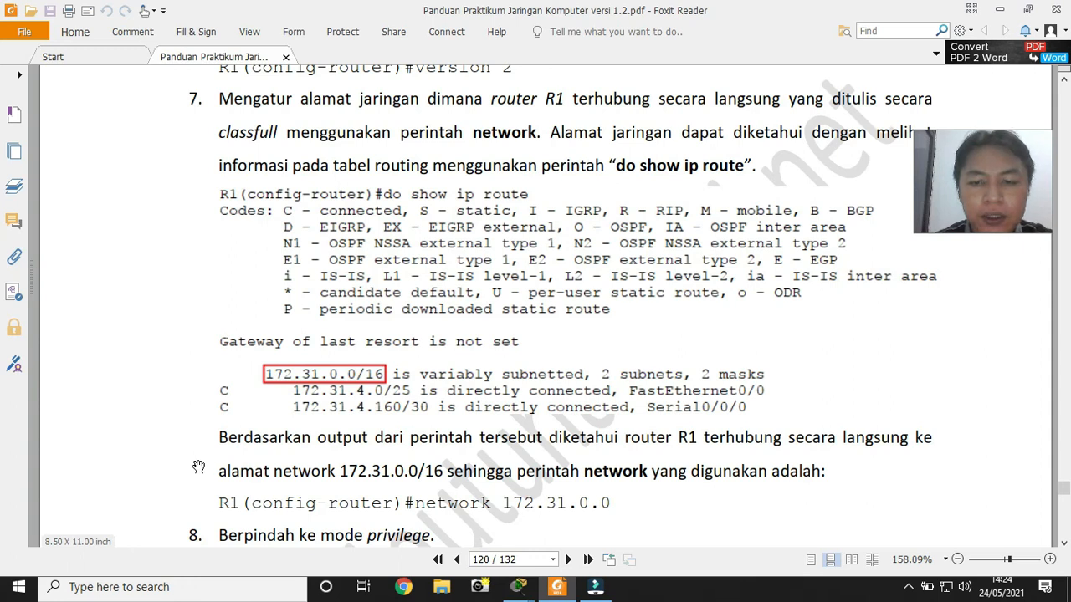
pyautogui.moveTo(515, 587)
pyautogui.click(564, 566)
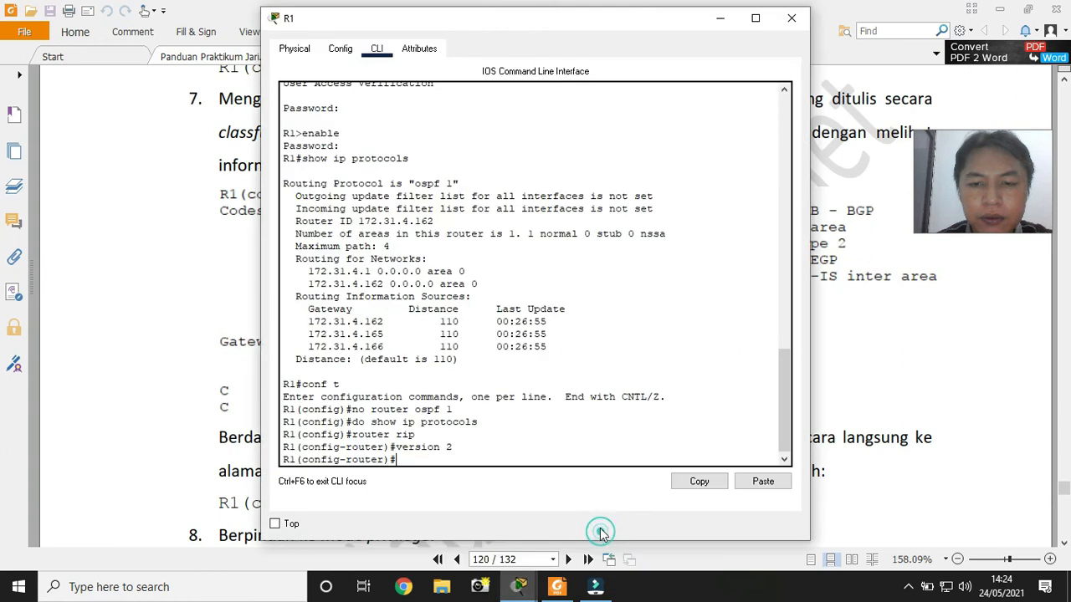
pyautogui.write('do show ip route')
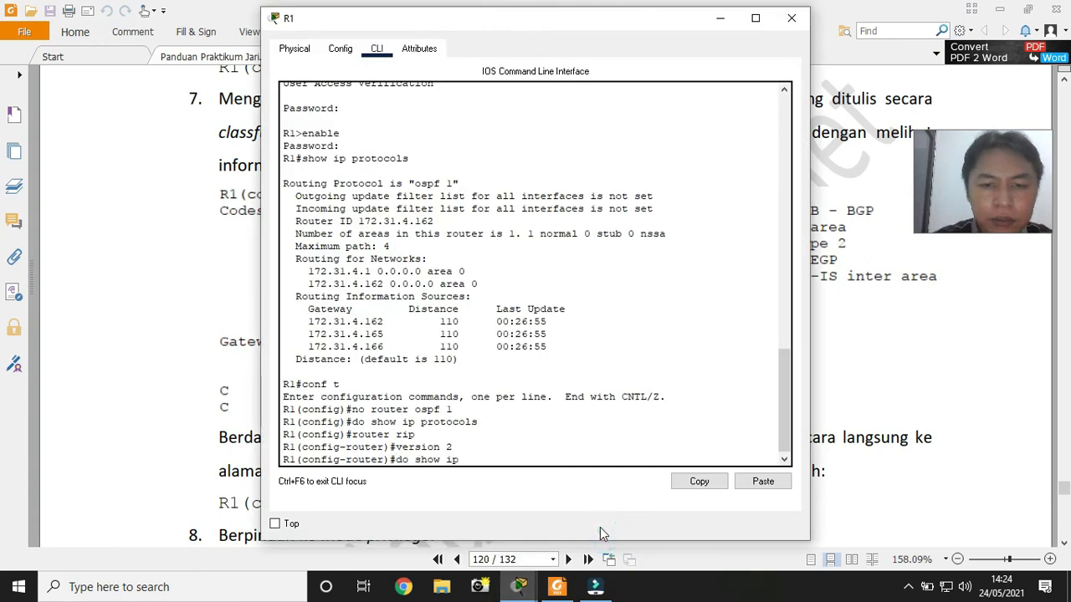
pyautogui.press('Return')
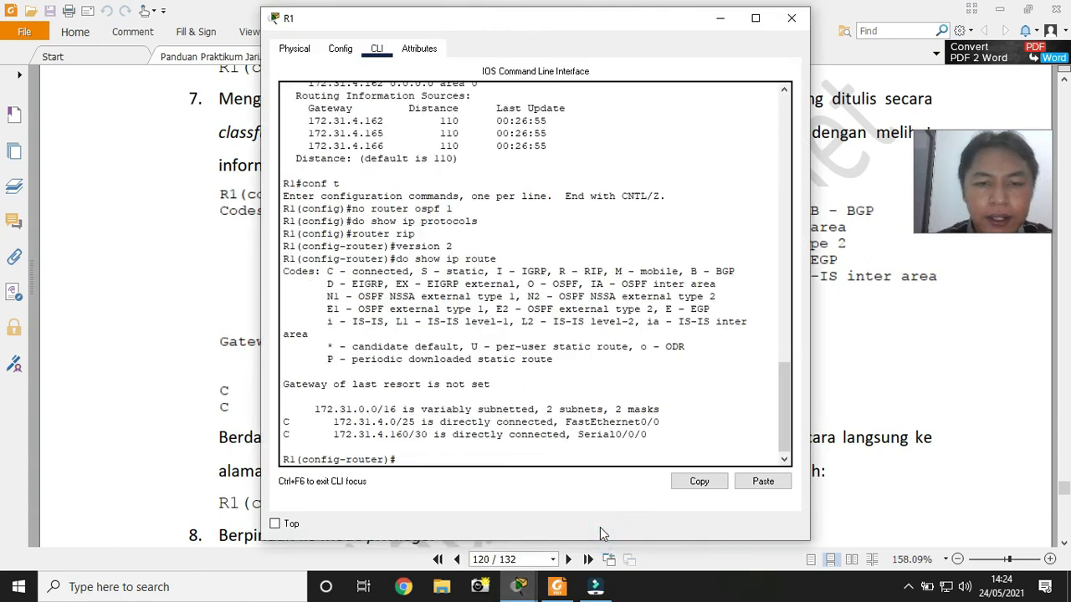
pyautogui.moveTo(314, 409); pyautogui.dragTo(396, 410)
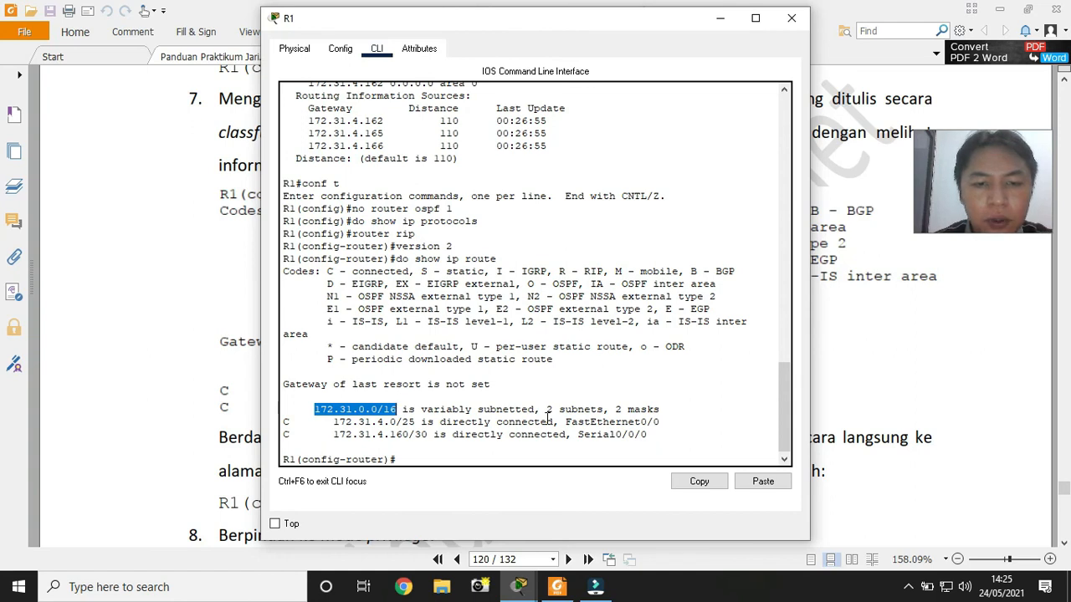
# Consult guide steps 7 to 9 in Foxit Reader, then advertise network 172.31.0.0 in RIP on R1 in Packet Tracer and return to privileged mode
pyautogui.click(917, 378)
pyautogui.scroll(-5, 862, 419)
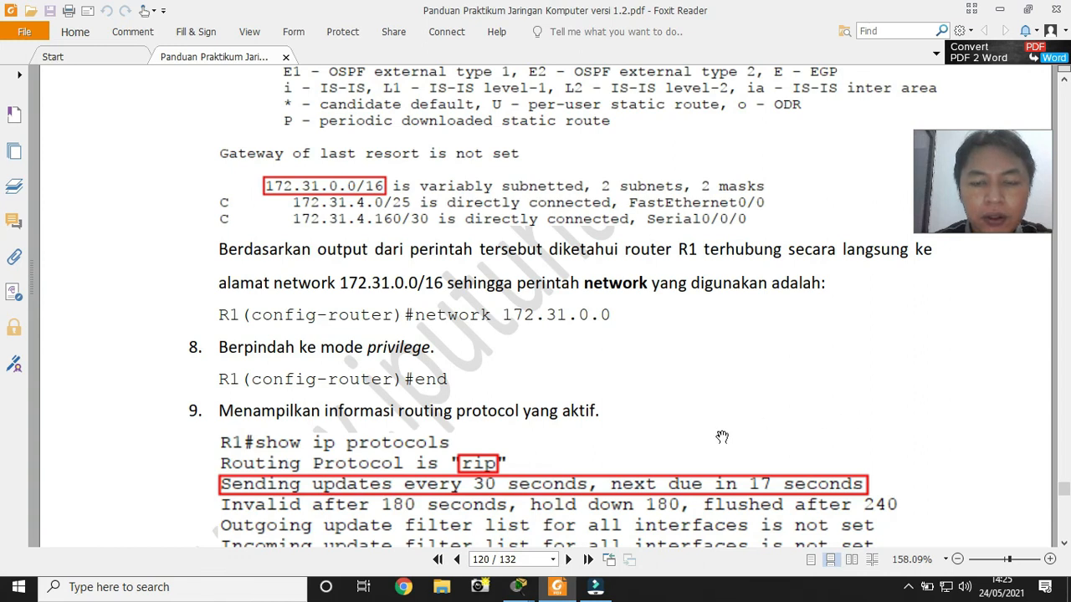
pyautogui.moveTo(519, 586)
pyautogui.click(649, 531)
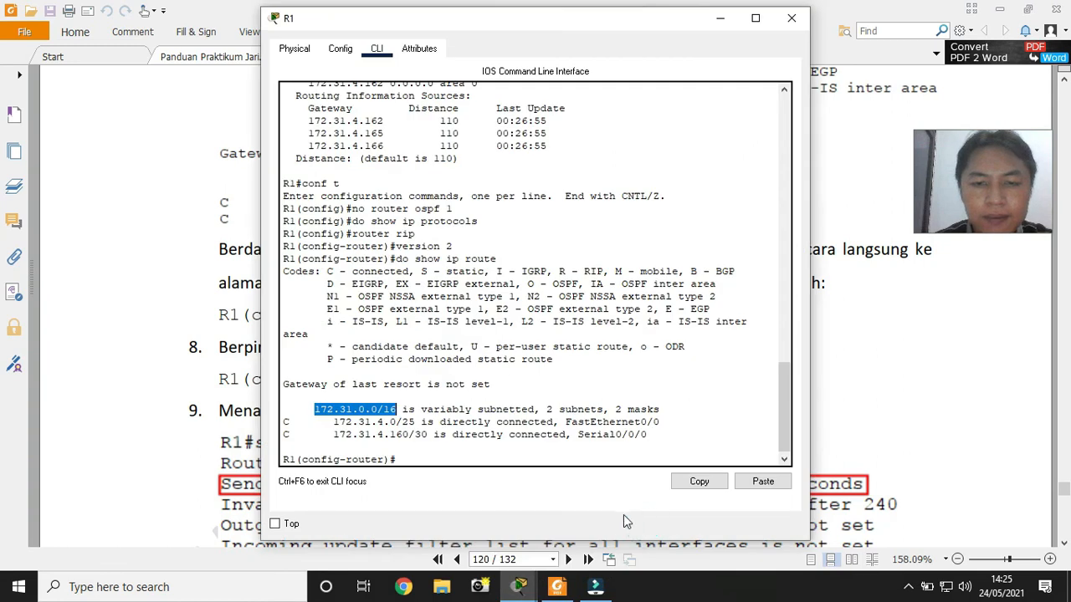
pyautogui.write('network 17')
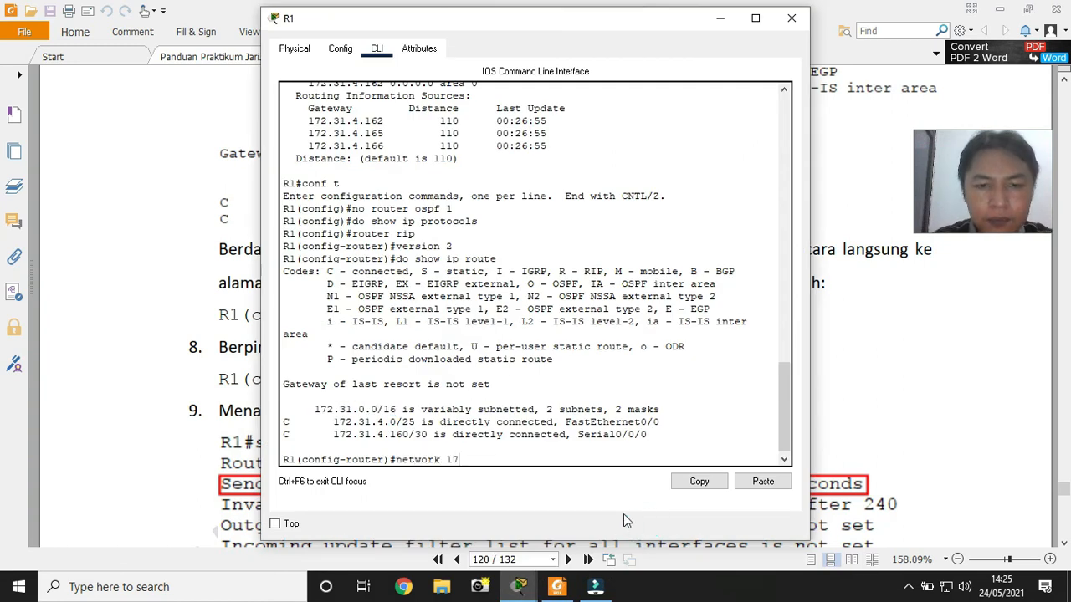
pyautogui.write('2.31.0.0')
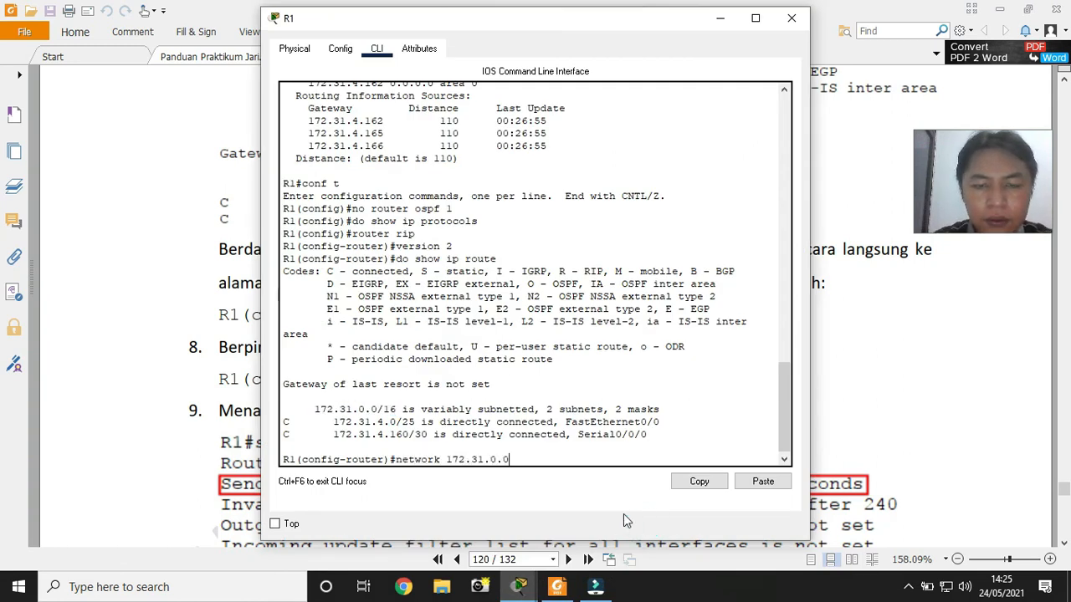
pyautogui.press('Return')
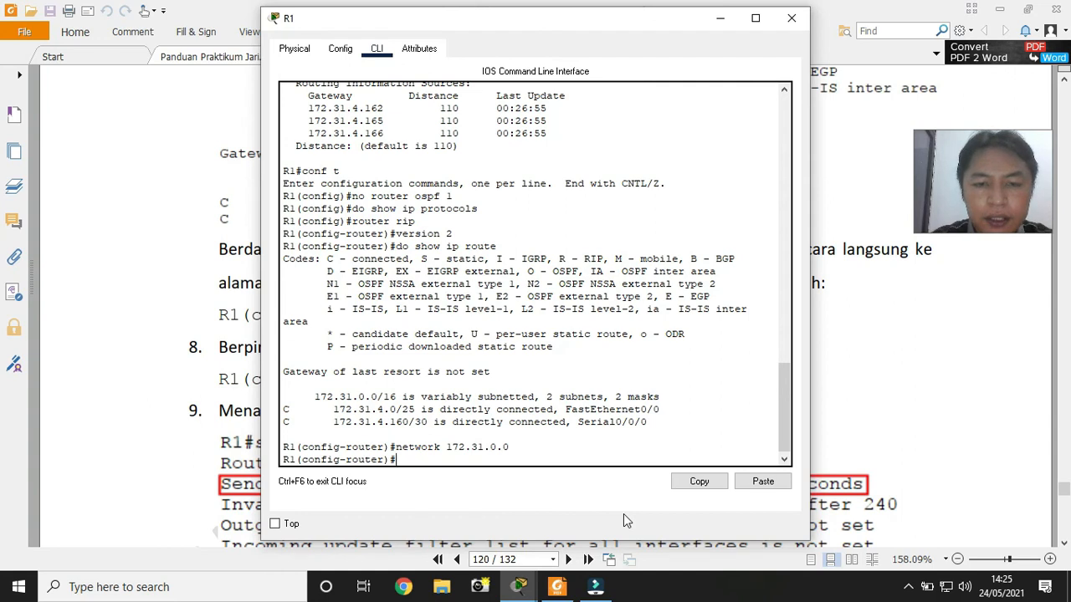
pyautogui.write('end')
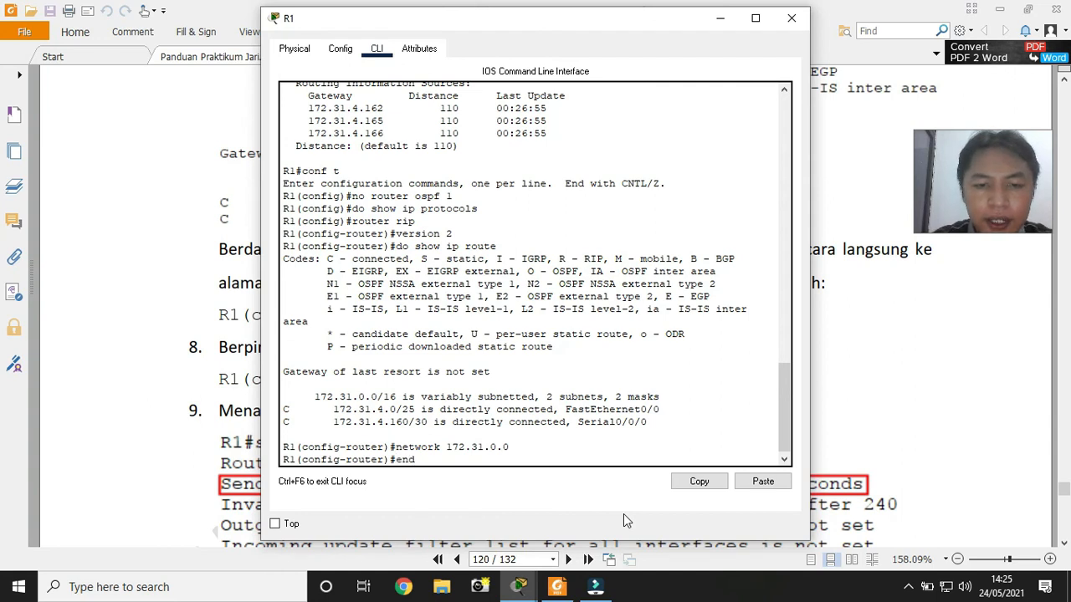
pyautogui.press('Return')
# Display R1's active routing protocols with show ip protocols and highlight the protocol name, update interval, send and receive versions, advertised network and default distance
pyautogui.write('show ip p')
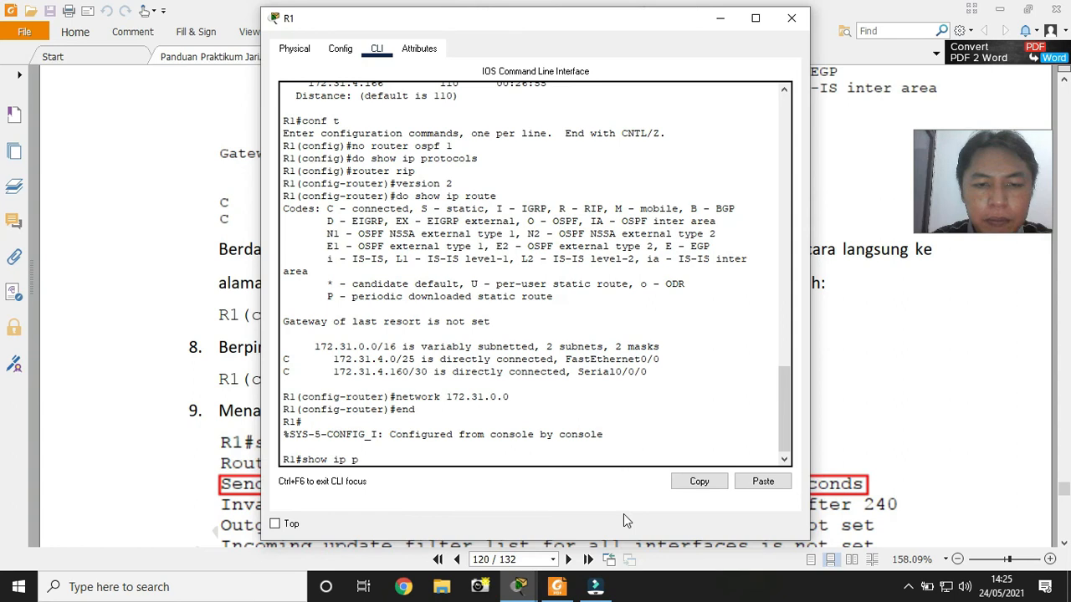
pyautogui.write('rotocols')
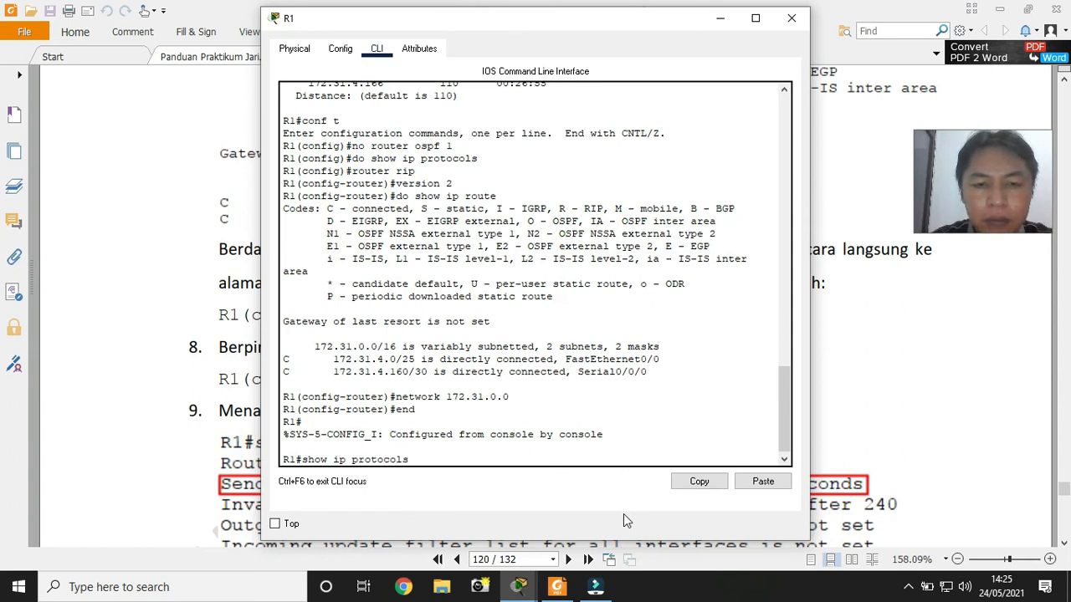
pyautogui.press('Return')
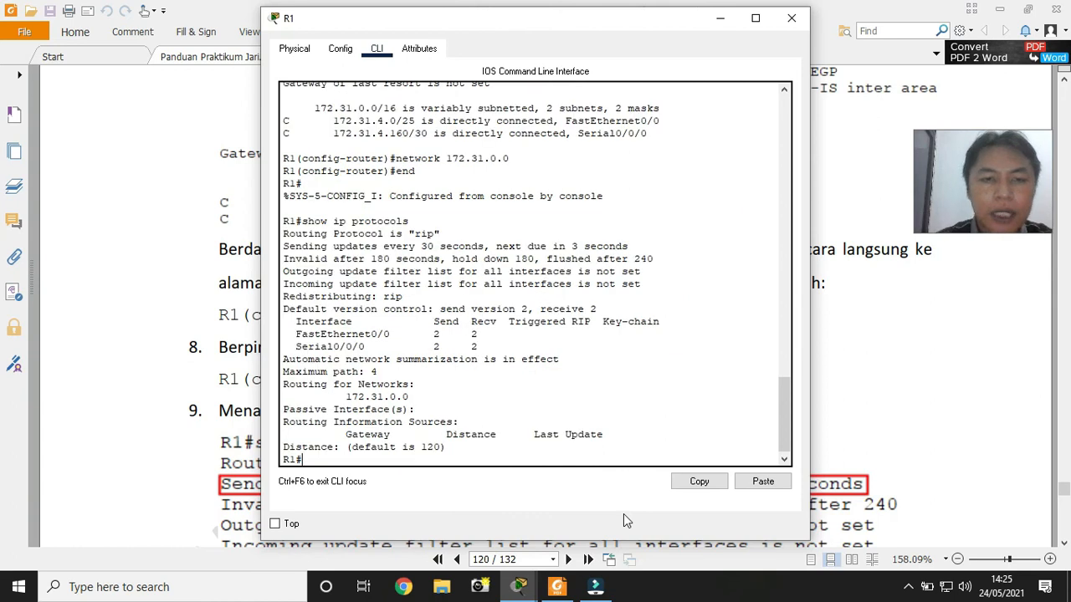
pyautogui.doubleClick(423, 233)
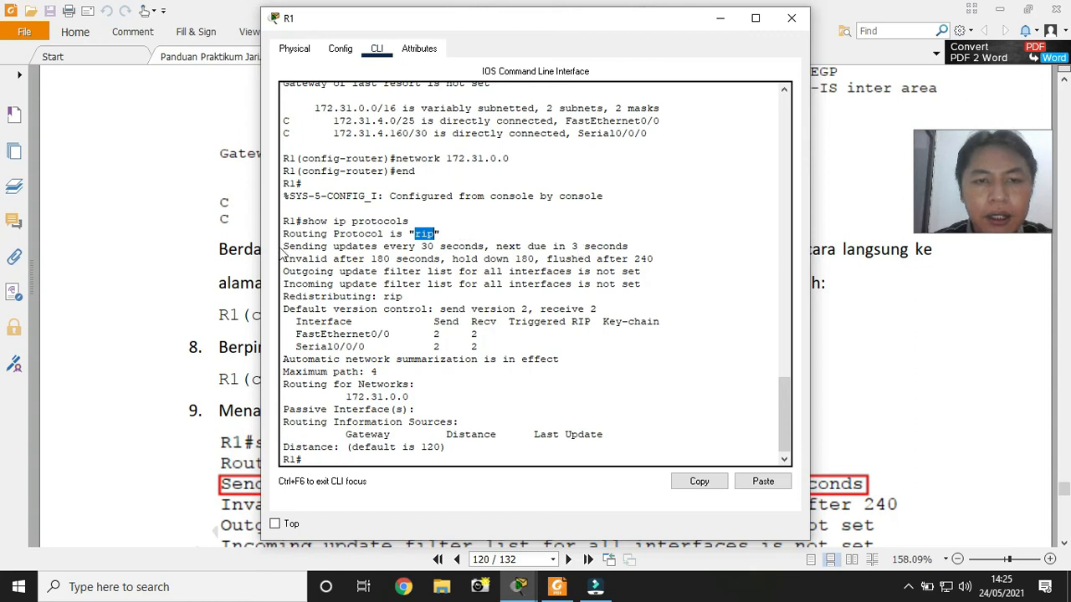
pyautogui.moveTo(284, 247); pyautogui.dragTo(485, 248)
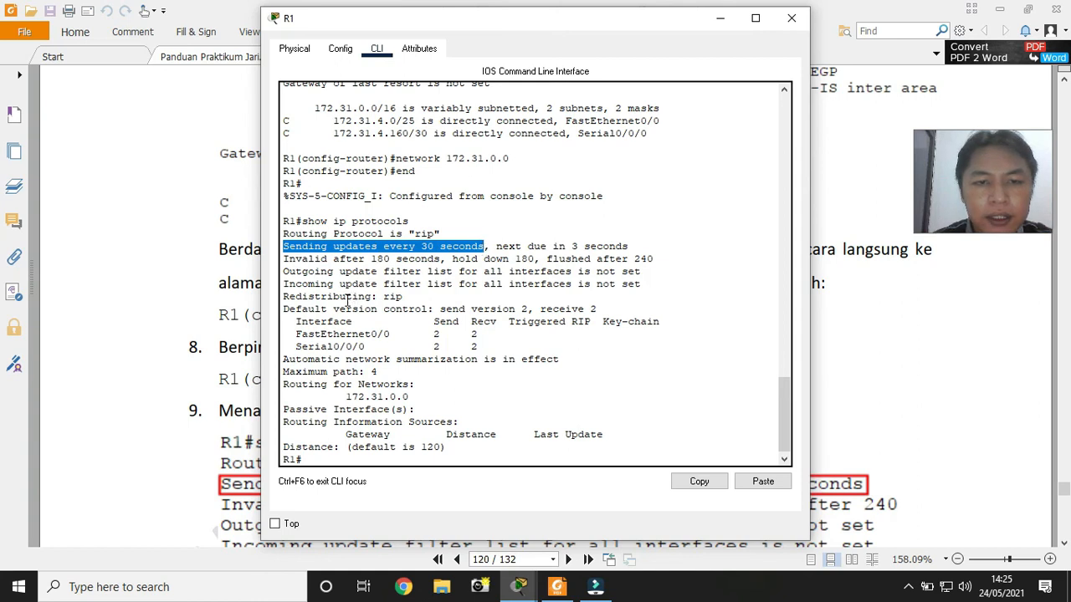
pyautogui.moveTo(441, 309); pyautogui.dragTo(528, 309)
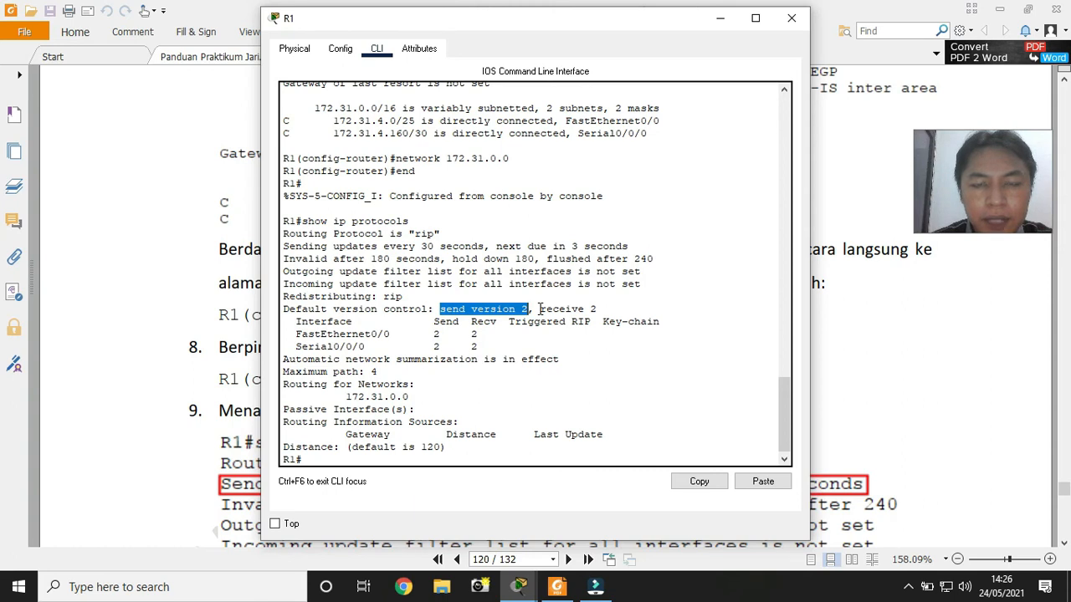
pyautogui.moveTo(540, 308); pyautogui.dragTo(599, 310)
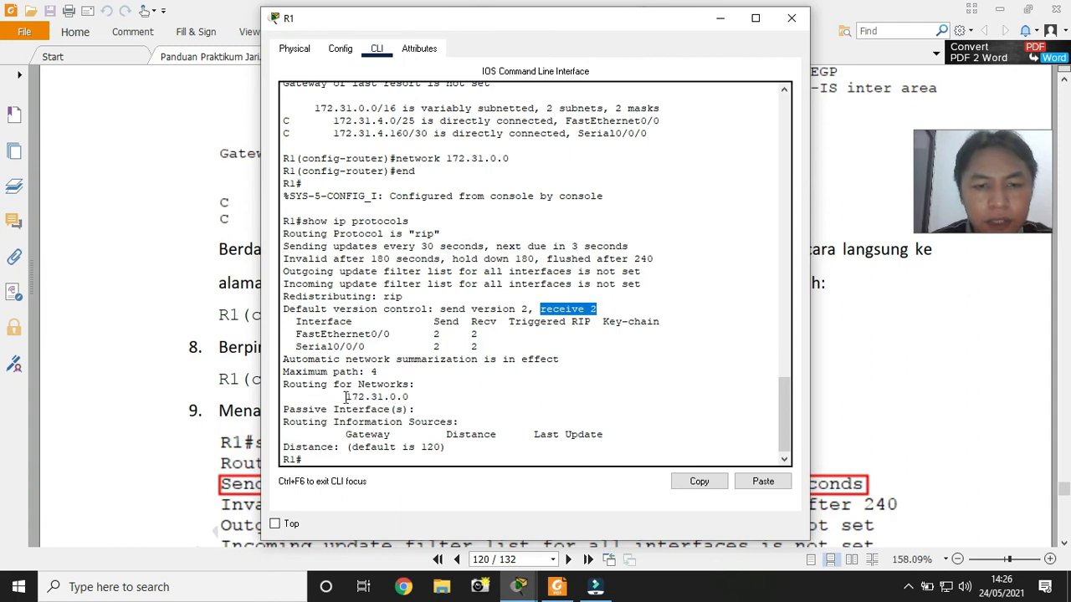
pyautogui.moveTo(344, 397); pyautogui.dragTo(421, 395)
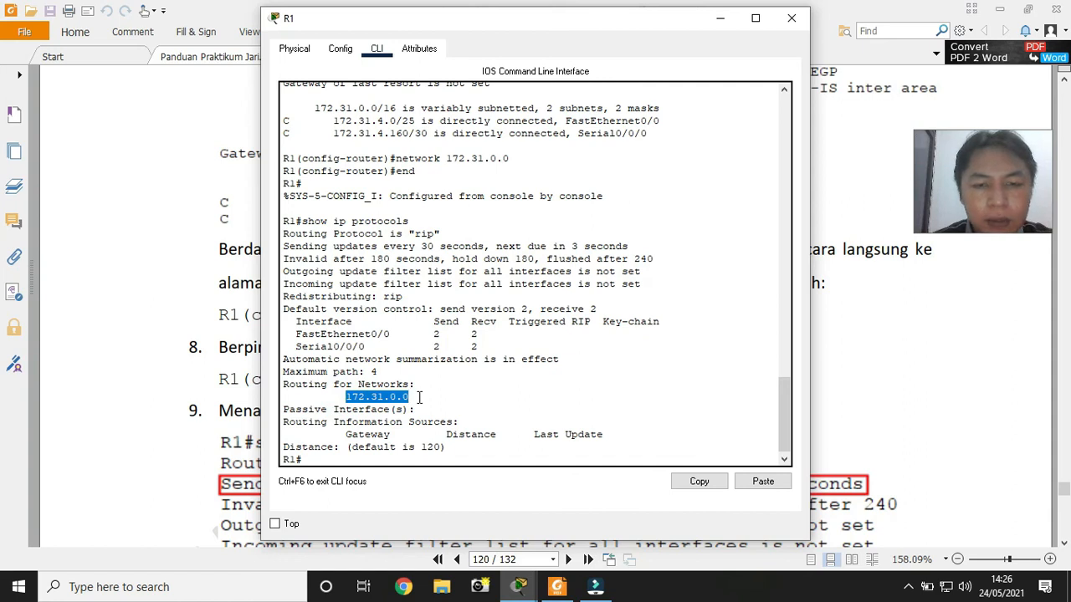
pyautogui.moveTo(420, 446); pyautogui.dragTo(441, 447)
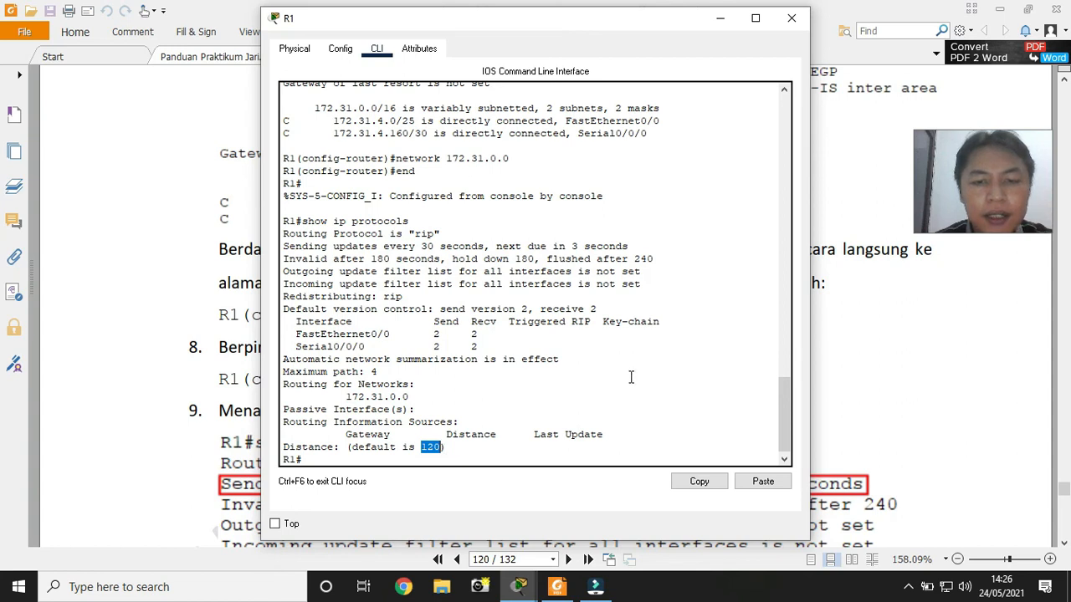
# Read the guide's section B on configuring RIP on R2 in Foxit Reader, then open router R2's command line in Packet Tracer
pyautogui.click(904, 404)
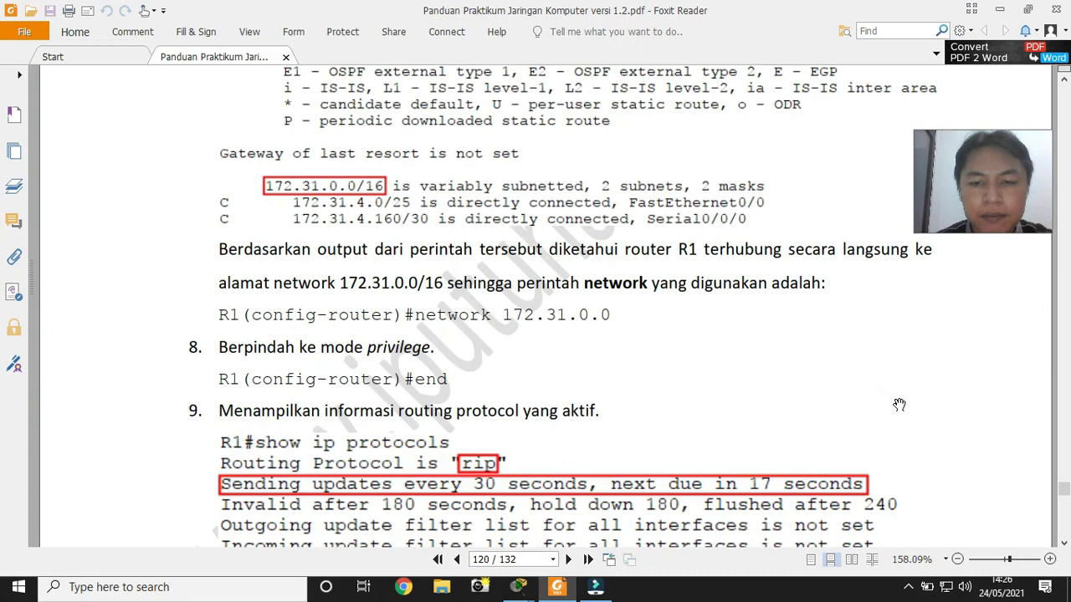
pyautogui.scroll(-3, 904, 404)
pyautogui.scroll(-15, 904, 404)
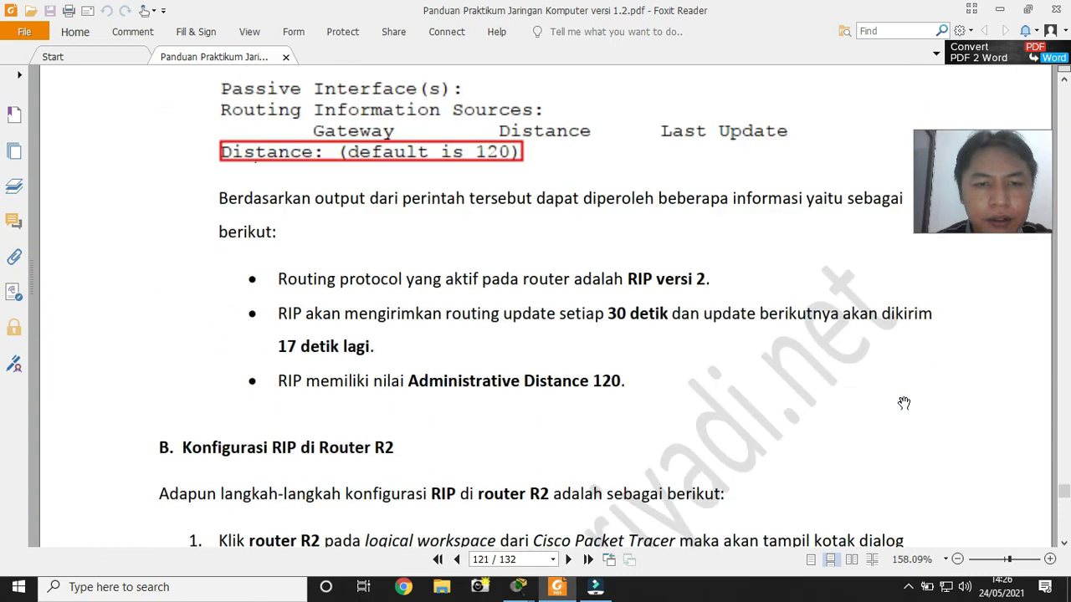
pyautogui.scroll(-2, 903, 404)
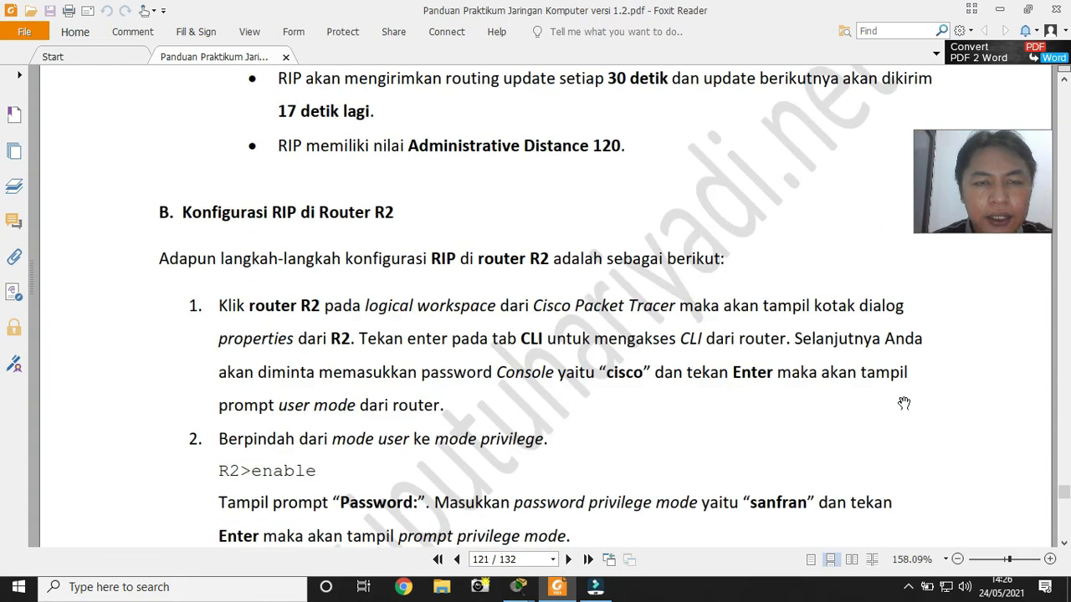
pyautogui.scroll(-2, 903, 405)
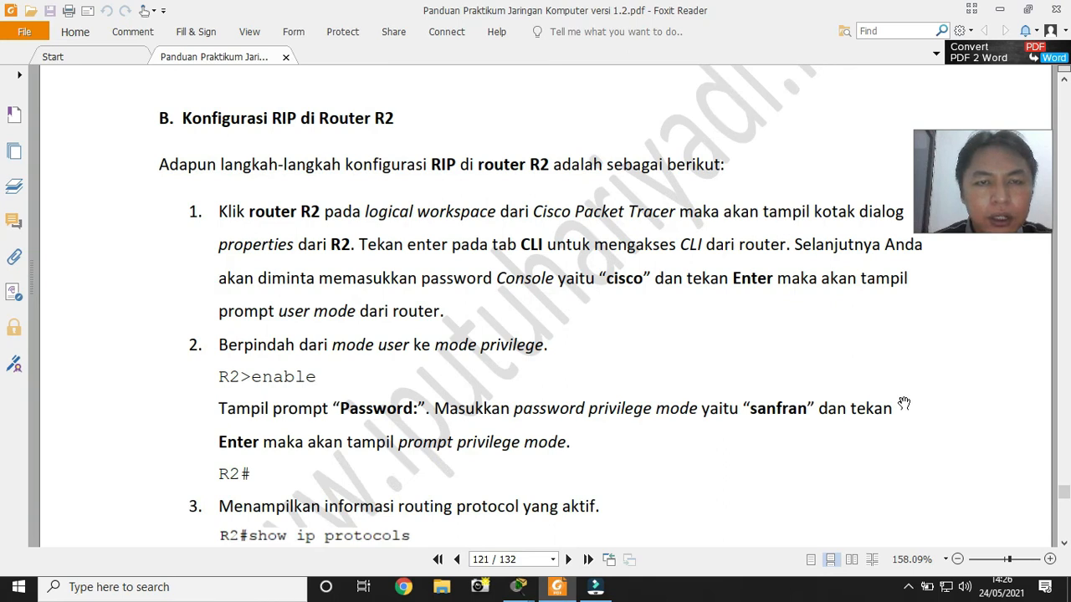
pyautogui.scroll(-1, 903, 404)
pyautogui.click(521, 587)
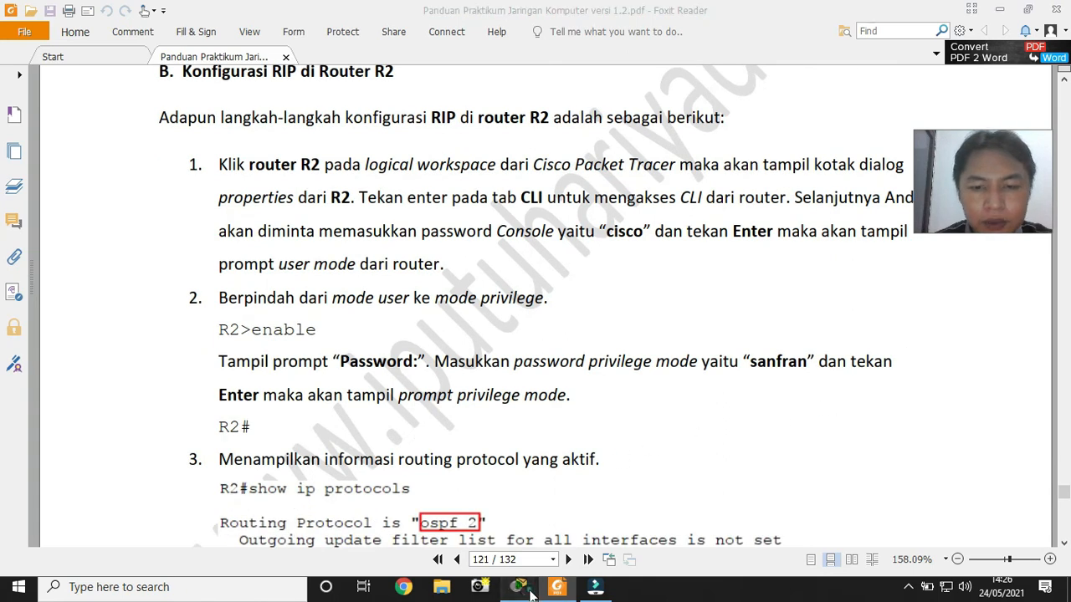
pyautogui.click(469, 519)
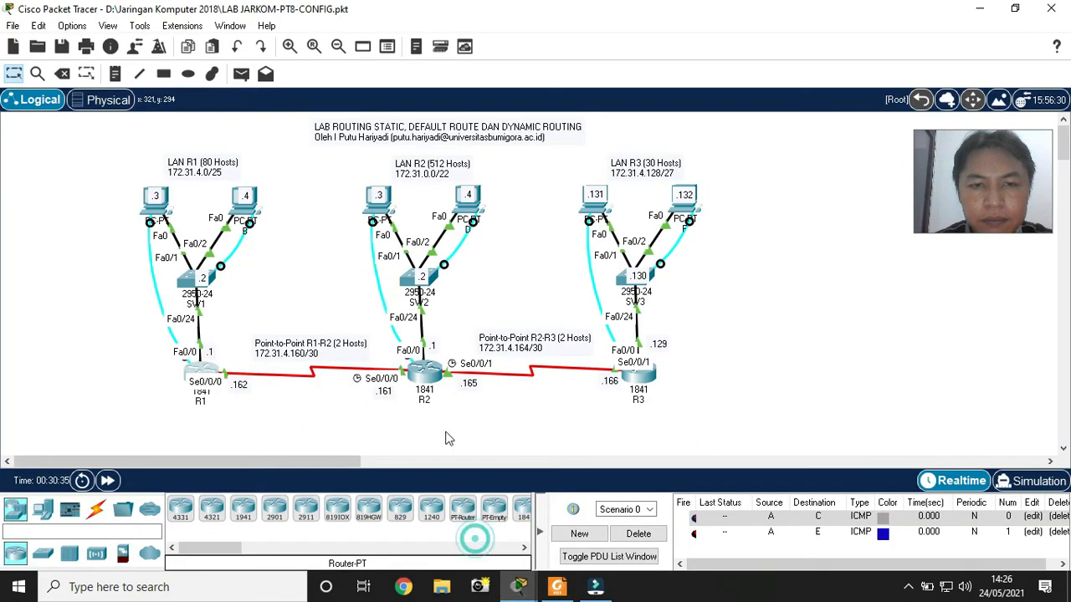
pyautogui.click(425, 378)
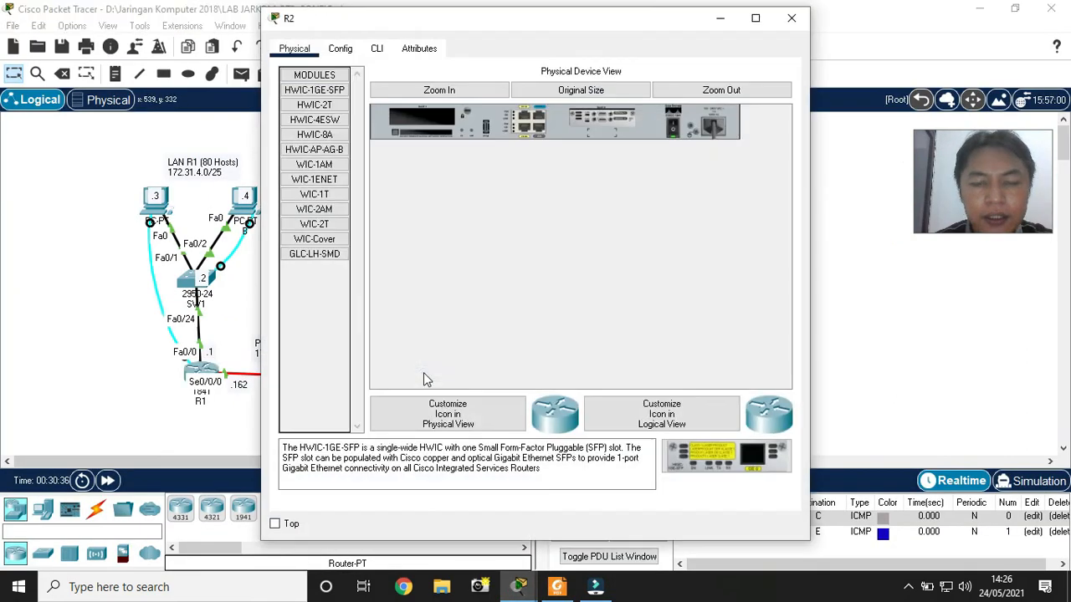
pyautogui.click(377, 48)
# Log in to R2 with the console password and enter privileged mode with enable and the privileged-mode password
pyautogui.press('Return')
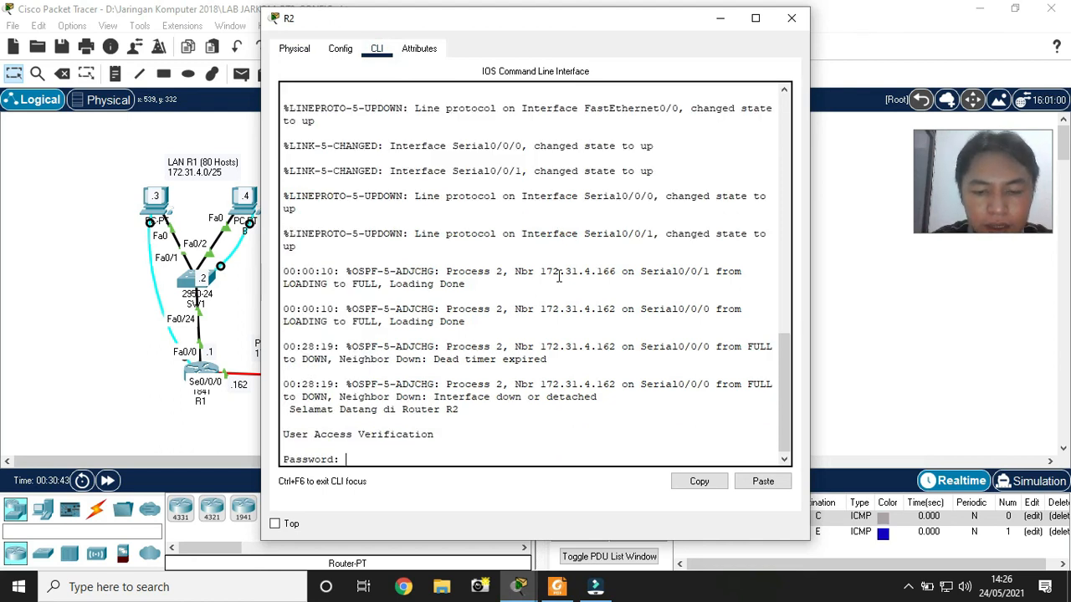
pyautogui.press('Return')
pyautogui.write('enable')
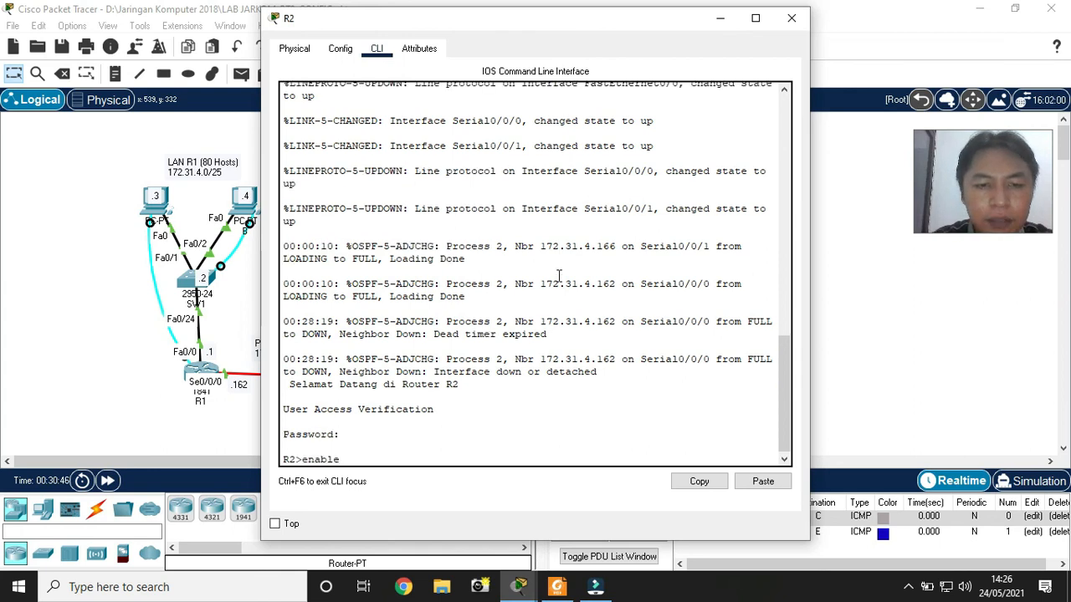
pyautogui.press('Return')
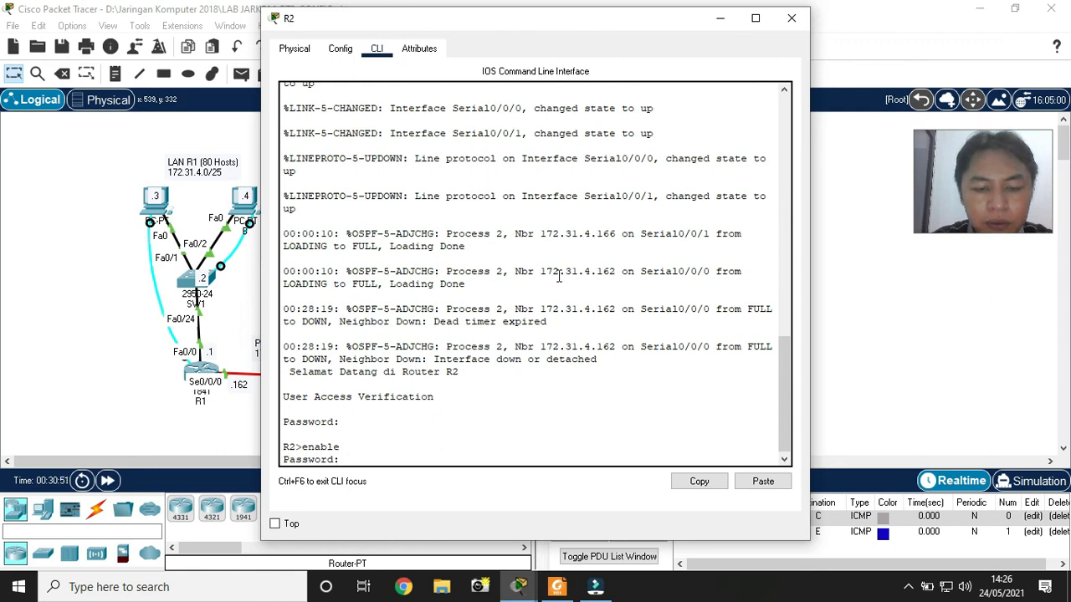
pyautogui.press('Return')
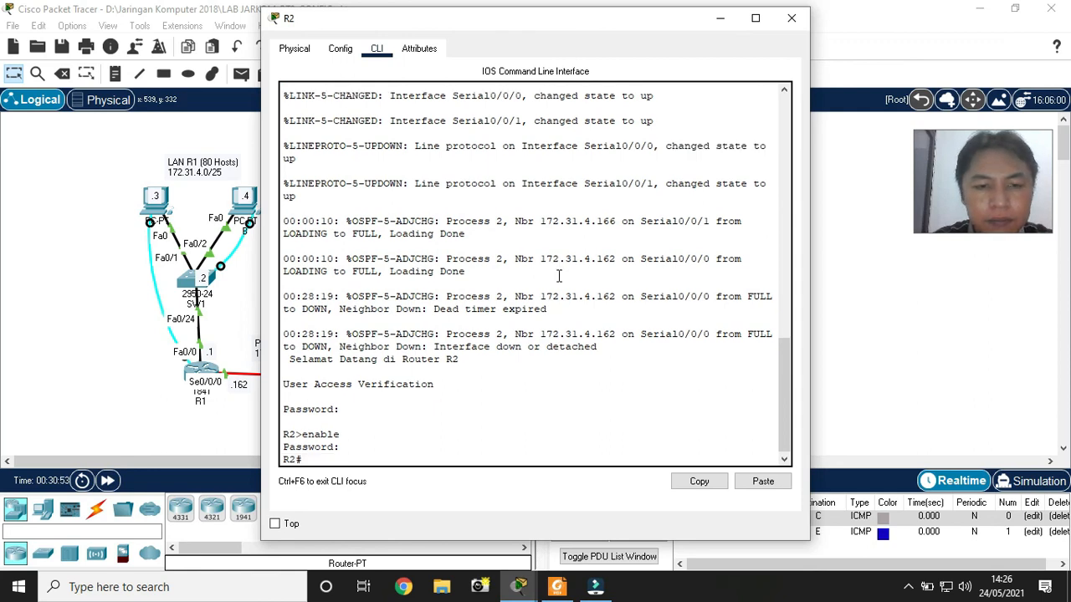
# Display R2's active routing protocols with show ip protocols and highlight the protocol name and process number
pyautogui.write('show ip protocols')
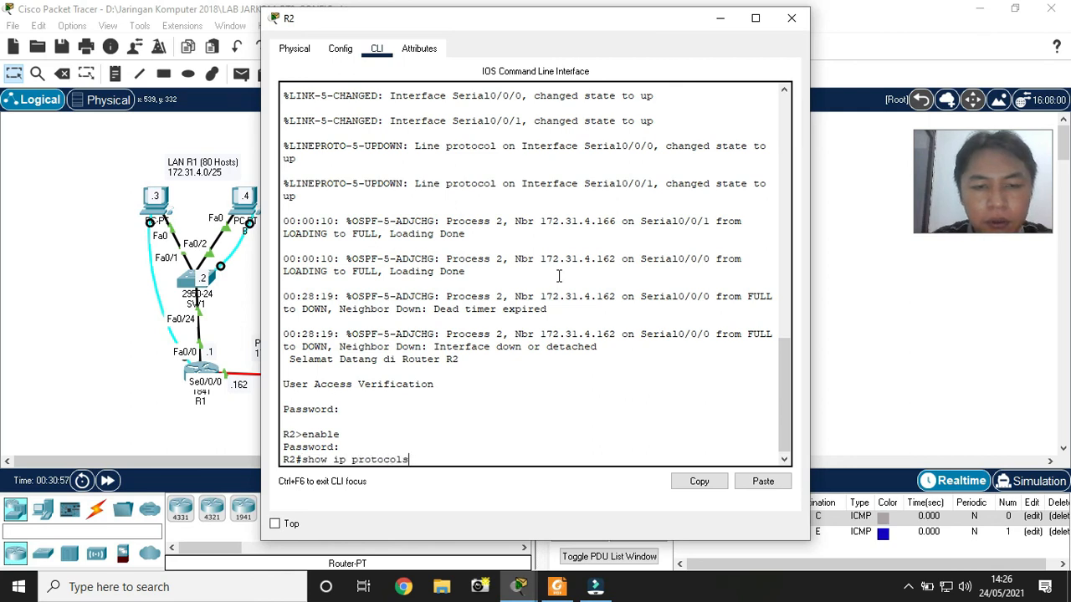
pyautogui.press('Return')
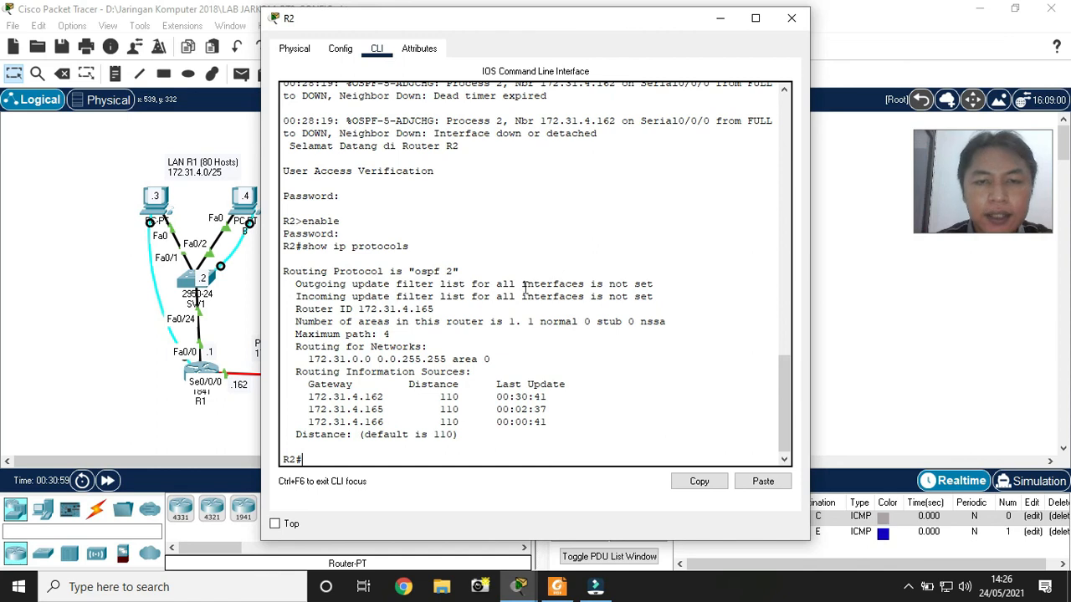
pyautogui.click(415, 273)
pyautogui.doubleClick(416, 273)
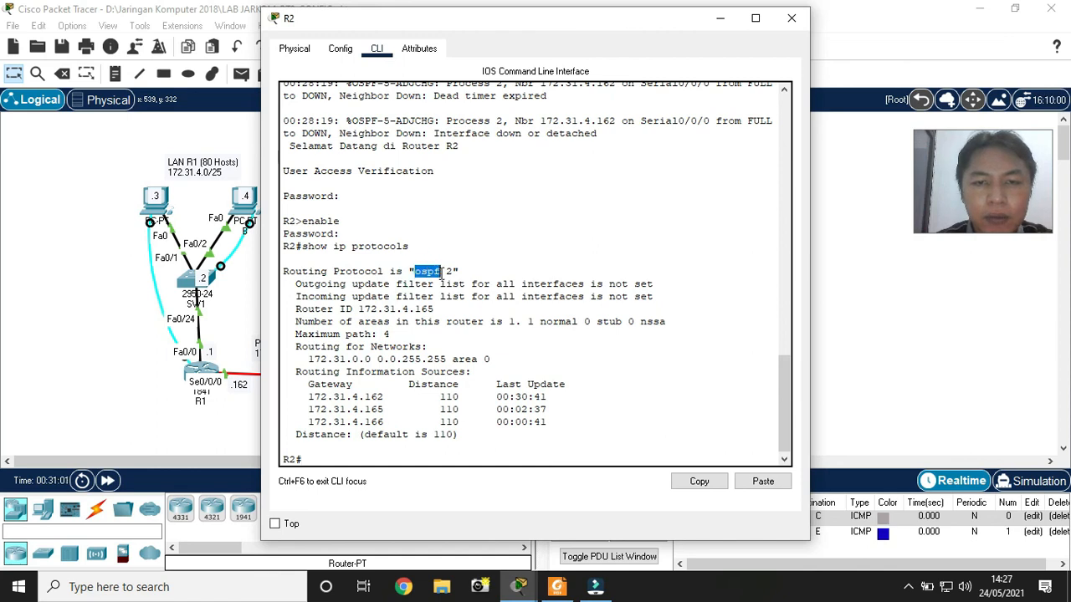
pyautogui.doubleClick(450, 273)
pyautogui.click(470, 276)
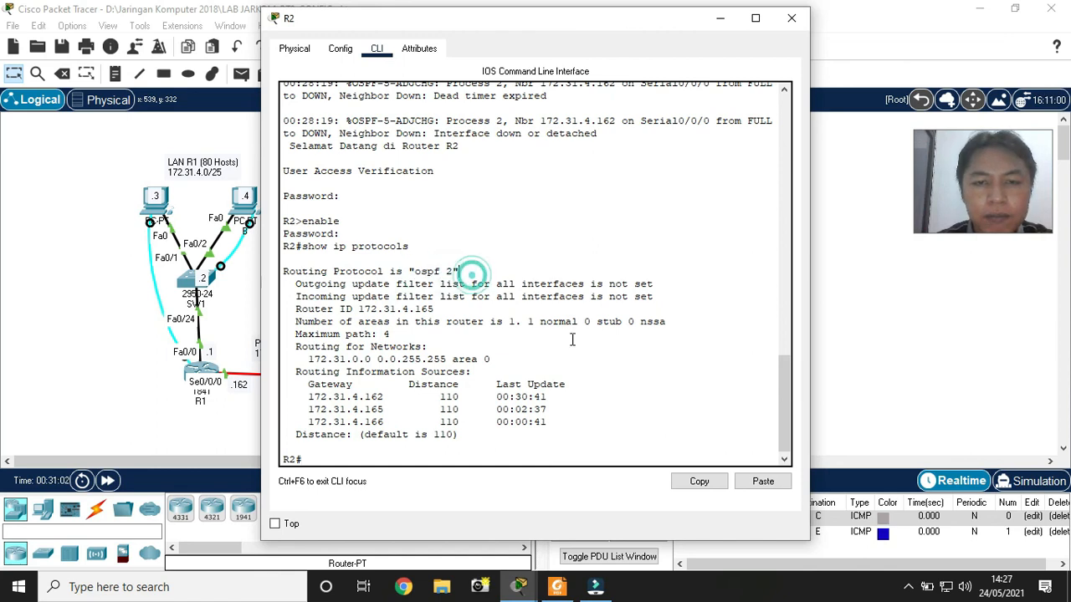
# Consult guide steps 3 to 7 for R2 in Foxit Reader, then disable OSPF process 2 on R2 in Packet Tracer's global configuration mode
pyautogui.click(556, 587)
pyautogui.scroll(-10, 478, 332)
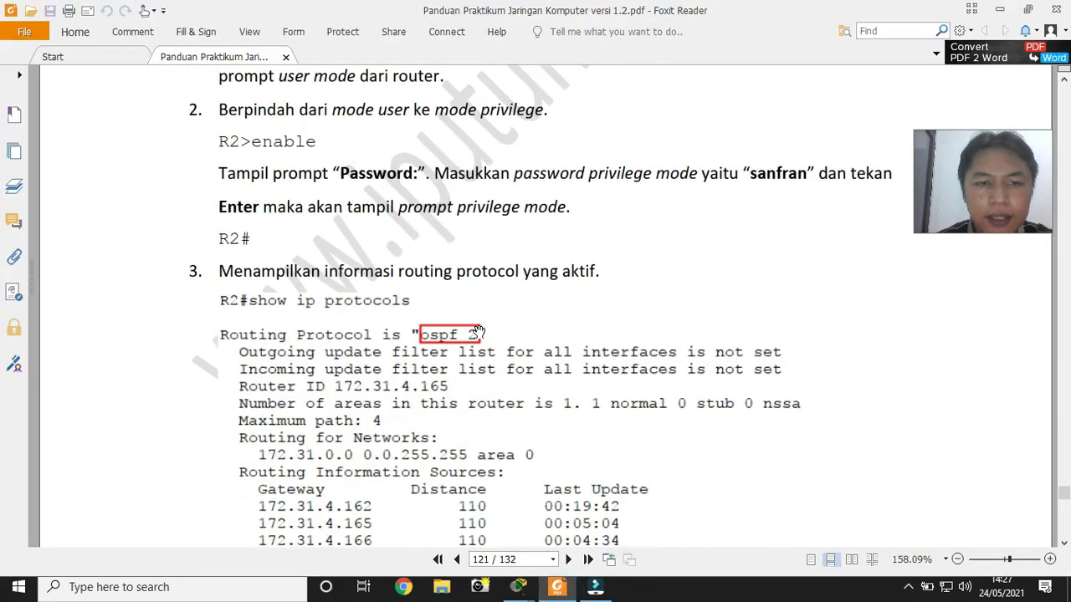
pyautogui.scroll(-3, 491, 330)
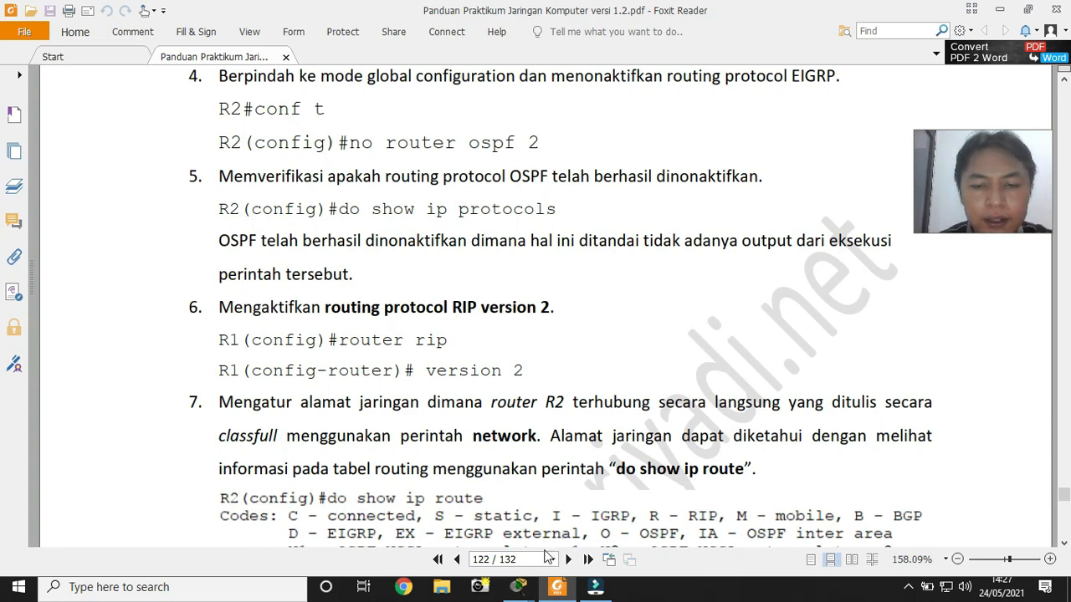
pyautogui.moveTo(519, 586)
pyautogui.click(654, 532)
pyautogui.click(609, 382)
pyautogui.write('conf t')
pyautogui.press('Return')
pyautogui.write('no router ospf 2')
pyautogui.press('Return')
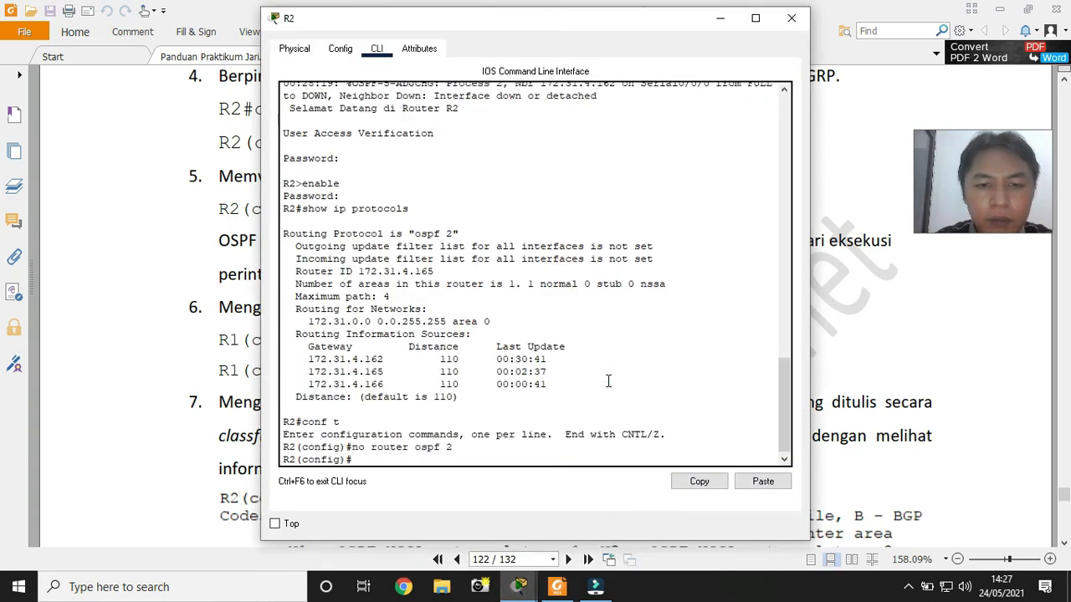
# Check R2 for active routing protocols with do show ip protocols, and read guide steps 6 and 7 for R2 in Foxit Reader
pyautogui.write('do show ip protocols')
pyautogui.press('Return')
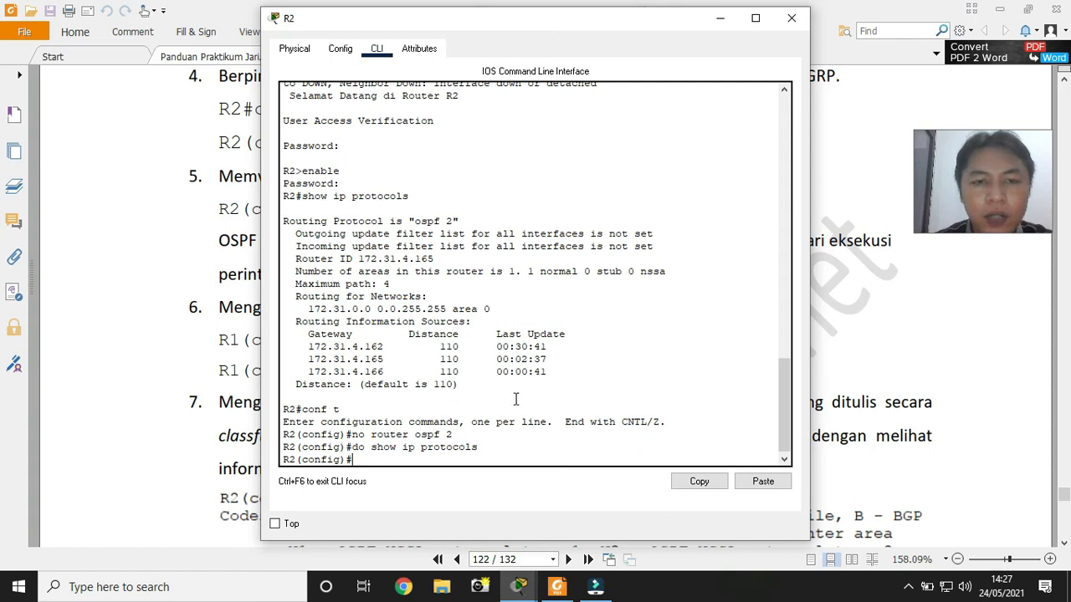
pyautogui.click(890, 399)
pyautogui.scroll(-3, 890, 398)
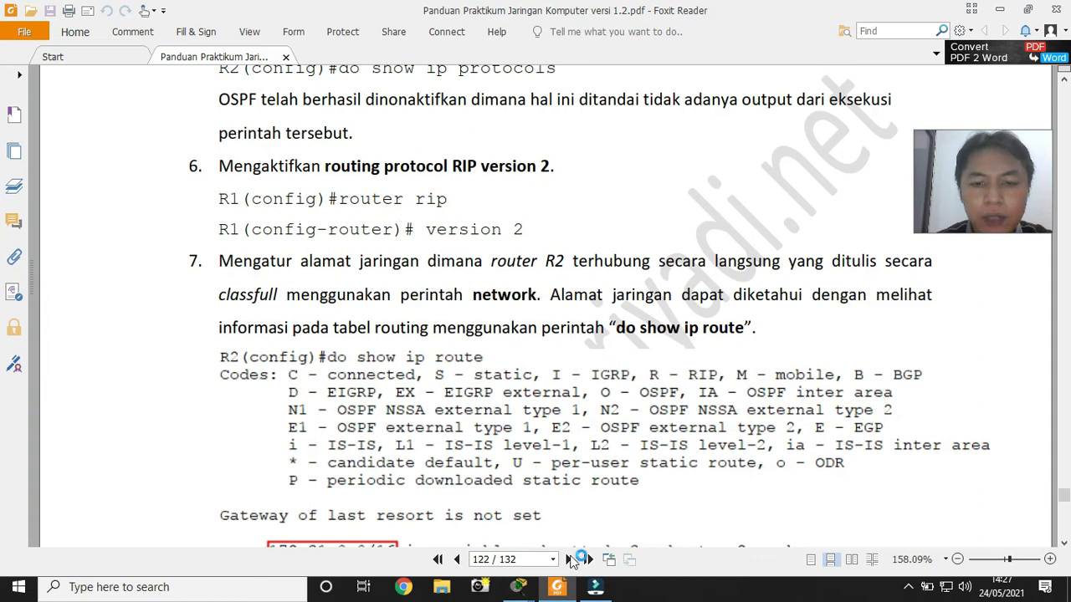
# Switch to R2's CLI in Packet Tracer and enable RIP version 2 with router rip and version 2
pyautogui.moveTo(519, 587)
pyautogui.click(649, 514)
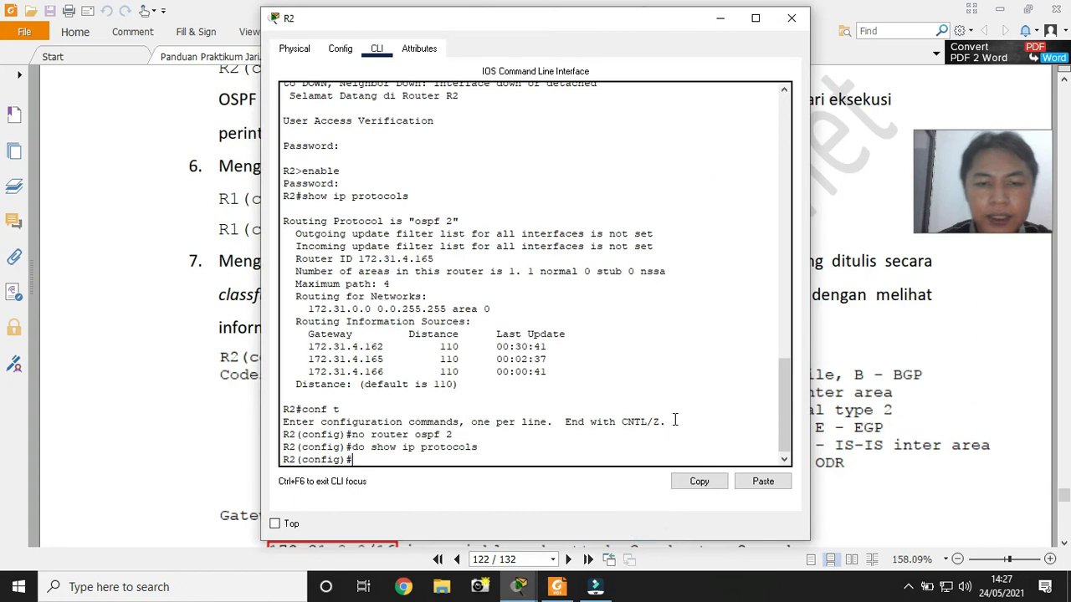
pyautogui.write('router rip')
pyautogui.press('Return')
pyautogui.write('version 2')
pyautogui.press('Return')
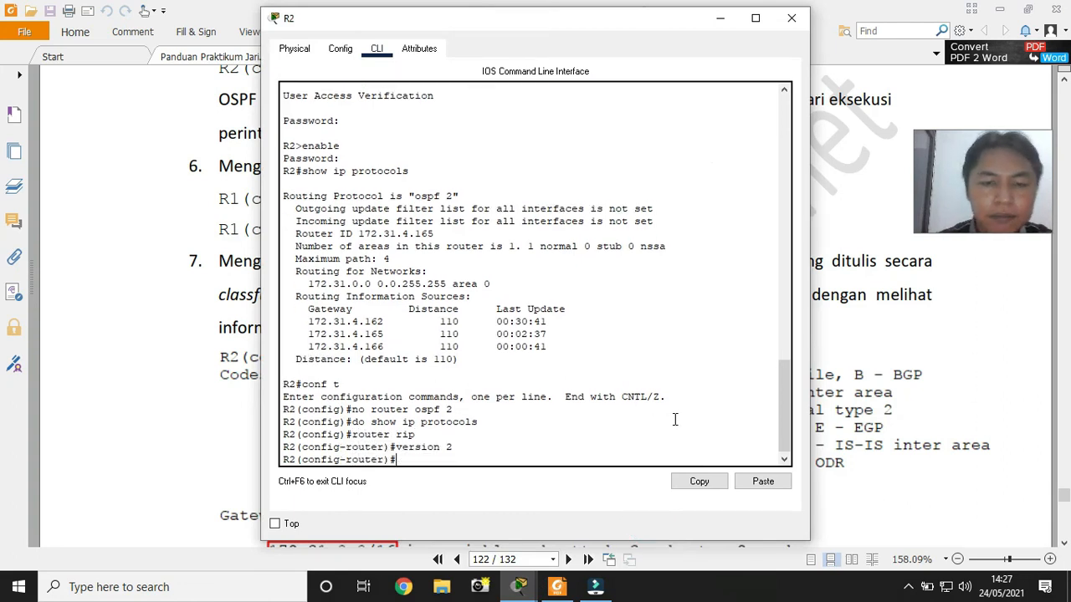
# Check guide step 7 in Foxit Reader, then display R2's routing table with do show ip route and highlight its classful network address
pyautogui.click(896, 385)
pyautogui.scroll(-3, 930, 382)
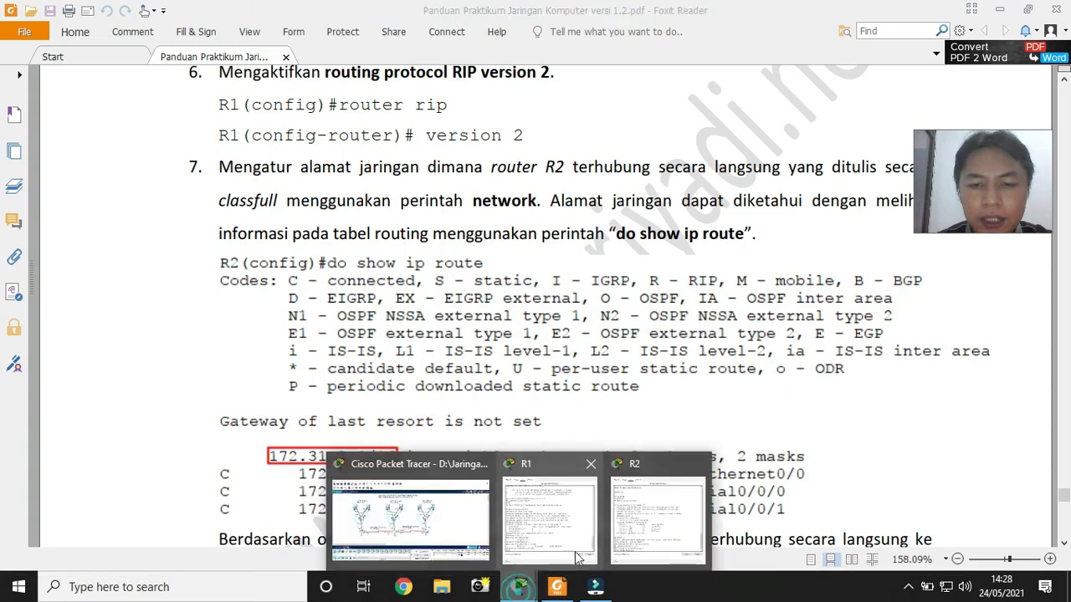
pyautogui.click(648, 521)
pyautogui.write('show ip route')
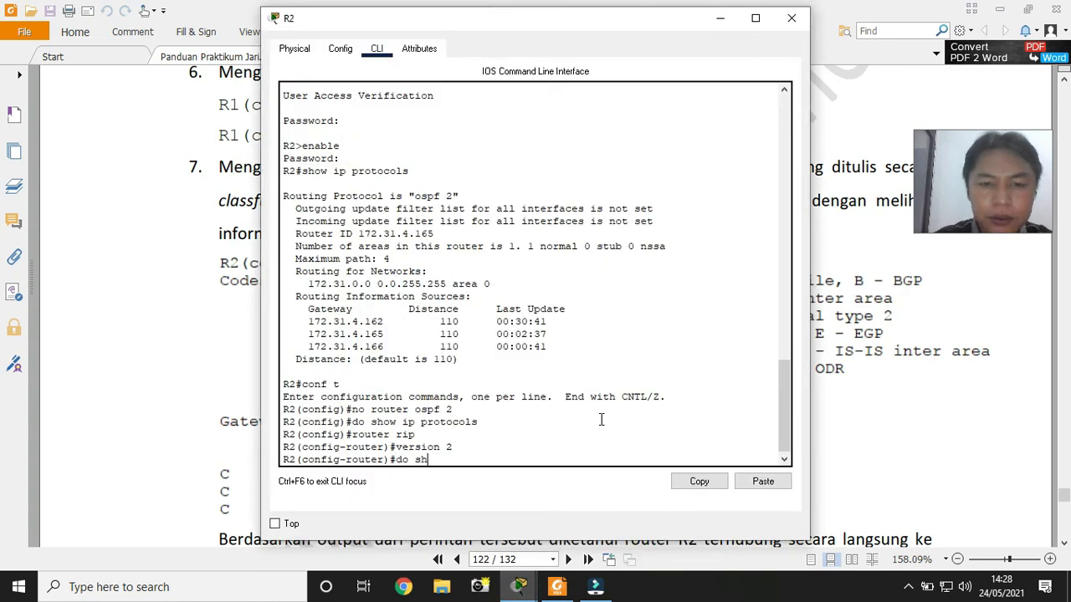
pyautogui.press('Return')
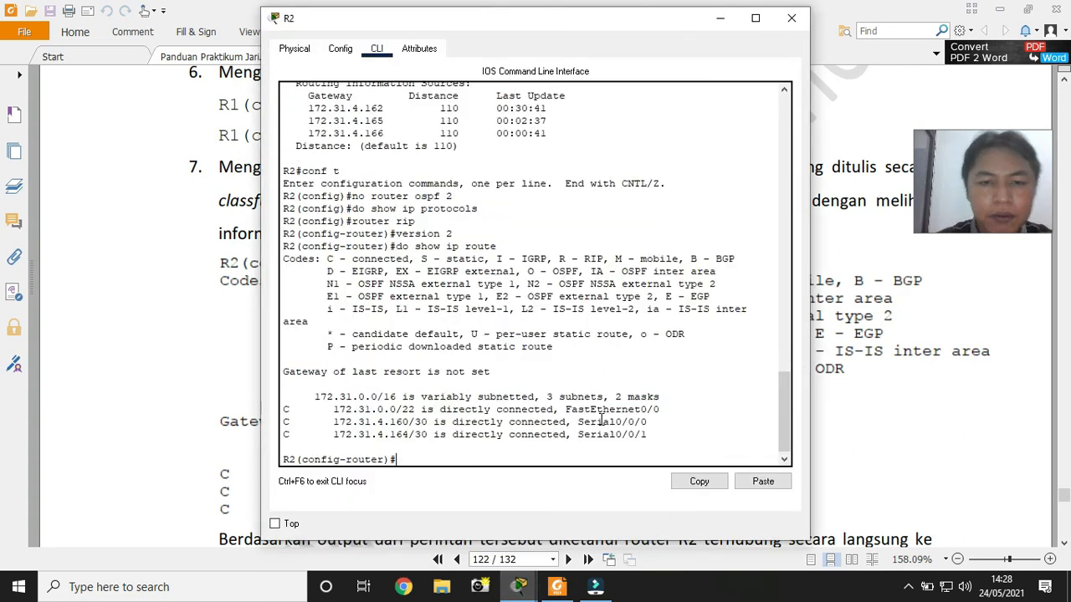
pyautogui.moveTo(314, 399); pyautogui.dragTo(397, 399)
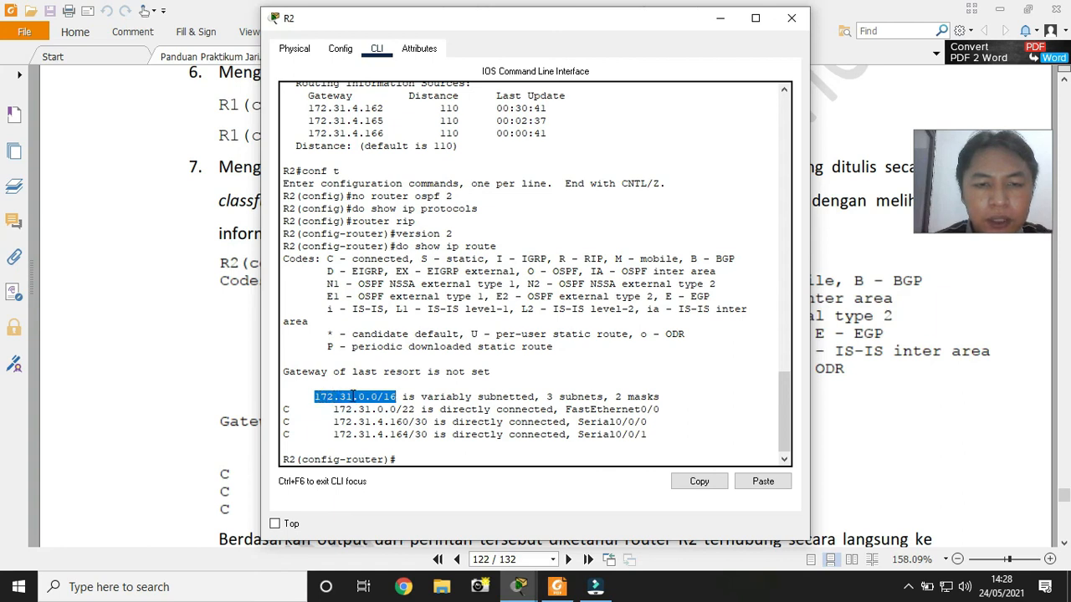
# Add network 172.31.0.0 to R2's RIP configuration and return to privileged mode with end
pyautogui.click(450, 433)
pyautogui.write('network')
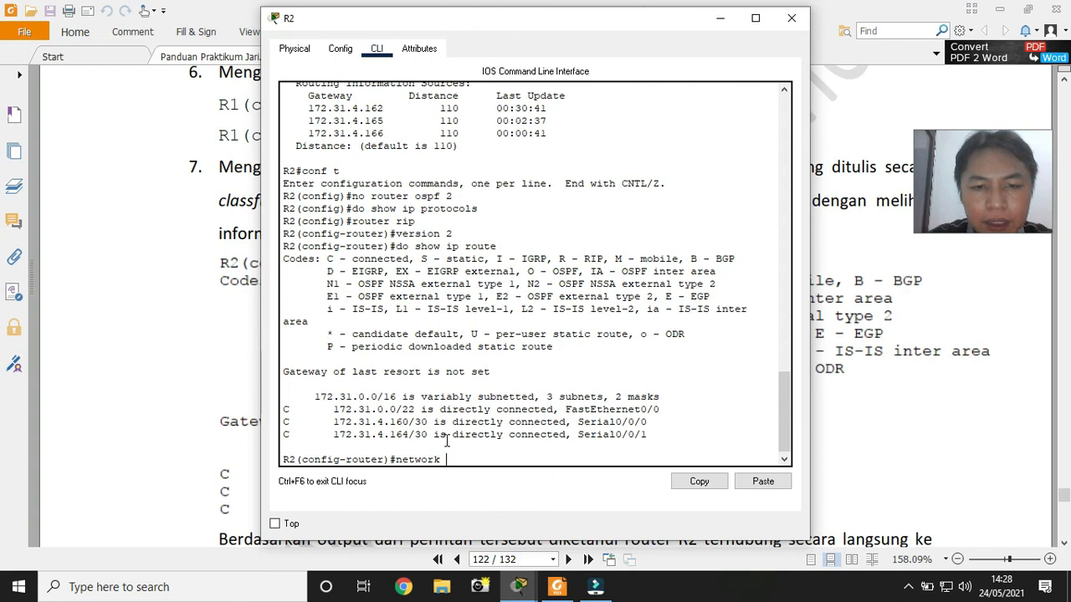
pyautogui.write('172.31')
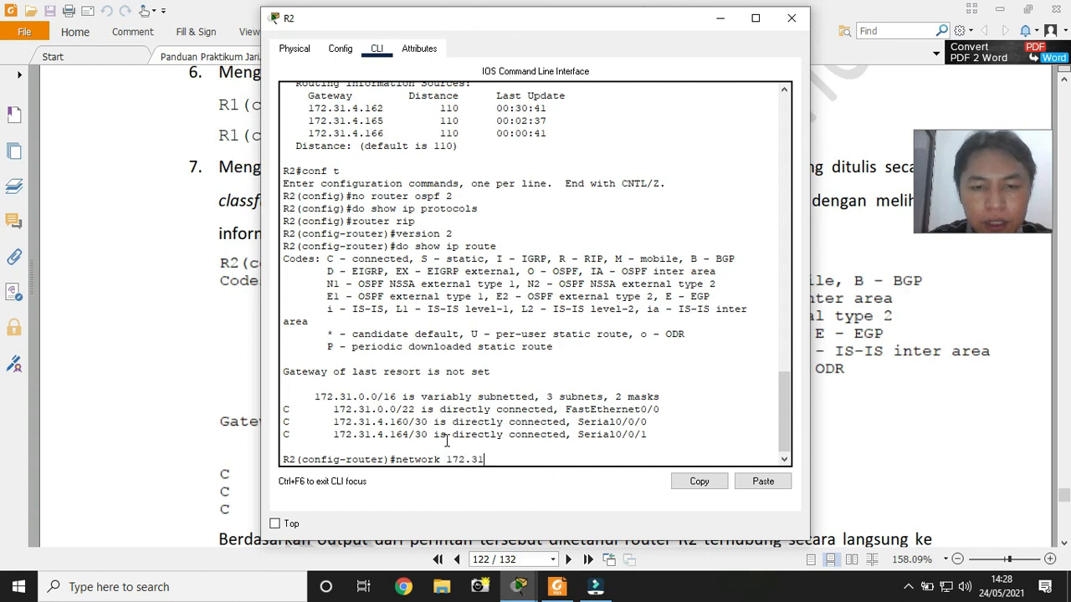
pyautogui.write('.0.0')
pyautogui.press('Return')
pyautogui.write('end')
pyautogui.press('Return')
# Display R2's active routing protocols with show ip protocols and highlight the protocol name, update interval and send/receive version
pyautogui.write('show ip proo')
pyautogui.press('BackSpace')
pyautogui.write('tocols')
pyautogui.press('Return')
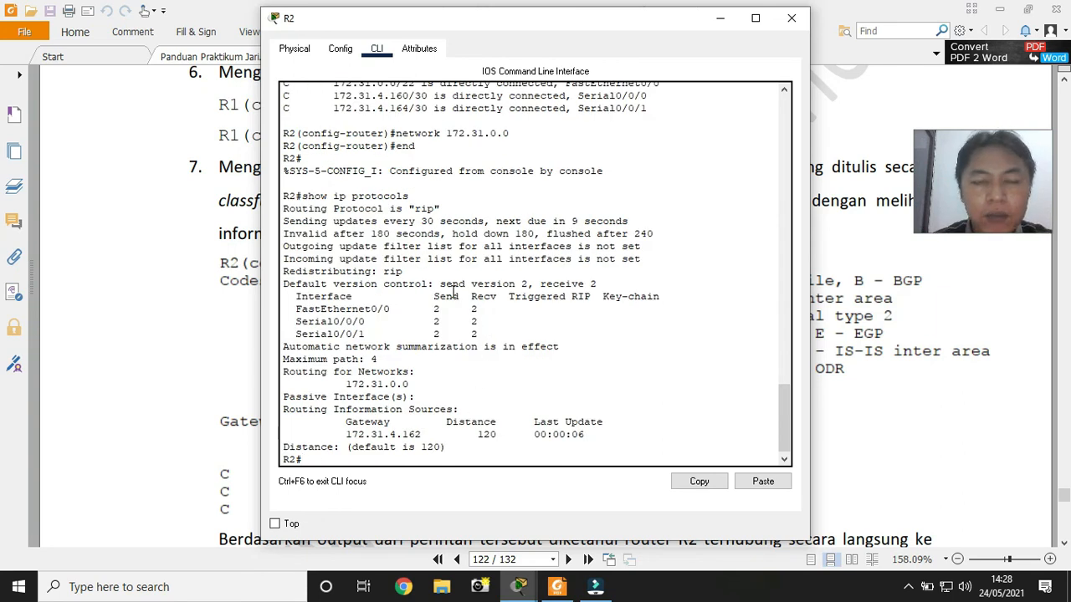
pyautogui.doubleClick(420, 209)
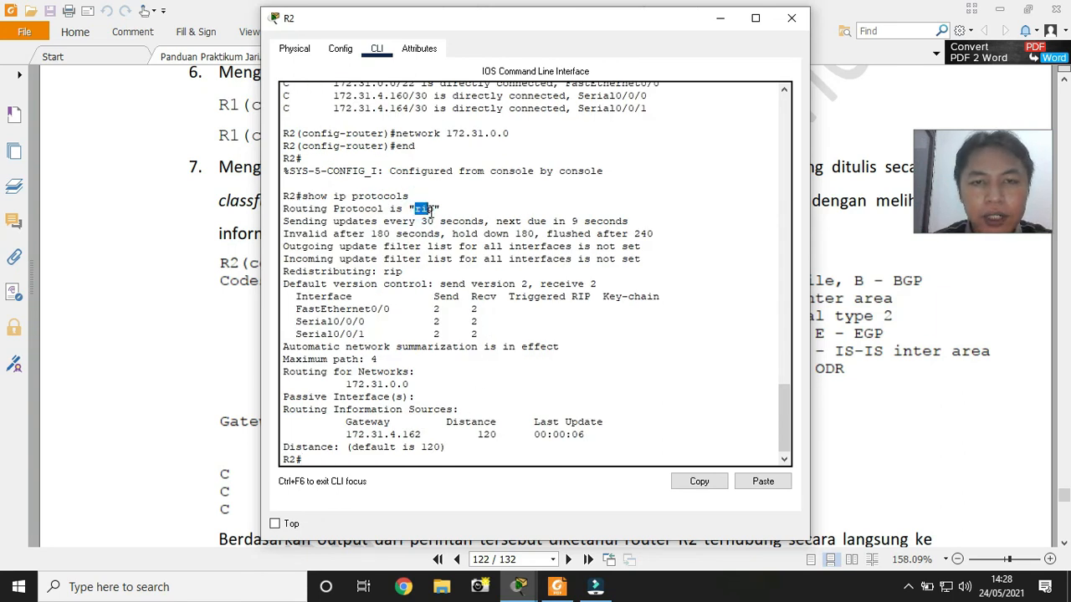
pyautogui.moveTo(284, 221); pyautogui.dragTo(485, 222)
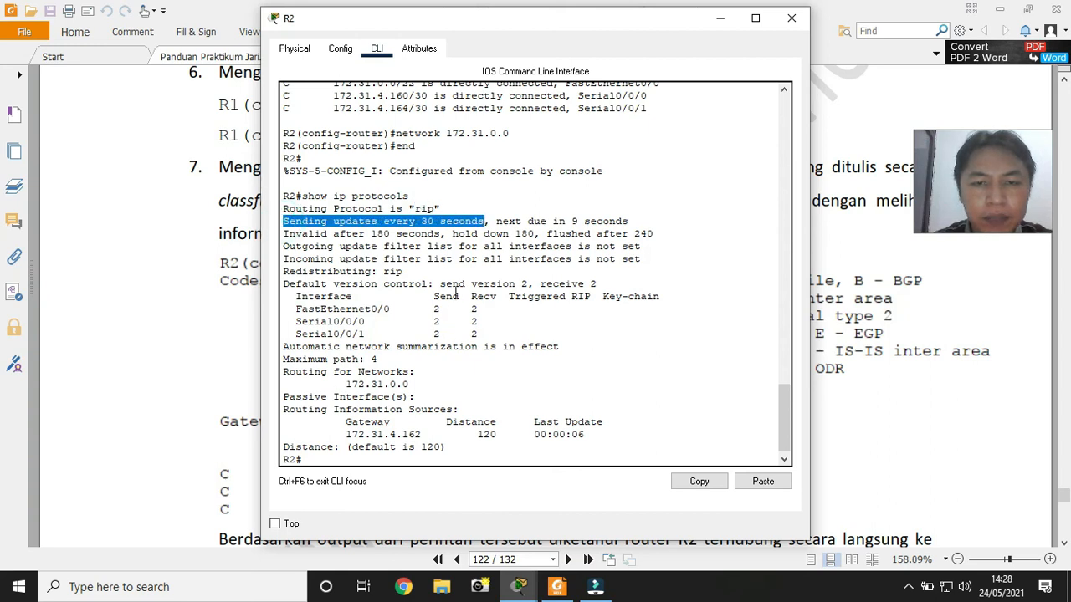
pyautogui.doubleClick(444, 284)
pyautogui.moveTo(499, 284); pyautogui.dragTo(616, 284)
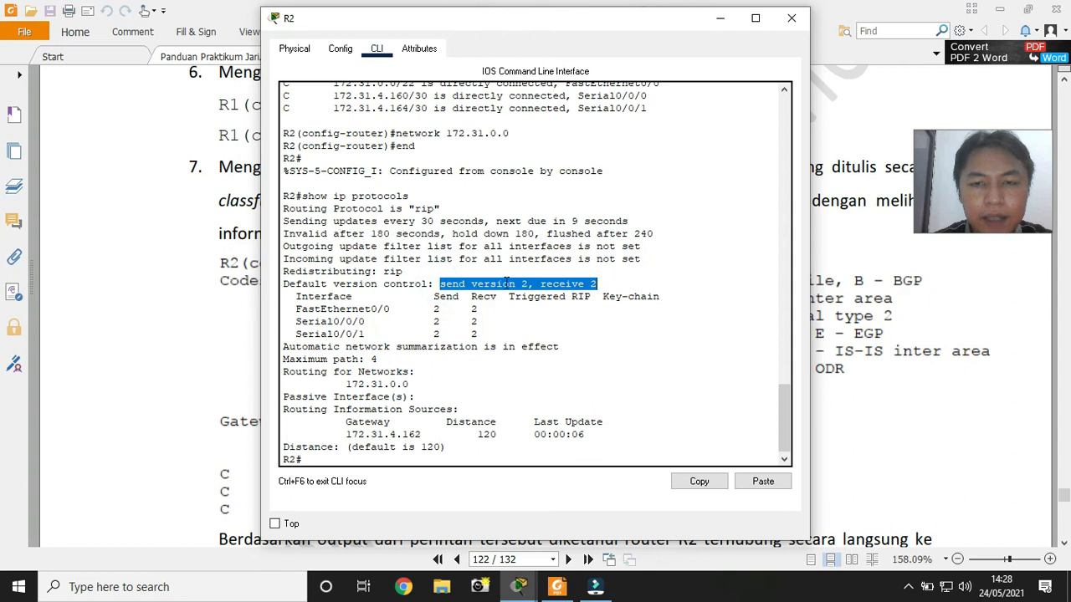
# Highlight the advertised network, routing information sources, gateway address and default distance in R2's protocol output
pyautogui.moveTo(347, 384); pyautogui.dragTo(425, 385)
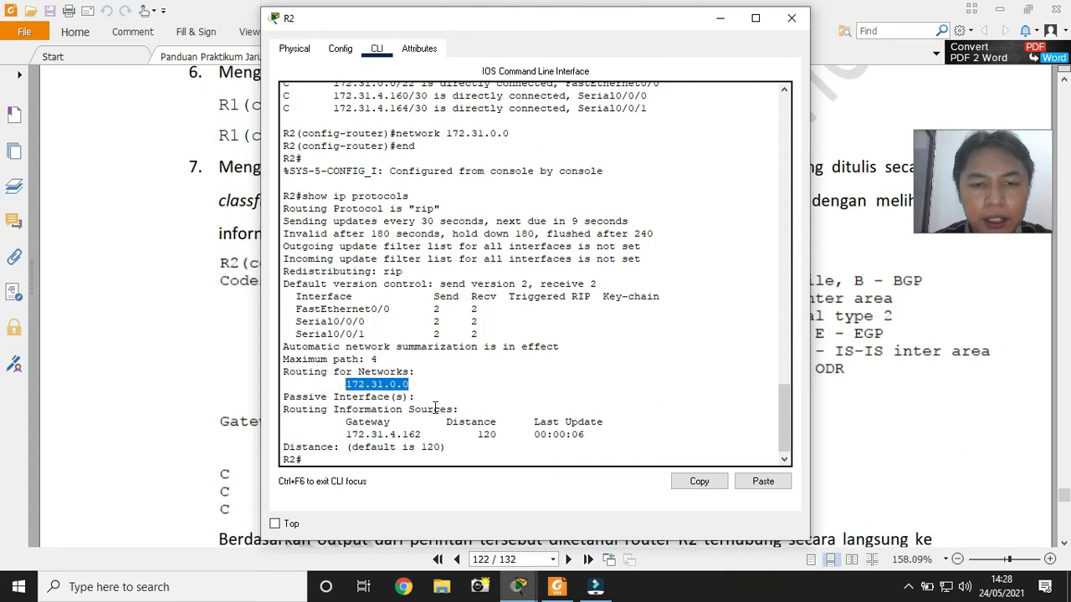
pyautogui.click(345, 434)
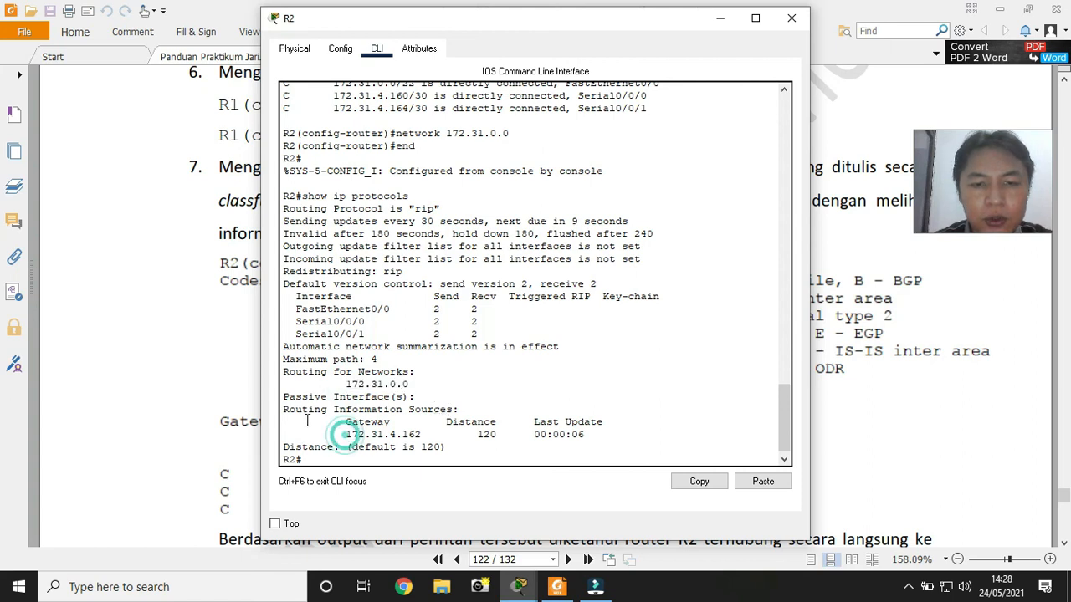
pyautogui.moveTo(283, 409); pyautogui.dragTo(479, 411)
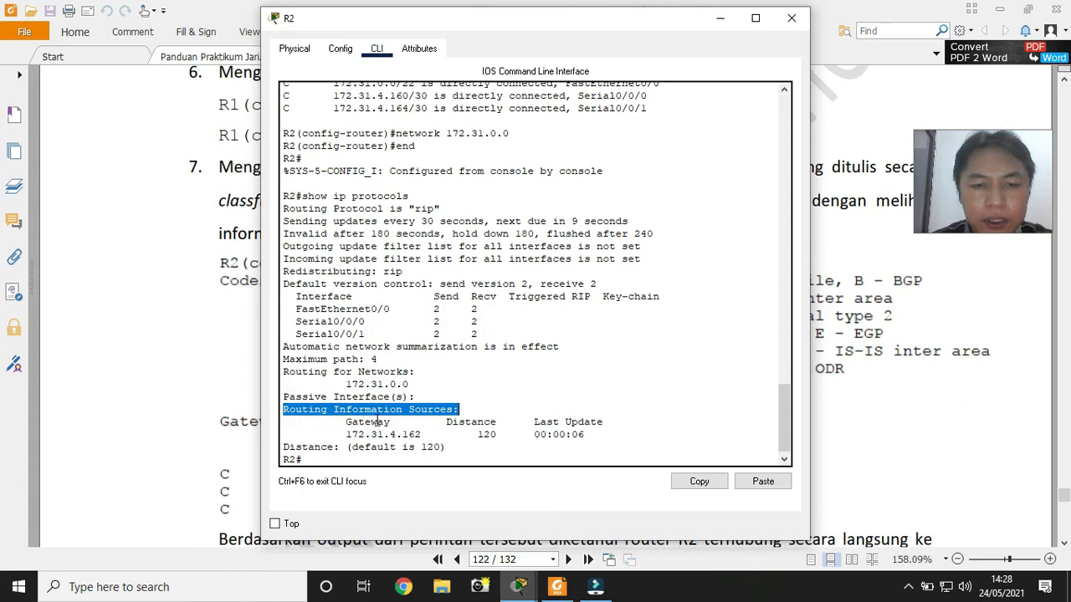
pyautogui.moveTo(346, 434); pyautogui.dragTo(422, 435)
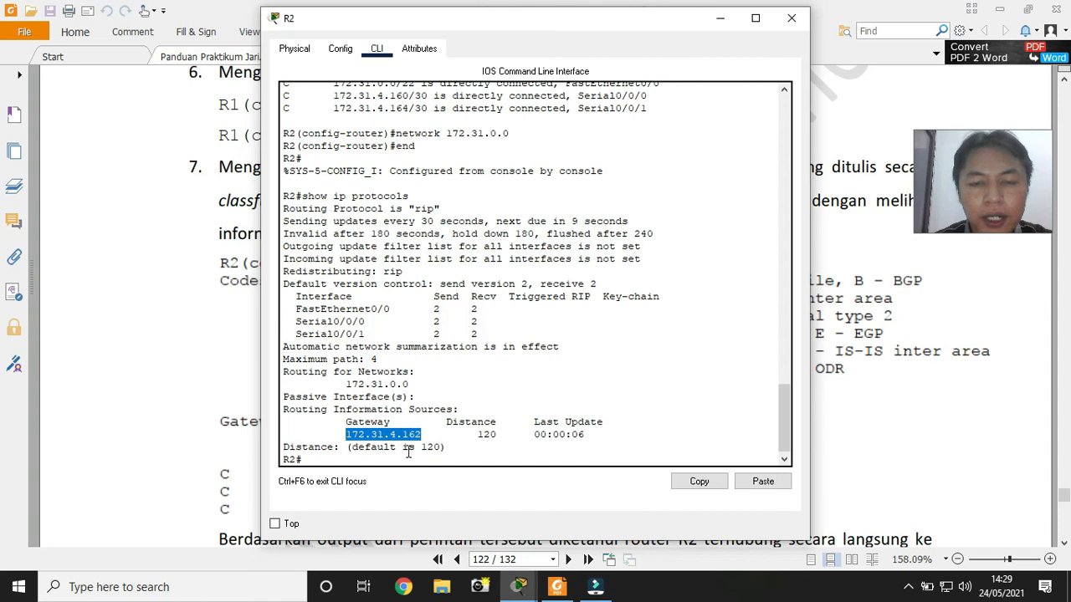
pyautogui.click(394, 462)
pyautogui.moveTo(420, 447); pyautogui.dragTo(437, 448)
pyautogui.click(438, 452)
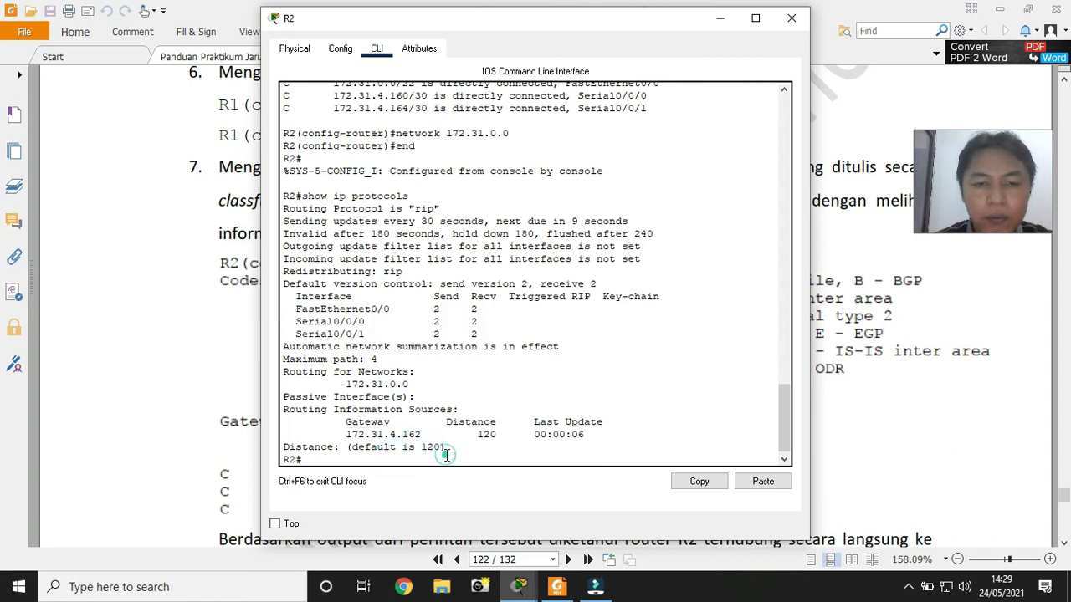
# Display R2's routing table with show ip route and highlight the route learned through RIP
pyautogui.write('ow ip route')
pyautogui.press('Return')
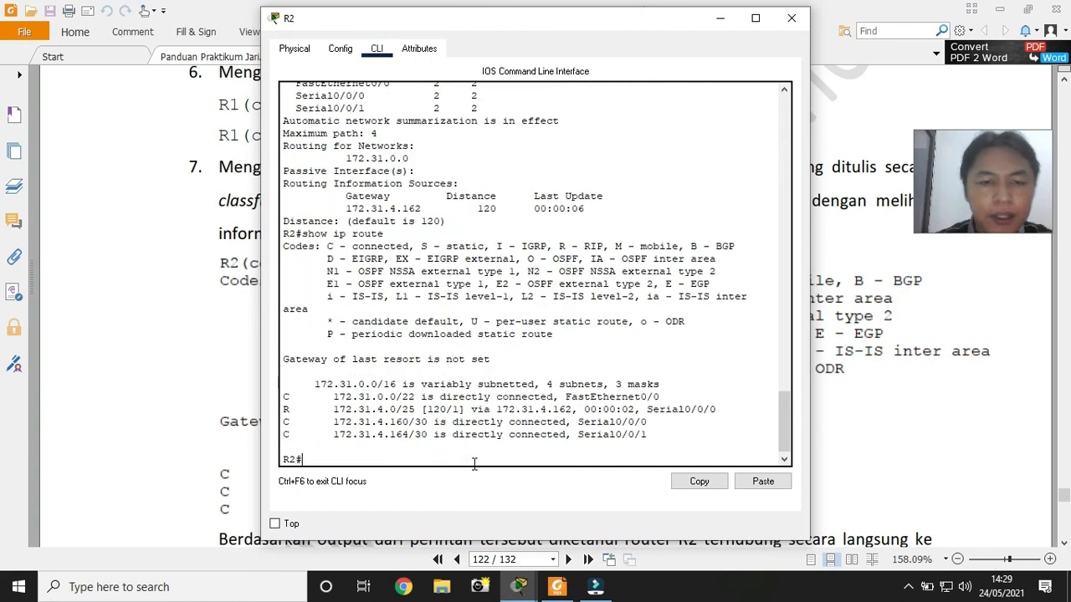
pyautogui.moveTo(283, 409); pyautogui.dragTo(728, 410)
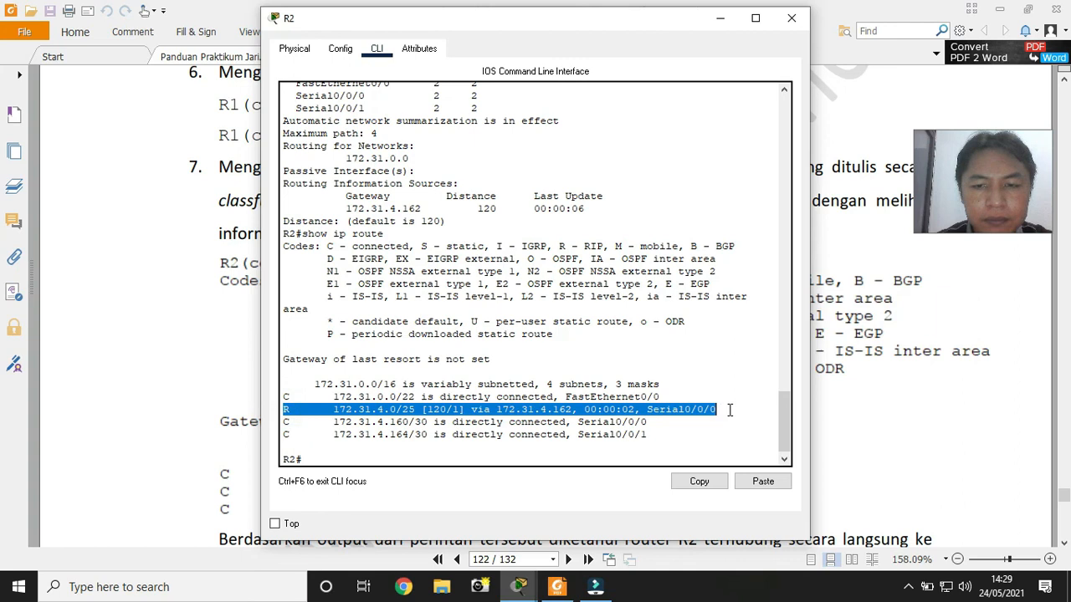
pyautogui.click(649, 424)
# Place R2's CLI window beside the topology and highlight the RIP route's destination network, next hop, administrative distance and metric
pyautogui.moveTo(507, 581)
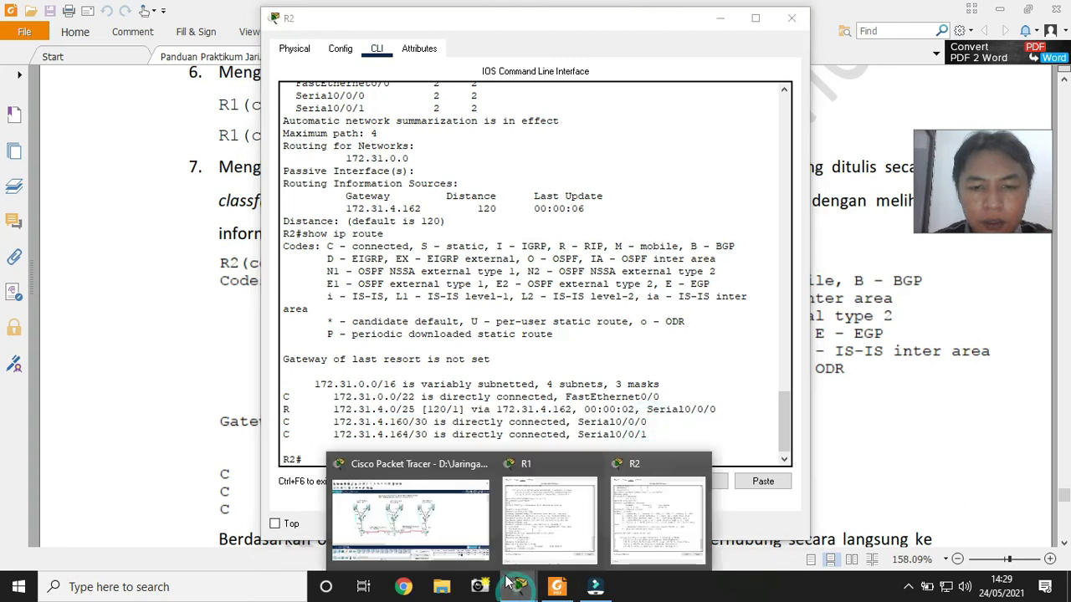
pyautogui.click(444, 536)
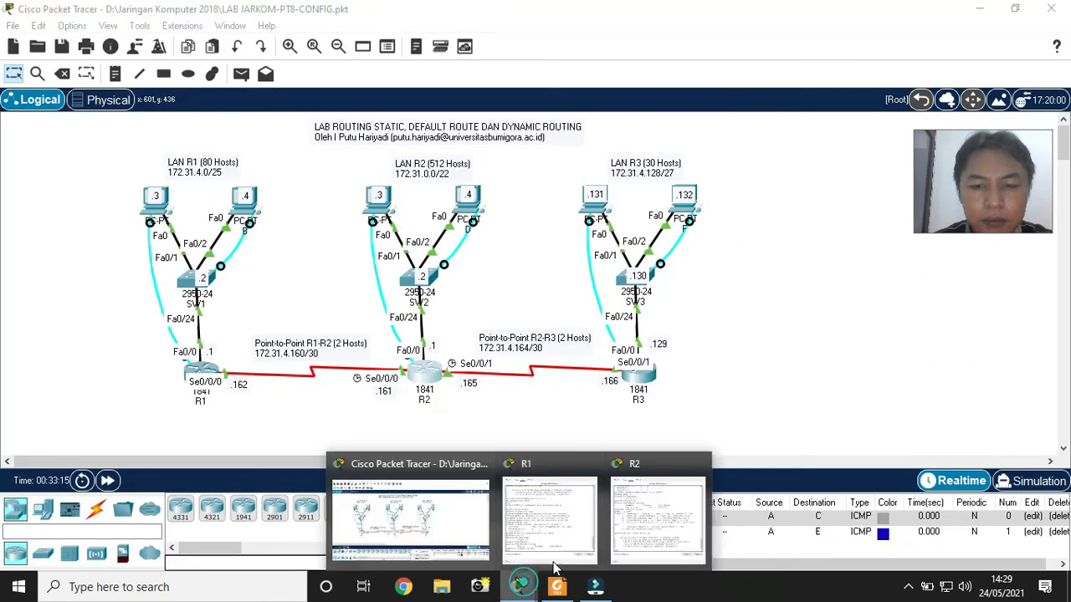
pyautogui.click(623, 527)
pyautogui.moveTo(694, 37); pyautogui.dragTo(728, 36)
pyautogui.click(570, 423)
pyautogui.moveTo(574, 423); pyautogui.dragTo(654, 422)
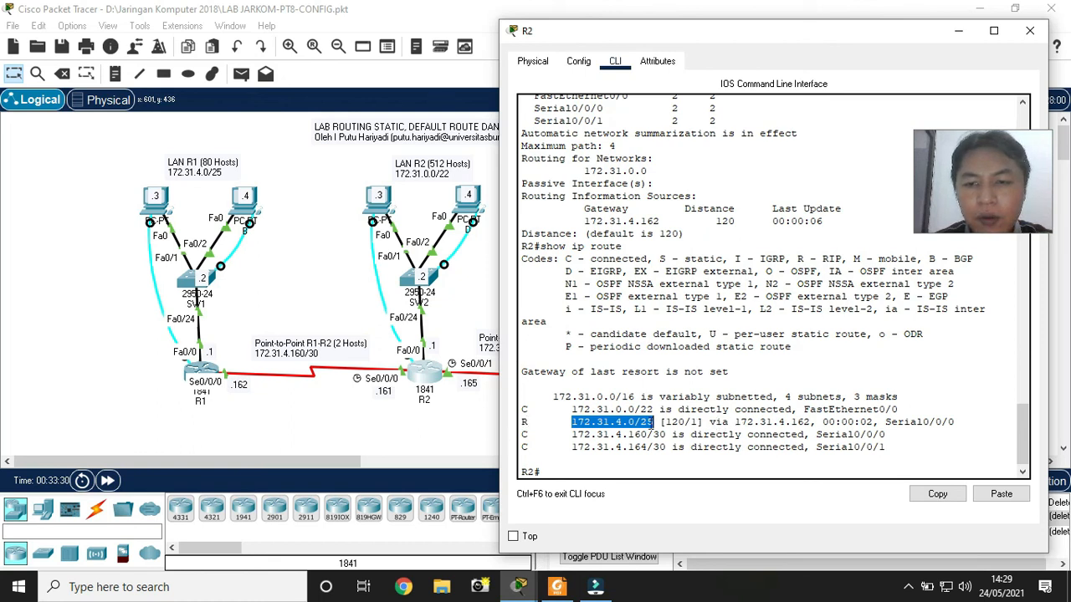
pyautogui.moveTo(734, 422); pyautogui.dragTo(811, 422)
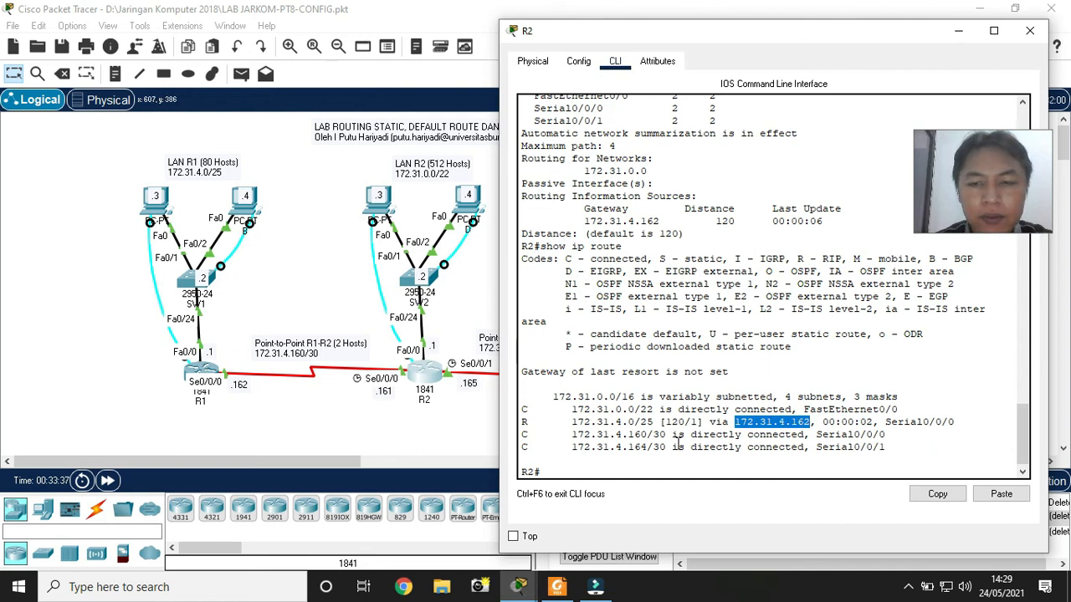
pyautogui.moveTo(660, 423); pyautogui.dragTo(686, 423)
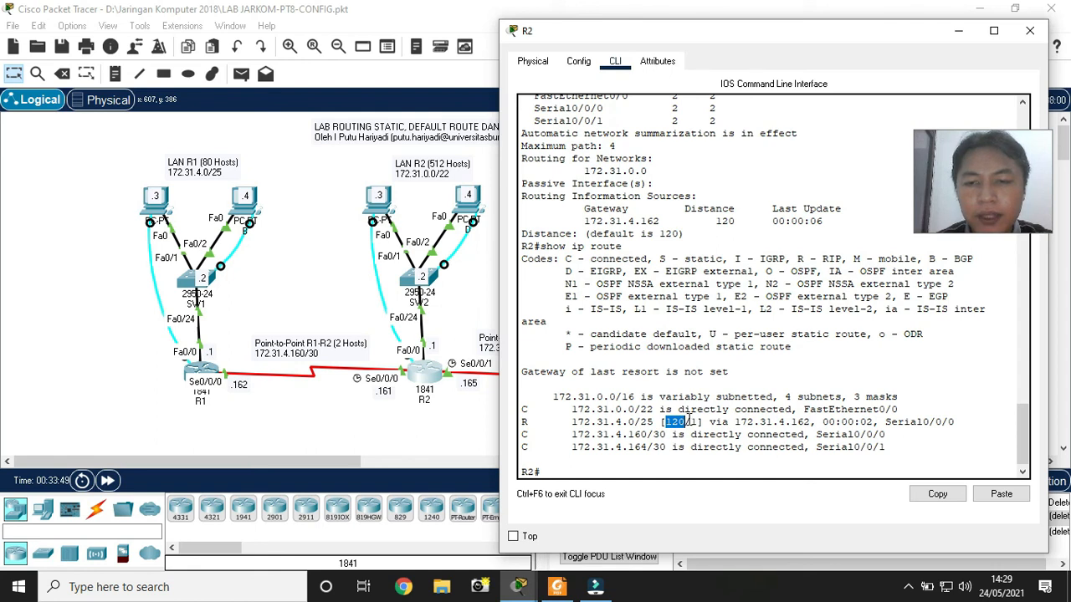
pyautogui.doubleClick(694, 423)
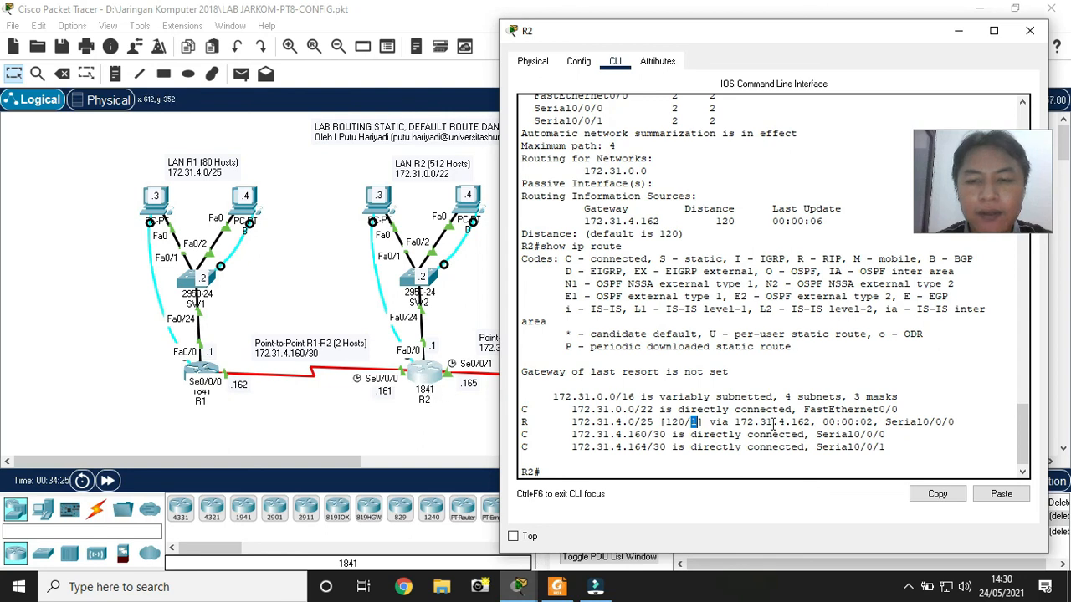
# Consult guide section C on configuring RIP on R3 in Foxit Reader, then open router R3's CLI in Packet Tracer
pyautogui.click(557, 586)
pyautogui.scroll(-5, 502, 404)
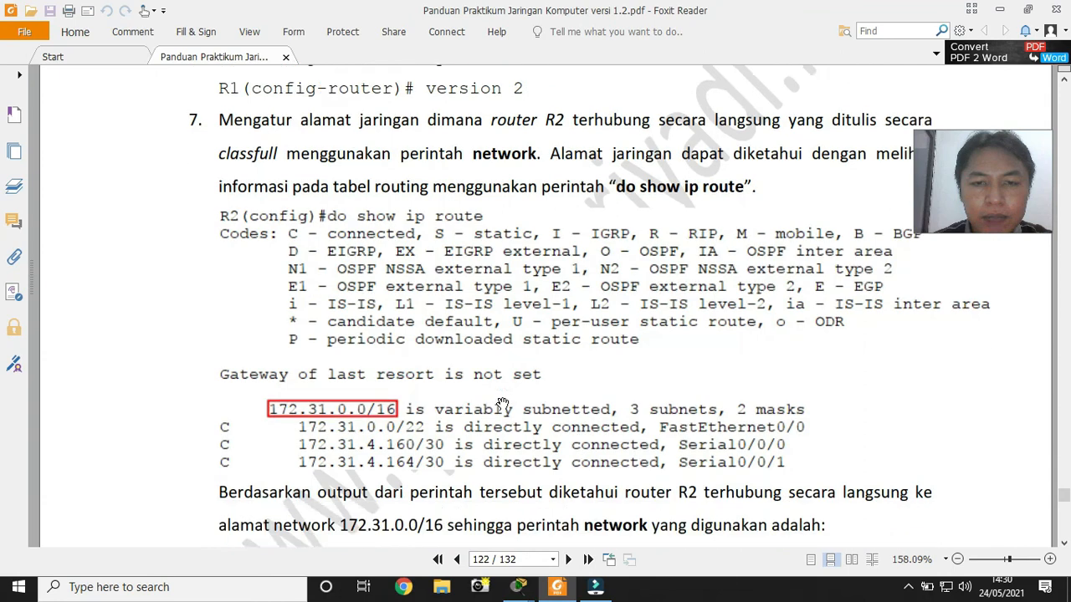
pyautogui.scroll(-15, 502, 406)
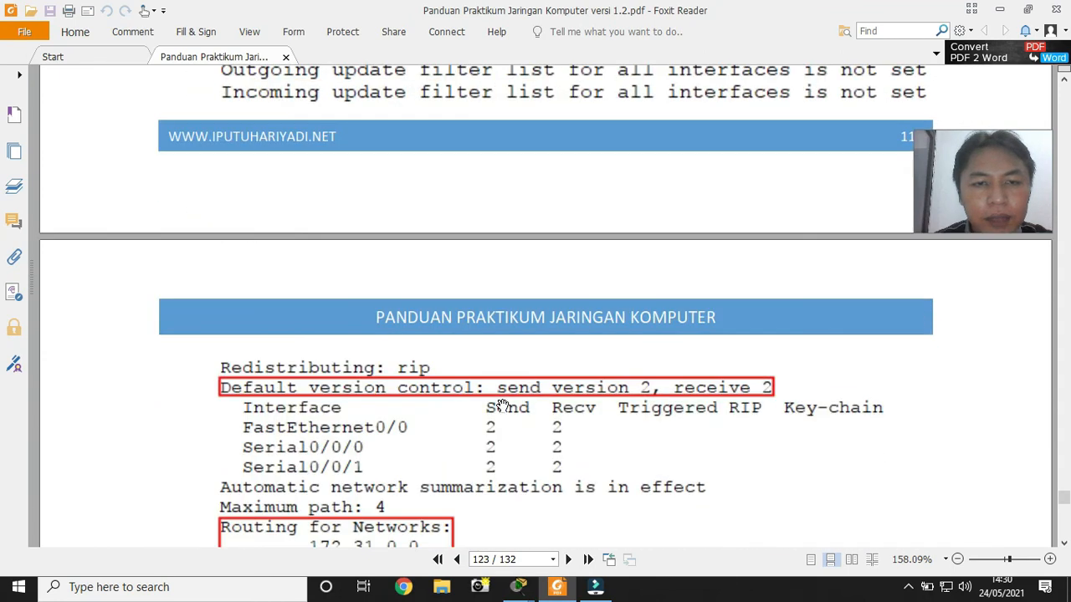
pyautogui.scroll(-2, 501, 407)
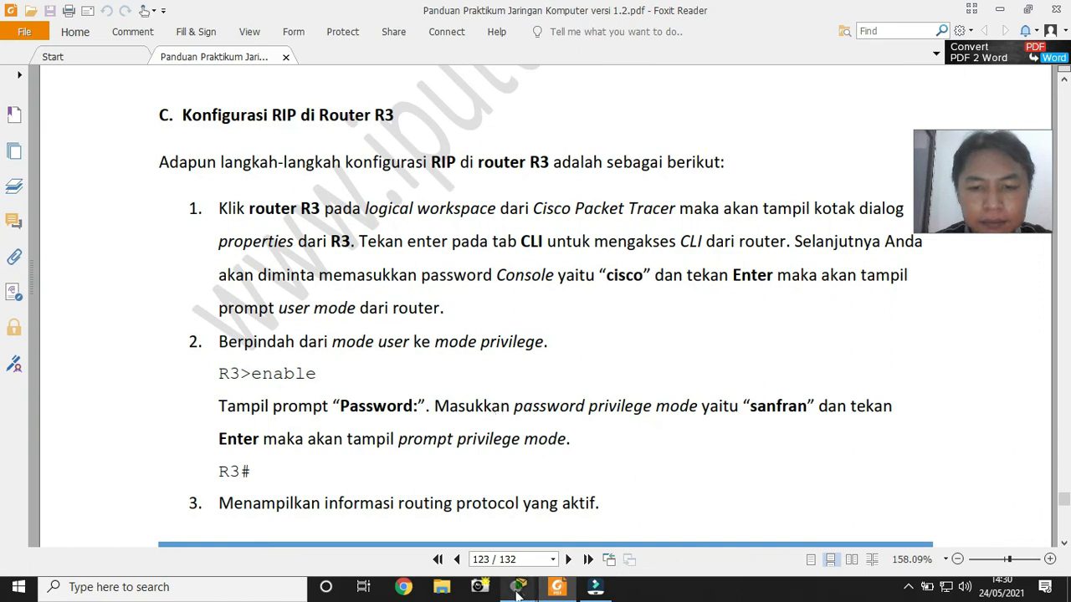
pyautogui.moveTo(518, 586)
pyautogui.click(445, 539)
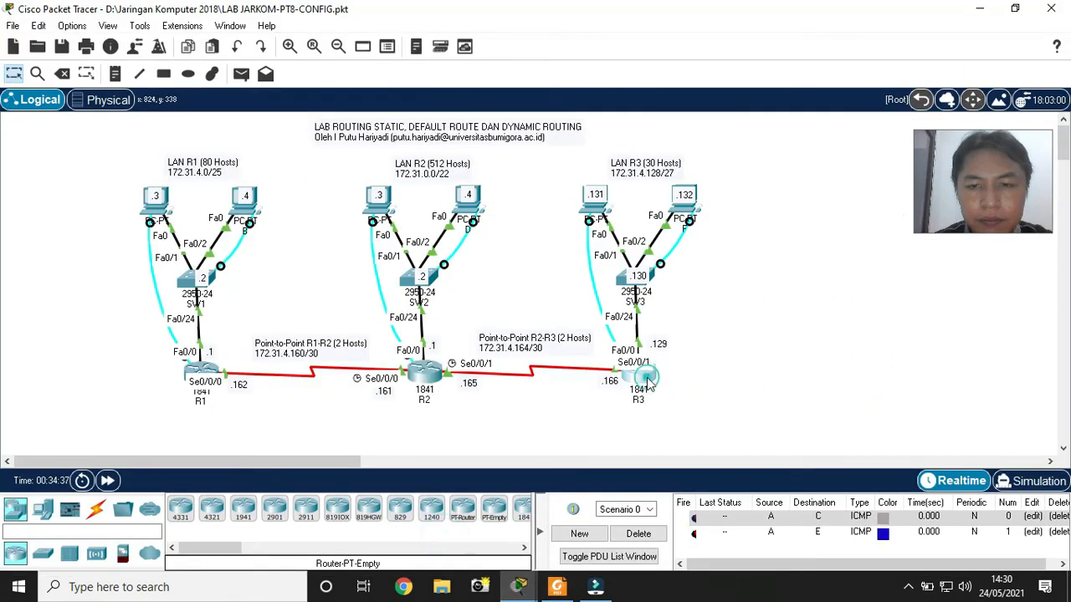
pyautogui.click(635, 378)
pyautogui.click(376, 48)
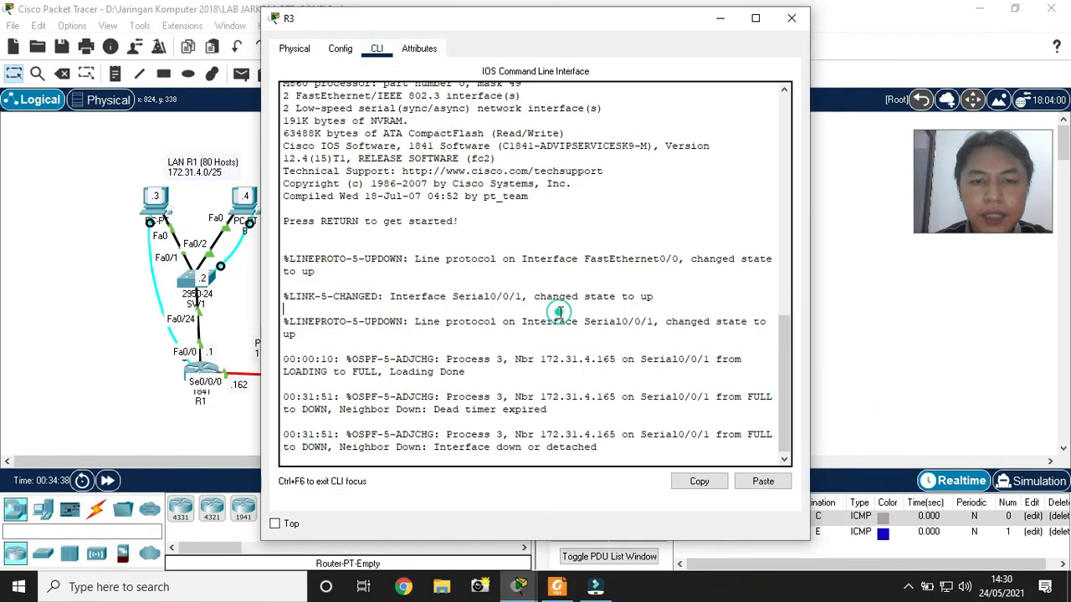
# Log in to R3 with the console password and enter privileged mode with enable and the privileged-mode password
pyautogui.press('Return')
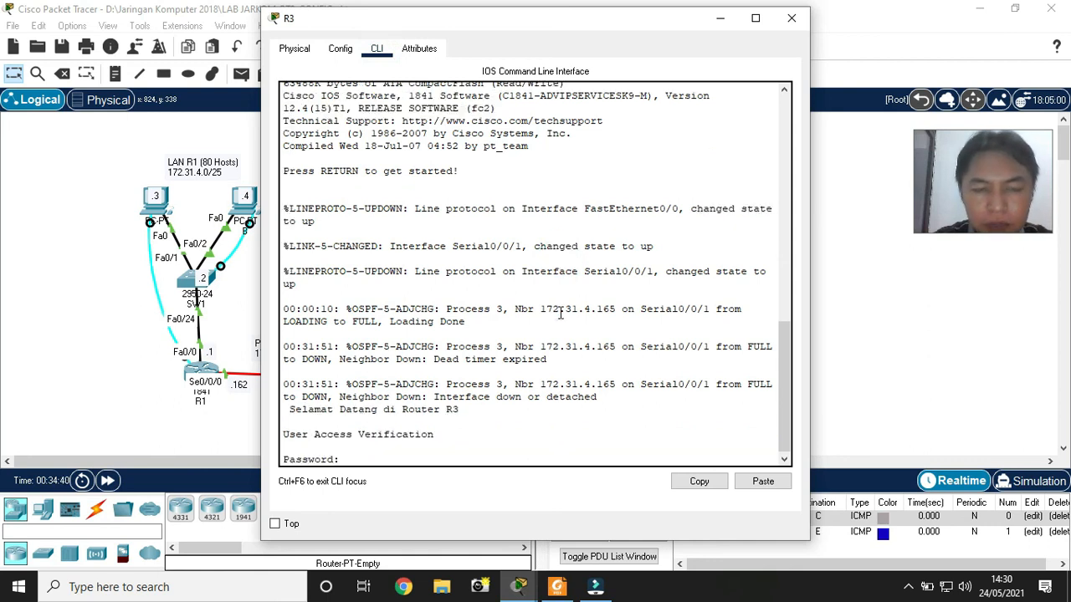
pyautogui.press('Return')
pyautogui.write('enable')
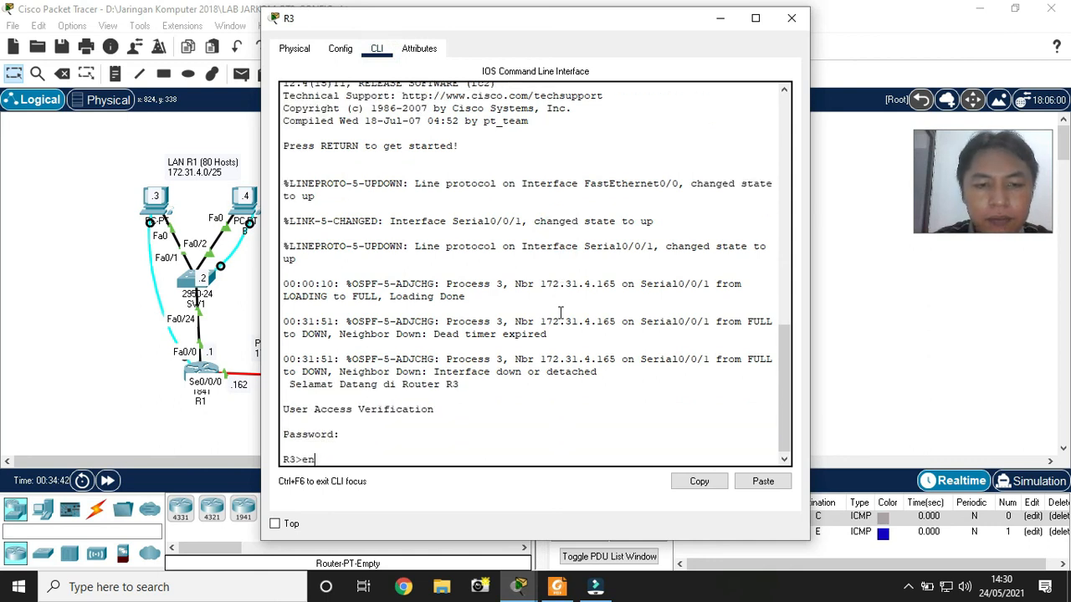
pyautogui.press('Return')
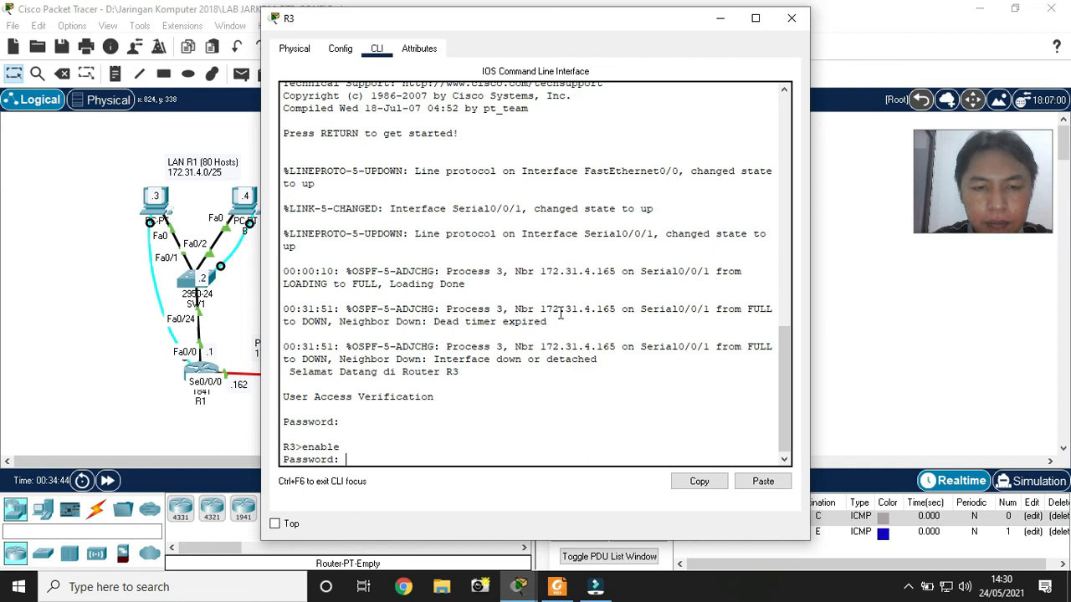
pyautogui.press('Return')
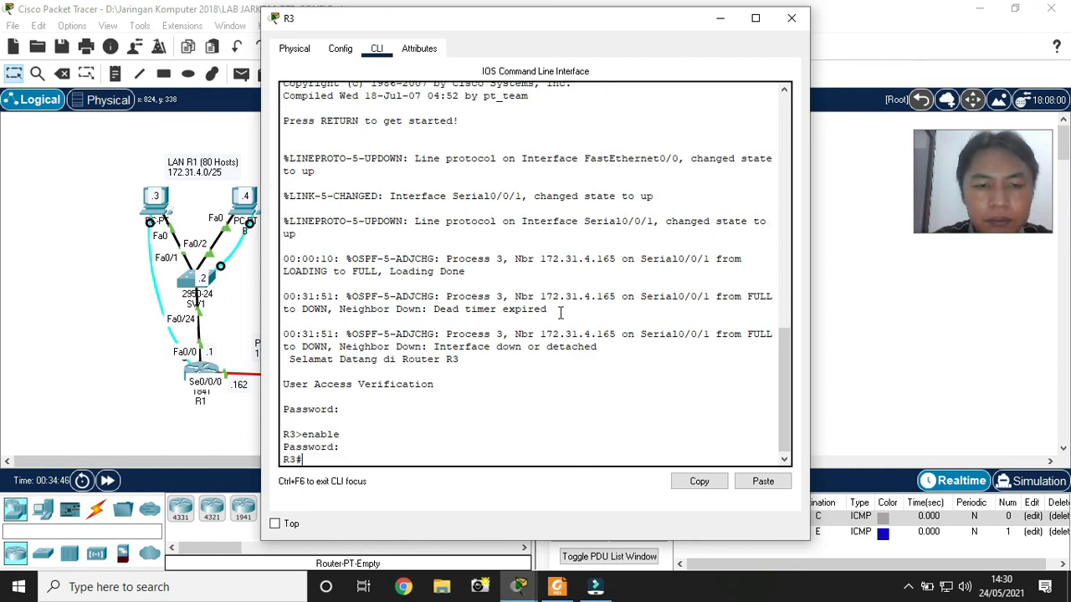
# Display R3's active routing protocol with show ip protocols and highlight the protocol name and process number
pyautogui.write('show ip protocols')
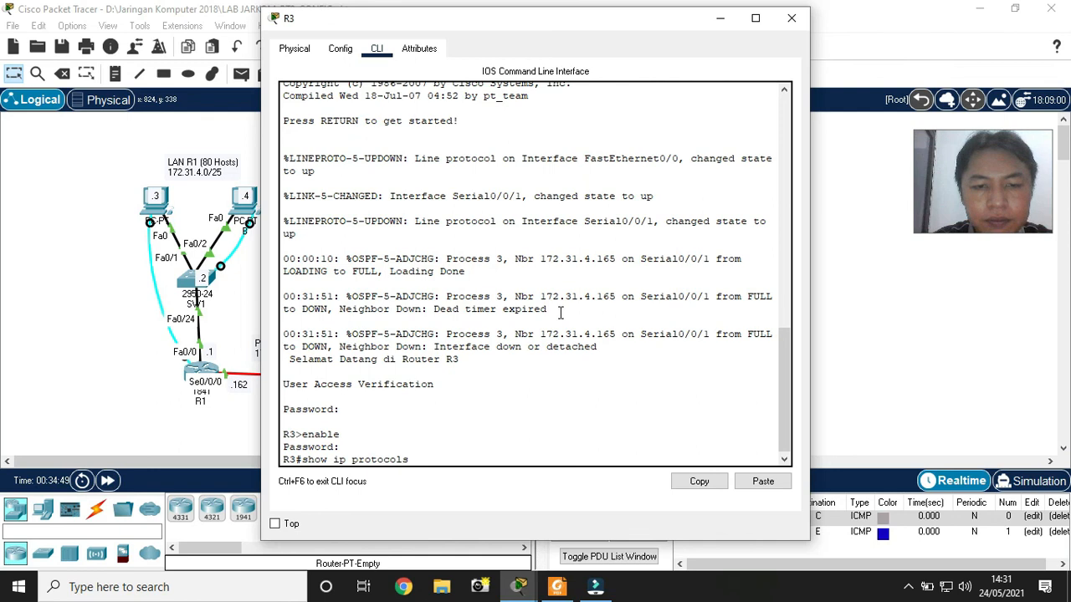
pyautogui.press('Return')
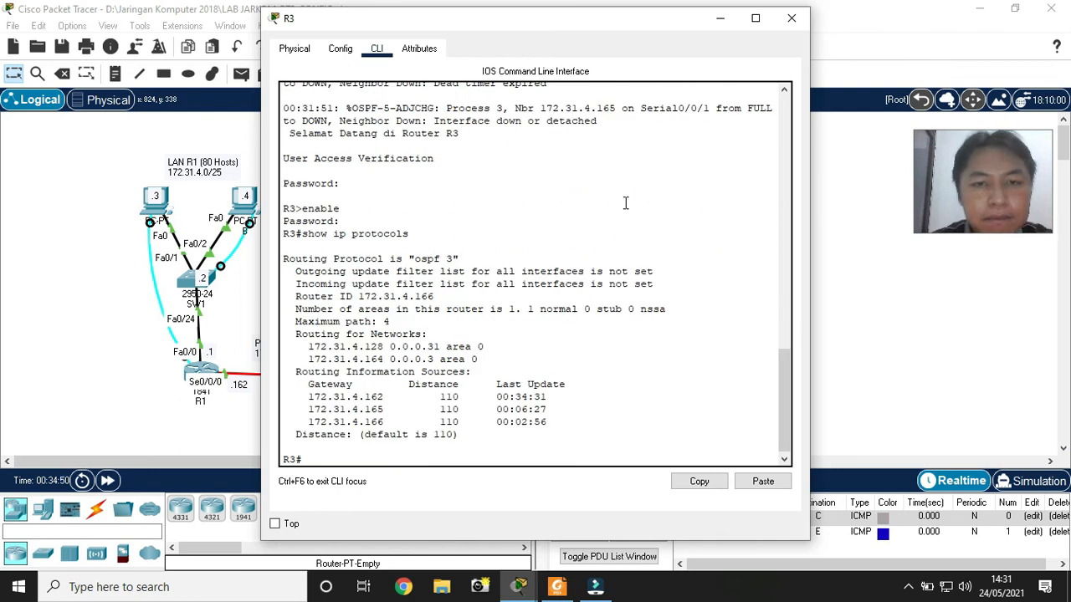
pyautogui.moveTo(414, 258); pyautogui.dragTo(452, 260)
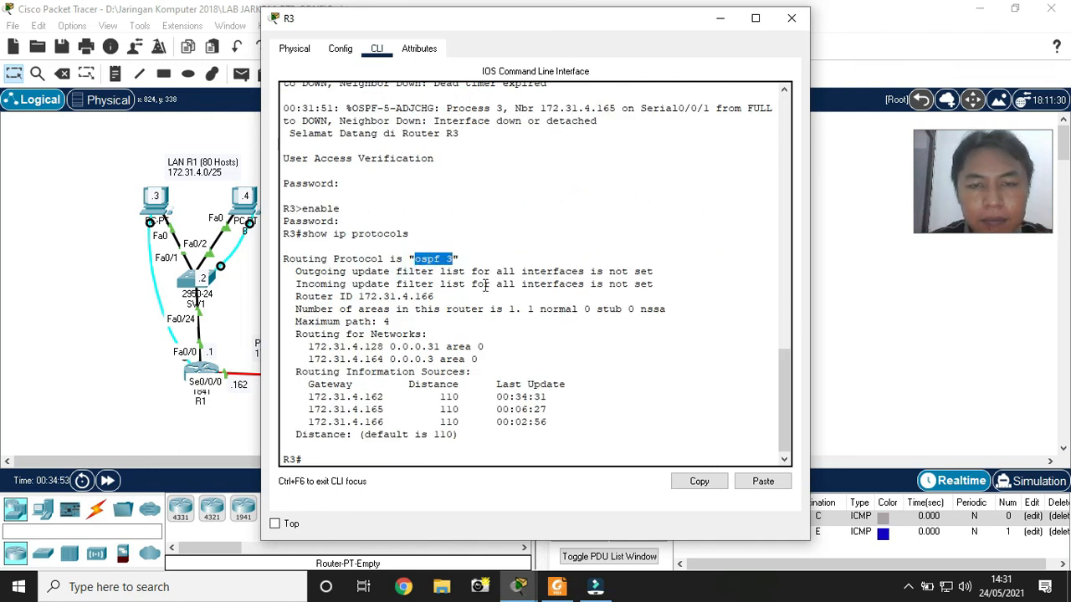
# Enter global configuration mode on R3 with conf t and disable OSPF using no router ospf 3
pyautogui.click(556, 344)
pyautogui.write('conf t')
pyautogui.press('Return')
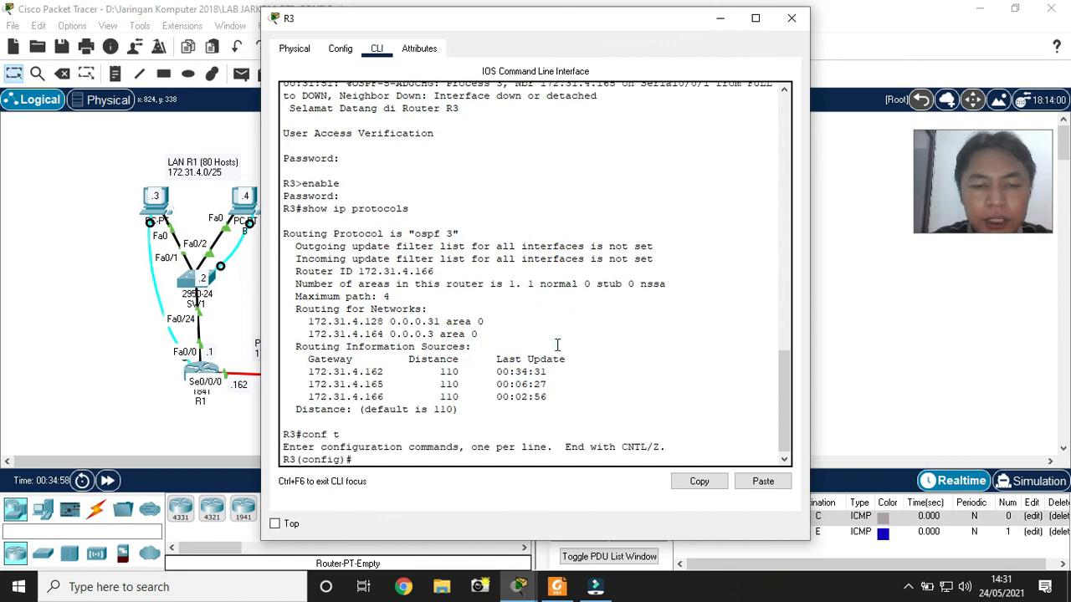
pyautogui.write('no rout')
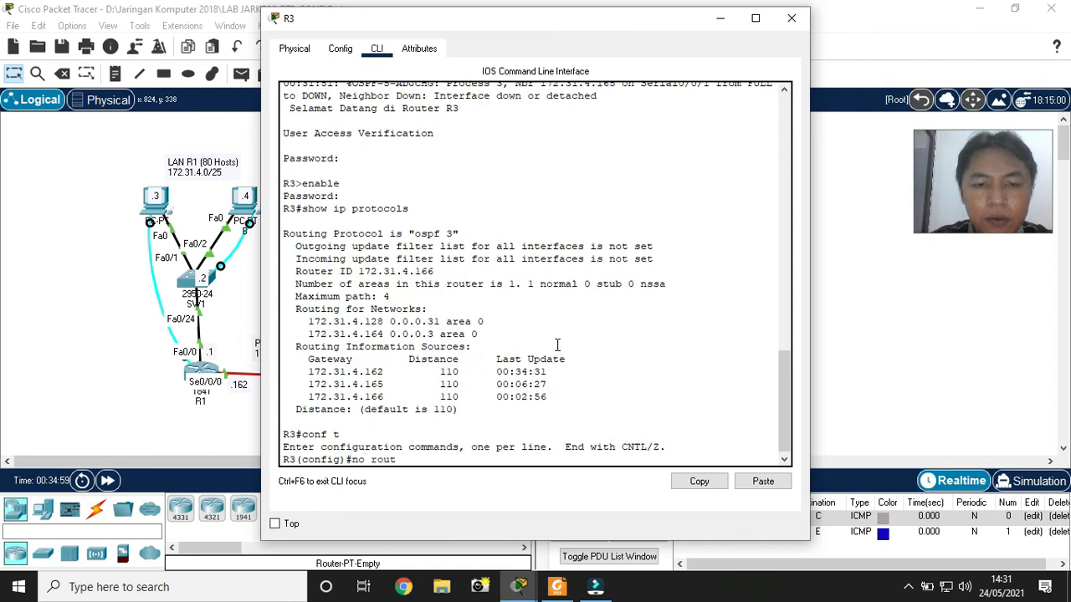
pyautogui.write('er ospf 3')
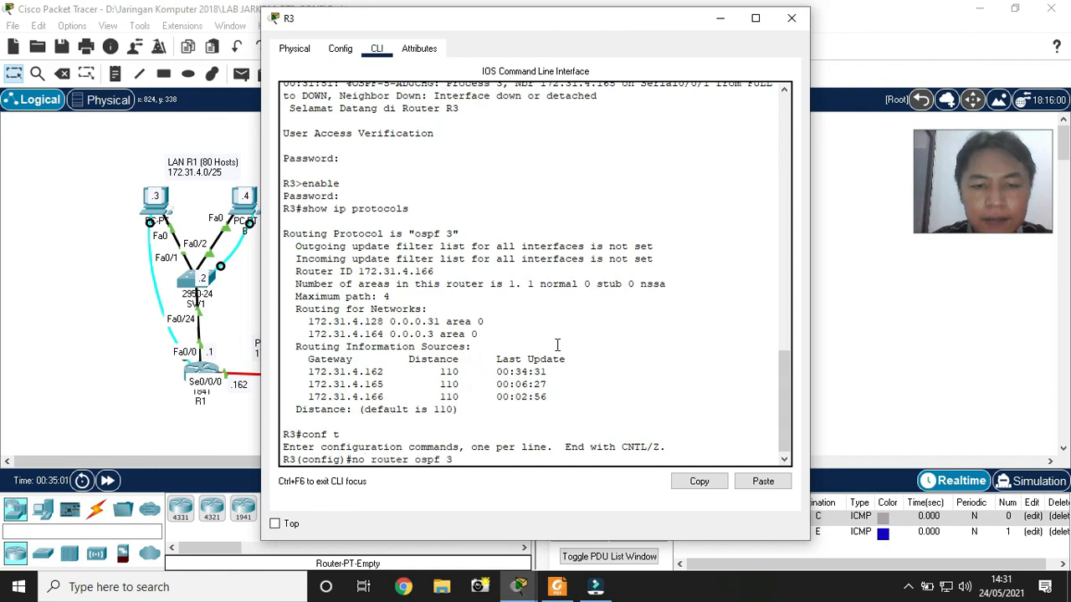
pyautogui.press('Return')
# Check from configuration mode whether any routing protocol is still active on R3 with do show ip protocols
pyautogui.write('do show')
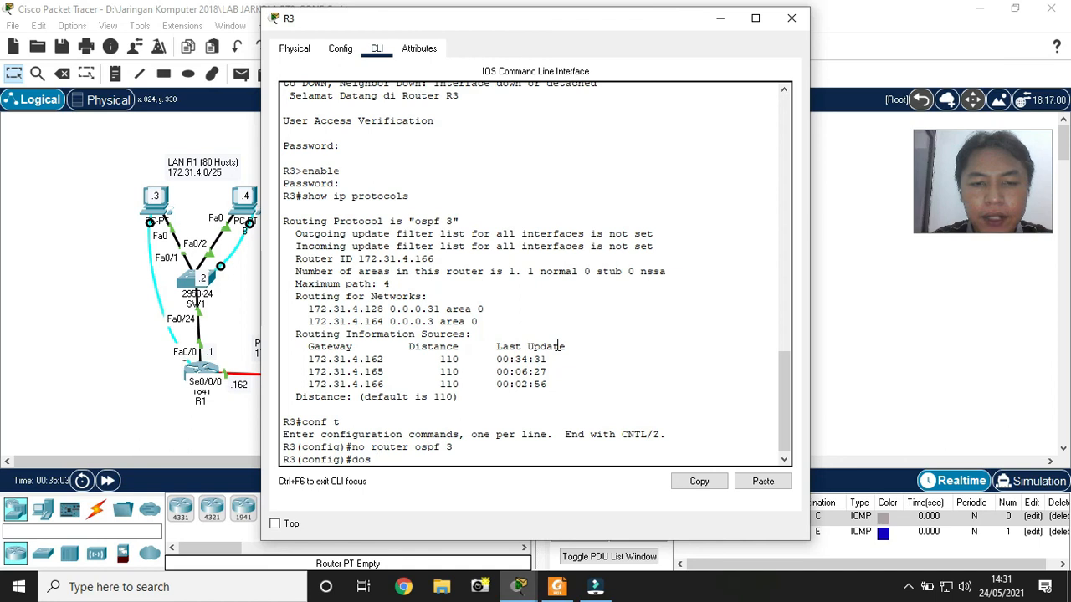
pyautogui.write(' ip ')
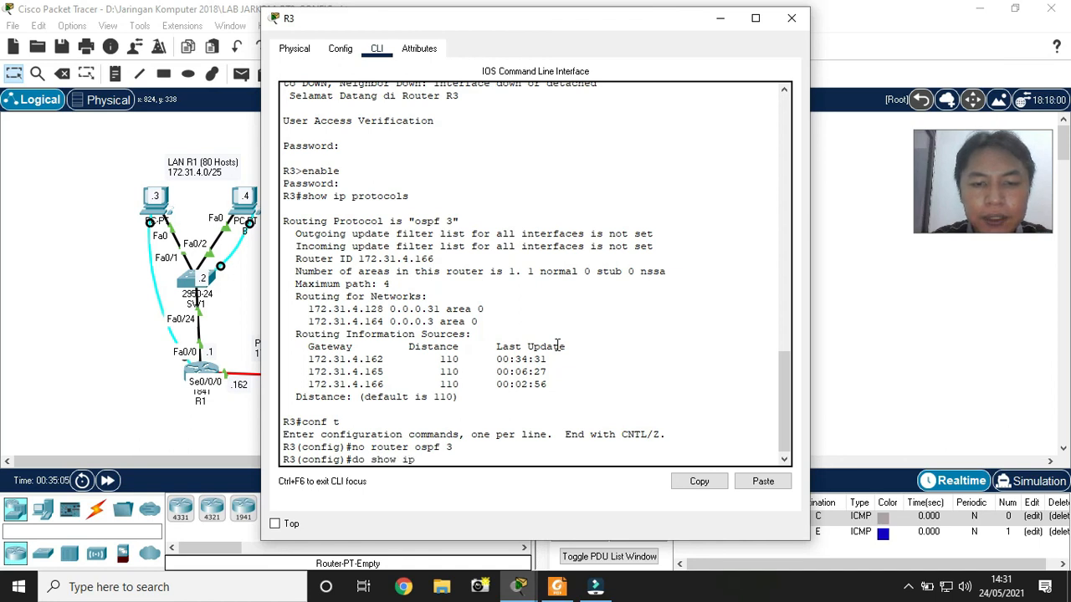
pyautogui.write('protocols')
pyautogui.press('Return')
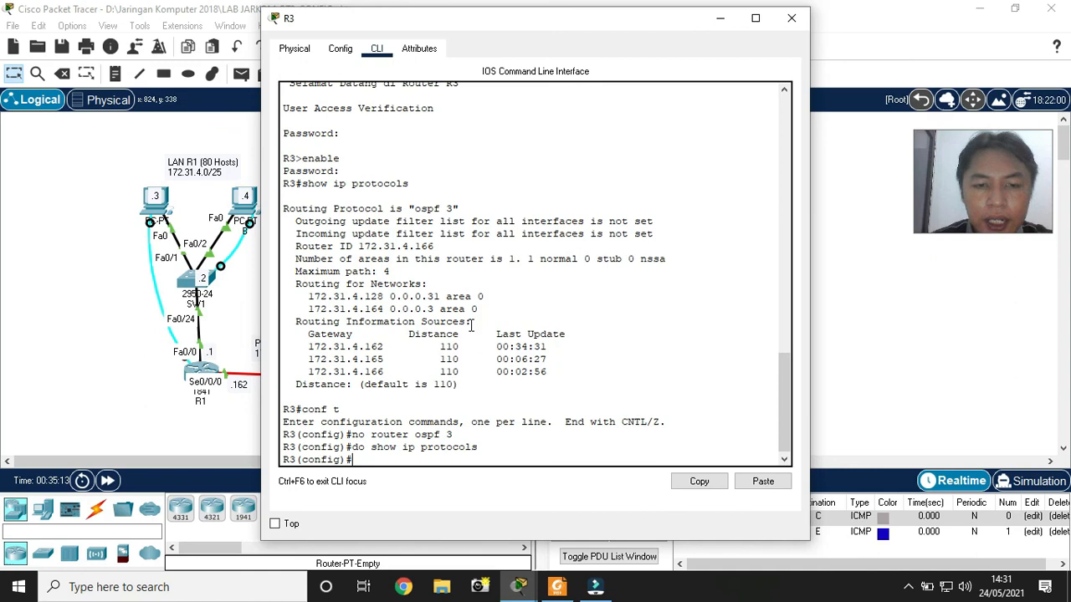
# Consult guide step 6 in Foxit Reader, then enable RIP on R3 in Packet Tracer with router rip and version 2
pyautogui.click(557, 587)
pyautogui.scroll(-5, 596, 439)
pyautogui.scroll(-10, 596, 439)
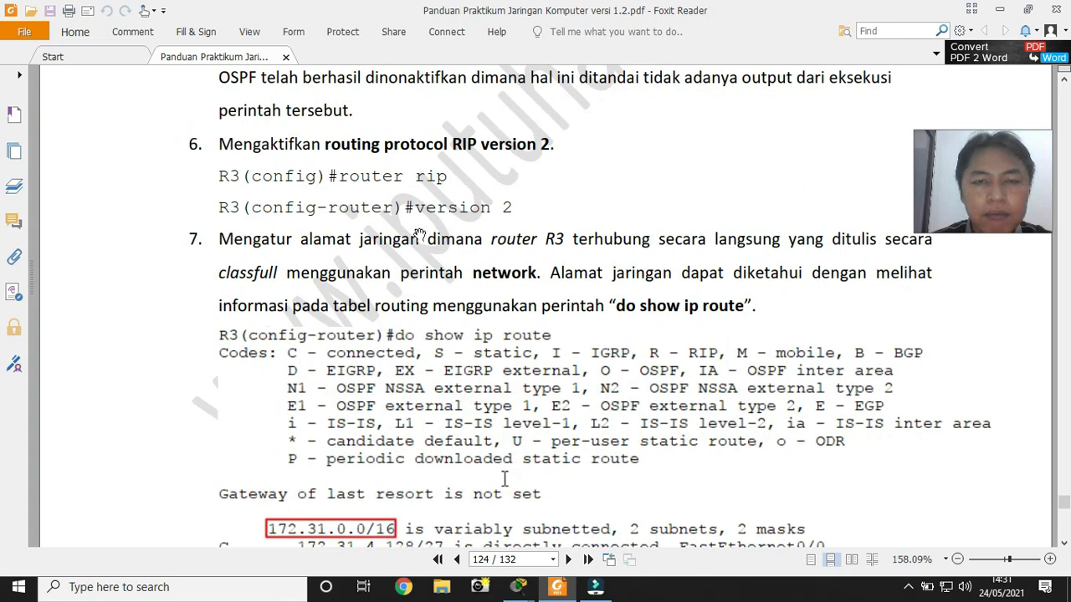
pyautogui.hotkey('alt', 'Tab')
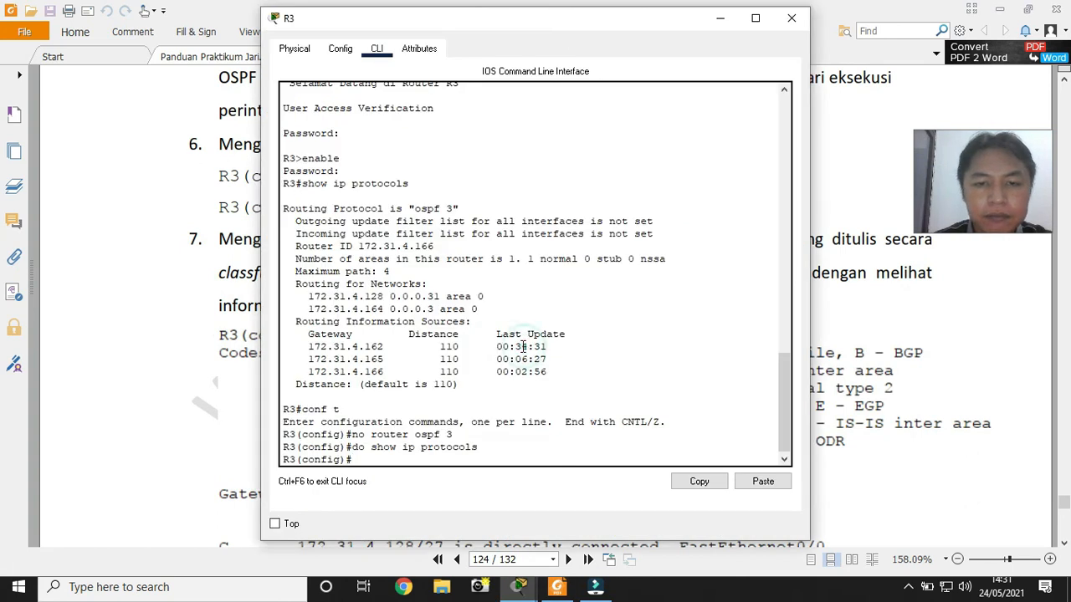
pyautogui.write('router rip')
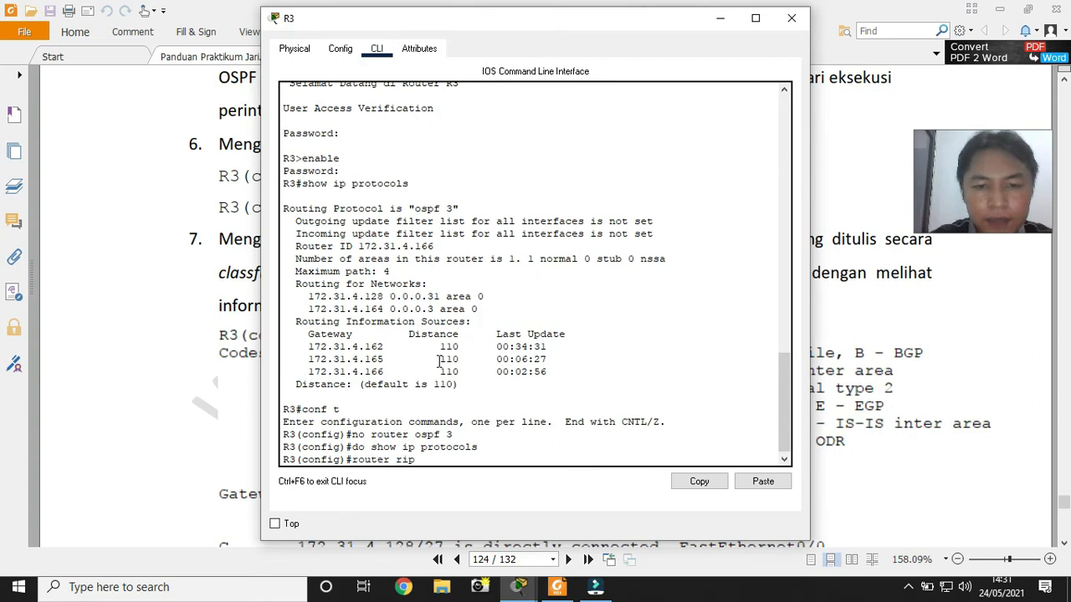
pyautogui.press('Return')
pyautogui.write('version 2')
pyautogui.press('Return')
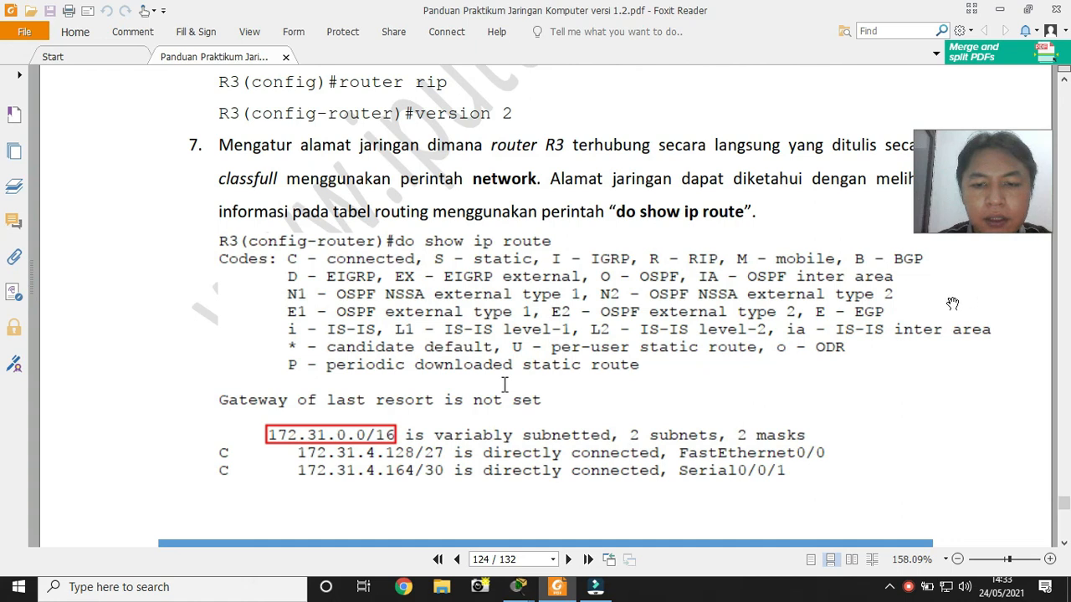
# Return to R3's CLI, run do show ip route and highlight the classful network address above the directly connected routes
pyautogui.moveTo(519, 587)
pyautogui.click(724, 529)
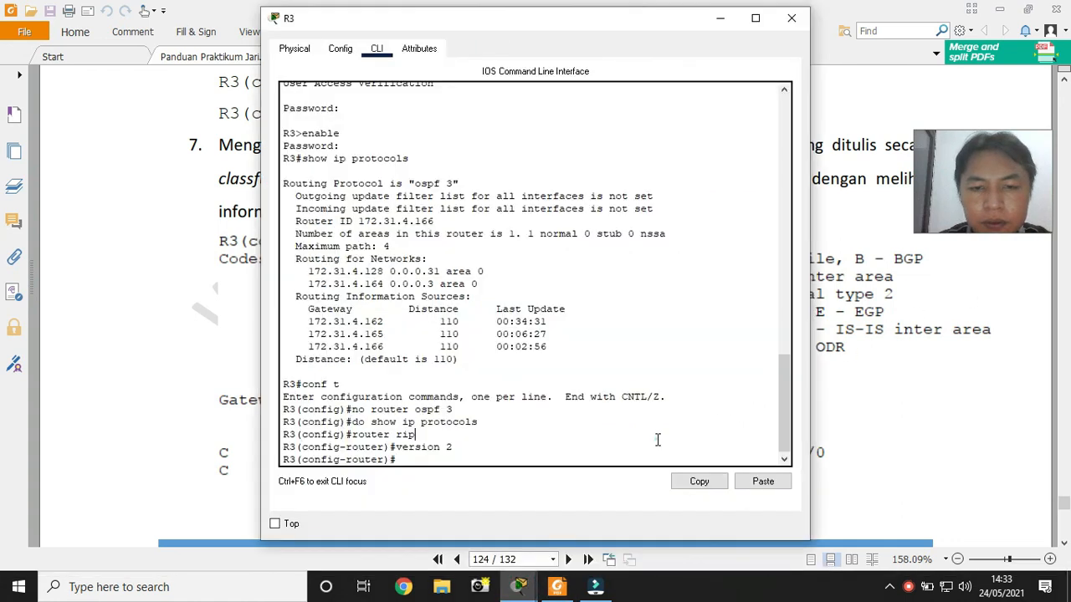
pyautogui.write('show ip route')
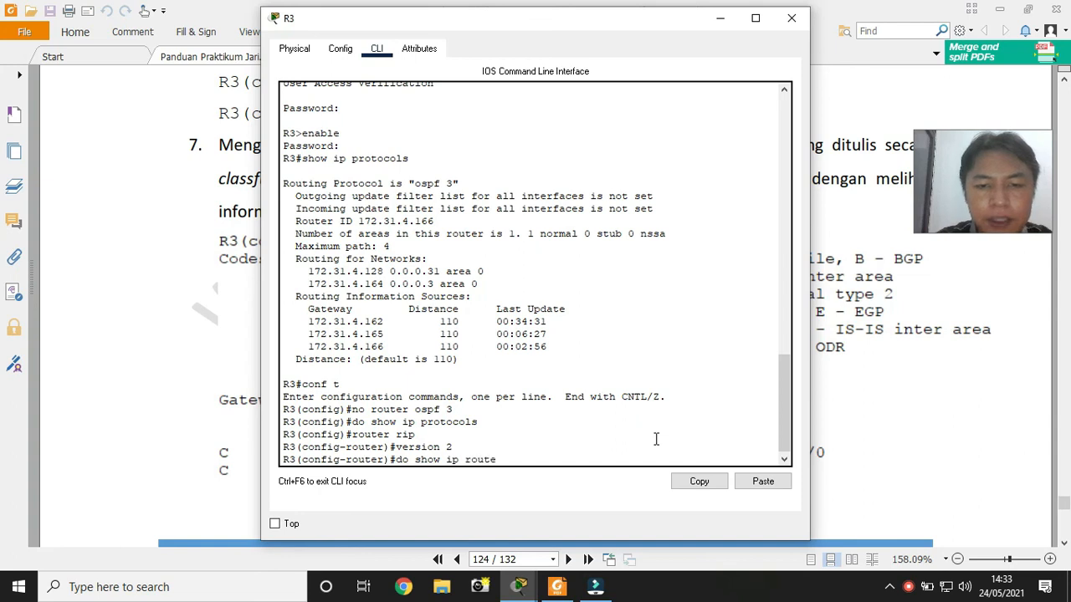
pyautogui.press('Return')
pyautogui.moveTo(314, 409); pyautogui.dragTo(396, 410)
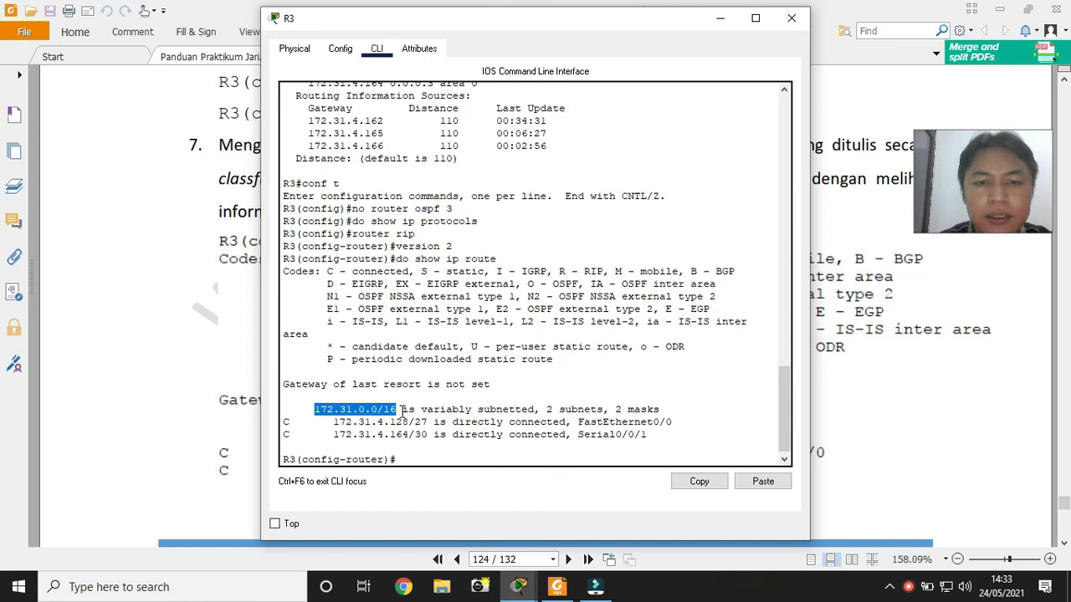
# Consult the rest of guide step 7 in Foxit Reader, then add network 172.31.0.0 to R3's RIP configuration in Packet Tracer
pyautogui.click(889, 404)
pyautogui.scroll(-10, 874, 410)
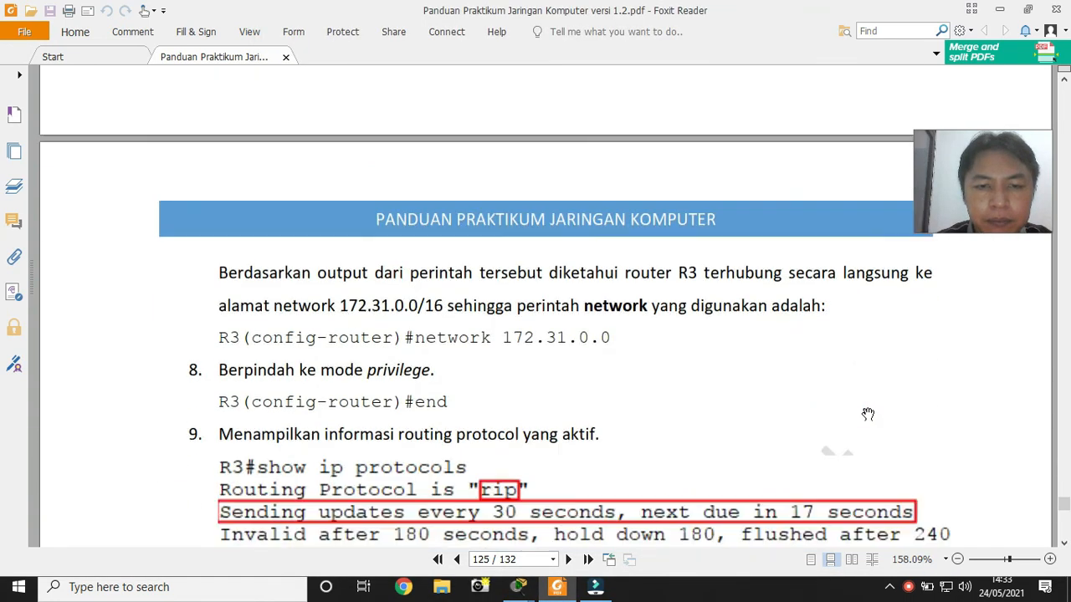
pyautogui.scroll(-2, 868, 414)
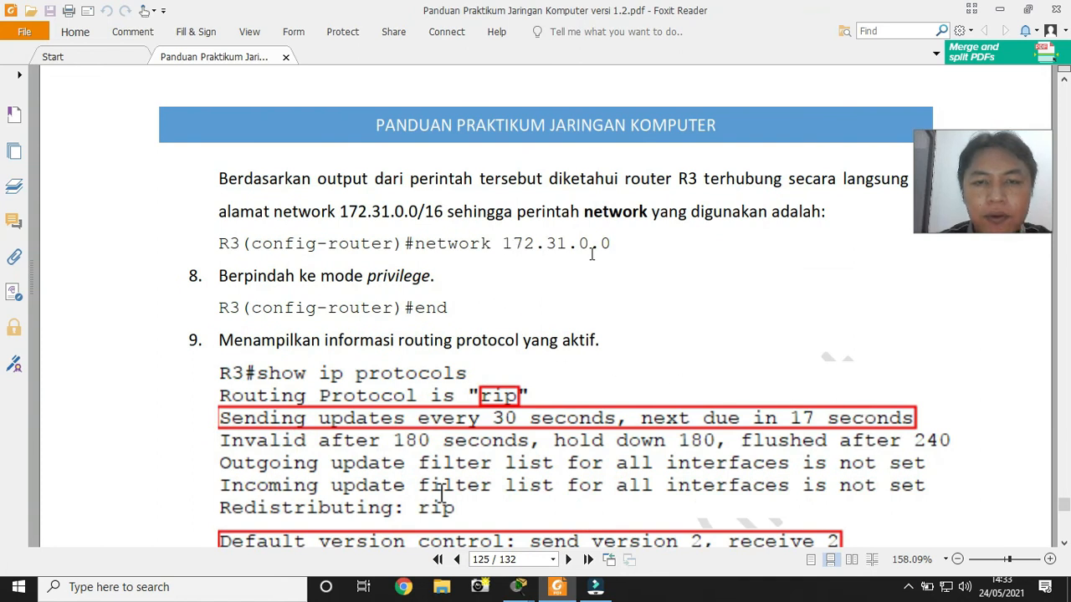
pyautogui.moveTo(526, 590)
pyautogui.click(730, 543)
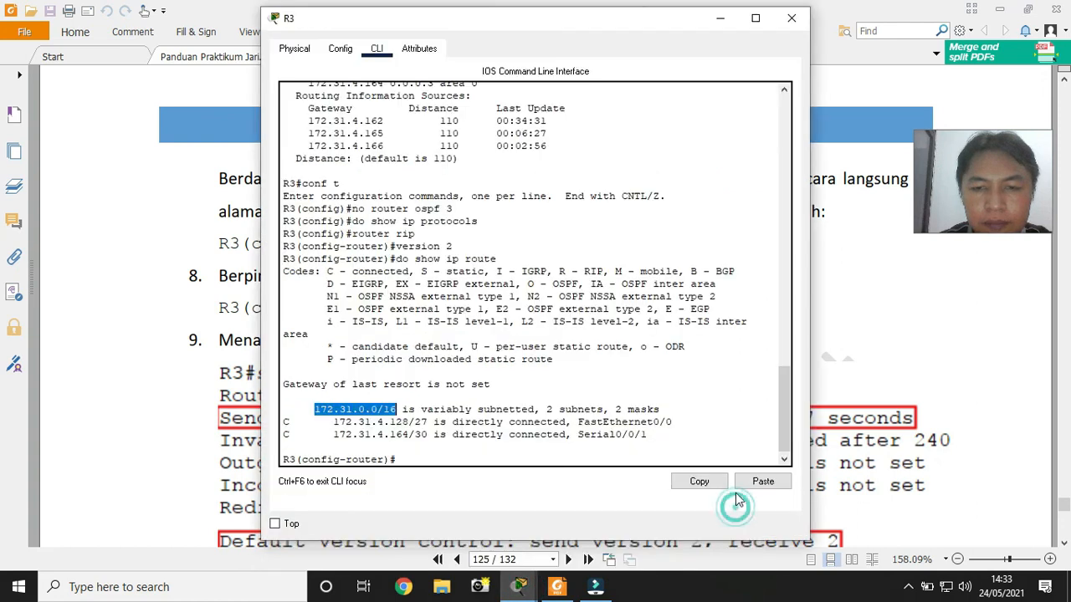
pyautogui.write('nte')
pyautogui.press('BackSpace')
pyautogui.press('BackSpace')
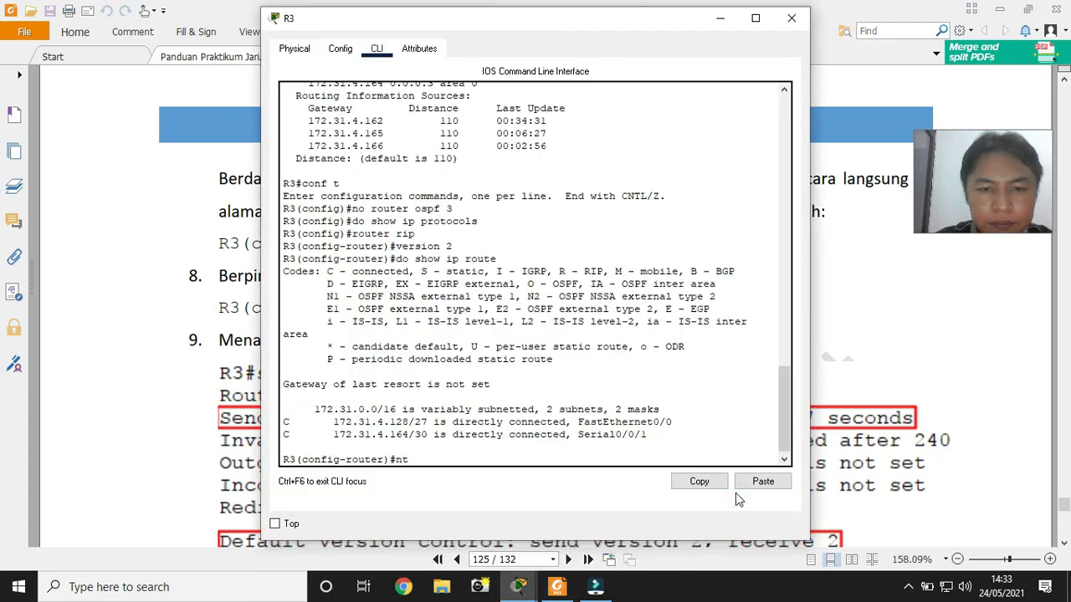
pyautogui.write('work 172.31.0.')
pyautogui.write('0')
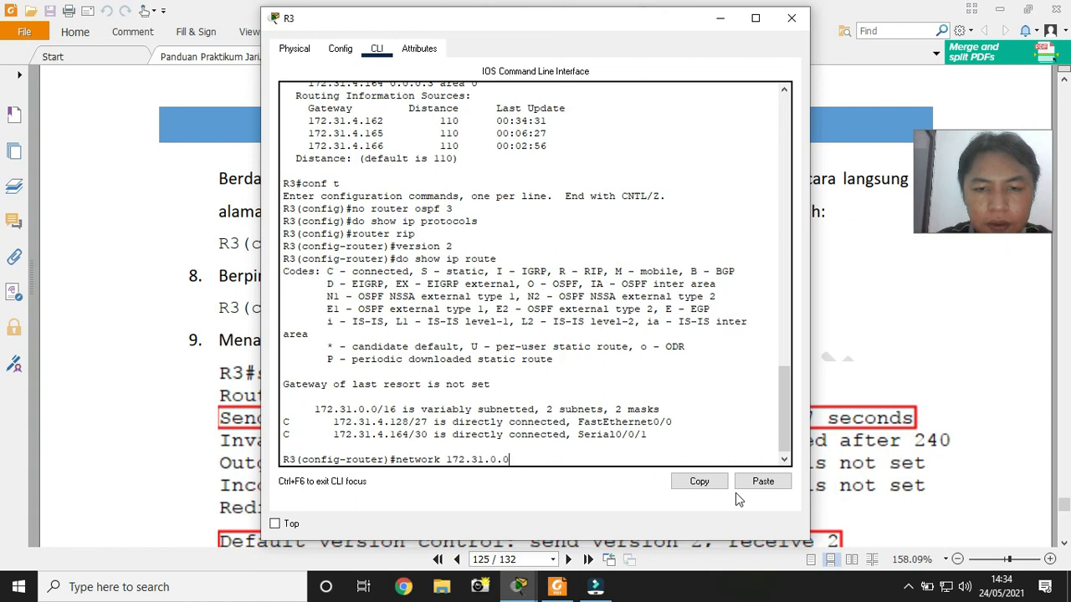
pyautogui.press('Return')
# Return R3 to privileged mode with end and display the active routing protocol with show ip protocols
pyautogui.write('en')
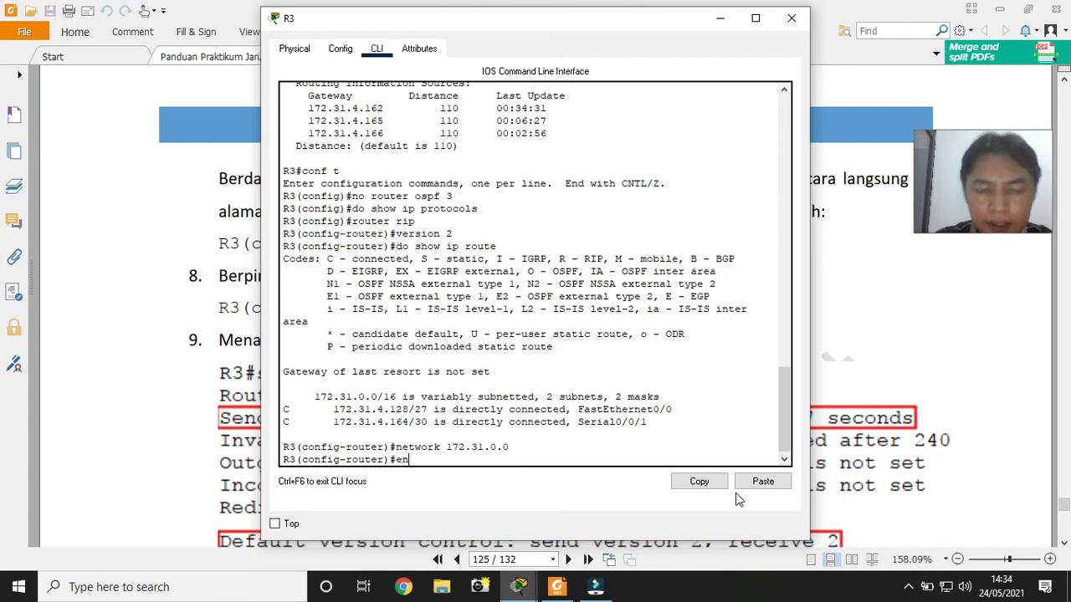
pyautogui.write('d')
pyautogui.press('Return')
pyautogui.press('Return')
pyautogui.write('show ip protocols')
pyautogui.press('Return')
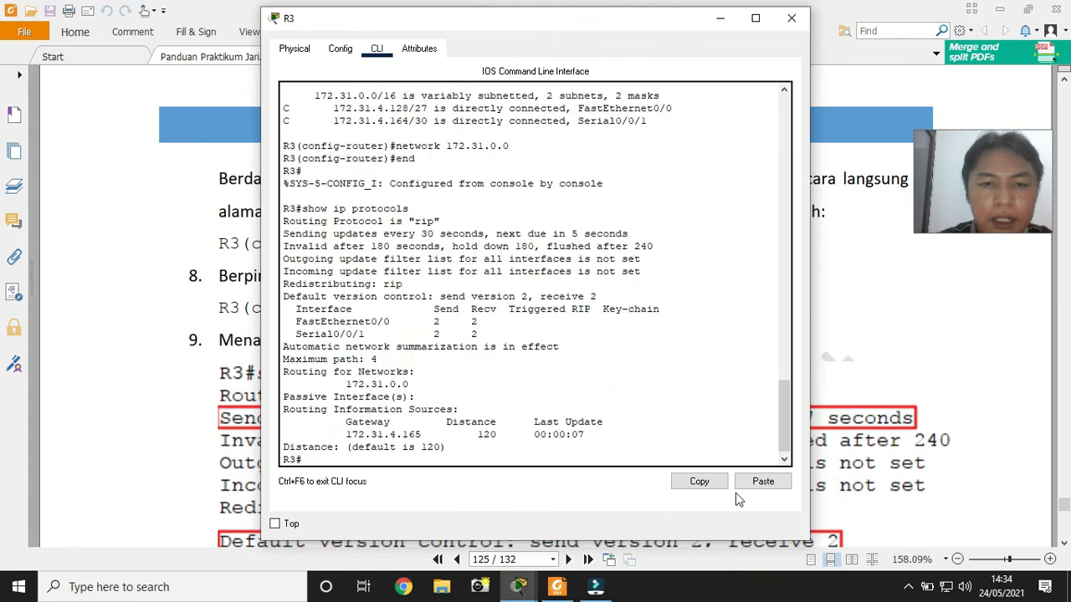
# Examine R3's RIP output by highlighting the protocol name, update timing, send and receive versions, advertised network, gateway source and default distance
pyautogui.doubleClick(417, 221)
pyautogui.moveTo(283, 234); pyautogui.dragTo(635, 236)
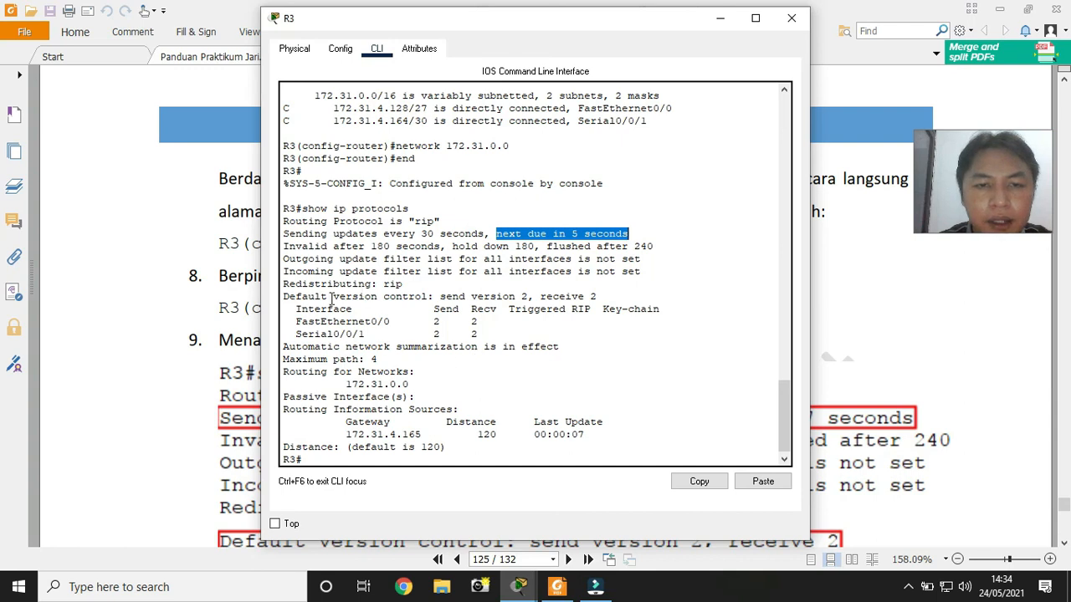
pyautogui.moveTo(439, 296); pyautogui.dragTo(597, 296)
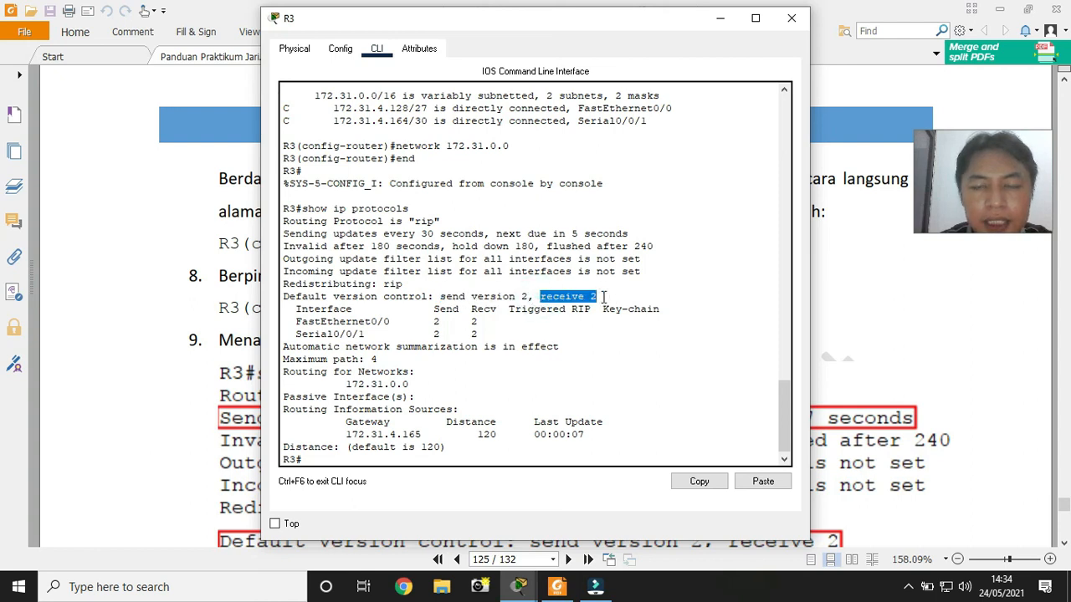
pyautogui.click(603, 296)
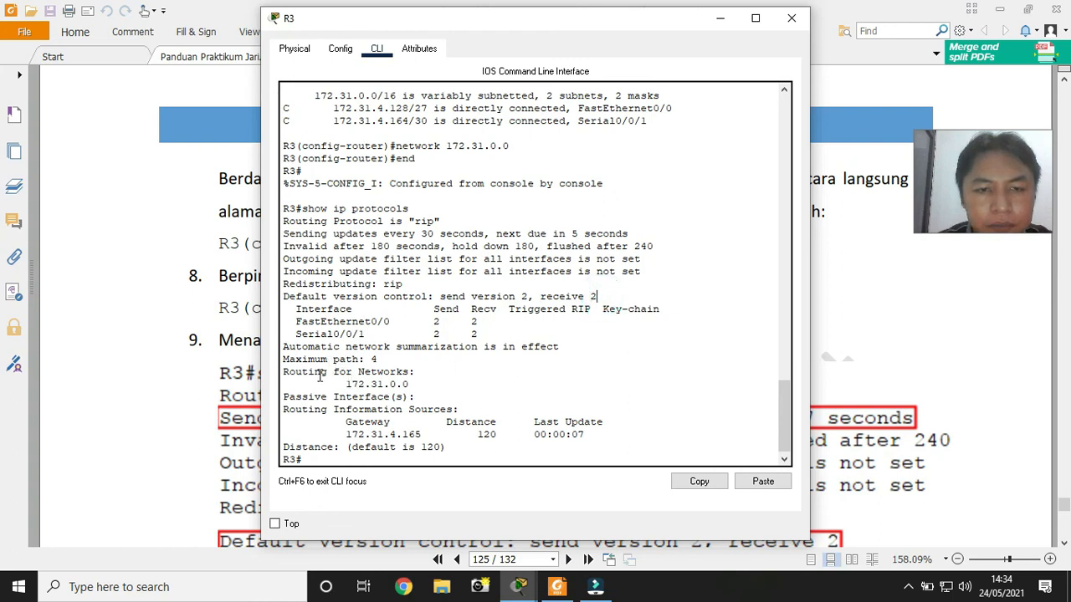
pyautogui.moveTo(283, 372); pyautogui.dragTo(412, 384)
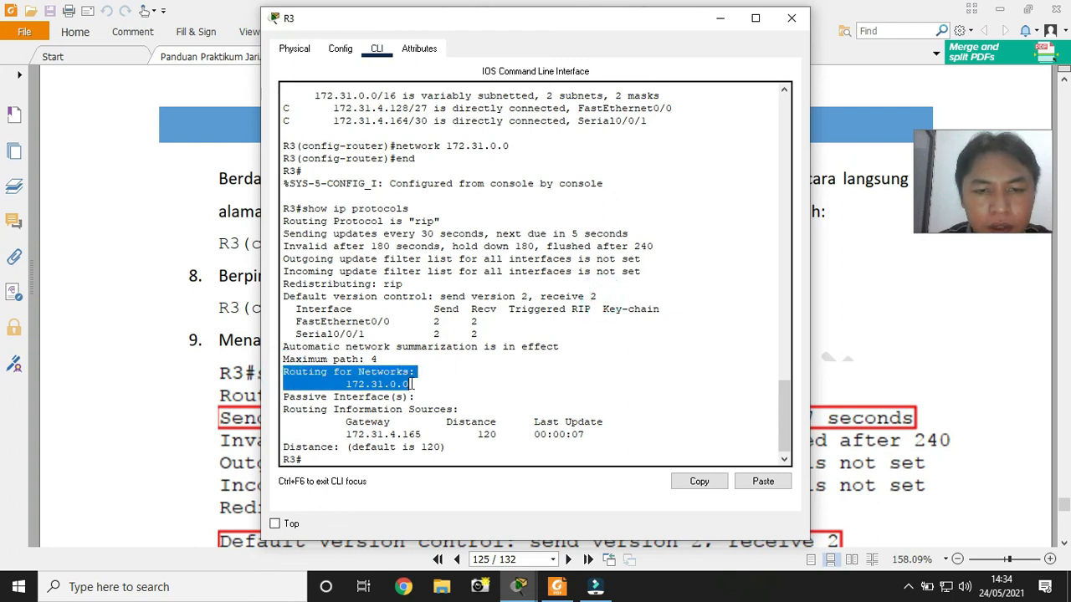
pyautogui.click(378, 387)
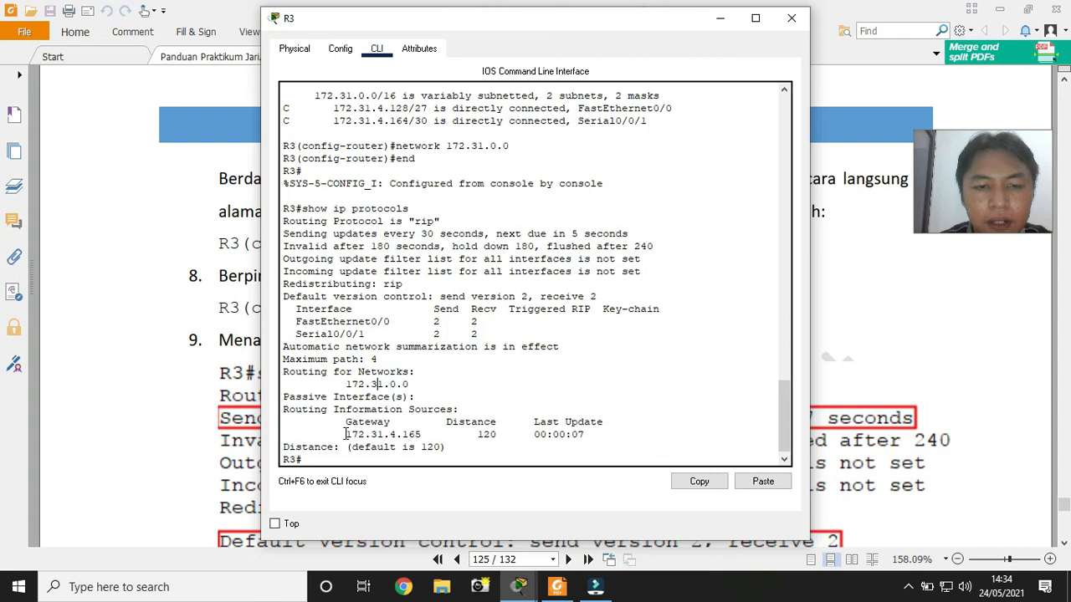
pyautogui.moveTo(346, 435); pyautogui.dragTo(420, 431)
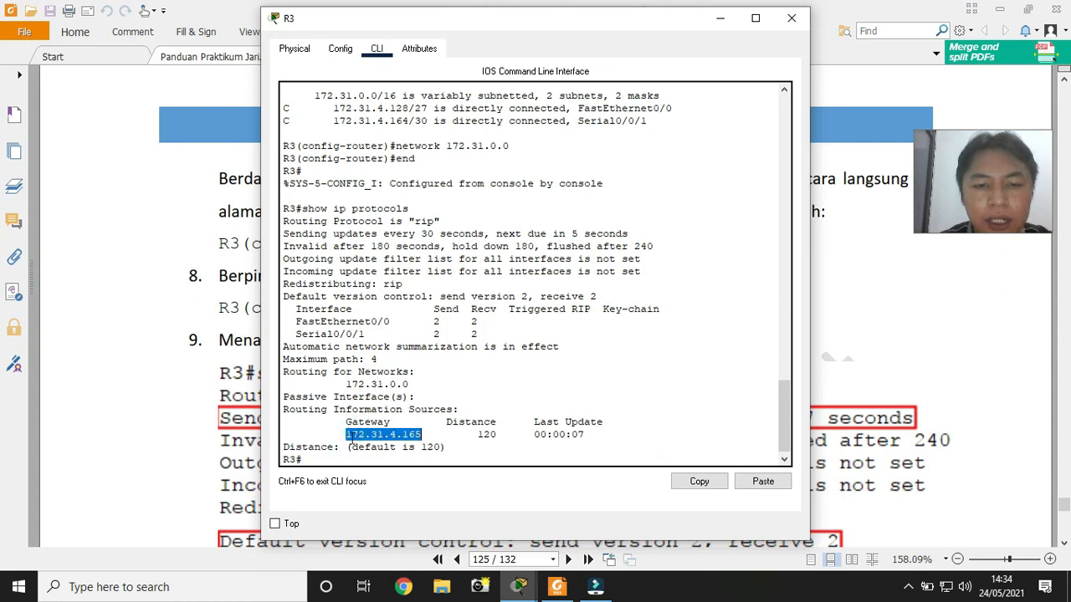
pyautogui.doubleClick(421, 449)
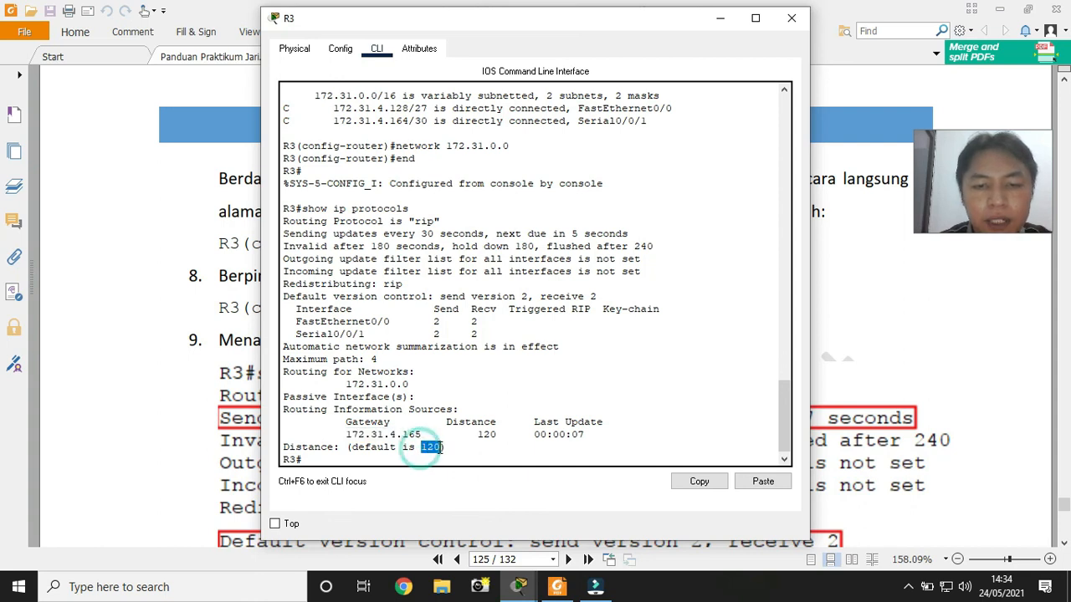
pyautogui.click(523, 456)
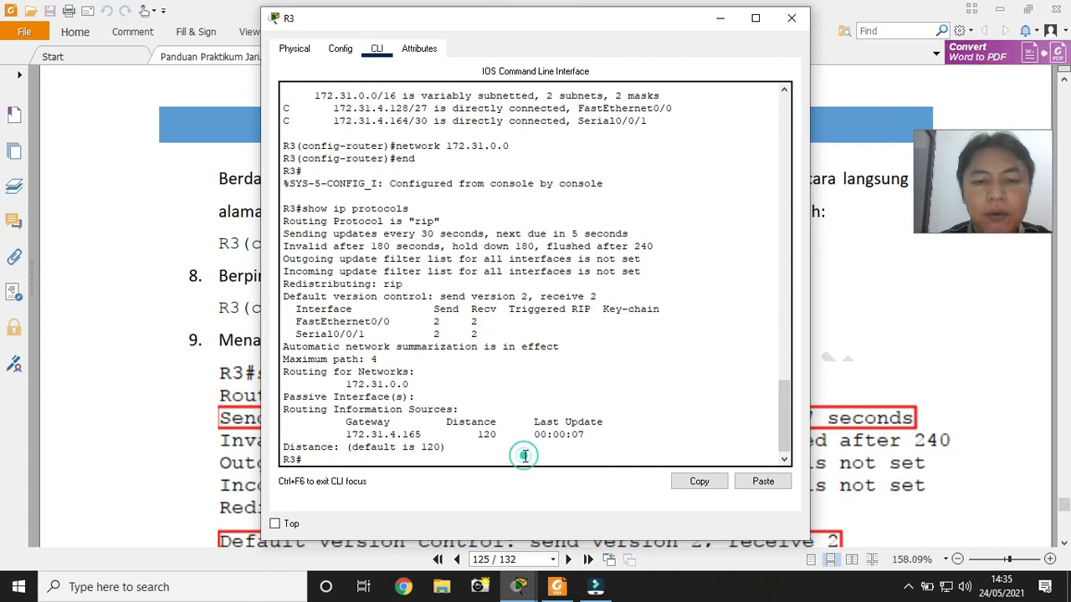
# Read on in the Foxit Reader guide to section D on verifying the routing table of router R1
pyautogui.click(194, 455)
pyautogui.scroll(-1, 193, 455)
pyautogui.scroll(-10, 193, 454)
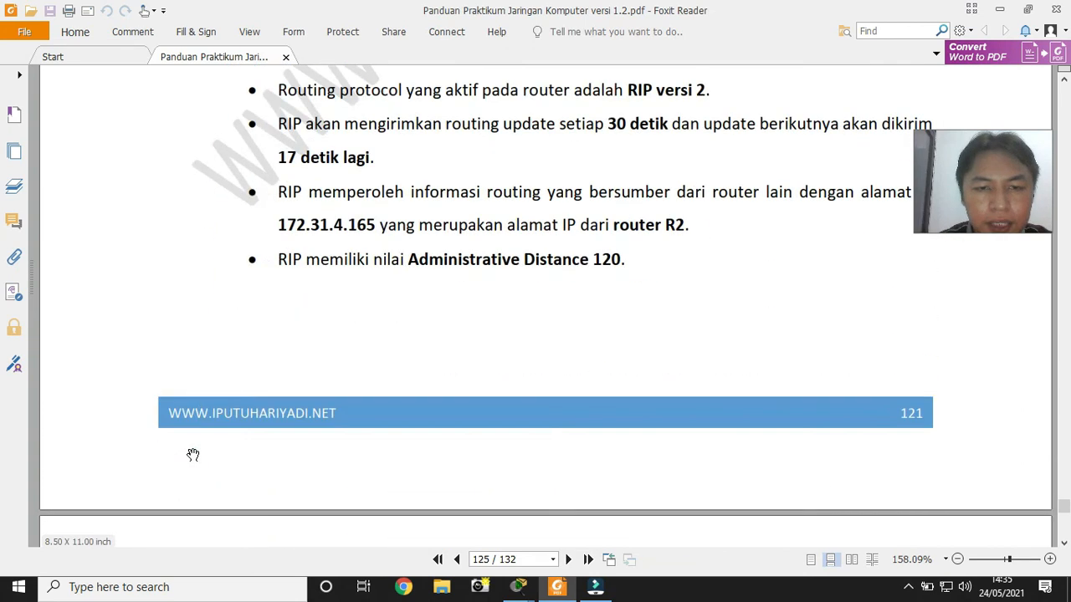
pyautogui.scroll(-6, 192, 454)
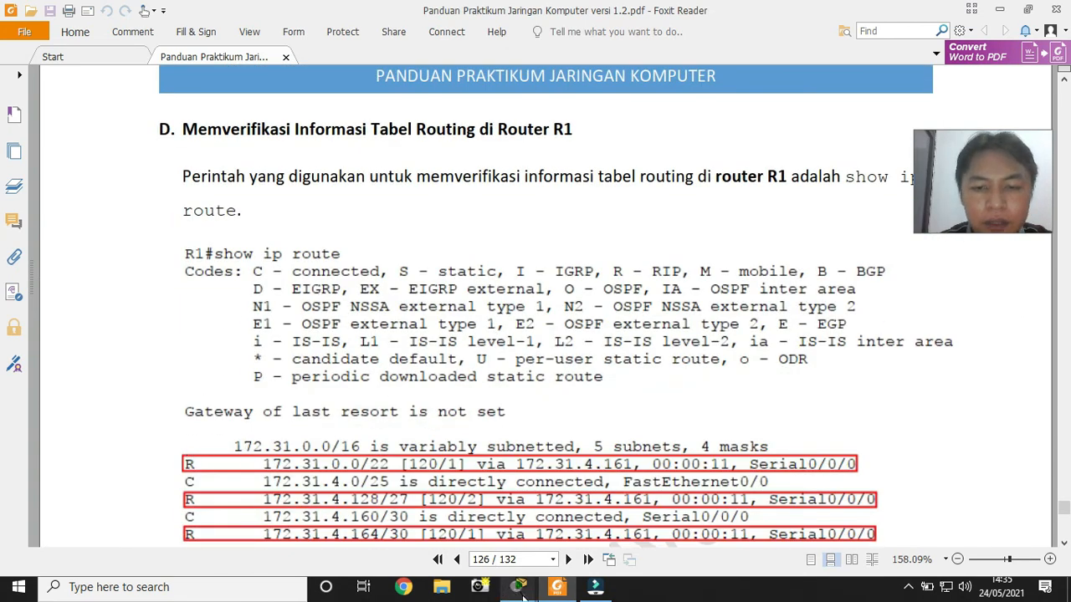
# Return to R3's CLI in Packet Tracer, display the routing table with show ip route and highlight the routes learned through RIP
pyautogui.moveTo(519, 587)
pyautogui.click(711, 519)
pyautogui.write('show ip route')
pyautogui.press('Return')
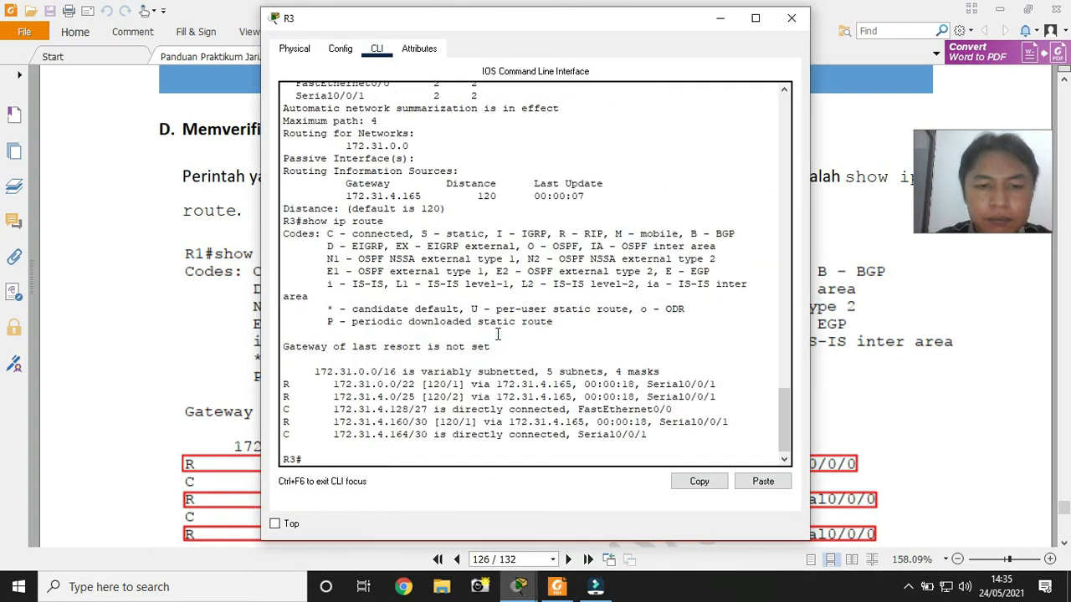
pyautogui.moveTo(285, 384); pyautogui.dragTo(716, 397)
pyautogui.moveTo(285, 423); pyautogui.dragTo(741, 425)
pyautogui.click(518, 590)
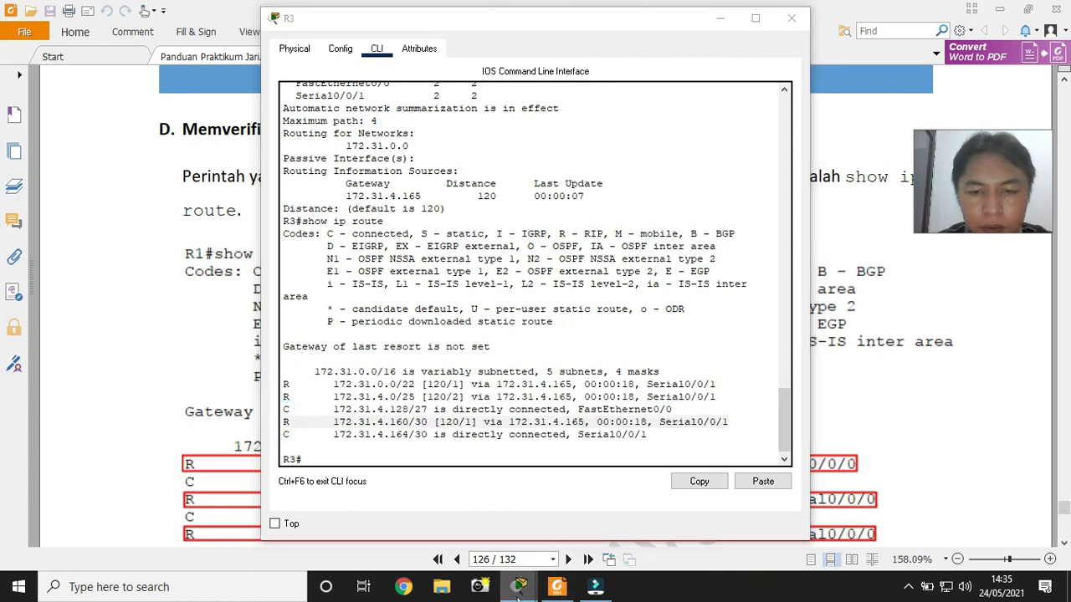
# Switch to R2's CLI, display its routing table with show ip route and highlight the two routes learned through RIP
pyautogui.click(590, 512)
pyautogui.write('show ip route')
pyautogui.press('Return')
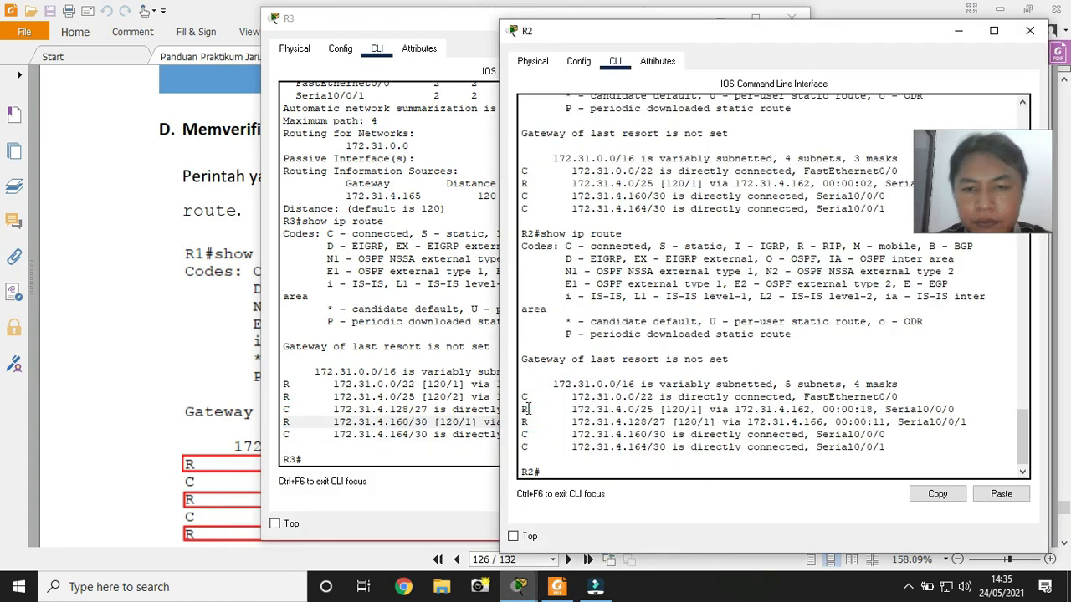
pyautogui.moveTo(518, 409); pyautogui.dragTo(967, 422)
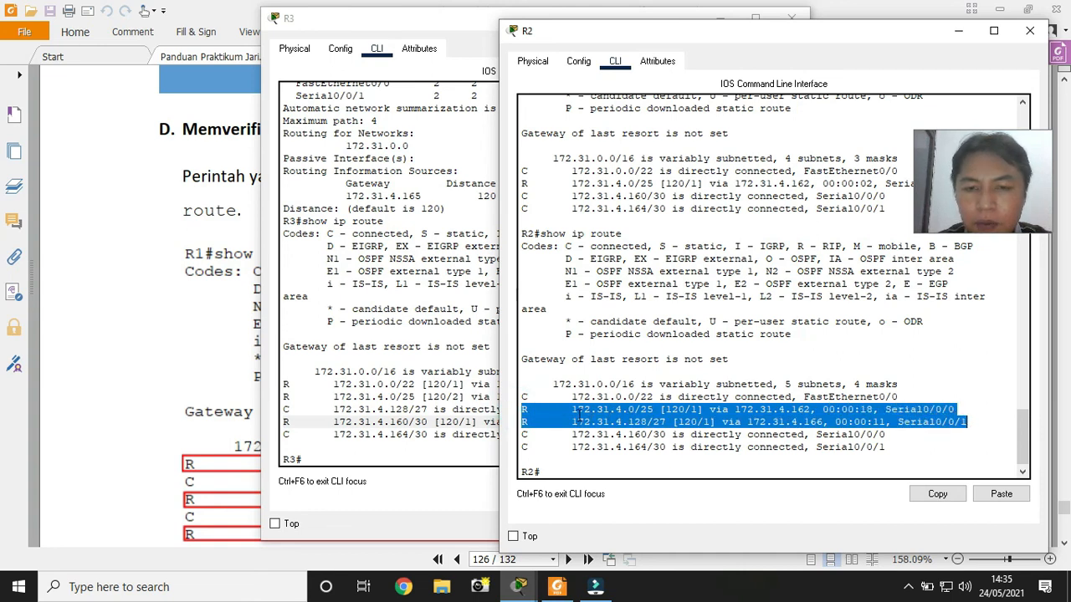
pyautogui.click(383, 428)
pyautogui.write('show ip')
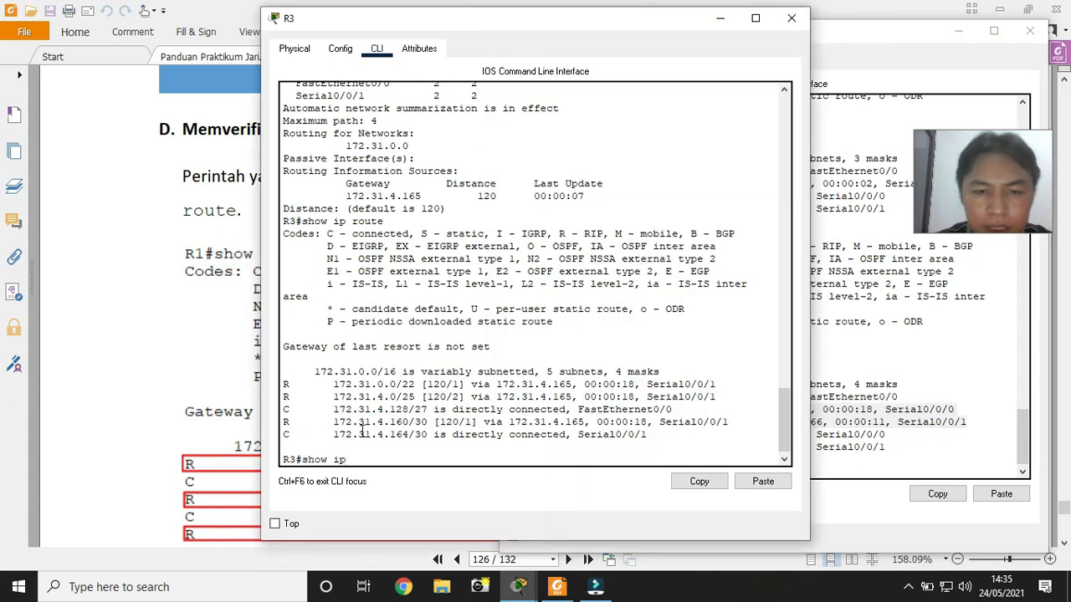
pyautogui.press('BackSpace')
pyautogui.press('BackSpace')
pyautogui.press('BackSpace')
pyautogui.press('BackSpace')
pyautogui.press('BackSpace')
pyautogui.press('BackSpace')
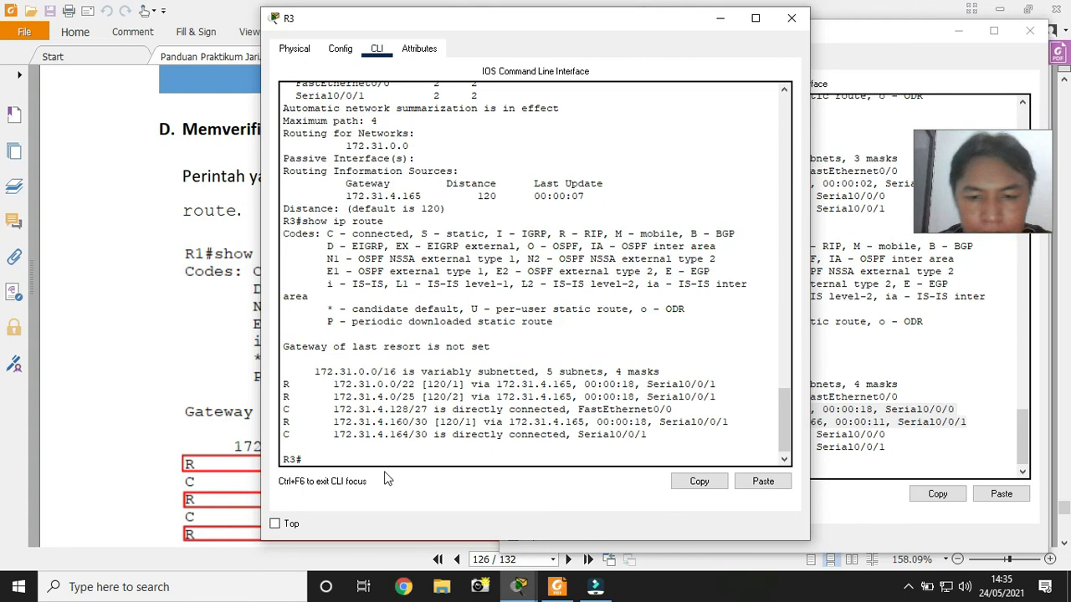
# Switch to R1's CLI, display its routing table with show ip route and highlight the routes marked R
pyautogui.moveTo(519, 585)
pyautogui.click(477, 519)
pyautogui.click(480, 391)
pyautogui.write('show ip route')
pyautogui.press('Return')
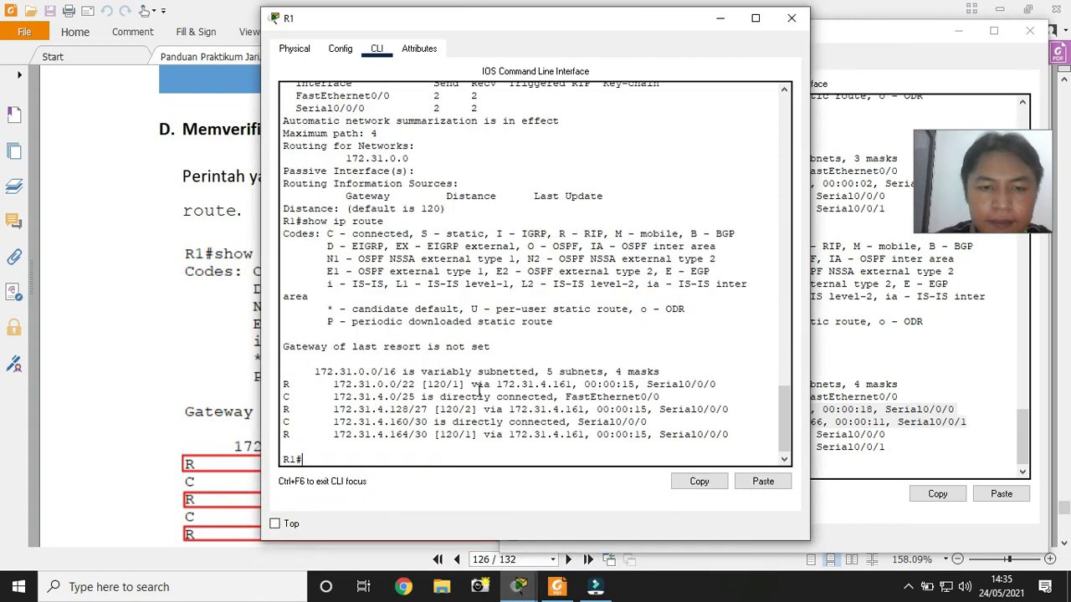
pyautogui.moveTo(284, 384); pyautogui.dragTo(716, 386)
pyautogui.moveTo(285, 410); pyautogui.dragTo(734, 411)
pyautogui.click(734, 435)
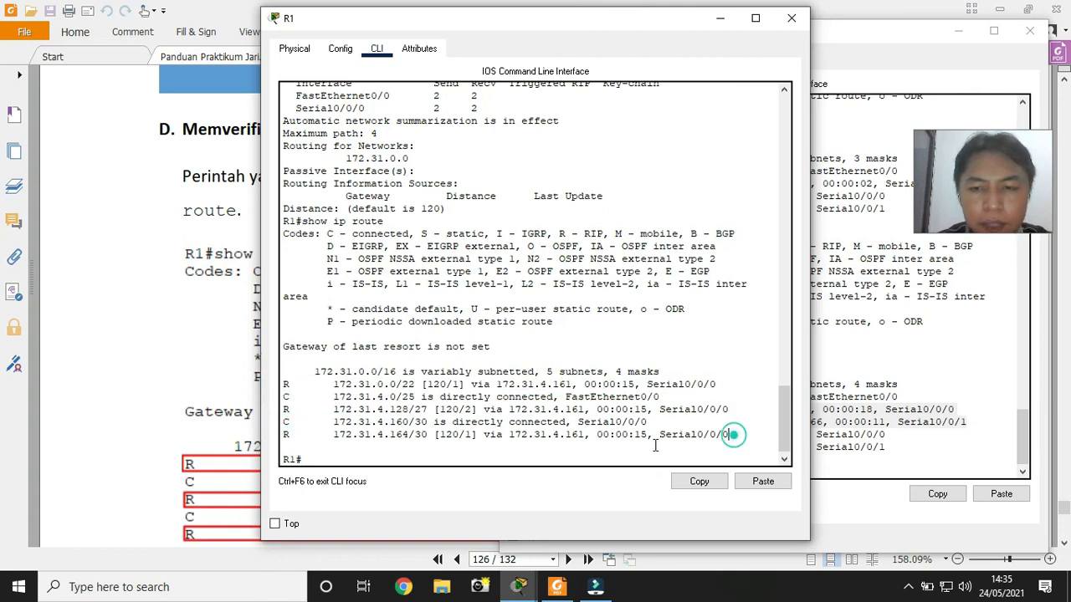
# Display only the RIP-learned routes on R1 with show ip route rip
pyautogui.click(522, 452)
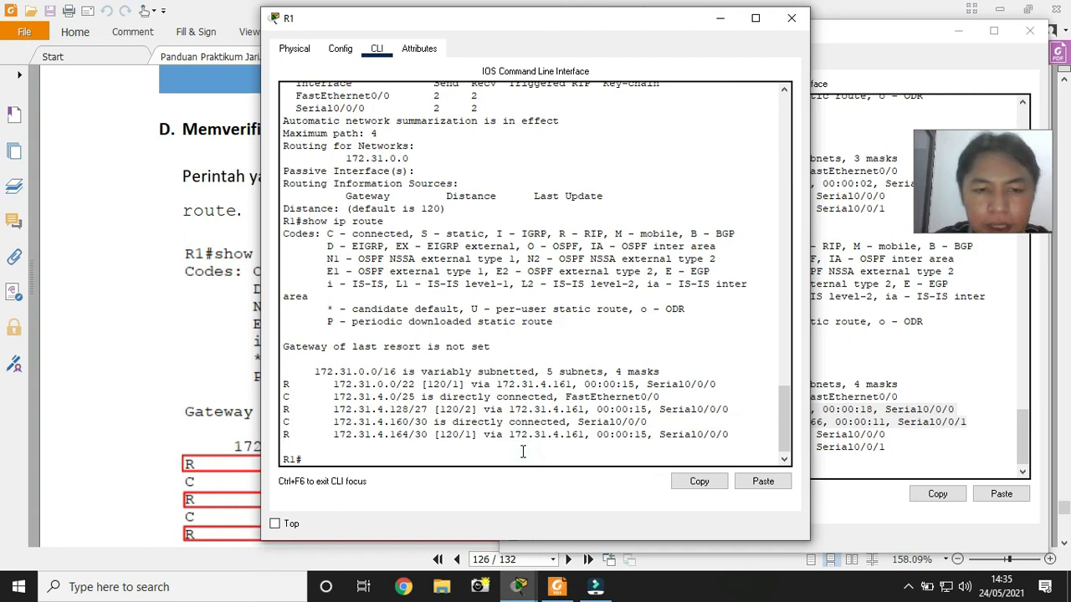
pyautogui.write('show ip route rip')
pyautogui.press('Return')
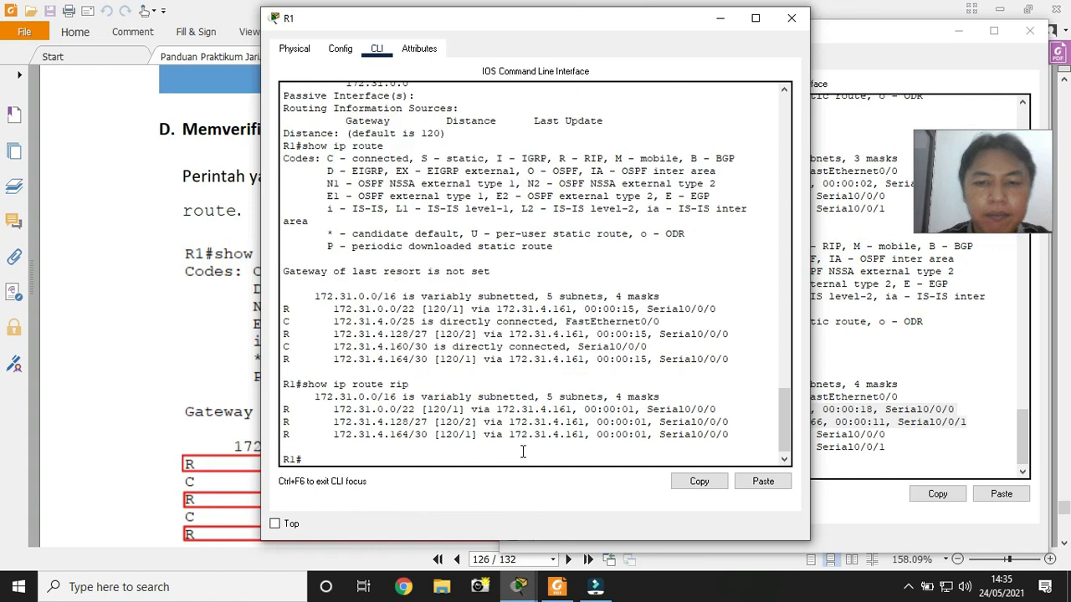
# Bring up the network topology and place R1's CLI window beside it so both can be compared
pyautogui.click(519, 586)
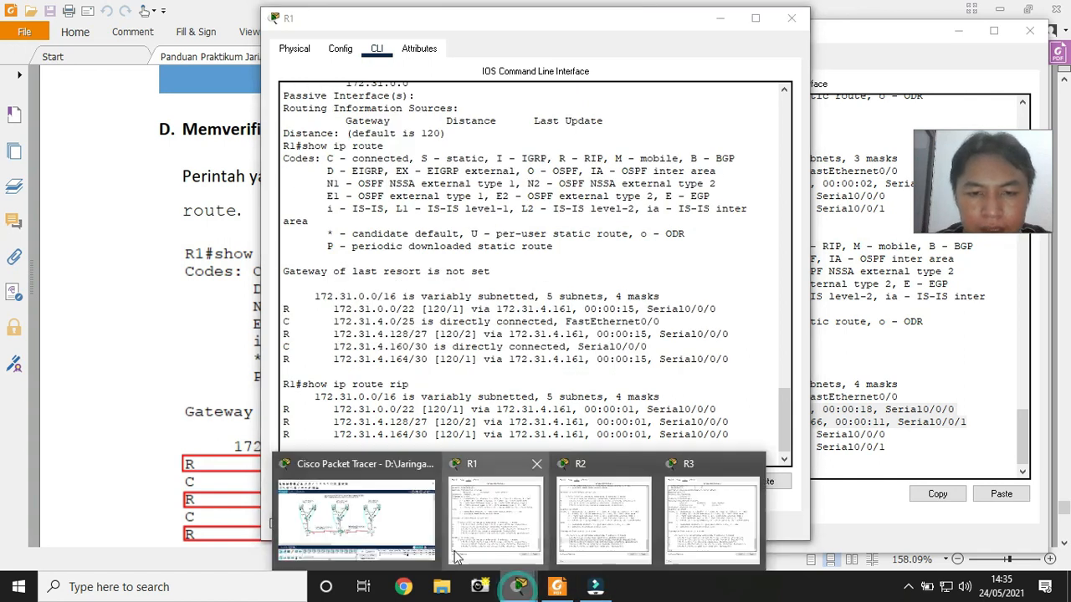
pyautogui.click(384, 527)
pyautogui.moveTo(537, 571)
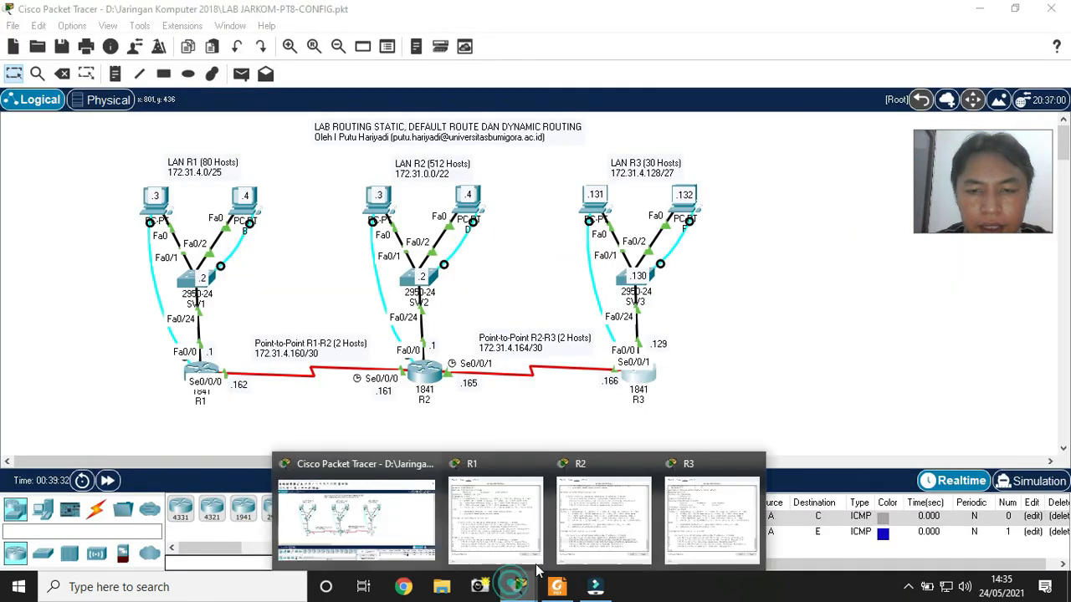
pyautogui.click(523, 510)
pyautogui.moveTo(494, 29); pyautogui.dragTo(933, 38)
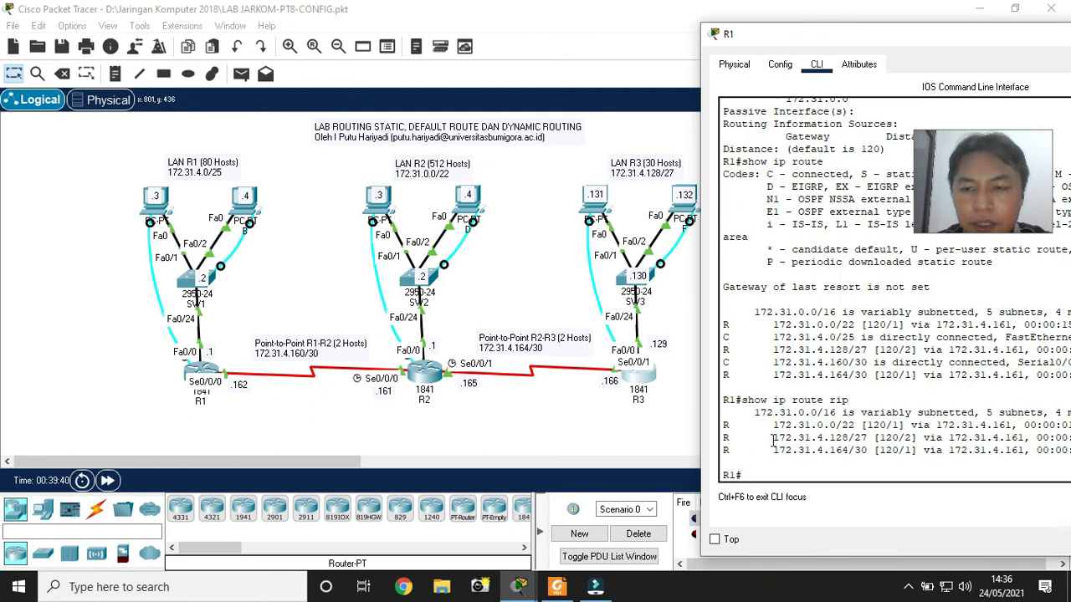
# Examine R1's RIP route to 172.31.4.128/27 by highlighting its route code, destination network, next-hop address and hop-count metric
pyautogui.doubleClick(726, 437)
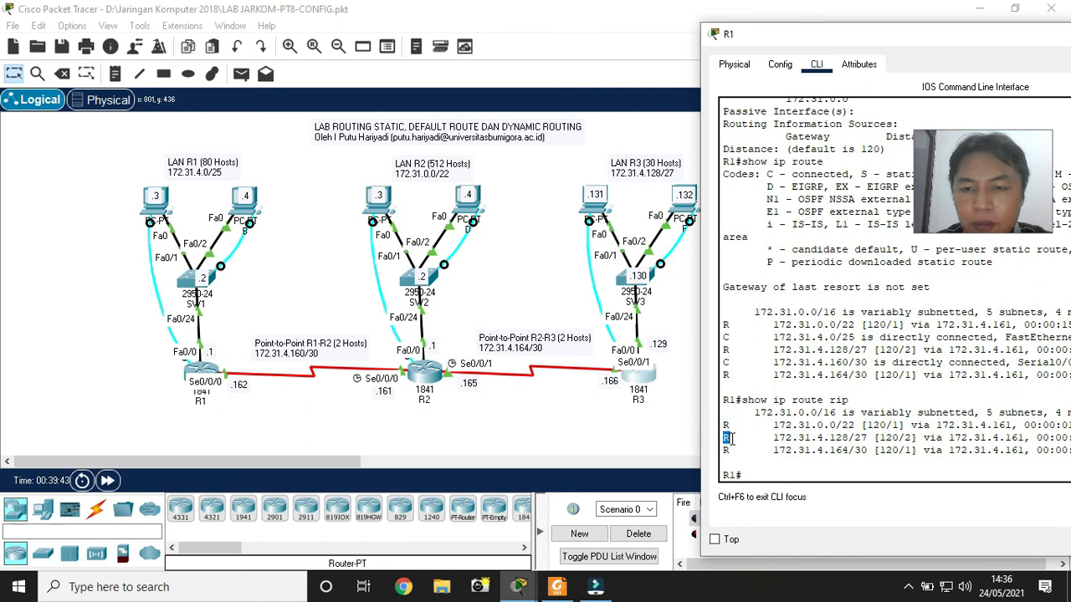
pyautogui.moveTo(774, 437); pyautogui.dragTo(870, 438)
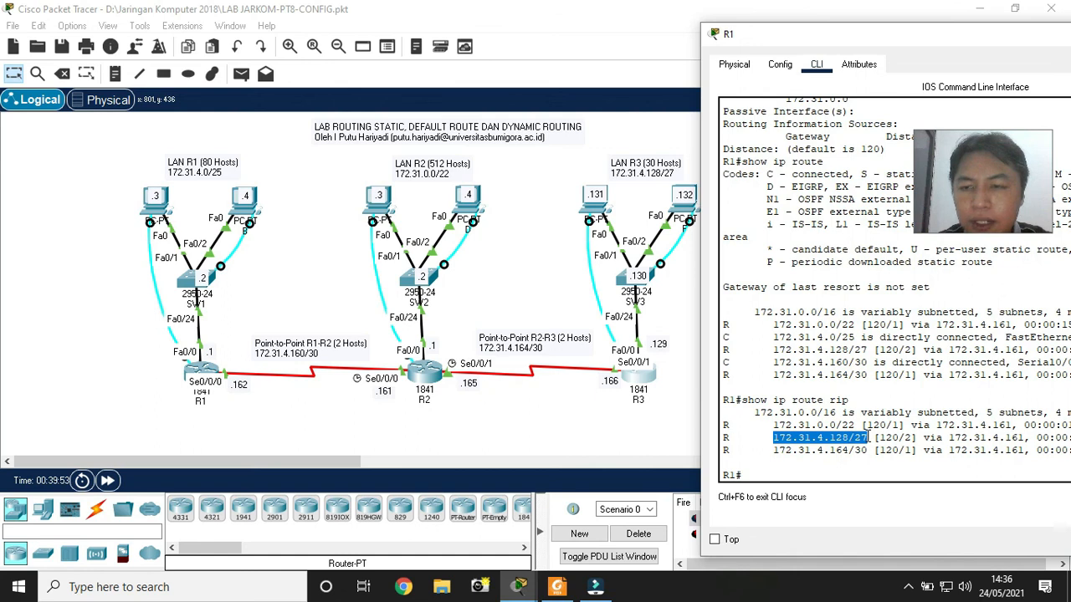
pyautogui.moveTo(924, 438); pyautogui.dragTo(1026, 438)
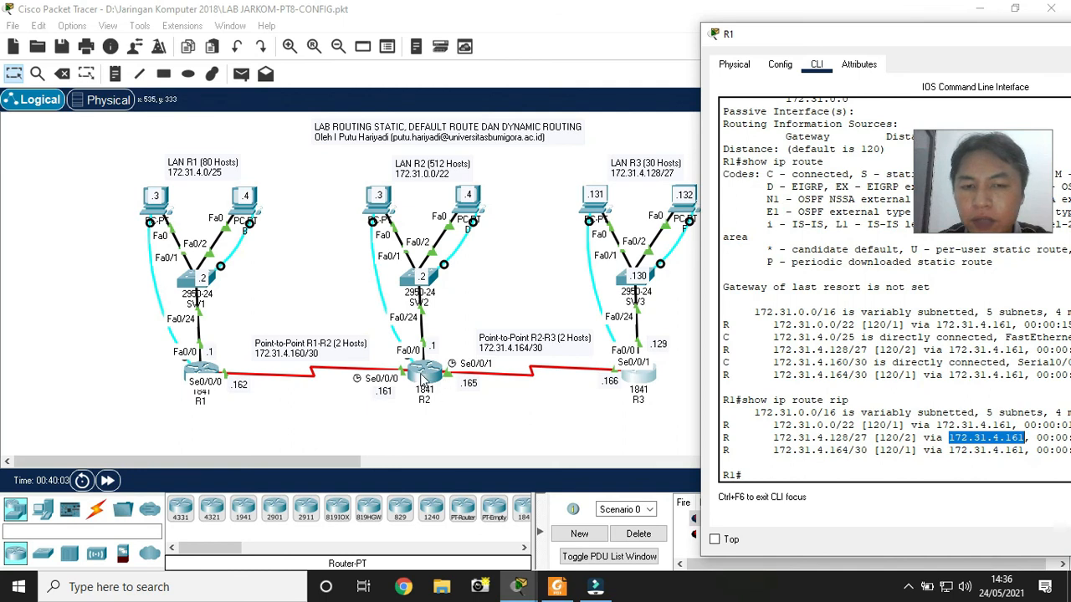
pyautogui.click(880, 436)
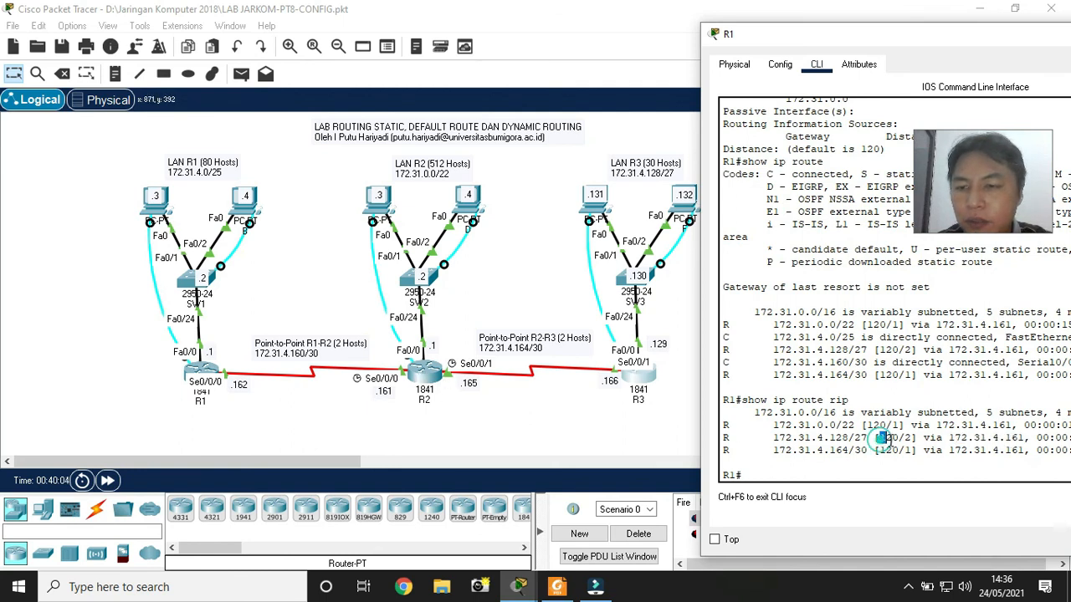
pyautogui.moveTo(878, 437); pyautogui.dragTo(912, 437)
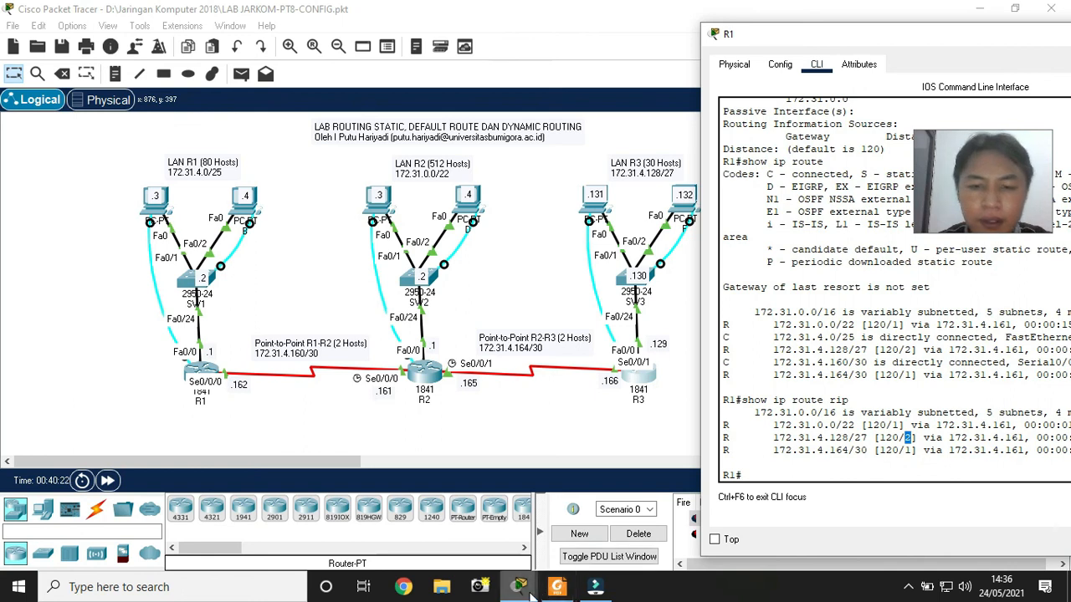
# Put away R1's window and delete the existing A-to-C and A-to-E test PDUs in Scenario 0
pyautogui.click(790, 427)
pyautogui.moveTo(880, 30); pyautogui.dragTo(639, 30)
pyautogui.click(918, 34)
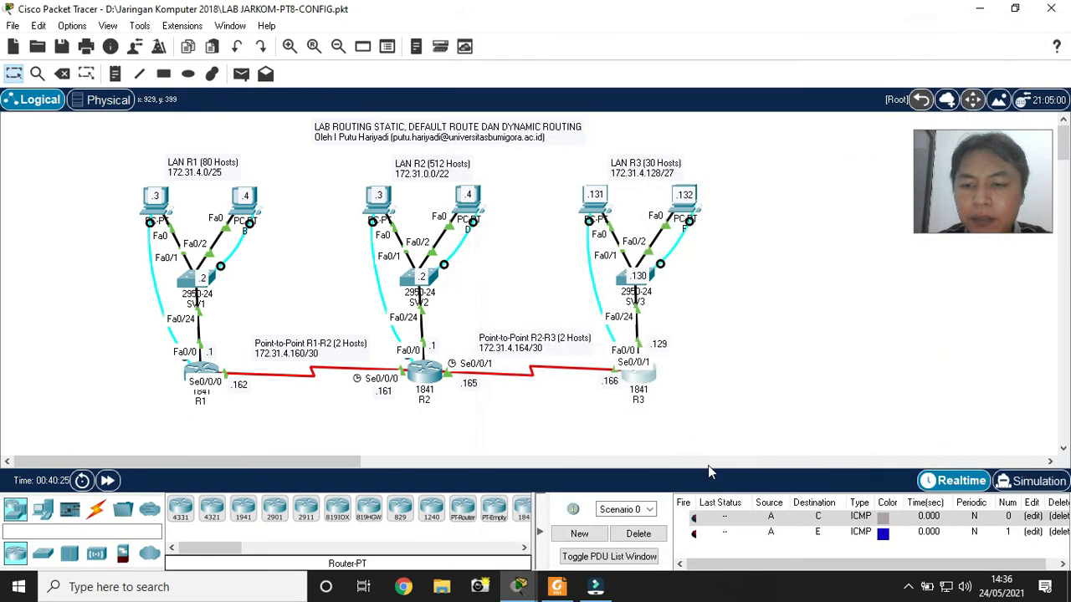
pyautogui.click(639, 536)
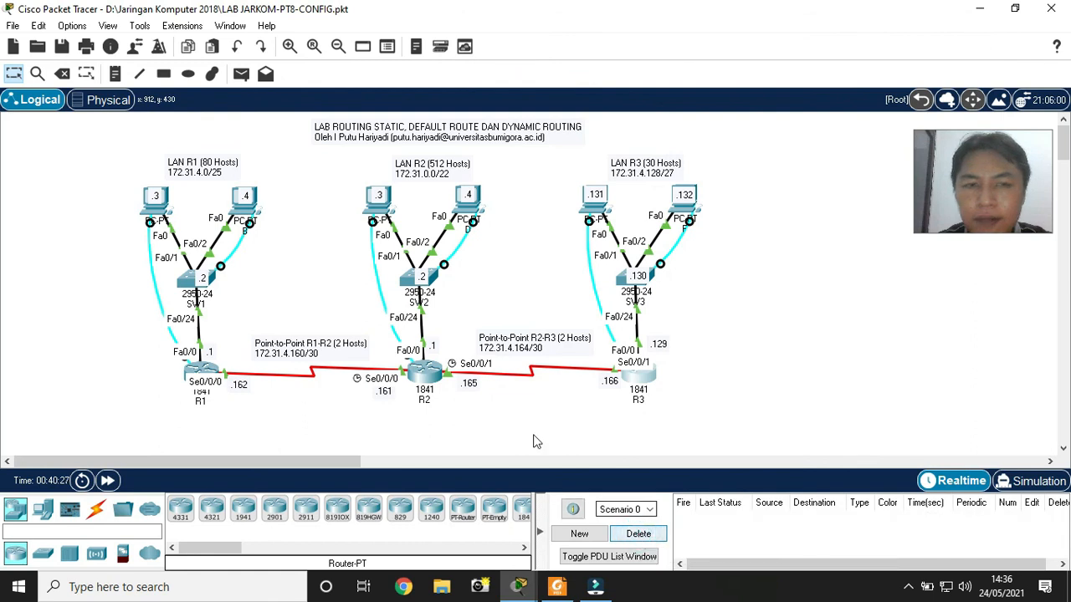
# Send a simple PDU from PC A in LAN R1 to PC C in LAN R2 and fire it
pyautogui.click(241, 74)
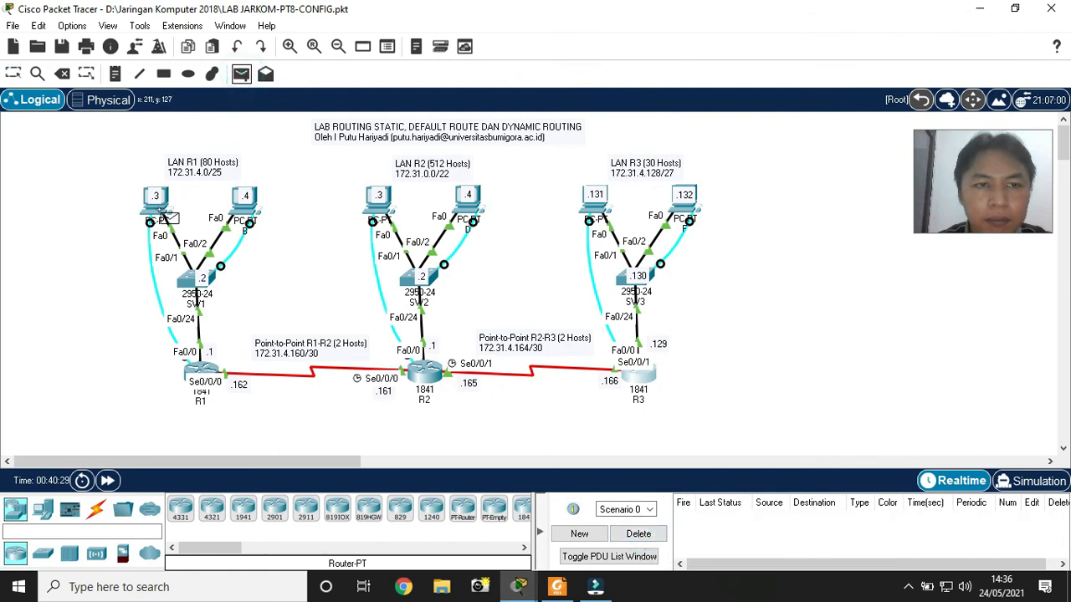
pyautogui.click(156, 201)
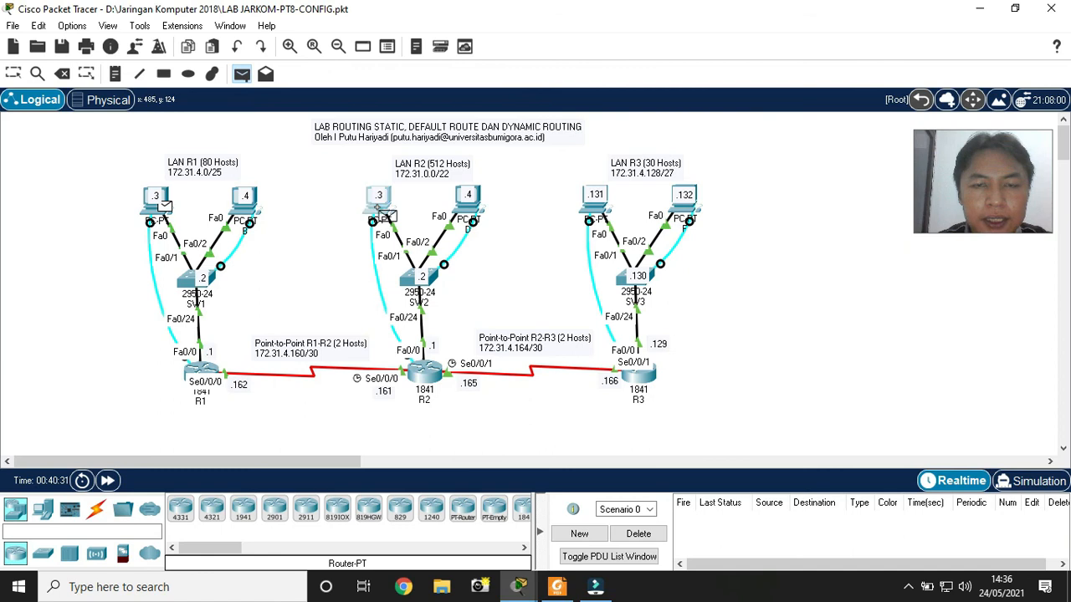
pyautogui.click(378, 205)
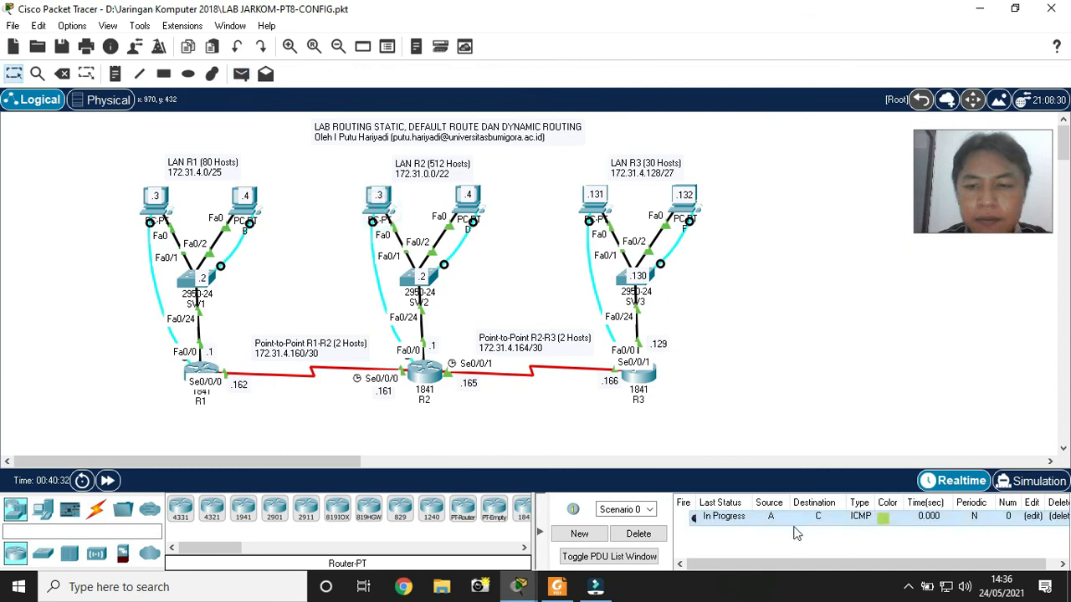
pyautogui.click(694, 518)
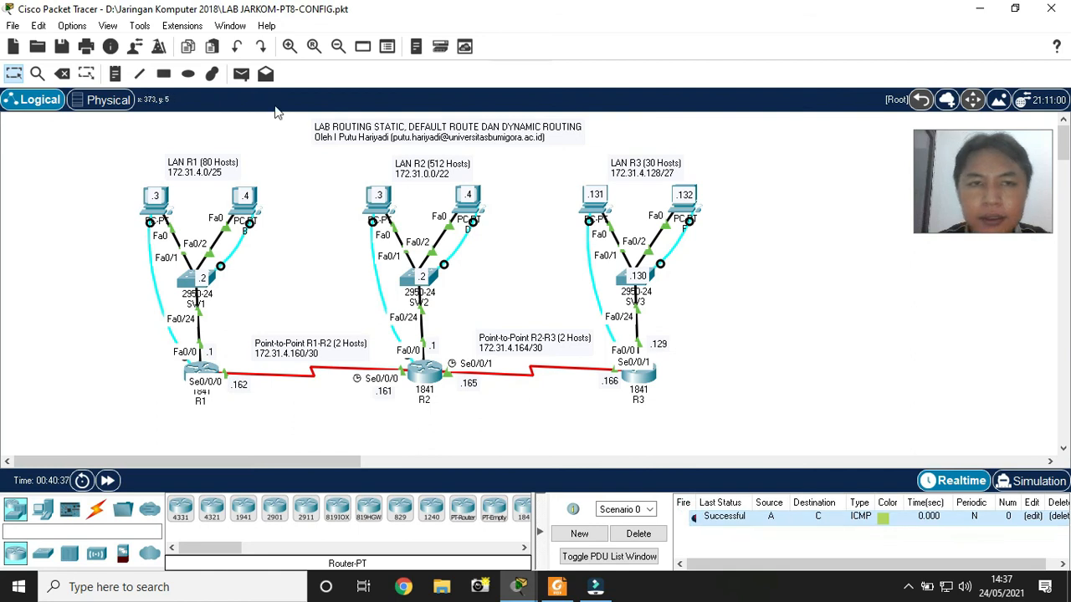
# Send a simple PDU from PC A in LAN R1 to PC E in LAN R3 and fire it
pyautogui.click(241, 74)
pyautogui.click(152, 205)
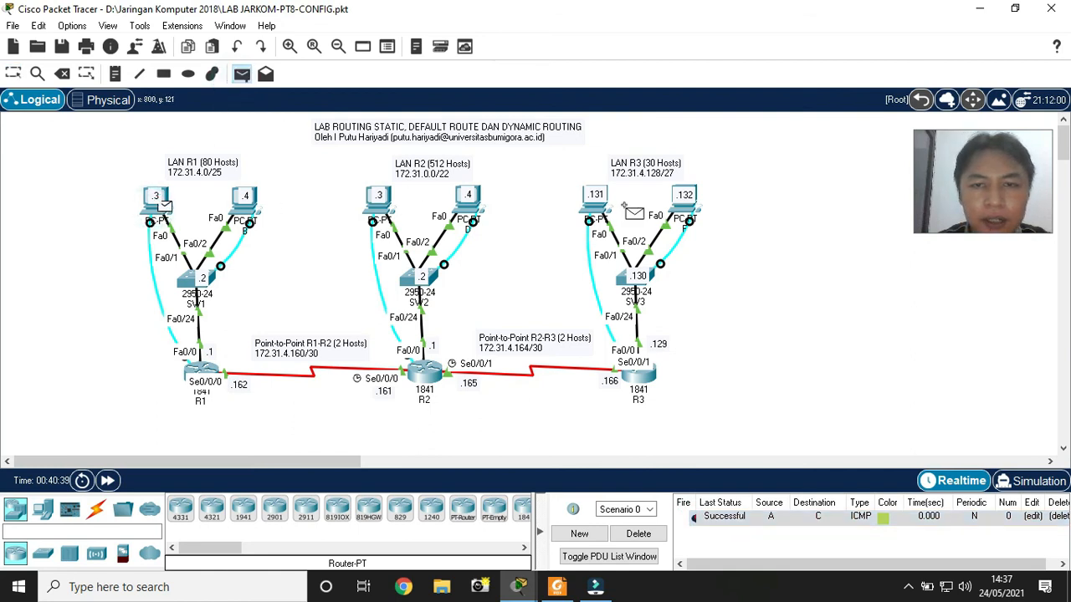
pyautogui.click(596, 202)
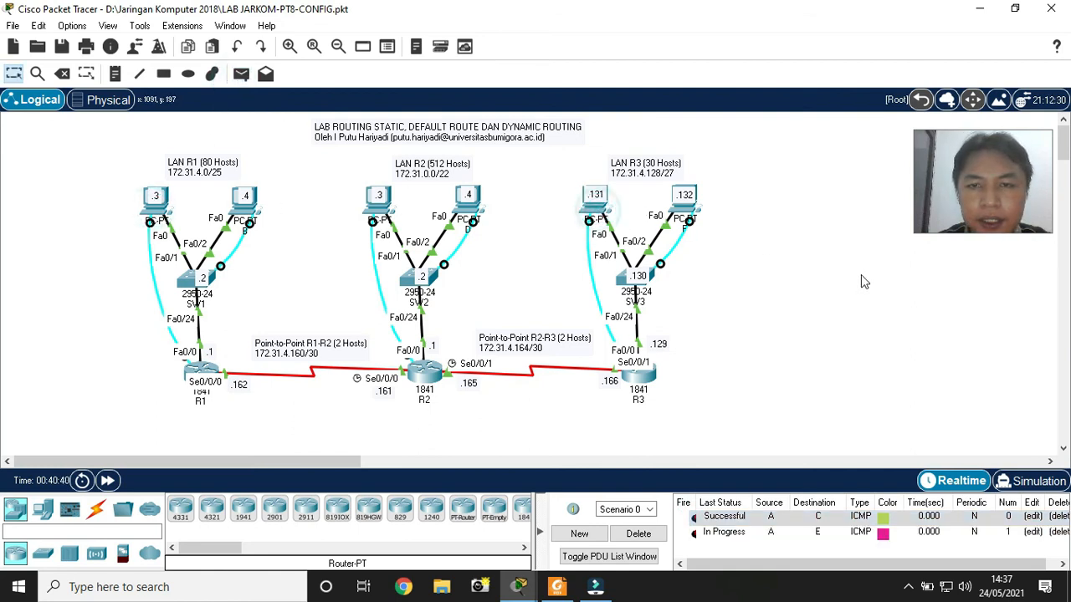
pyautogui.click(695, 535)
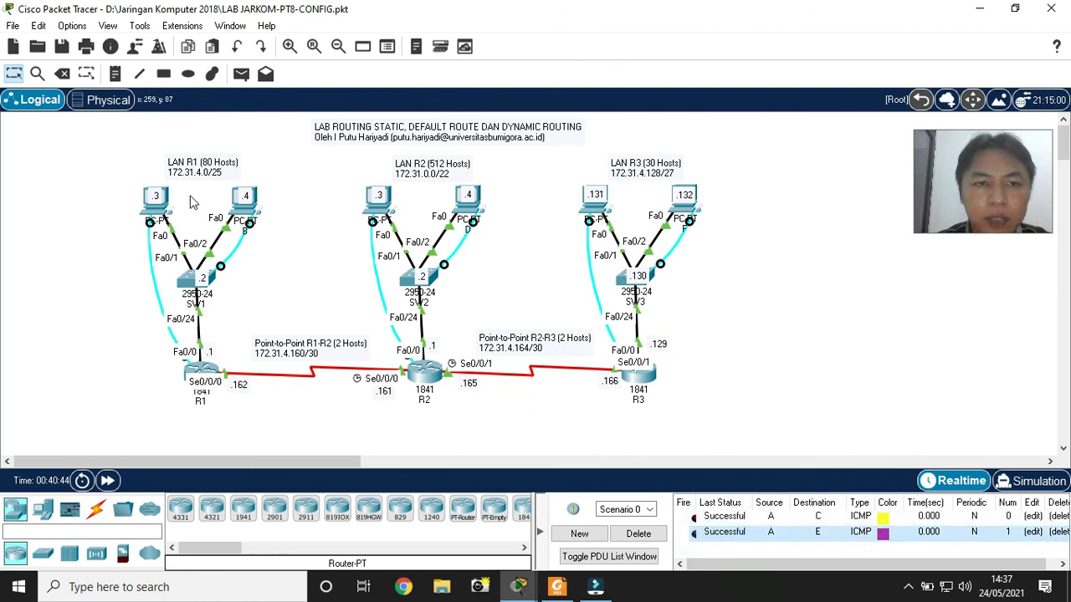
# Open PC A's command prompt beside the topology and ping 172.31.0.3 in LAN R2
pyautogui.click(159, 209)
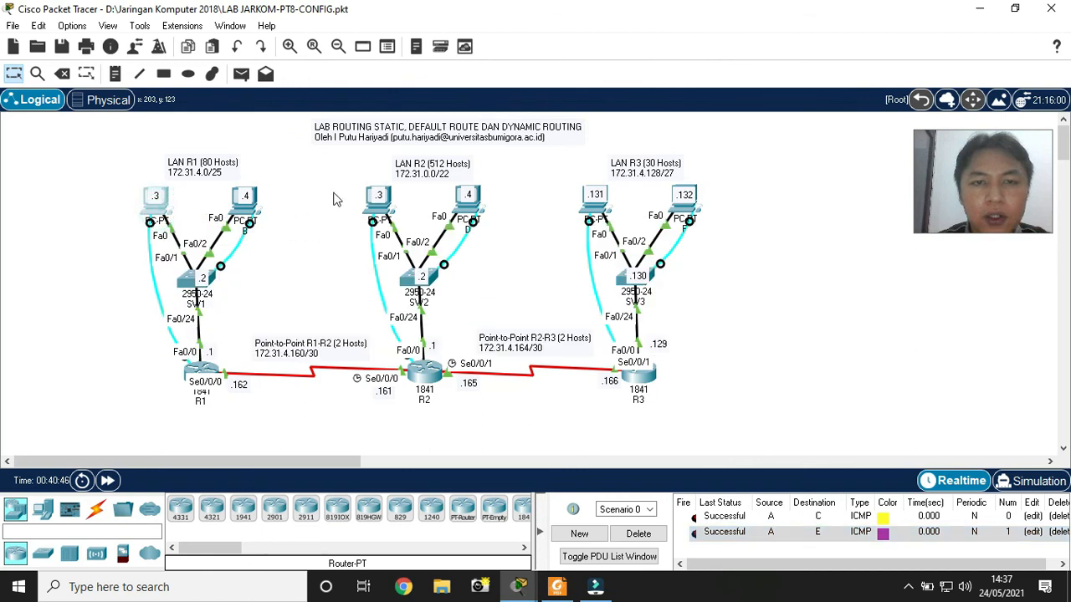
pyautogui.click(400, 52)
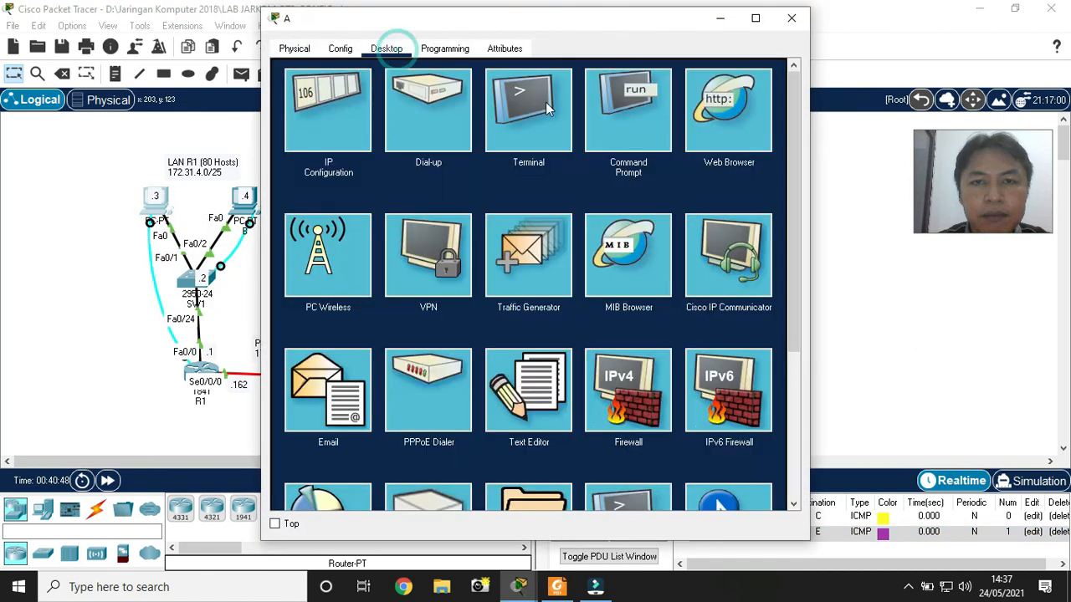
pyautogui.click(622, 118)
pyautogui.moveTo(585, 27); pyautogui.dragTo(885, 30)
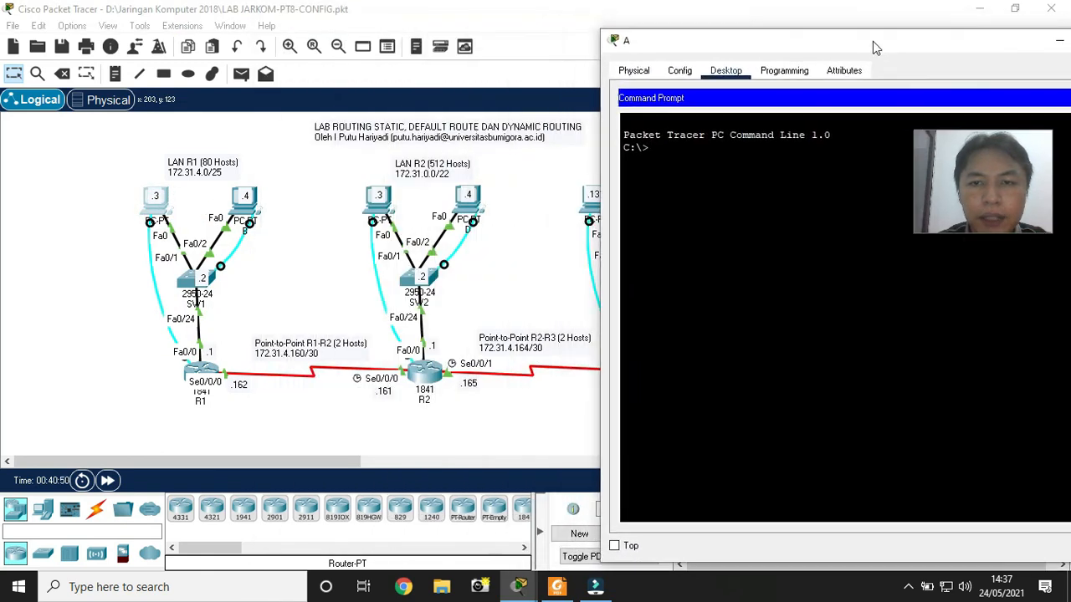
pyautogui.write('in')
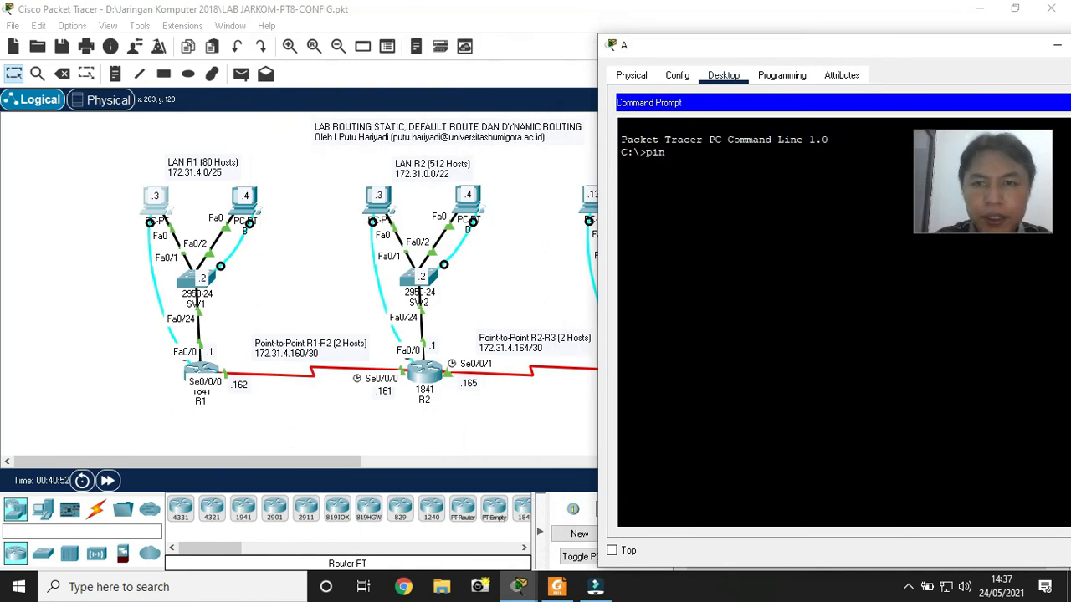
pyautogui.write('g 172.')
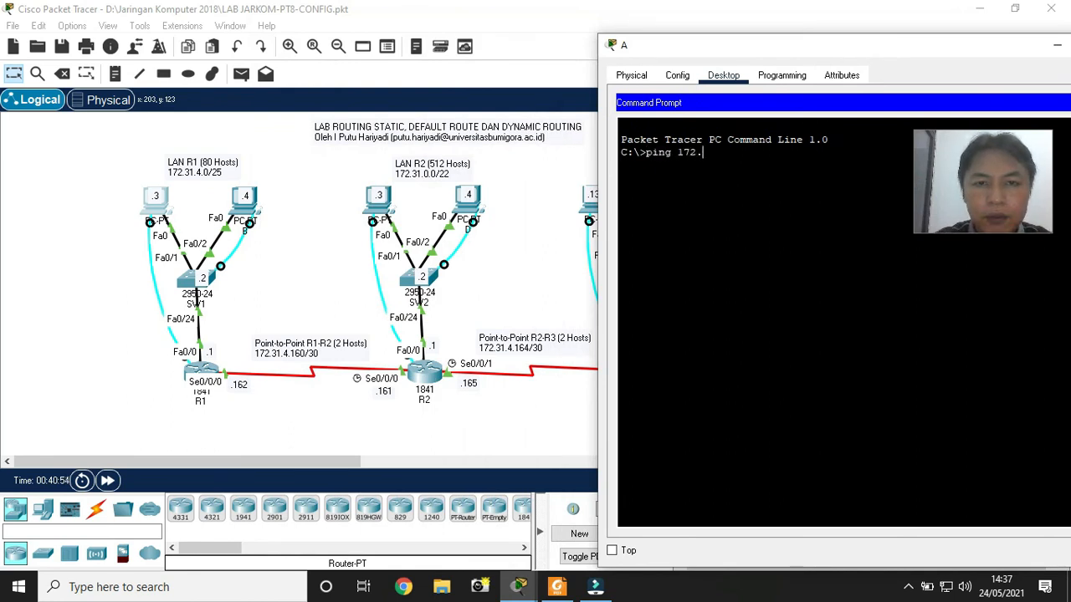
pyautogui.write('31.0.3')
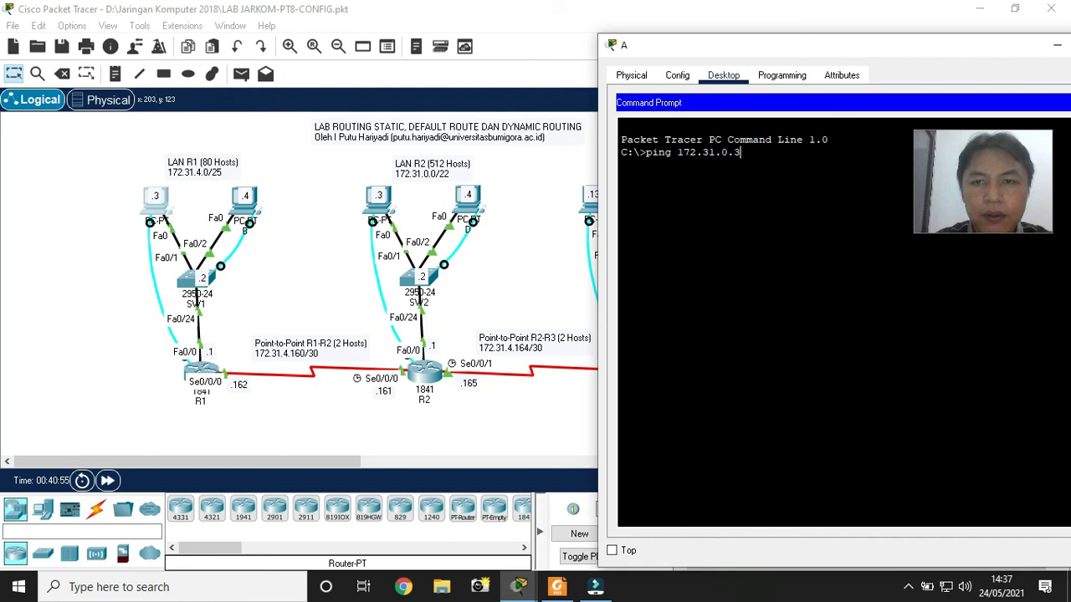
pyautogui.press('Return')
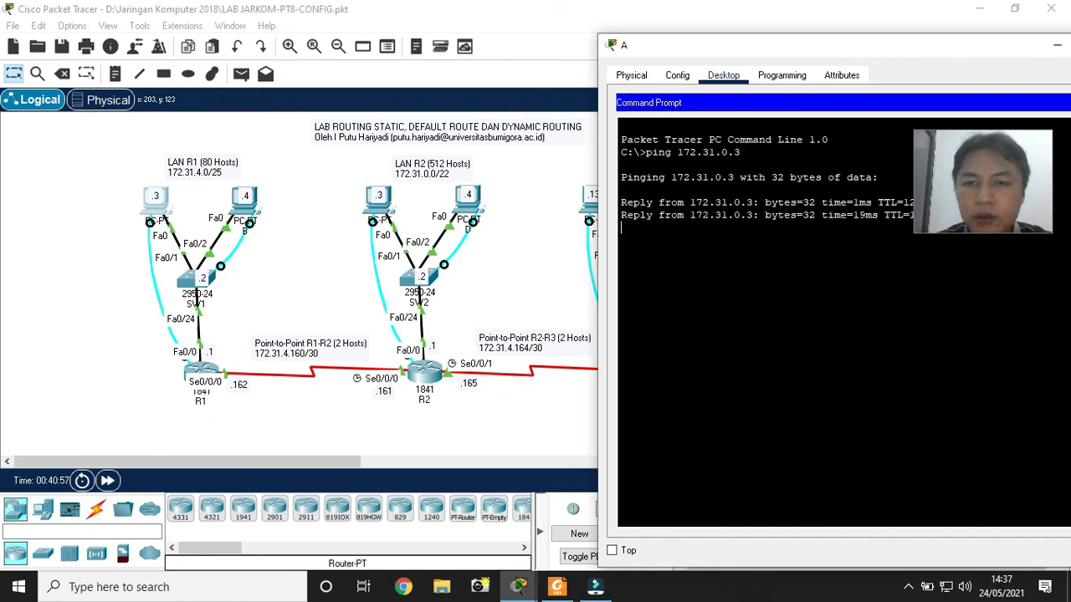
# Ping 172.31.4.131 in LAN R3 from PC A's command prompt, keeping the LAN R3 part of the topology in view
pyautogui.write('p')
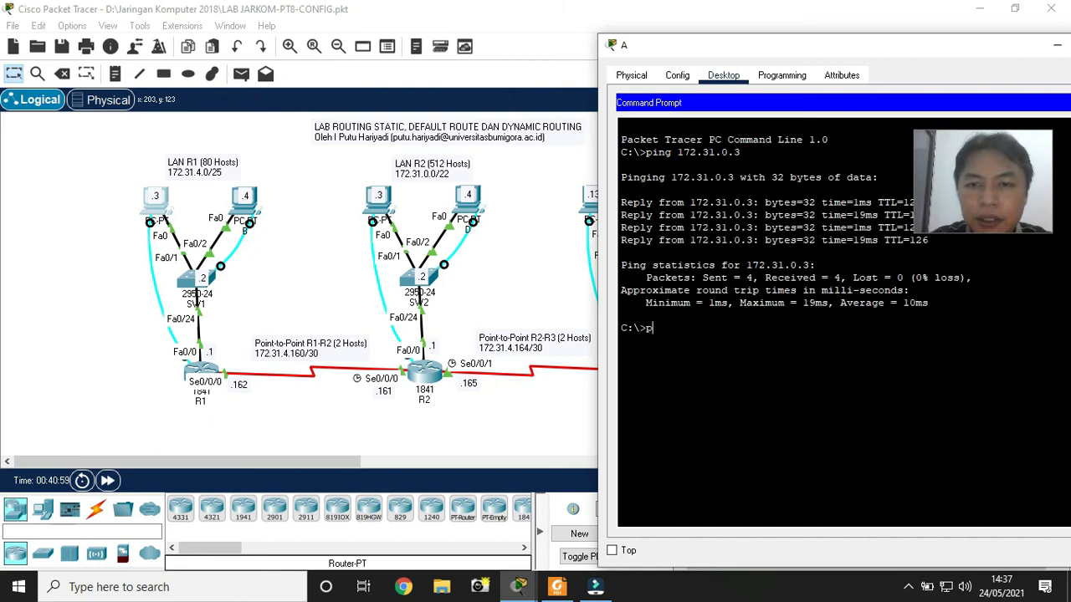
pyautogui.write('ing 172.')
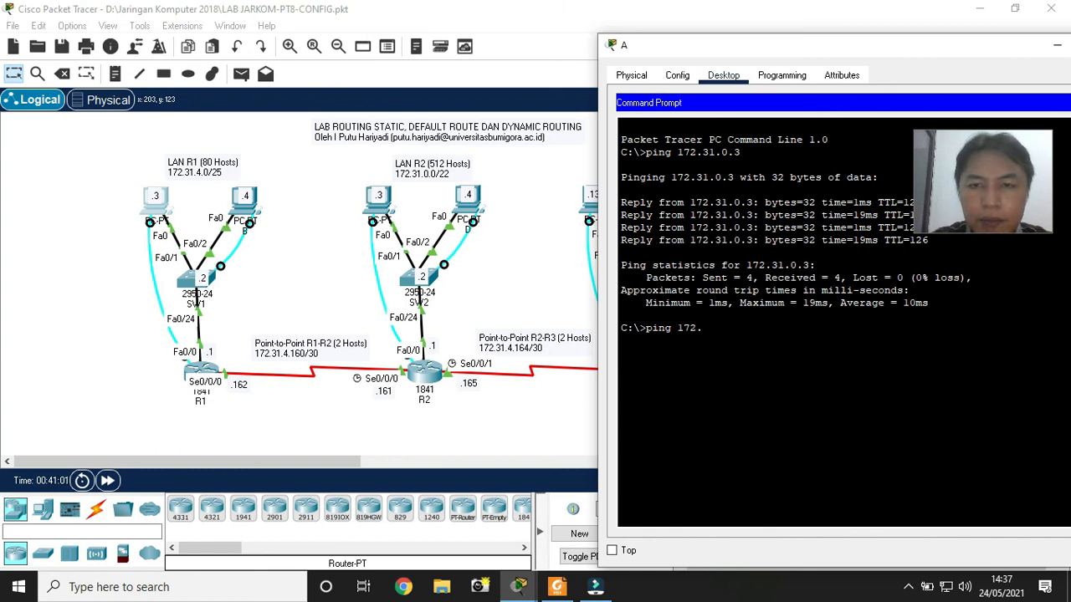
pyautogui.moveTo(763, 54); pyautogui.dragTo(820, 65)
pyautogui.write('3')
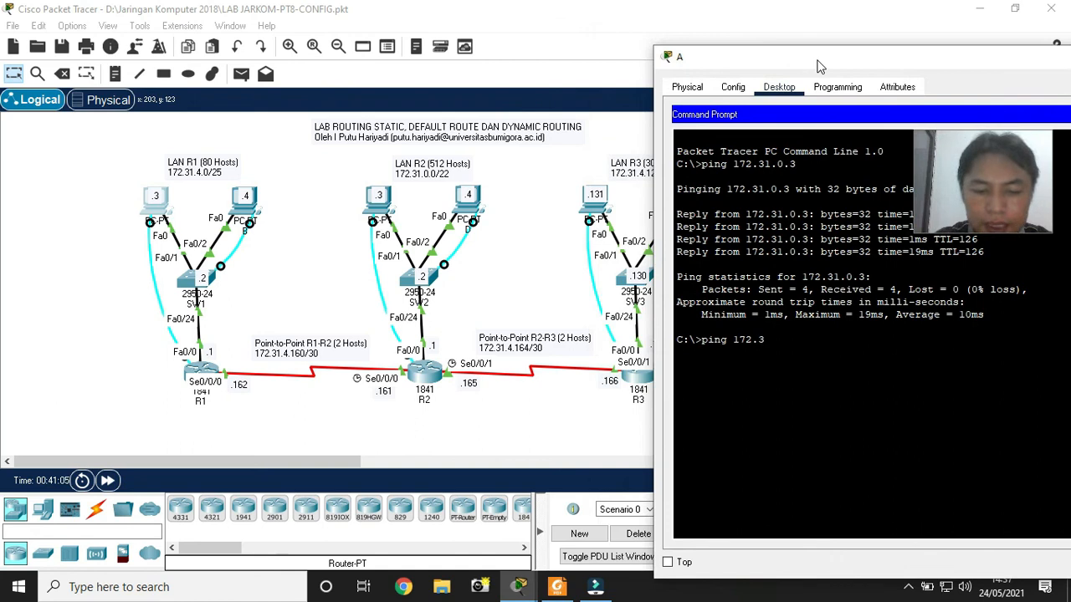
pyautogui.write('1.4.131')
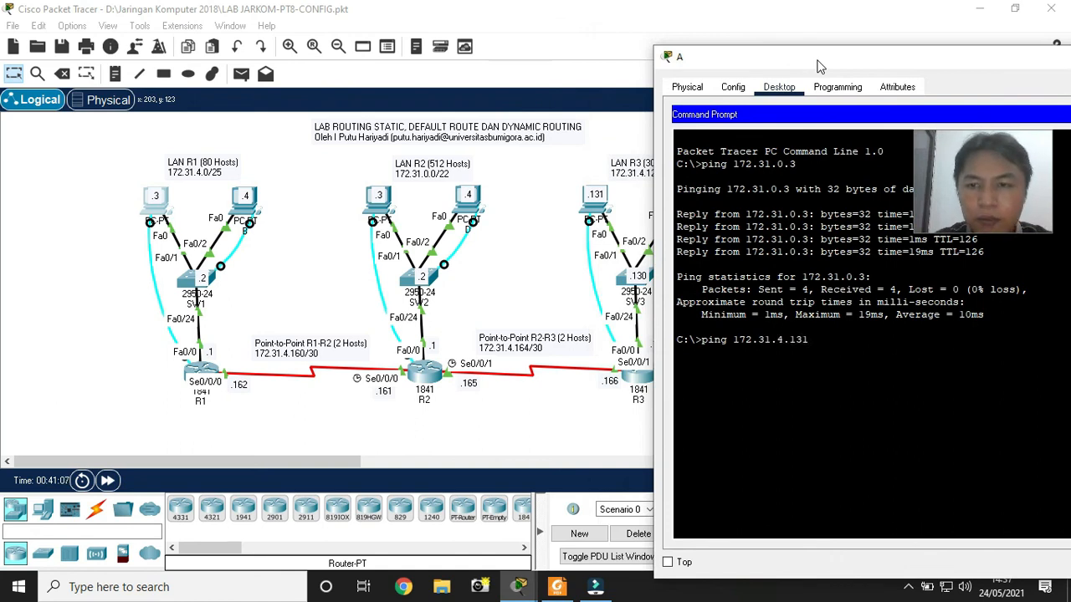
pyautogui.press('Return')
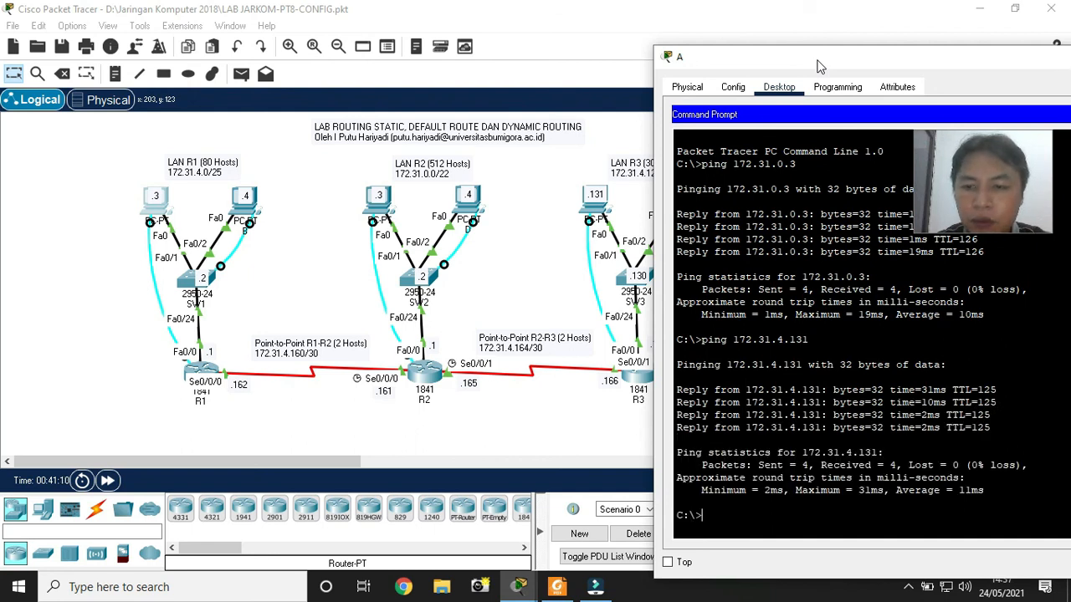
# Trace the route from PC A to 172.31.0.3 in LAN R2 with tracert and examine each hop address
pyautogui.write('tracert')
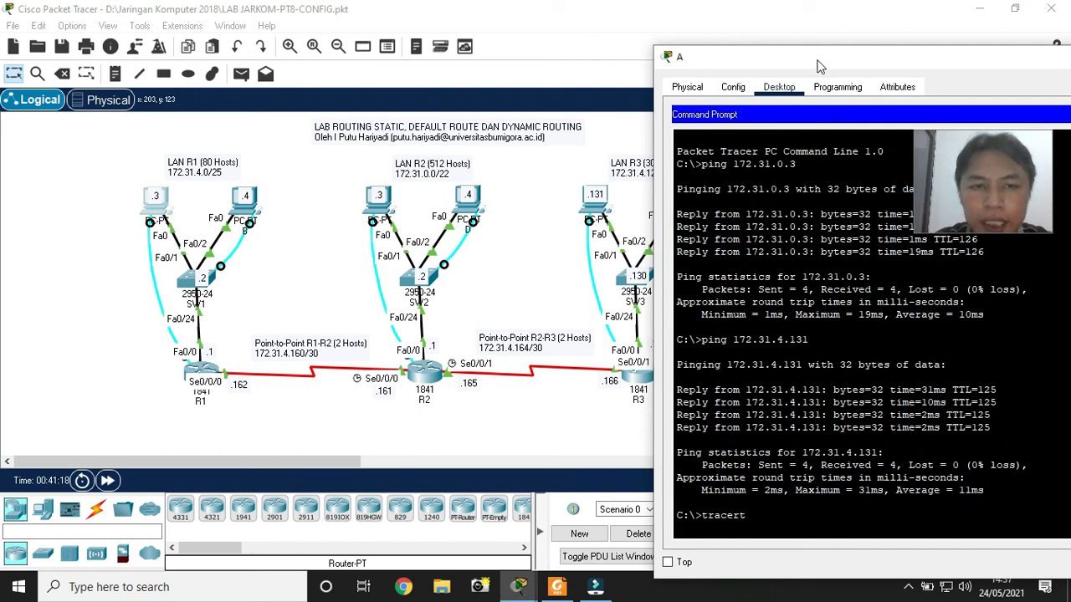
pyautogui.write(' 172.31.0.3')
pyautogui.press('Return')
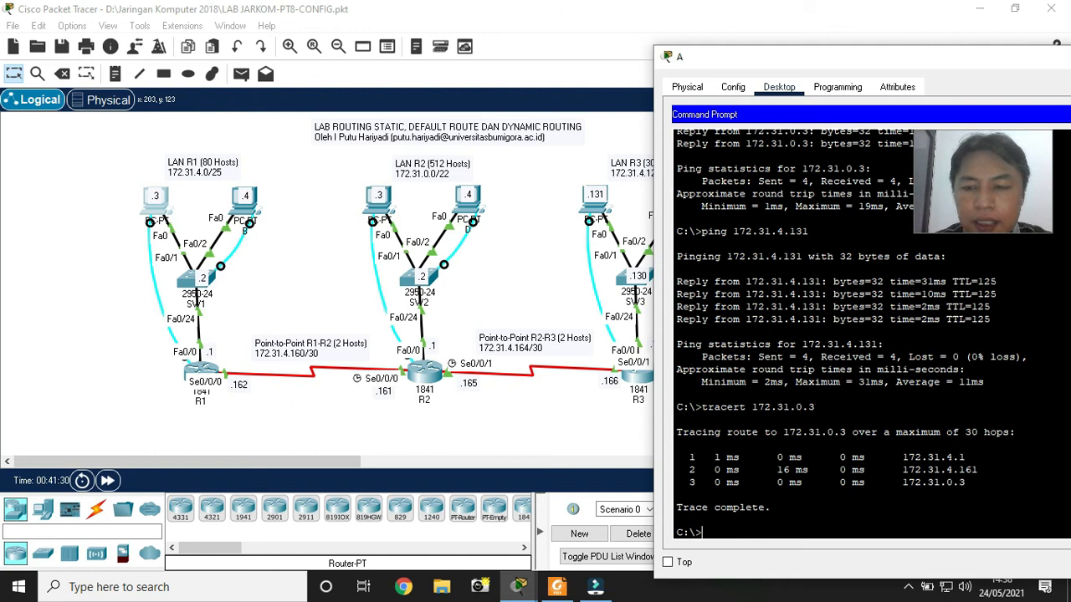
pyautogui.moveTo(902, 457); pyautogui.dragTo(965, 457)
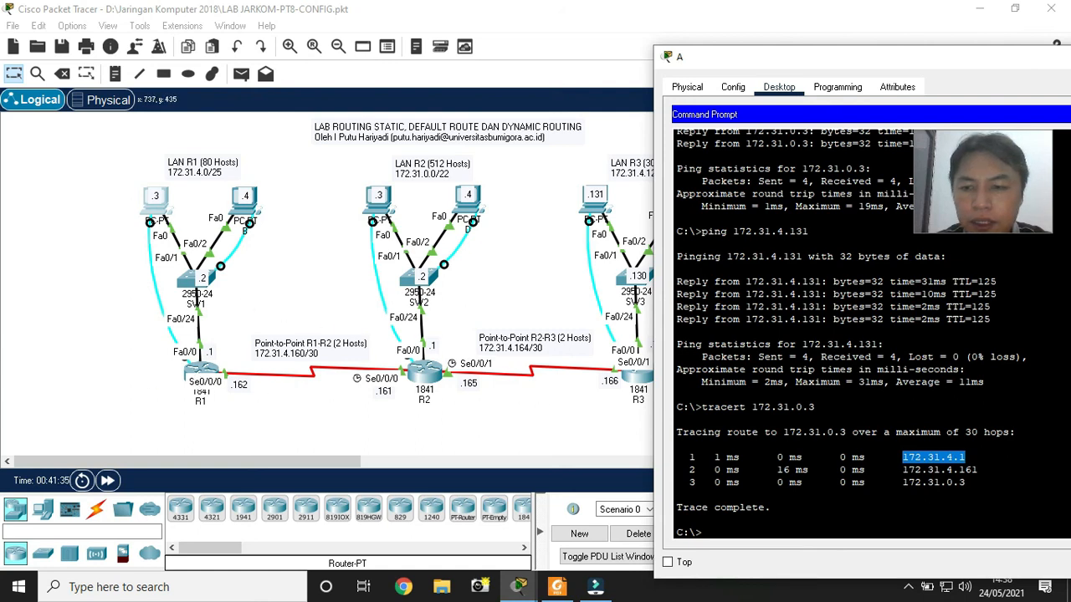
pyautogui.moveTo(902, 470); pyautogui.dragTo(977, 470)
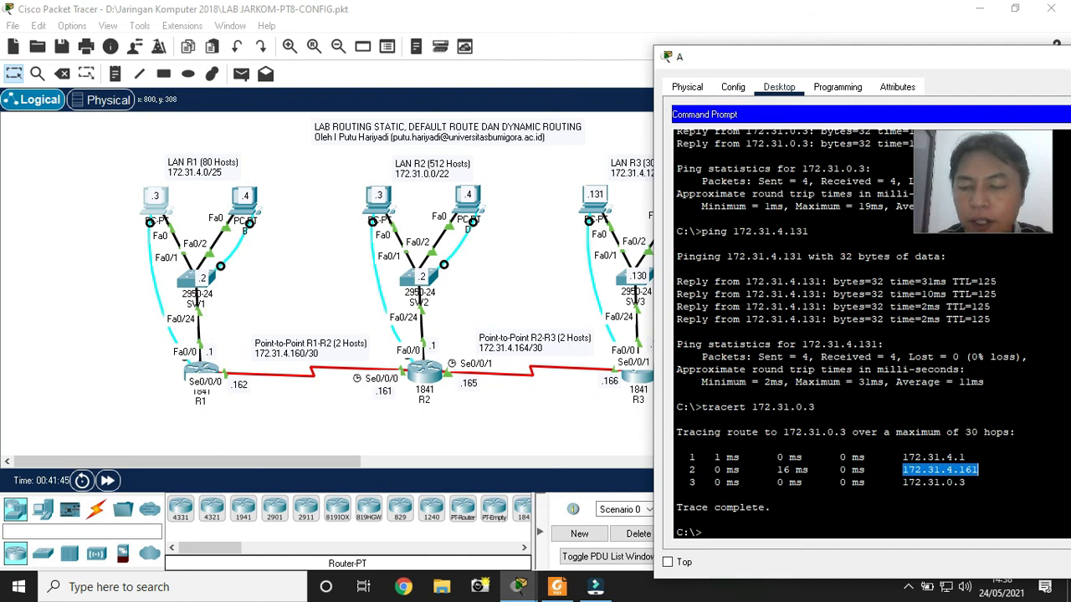
pyautogui.moveTo(904, 482); pyautogui.dragTo(965, 483)
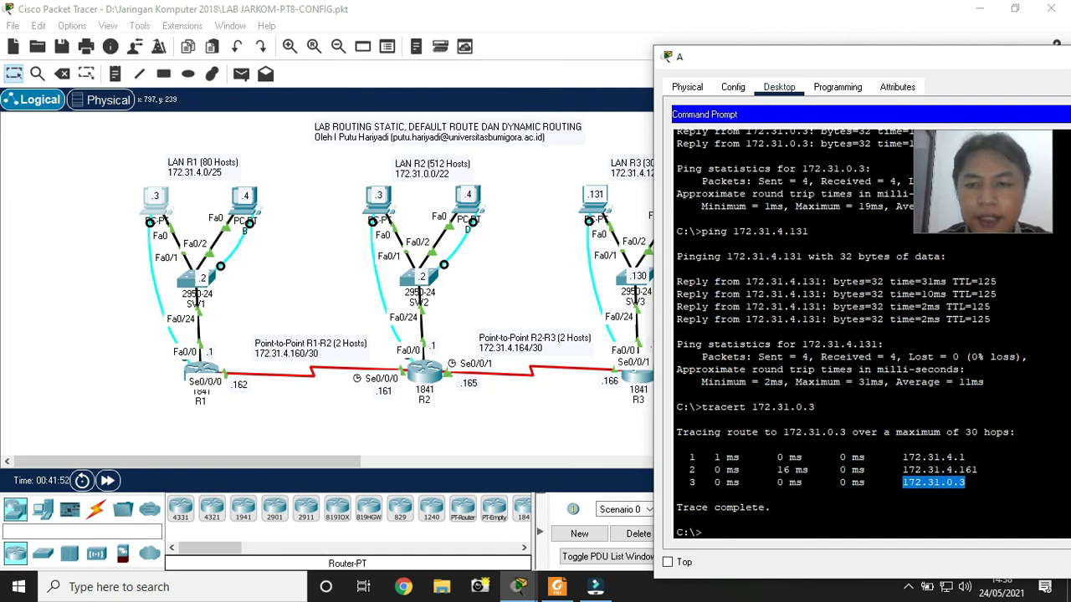
pyautogui.click(894, 483)
# Trace the route from PC A to 172.31.4.131 in LAN R3 with tracert
pyautogui.write('tr')
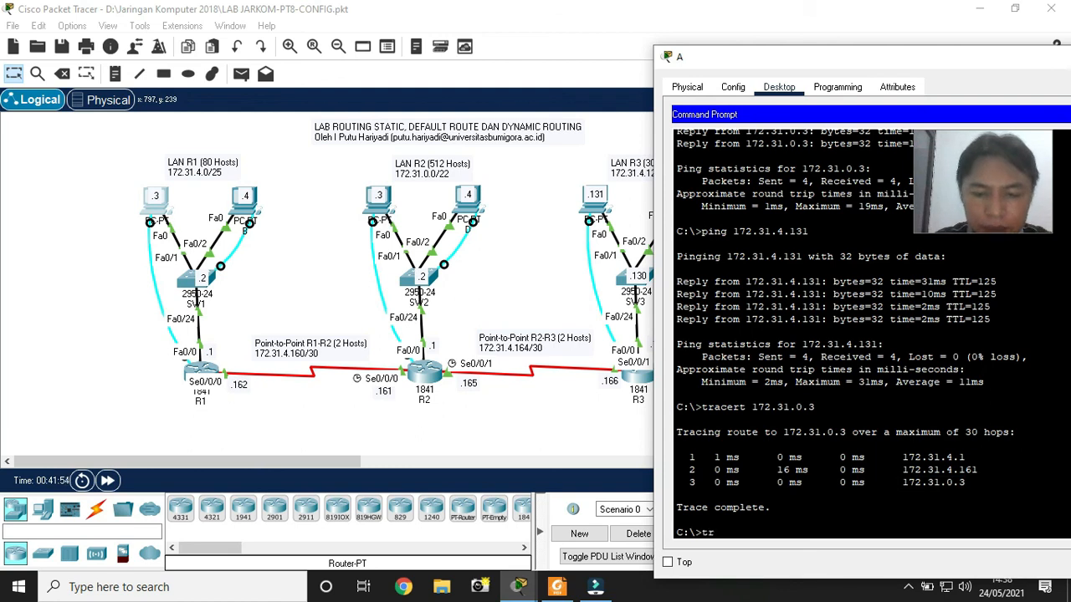
pyautogui.write('acert 172')
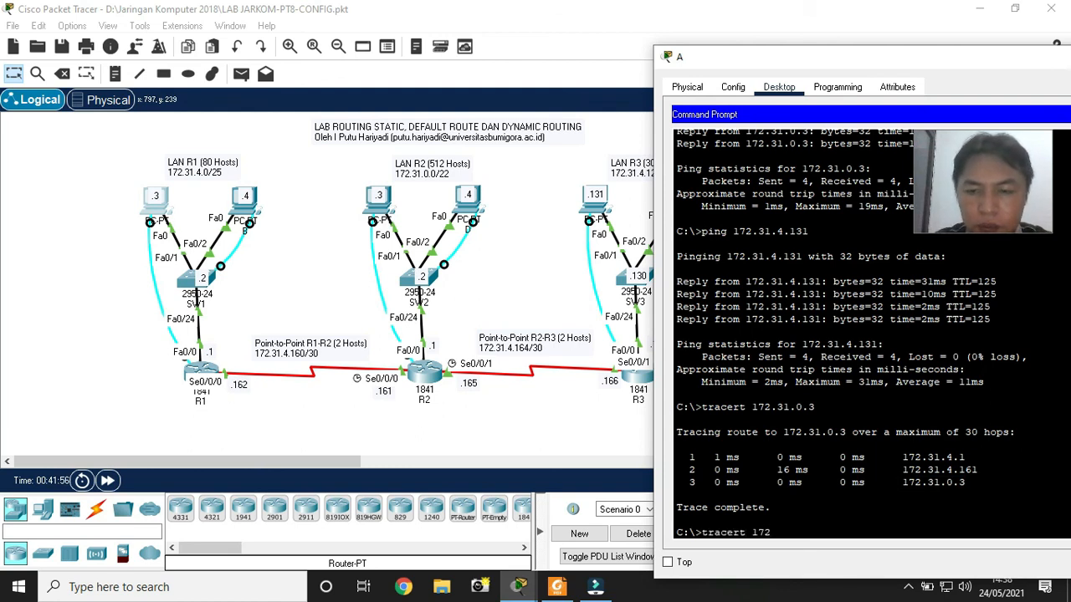
pyautogui.write('.31.')
pyautogui.write('4.131')
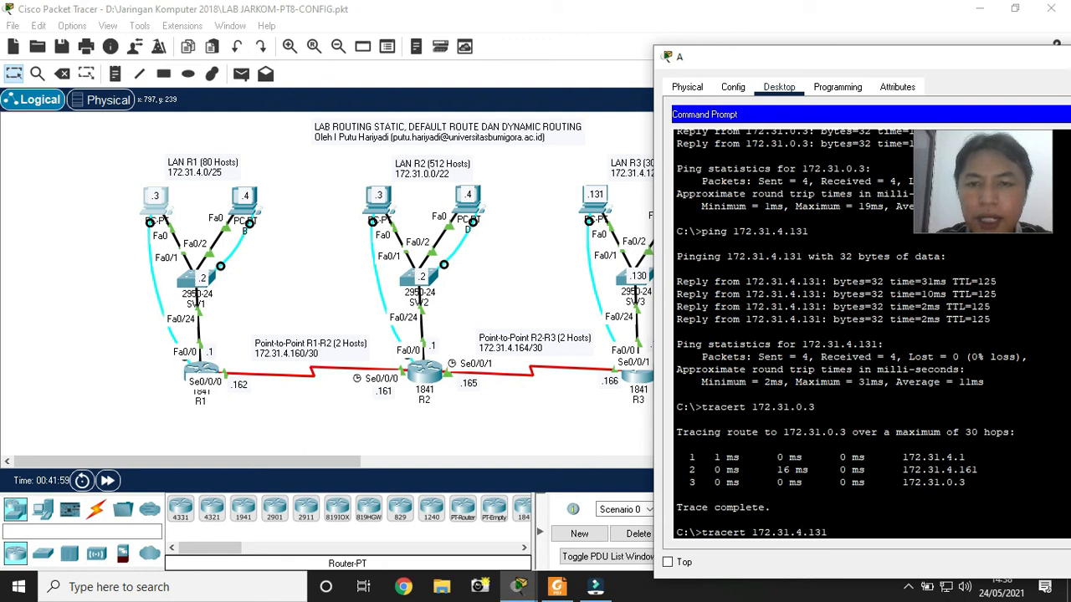
pyautogui.press('Return')
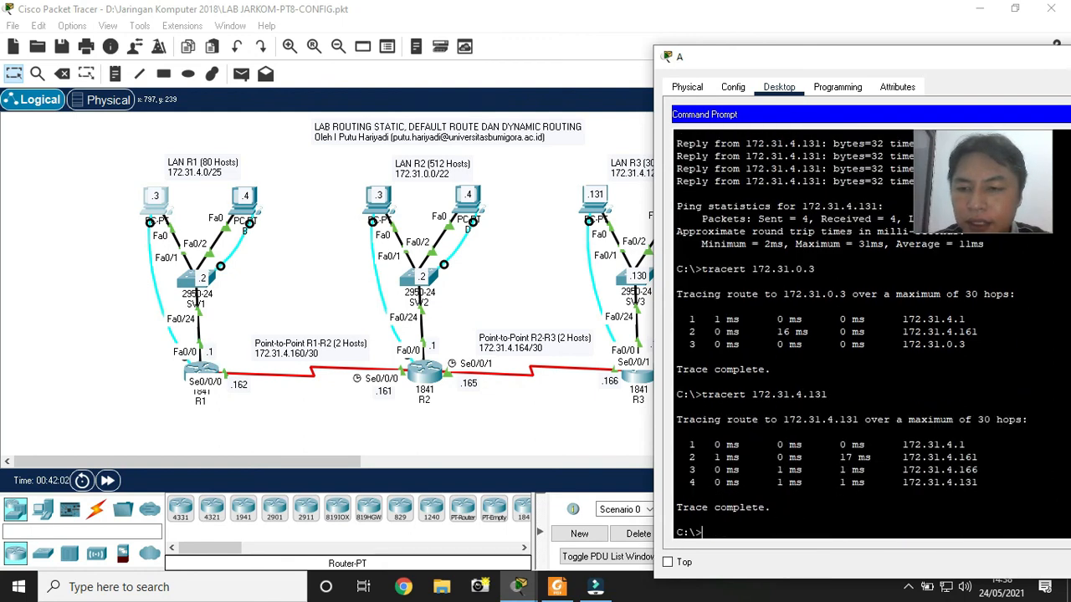
# Examine each hop address on the route to LAN R3 against the topology and put away PC A's window
pyautogui.moveTo(902, 444); pyautogui.dragTo(965, 445)
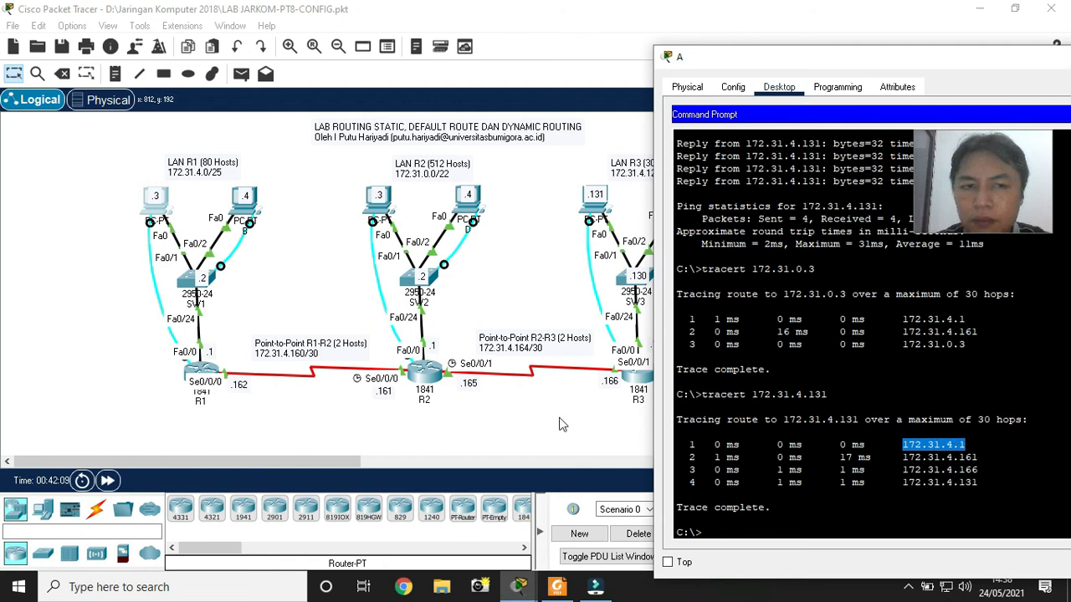
pyautogui.moveTo(902, 458); pyautogui.dragTo(977, 458)
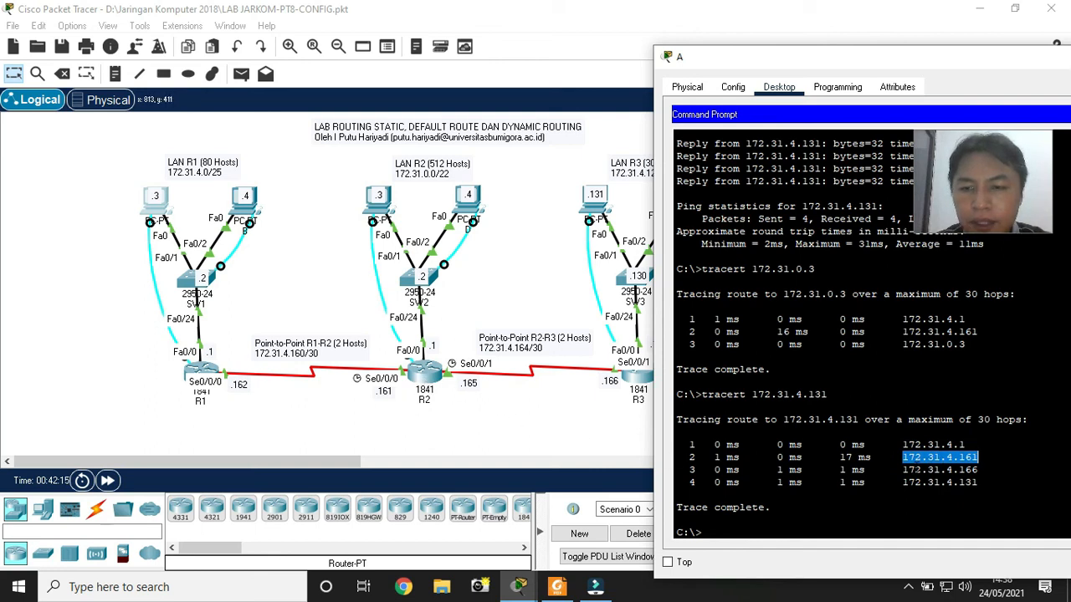
pyautogui.moveTo(901, 470); pyautogui.dragTo(977, 471)
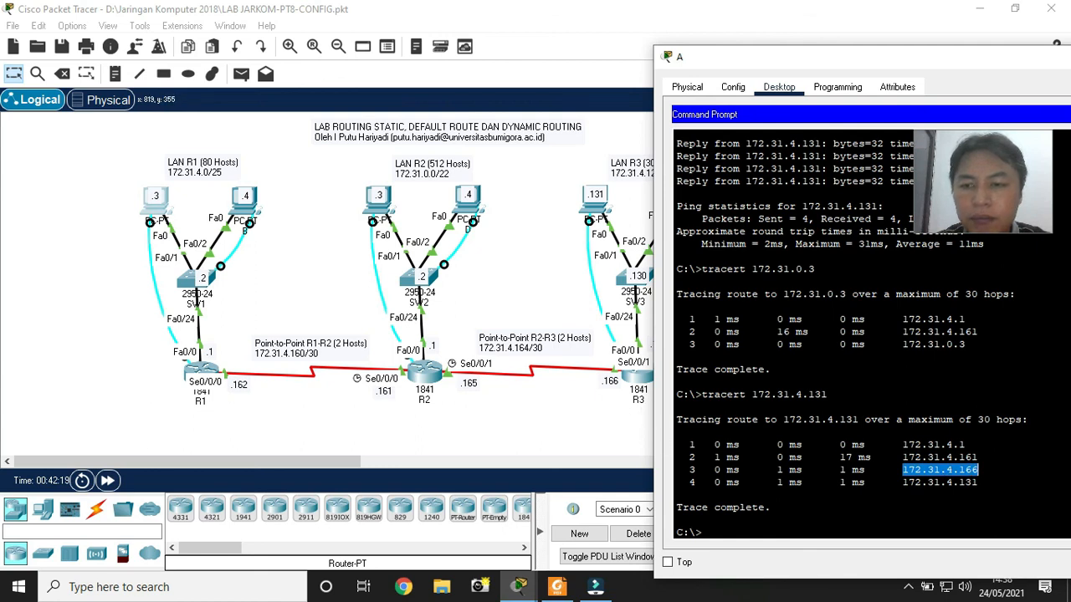
pyautogui.moveTo(897, 483); pyautogui.dragTo(978, 482)
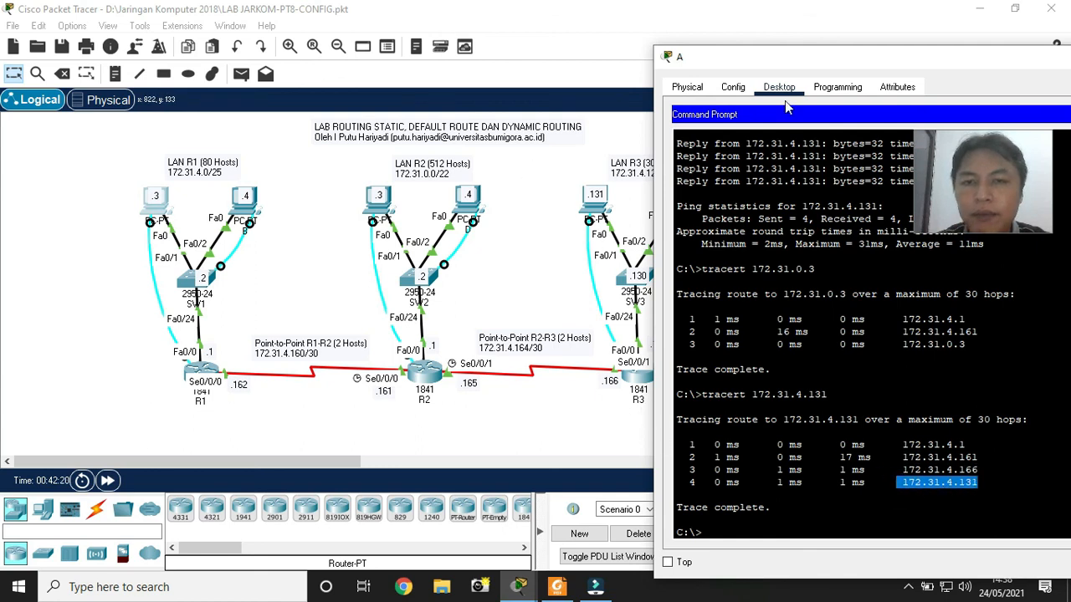
pyautogui.moveTo(853, 66); pyautogui.dragTo(661, 67)
pyautogui.click(873, 65)
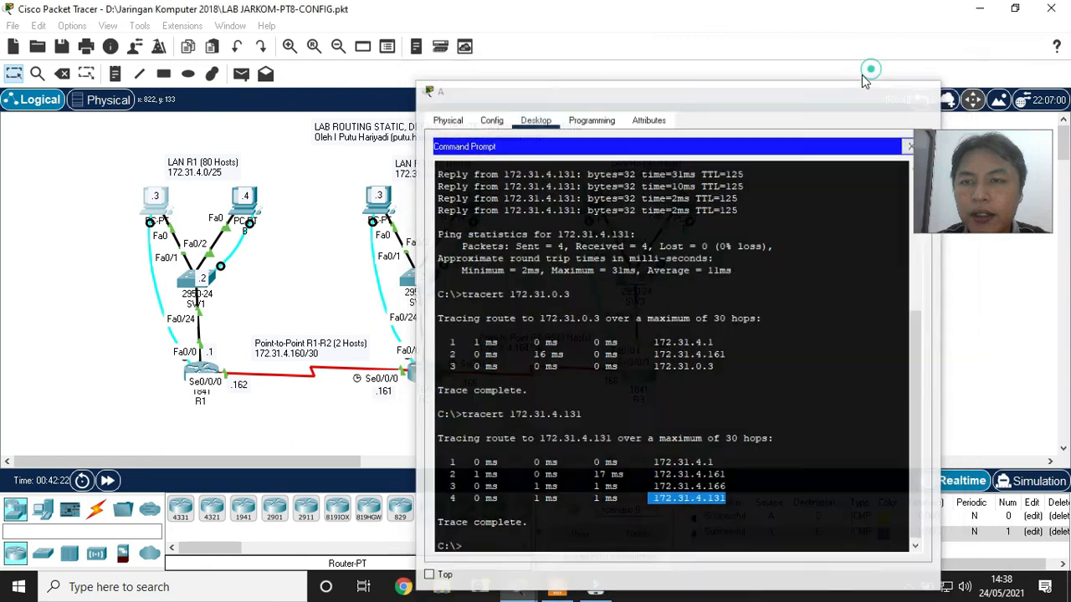